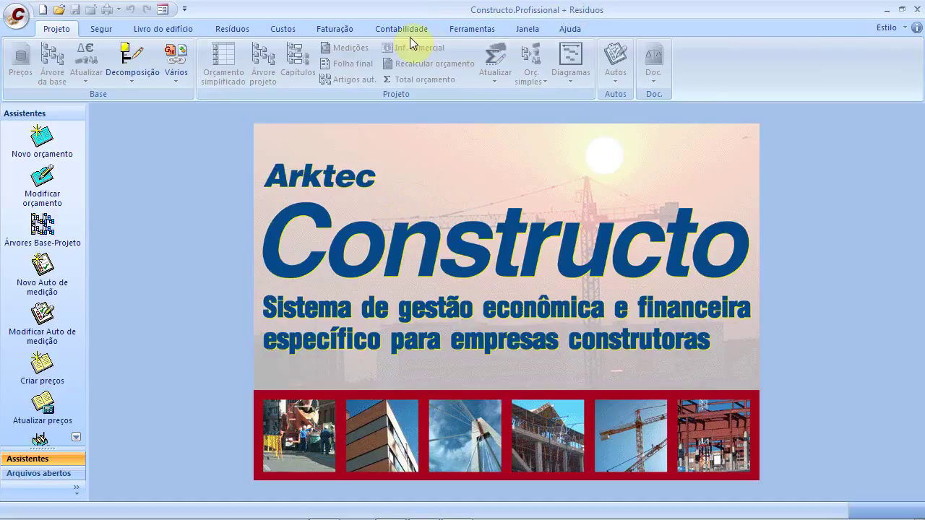
{"action": "left_click", "coordinate": [350, 29]}
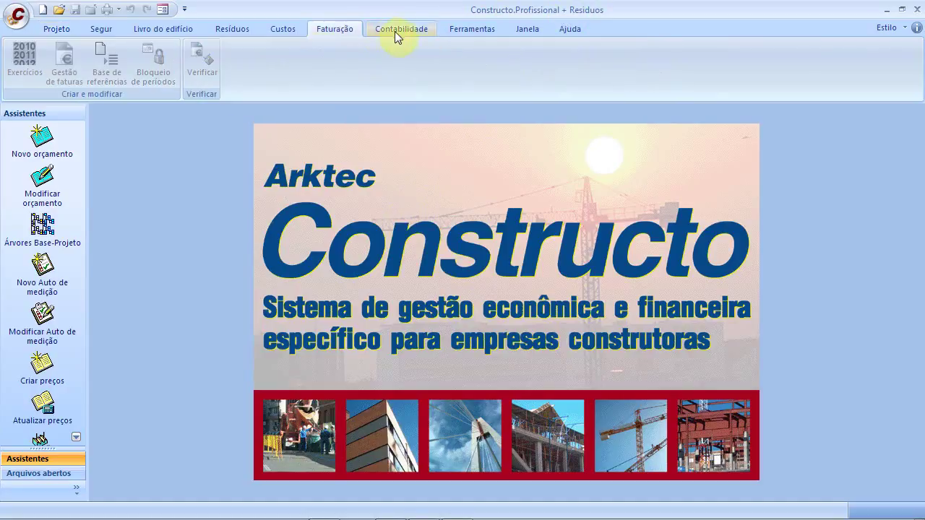
{"action": "left_click", "coordinate": [399, 33]}
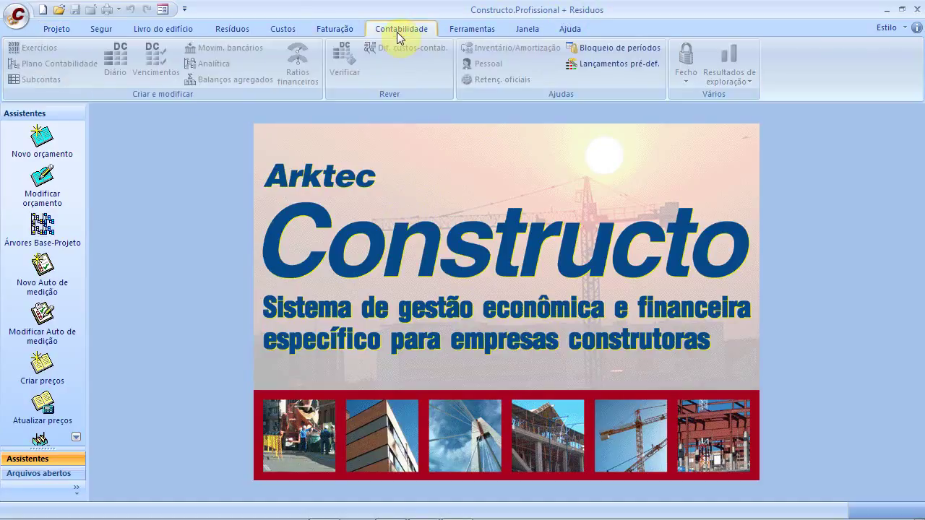
{"action": "left_click", "coordinate": [56, 32]}
Step: Open the recent file Base Sinapi 112013.g11
{"action": "left_click", "coordinate": [17, 16]}
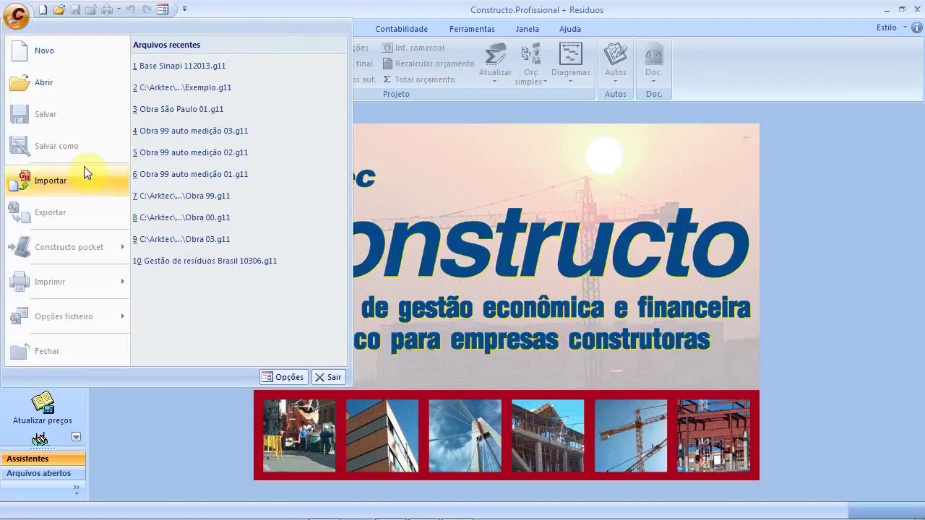
{"action": "left_click", "coordinate": [203, 66]}
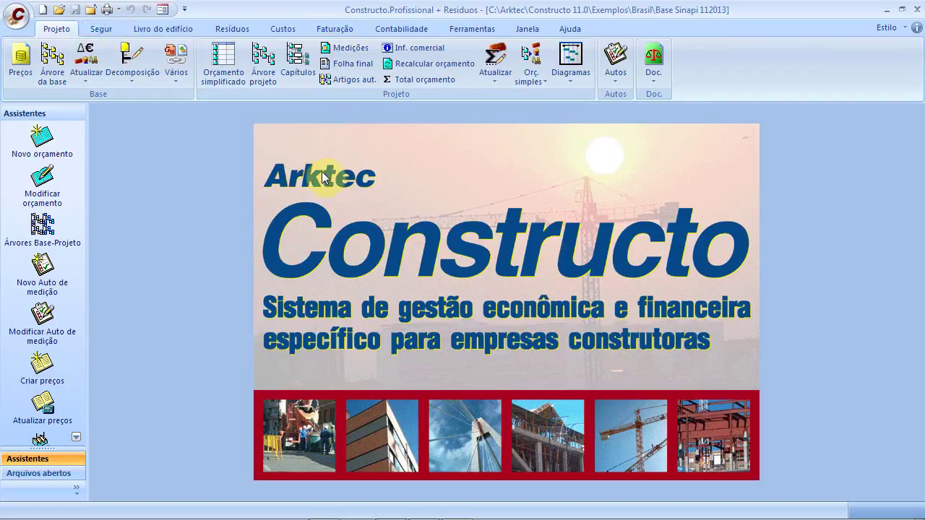
Step: Review the commands offered by the Segur, Resíduos, Custos, Faturação and Contabilidade modules for the open price base
{"action": "left_click", "coordinate": [101, 29]}
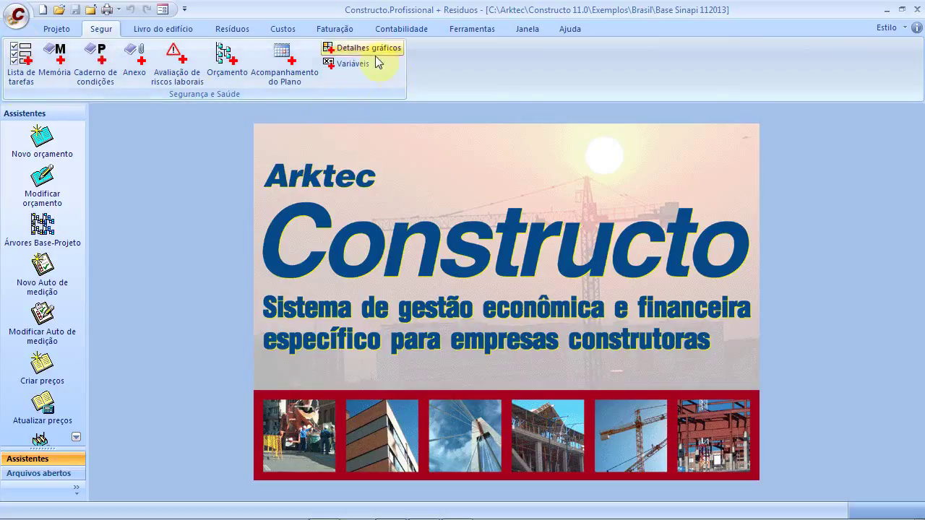
{"action": "left_click", "coordinate": [232, 30]}
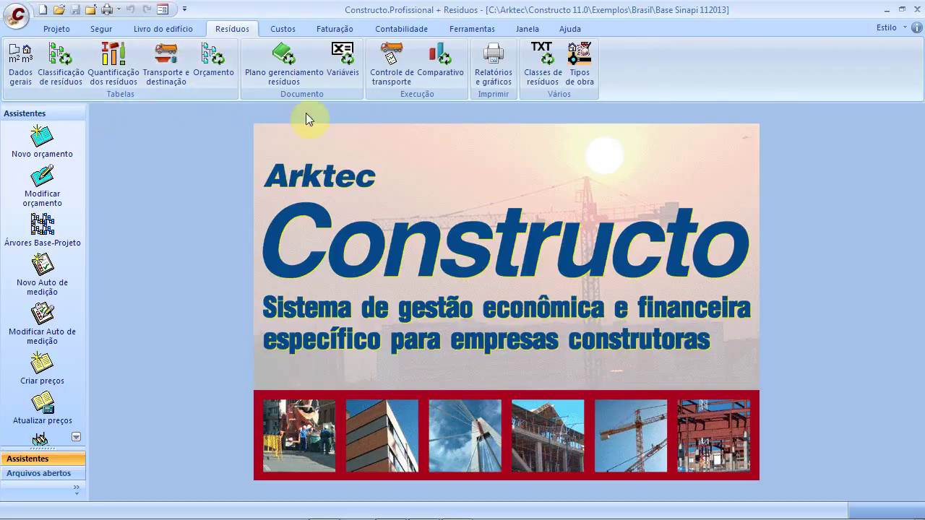
{"action": "left_click", "coordinate": [281, 32]}
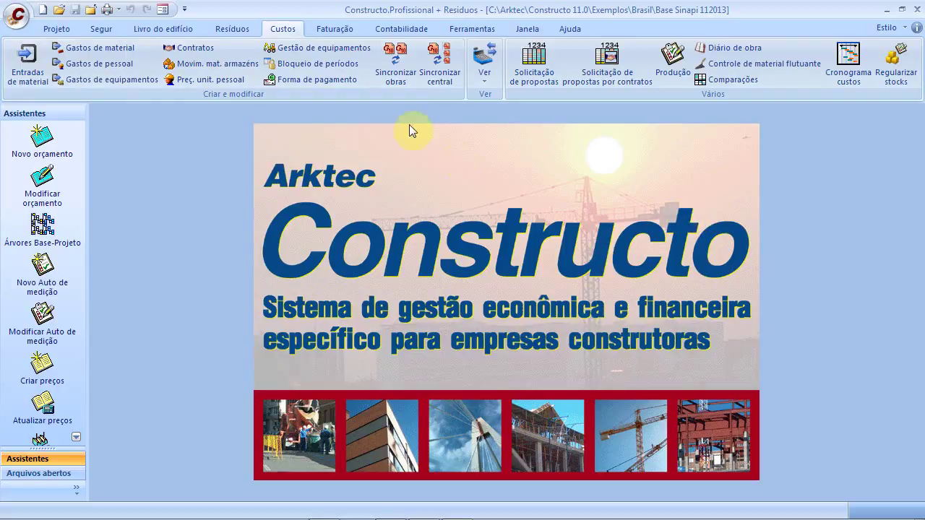
{"action": "left_click", "coordinate": [337, 33]}
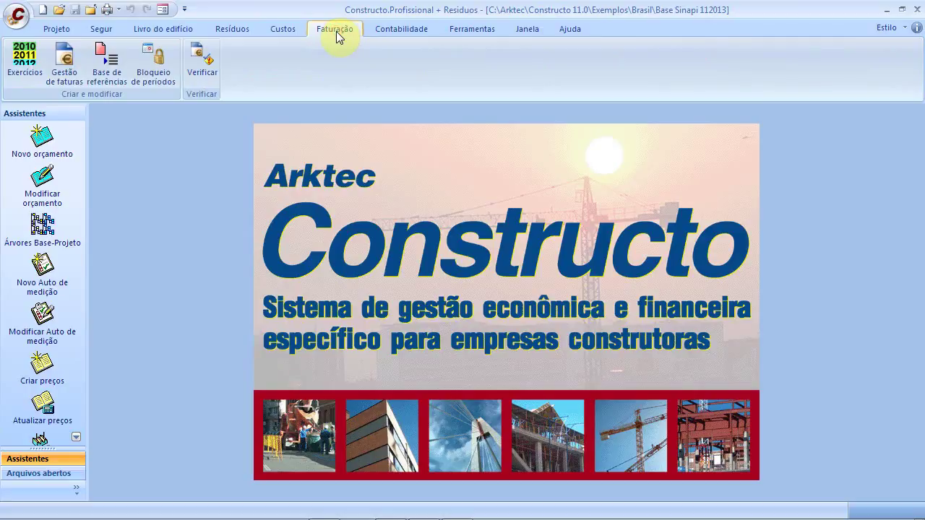
{"action": "left_click", "coordinate": [402, 32]}
{"action": "left_click", "coordinate": [338, 31]}
{"action": "left_click", "coordinate": [390, 32]}
{"action": "left_click", "coordinate": [329, 31]}
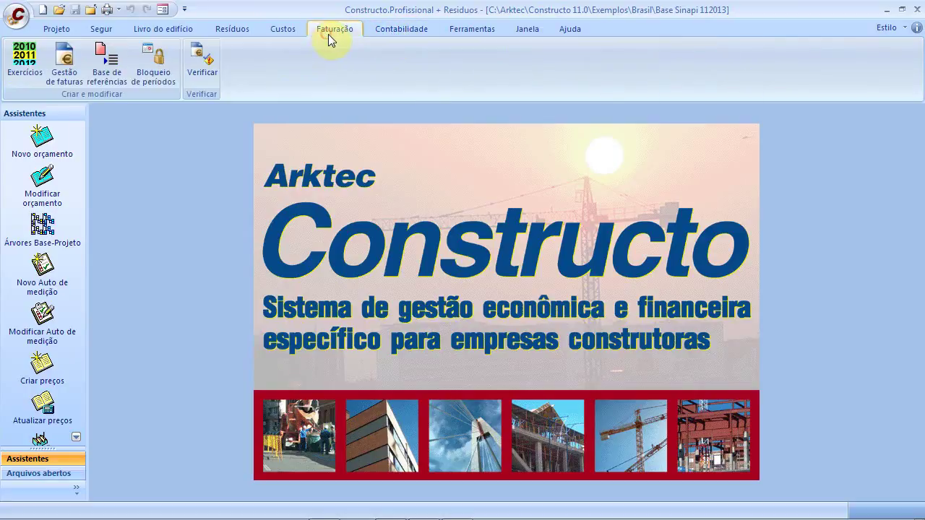
{"action": "left_click", "coordinate": [393, 31]}
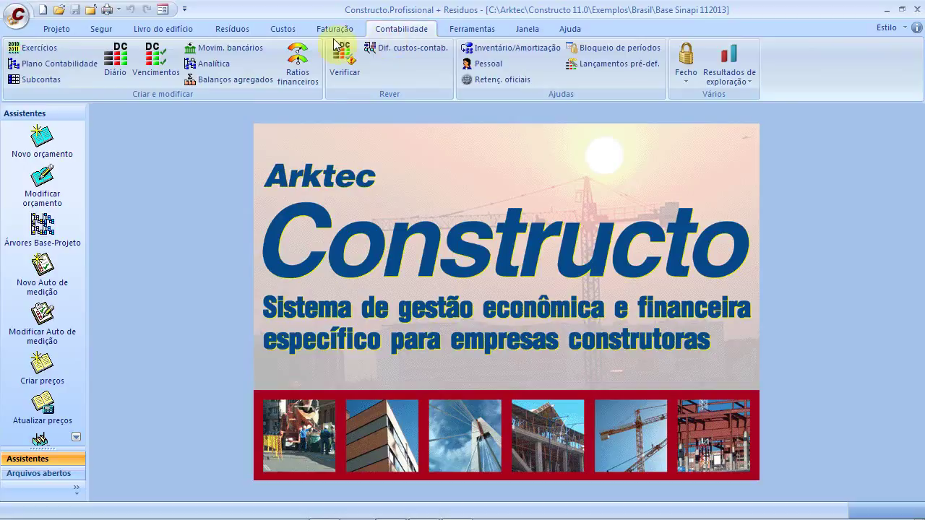
Step: Open the tree of the SINAPI price base and expand the S# Serviços branch to show its chapters
{"action": "left_click", "coordinate": [52, 32]}
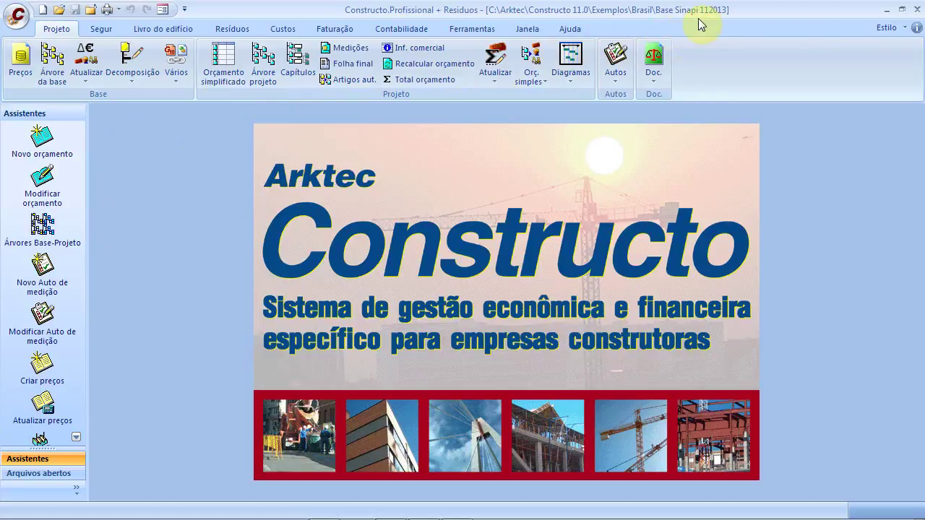
{"action": "left_click", "coordinate": [50, 60]}
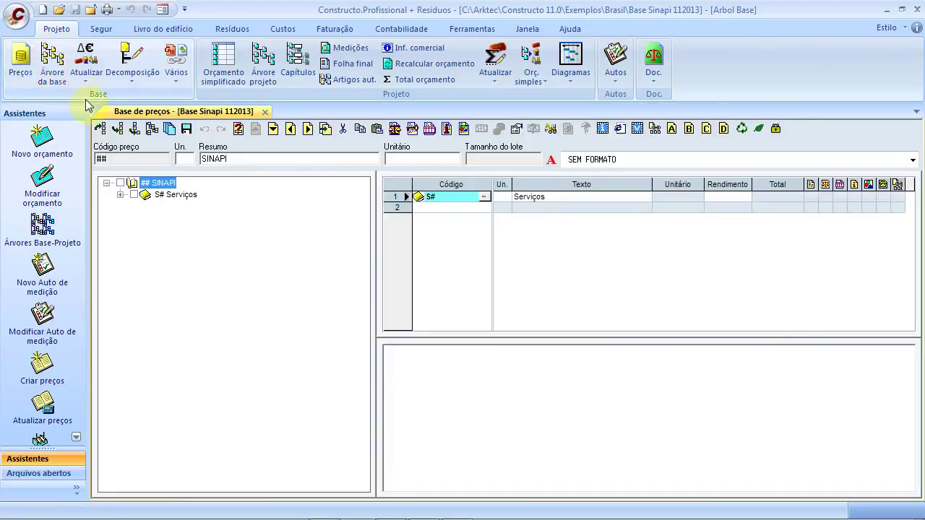
{"action": "left_click", "coordinate": [120, 195]}
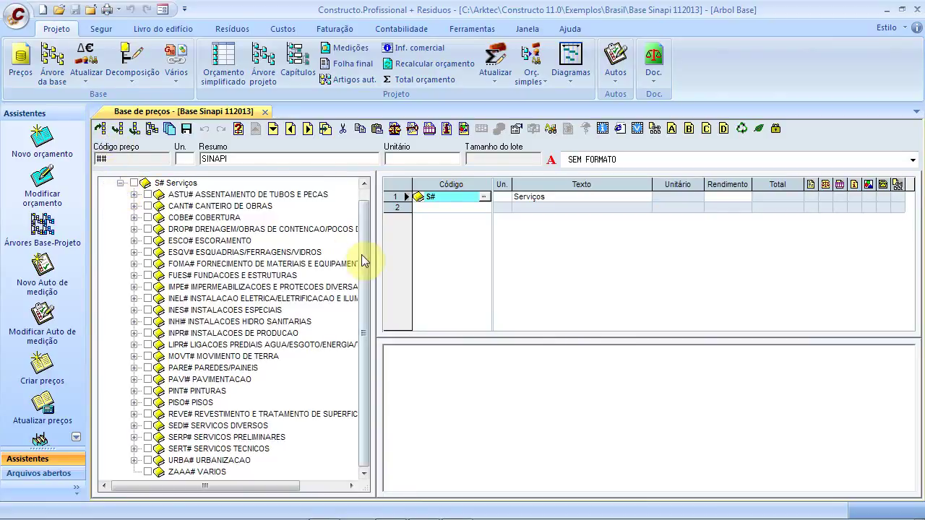
{"action": "left_click_drag", "start_coordinate": [364, 258], "coordinate": [366, 210]}
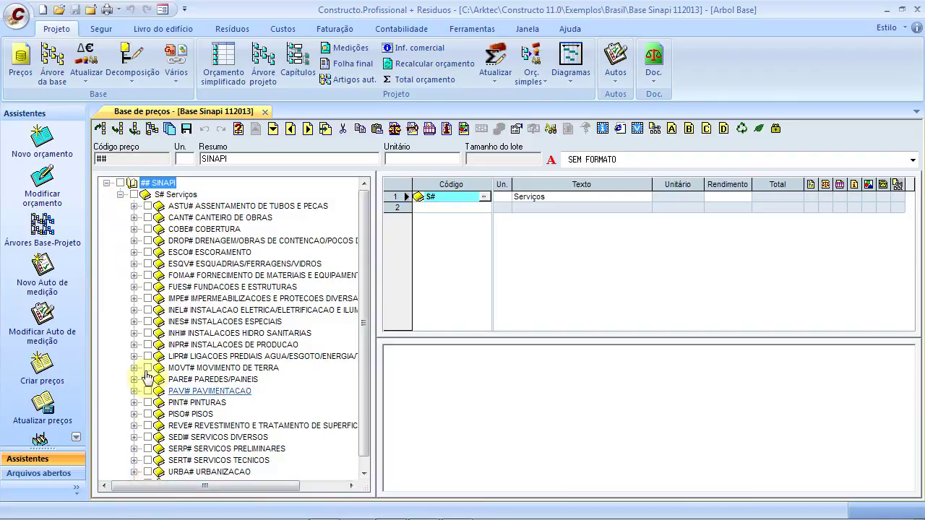
Step: Expand ASTU# and its subchapter 0045#, and examine the price breakdown of item 73887/001
{"action": "left_click", "coordinate": [134, 207]}
{"action": "left_click", "coordinate": [148, 217]}
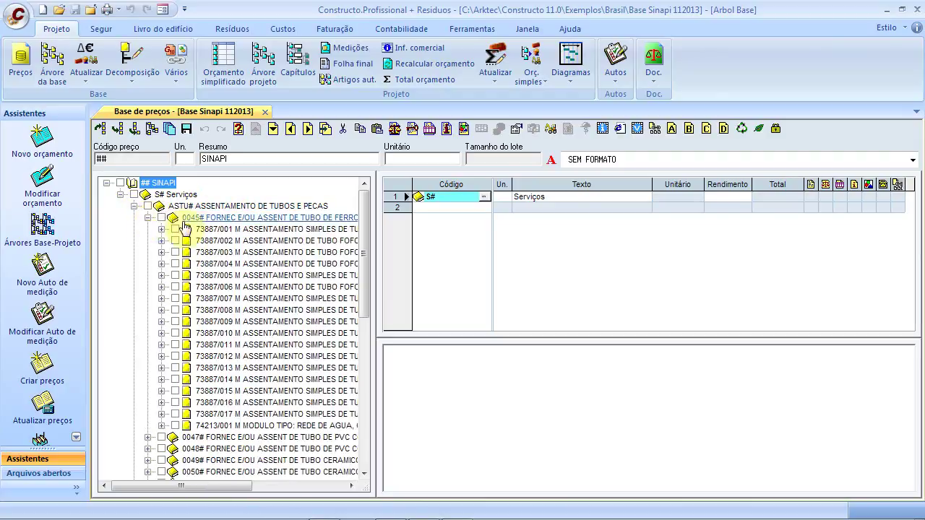
{"action": "left_click", "coordinate": [214, 230]}
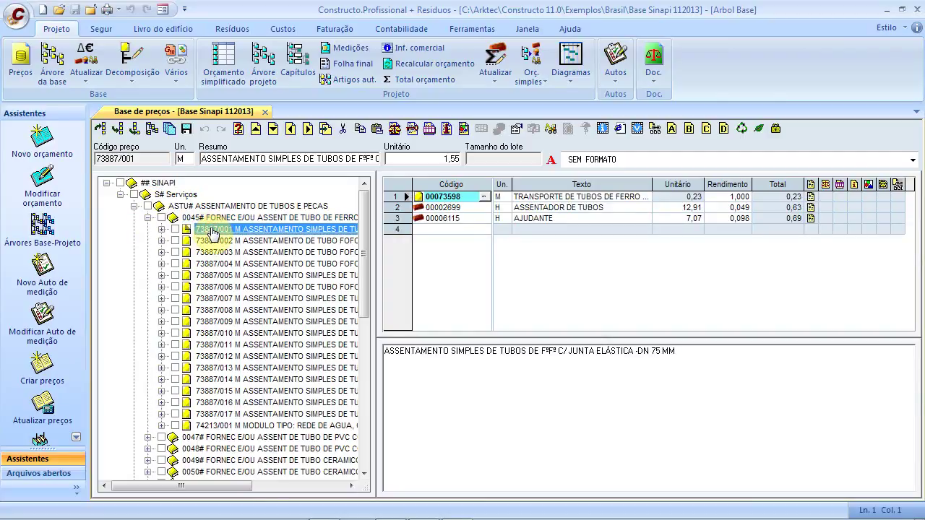
{"action": "left_click", "coordinate": [161, 229]}
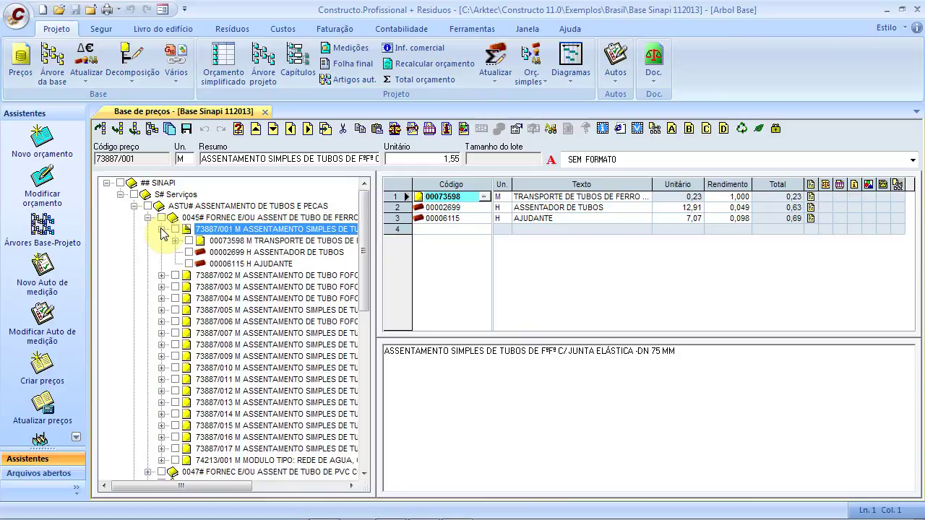
{"action": "left_click", "coordinate": [161, 229]}
{"action": "left_click", "coordinate": [161, 229]}
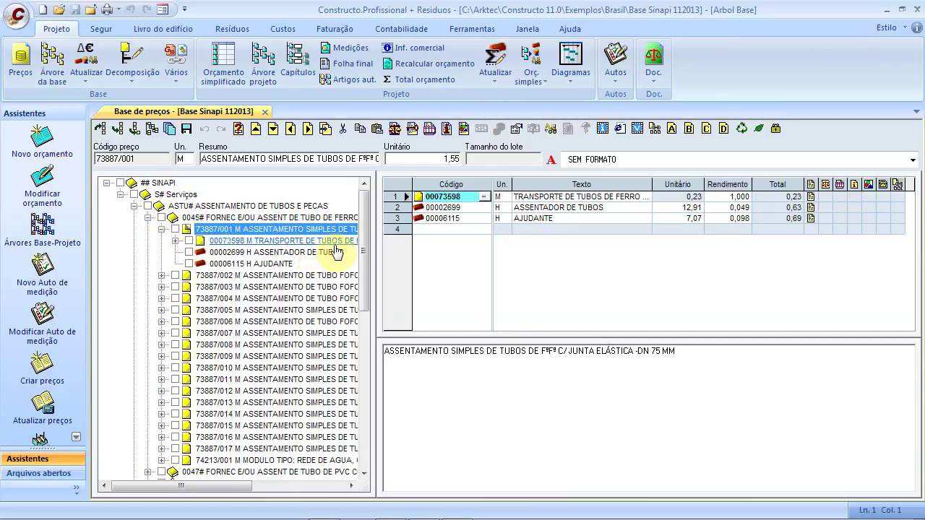
Step: Collapse item 73887/001, subchapter 0045#, chapter ASTU# and the S# Serviços branch
{"action": "left_click", "coordinate": [161, 229]}
{"action": "left_click", "coordinate": [147, 217]}
{"action": "left_click", "coordinate": [134, 206]}
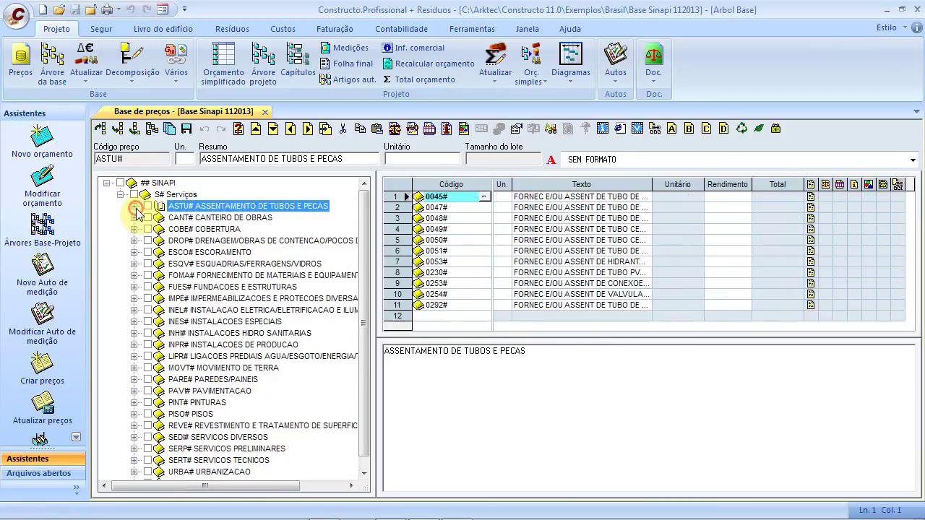
{"action": "left_click", "coordinate": [120, 194]}
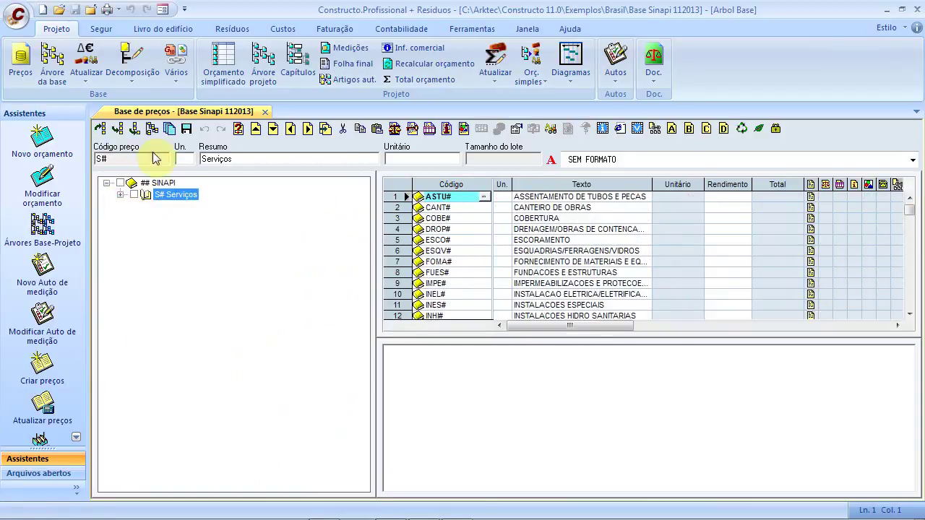
Step: Expand S# Serviços again, look through the items of ASTU# subchapter 0045#, and collapse that chapter to its heading
{"action": "left_click", "coordinate": [120, 195]}
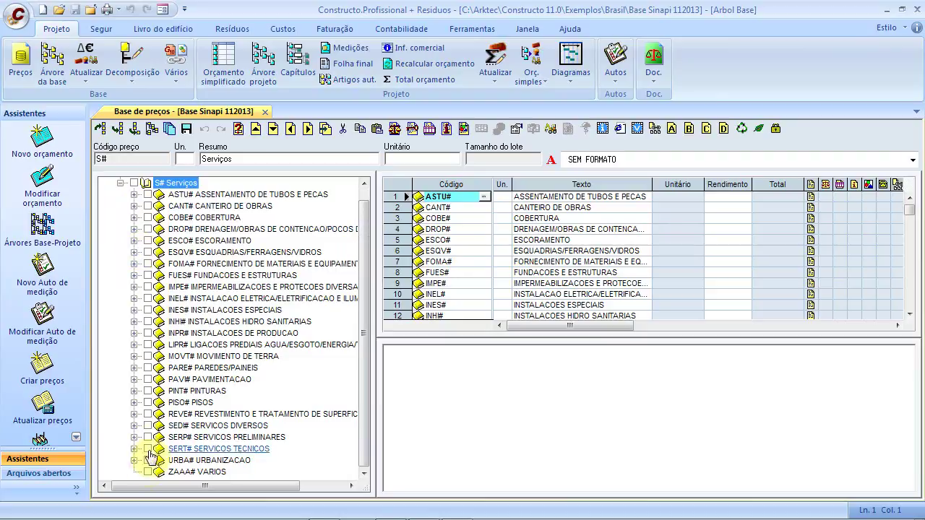
{"action": "left_click", "coordinate": [134, 194]}
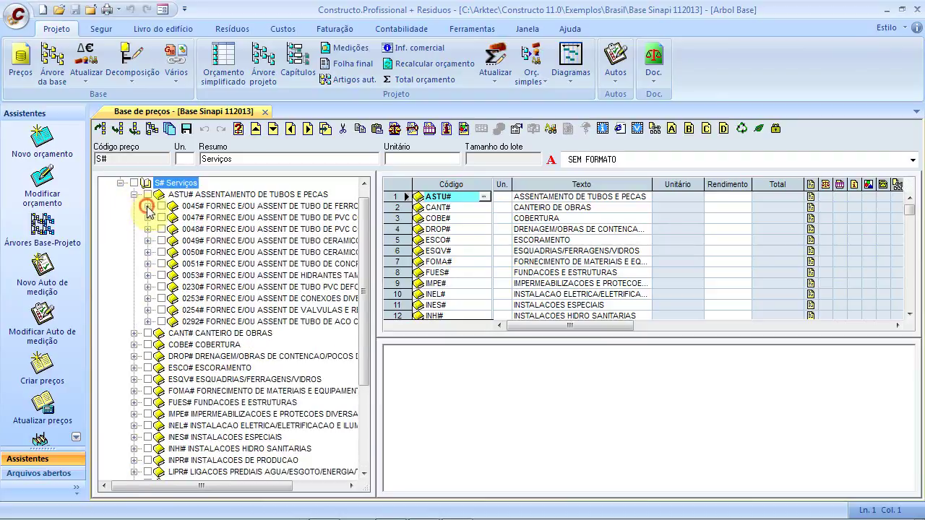
{"action": "left_click", "coordinate": [148, 206]}
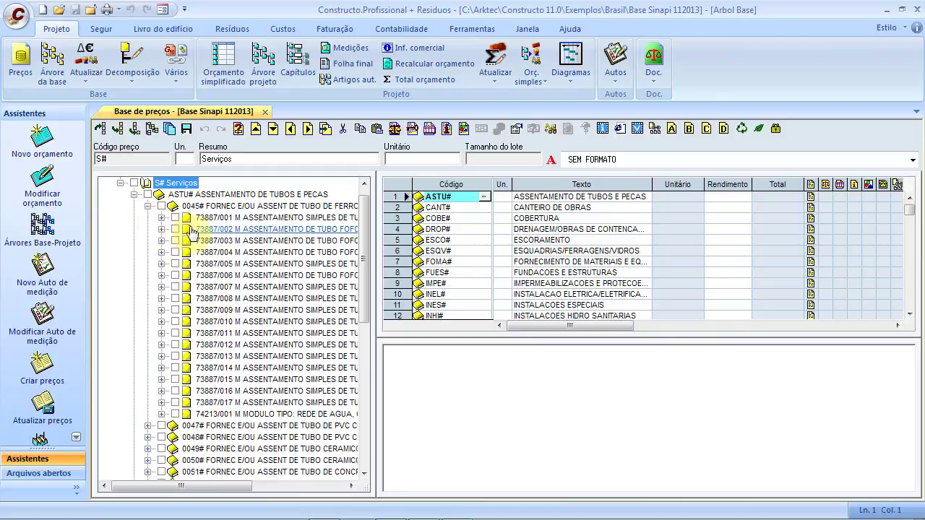
{"action": "left_click", "coordinate": [146, 206]}
{"action": "left_click", "coordinate": [133, 196]}
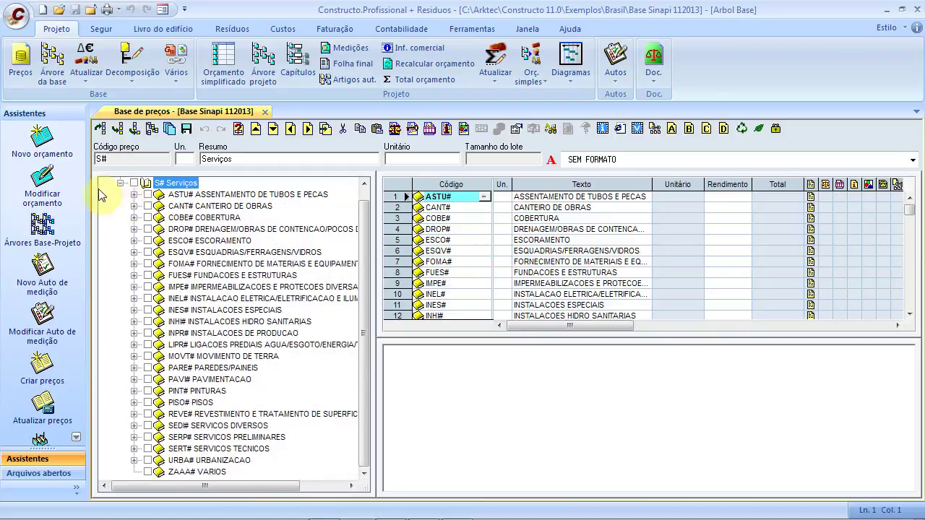
{"action": "scroll", "coordinate": [362, 265], "scroll_direction": "up", "scroll_amount": 1}
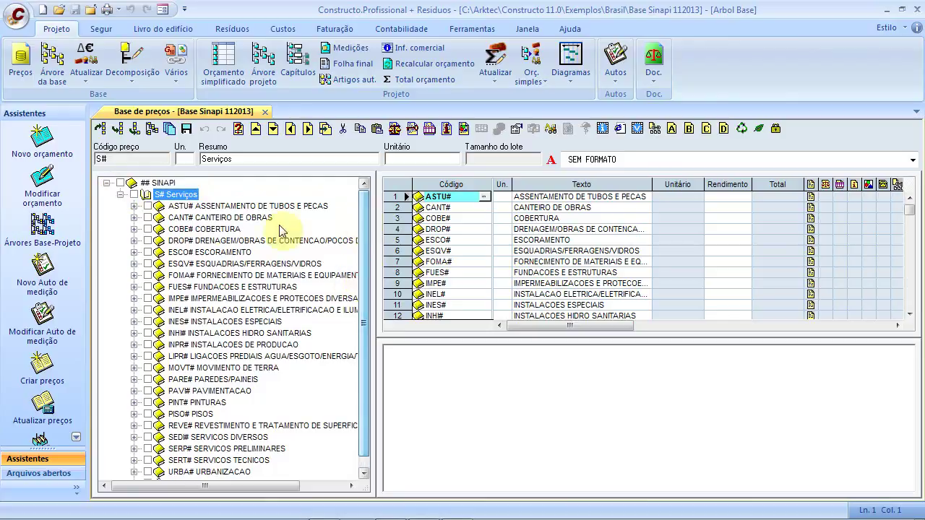
Step: Expand PARE# PAREDES/PAINEIS and its subchapter 0065#, and display the breakdown of item 00040804
{"action": "left_click", "coordinate": [134, 379]}
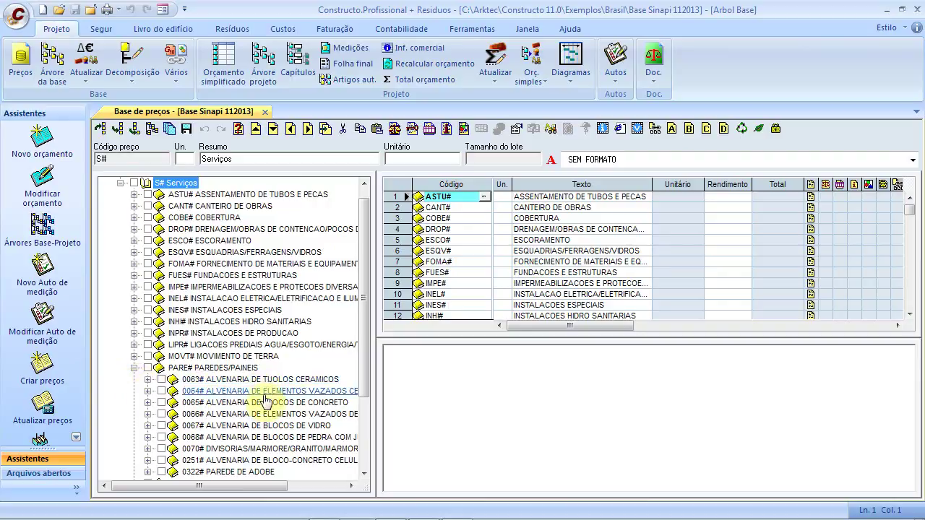
{"action": "left_click", "coordinate": [148, 403]}
{"action": "left_click", "coordinate": [212, 356]}
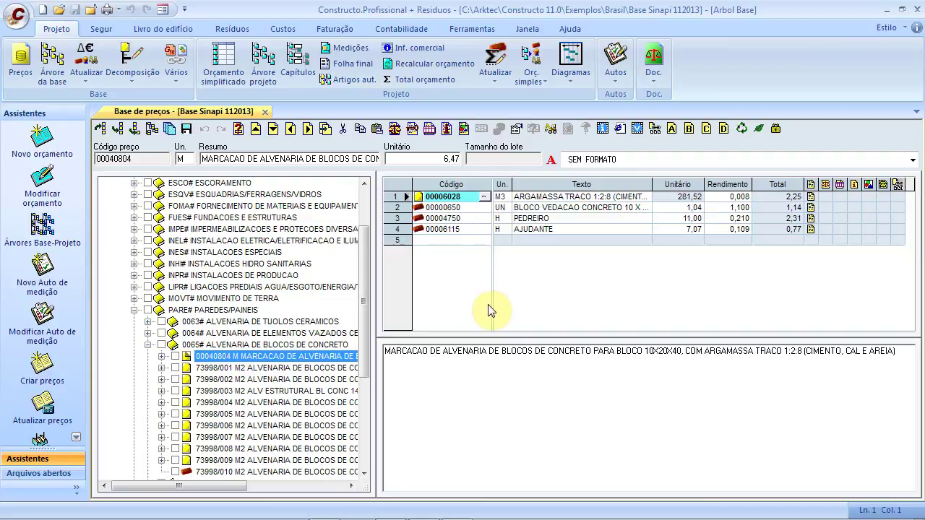
Step: Descend from item 00040804 into its mortar component 00006028, and further into that mortar's AREIA MEDIA component
{"action": "left_click", "coordinate": [274, 129]}
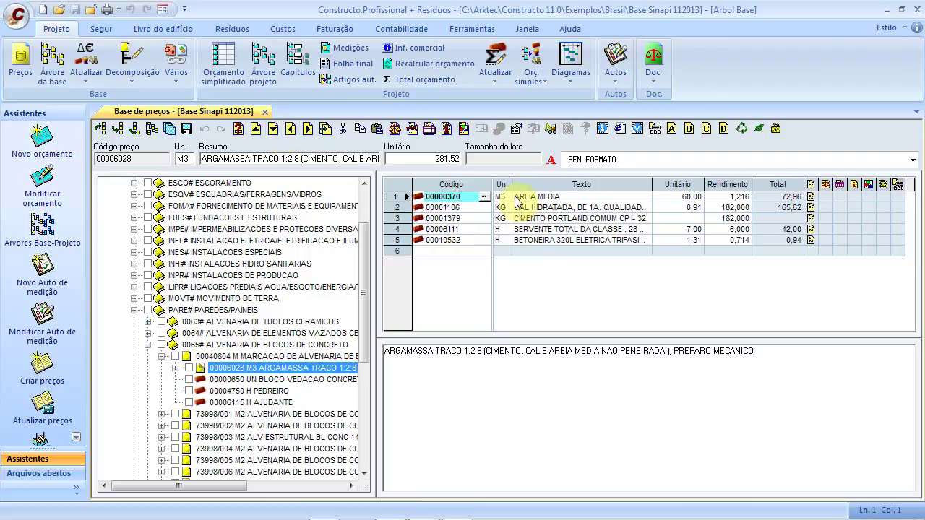
{"action": "left_click", "coordinate": [537, 198]}
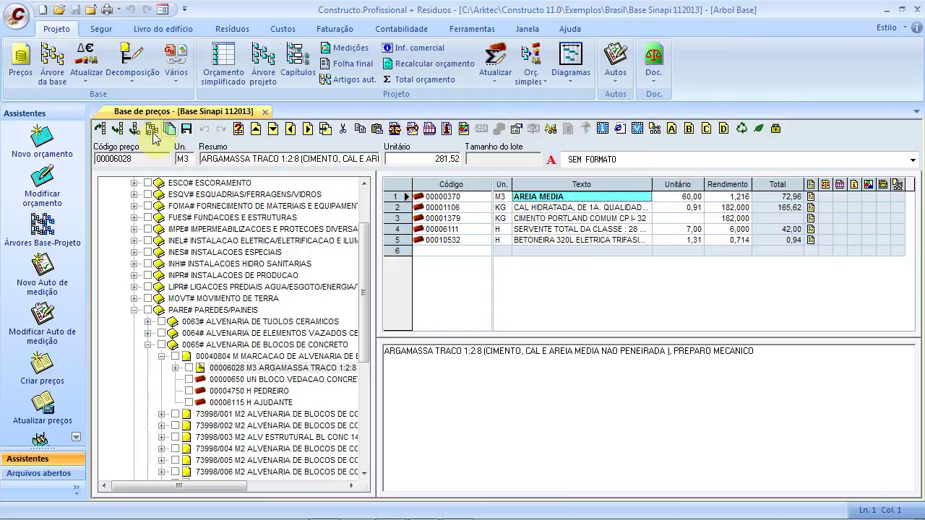
{"action": "left_click", "coordinate": [273, 130]}
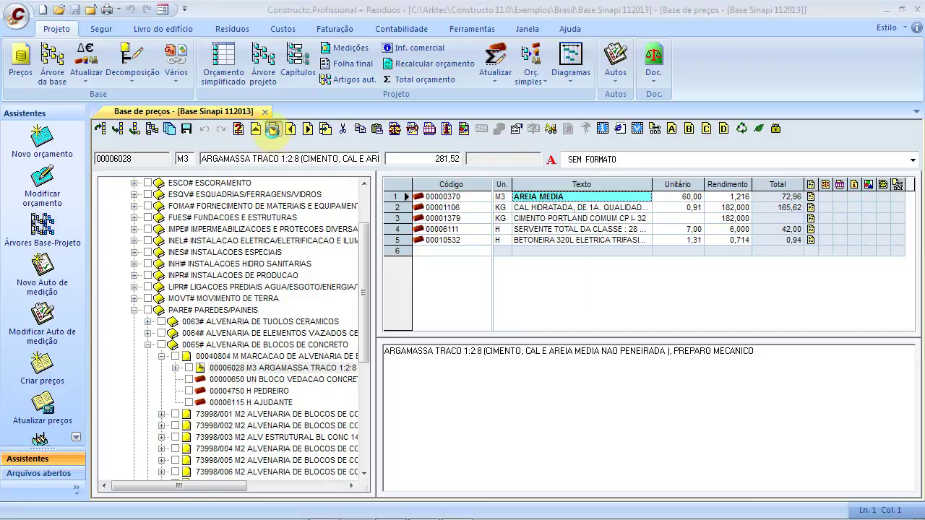
{"action": "left_click", "coordinate": [474, 298]}
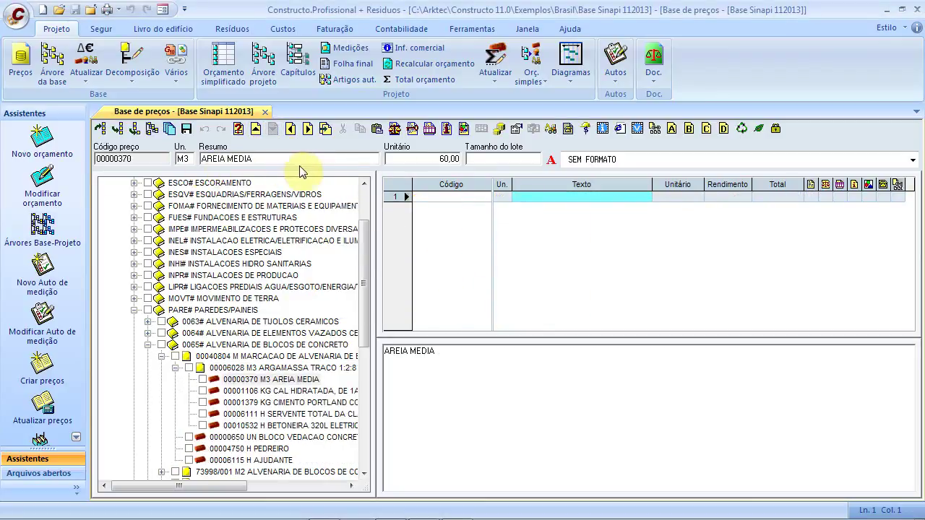
Step: Open the list of alternative prices for AREIA MEDIA and examine its entries for the Brazilian states
{"action": "left_click", "coordinate": [499, 129]}
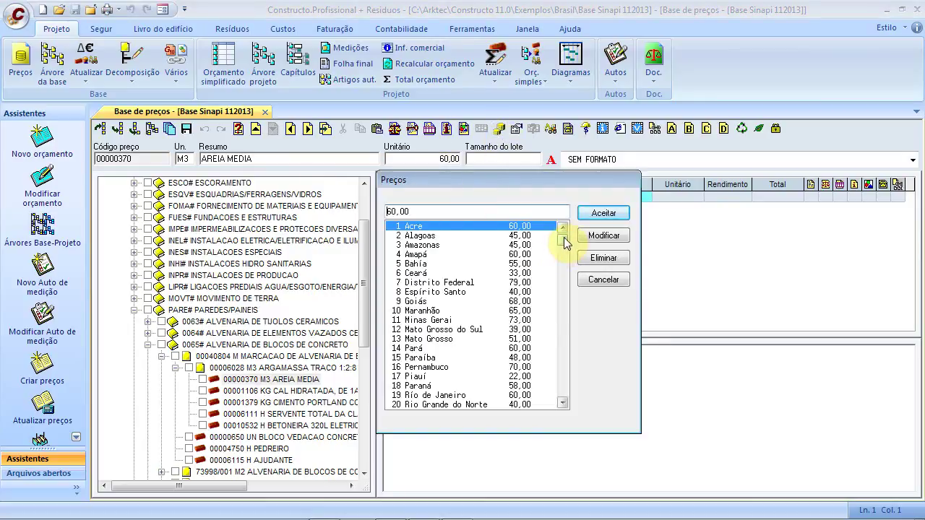
{"action": "left_click_drag", "start_coordinate": [564, 241], "coordinate": [572, 262]}
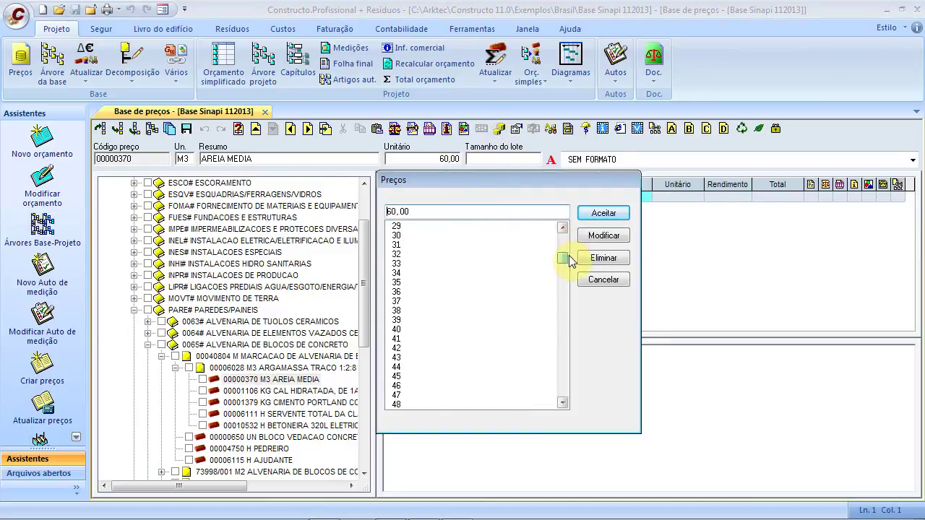
{"action": "left_click", "coordinate": [886, 162]}
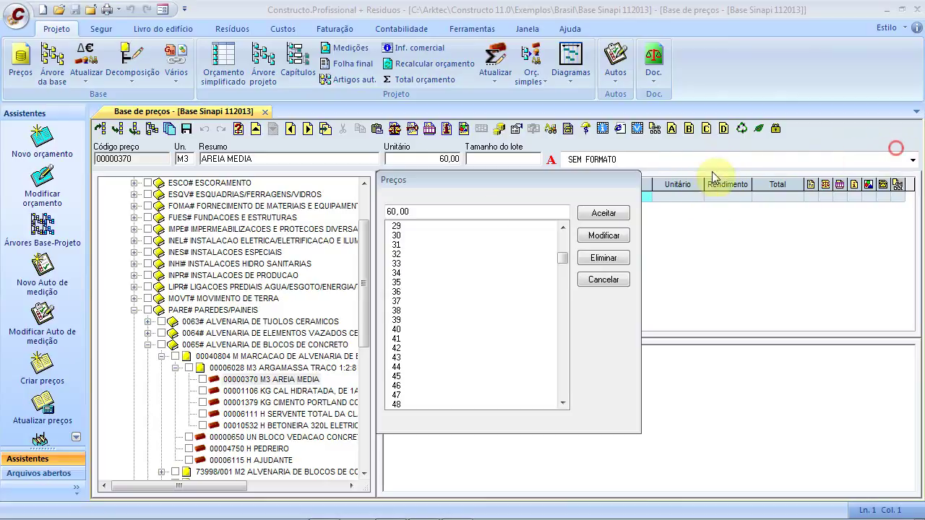
{"action": "left_click_drag", "start_coordinate": [563, 259], "coordinate": [566, 236]}
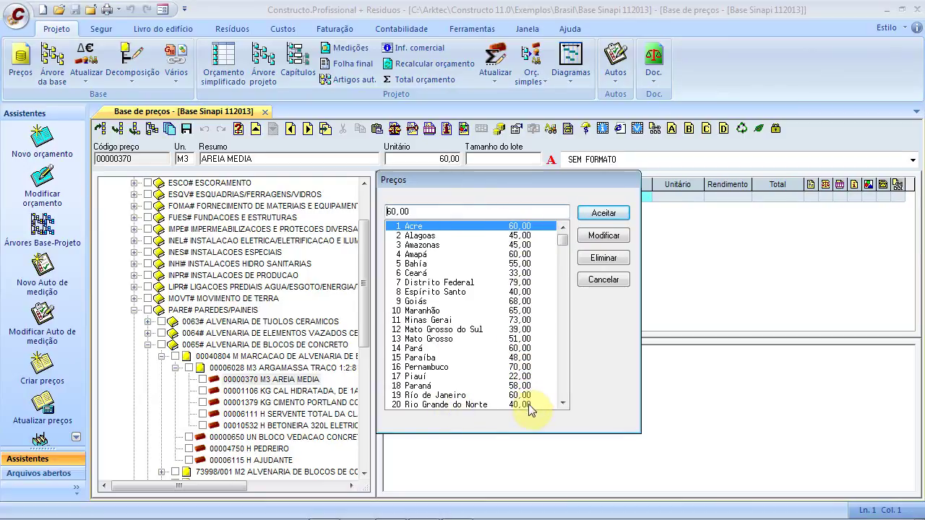
Step: Select the AREIA MEDIA price entries for Amazonas, Espírito Santo and Minas Gerai in turn, and close the price list without applying any
{"action": "left_click", "coordinate": [455, 245]}
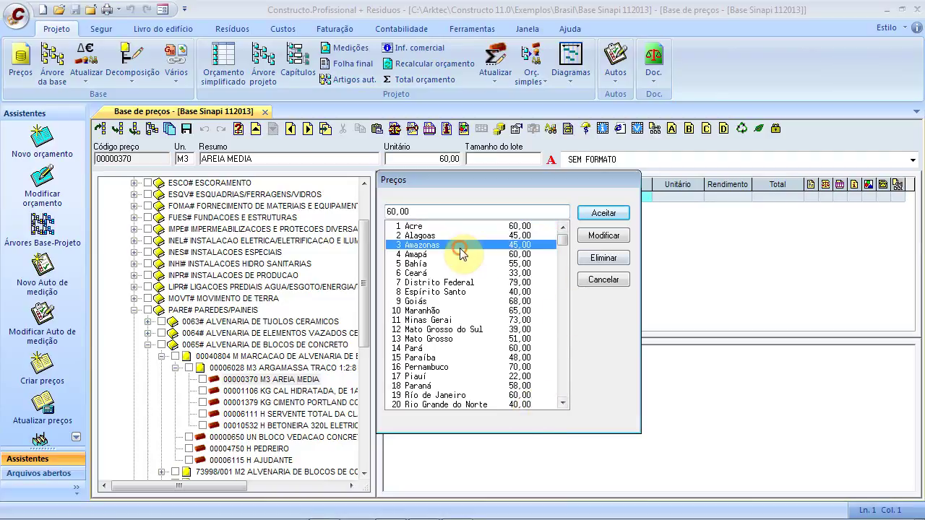
{"action": "left_click", "coordinate": [463, 292]}
{"action": "left_click", "coordinate": [470, 320]}
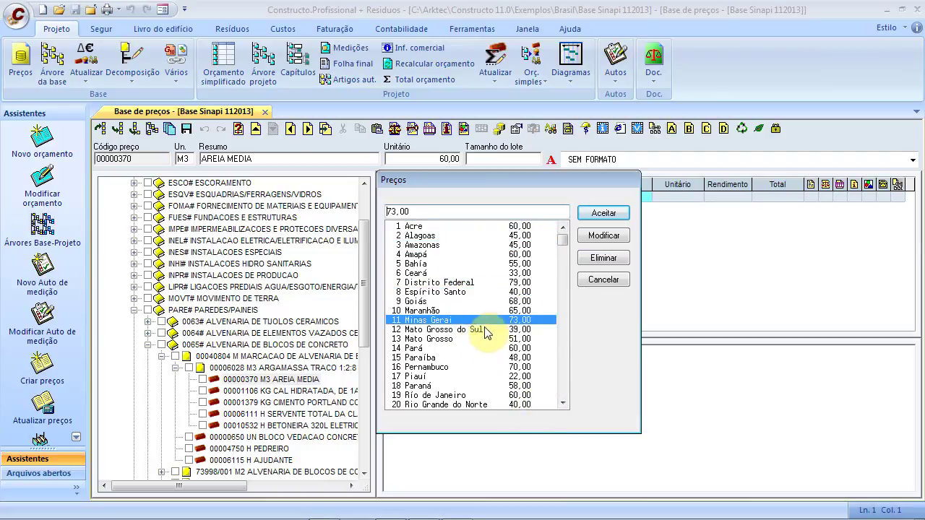
{"action": "left_click", "coordinate": [598, 282]}
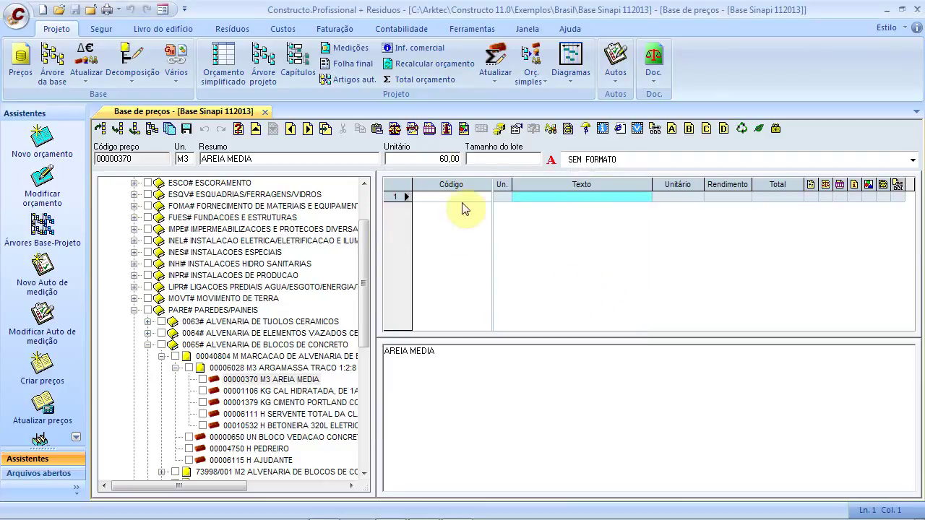
Step: Collapse mortar 00006028 and item 00040804, dismiss the save request, and widen the chapter tree to show longer item names
{"action": "left_click", "coordinate": [175, 369]}
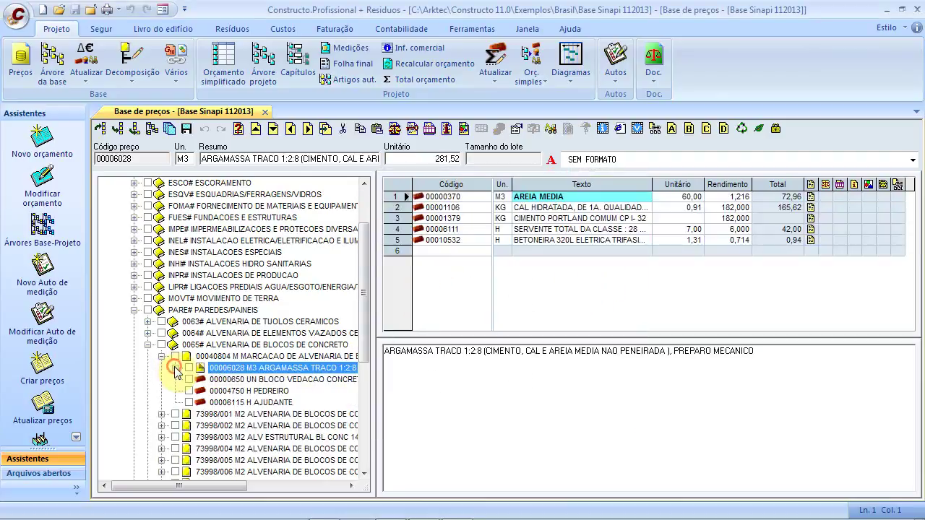
{"action": "left_click", "coordinate": [162, 357]}
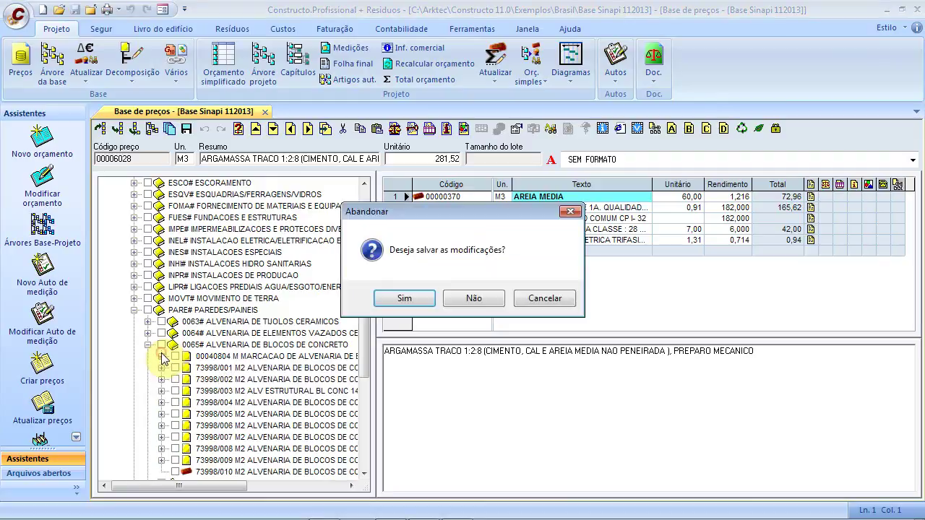
{"action": "left_click", "coordinate": [538, 300]}
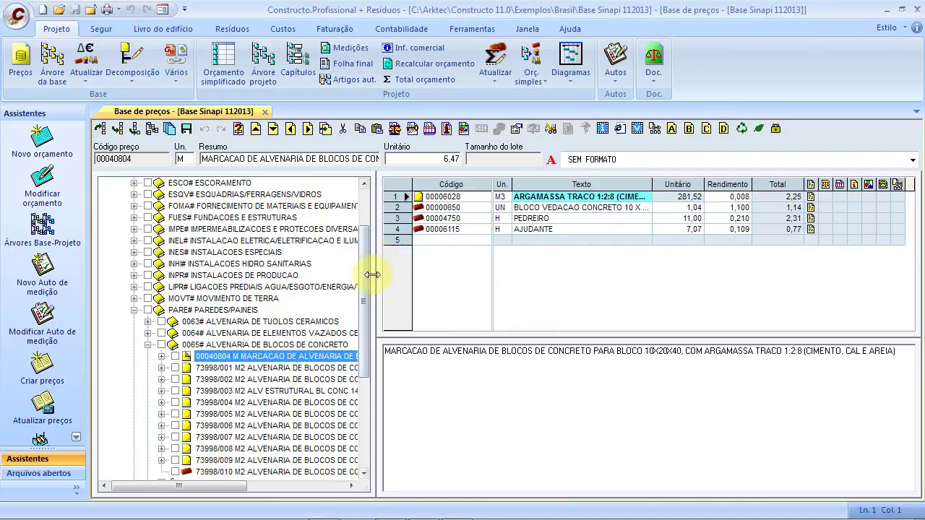
{"action": "left_click_drag", "start_coordinate": [381, 277], "coordinate": [438, 282]}
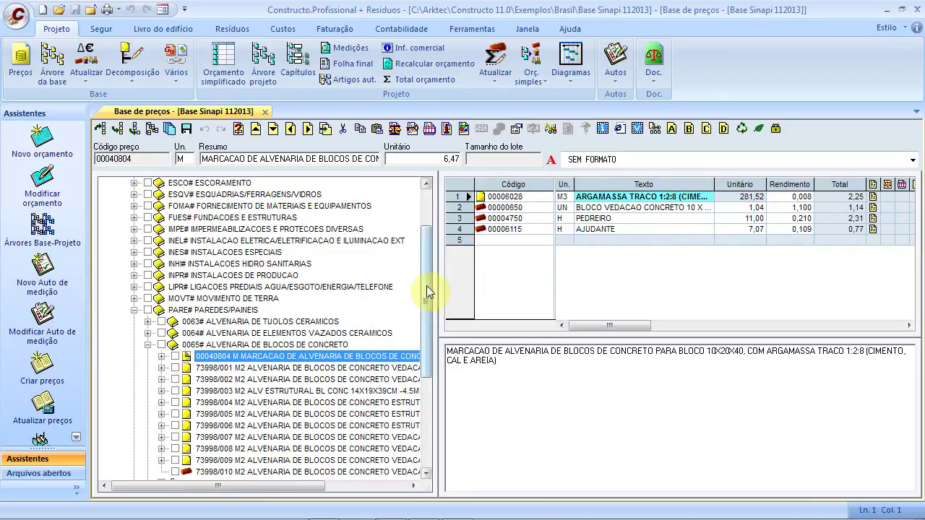
{"action": "left_click_drag", "start_coordinate": [430, 292], "coordinate": [443, 316]}
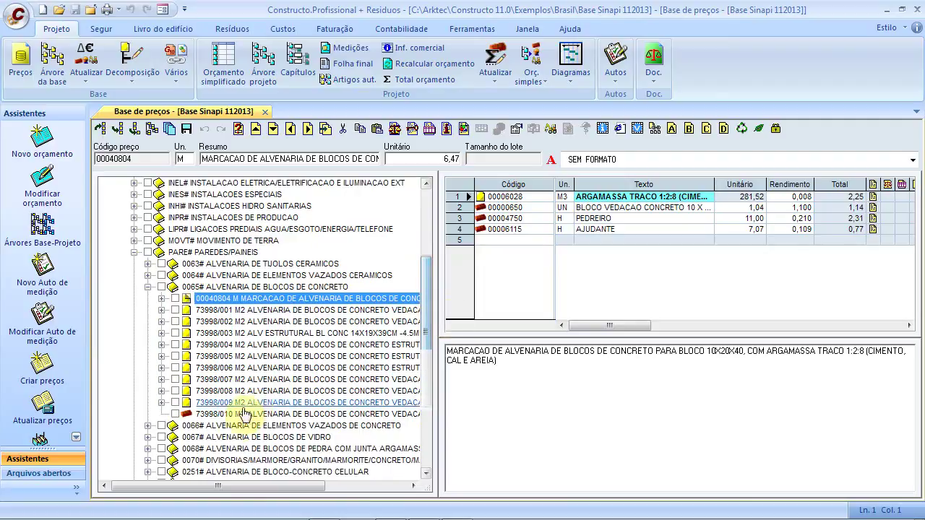
Step: Expand items 00040804 and 73998/001, and bring up the move and copy options for component 00000650 without applying any
{"action": "left_click", "coordinate": [161, 298]}
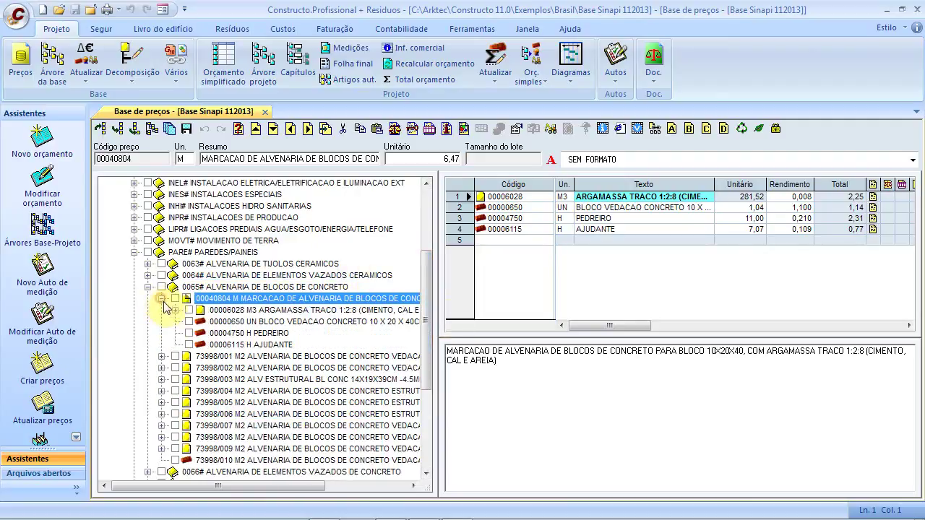
{"action": "left_click", "coordinate": [161, 356]}
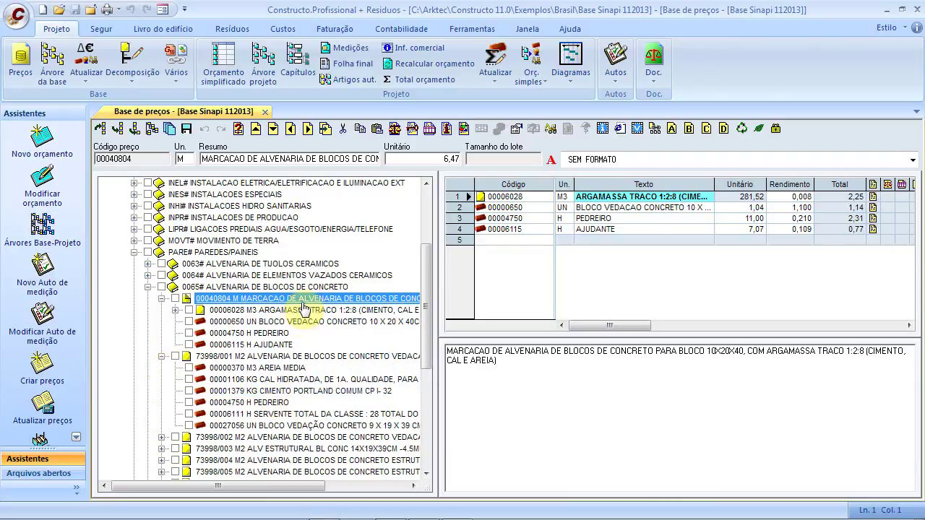
{"action": "left_click", "coordinate": [284, 381]}
{"action": "left_click_drag", "start_coordinate": [290, 387], "coordinate": [332, 327]}
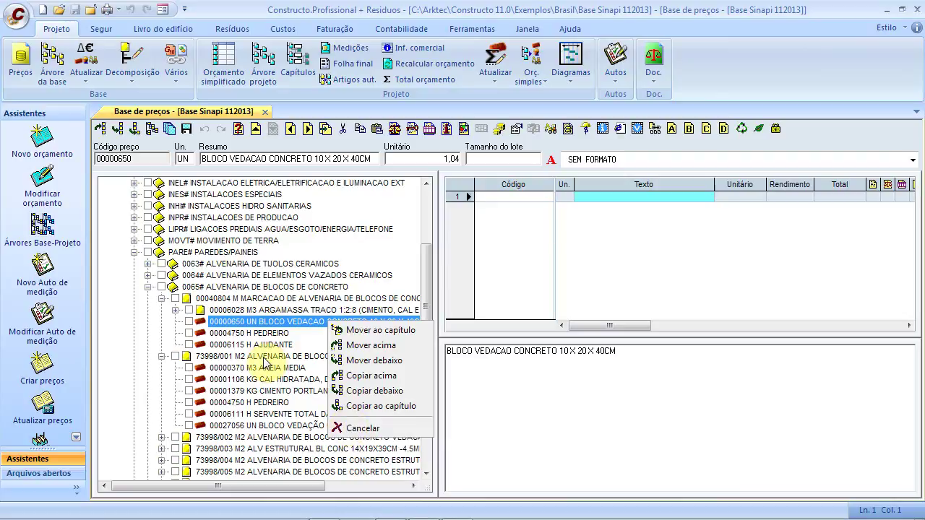
{"action": "left_click", "coordinate": [376, 431]}
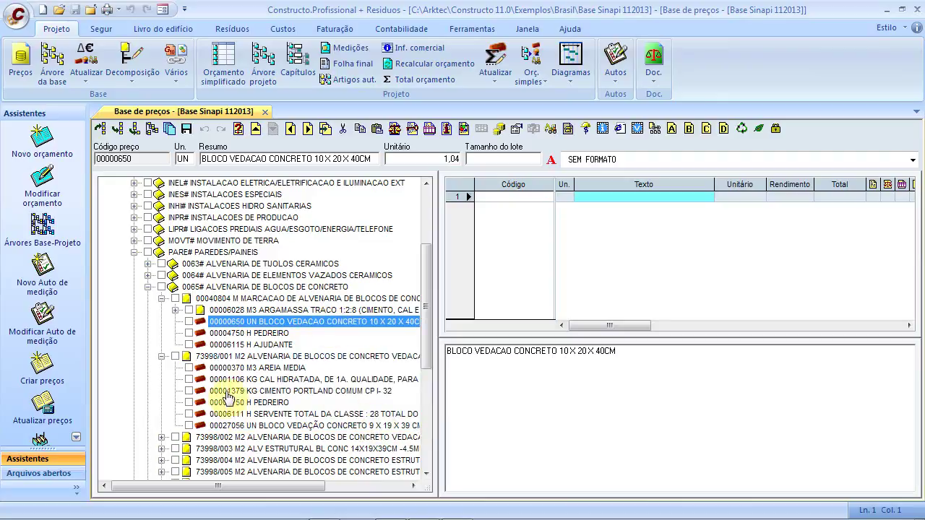
Step: Start a new component row in item 00040804 and search the price base by summary for "Tijolo"
{"action": "left_click", "coordinate": [309, 299]}
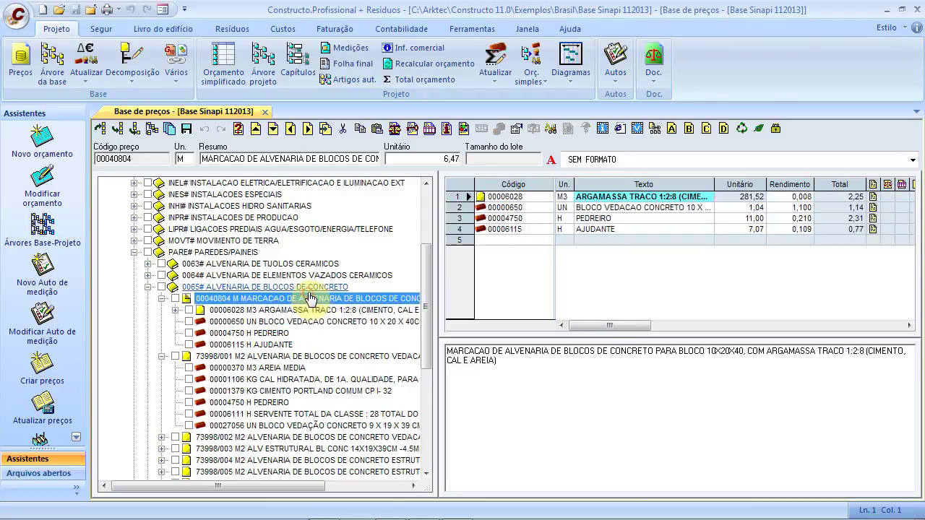
{"action": "left_click", "coordinate": [217, 158]}
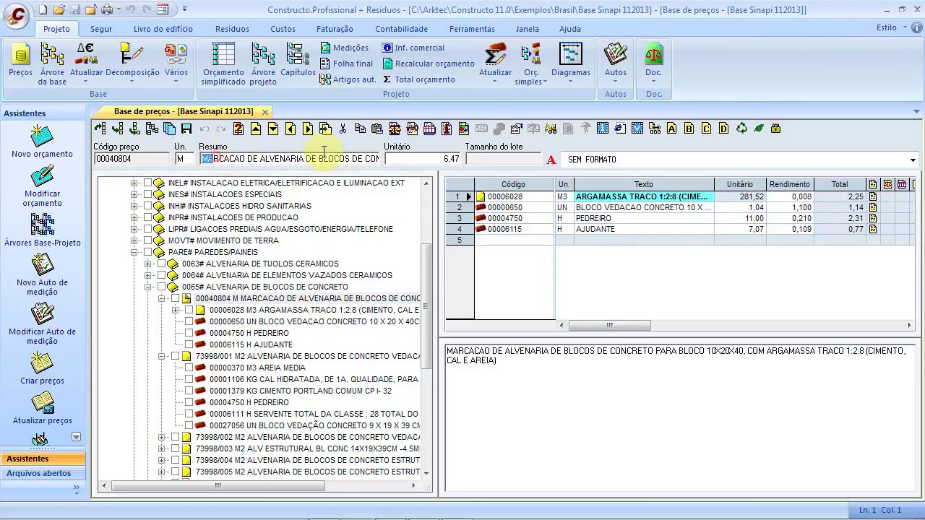
{"action": "left_click", "coordinate": [489, 241]}
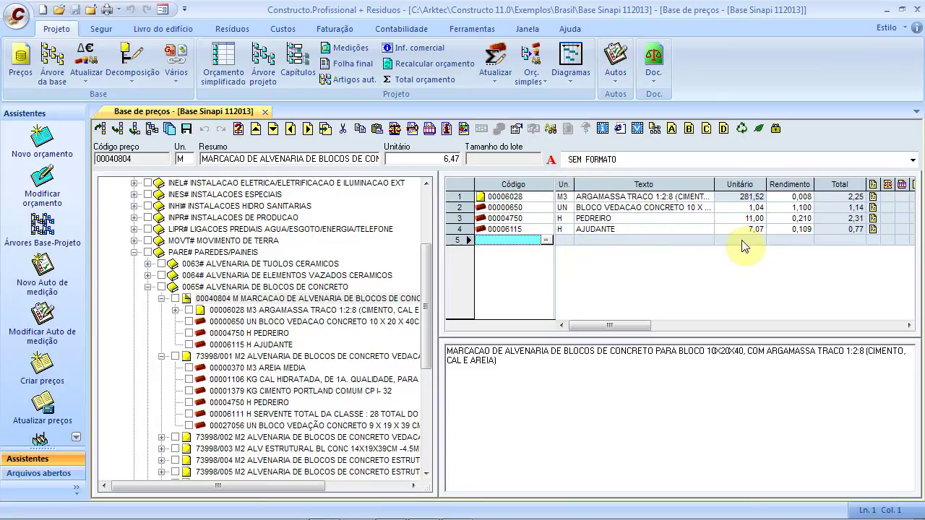
{"action": "double_click", "coordinate": [549, 241]}
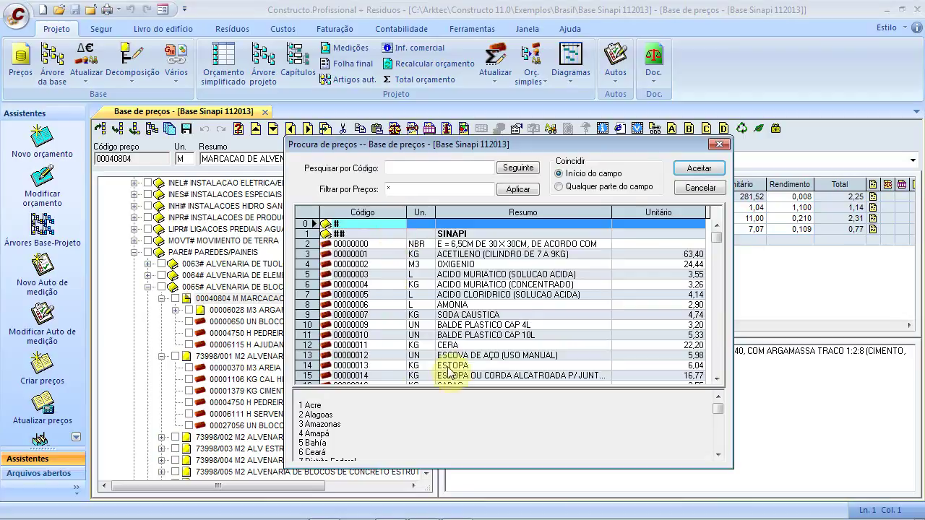
{"action": "left_click", "coordinate": [473, 336]}
{"action": "left_click", "coordinate": [437, 168]}
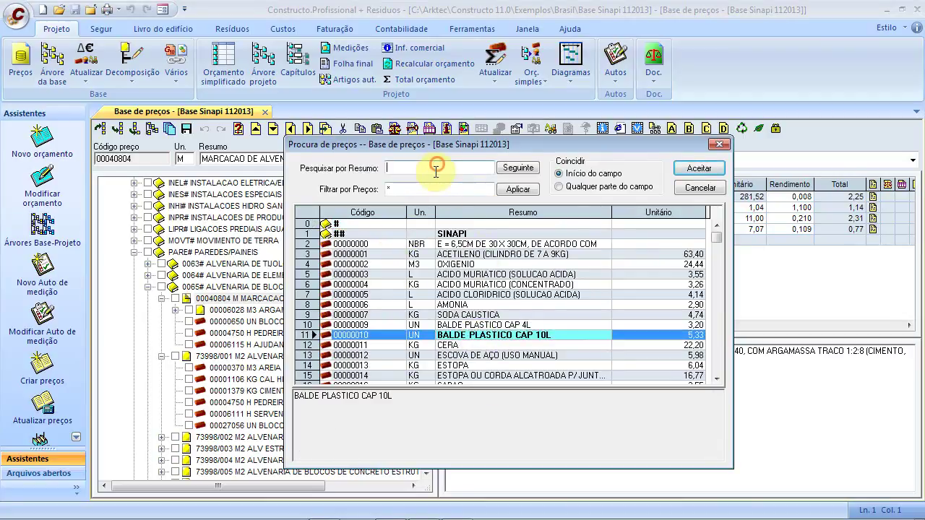
{"action": "type", "text": "Tijolo"}
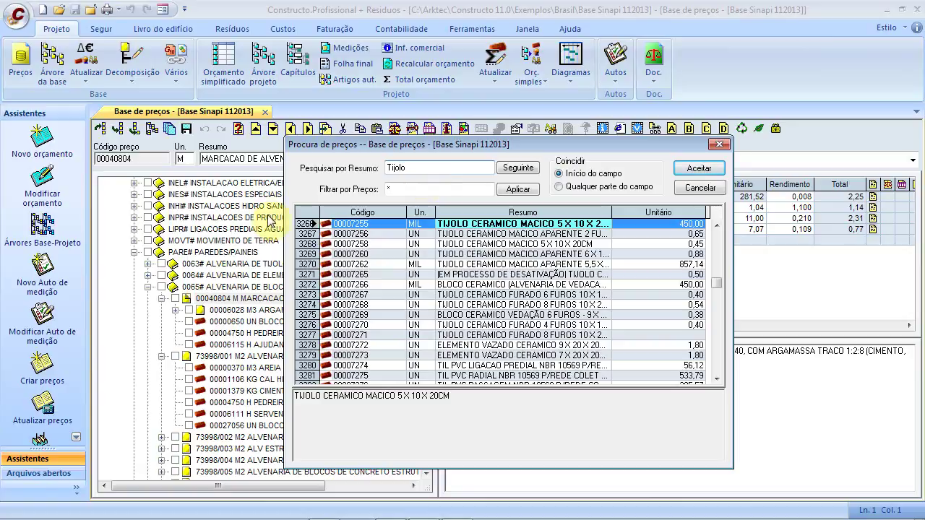
Step: Look through the brick entries and insert TIJOLO CERAMICO FURADO 6 FUROS 10X15X20CM (00007267) as a component of item 00040804
{"action": "left_click", "coordinate": [466, 245]}
{"action": "left_click", "coordinate": [470, 254]}
{"action": "left_click", "coordinate": [474, 265]}
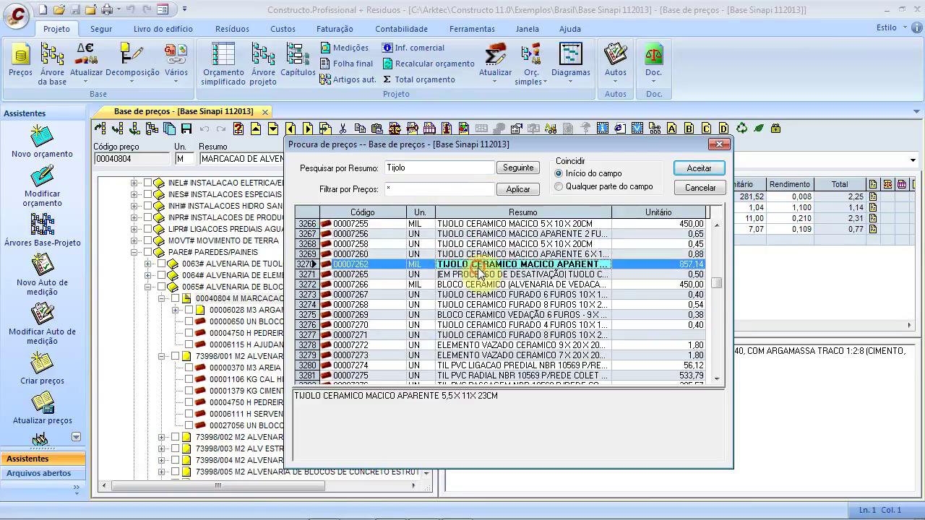
{"action": "left_click", "coordinate": [477, 275]}
{"action": "left_click", "coordinate": [480, 285]}
{"action": "left_click", "coordinate": [482, 295]}
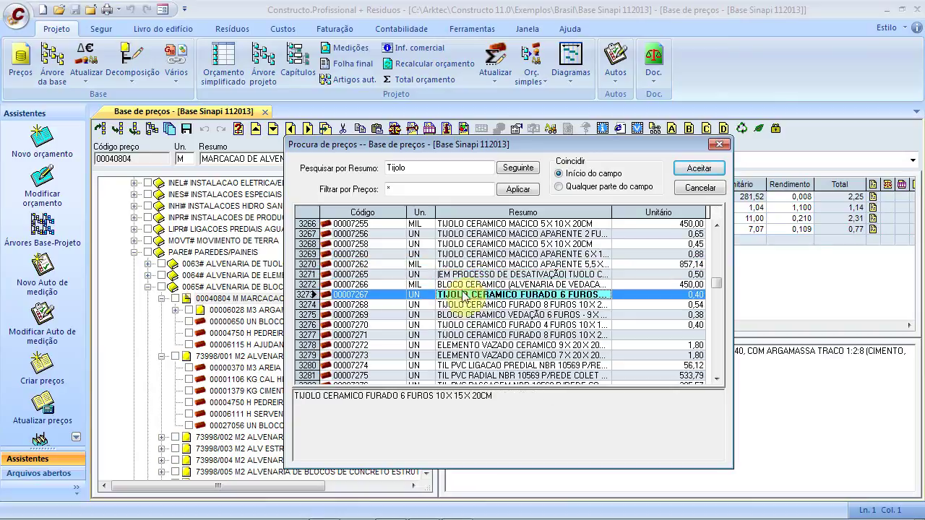
{"action": "left_click", "coordinate": [700, 188]}
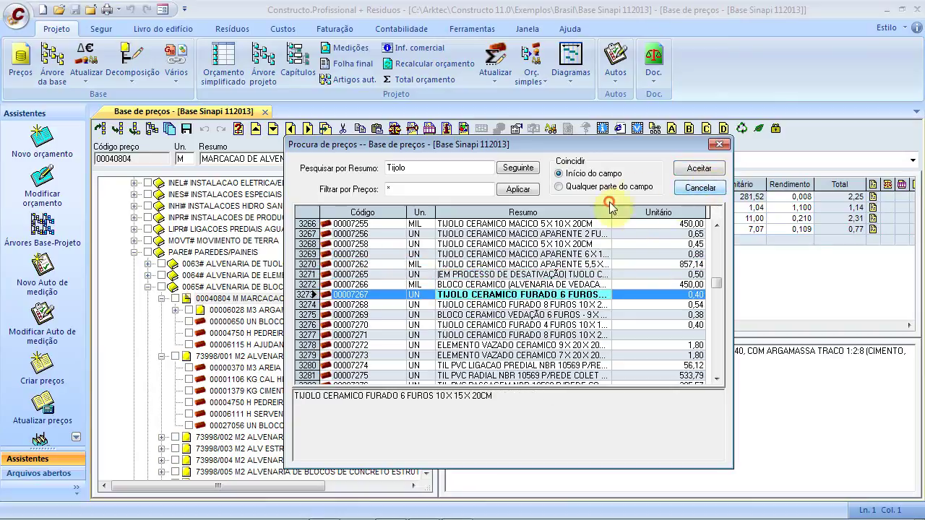
{"action": "left_click", "coordinate": [698, 168]}
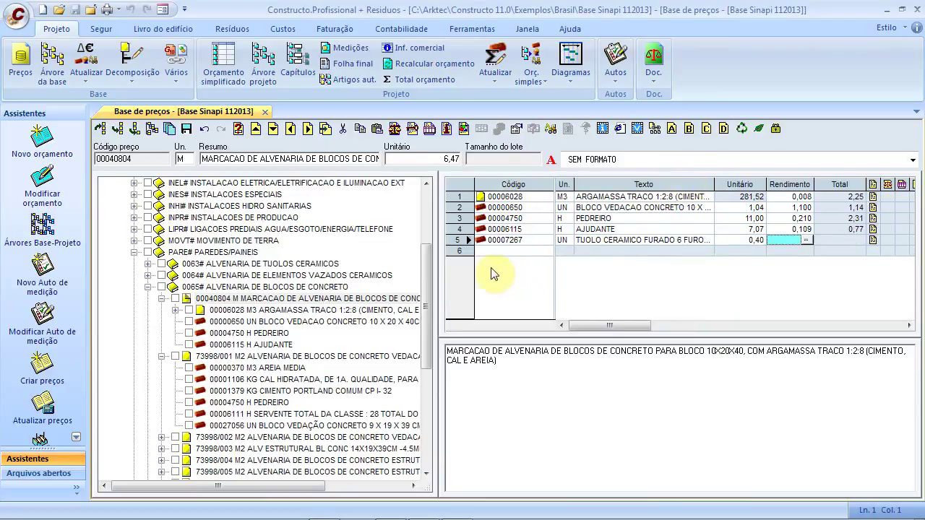
Step: Set the Rendimento of component 00007267 to 0,200, check item 00040804's unit price, and save the item
{"action": "left_click", "coordinate": [772, 245]}
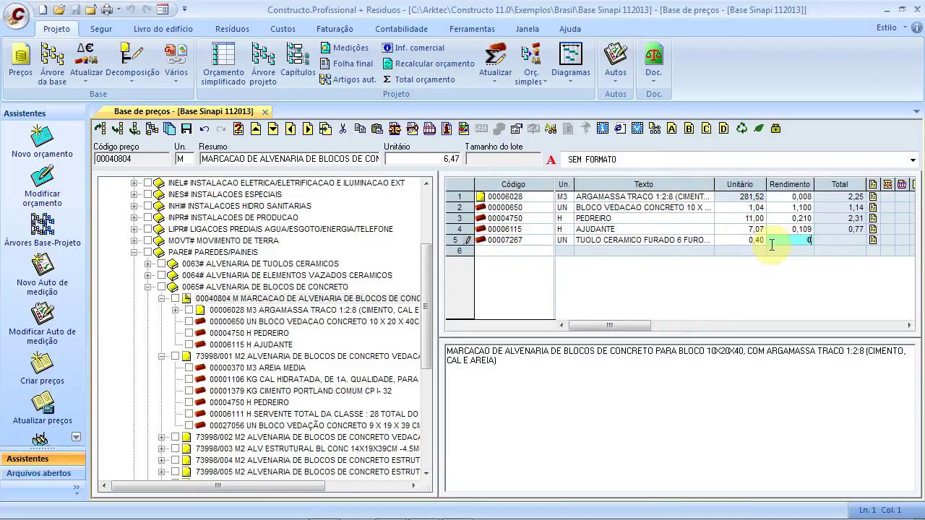
{"action": "left_click", "coordinate": [527, 253]}
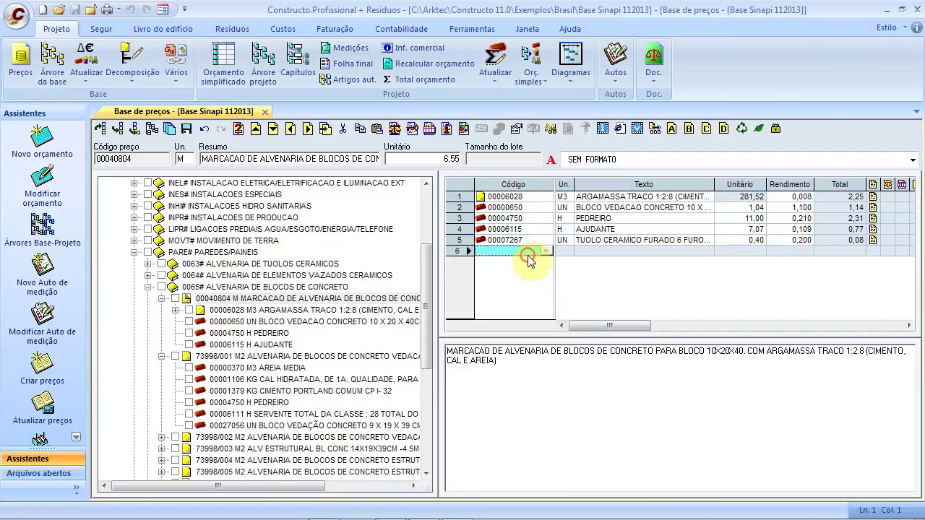
{"action": "left_click", "coordinate": [449, 154]}
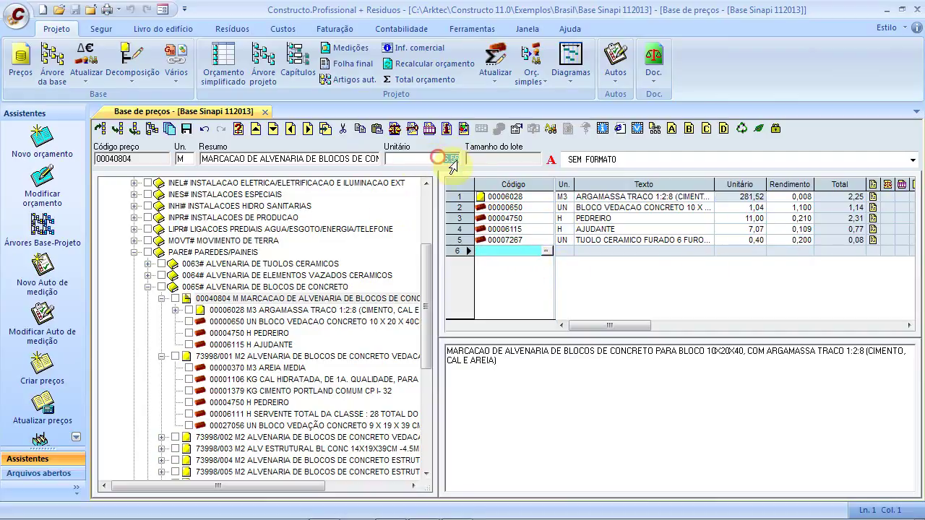
{"action": "left_click", "coordinate": [486, 241]}
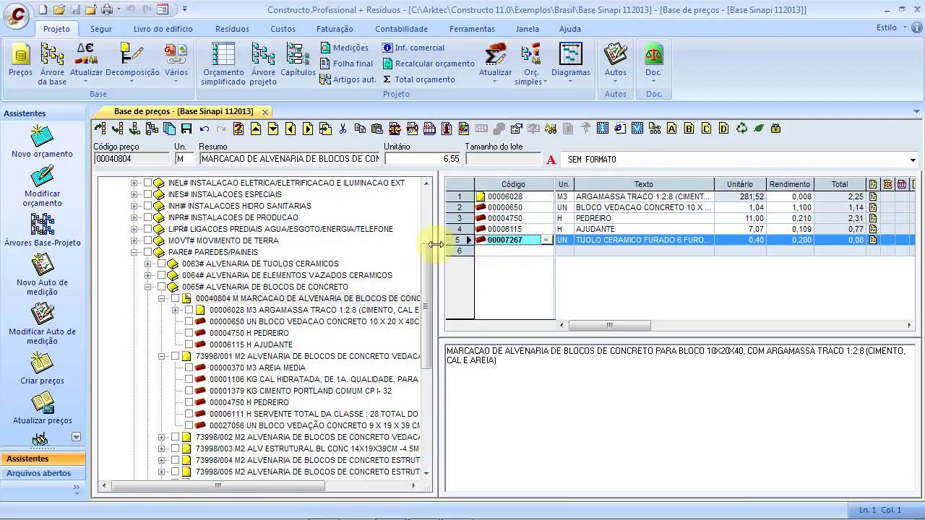
{"action": "left_click", "coordinate": [186, 130]}
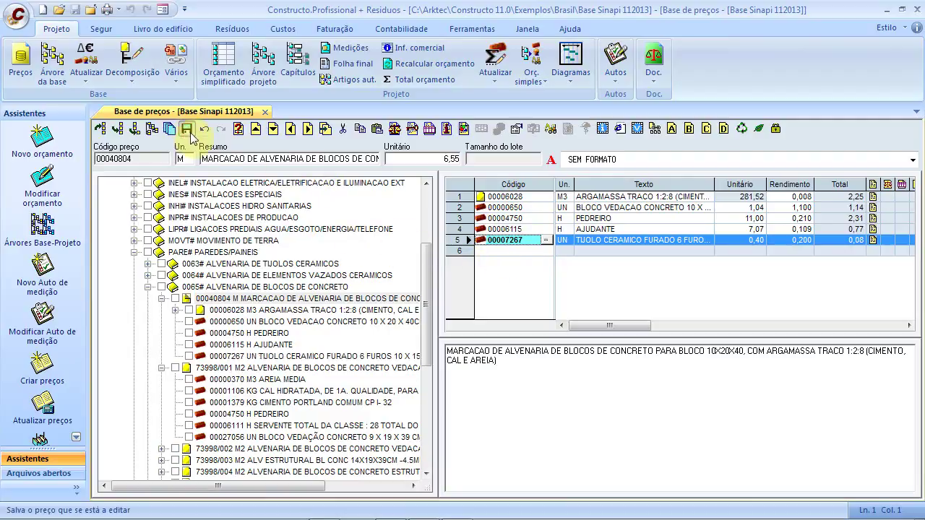
Step: Delete brick component 00007267 from the composition of item 00040804 only, keeping it in the price base
{"action": "left_click", "coordinate": [294, 356]}
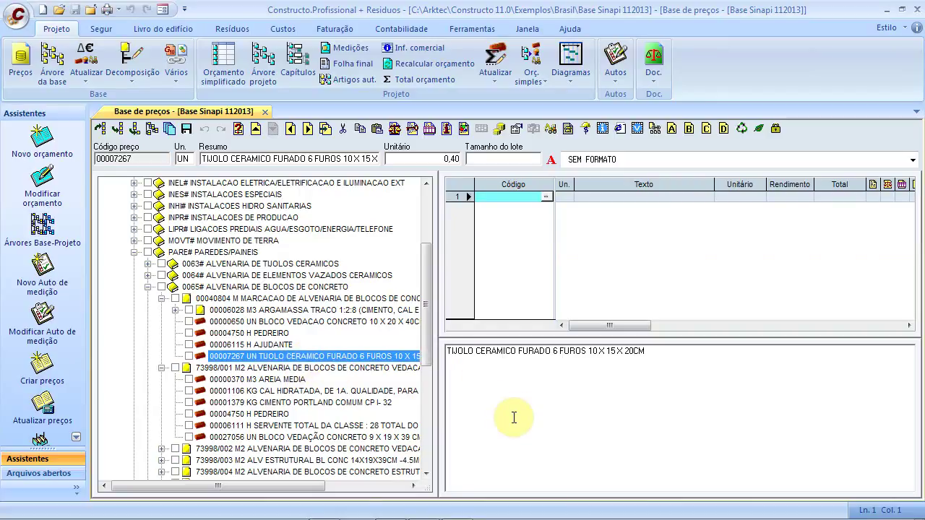
{"action": "key", "text": "Delete"}
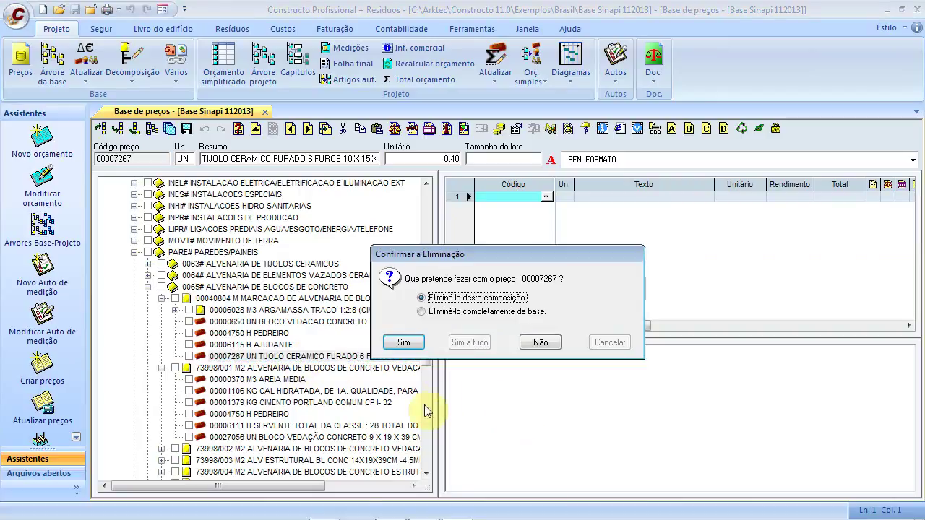
{"action": "left_click", "coordinate": [423, 312]}
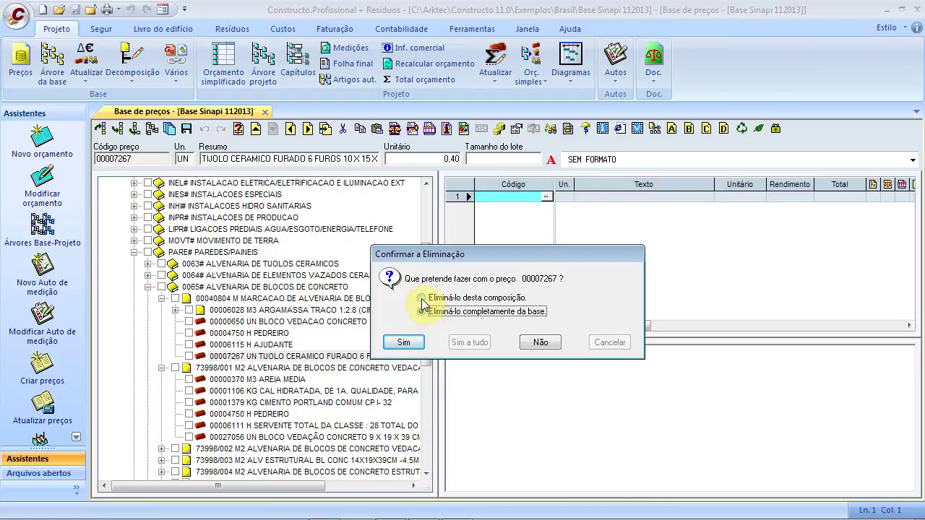
{"action": "left_click", "coordinate": [422, 299]}
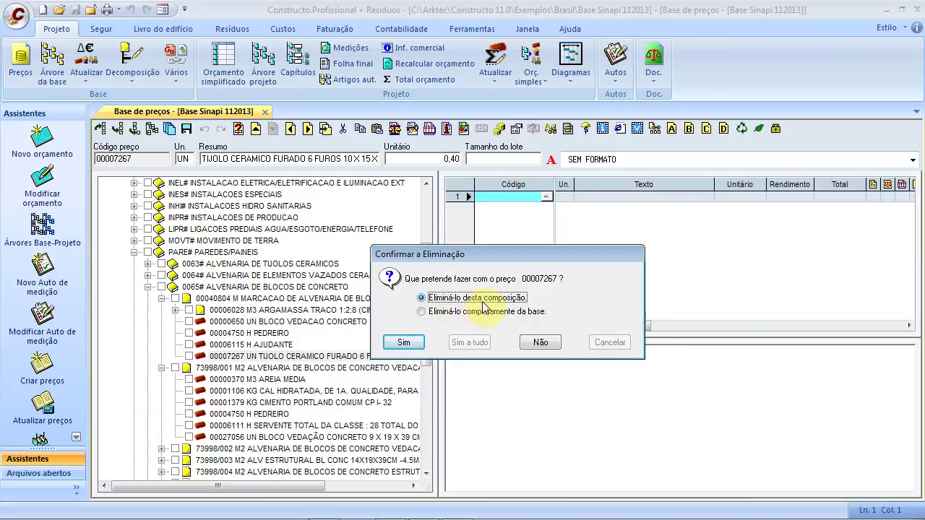
{"action": "left_click", "coordinate": [405, 343]}
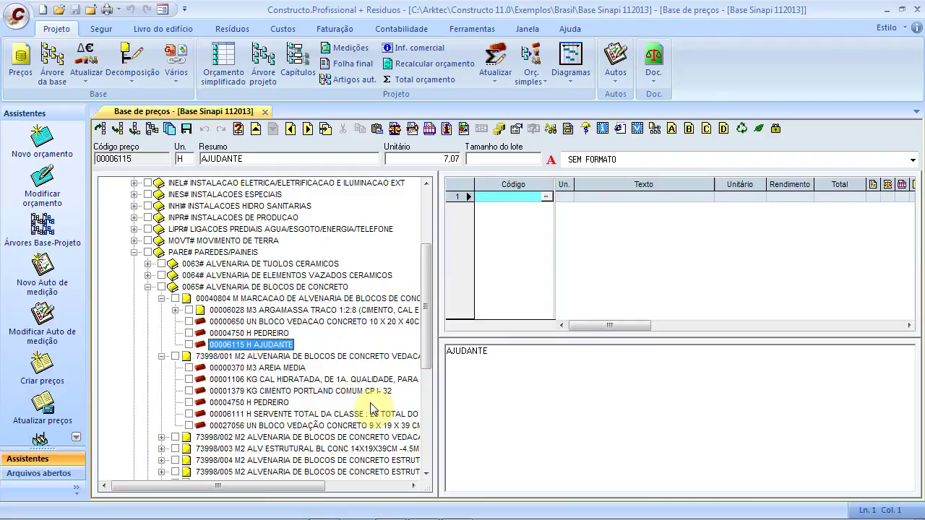
Step: Display the contents of subchapter 0064#, collapse PARE# PAREDES/PAINEIS, and display the chapter list of S# Serviços
{"action": "left_click", "coordinate": [322, 287]}
{"action": "left_click", "coordinate": [324, 277]}
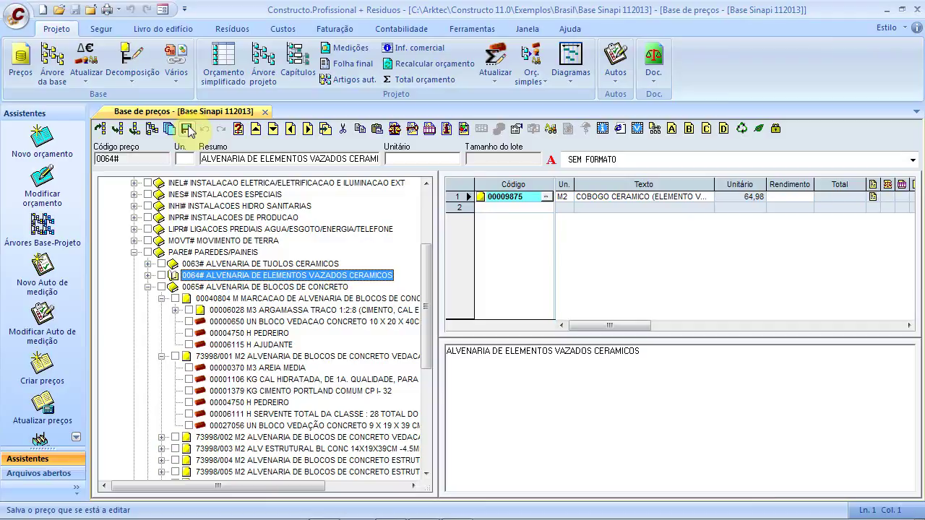
{"action": "left_click", "coordinate": [134, 252]}
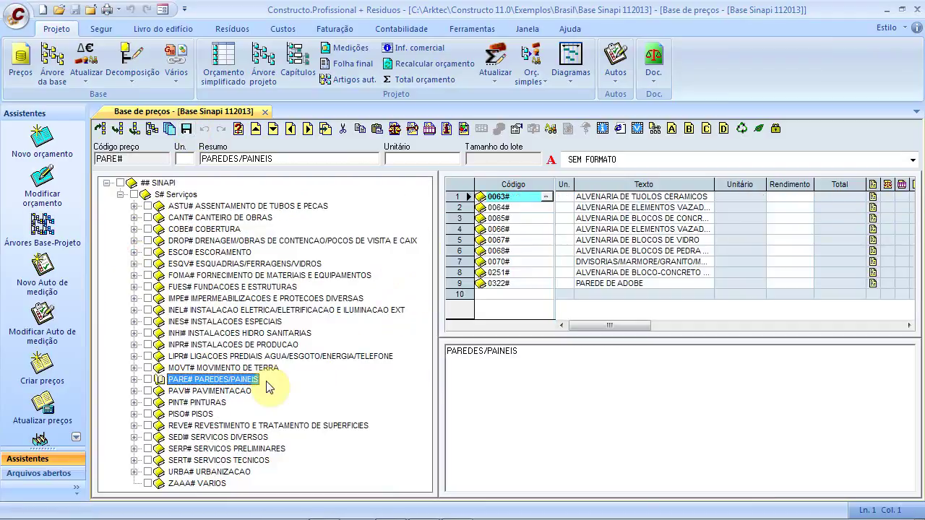
{"action": "left_click", "coordinate": [177, 194]}
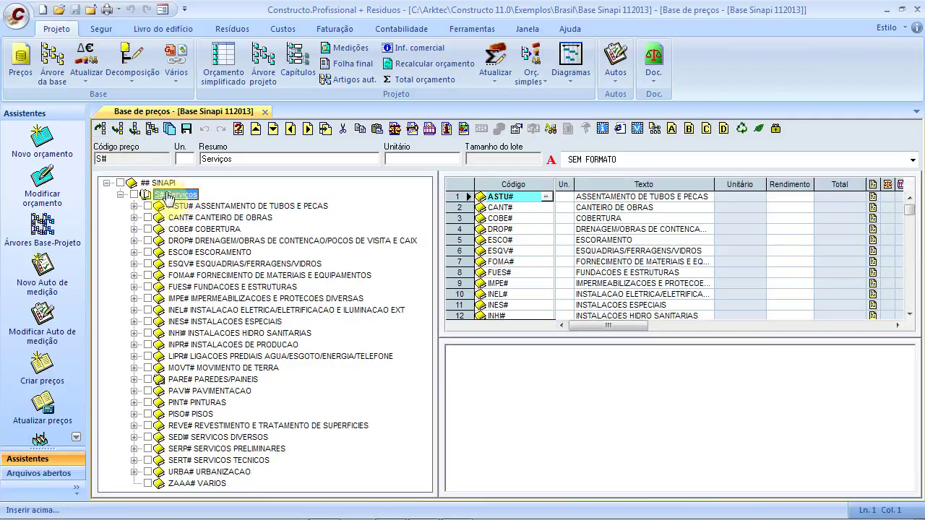
Step: Insert a new price with the code XPTO below chapter S# Serviços in the current price base and locate it in the tree
{"action": "left_click", "coordinate": [120, 128]}
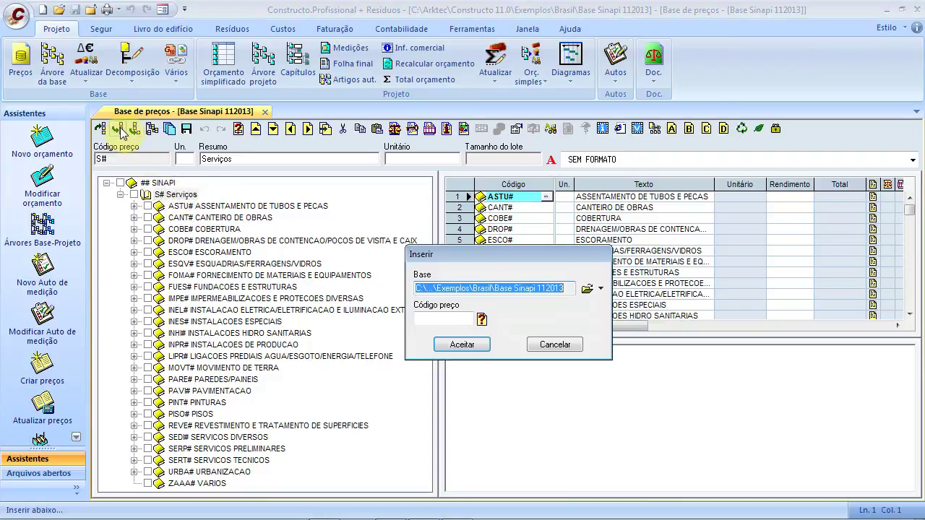
{"action": "left_click", "coordinate": [445, 319]}
{"action": "type", "text": "XPTO"}
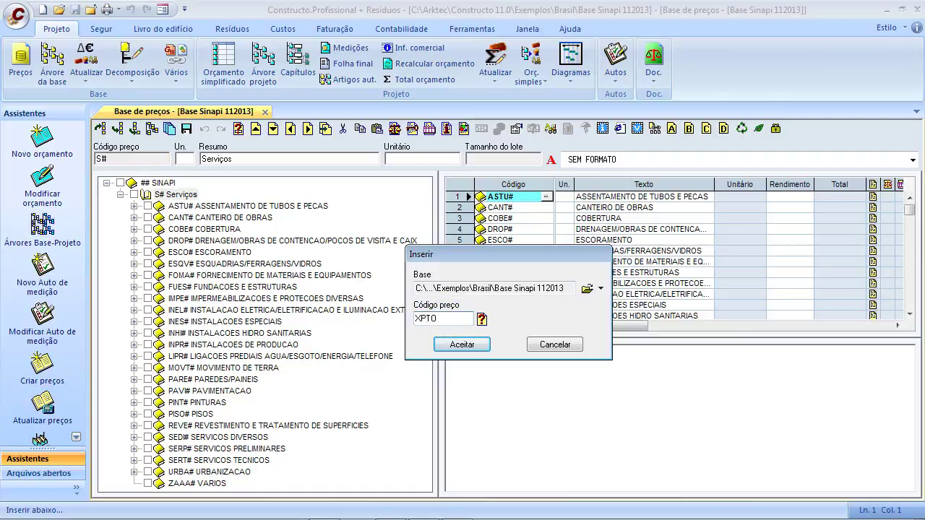
{"action": "left_click", "coordinate": [469, 345]}
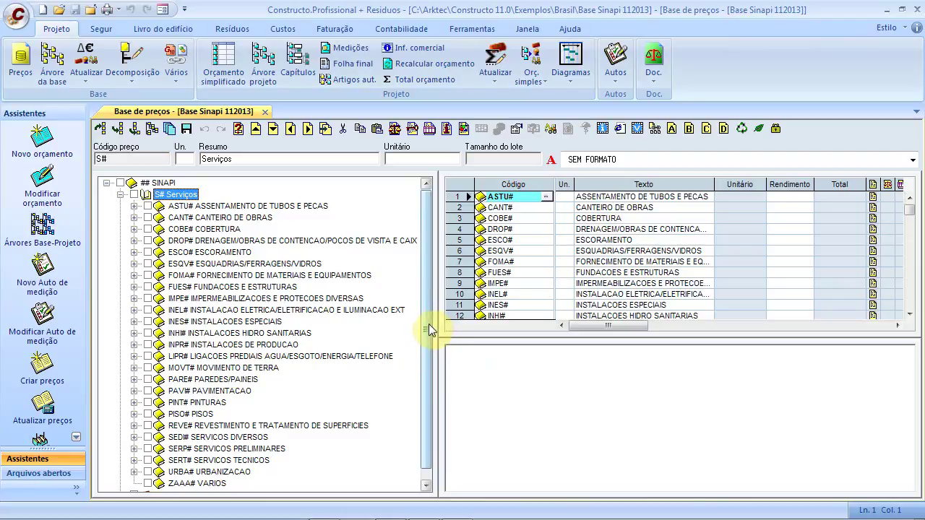
{"action": "left_click_drag", "start_coordinate": [428, 329], "coordinate": [429, 334]}
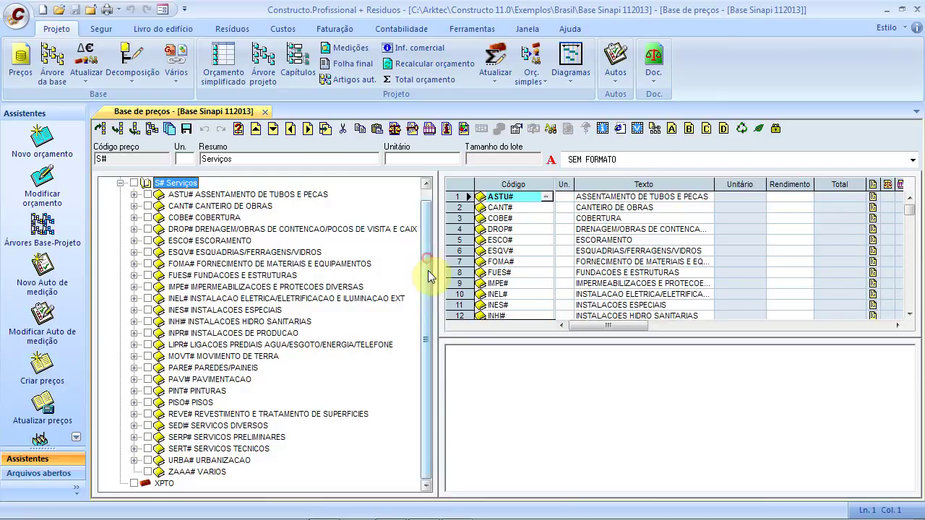
{"action": "left_click_drag", "start_coordinate": [428, 268], "coordinate": [430, 234]}
Step: Enlarge the content table of S# Serviços and add a new chapter with code XPTO# and text Teste after ZAAA# VARIOS
{"action": "left_click_drag", "start_coordinate": [632, 334], "coordinate": [628, 423]}
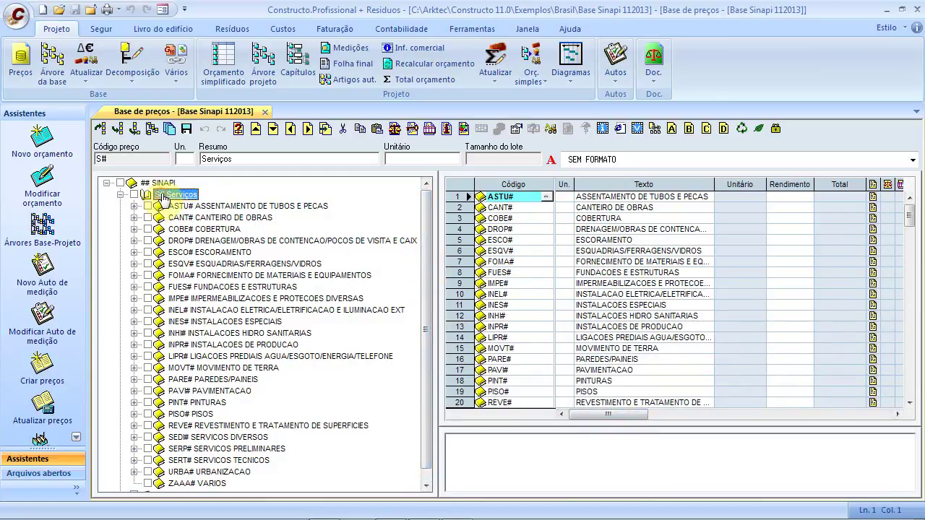
{"action": "left_click", "coordinate": [899, 149]}
{"action": "left_click", "coordinate": [910, 402]}
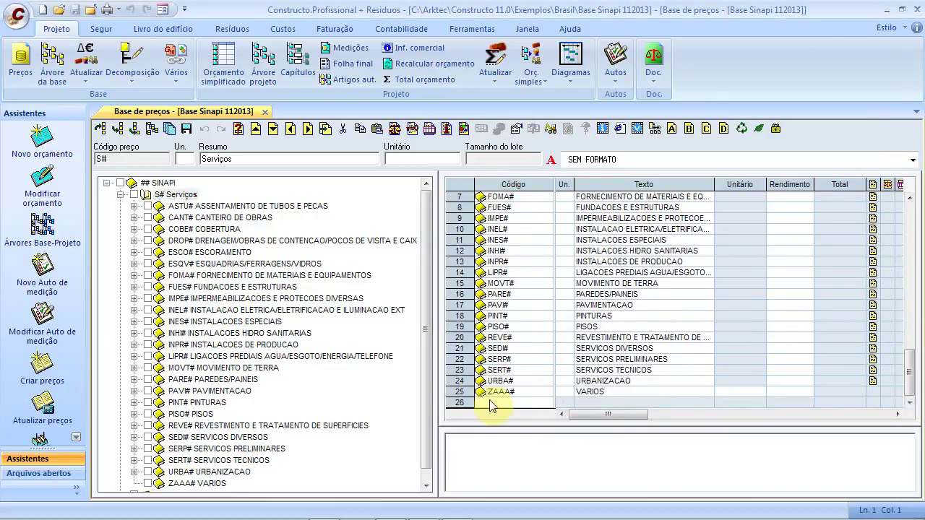
{"action": "left_click", "coordinate": [491, 403]}
{"action": "left_click", "coordinate": [481, 403]}
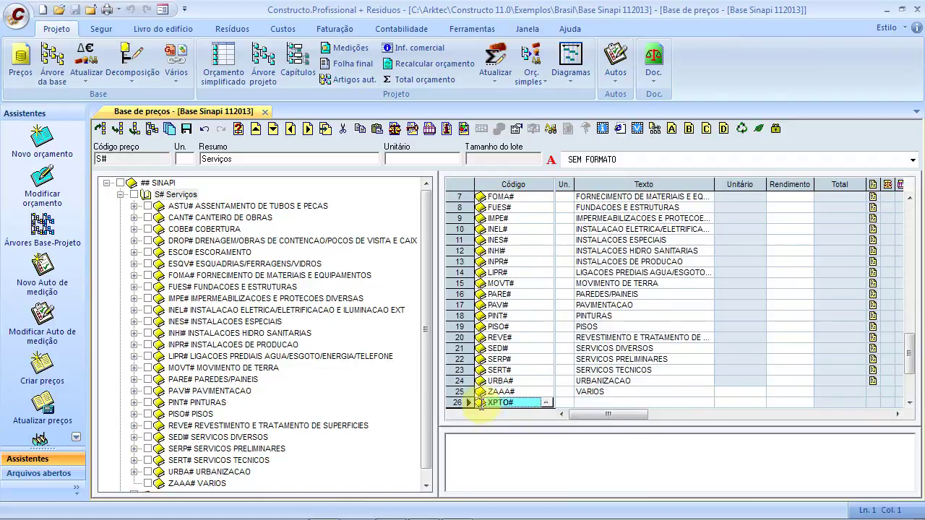
{"action": "left_click", "coordinate": [615, 403]}
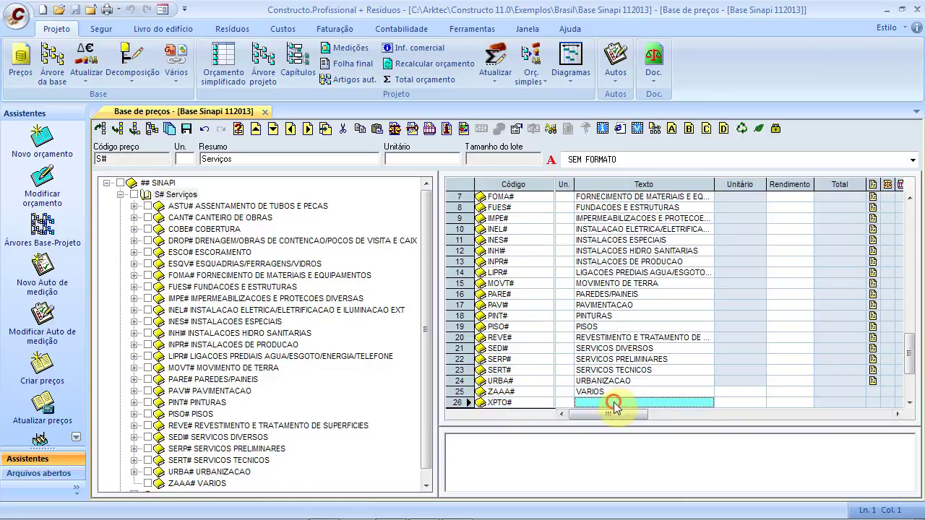
{"action": "type", "text": "Te"}
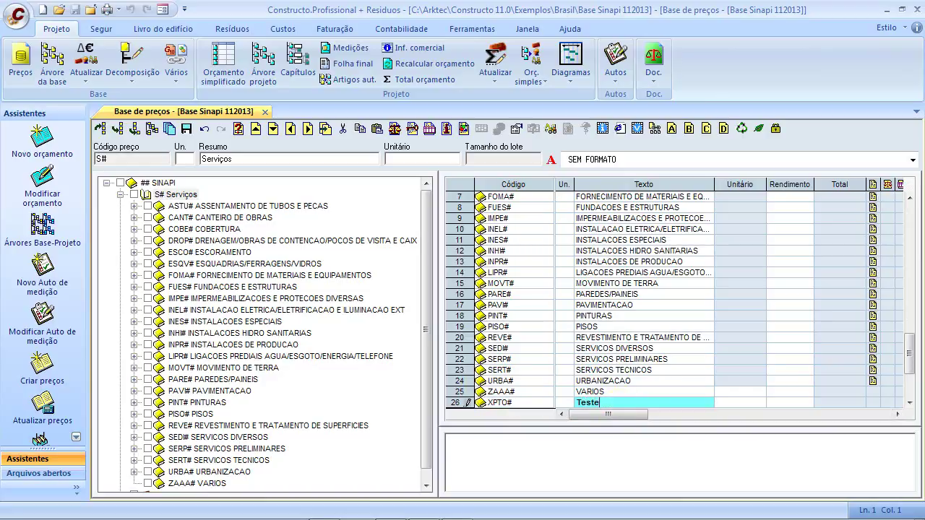
{"action": "type", "text": "ste"}
{"action": "key", "text": "Return"}
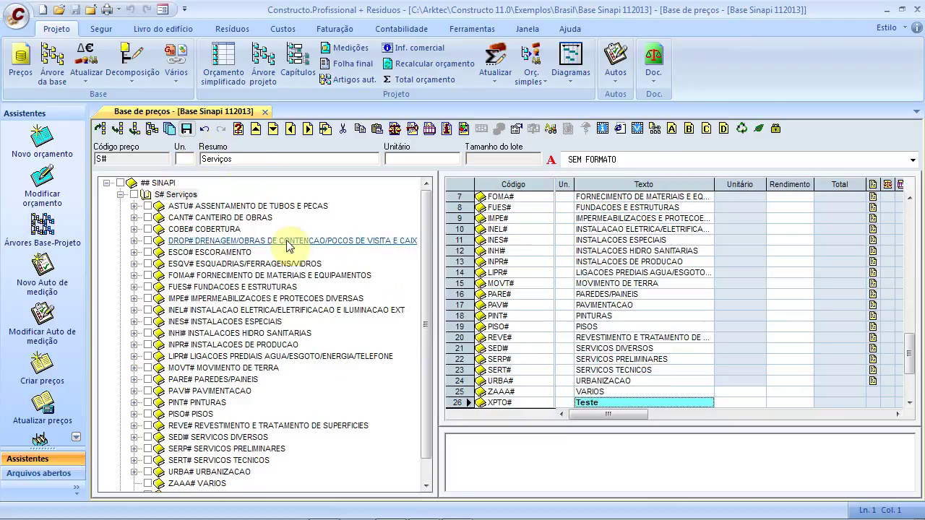
Step: Open chapter XPTO# Teste and move the price XPTO into that chapter
{"action": "left_click_drag", "start_coordinate": [425, 331], "coordinate": [340, 441]}
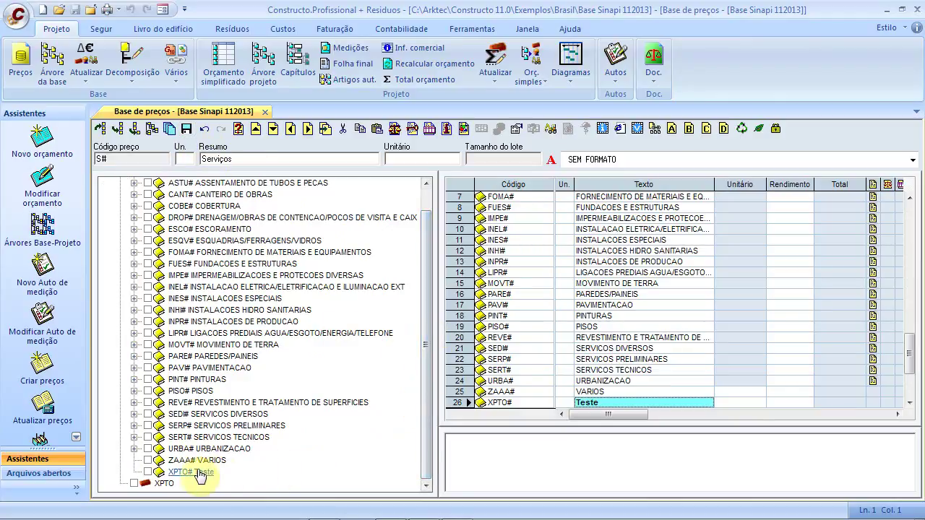
{"action": "left_click", "coordinate": [194, 472]}
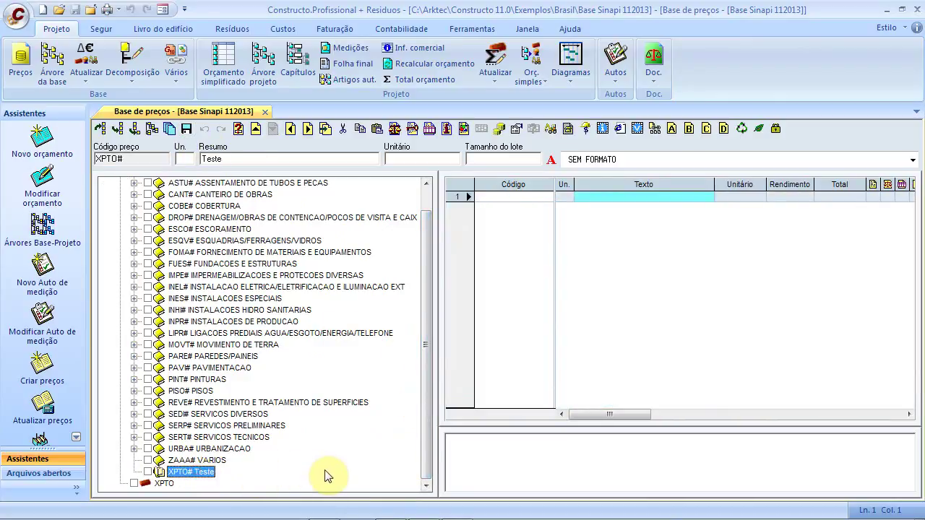
{"action": "mouse_move", "coordinate": [178, 472]}
{"action": "left_mouse_down"}
{"action": "mouse_move", "coordinate": [166, 489]}
{"action": "mouse_move", "coordinate": [193, 479]}
{"action": "left_mouse_up"}
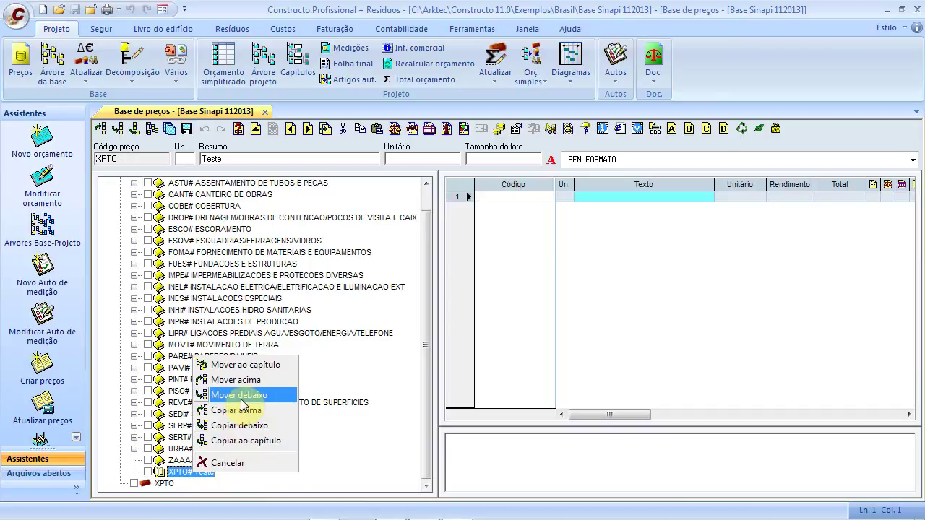
{"action": "left_click", "coordinate": [243, 365]}
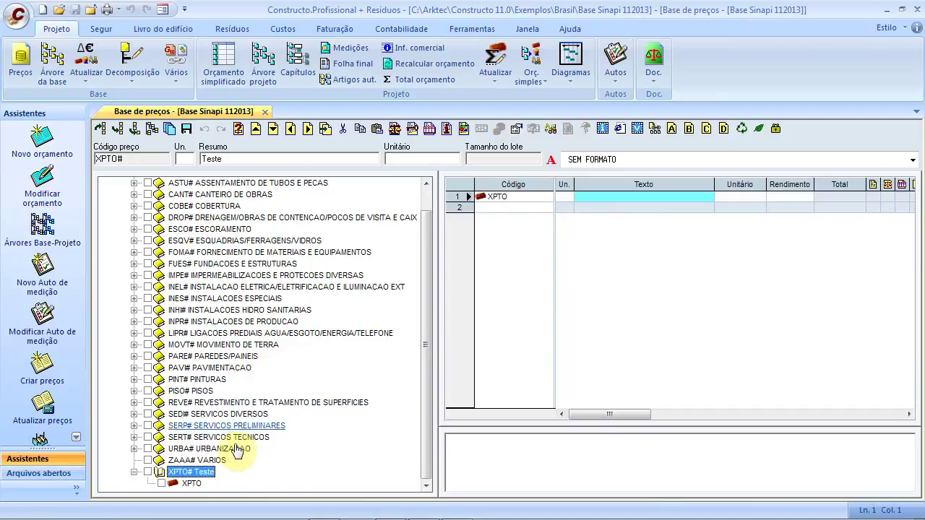
Step: Delete the price XPTO and the chapter XPTO# Teste completely from the price base
{"action": "left_click", "coordinate": [194, 484]}
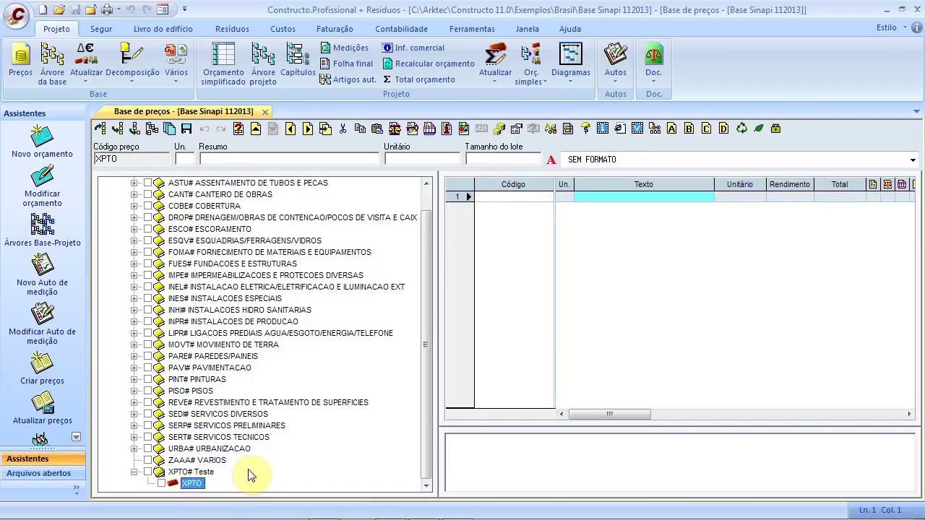
{"action": "key", "text": "Delete"}
{"action": "left_click", "coordinate": [467, 311]}
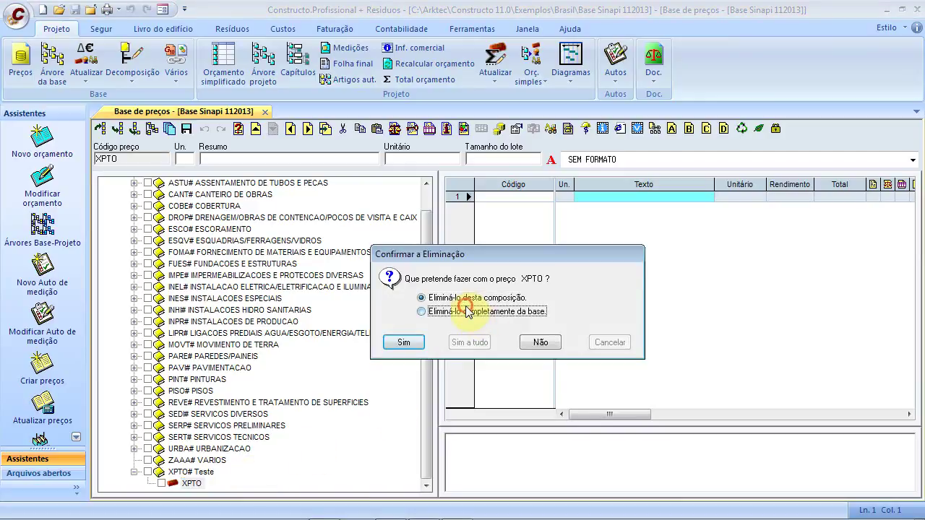
{"action": "left_click", "coordinate": [404, 343]}
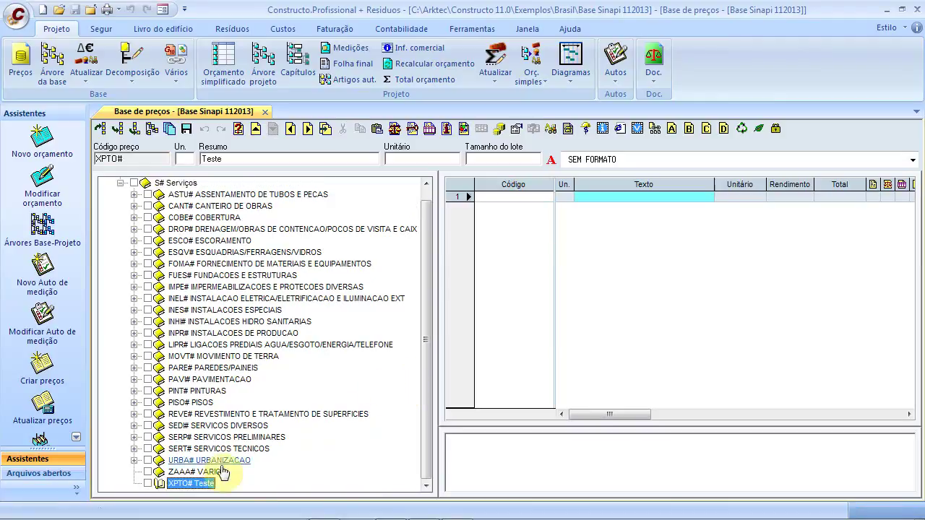
{"action": "key", "text": "Delete"}
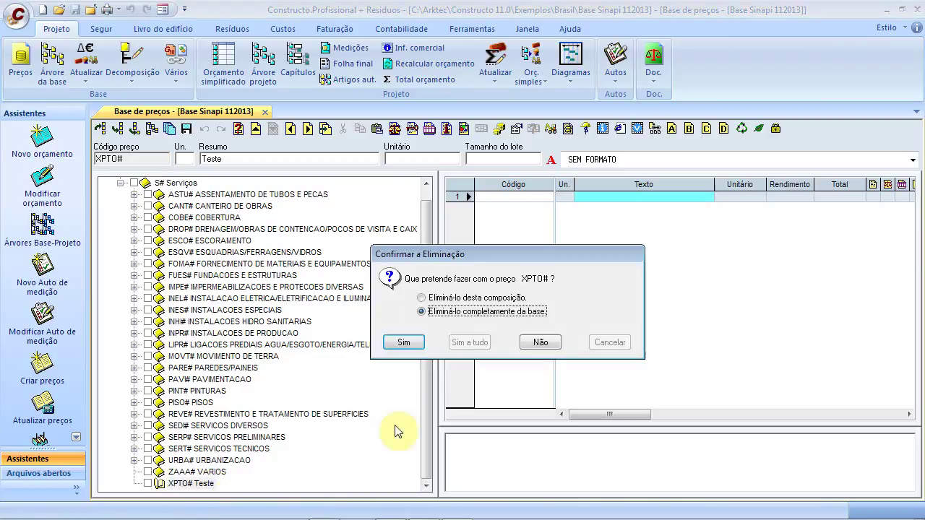
{"action": "left_click", "coordinate": [404, 342]}
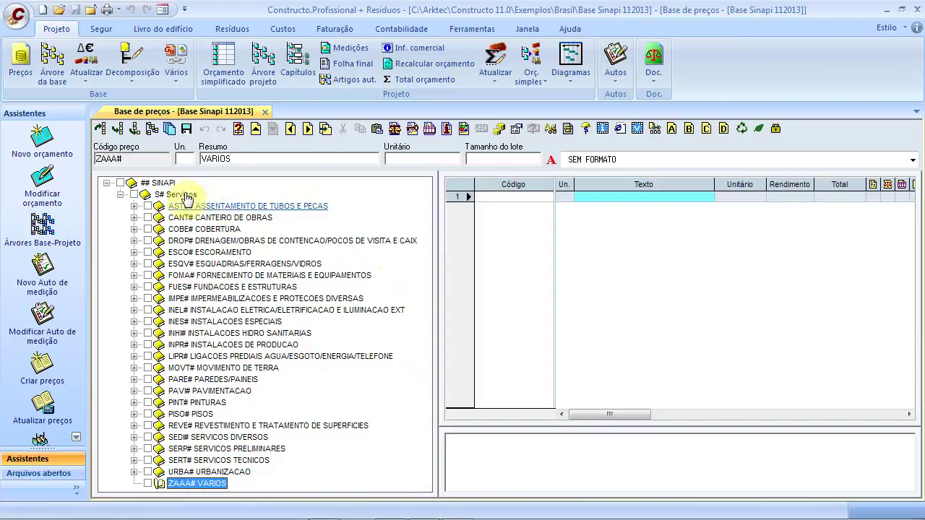
Step: Expand chapter ASTU# ASSENTAMENTO DE TUBOS E PECAS and subchapter 0045# to view their items, and collapse both
{"action": "left_click", "coordinate": [134, 206]}
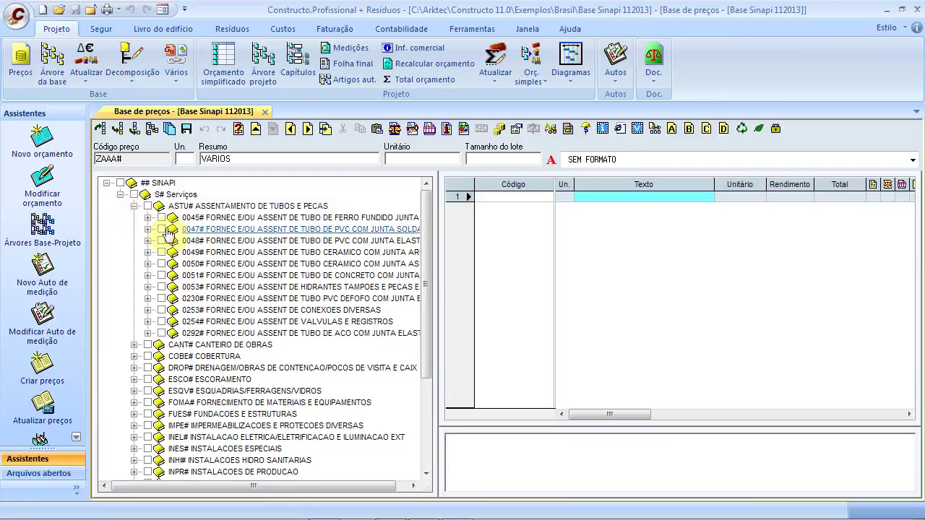
{"action": "left_click", "coordinate": [148, 217]}
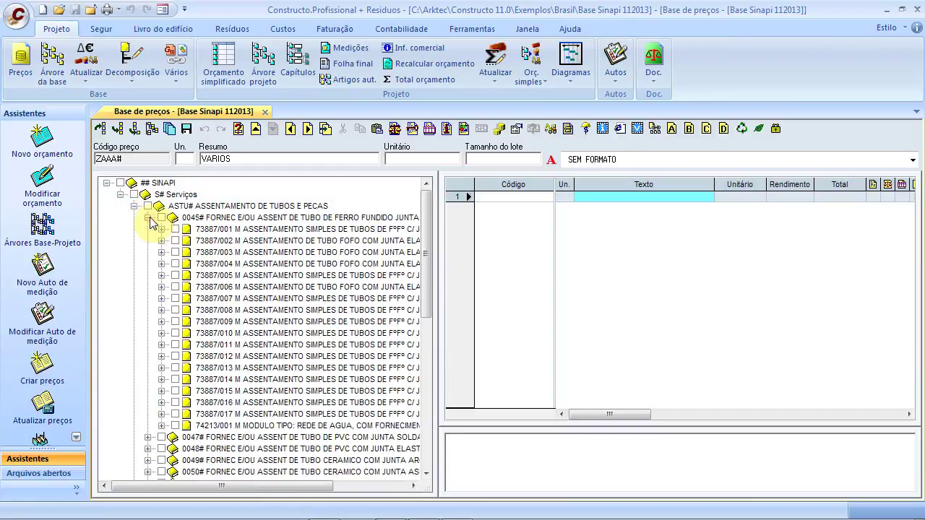
{"action": "left_click", "coordinate": [147, 217]}
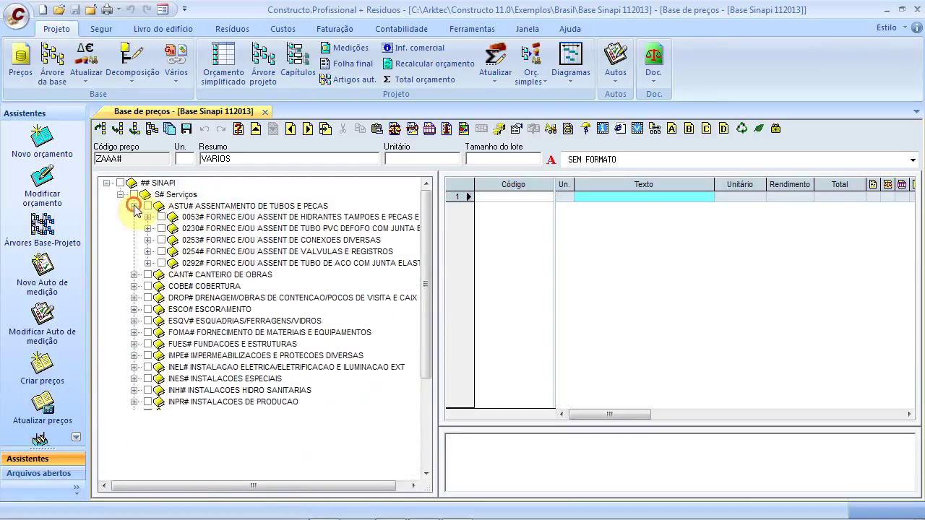
{"action": "left_click", "coordinate": [134, 207]}
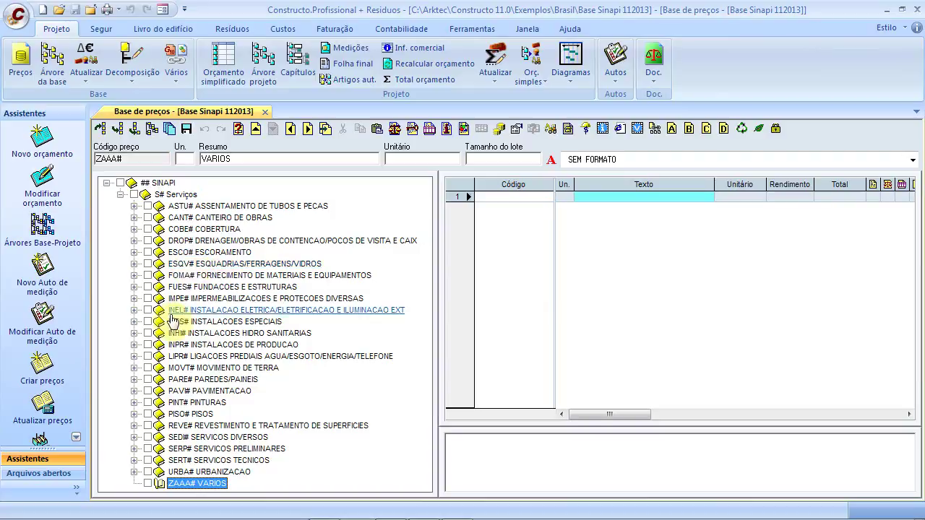
Step: Expand PARE# PAREDES/PAINEIS, collapse items 73998/001 and 00040804, and display the composition of item 73998/002
{"action": "left_click", "coordinate": [133, 380]}
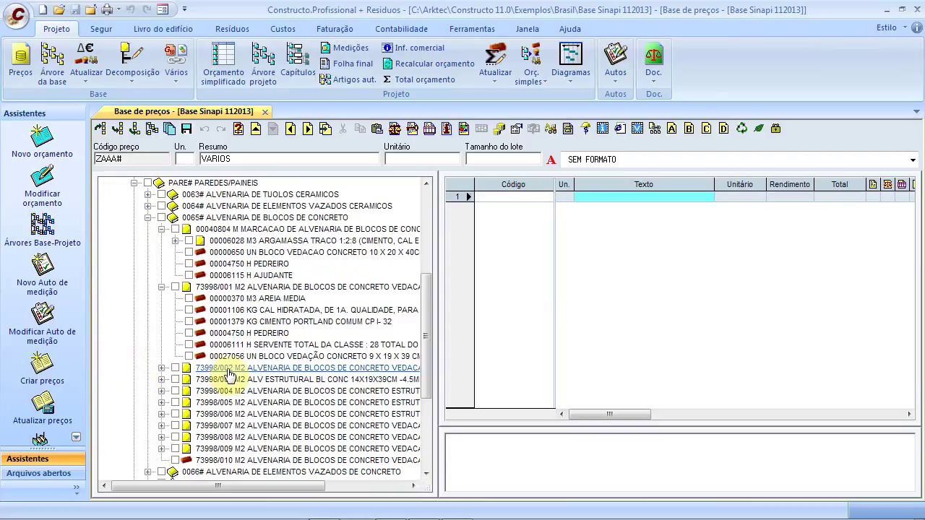
{"action": "left_click", "coordinate": [161, 287]}
{"action": "left_click", "coordinate": [161, 230]}
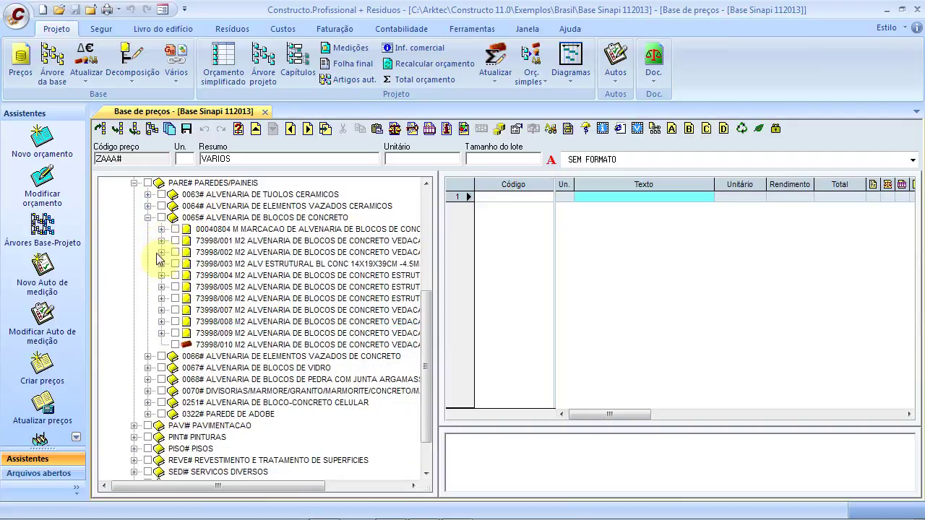
{"action": "left_click", "coordinate": [235, 254]}
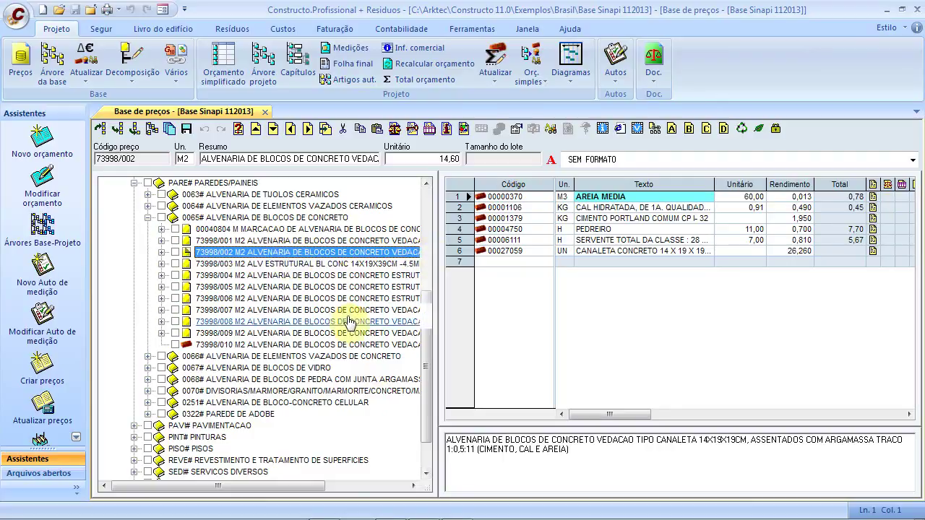
Step: Attach the alvenaria_estrutural JPG from the Imagenes folder as local graphic of item 73998/004 and save the modifications
{"action": "left_click", "coordinate": [311, 277]}
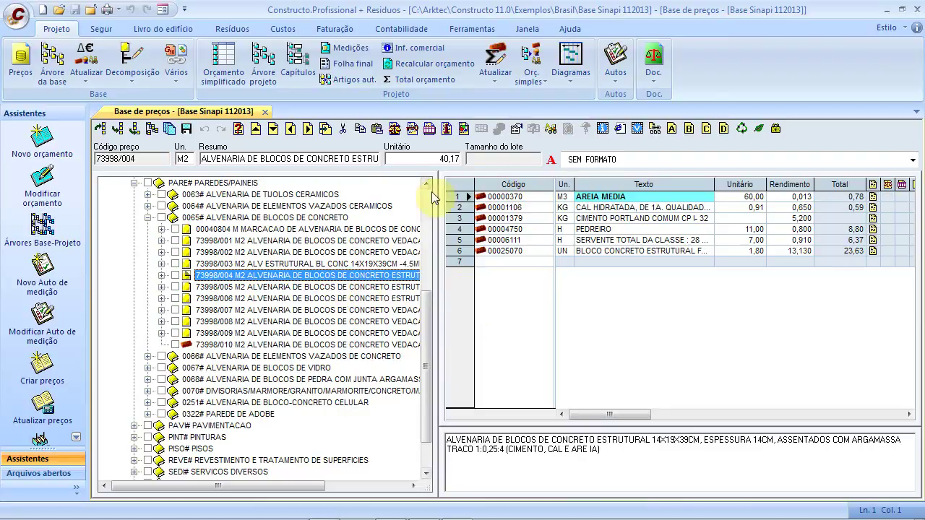
{"action": "left_click", "coordinate": [465, 130]}
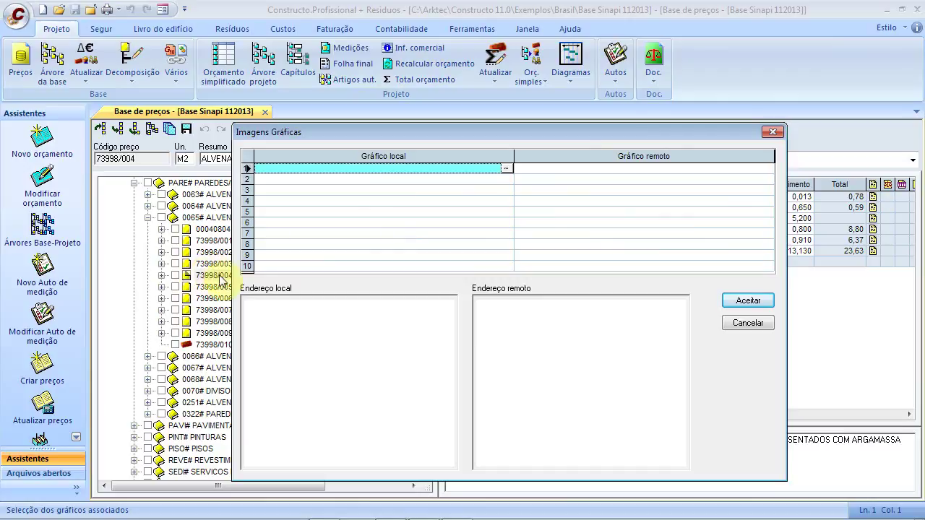
{"action": "left_click", "coordinate": [505, 167]}
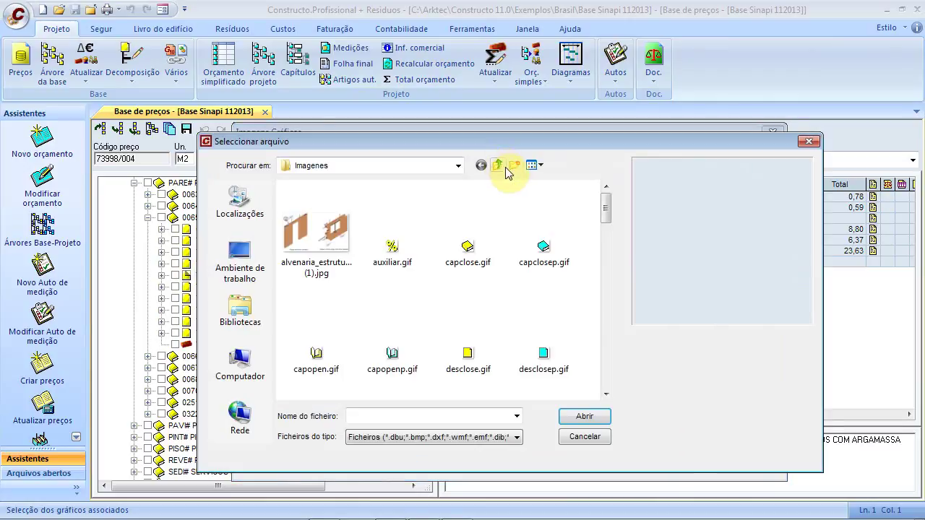
{"action": "left_click", "coordinate": [334, 244]}
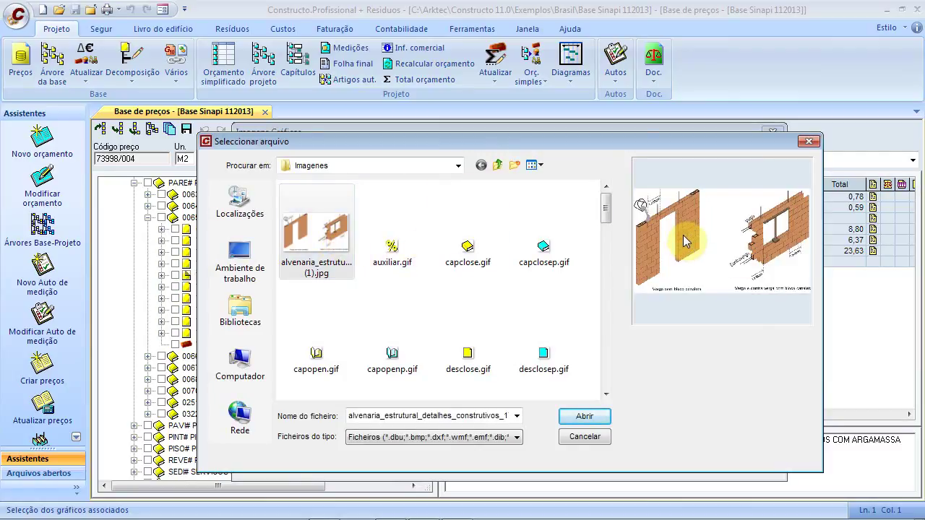
{"action": "left_click", "coordinate": [587, 418]}
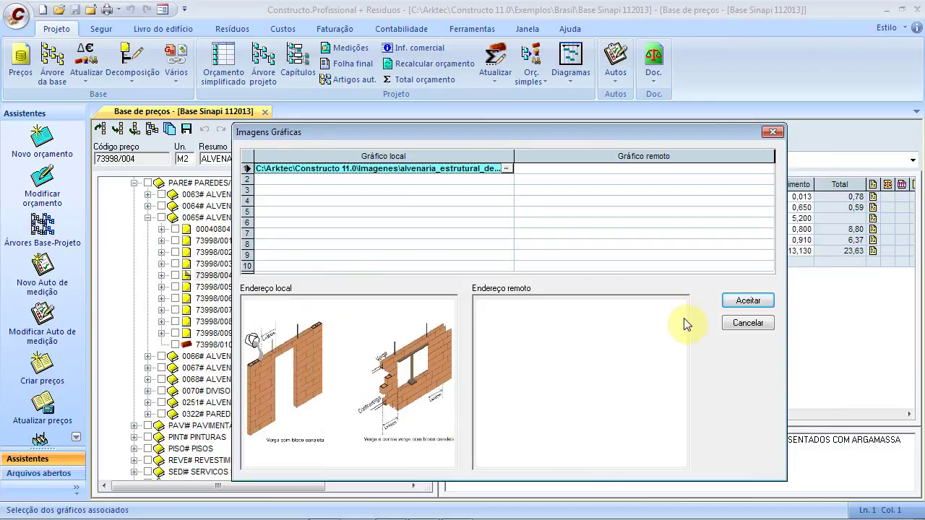
{"action": "left_click", "coordinate": [732, 304]}
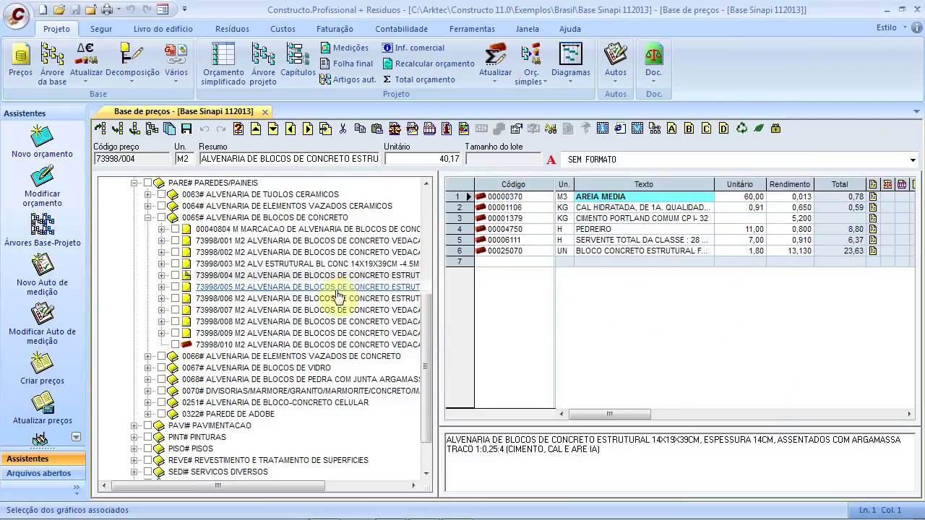
{"action": "left_click", "coordinate": [316, 288]}
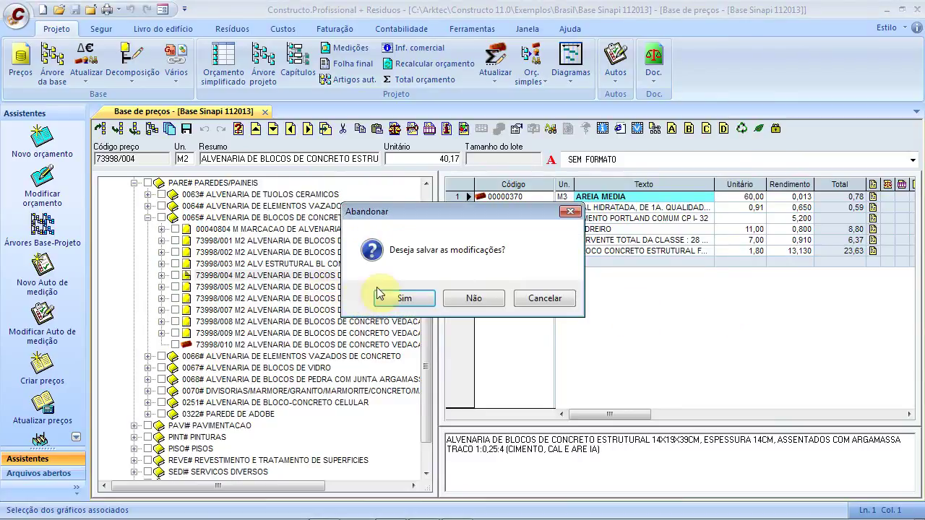
{"action": "left_click", "coordinate": [405, 300]}
Step: Display item 73998/004 again and review the columns of its component table
{"action": "left_click", "coordinate": [373, 279]}
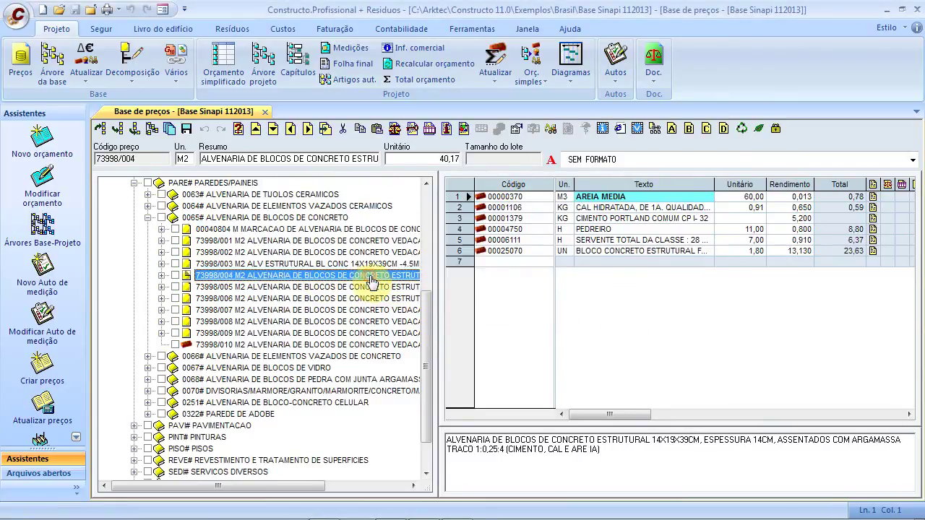
{"action": "left_click", "coordinate": [905, 149]}
{"action": "left_click_drag", "start_coordinate": [617, 416], "coordinate": [575, 417]}
{"action": "left_click", "coordinate": [249, 275]}
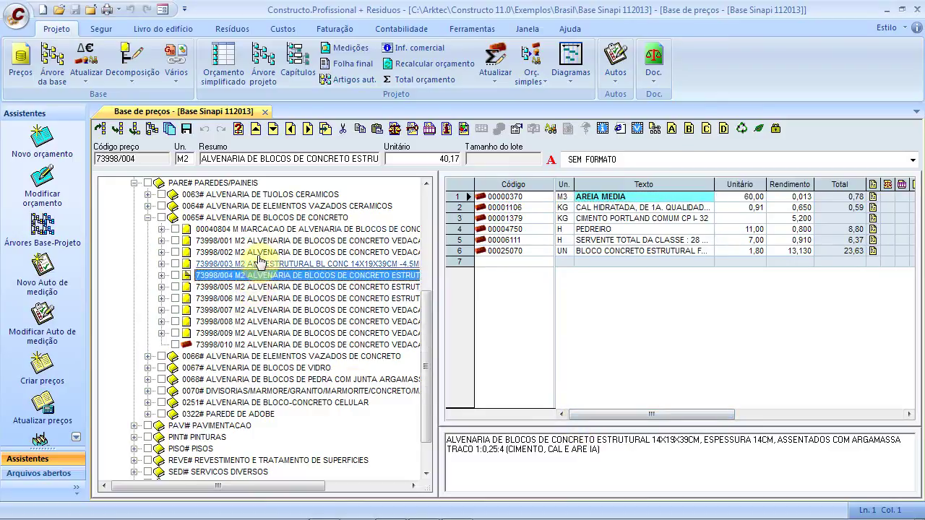
Step: Display subchapter 0065# ALVENARIA DE BLOCOS DE CONCRETO and review the attachment columns of its item table
{"action": "left_click", "coordinate": [265, 218]}
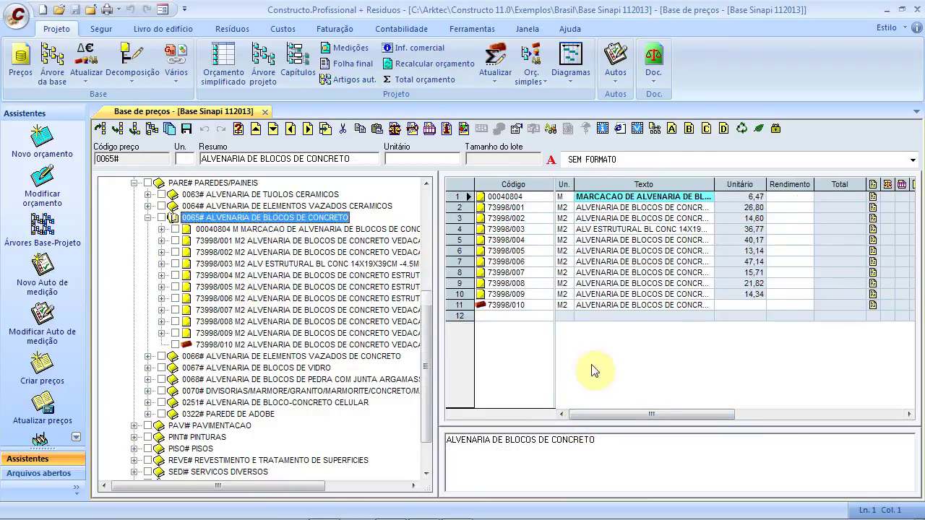
{"action": "left_click_drag", "start_coordinate": [652, 417], "coordinate": [801, 417]}
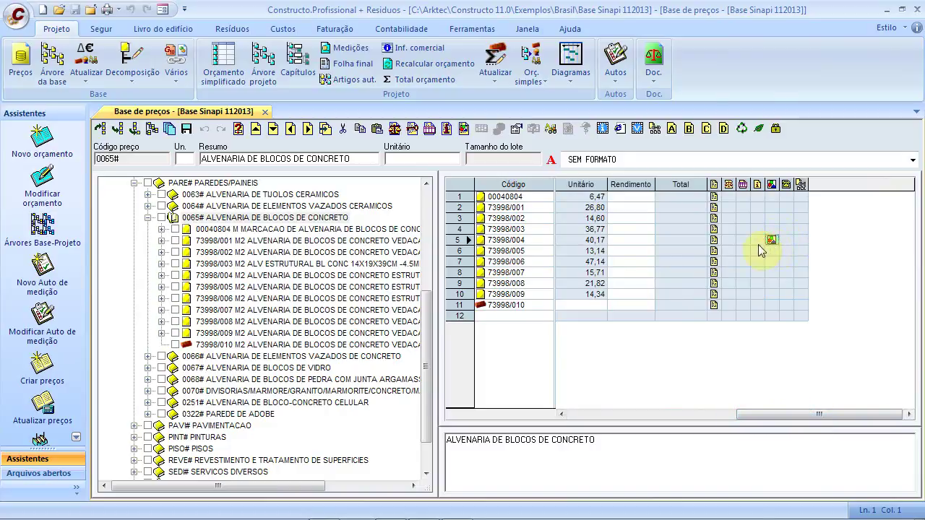
{"action": "left_click_drag", "start_coordinate": [772, 415], "coordinate": [581, 415]}
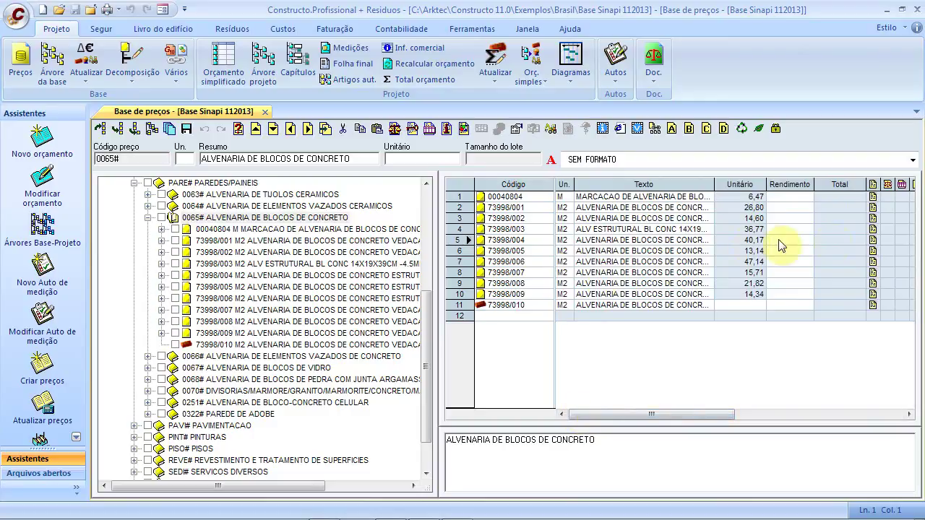
{"action": "left_click_drag", "start_coordinate": [707, 414], "coordinate": [873, 413]}
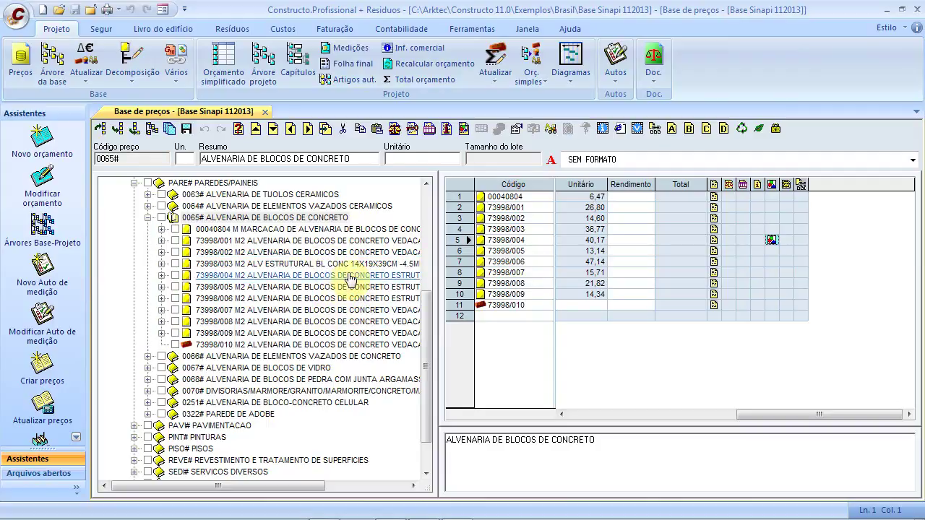
{"action": "left_click_drag", "start_coordinate": [793, 415], "coordinate": [600, 417]}
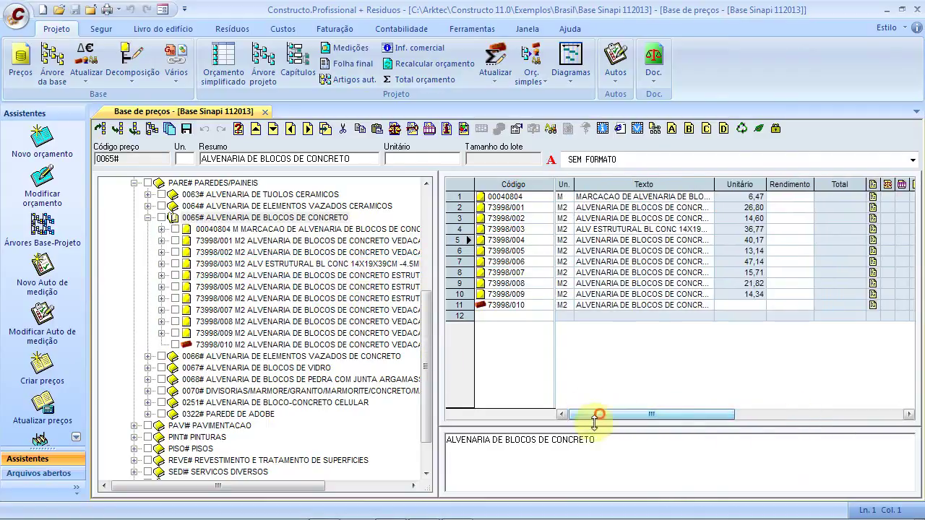
Step: Expand item 73998/004 and open the supplier information of its component 00025070 BLOCO CONCRETO ESTRUTURAL
{"action": "left_click", "coordinate": [269, 277]}
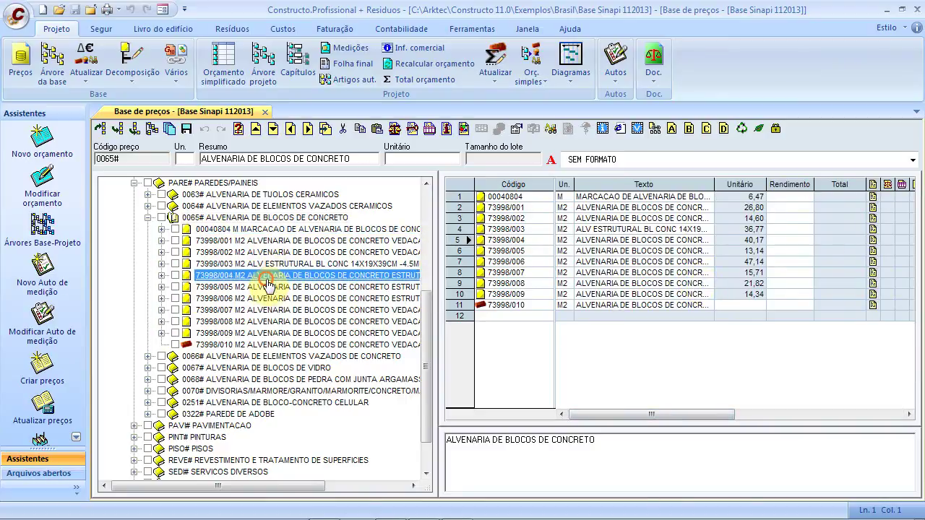
{"action": "left_click", "coordinate": [161, 276]}
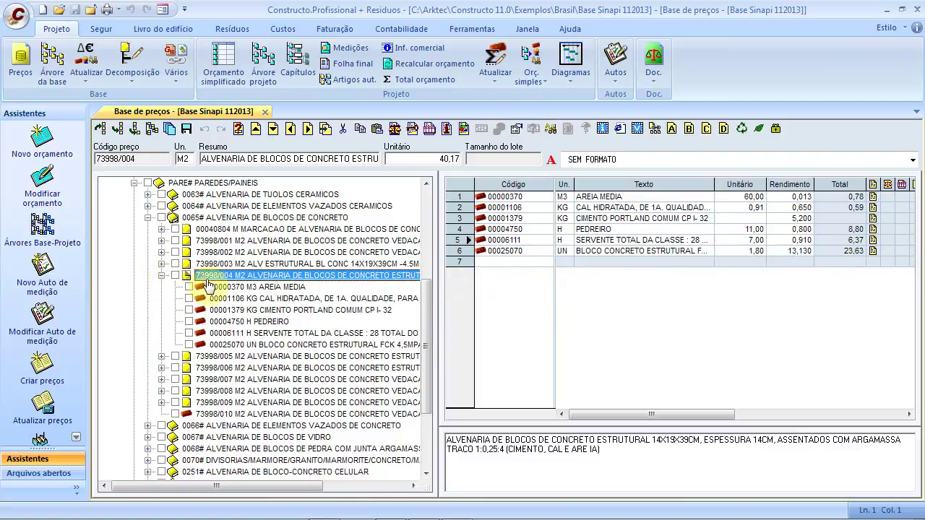
{"action": "left_click", "coordinate": [272, 345]}
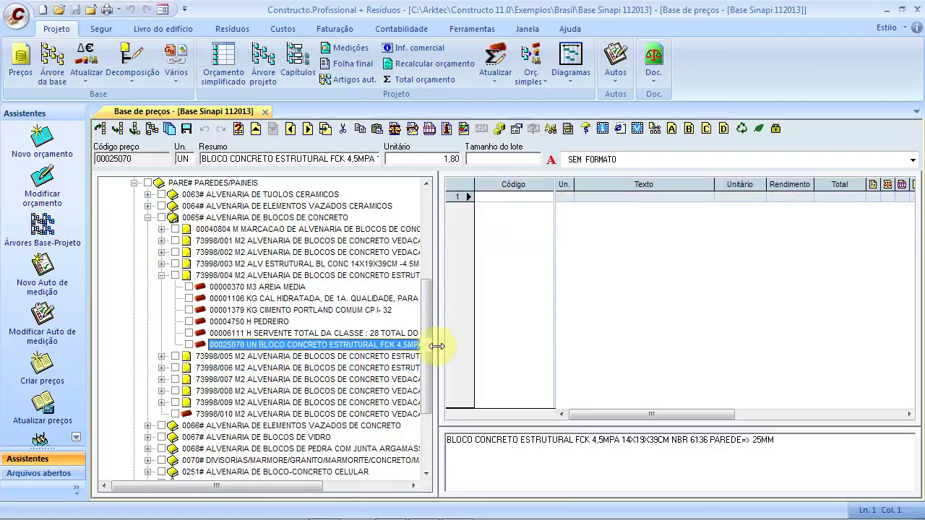
{"action": "left_click", "coordinate": [605, 134]}
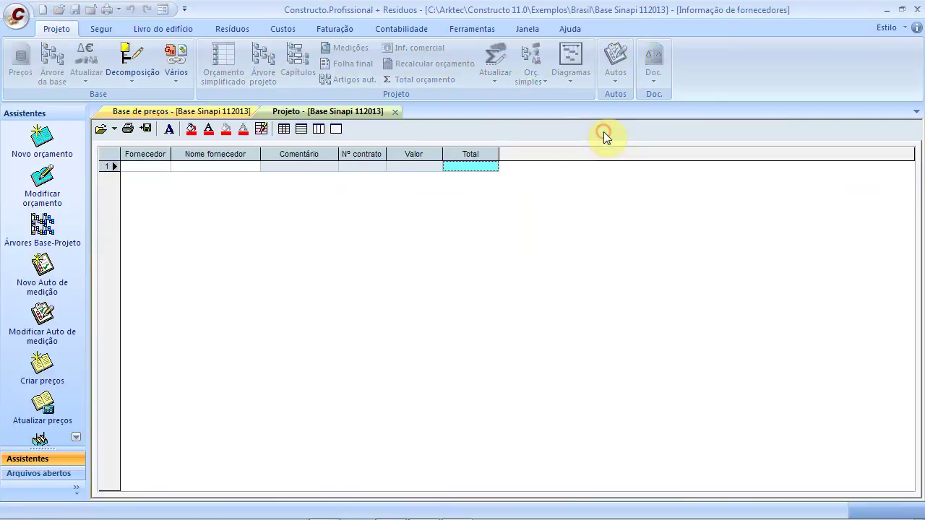
Step: Use the Exemplo project as supplier source and assign Lusoceram Lda as the component's first supplier
{"action": "left_click", "coordinate": [131, 169]}
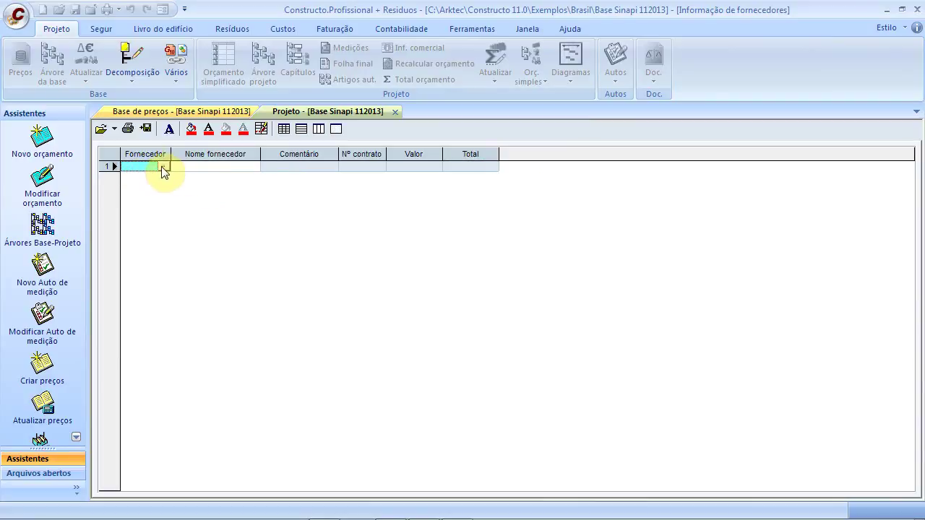
{"action": "left_click", "coordinate": [114, 129]}
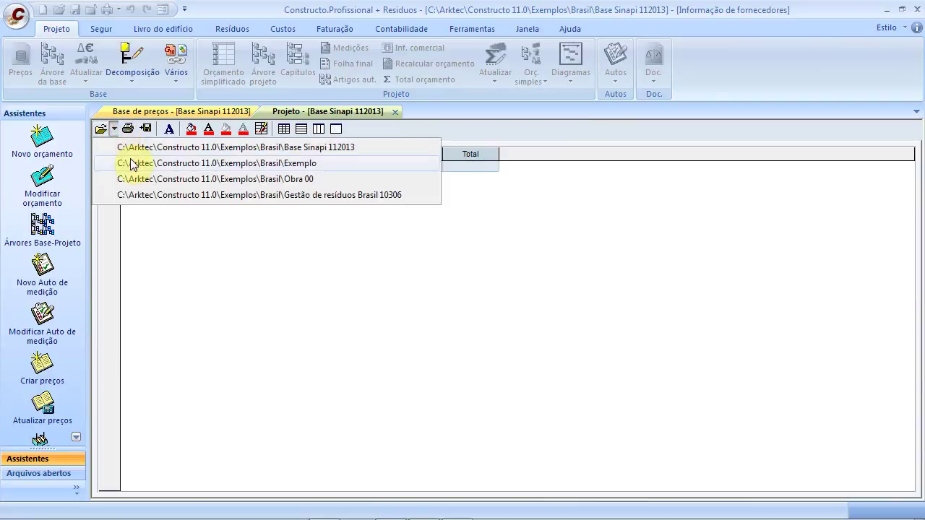
{"action": "left_click", "coordinate": [132, 164]}
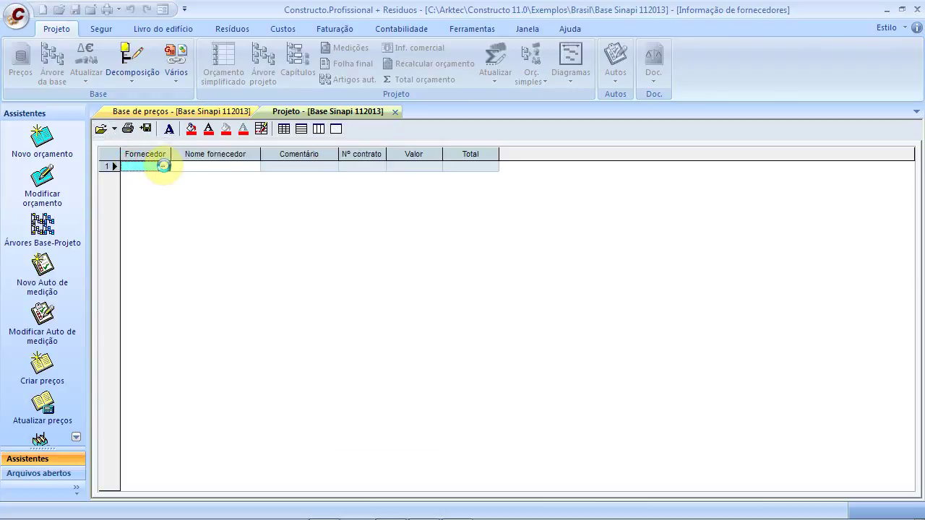
{"action": "left_click", "coordinate": [164, 166]}
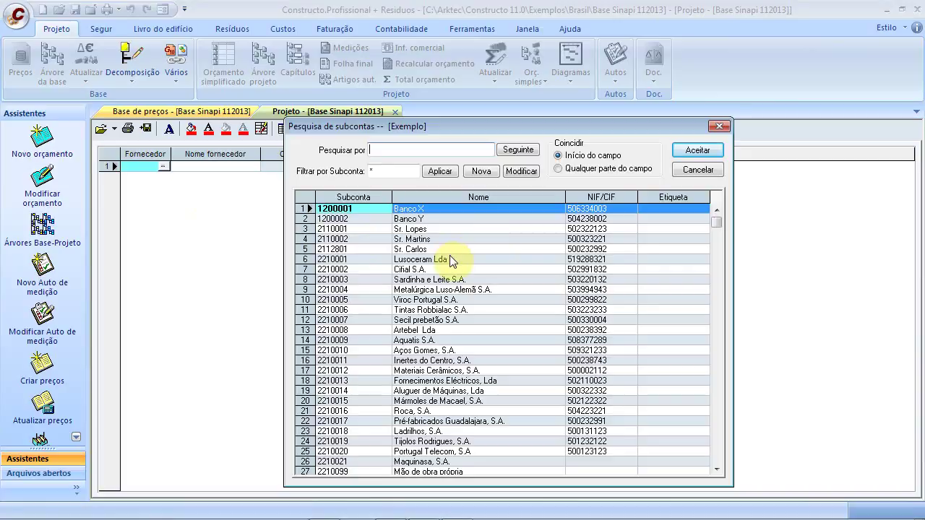
{"action": "left_click", "coordinate": [438, 260]}
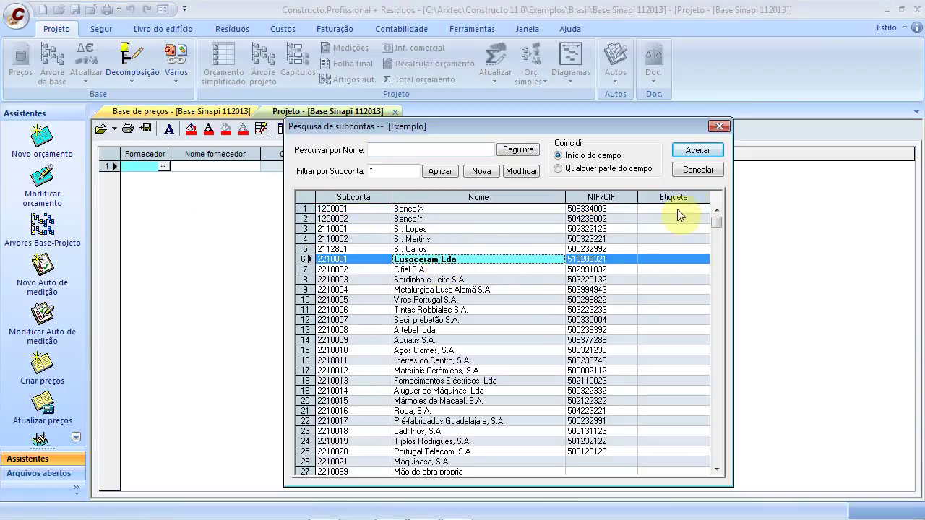
{"action": "left_click", "coordinate": [699, 152]}
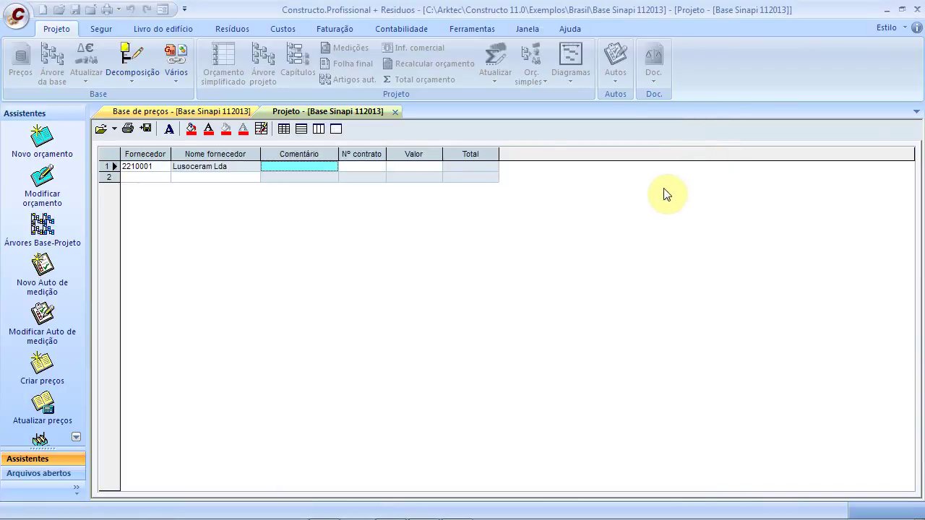
Step: Complete the Lusoceram Lda row with comment "1ª aquisição", contract number 0001 and value 1.200, and close the supplier information
{"action": "left_click", "coordinate": [357, 166]}
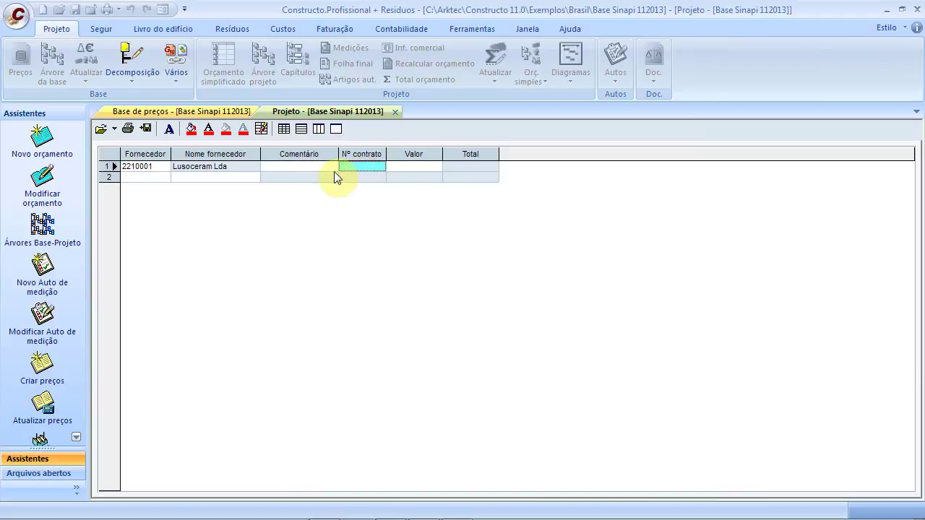
{"action": "left_click", "coordinate": [292, 169]}
{"action": "left_click", "coordinate": [293, 170]}
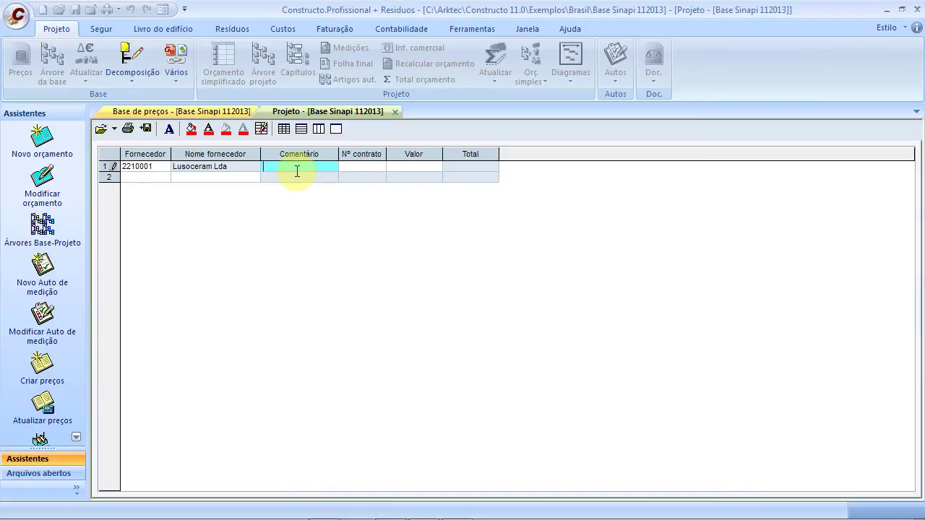
{"action": "left_click", "coordinate": [296, 169]}
{"action": "left_click", "coordinate": [350, 170]}
{"action": "type", "text": "0001"}
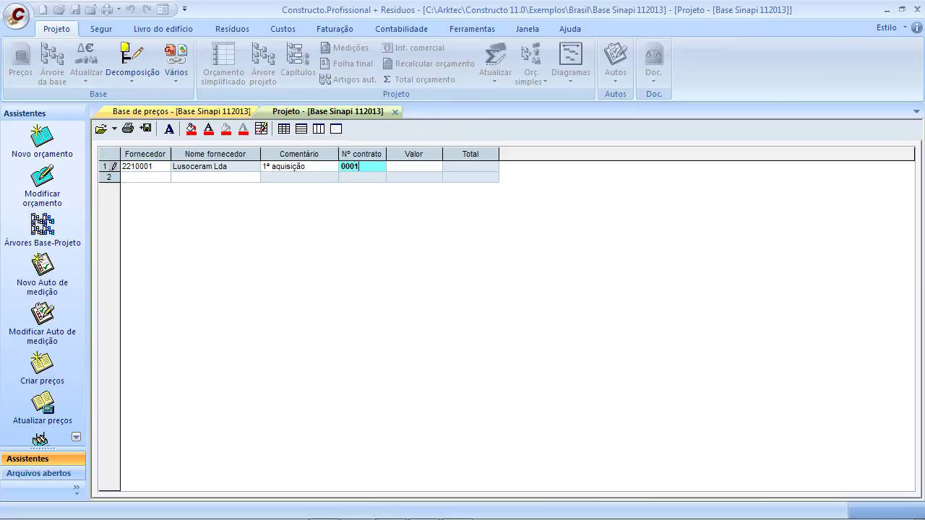
{"action": "left_click", "coordinate": [410, 169]}
{"action": "type", "text": "1.200"}
{"action": "left_click", "coordinate": [140, 183]}
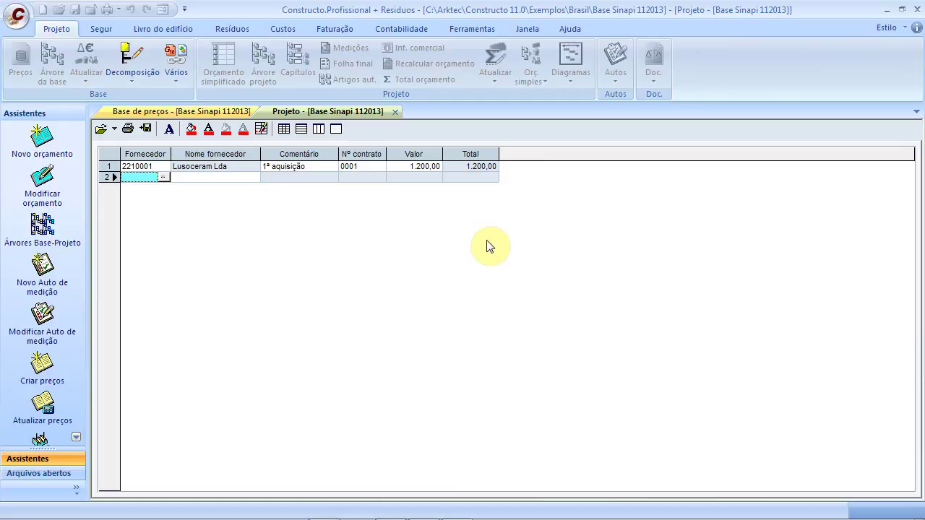
{"action": "left_click", "coordinate": [196, 166]}
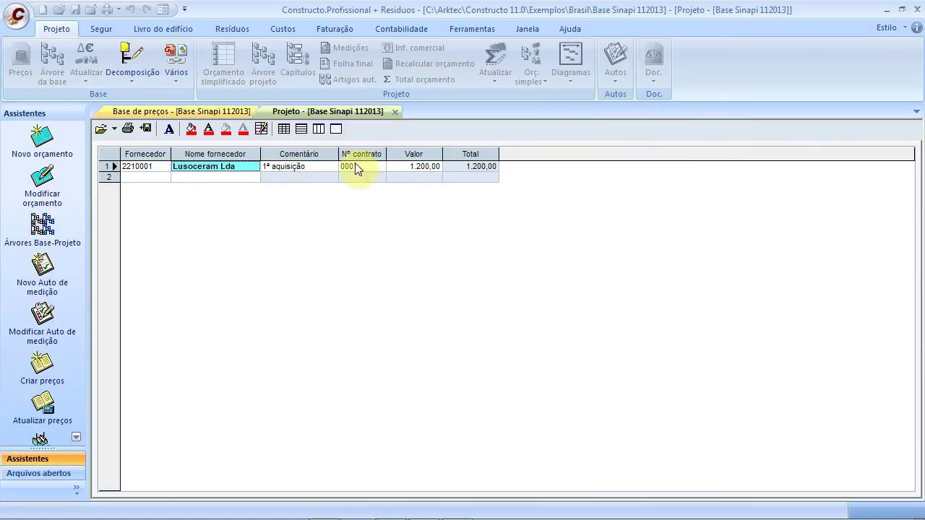
{"action": "left_click", "coordinate": [396, 111]}
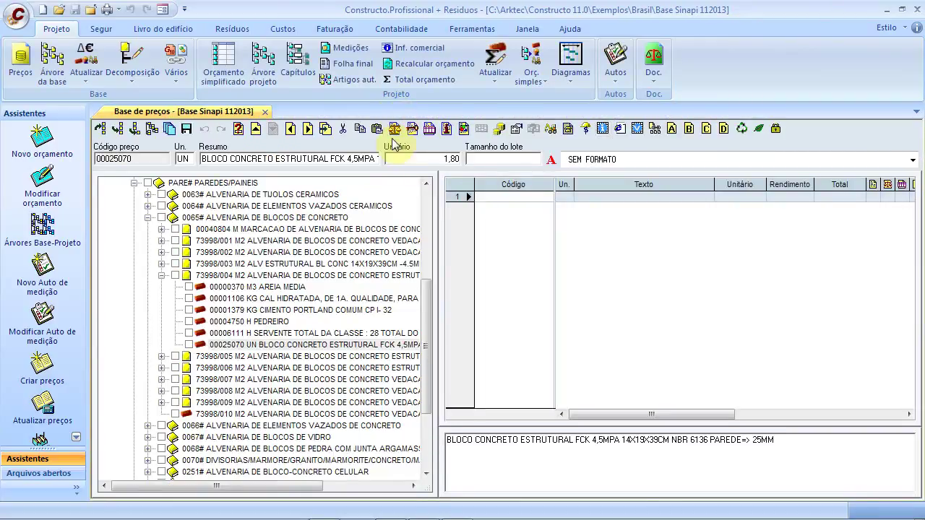
Step: Open the commercial information of component 00025070 and enter the sample text "xcvsbdfg r edhgethy eheth"
{"action": "left_click", "coordinate": [323, 346]}
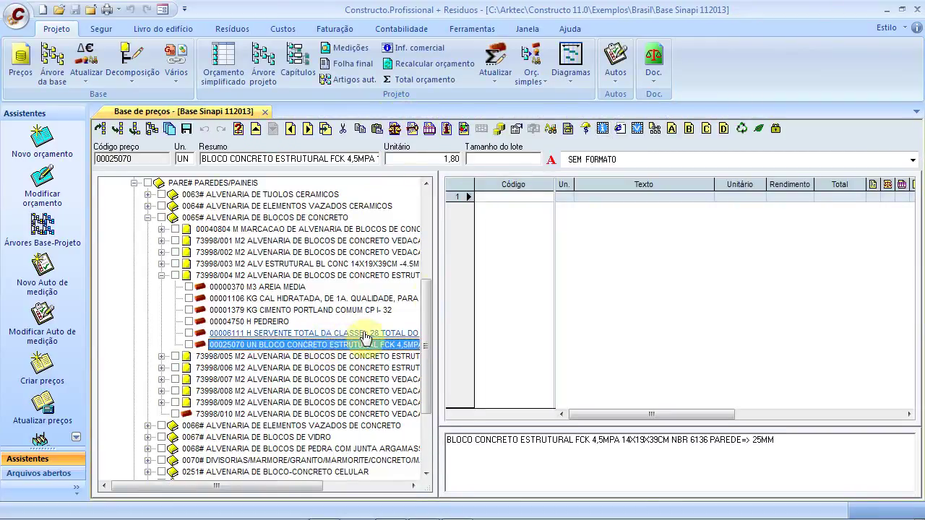
{"action": "left_click", "coordinate": [446, 130]}
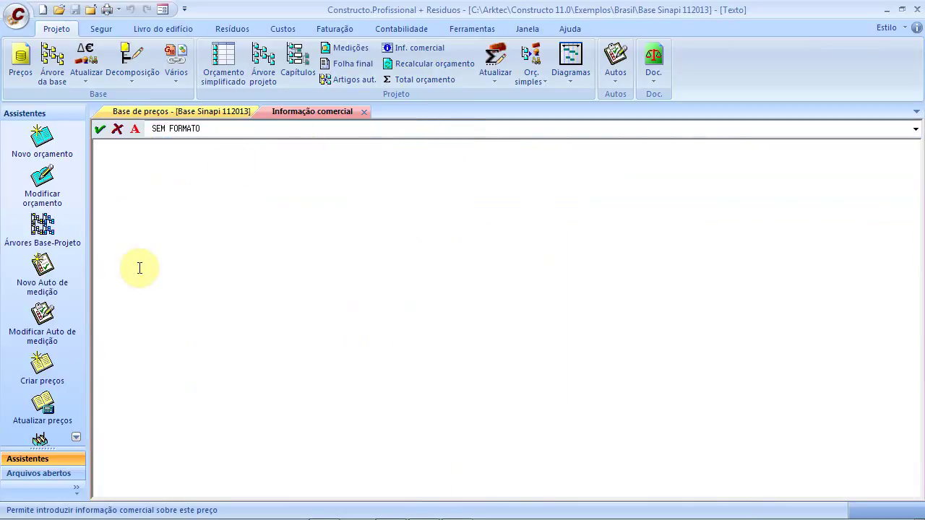
{"action": "left_click", "coordinate": [234, 184]}
{"action": "type", "text": "xcvsbdfg r edhgethy eheth"}
Step: Format the end of the sample text, from "edhgethy" onward, with style 6 Arial Negrita 8, and discard the commercial information
{"action": "left_click_drag", "start_coordinate": [175, 145], "coordinate": [146, 146]}
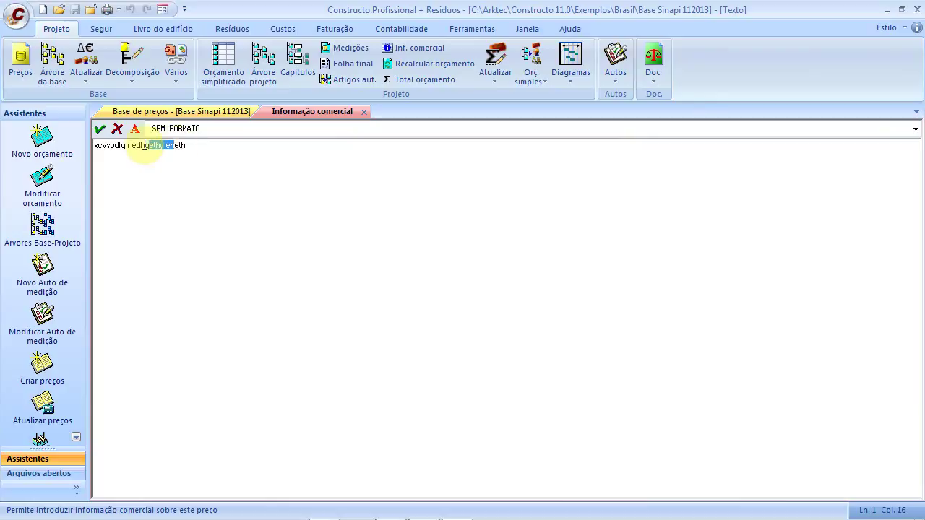
{"action": "left_click", "coordinate": [917, 131]}
{"action": "left_click", "coordinate": [717, 219]}
{"action": "left_click", "coordinate": [650, 225]}
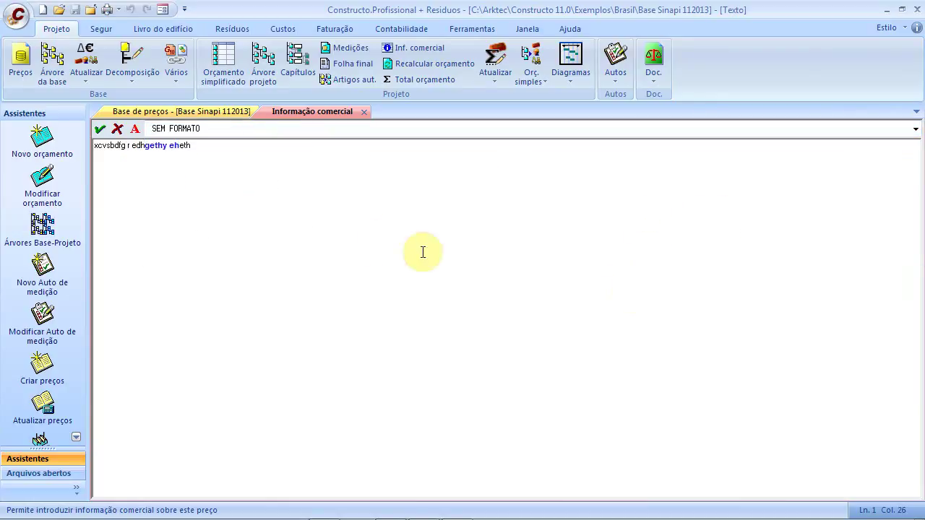
{"action": "left_click_drag", "start_coordinate": [221, 155], "coordinate": [130, 143]}
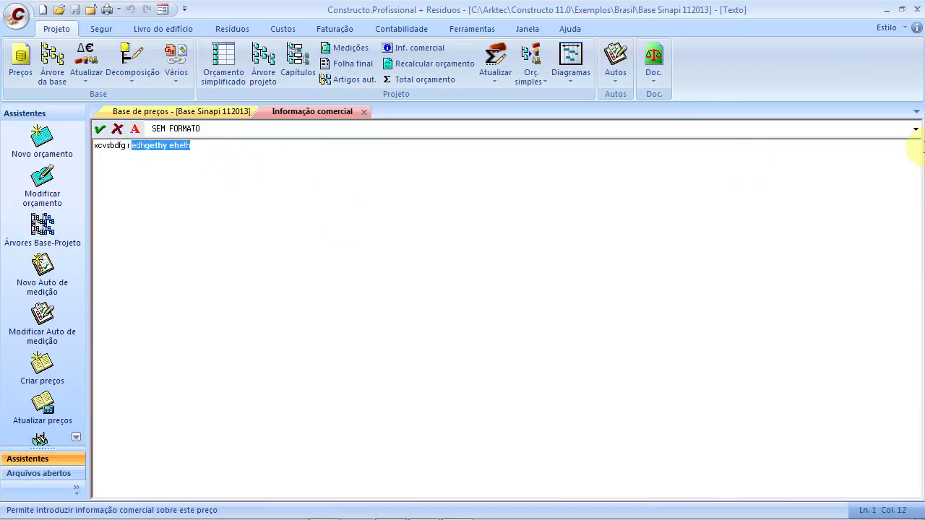
{"action": "left_click", "coordinate": [916, 129]}
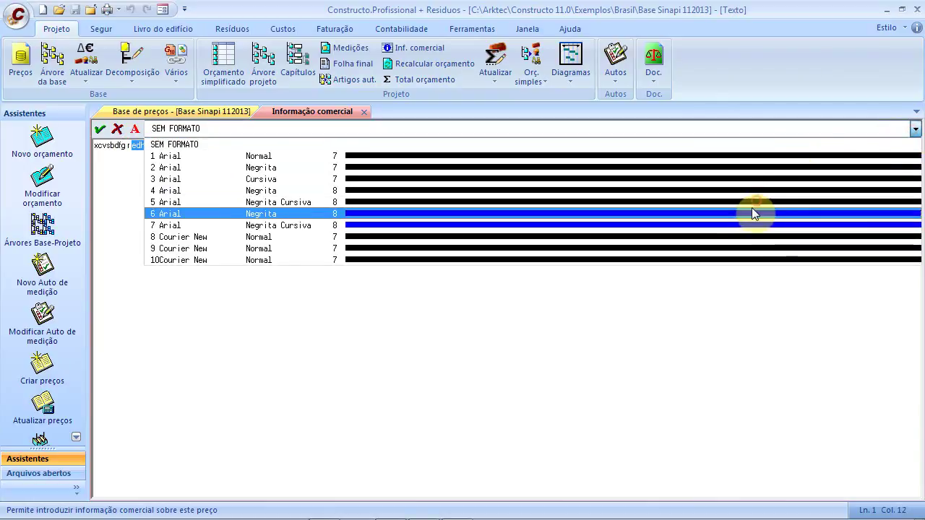
{"action": "left_click", "coordinate": [756, 212]}
{"action": "left_click", "coordinate": [553, 264]}
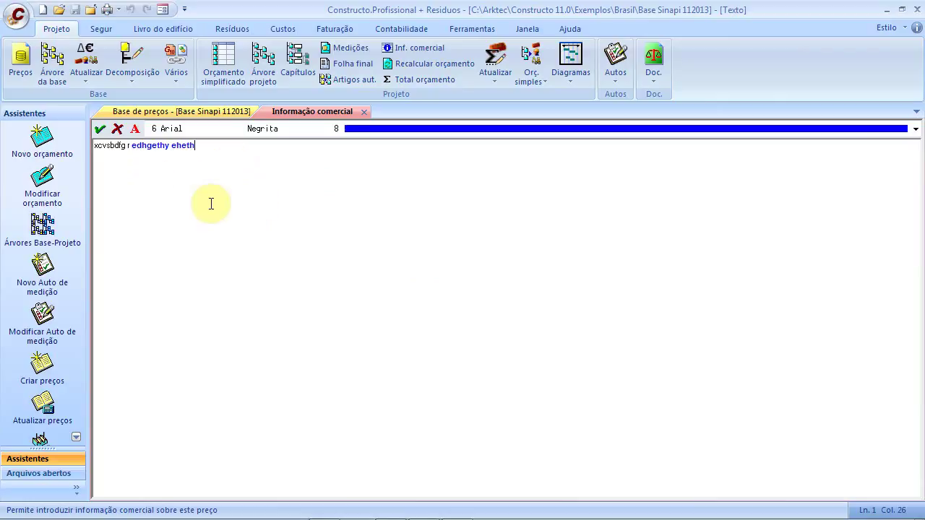
{"action": "left_click", "coordinate": [118, 129]}
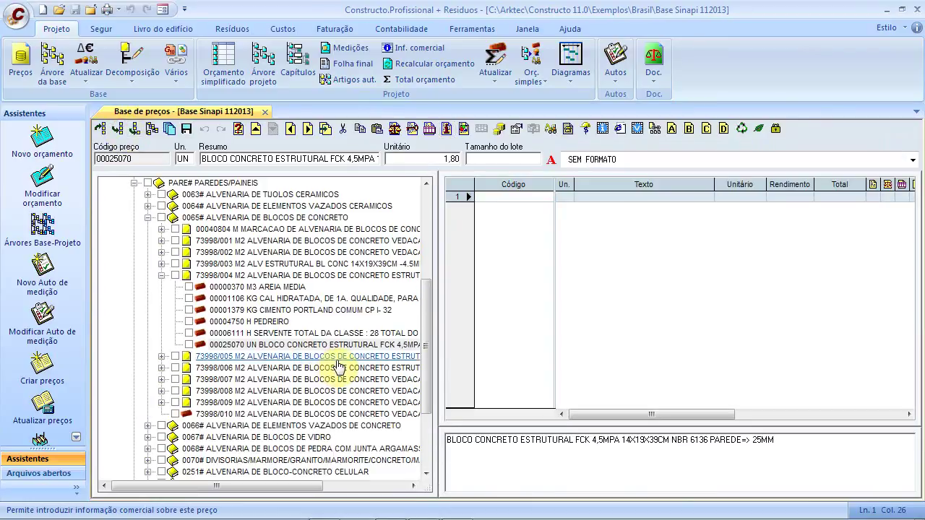
Step: Review the supplier list of component 00025070 and the subaccounts available for a second supplier, and cancel both dialogs
{"action": "left_click", "coordinate": [573, 131]}
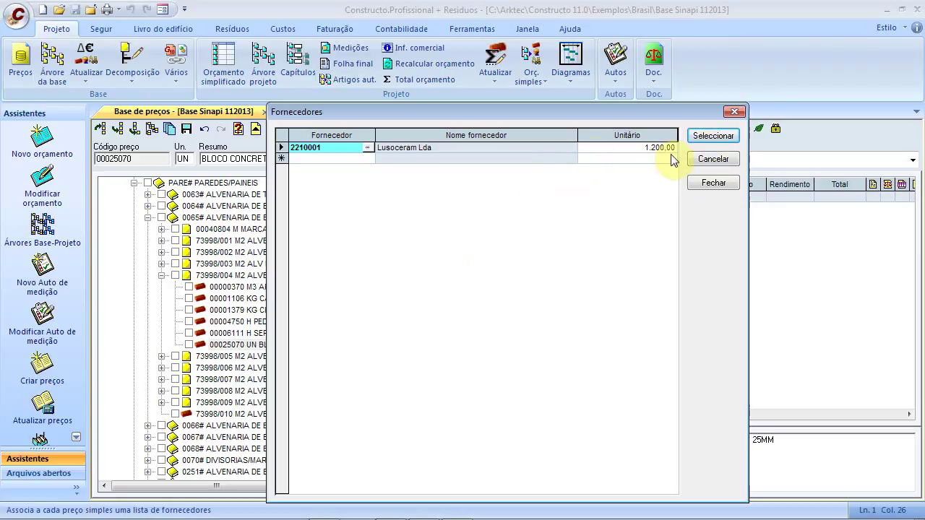
{"action": "left_click", "coordinate": [332, 159]}
{"action": "left_click", "coordinate": [368, 157]}
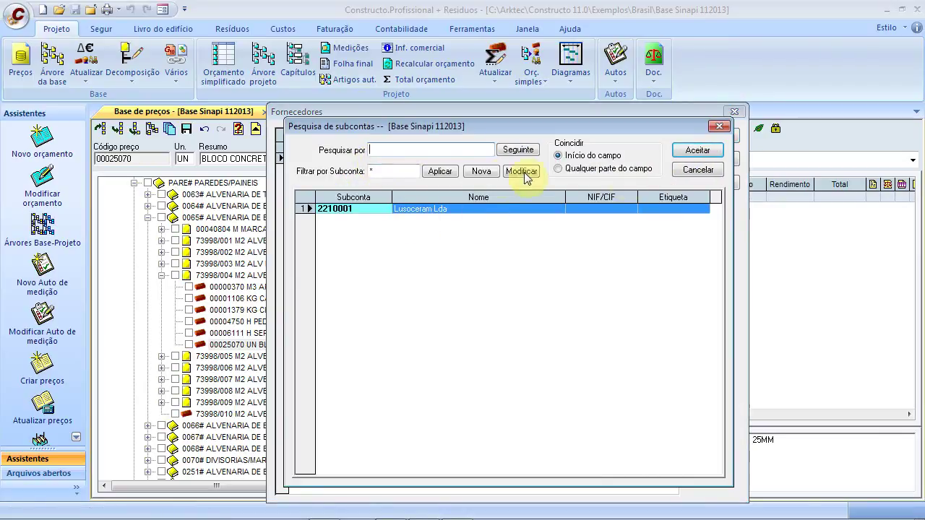
{"action": "left_click", "coordinate": [699, 169]}
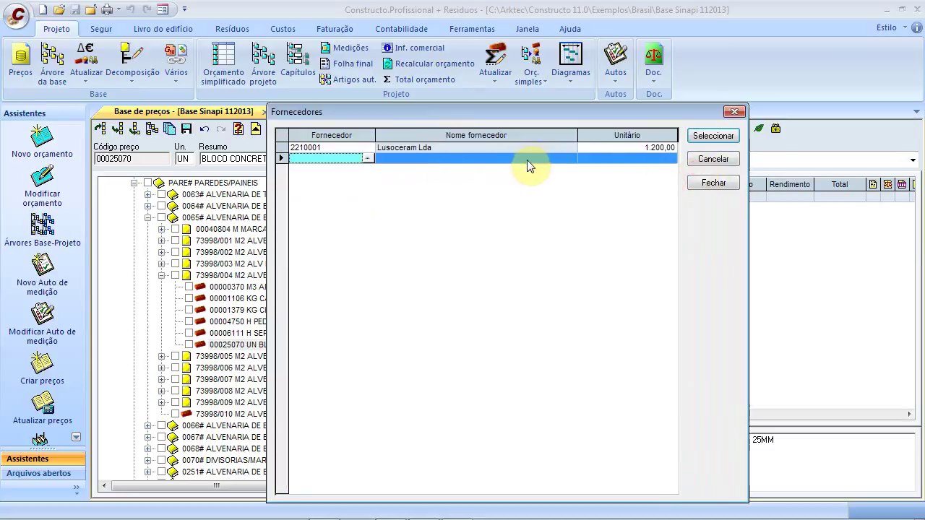
{"action": "left_click", "coordinate": [713, 161]}
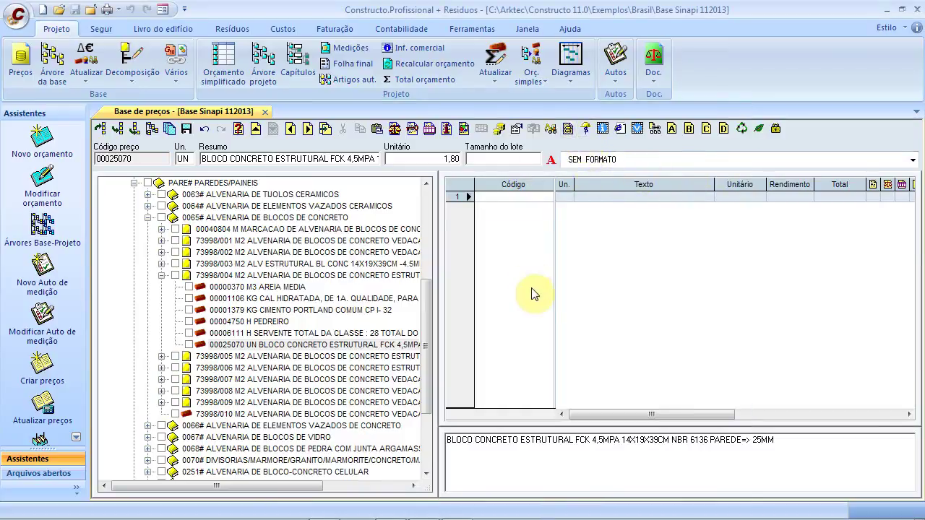
Step: Examine the document types and file formats available for attaching documents to component 00025070, and cancel both dialogs
{"action": "left_click", "coordinate": [655, 129]}
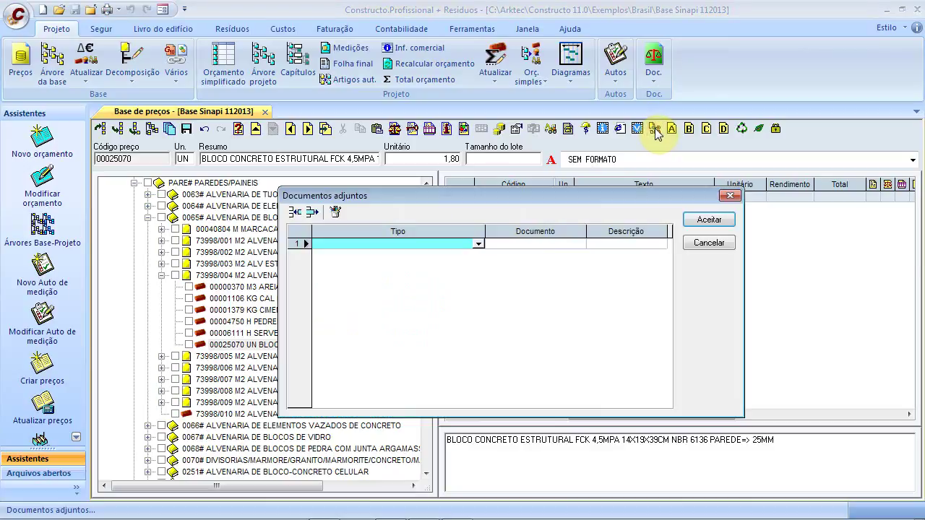
{"action": "left_click", "coordinate": [479, 246]}
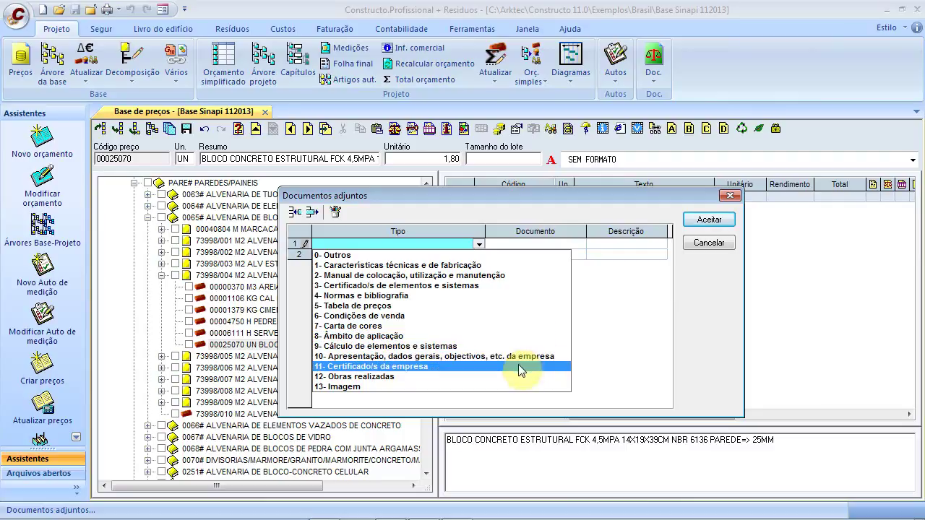
{"action": "left_click", "coordinate": [532, 244]}
{"action": "left_click", "coordinate": [583, 246]}
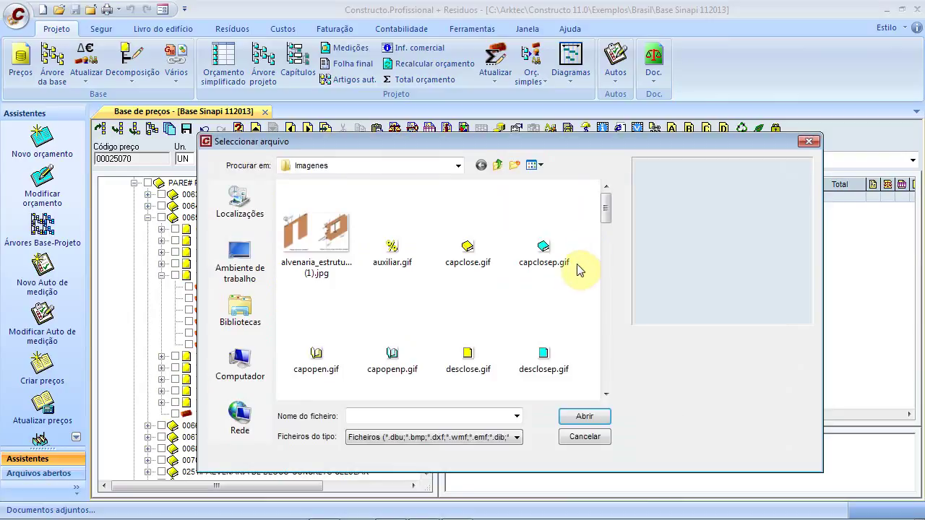
{"action": "left_click", "coordinate": [428, 437]}
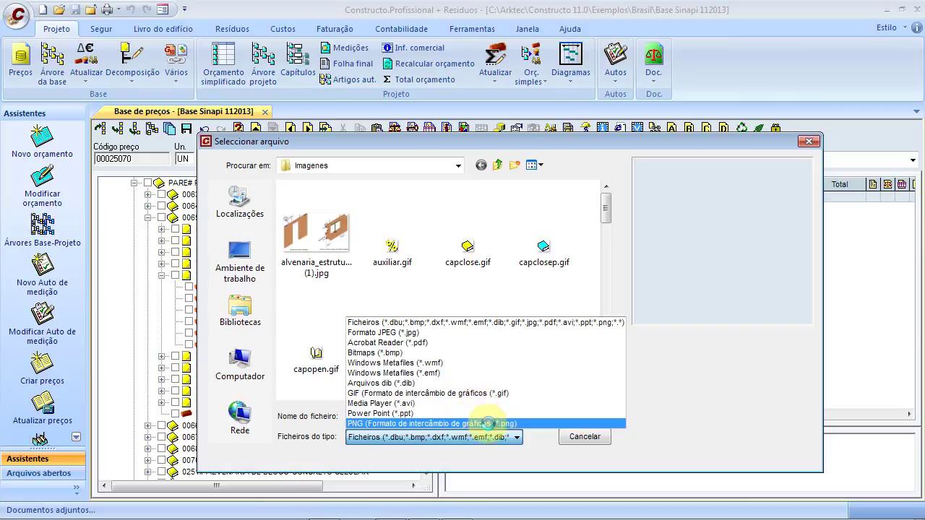
{"action": "left_click", "coordinate": [692, 397]}
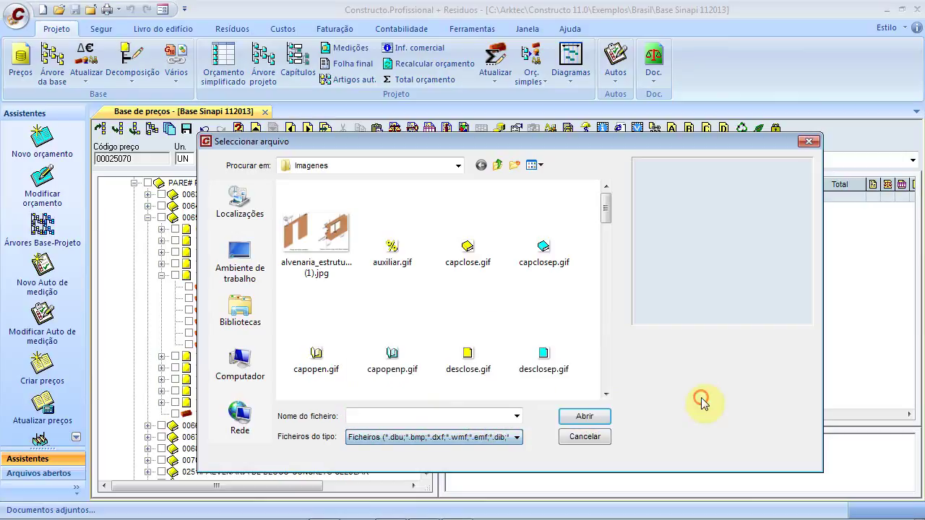
{"action": "left_click", "coordinate": [597, 438]}
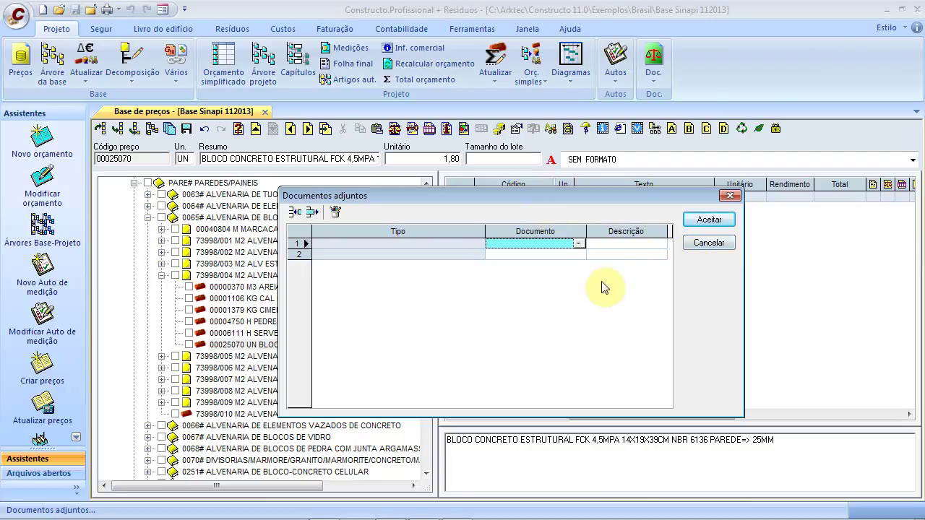
{"action": "left_click", "coordinate": [726, 244]}
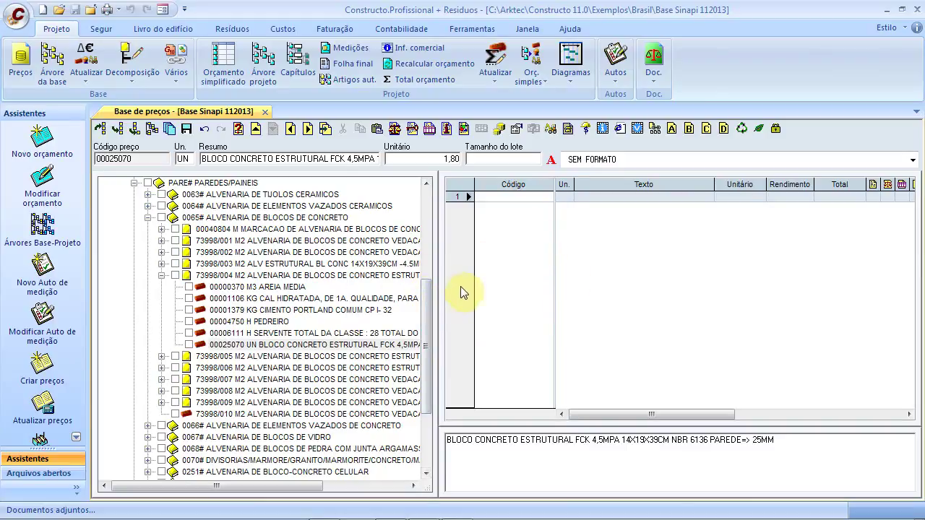
Step: Go to composition 73998/004 without saving the modifications, show its waste table and add component 00025070 to it
{"action": "left_click", "coordinate": [269, 293]}
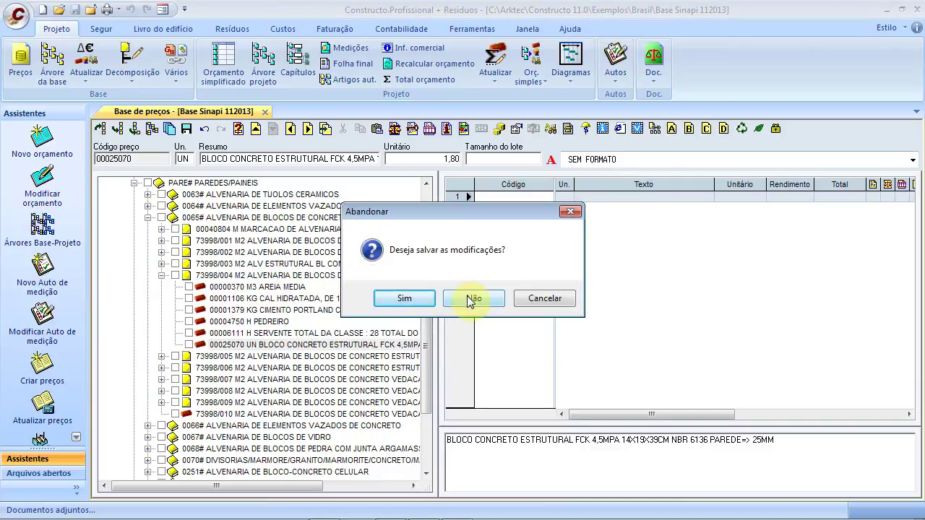
{"action": "left_click", "coordinate": [473, 299]}
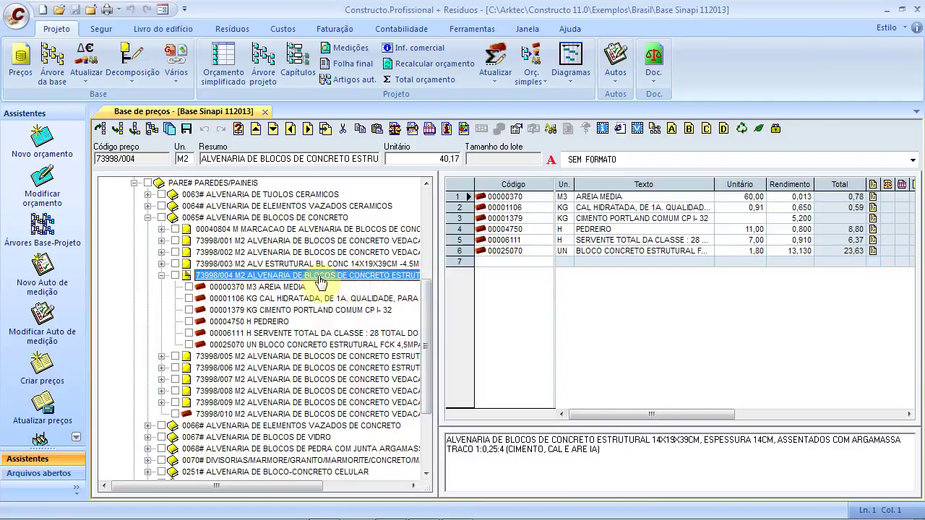
{"action": "left_click", "coordinate": [742, 129]}
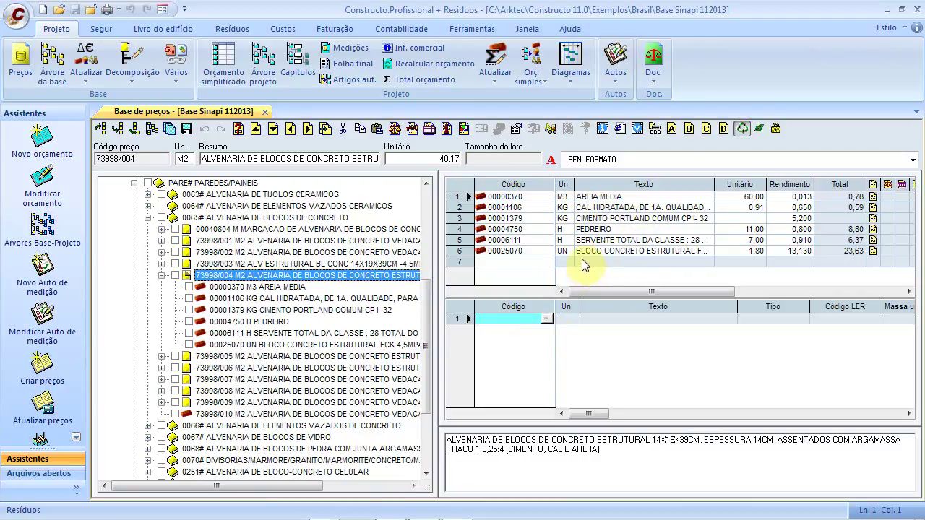
{"action": "left_click", "coordinate": [494, 318]}
{"action": "type", "text": "00025"}
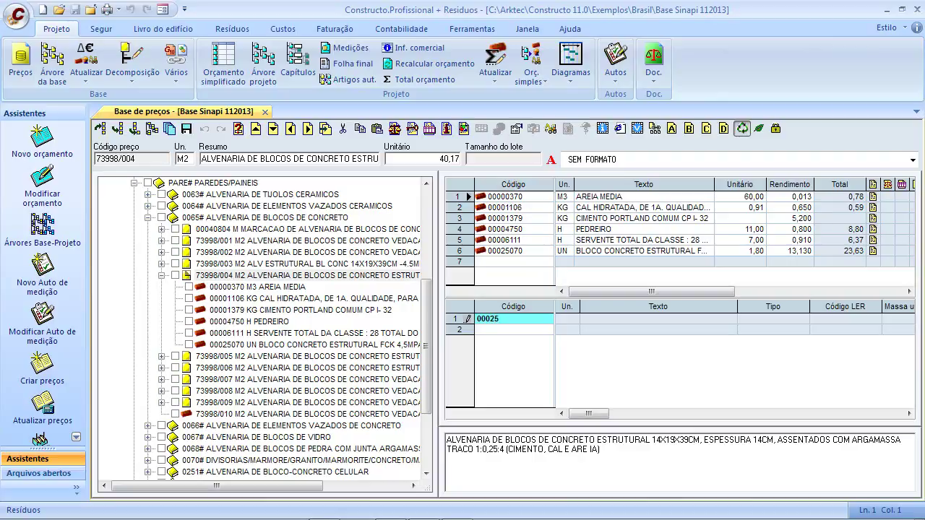
{"action": "type", "text": "070"}
{"action": "left_click", "coordinate": [604, 319]}
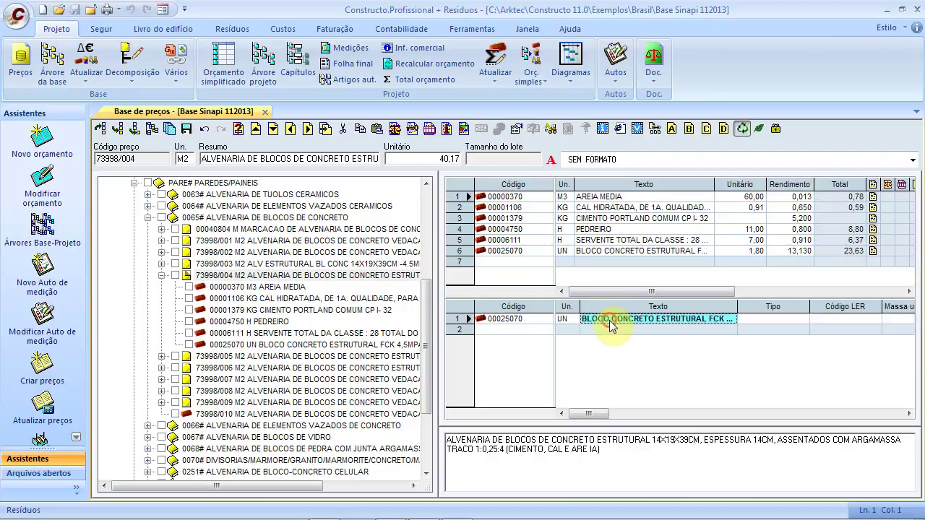
Step: Set the waste type of component 00025070 to "Resíduo de componente de colocação"
{"action": "left_click", "coordinate": [751, 318]}
{"action": "left_click", "coordinate": [803, 319]}
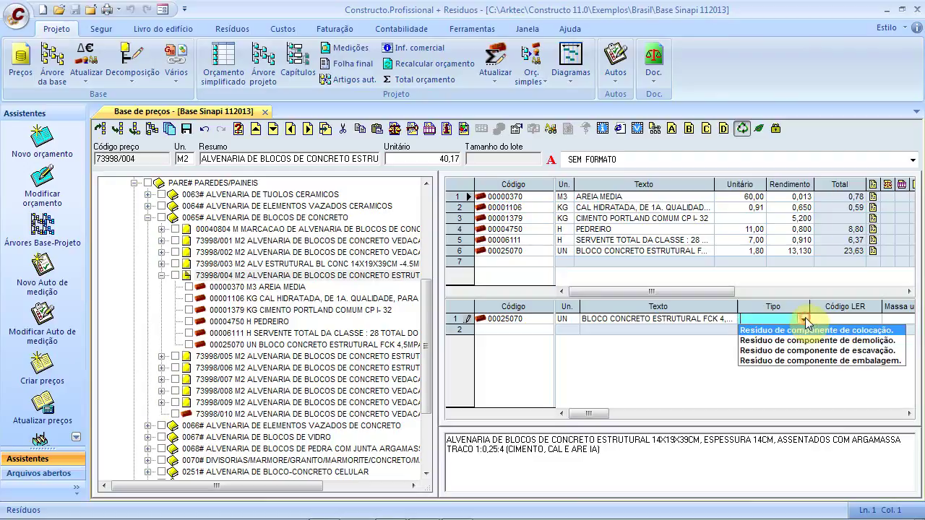
{"action": "left_click", "coordinate": [767, 322]}
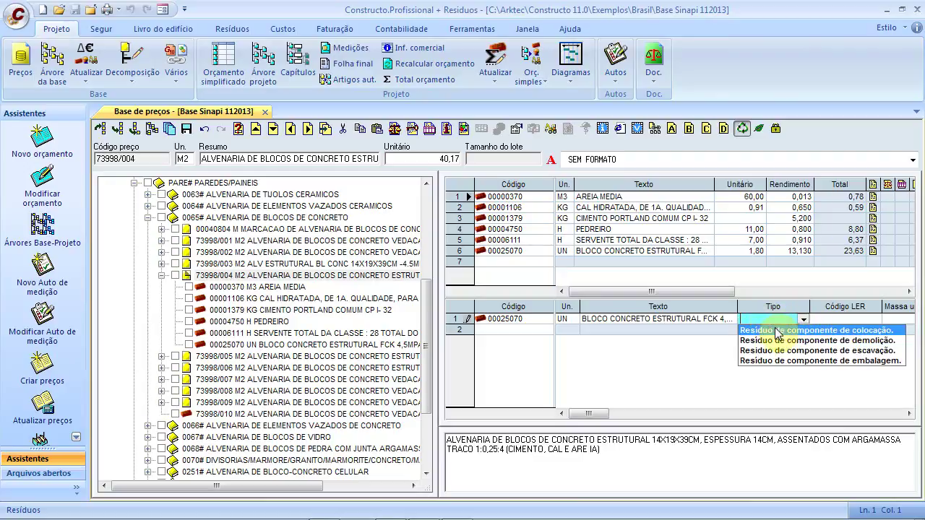
{"action": "left_click", "coordinate": [779, 335]}
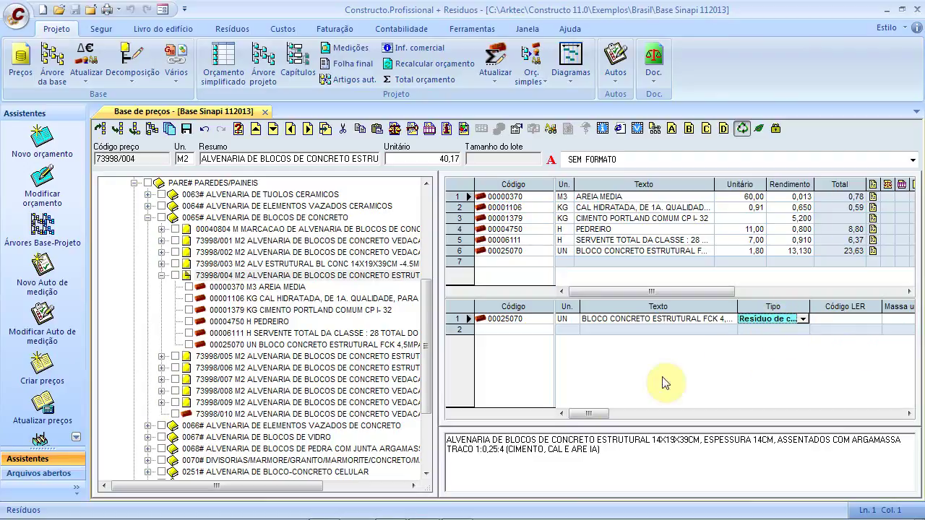
Step: Set the waste factor (Factor de resíduo) of component 00025070 to 0,05
{"action": "left_click_drag", "start_coordinate": [593, 415], "coordinate": [803, 408]}
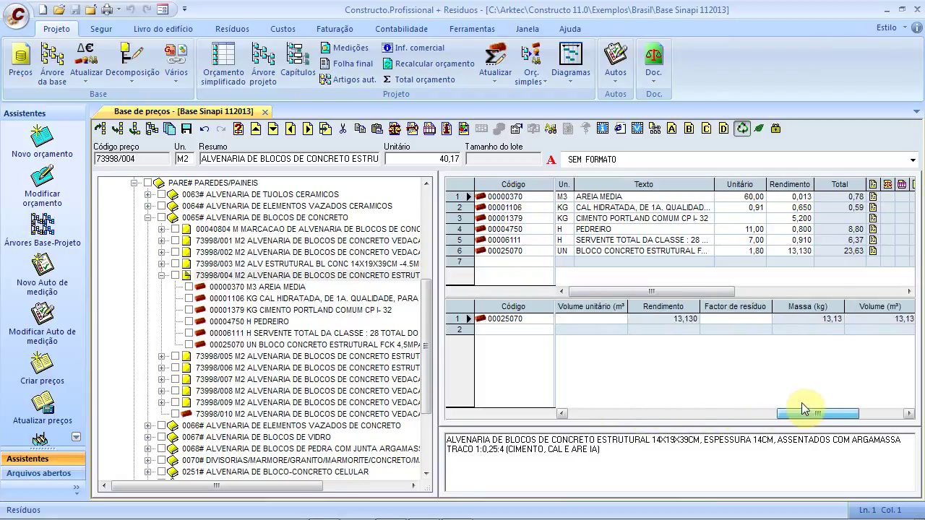
{"action": "left_click", "coordinate": [728, 325]}
{"action": "type", "text": "0,"}
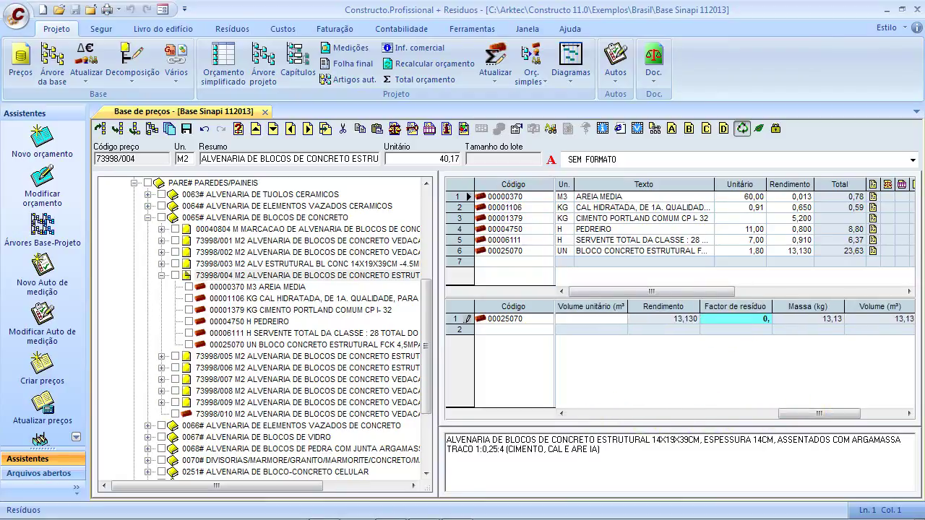
{"action": "type", "text": "05"}
{"action": "left_click", "coordinate": [517, 320]}
{"action": "left_click_drag", "start_coordinate": [808, 415], "coordinate": [599, 414]}
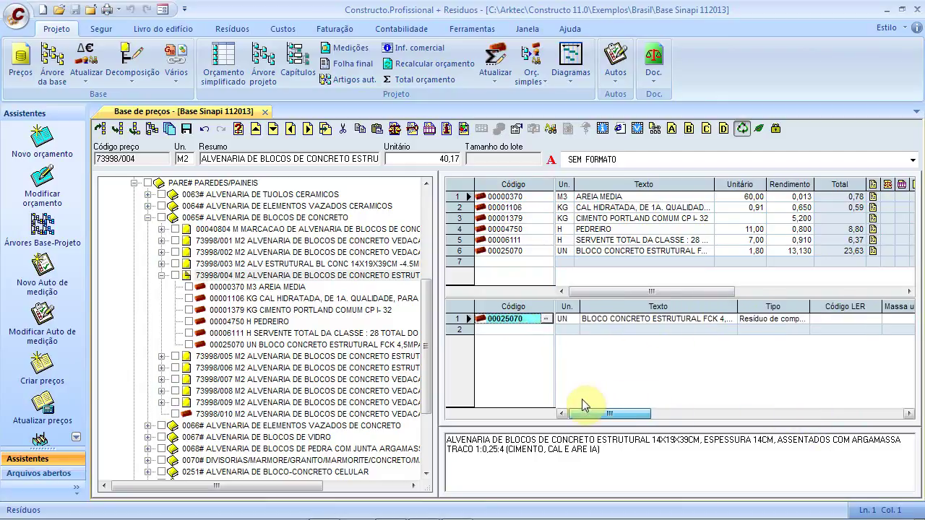
Step: Collapse composition 73998/004 and chapter 0065# in the price tree, saving the modifications
{"action": "left_click", "coordinate": [506, 330]}
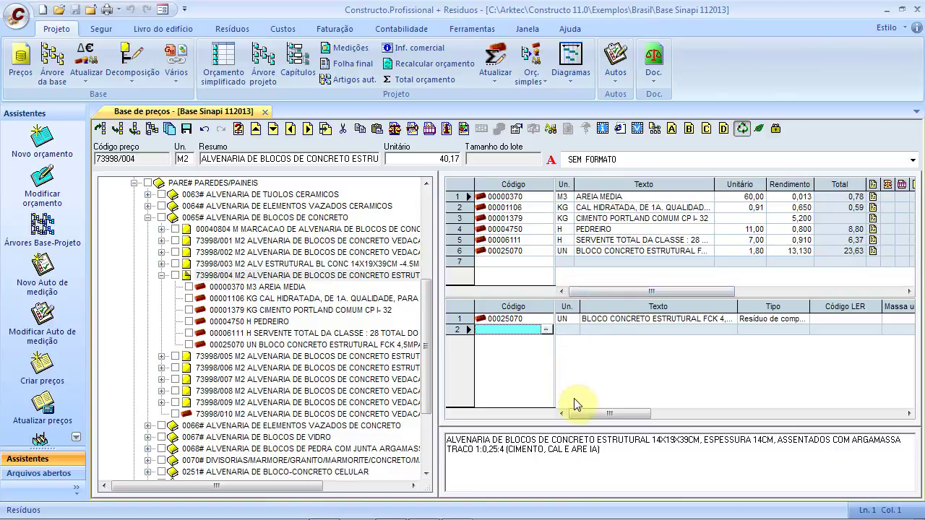
{"action": "left_click", "coordinate": [162, 275]}
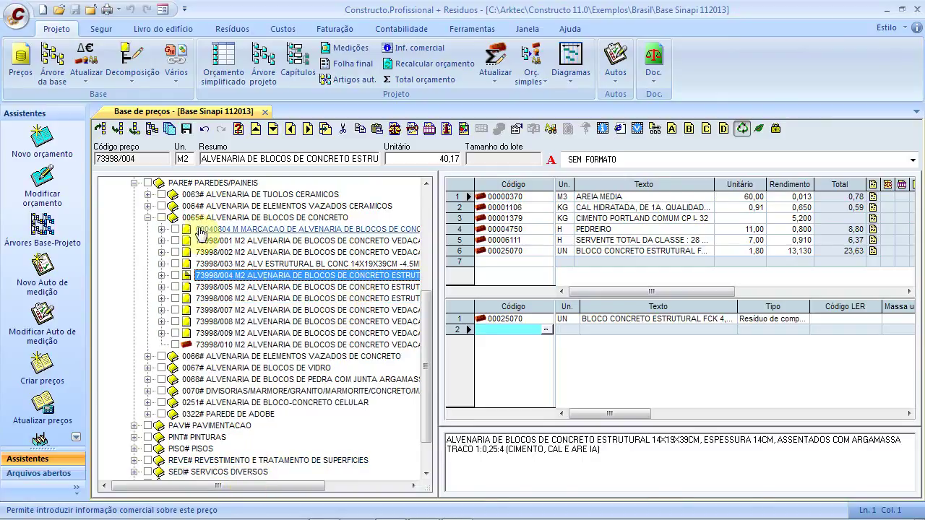
{"action": "left_click", "coordinate": [148, 218]}
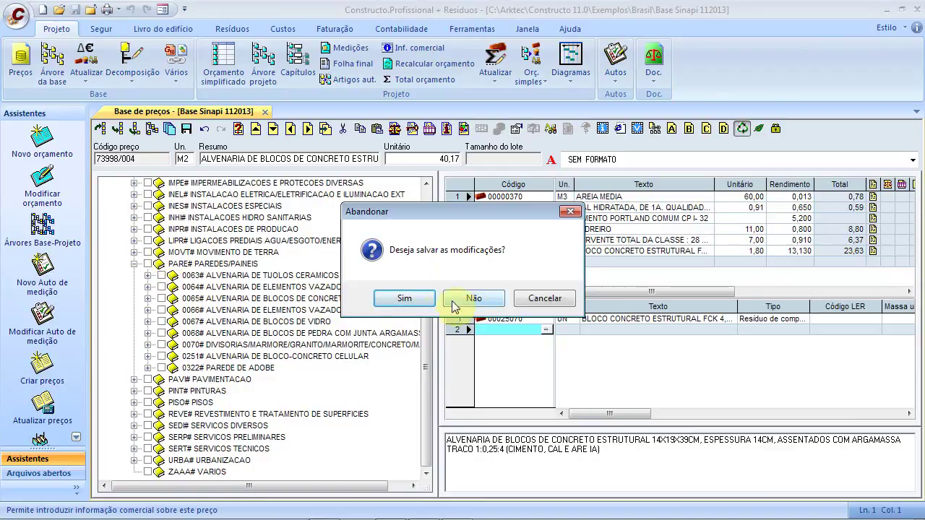
{"action": "left_click", "coordinate": [434, 302]}
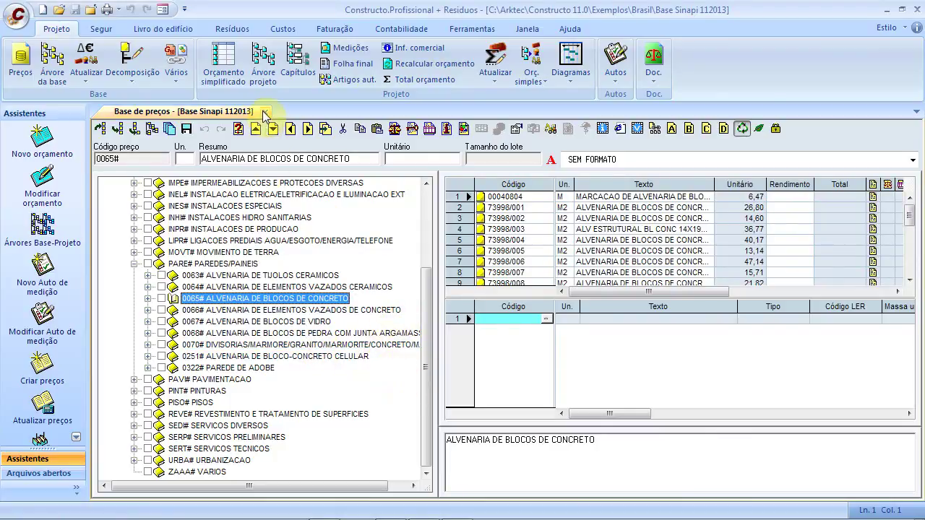
Step: Switch to the PowerPoint slide show and tick agenda items 1 and 2 with the pen
{"action": "key", "text": "alt+Tab"}
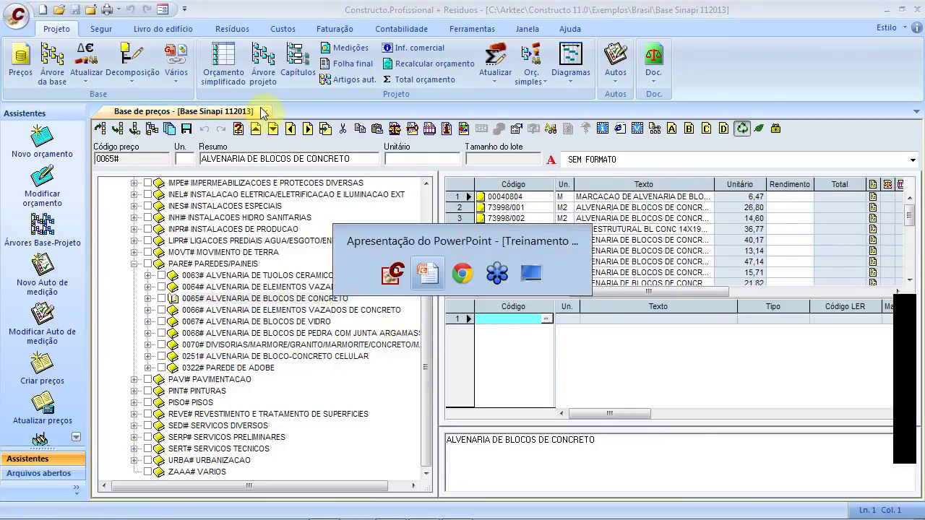
{"action": "key", "text": "Right"}
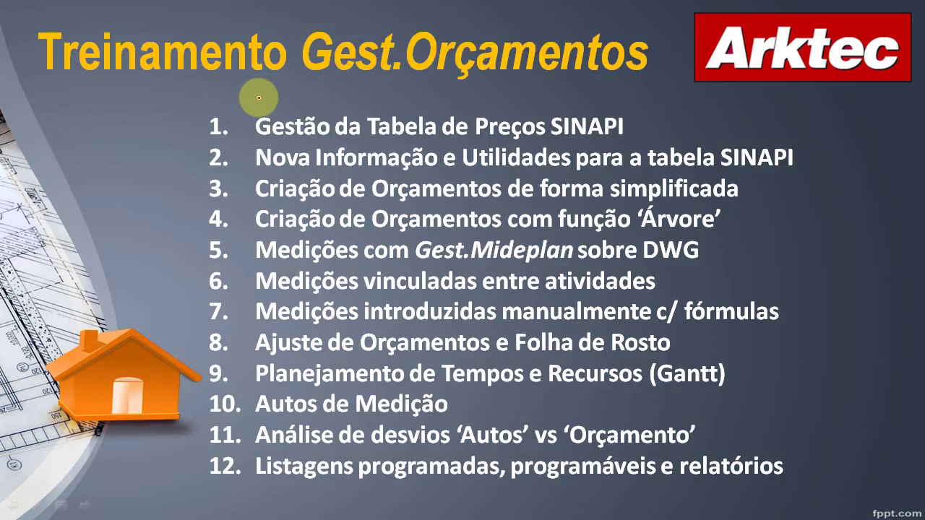
{"action": "mouse_move", "coordinate": [652, 122]}
{"action": "left_mouse_down"}
{"action": "mouse_move", "coordinate": [640, 119]}
{"action": "mouse_move", "coordinate": [696, 129]}
{"action": "left_mouse_up"}
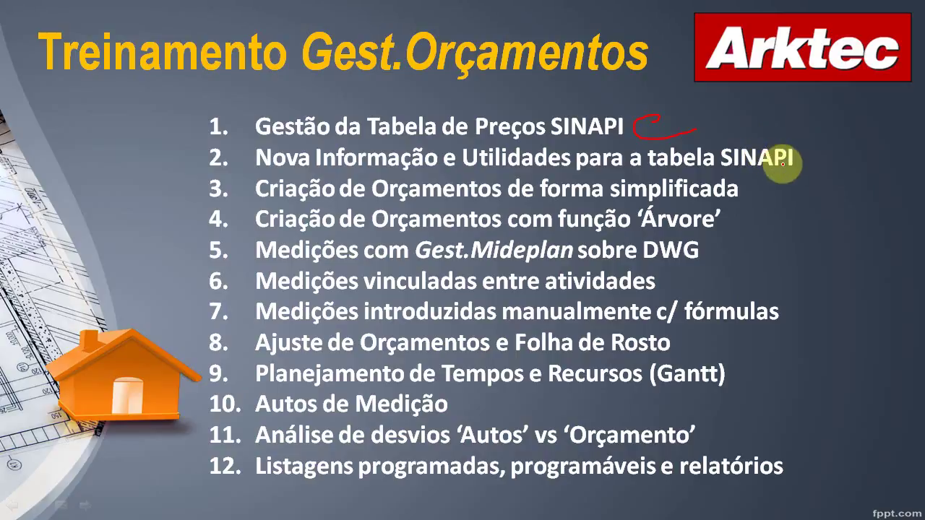
{"action": "left_click_drag", "start_coordinate": [811, 149], "coordinate": [853, 156]}
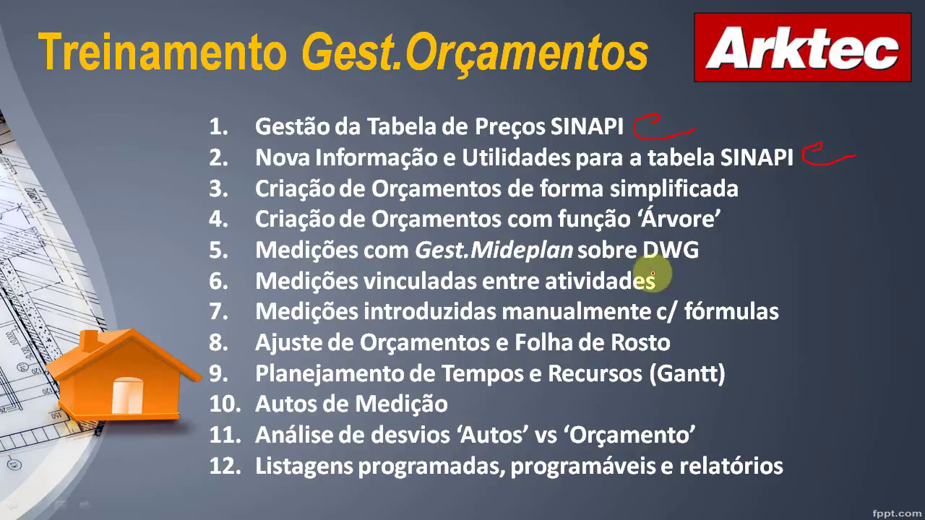
Step: Switch back to Constructo and close the Base Sinapi 112013 price base view
{"action": "key", "text": "alt+Tab"}
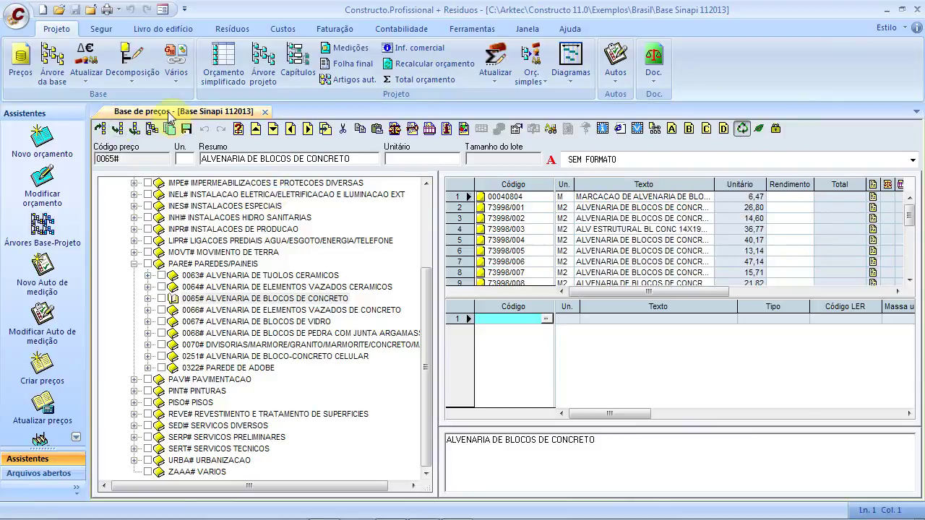
{"action": "left_click", "coordinate": [265, 111]}
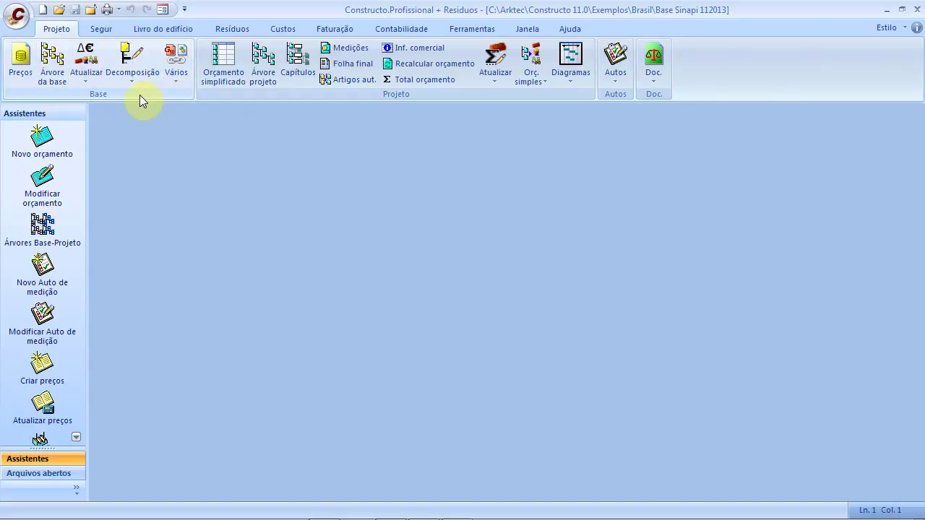
{"action": "left_click", "coordinate": [46, 85]}
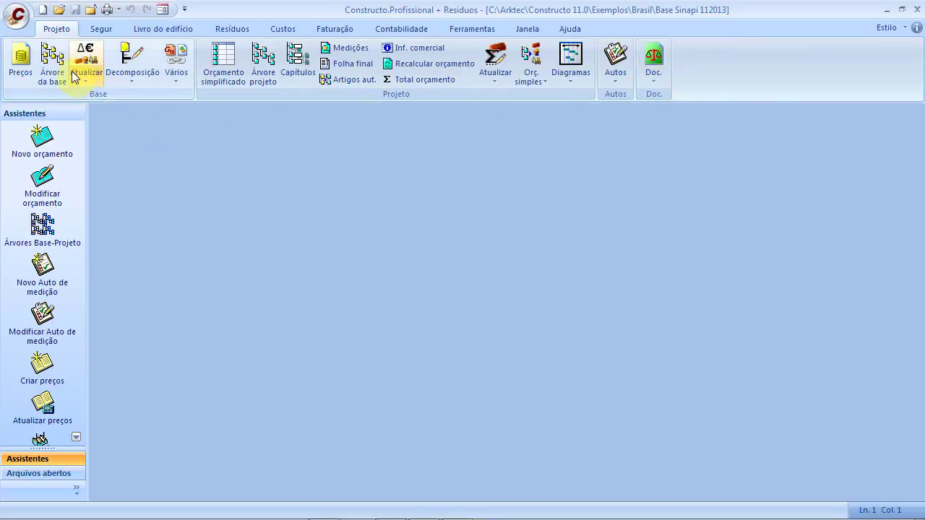
{"action": "left_click", "coordinate": [132, 125]}
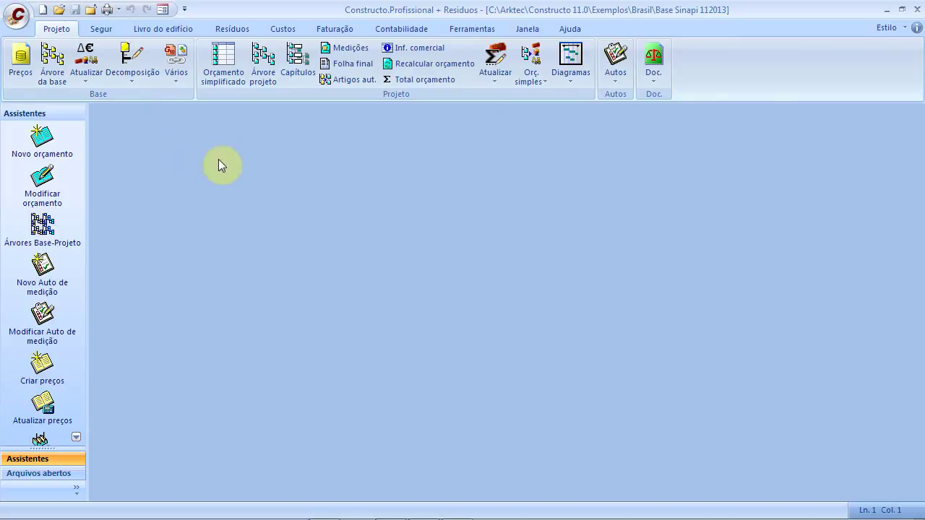
Step: Switch to the PowerPoint slide show, underline the numbers and the word "Orçamentos" of items 3 and 4, and bracket items 1 and 2
{"action": "key", "text": "alt+Tab"}
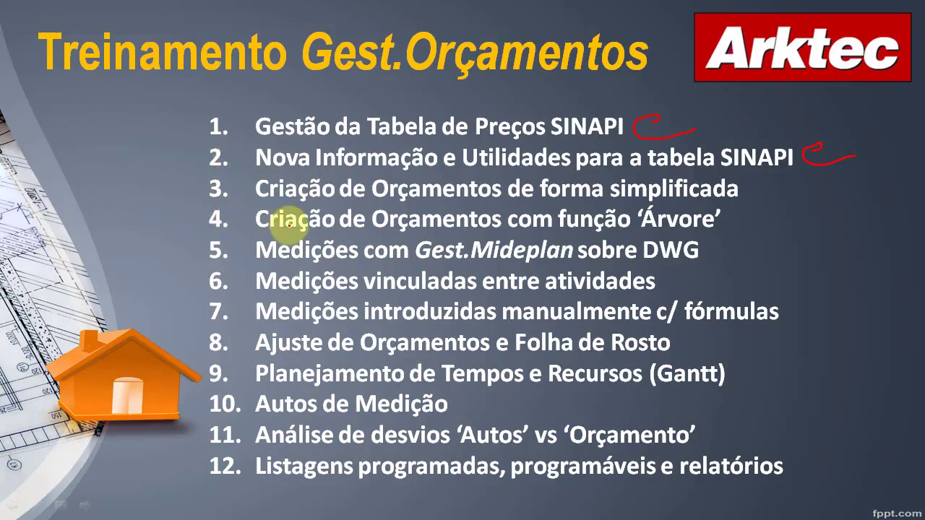
{"action": "left_click_drag", "start_coordinate": [208, 206], "coordinate": [238, 205]}
{"action": "left_click_drag", "start_coordinate": [199, 235], "coordinate": [227, 234]}
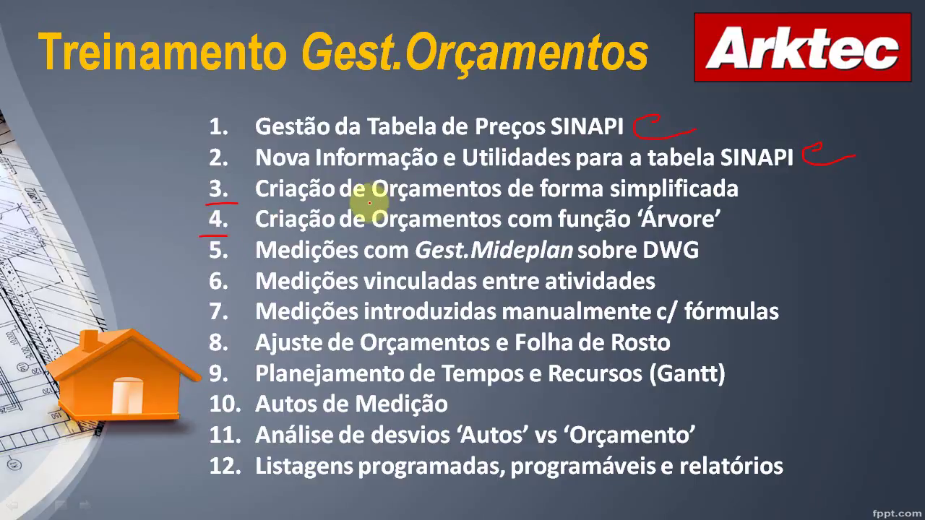
{"action": "left_click_drag", "start_coordinate": [371, 206], "coordinate": [497, 203]}
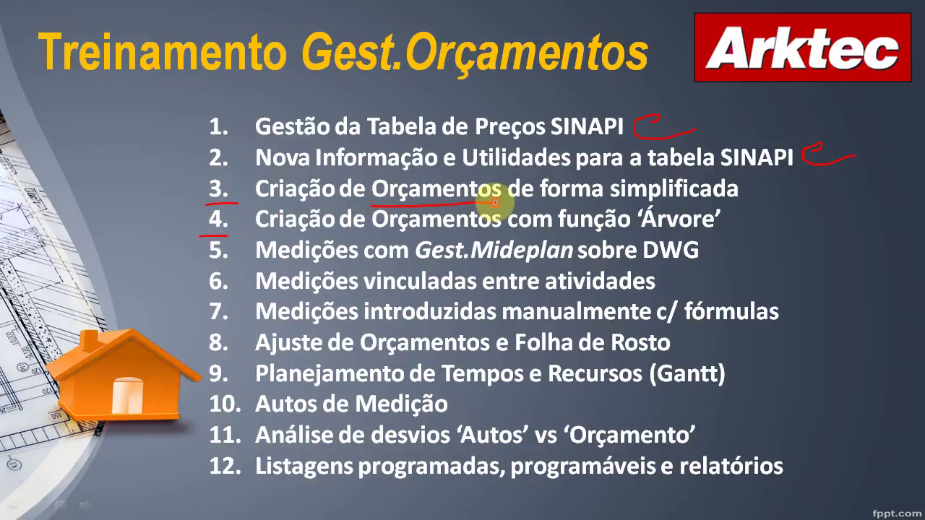
{"action": "left_click_drag", "start_coordinate": [371, 233], "coordinate": [499, 231]}
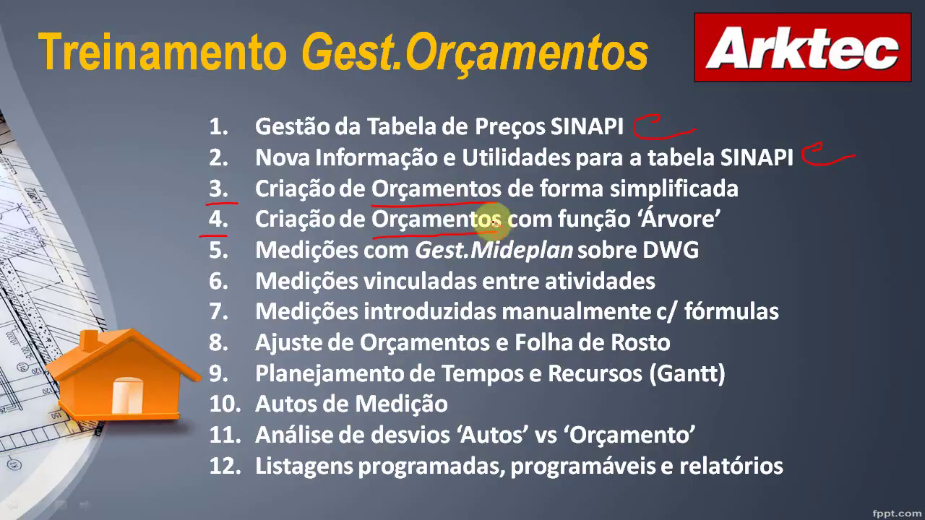
{"action": "mouse_move", "coordinate": [822, 101]}
{"action": "left_mouse_down"}
{"action": "mouse_move", "coordinate": [863, 138]}
{"action": "mouse_move", "coordinate": [861, 172]}
{"action": "left_mouse_up"}
{"action": "mouse_move", "coordinate": [828, 100]}
{"action": "left_mouse_down"}
{"action": "mouse_move", "coordinate": [866, 99]}
{"action": "mouse_move", "coordinate": [869, 167]}
{"action": "mouse_move", "coordinate": [838, 171]}
{"action": "left_mouse_up"}
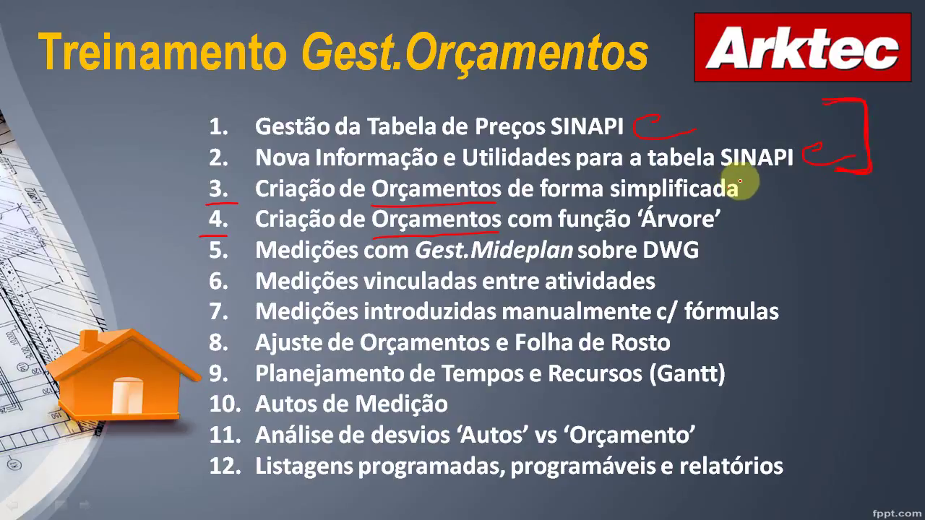
Step: Bracket agenda items 3 and 4 with the pen and box the phrases "forma simplificada" and "função 'Árvore'"
{"action": "mouse_move", "coordinate": [741, 177]}
{"action": "left_mouse_down"}
{"action": "mouse_move", "coordinate": [770, 178]}
{"action": "mouse_move", "coordinate": [768, 229]}
{"action": "mouse_move", "coordinate": [743, 234]}
{"action": "left_mouse_up"}
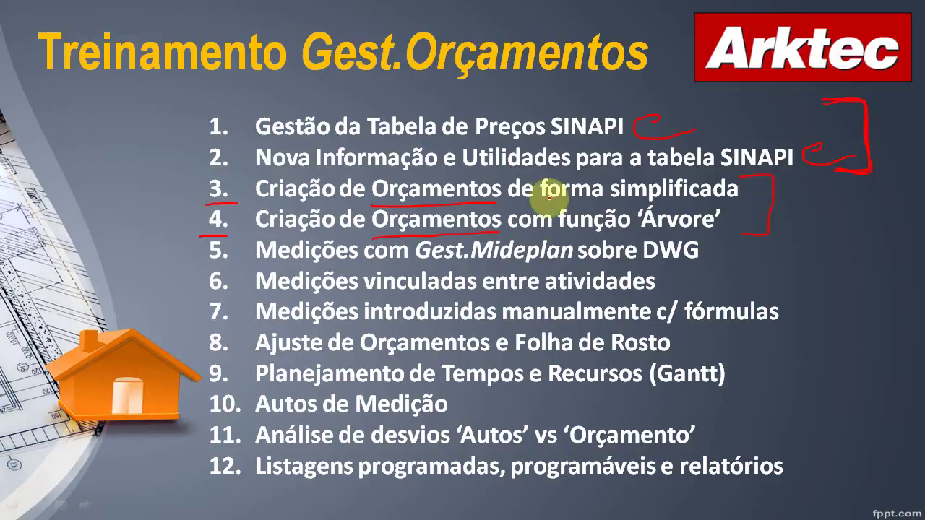
{"action": "mouse_move", "coordinate": [534, 180]}
{"action": "left_mouse_down"}
{"action": "mouse_move", "coordinate": [535, 197]}
{"action": "mouse_move", "coordinate": [738, 198]}
{"action": "mouse_move", "coordinate": [681, 178]}
{"action": "mouse_move", "coordinate": [541, 180]}
{"action": "mouse_move", "coordinate": [556, 230]}
{"action": "mouse_move", "coordinate": [573, 234]}
{"action": "mouse_move", "coordinate": [732, 230]}
{"action": "mouse_move", "coordinate": [735, 188]}
{"action": "left_mouse_up"}
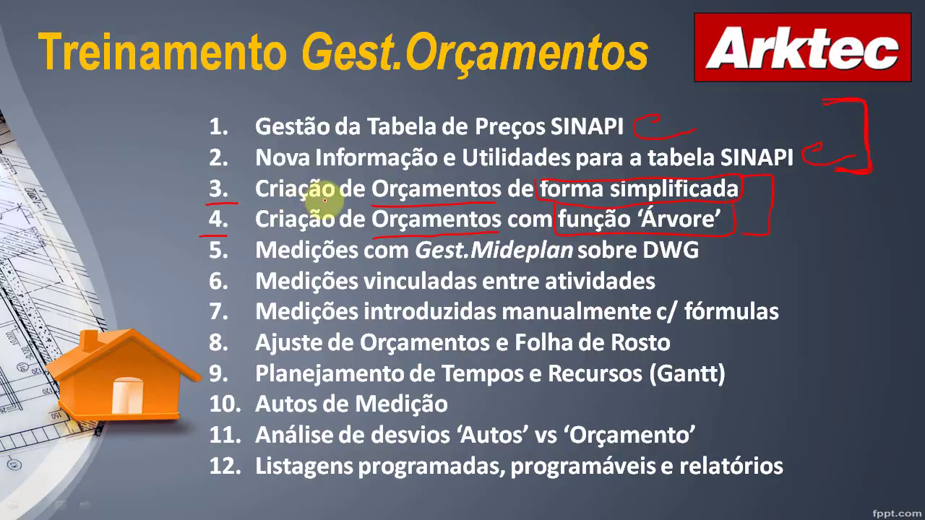
Step: Switch back to Constructo and close the Base Sinapi 112013 file
{"action": "key", "text": "alt+Tab"}
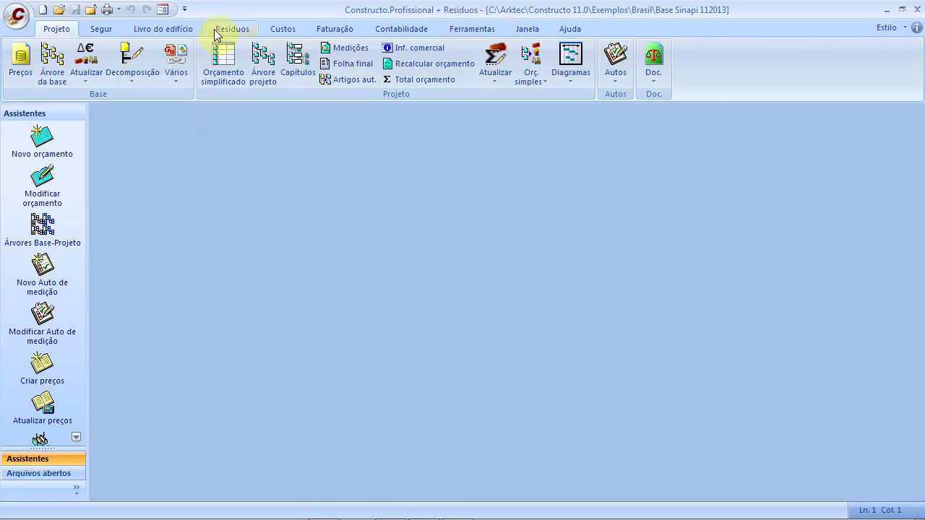
{"action": "left_click", "coordinate": [17, 15]}
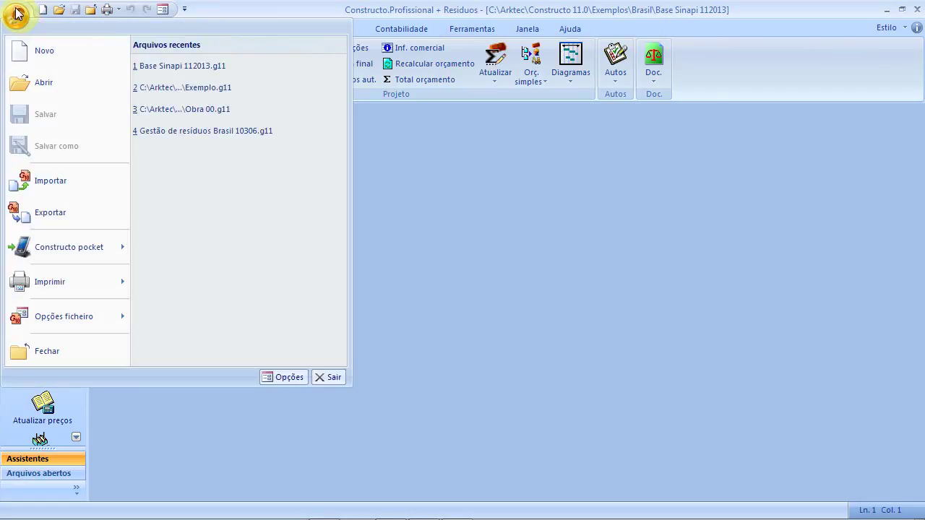
{"action": "left_click", "coordinate": [74, 349]}
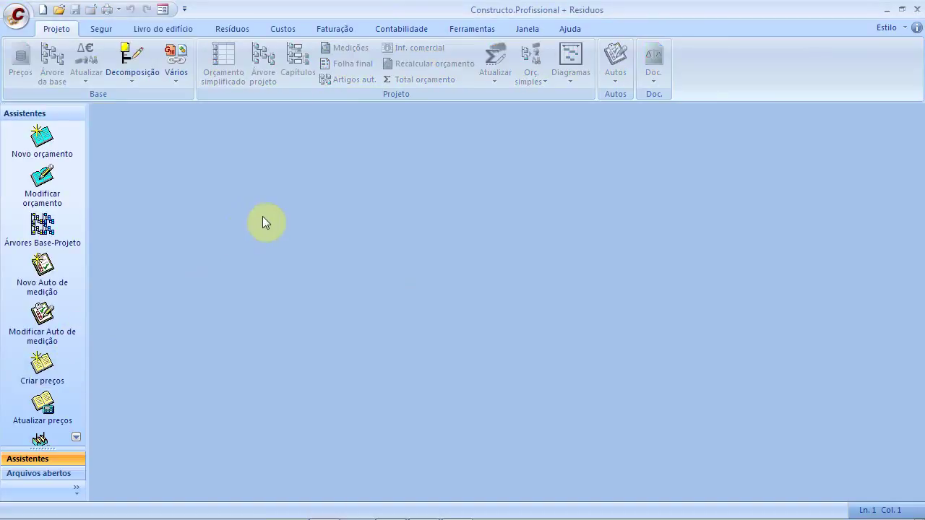
Step: Create a new Gest/Constructo file named Obra 35 in the Exemplos\Brasil folder
{"action": "left_click", "coordinate": [16, 15]}
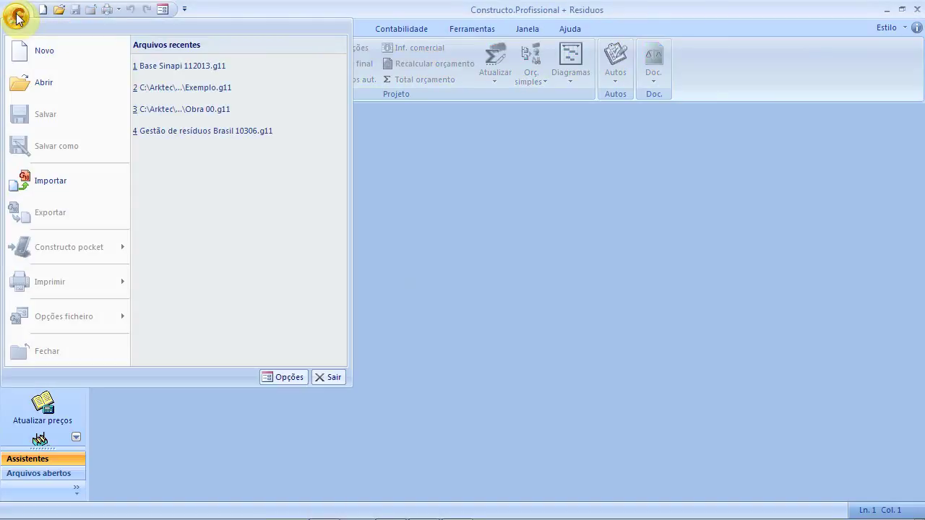
{"action": "left_click", "coordinate": [35, 49]}
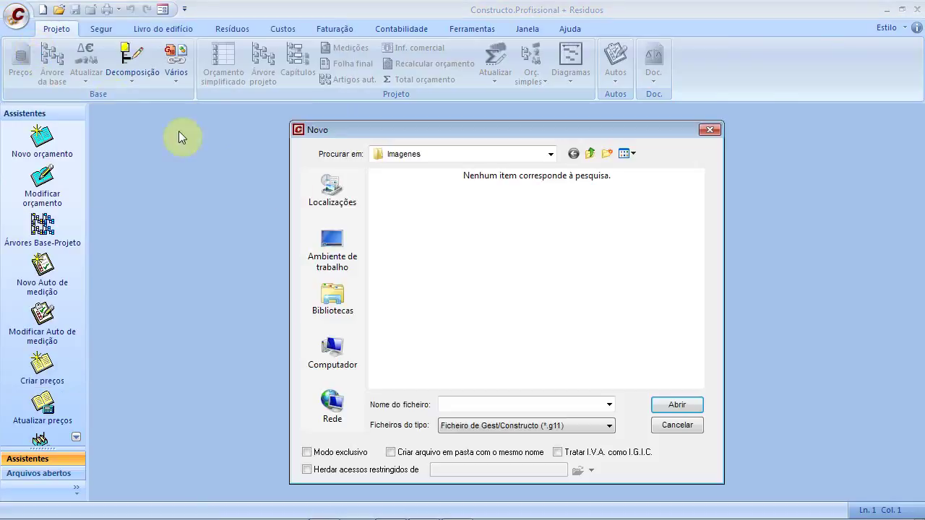
{"action": "left_click", "coordinate": [590, 153]}
{"action": "double_click", "coordinate": [438, 289]}
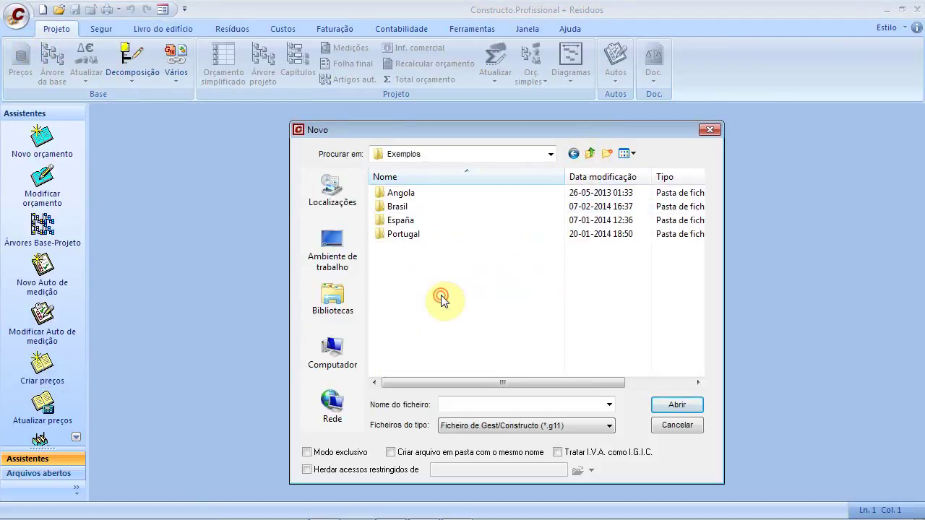
{"action": "double_click", "coordinate": [424, 207]}
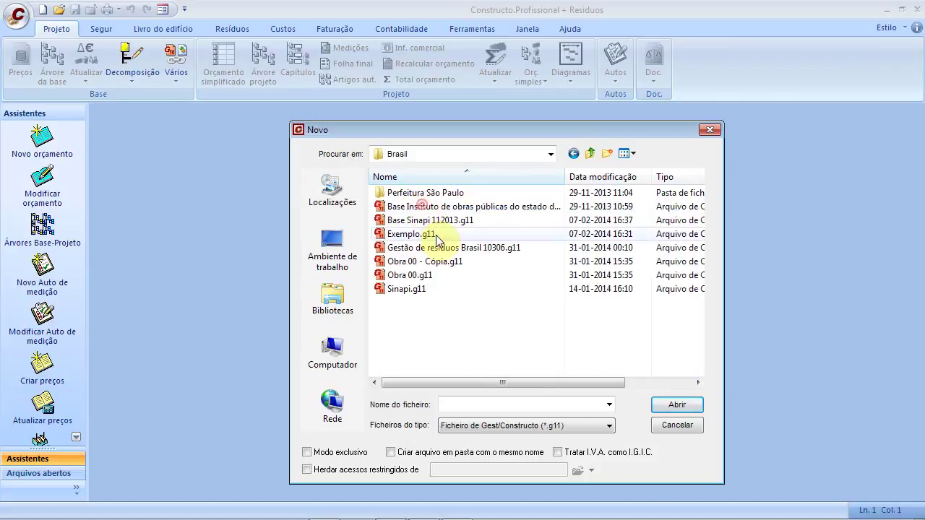
{"action": "left_click", "coordinate": [473, 404]}
{"action": "type", "text": "Ob"}
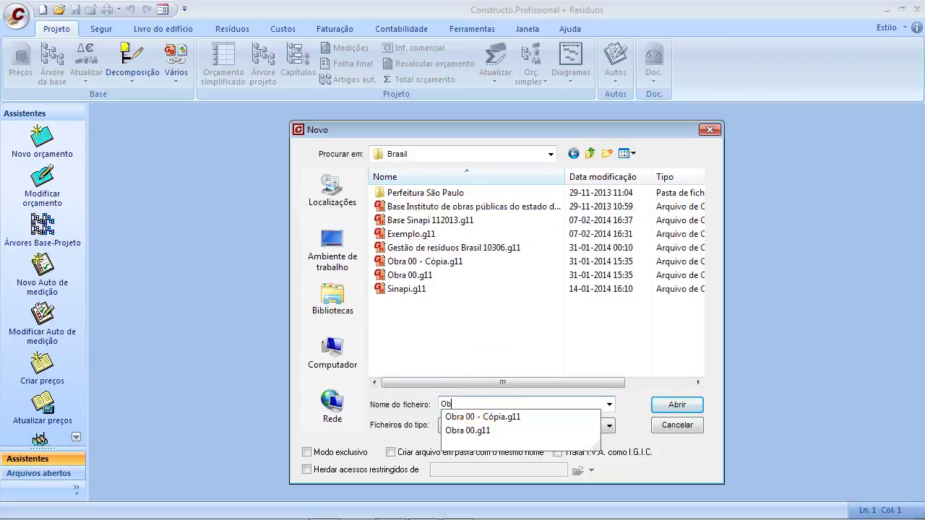
{"action": "type", "text": "ra 35"}
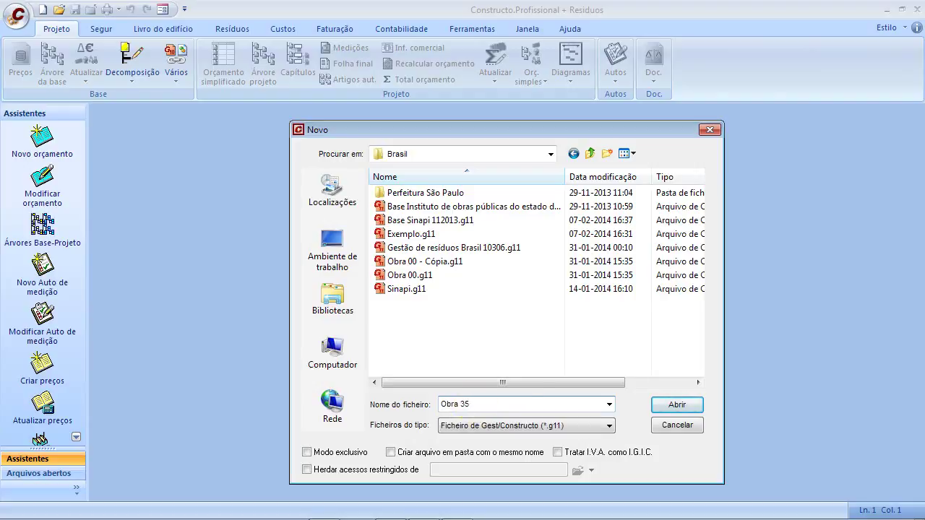
{"action": "left_click", "coordinate": [695, 410]}
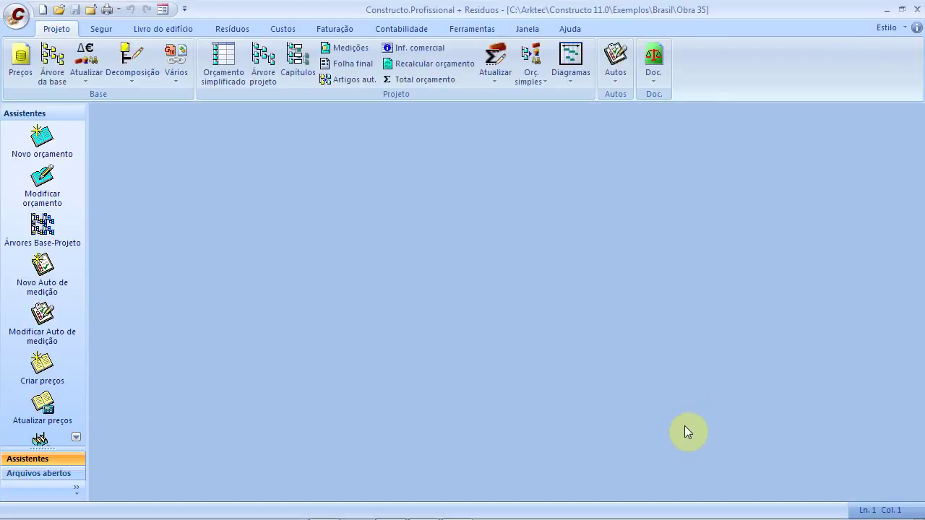
Step: Review the general, international, listing header, logo, environment variable and Numeração A options of Obra 35, leaving them without changes
{"action": "left_click", "coordinate": [161, 9]}
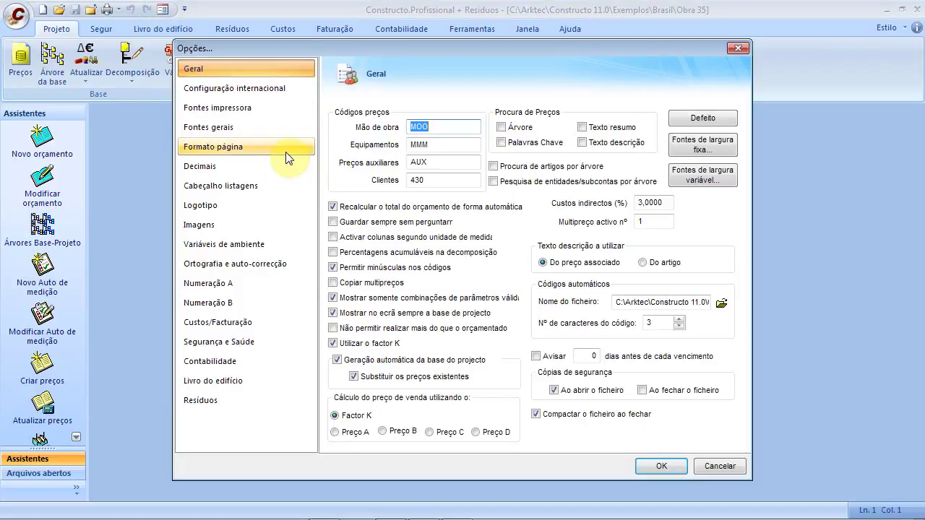
{"action": "left_click", "coordinate": [280, 94]}
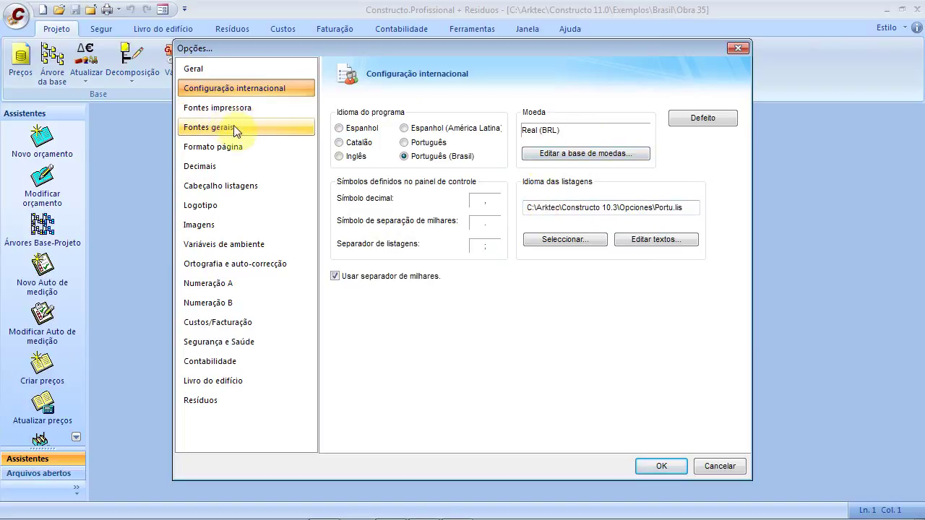
{"action": "left_click", "coordinate": [253, 185]}
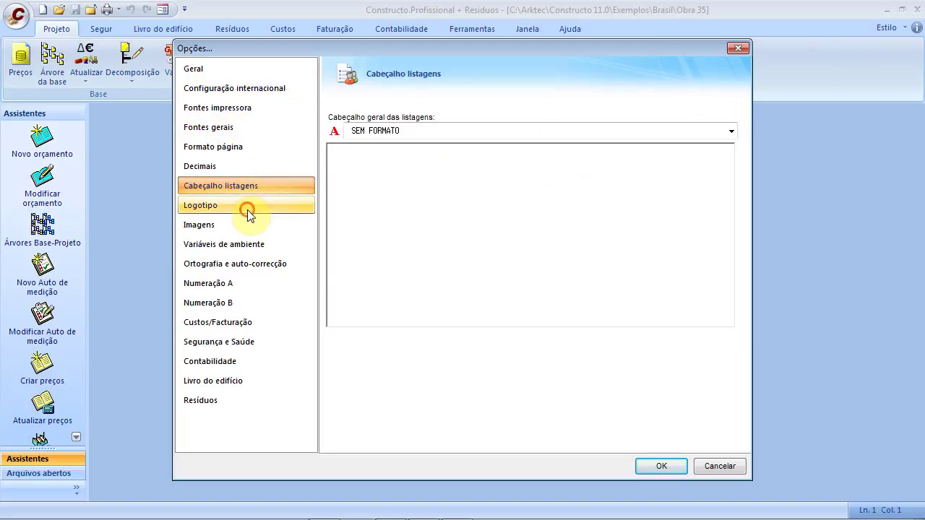
{"action": "left_click", "coordinate": [247, 208]}
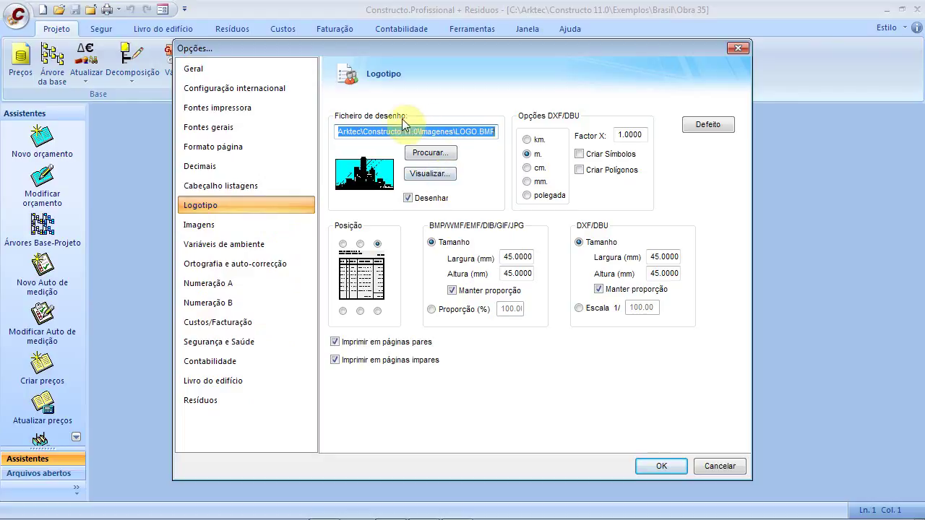
{"action": "left_click", "coordinate": [436, 155]}
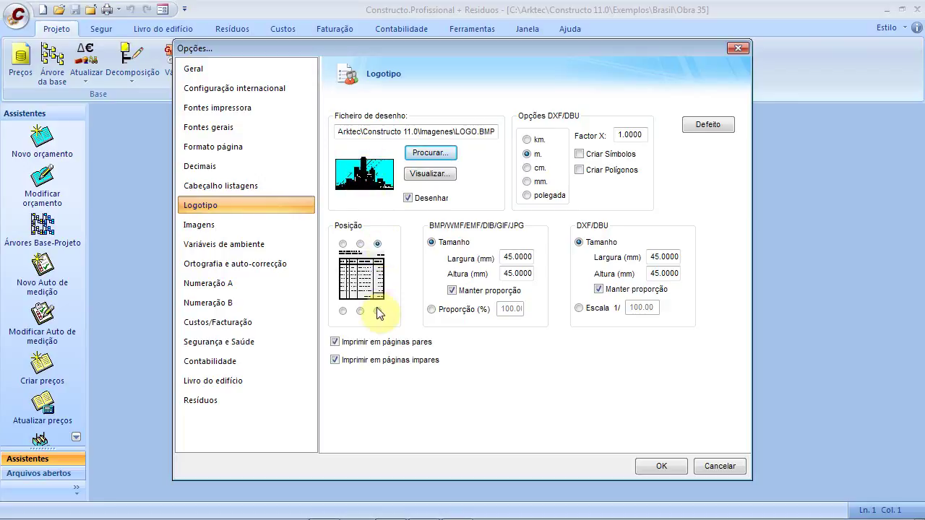
{"action": "left_click", "coordinate": [283, 225]}
{"action": "left_click", "coordinate": [283, 245]}
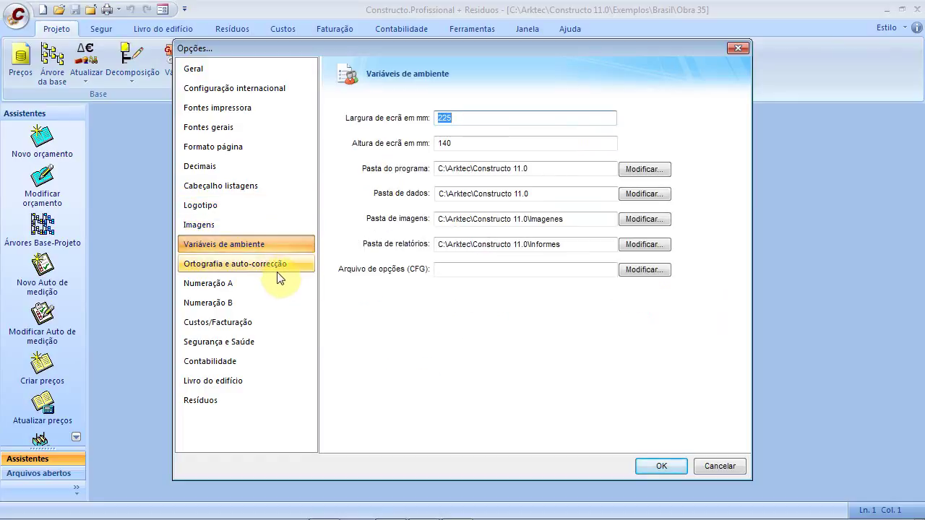
{"action": "left_click", "coordinate": [276, 281]}
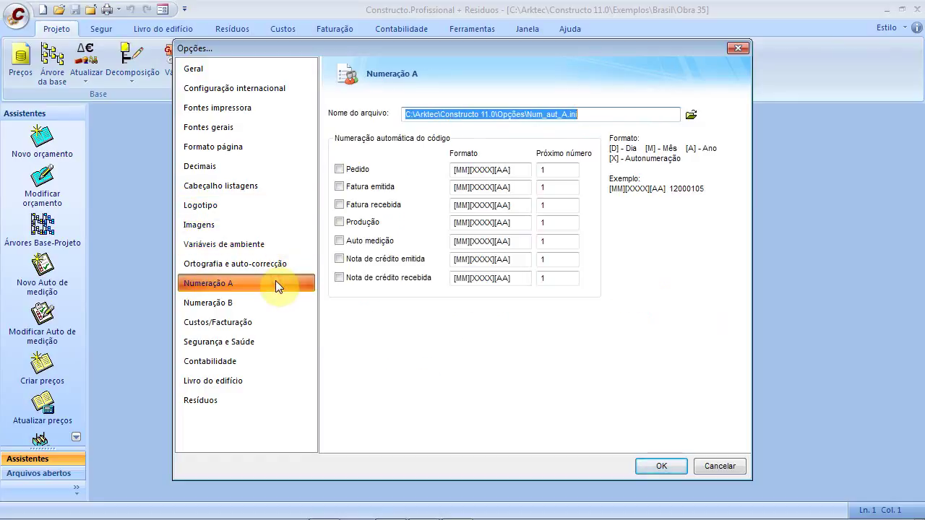
{"action": "left_click", "coordinate": [239, 105]}
{"action": "left_click", "coordinate": [215, 73]}
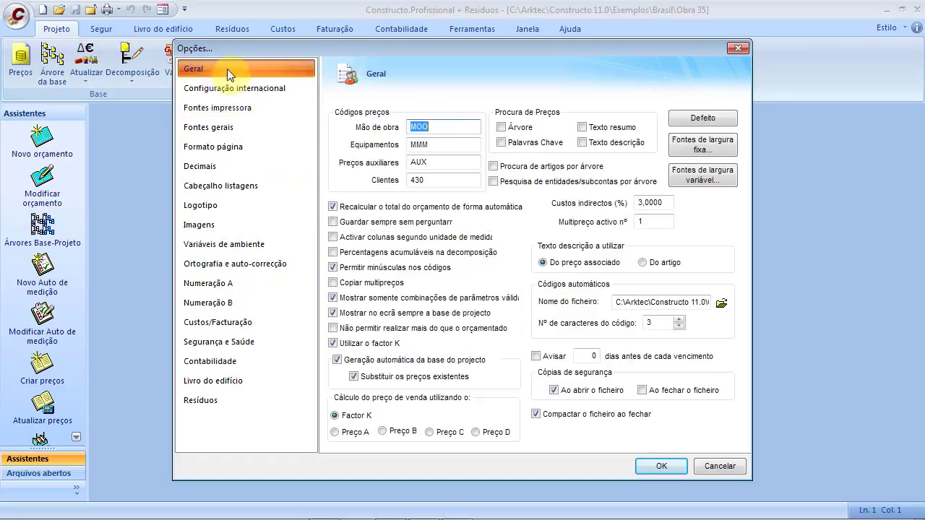
{"action": "left_click", "coordinate": [715, 465]}
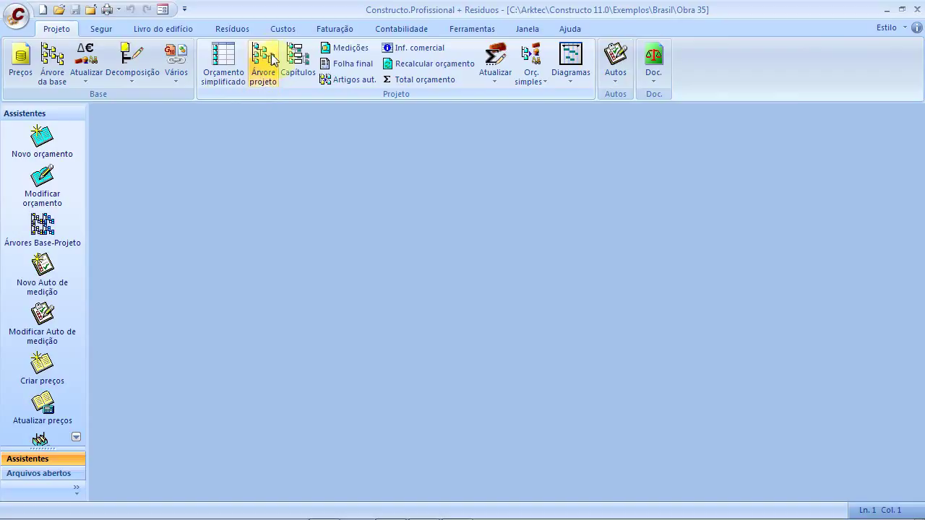
Step: Open the simplified budget (Orçamento simplificado) of Obra 35
{"action": "left_click", "coordinate": [275, 76]}
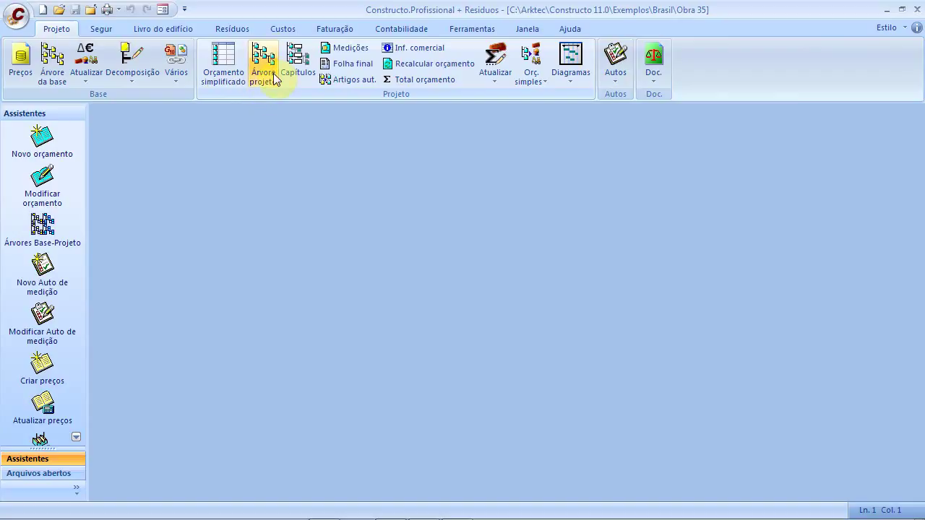
{"action": "left_click", "coordinate": [233, 58]}
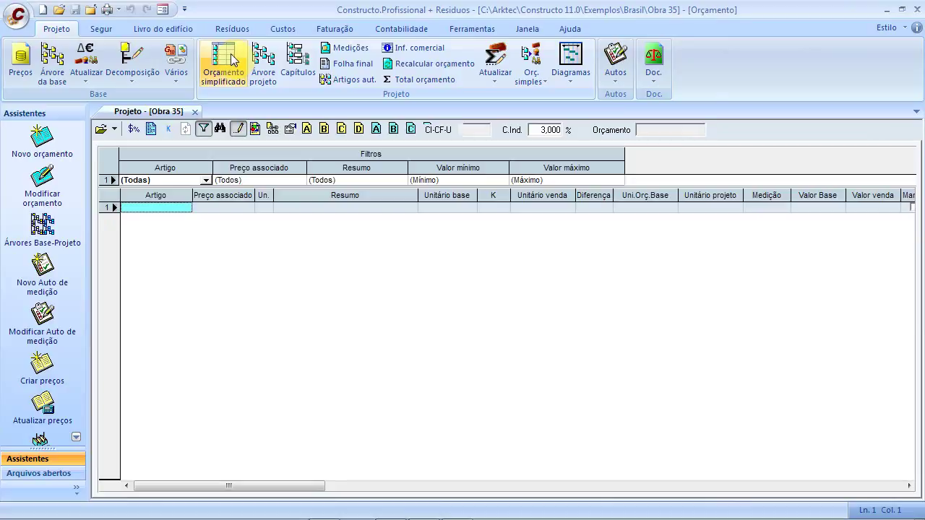
{"action": "left_click", "coordinate": [113, 131]}
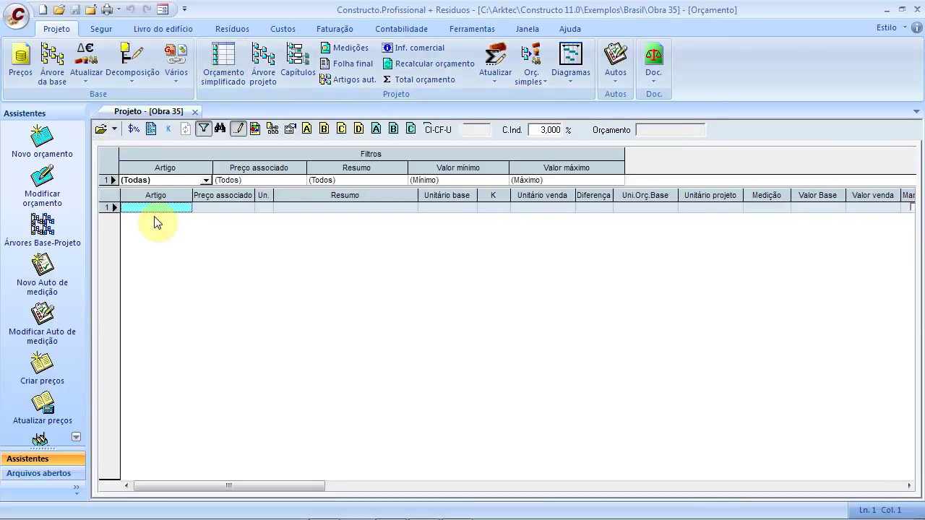
Step: Switch to the PowerPoint slide show, return to the Esquema de Funcionamento slide, and circle the Base Preços Obra 01 and Tabelas SINAPI folders
{"action": "key", "text": "alt+Tab"}
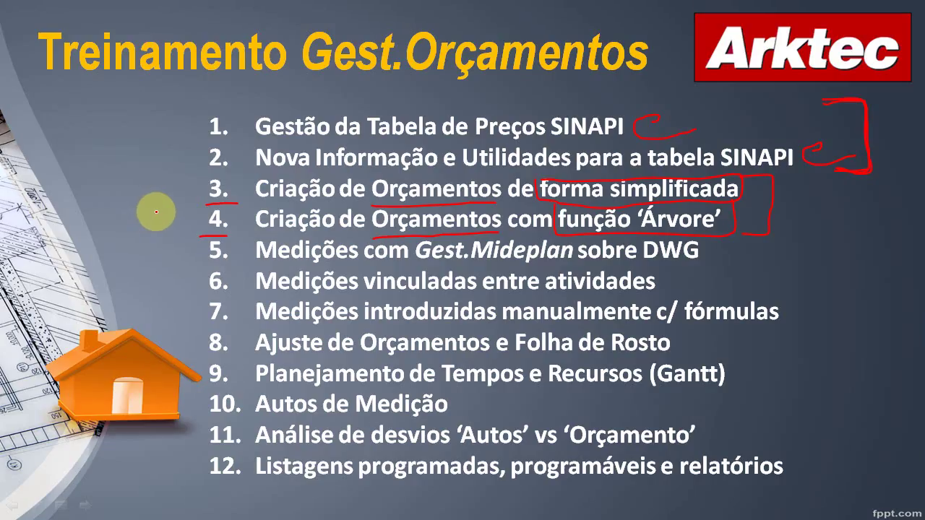
{"action": "scroll", "coordinate": [156, 215], "scroll_direction": "up", "scroll_amount": 1}
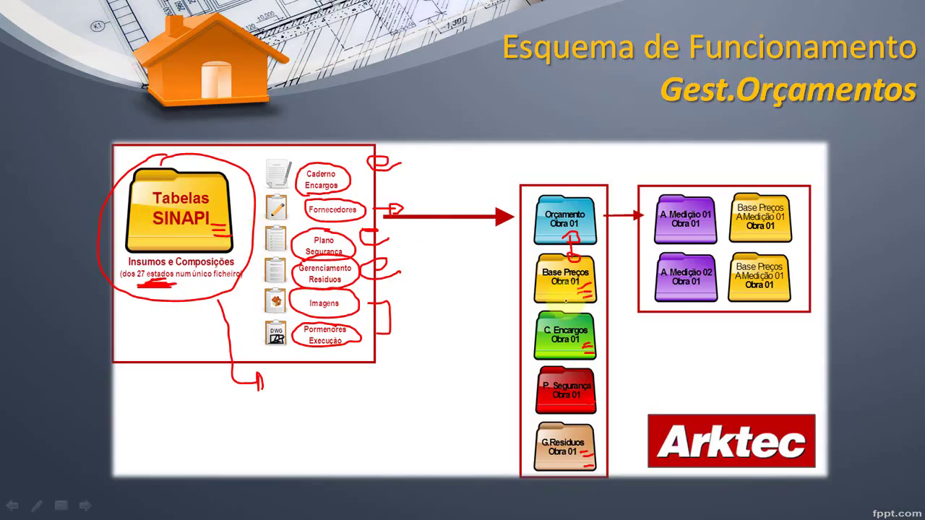
{"action": "mouse_move", "coordinate": [538, 304]}
{"action": "left_mouse_down"}
{"action": "mouse_move", "coordinate": [600, 293]}
{"action": "mouse_move", "coordinate": [575, 257]}
{"action": "mouse_move", "coordinate": [535, 290]}
{"action": "mouse_move", "coordinate": [567, 296]}
{"action": "left_mouse_up"}
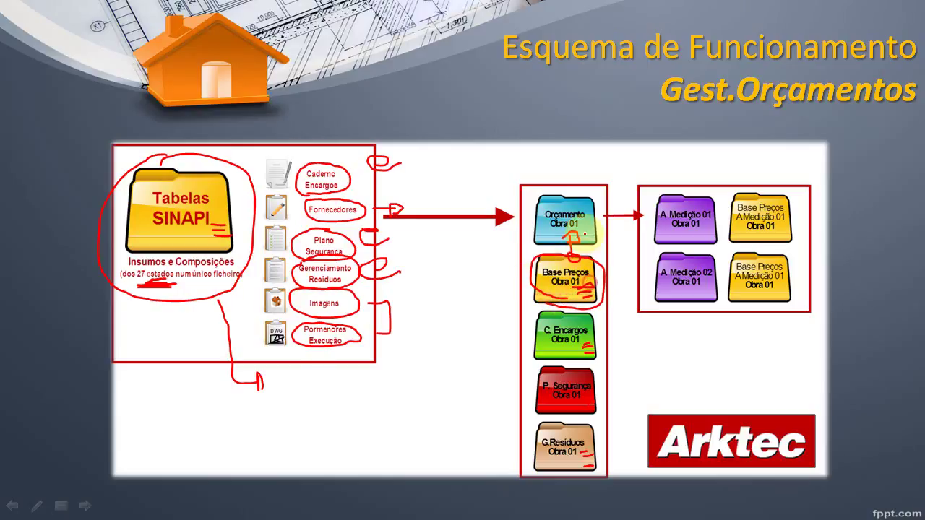
{"action": "left_click_drag", "start_coordinate": [585, 235], "coordinate": [593, 237]}
{"action": "left_click_drag", "start_coordinate": [554, 292], "coordinate": [589, 291]}
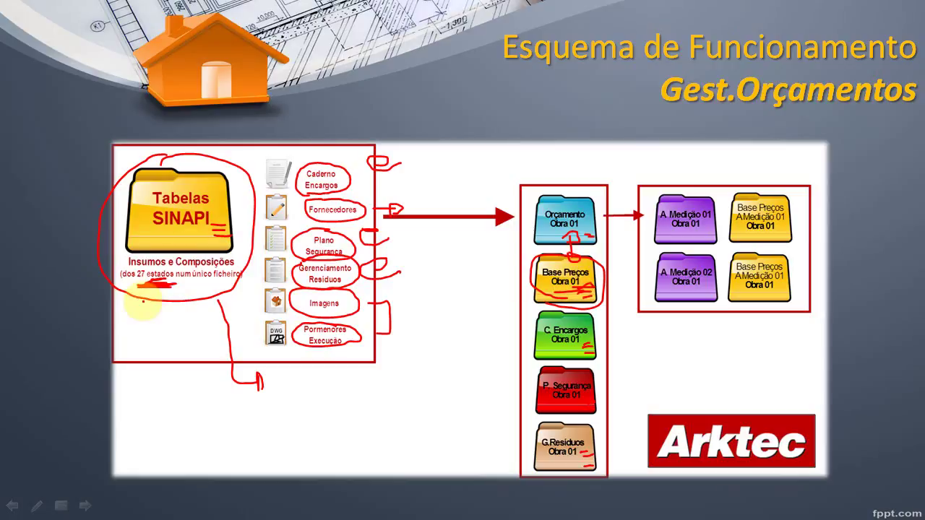
{"action": "mouse_move", "coordinate": [137, 298]}
{"action": "left_mouse_down"}
{"action": "mouse_move", "coordinate": [257, 275]}
{"action": "mouse_move", "coordinate": [232, 149]}
{"action": "mouse_move", "coordinate": [108, 199]}
{"action": "mouse_move", "coordinate": [136, 298]}
{"action": "mouse_move", "coordinate": [222, 290]}
{"action": "mouse_move", "coordinate": [239, 174]}
{"action": "mouse_move", "coordinate": [226, 161]}
{"action": "left_mouse_up"}
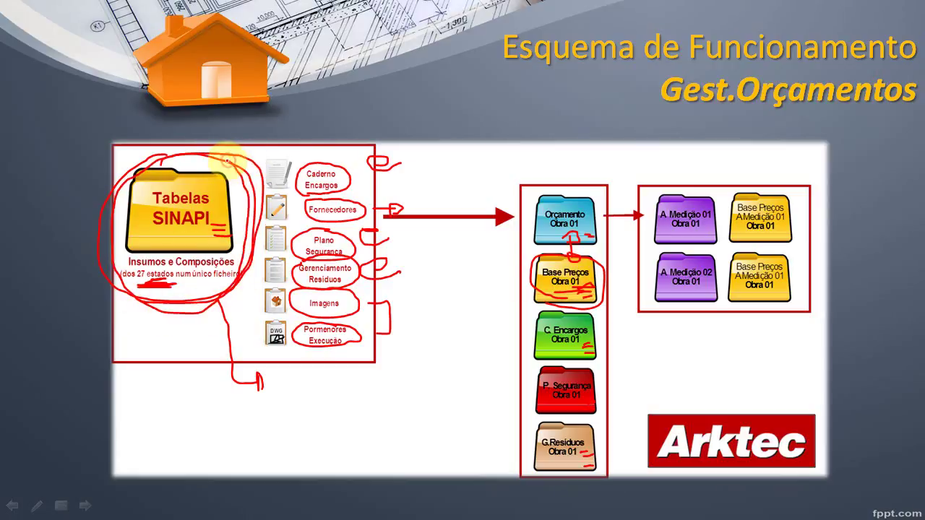
Step: Switch back to Constructo and choose Base Sinapi 112013 as the source price base for the Obra 35 budget
{"action": "key", "text": "alt+Tab"}
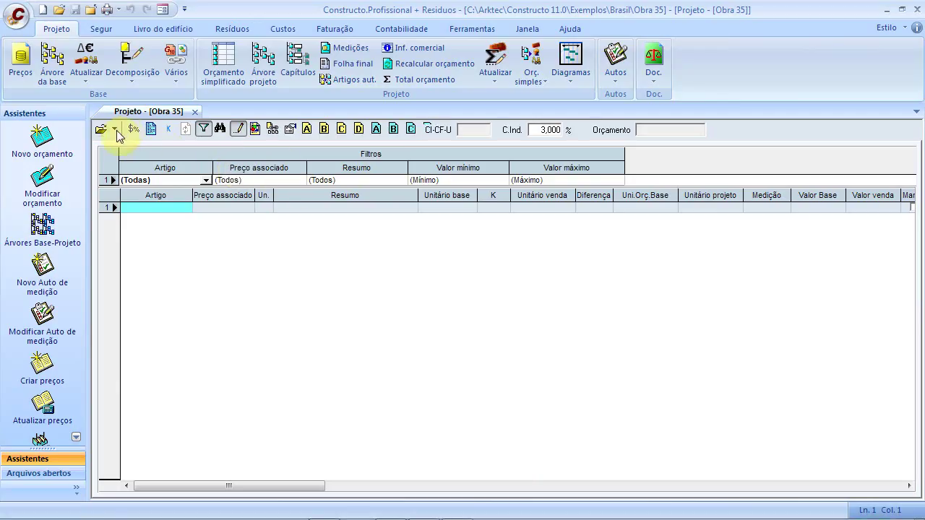
{"action": "left_click", "coordinate": [115, 129]}
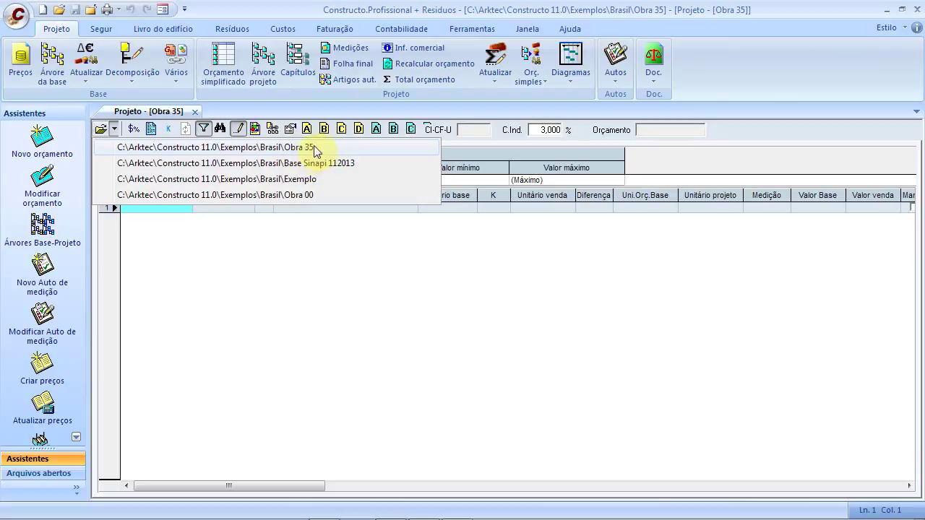
{"action": "left_click", "coordinate": [327, 164]}
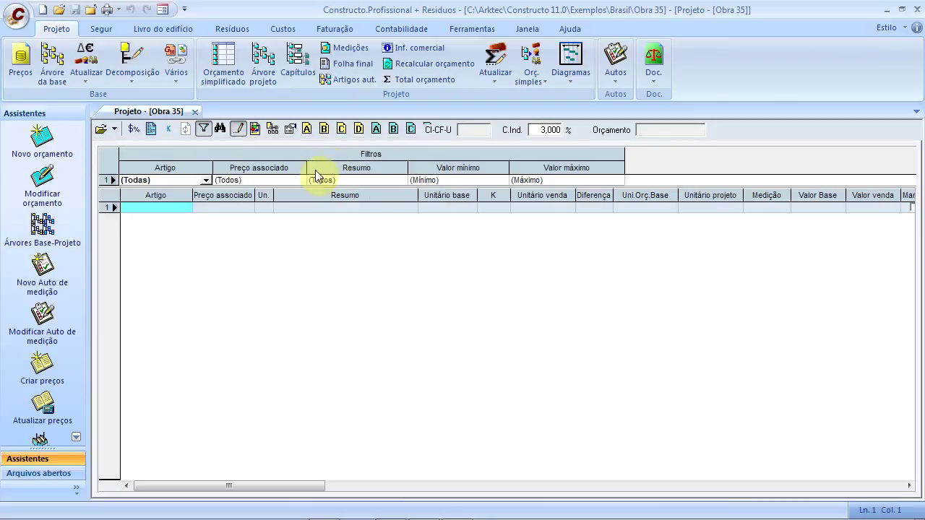
Step: Enter chapter code 01# as the article in the first budget row and move to its associated price
{"action": "left_click", "coordinate": [159, 208]}
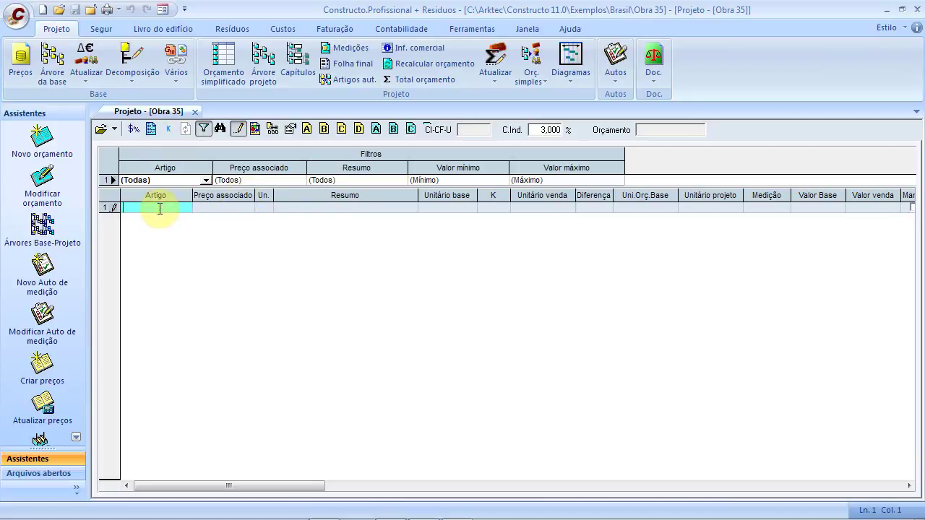
{"action": "type", "text": "01"}
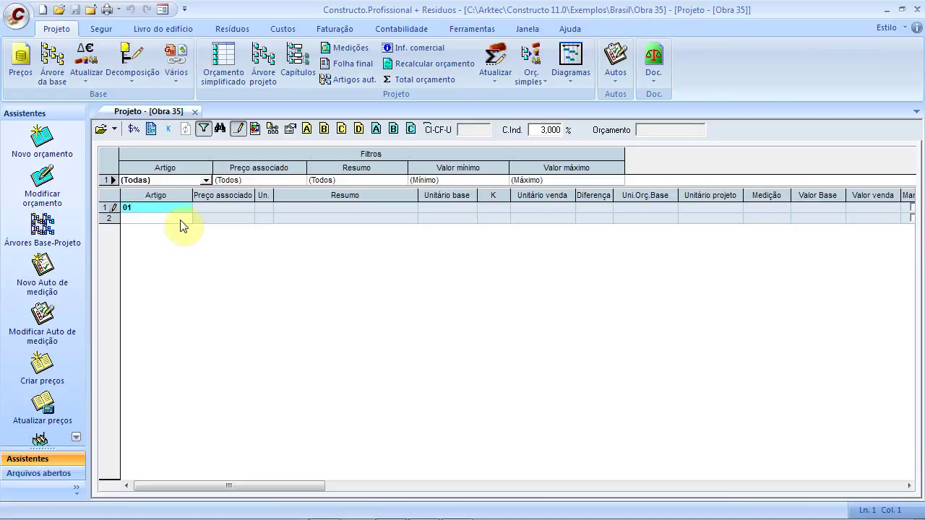
{"action": "type", "text": "#"}
{"action": "left_click", "coordinate": [231, 209]}
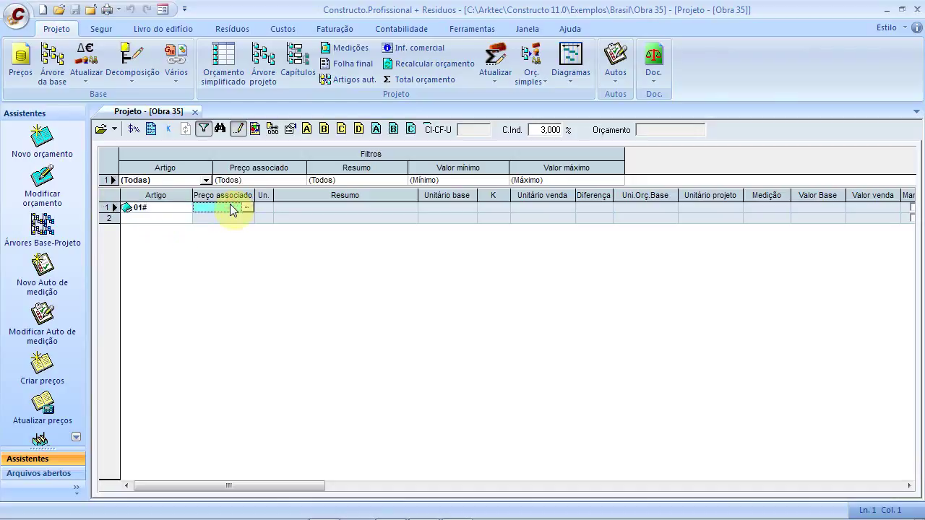
Step: Give chapter 01# the associated price 01# and the summary Retirada de Materiais Reutilizáveis
{"action": "type", "text": "01#"}
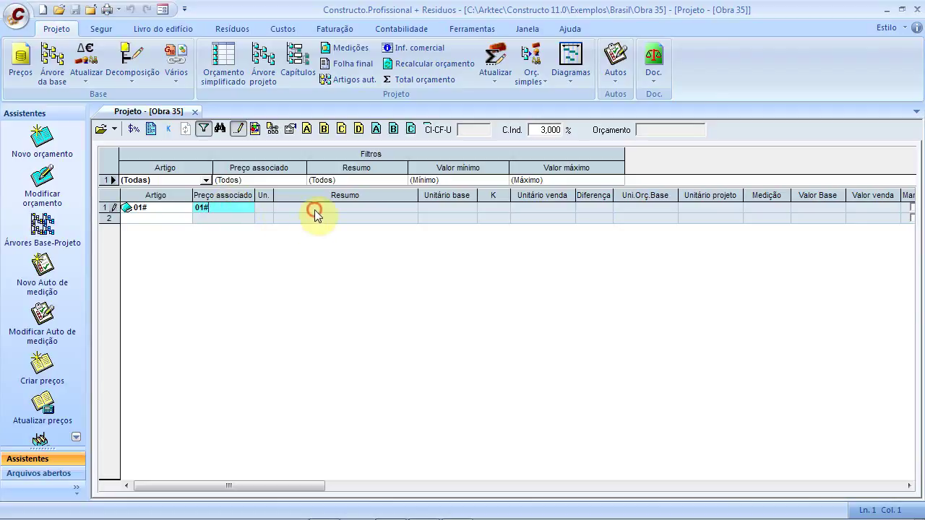
{"action": "left_click", "coordinate": [314, 209]}
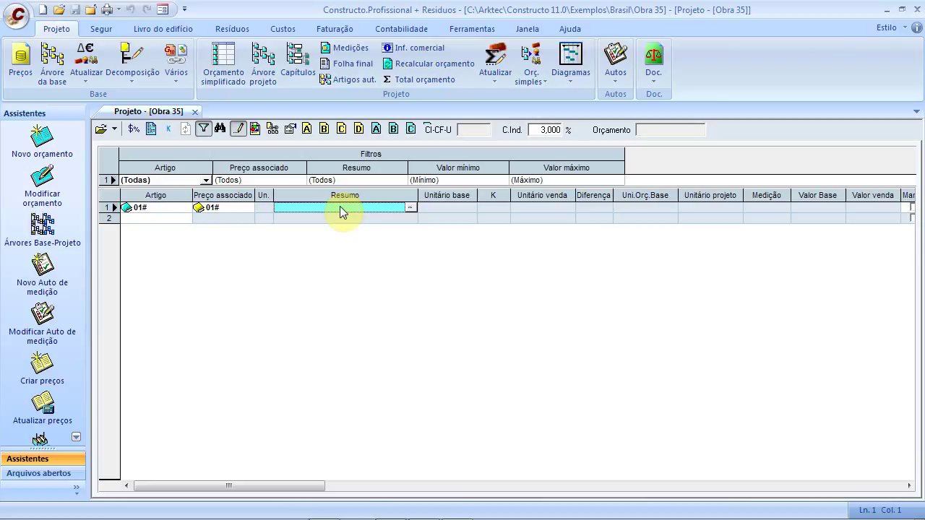
{"action": "type", "text": "Re"}
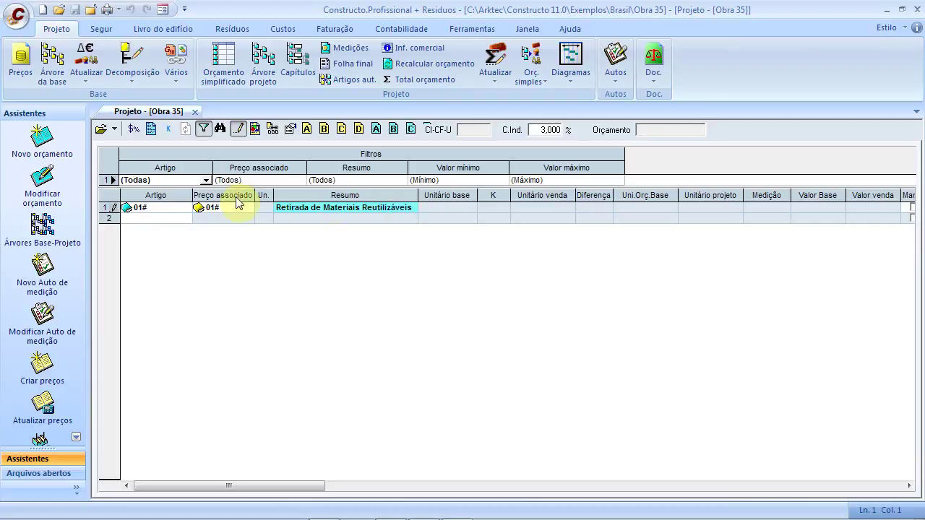
Step: Add article 0101 in the second budget row and open the price search for its associated price
{"action": "left_click", "coordinate": [140, 221]}
{"action": "type", "text": "0101"}
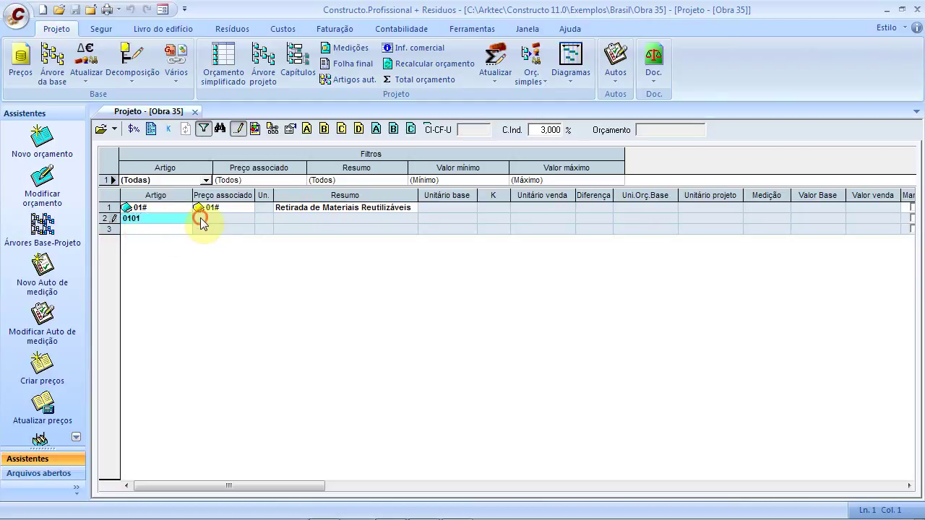
{"action": "key", "text": "Return"}
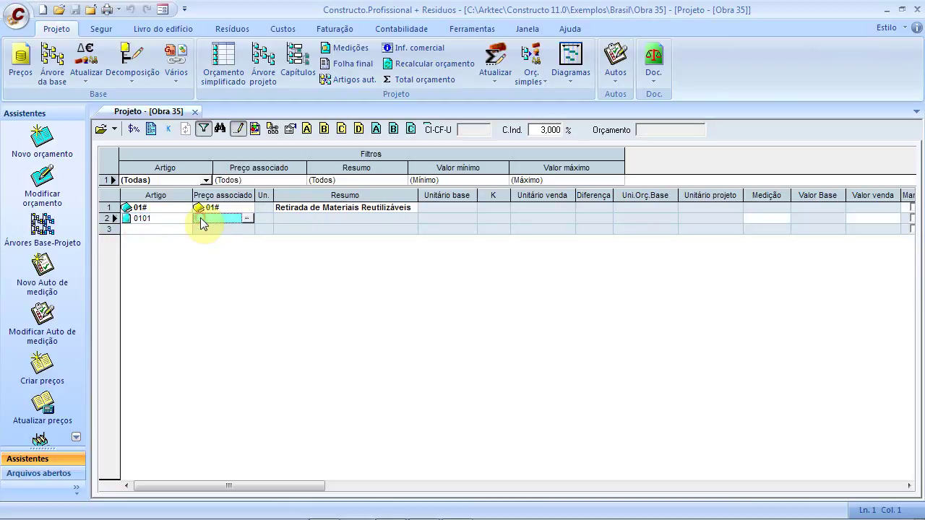
{"action": "left_click", "coordinate": [249, 217]}
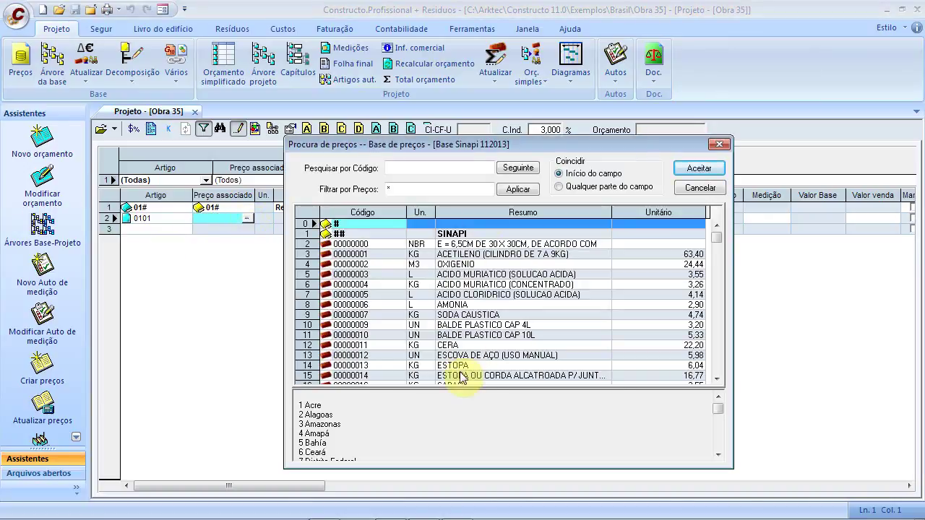
Step: Look through the Base Sinapi 112013 price list, selecting some entries by their summary
{"action": "left_click", "coordinate": [467, 294]}
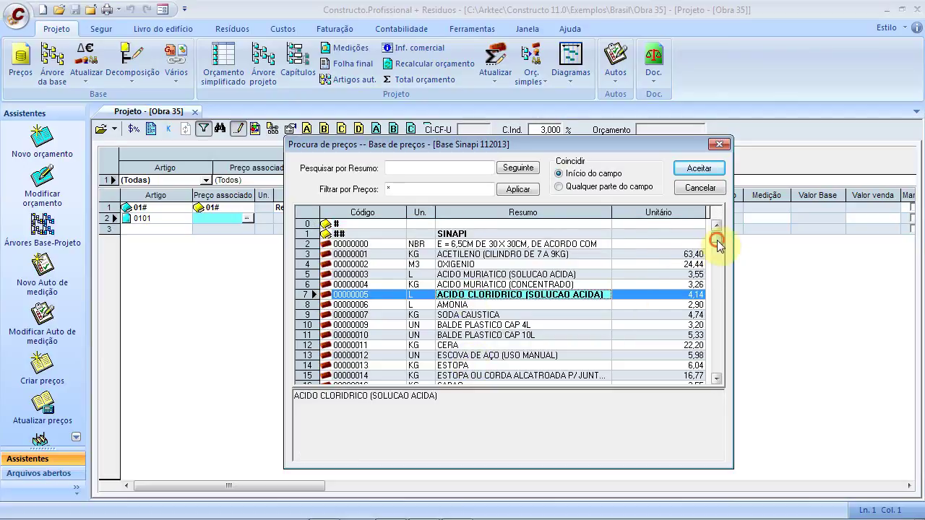
{"action": "left_click_drag", "start_coordinate": [716, 237], "coordinate": [716, 316]}
{"action": "left_click", "coordinate": [551, 326]}
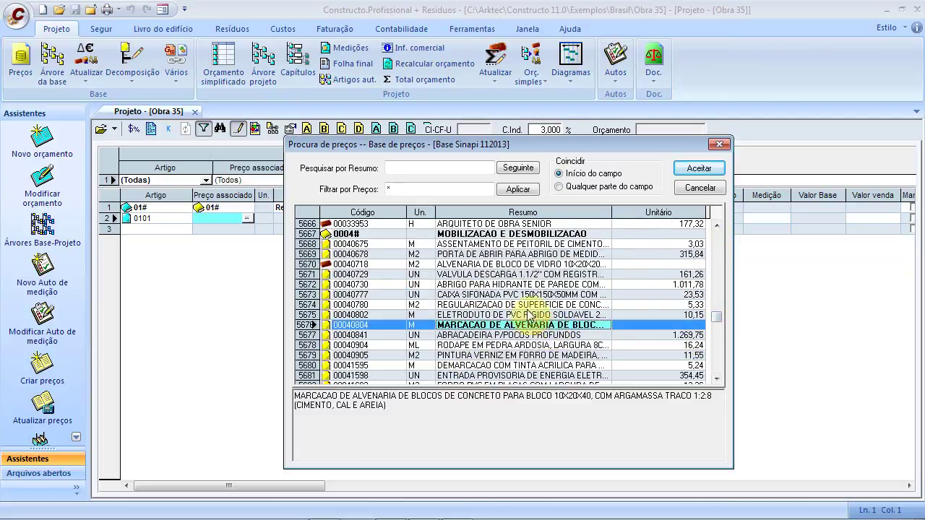
{"action": "scroll", "coordinate": [520, 309], "scroll_direction": "up", "scroll_amount": 1}
{"action": "scroll", "coordinate": [521, 310], "scroll_direction": "up", "scroll_amount": 3}
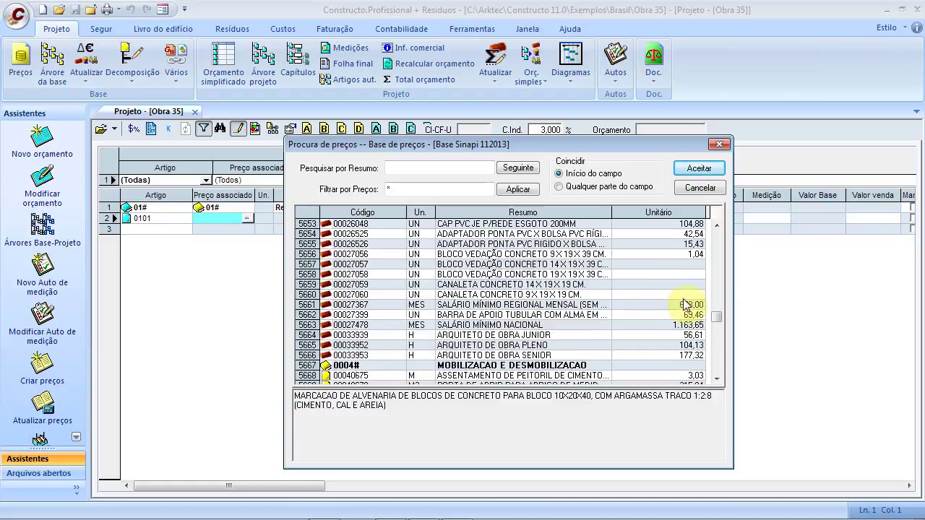
{"action": "left_click_drag", "start_coordinate": [716, 231], "coordinate": [716, 217]}
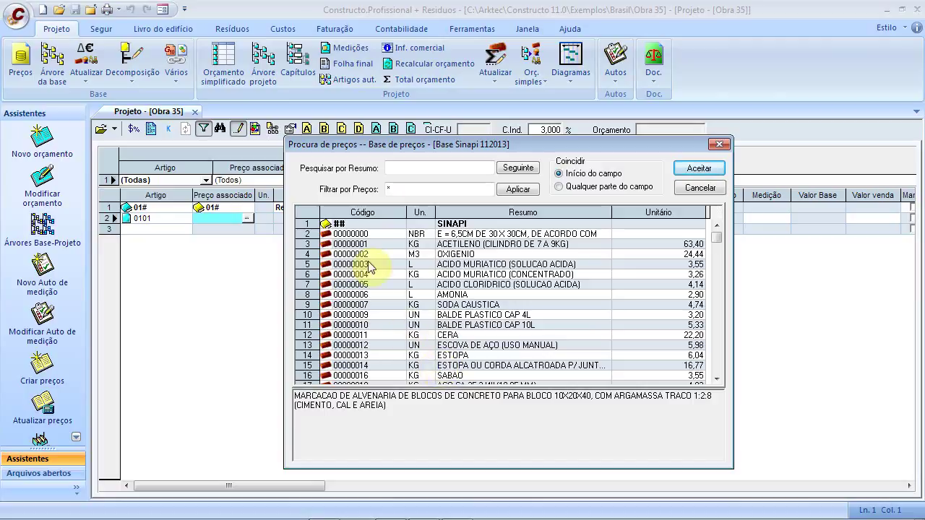
{"action": "left_click", "coordinate": [468, 245]}
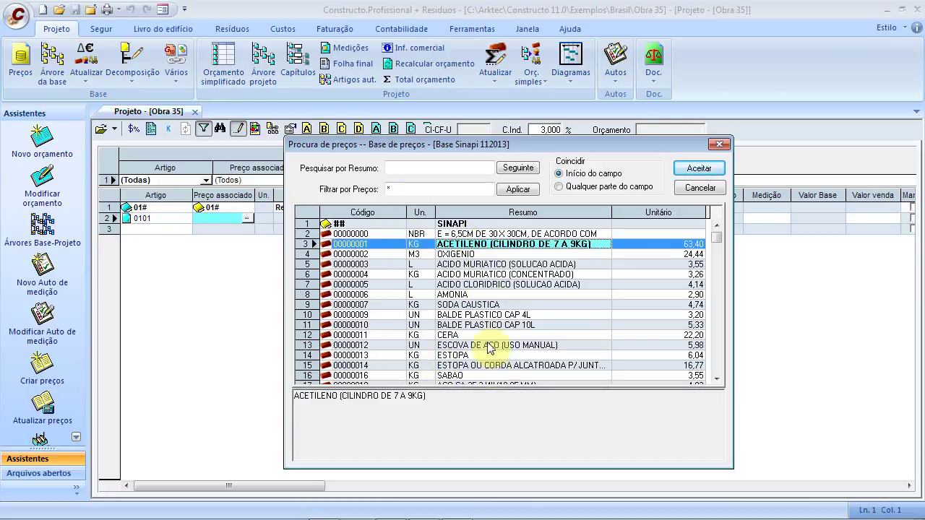
{"action": "left_click", "coordinate": [497, 275]}
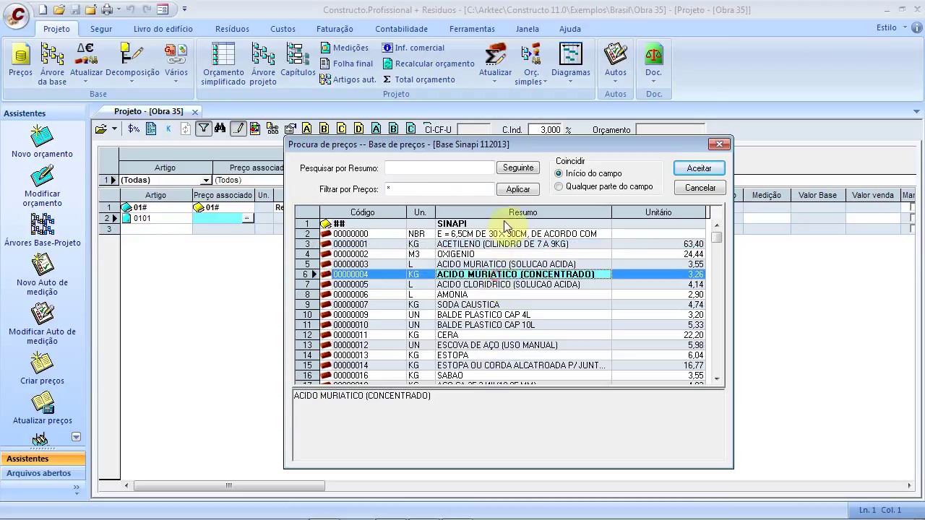
Step: Search the price summaries for "Retirada de telhas" and assign price 00072230, RETIRADA DE TELHAS DE CERAMICAS OU DE VIDRO, to article 0101
{"action": "left_click", "coordinate": [428, 167]}
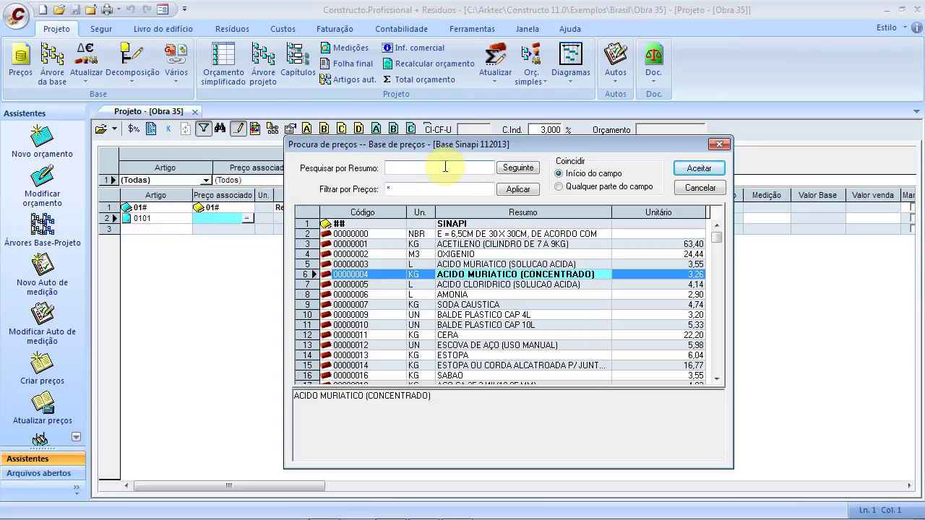
{"action": "type", "text": "Retirada de telhas"}
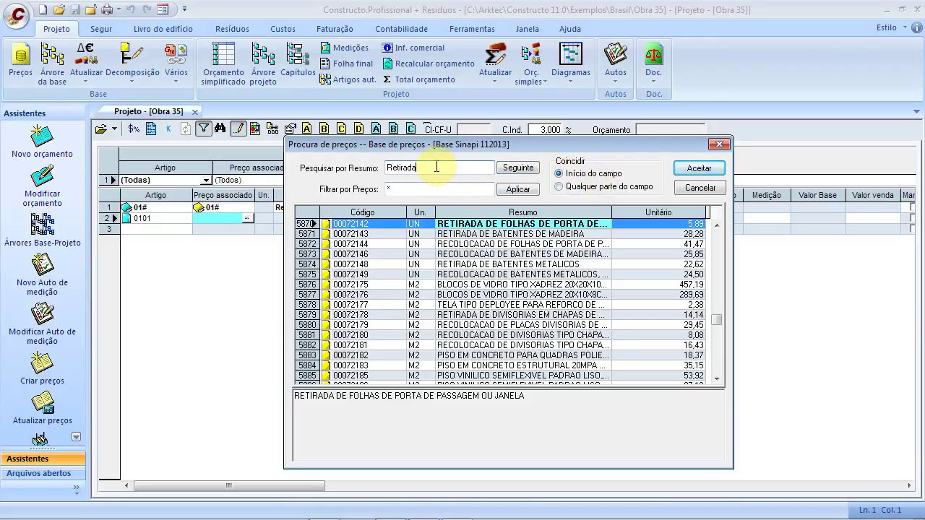
{"action": "type", "text": "telhas"}
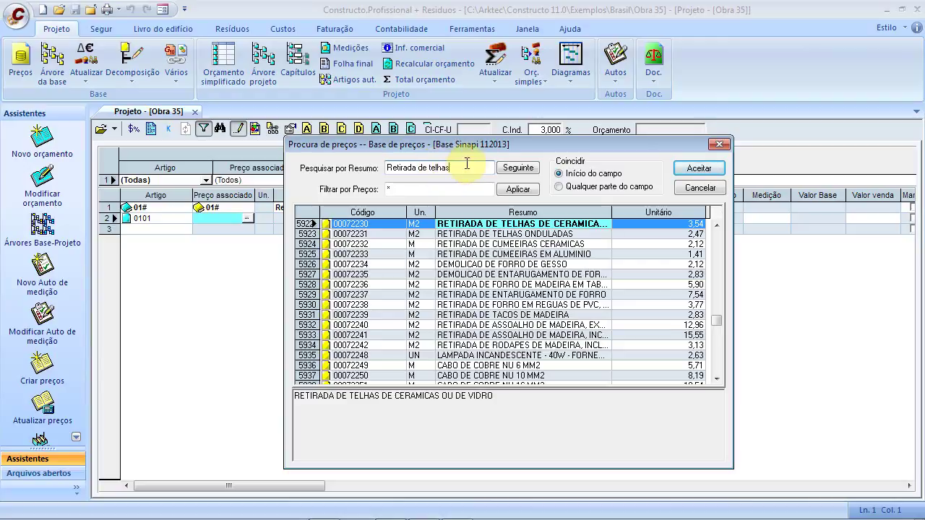
{"action": "left_click_drag", "start_coordinate": [611, 214], "coordinate": [632, 213]}
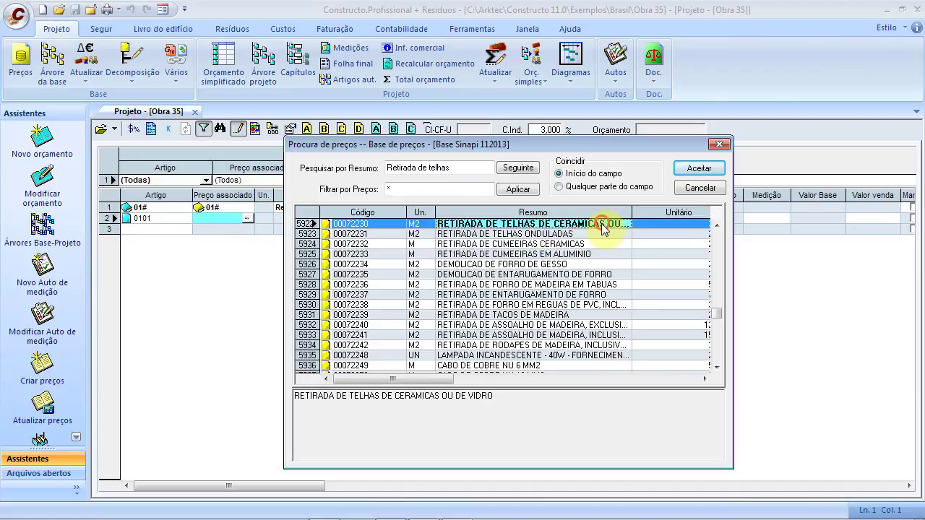
{"action": "left_click", "coordinate": [683, 172]}
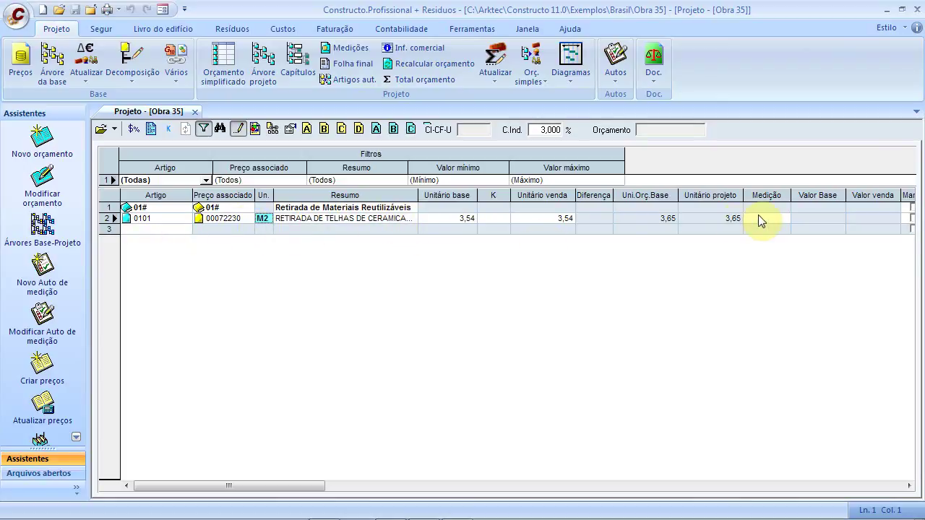
Step: View the measurement sheet of article 0101 and close it without entering any measurements
{"action": "left_click", "coordinate": [783, 218]}
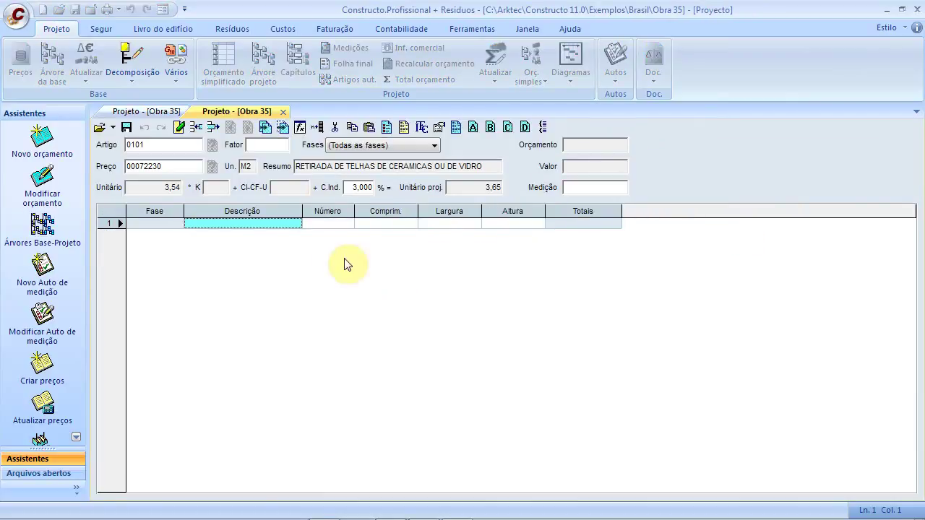
{"action": "left_click", "coordinate": [283, 111]}
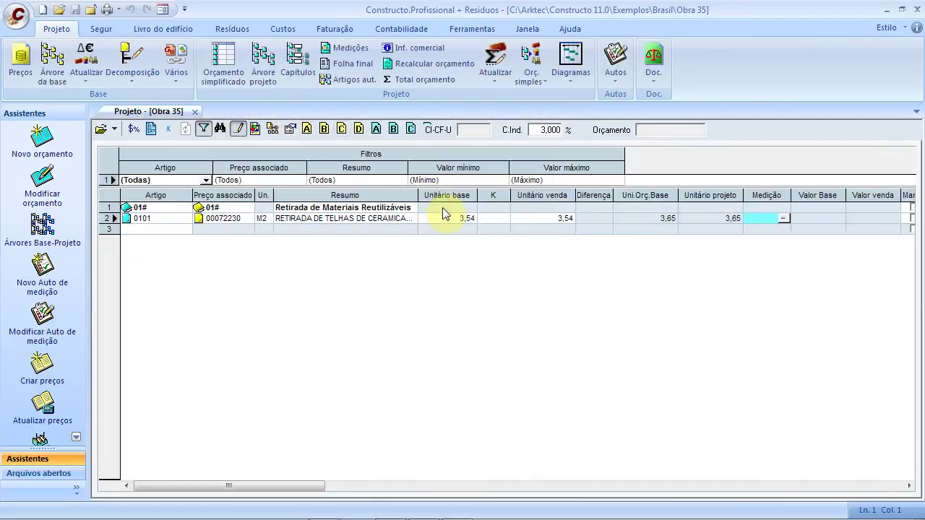
Step: Enable the Árvore option for price search in the general program options
{"action": "left_click", "coordinate": [158, 230]}
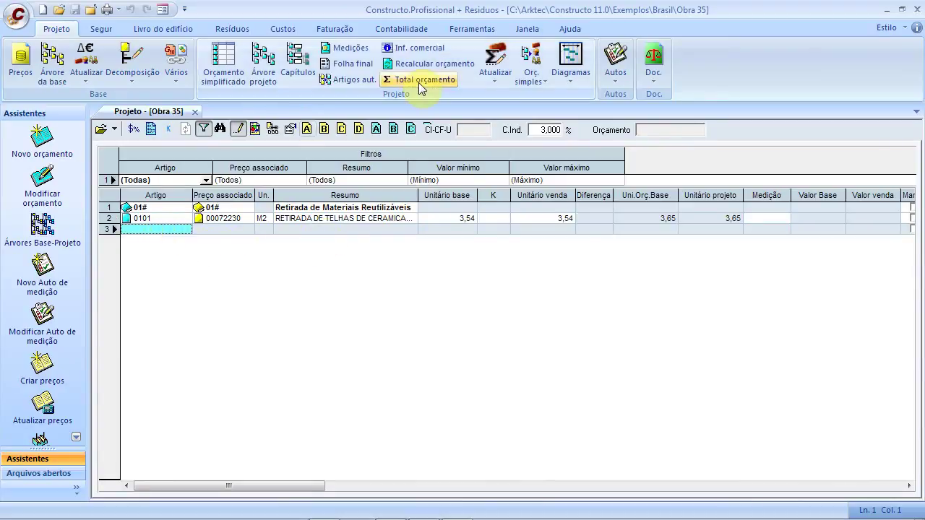
{"action": "left_click", "coordinate": [164, 10]}
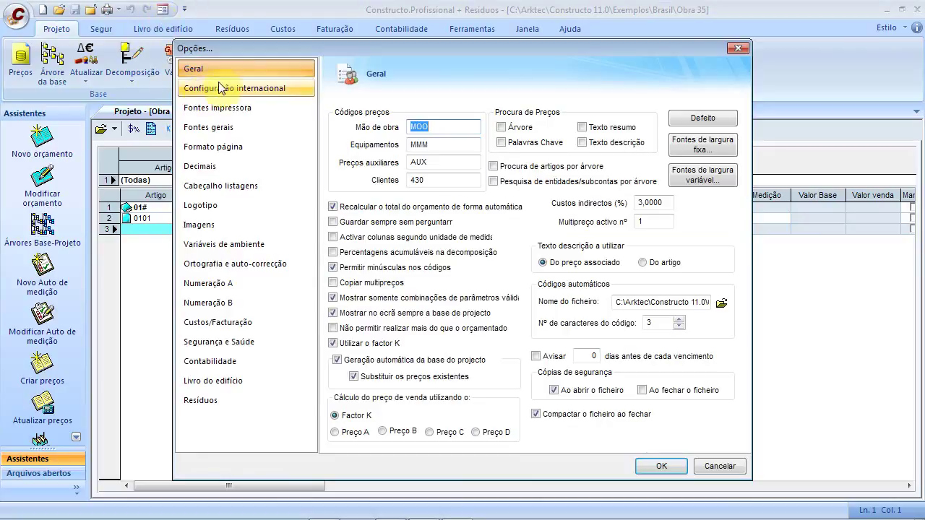
{"action": "left_click", "coordinate": [502, 128]}
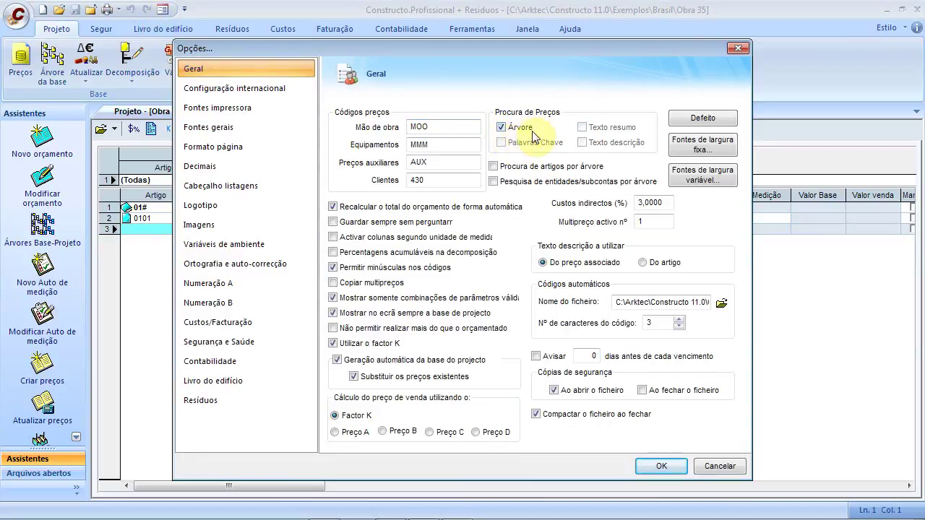
{"action": "left_click", "coordinate": [659, 467]}
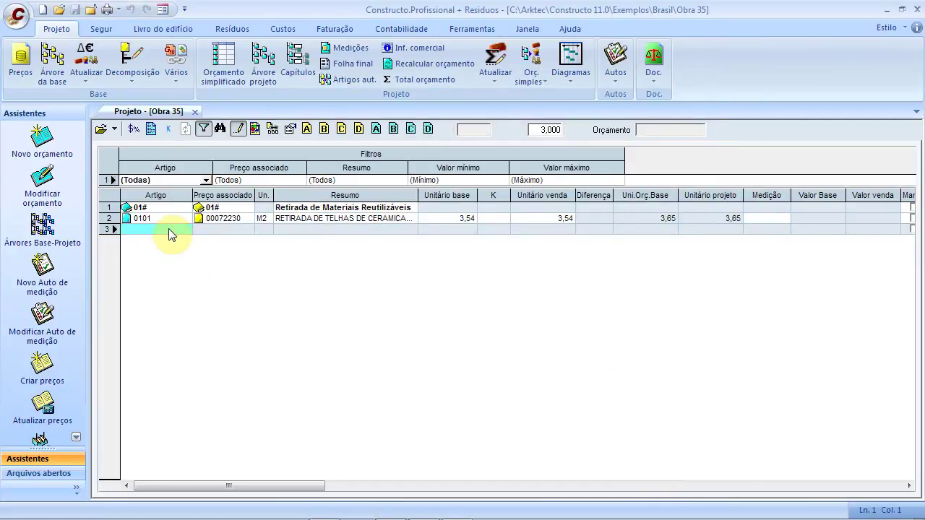
Step: Add article 0102 in the third budget row and open the SINAPI price tree for its associated price
{"action": "type", "text": "0102"}
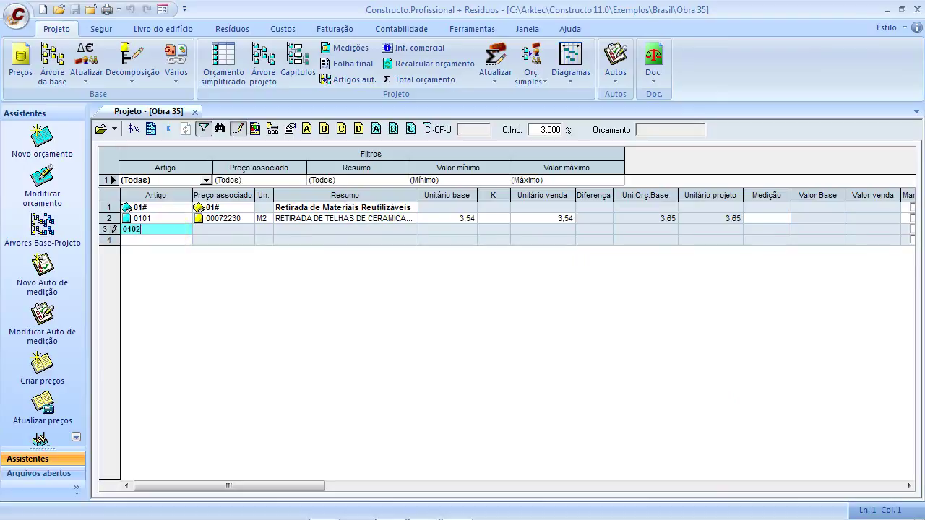
{"action": "left_click", "coordinate": [206, 231]}
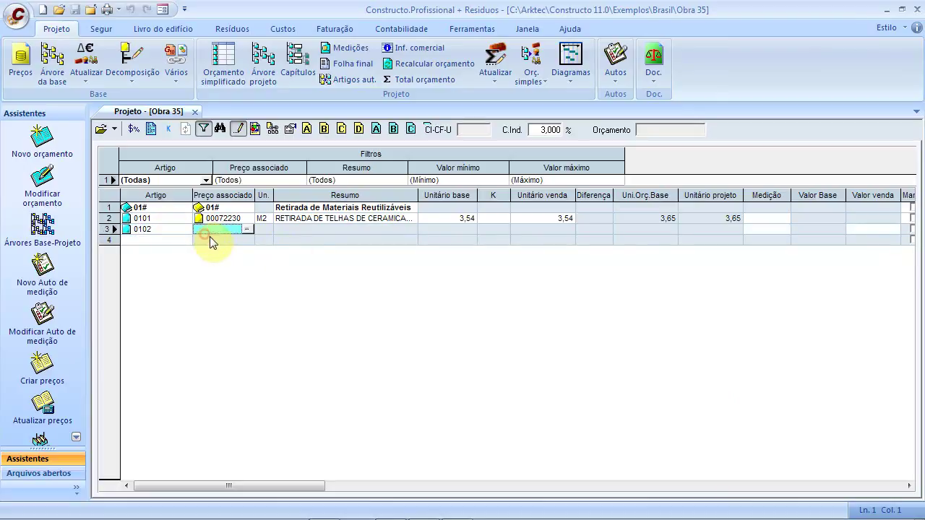
{"action": "left_click", "coordinate": [248, 229]}
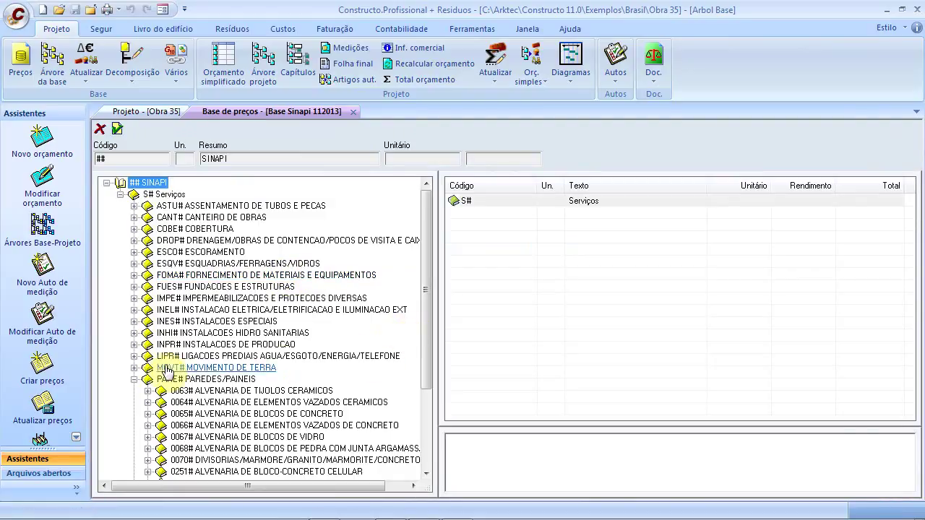
Step: Assign price 00072226, RETIRADA DE ESTRUTURA DE MADEIRA PONTALETEADA, from SERP# SERVICOS PRELIMINARES, 0014# DEMOLICOES/RETIRADAS to article 0102
{"action": "left_click", "coordinate": [133, 379]}
{"action": "scroll", "coordinate": [312, 340], "scroll_direction": "down", "scroll_amount": 1}
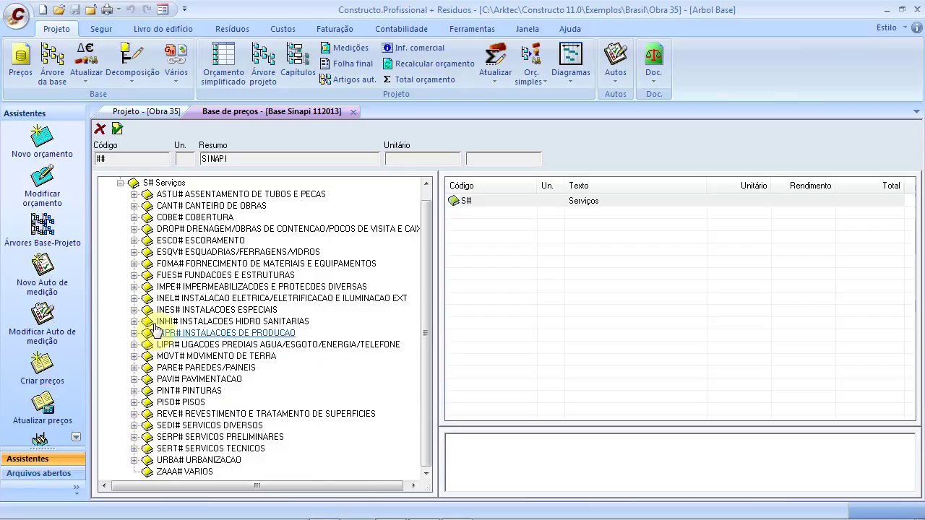
{"action": "left_click", "coordinate": [133, 437]}
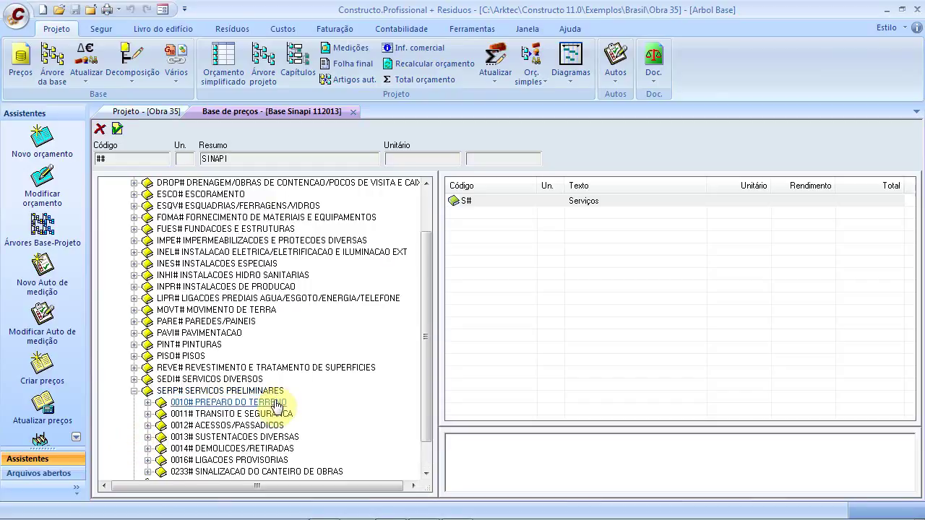
{"action": "left_click", "coordinate": [147, 449]}
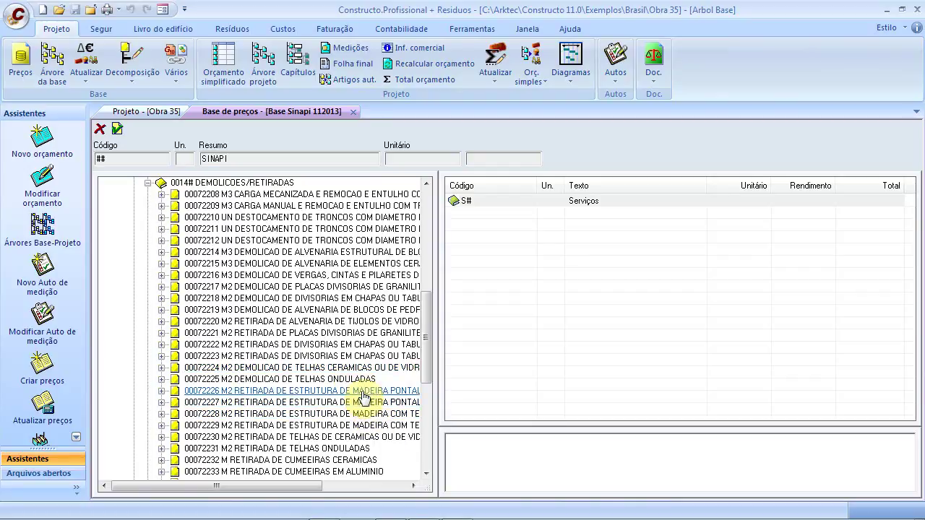
{"action": "left_click", "coordinate": [363, 395]}
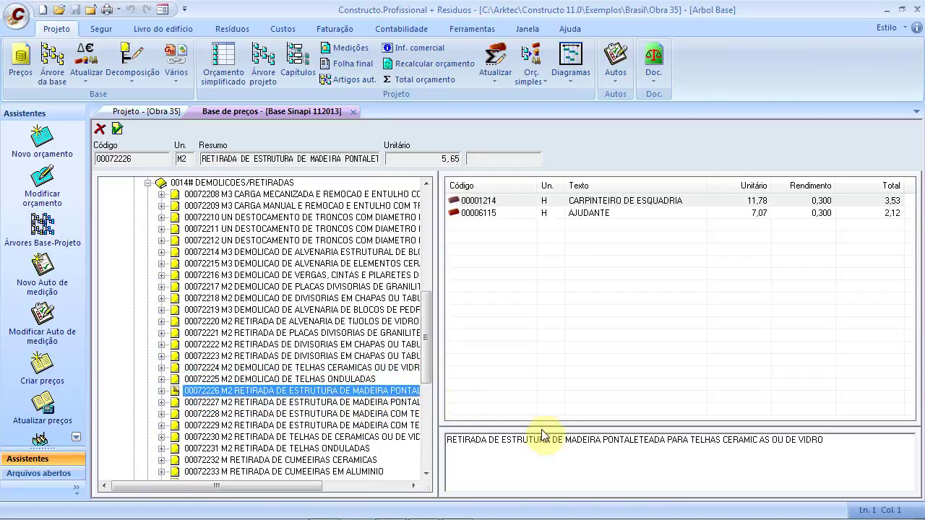
{"action": "left_click_drag", "start_coordinate": [677, 440], "coordinate": [839, 440]}
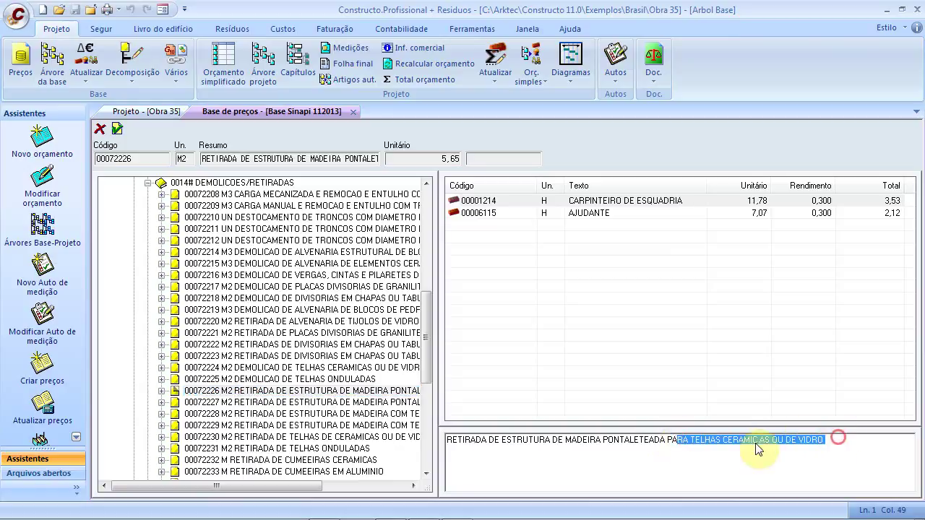
{"action": "left_click", "coordinate": [358, 393]}
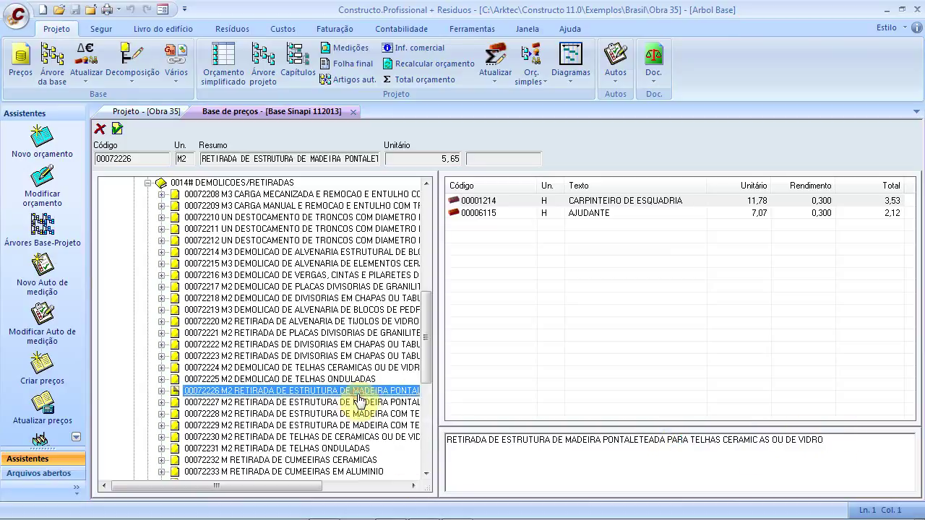
{"action": "left_click", "coordinate": [118, 129]}
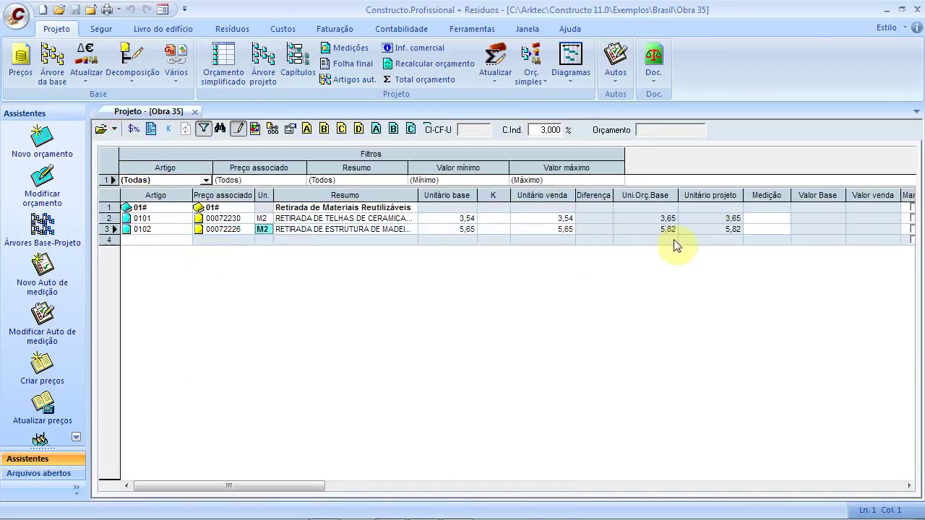
Step: Add article 0103 in the fourth budget row and assign it price 00072239, RETIRADA DE TACOS DE MADEIRA, from the SINAPI price tree
{"action": "left_click", "coordinate": [140, 241]}
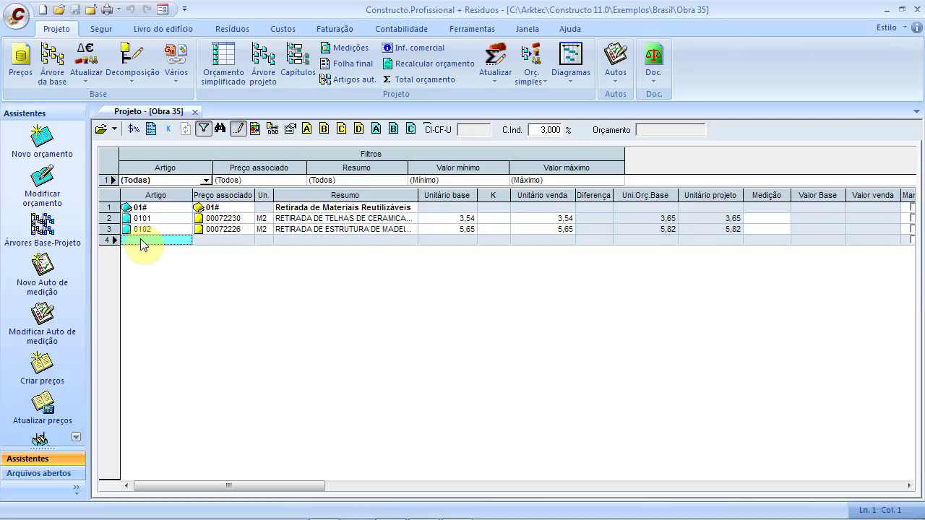
{"action": "type", "text": "0103"}
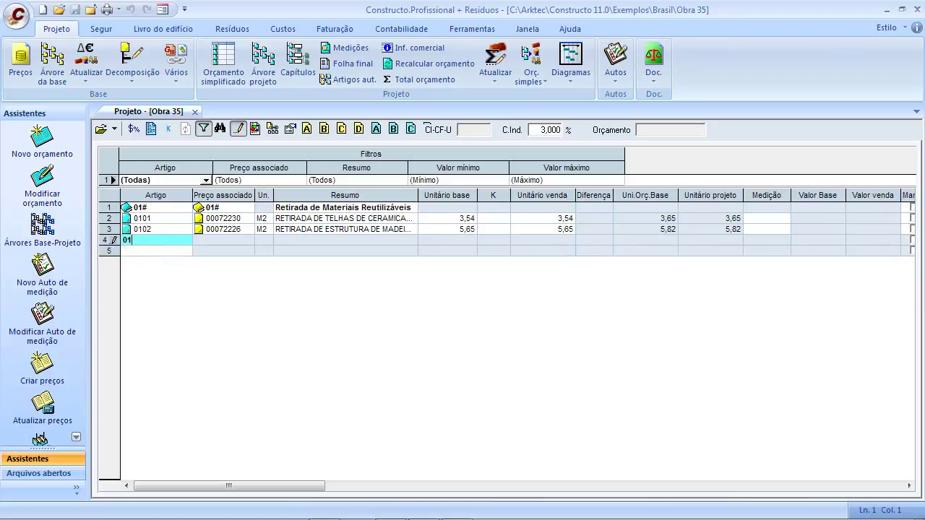
{"action": "left_click", "coordinate": [204, 239]}
{"action": "left_click", "coordinate": [247, 239]}
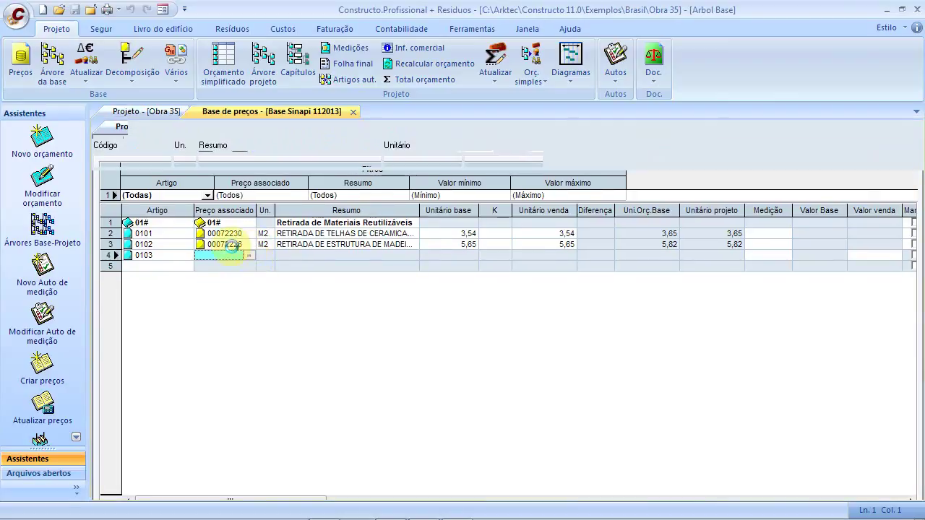
{"action": "left_click_drag", "start_coordinate": [424, 242], "coordinate": [428, 366]}
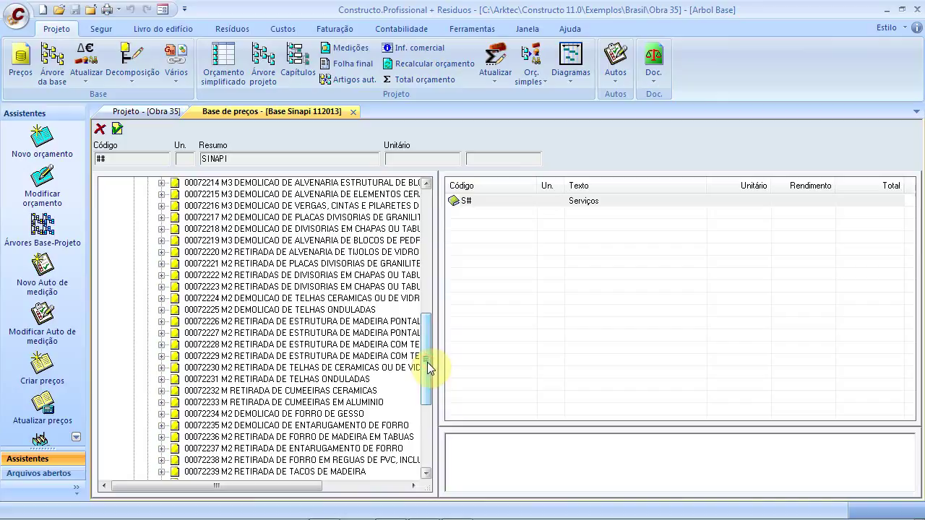
{"action": "left_click", "coordinate": [357, 472]}
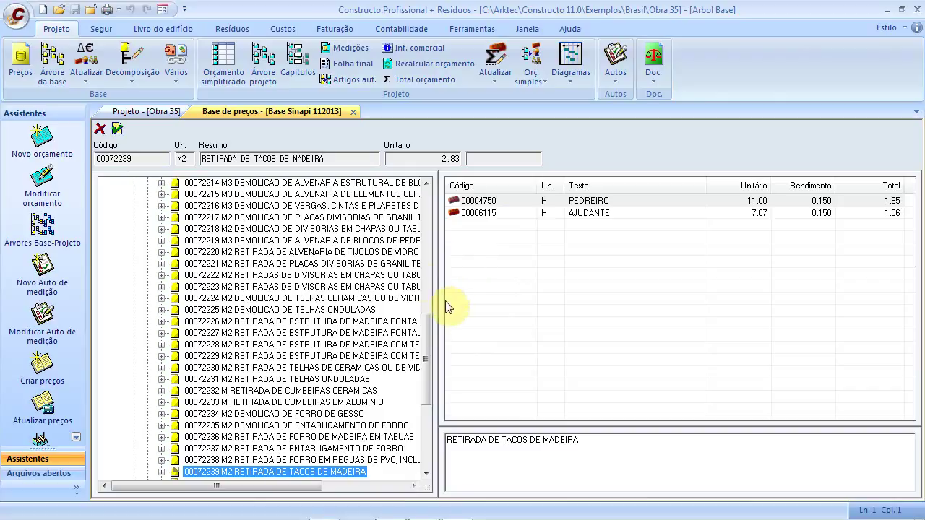
{"action": "left_click", "coordinate": [117, 129]}
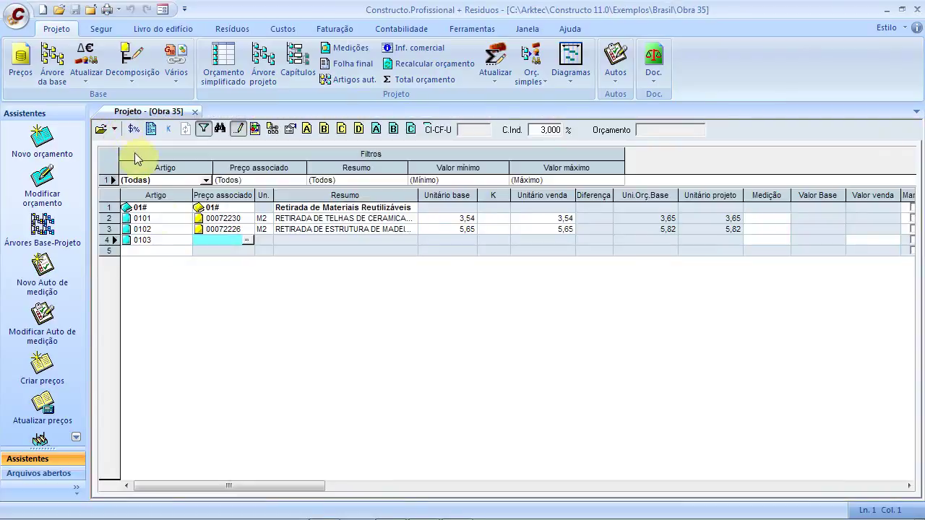
{"action": "left_click", "coordinate": [159, 252]}
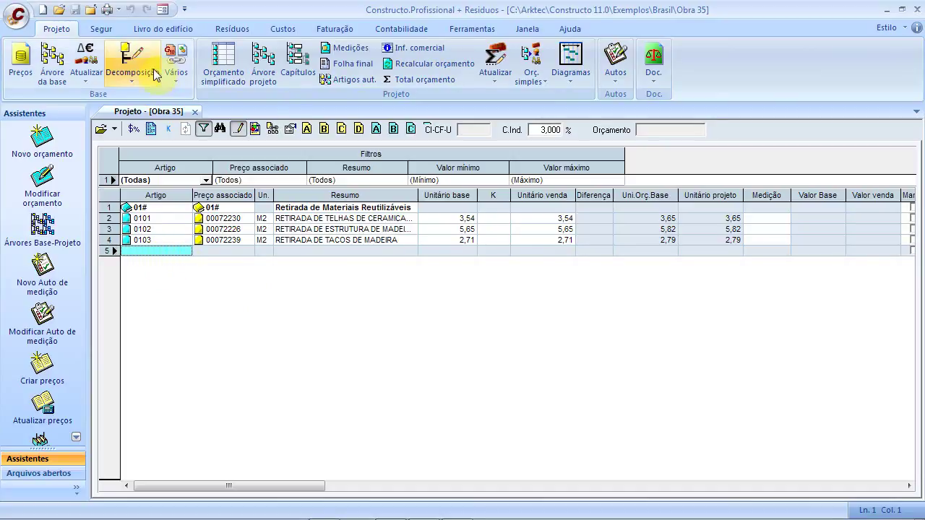
Step: Disable the Árvore option for price search in the general program options
{"action": "left_click", "coordinate": [160, 10]}
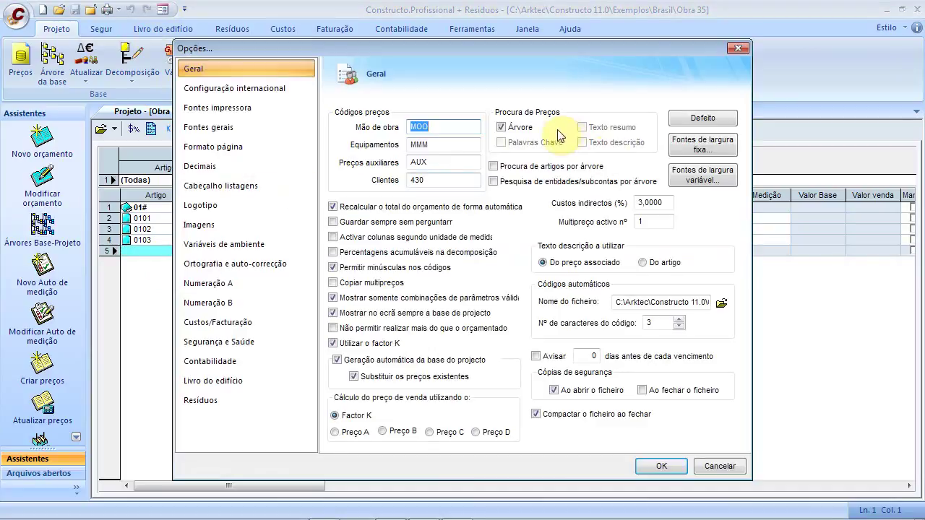
{"action": "left_click", "coordinate": [518, 129]}
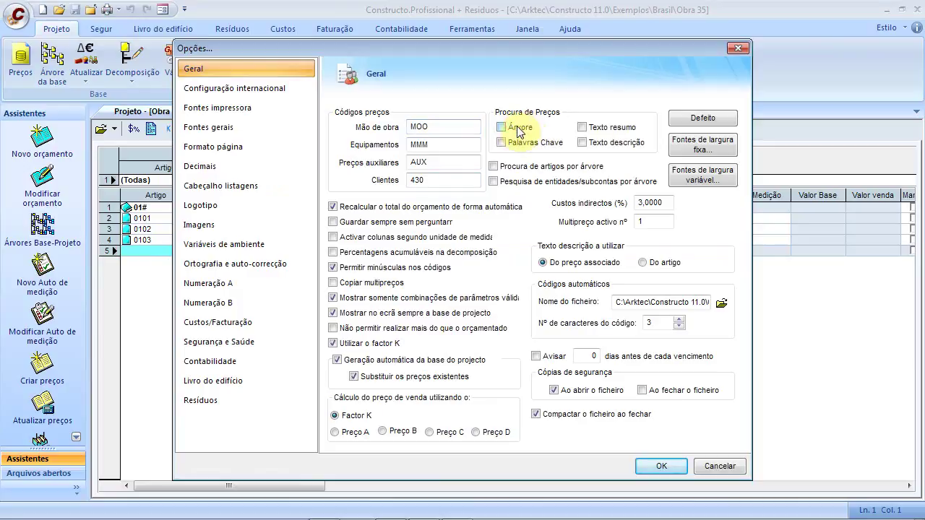
{"action": "left_click", "coordinate": [655, 467]}
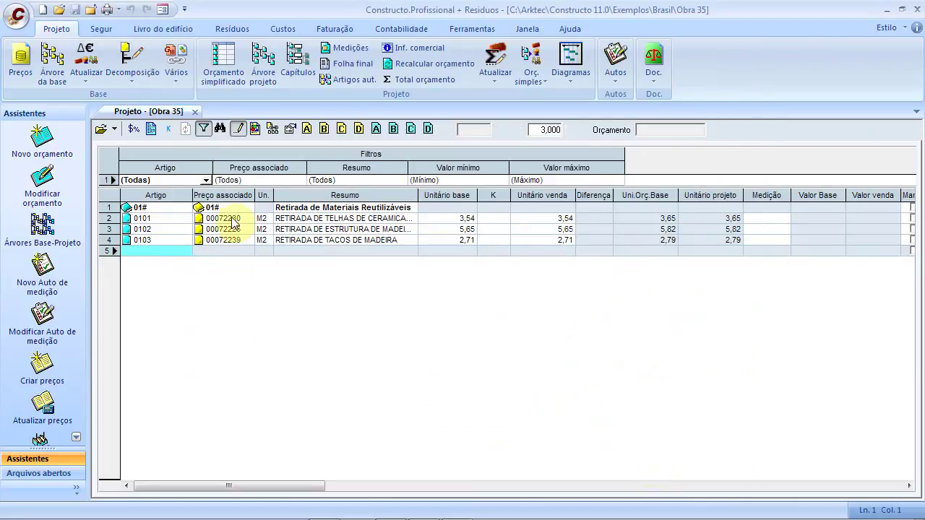
Step: Add chapter 02# in the fifth budget row with associated price 02# and summary Demolições
{"action": "left_click", "coordinate": [160, 252]}
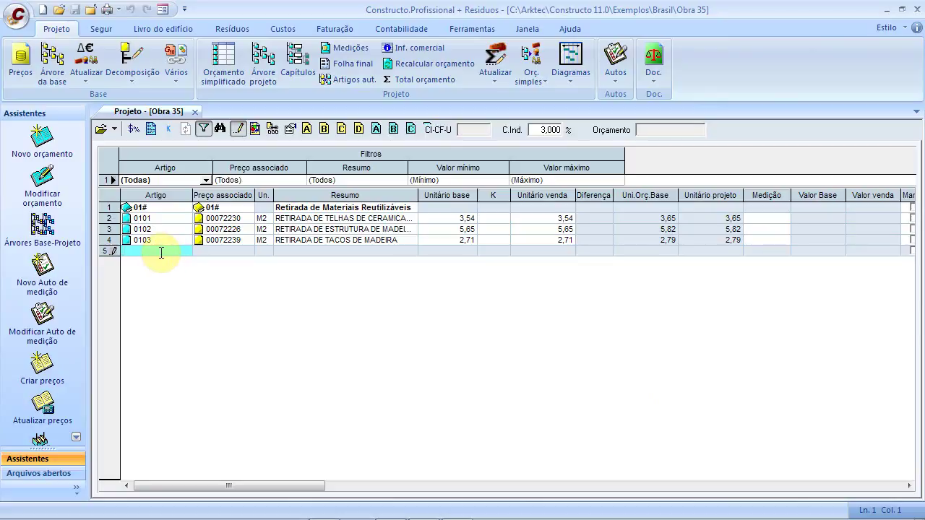
{"action": "type", "text": "02#"}
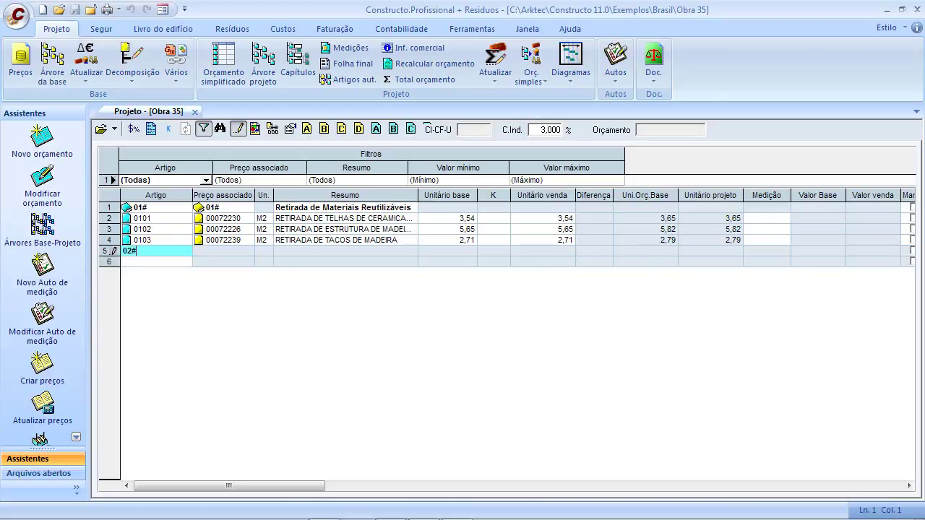
{"action": "left_click", "coordinate": [219, 252]}
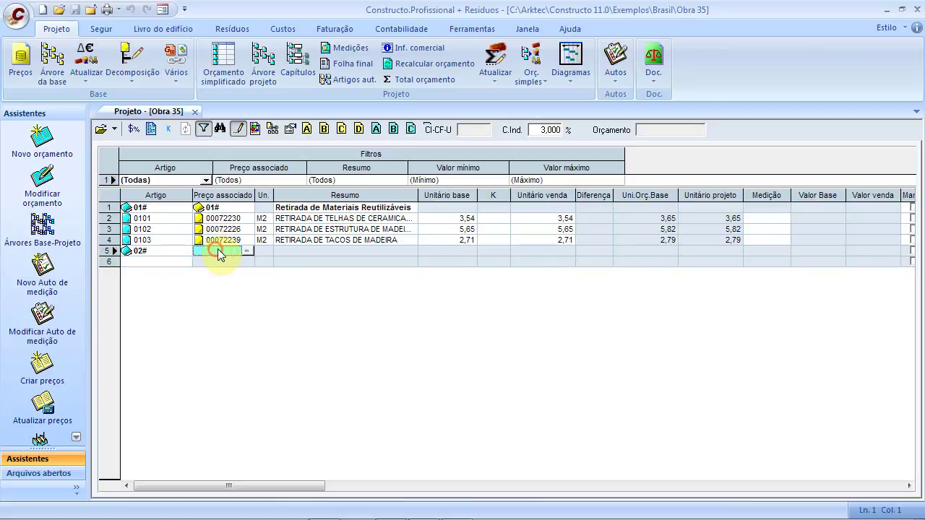
{"action": "type", "text": "02#"}
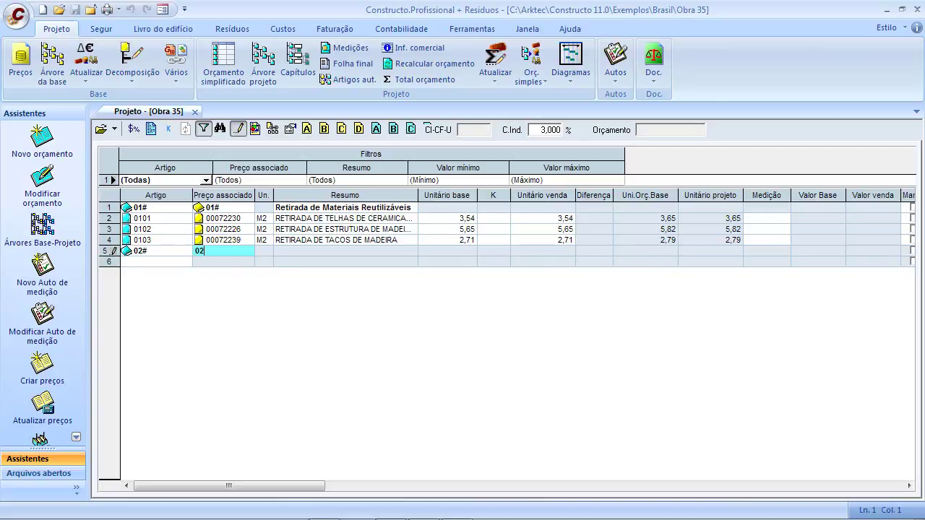
{"action": "left_click", "coordinate": [307, 255]}
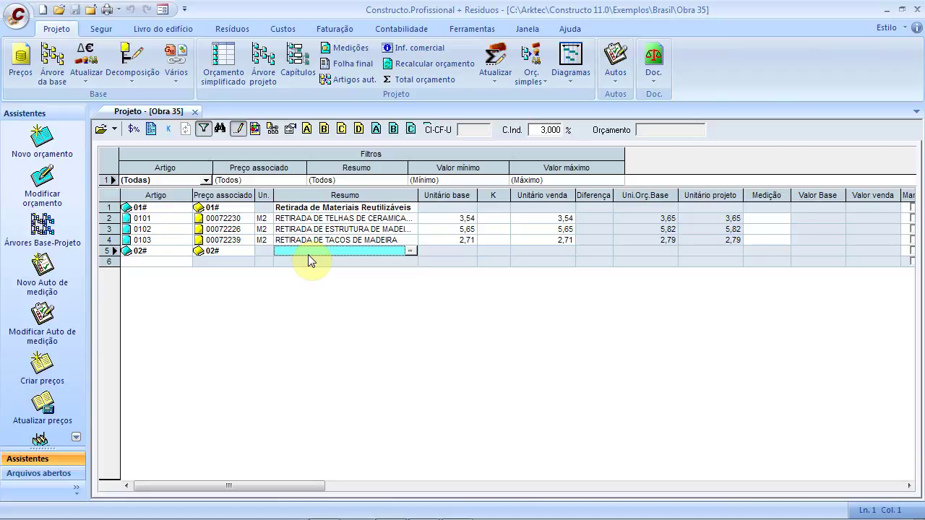
{"action": "type", "text": "Demolições"}
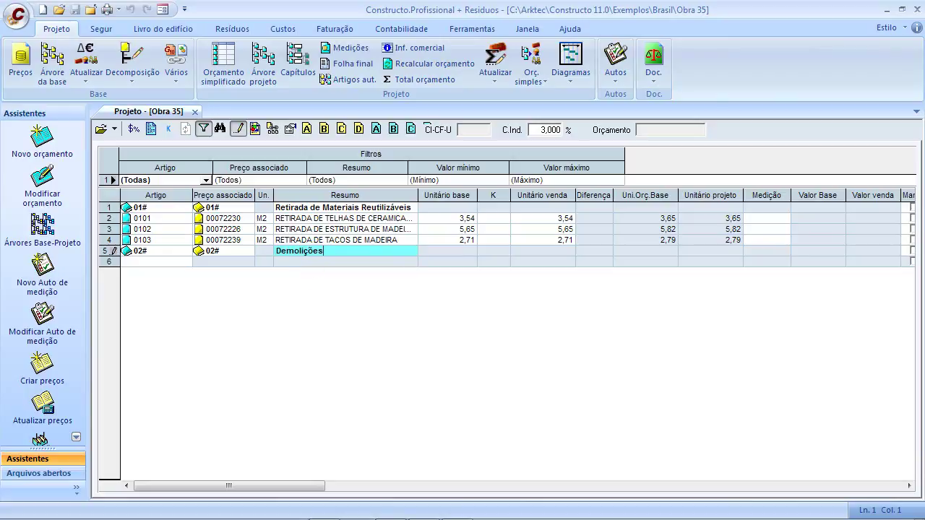
Step: Add article 0201 under Demolições, search price summaries for "Demoli" and assign price 00072214, DEMOLICAO DE ALVENARIA ESTRUTURAL DE BLOCOS VAZADOS DE CONCRETO
{"action": "left_click", "coordinate": [151, 261]}
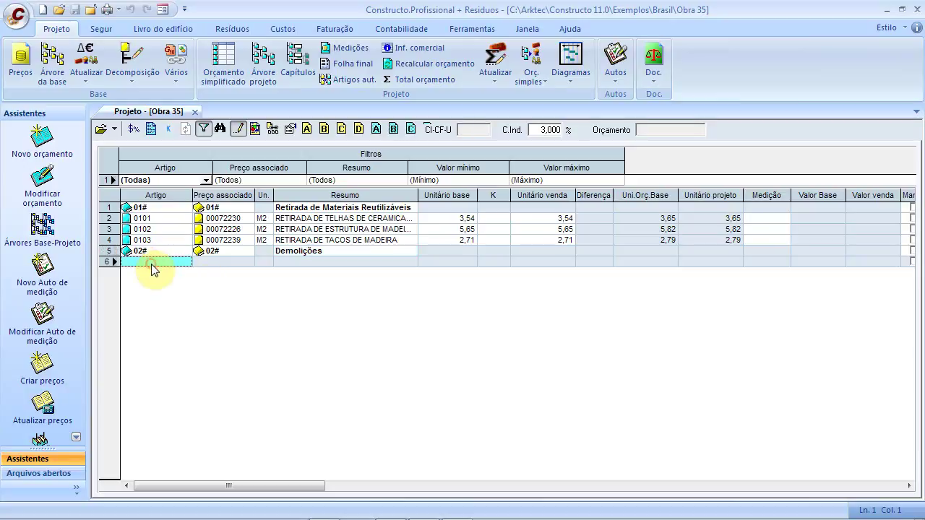
{"action": "type", "text": "0201"}
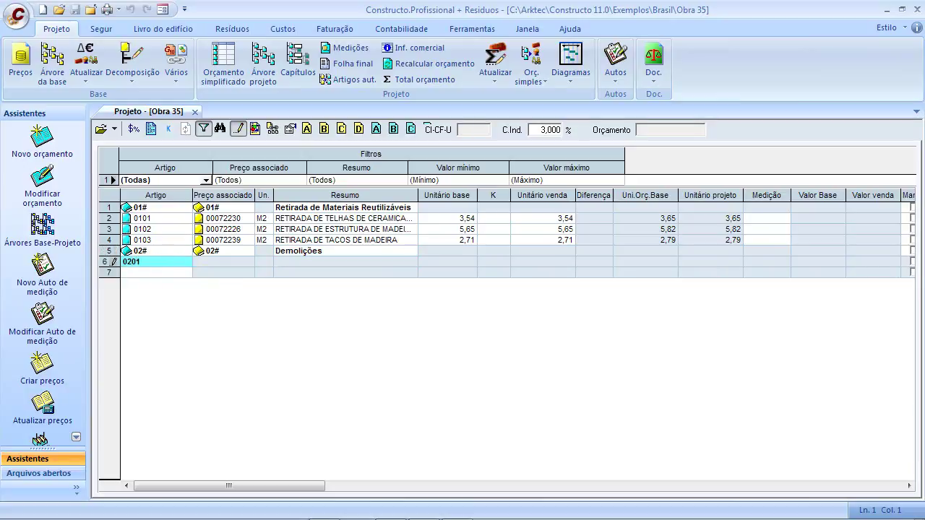
{"action": "left_click", "coordinate": [211, 266]}
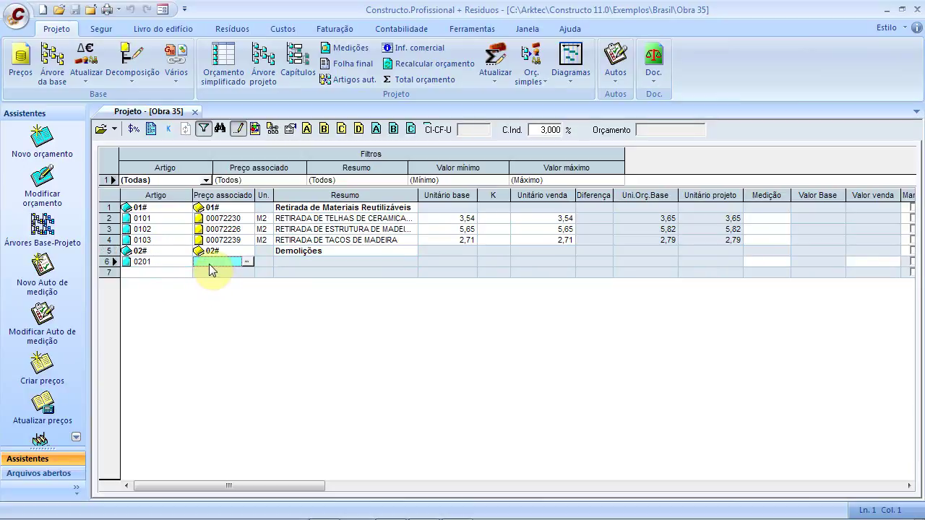
{"action": "left_click", "coordinate": [209, 267]}
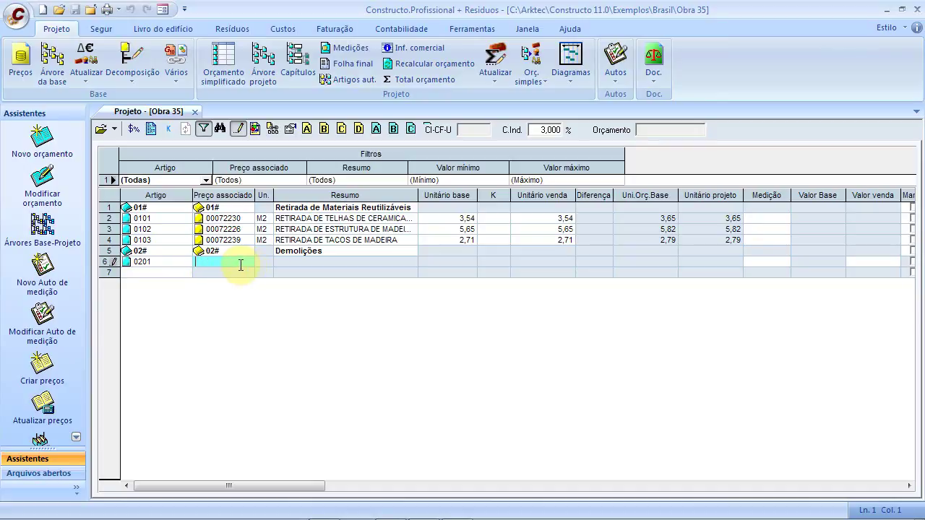
{"action": "double_click", "coordinate": [240, 265]}
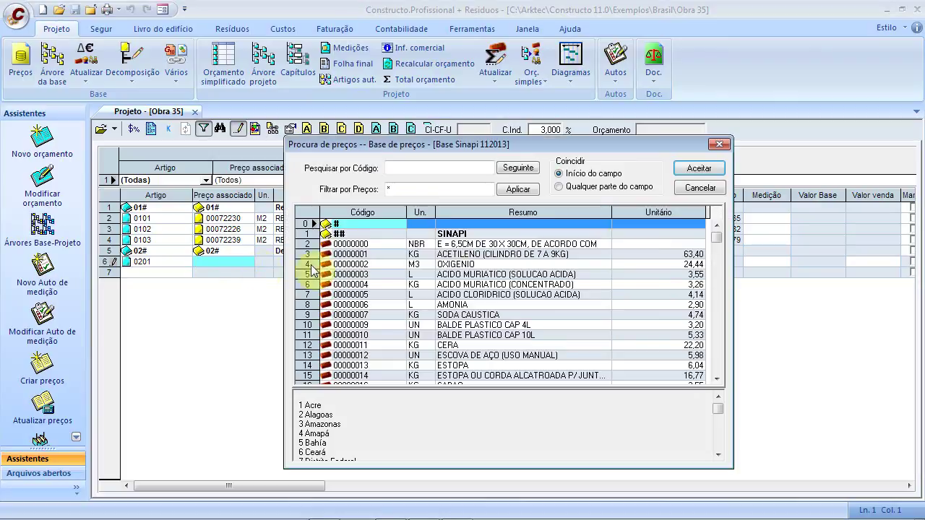
{"action": "left_click", "coordinate": [452, 254]}
{"action": "left_click", "coordinate": [426, 167]}
{"action": "type", "text": "Demoli"}
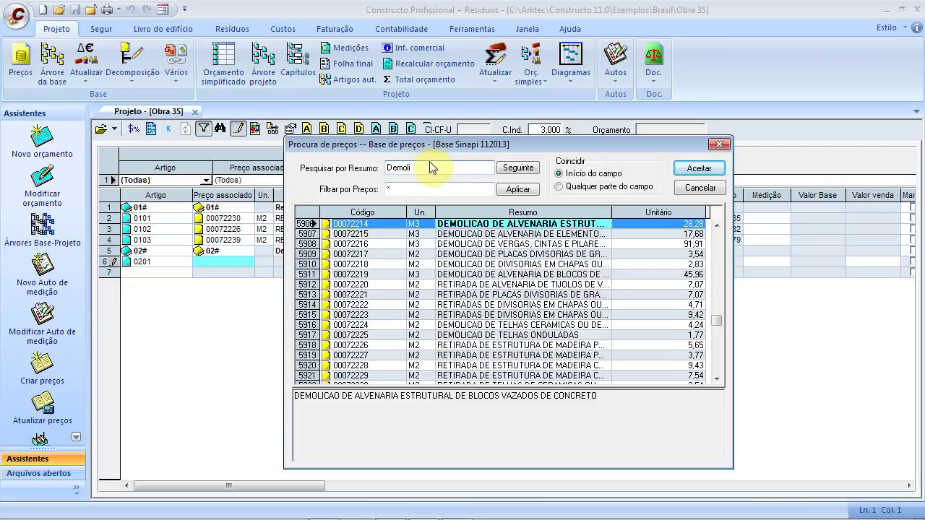
{"action": "left_click", "coordinate": [542, 224]}
{"action": "left_click", "coordinate": [698, 168]}
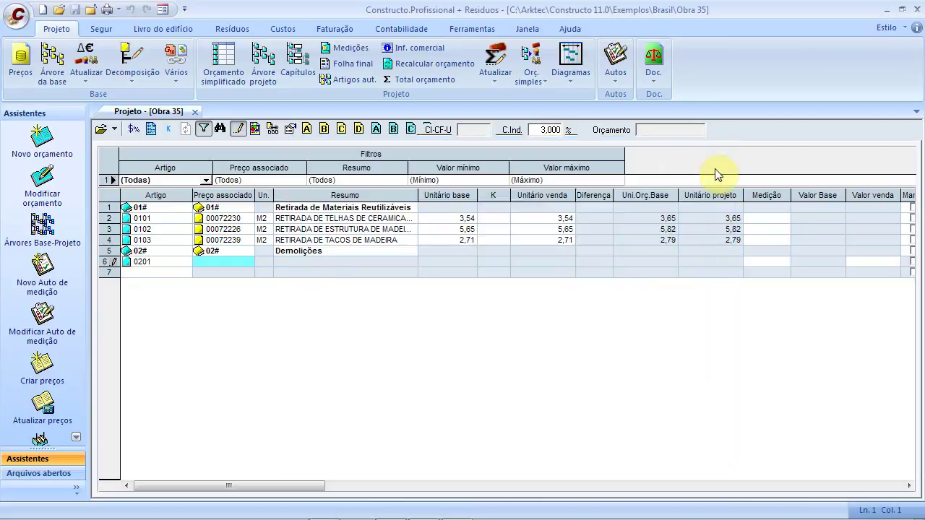
Step: Add article 0202, search price summaries for "Carga" and assign price 00072209, CARGA MANUAL E REMOCAO E ENTULHO
{"action": "left_click", "coordinate": [152, 273]}
{"action": "type", "text": "0202"}
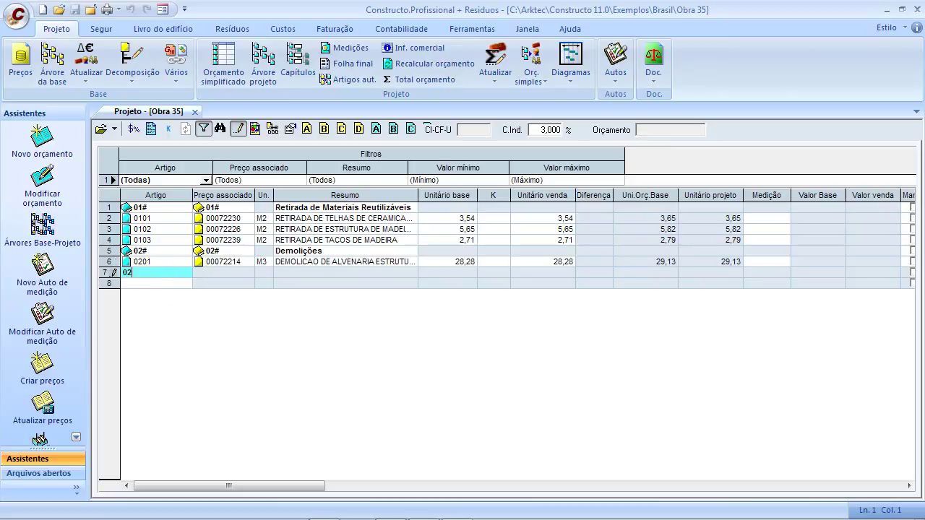
{"action": "left_click", "coordinate": [212, 272]}
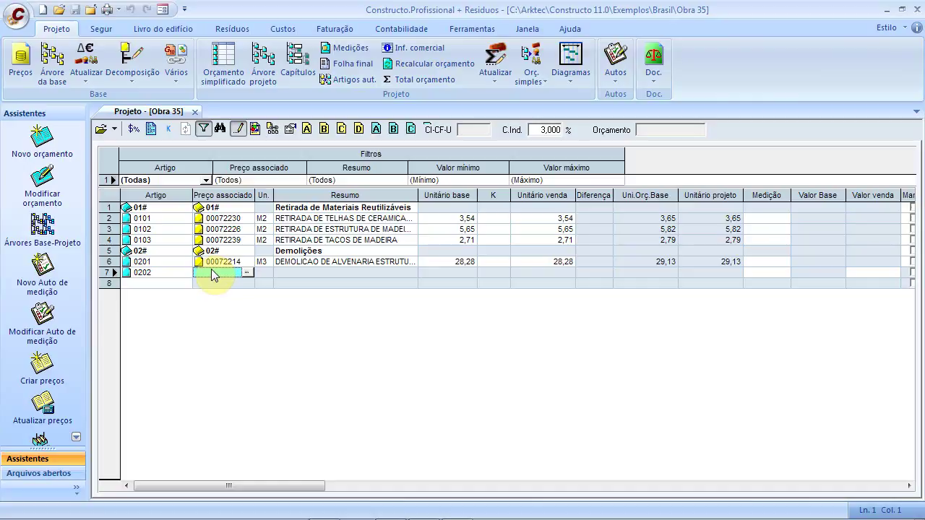
{"action": "left_click", "coordinate": [247, 273]}
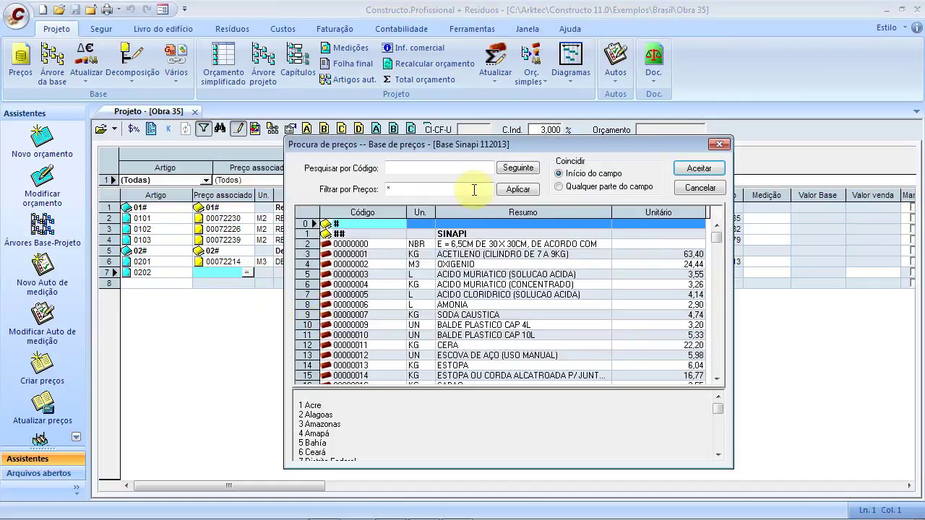
{"action": "left_click", "coordinate": [473, 255]}
{"action": "left_click", "coordinate": [437, 167]}
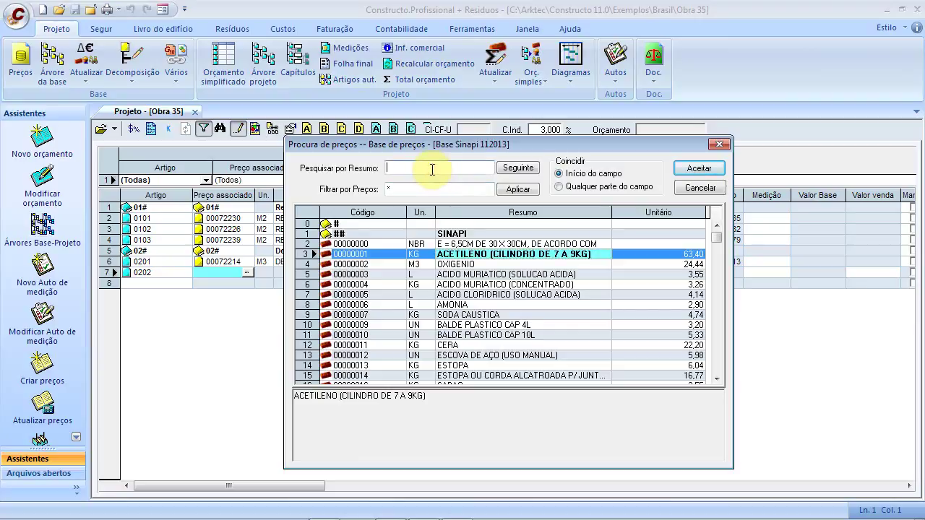
{"action": "type", "text": "Carga"}
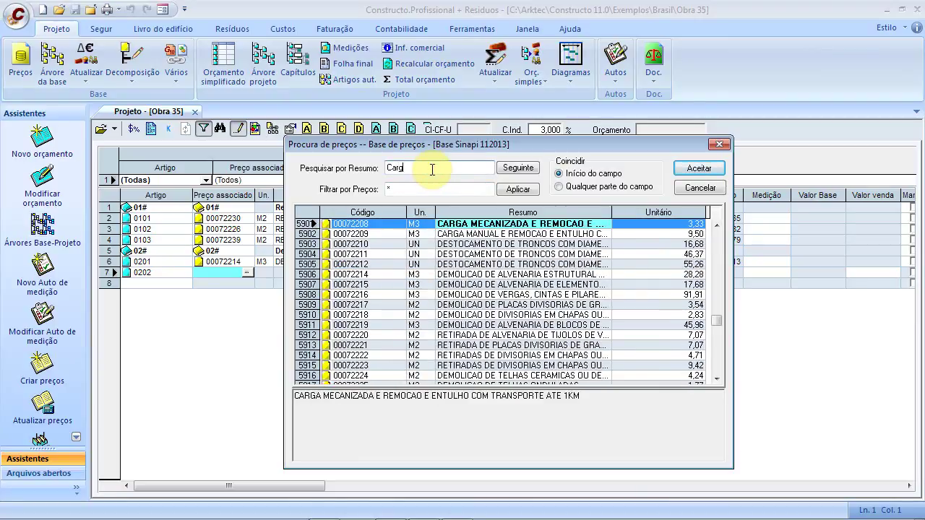
{"action": "left_click", "coordinate": [529, 235]}
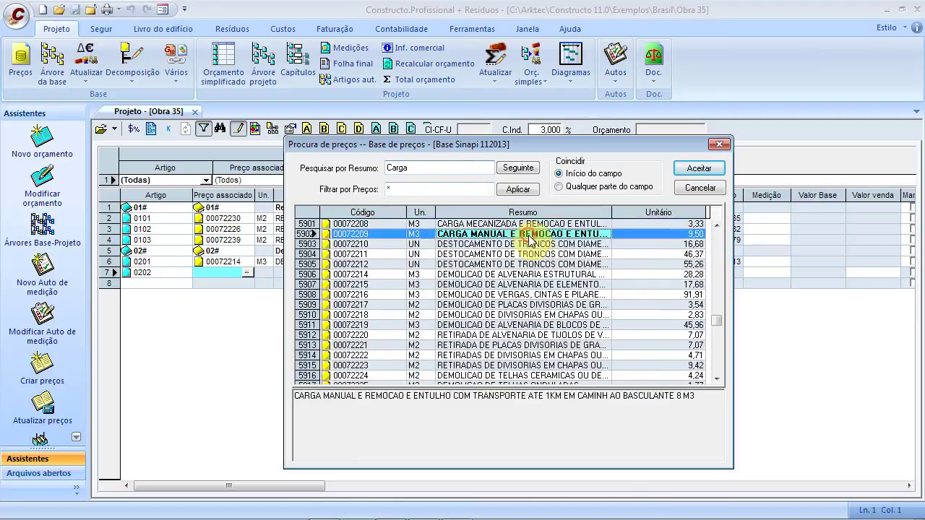
{"action": "left_click", "coordinate": [685, 170]}
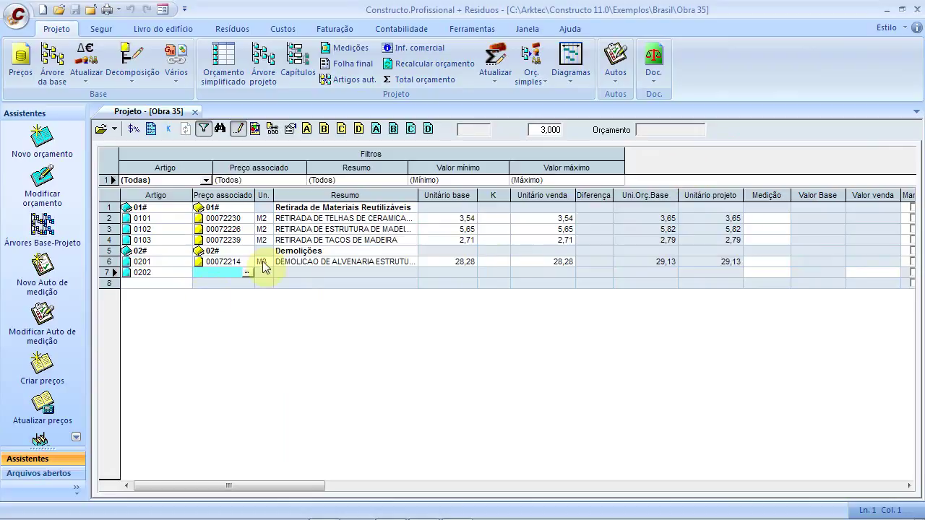
Step: Add article 0203, search price summaries for "Transporte de En" and assign price 00072900, TRANSPORTE DE ENTULHO COM CAMINHAO BASCULANTE 6 M3, DMT 0,5 A 1,0 KM
{"action": "left_click", "coordinate": [156, 284]}
{"action": "type", "text": "0203"}
{"action": "left_click", "coordinate": [202, 284]}
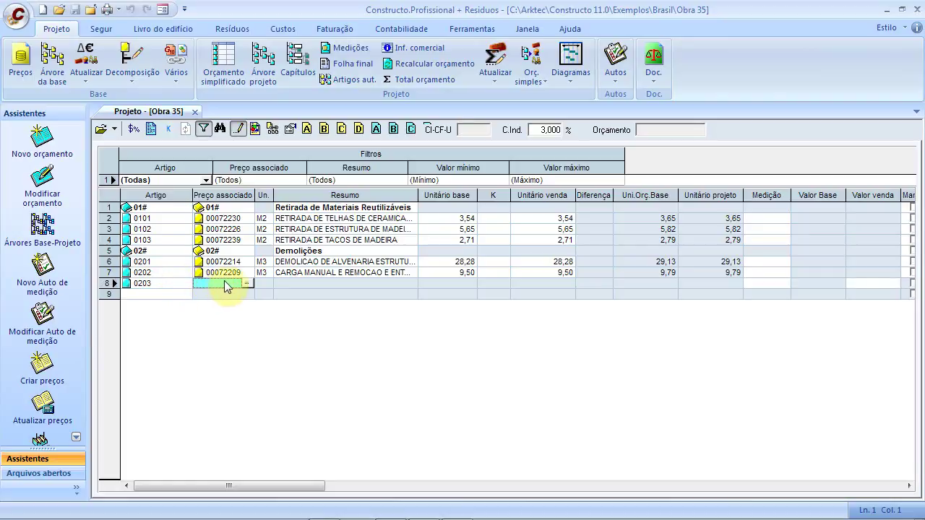
{"action": "left_click", "coordinate": [246, 284]}
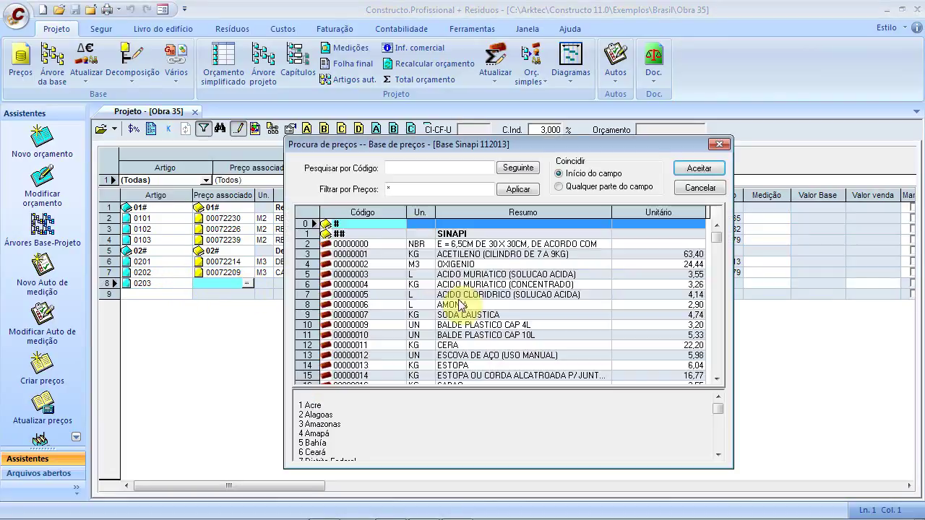
{"action": "left_click", "coordinate": [470, 294]}
{"action": "left_click", "coordinate": [460, 164]}
{"action": "type", "text": "Transporte"}
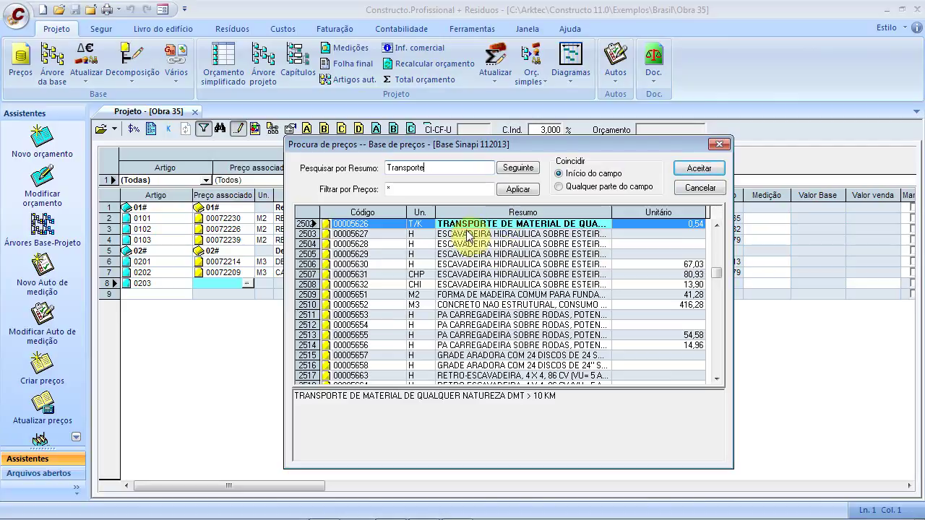
{"action": "type", "text": "de En"}
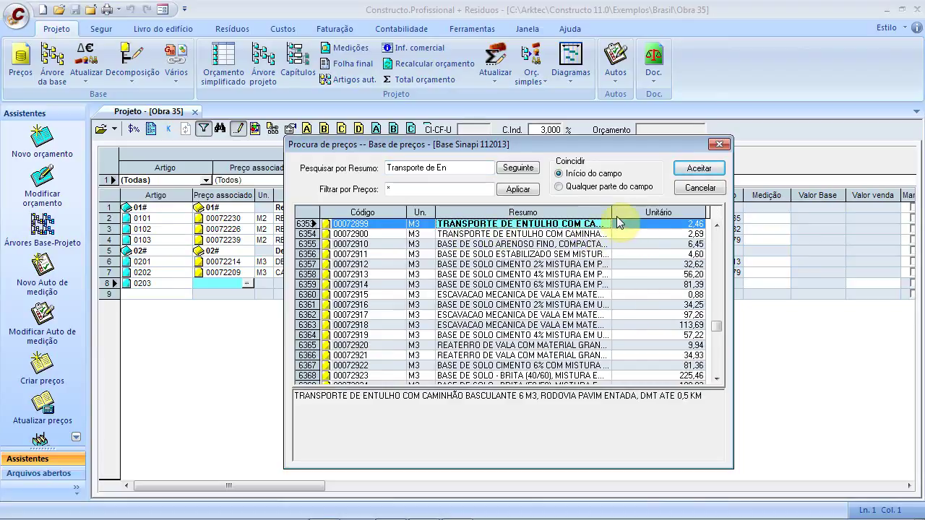
{"action": "left_click", "coordinate": [581, 235]}
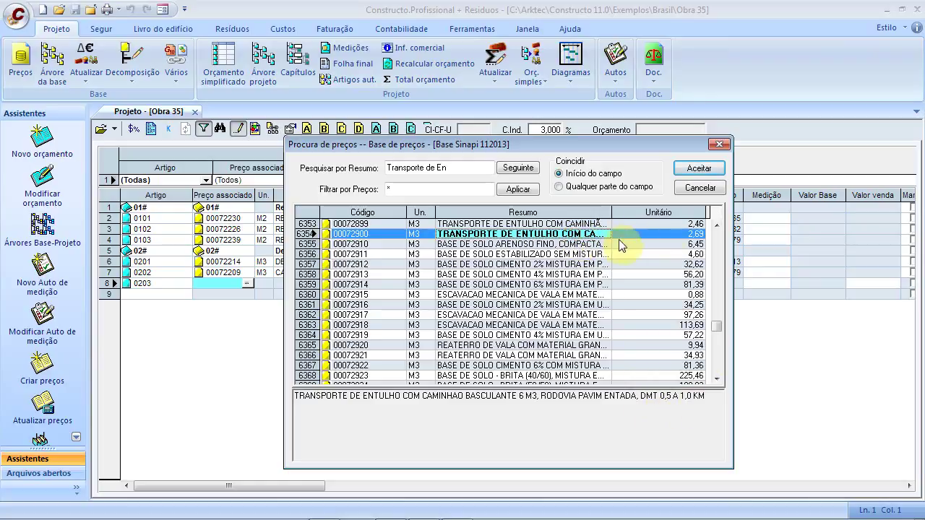
{"action": "left_click", "coordinate": [699, 171]}
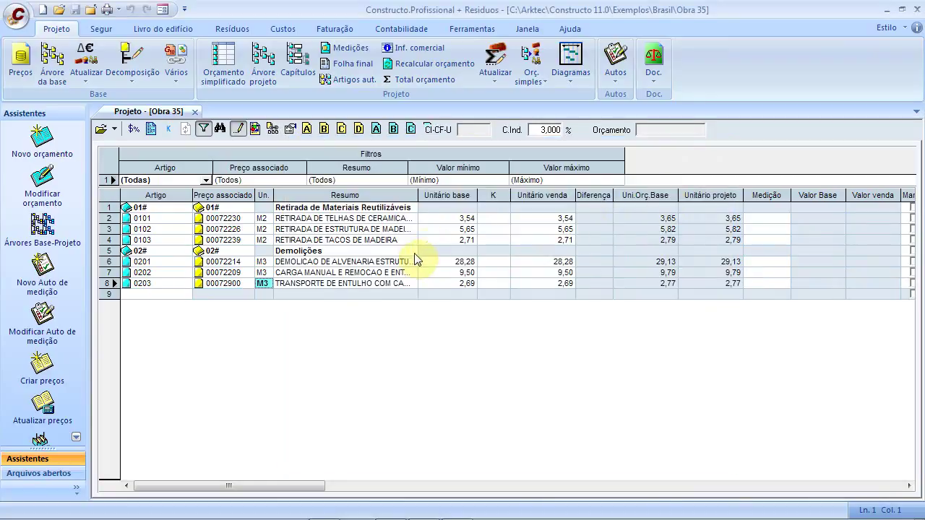
Step: Add chapter 03# in the ninth budget row with associated price 03# and summary Embasamentos
{"action": "left_click", "coordinate": [159, 294]}
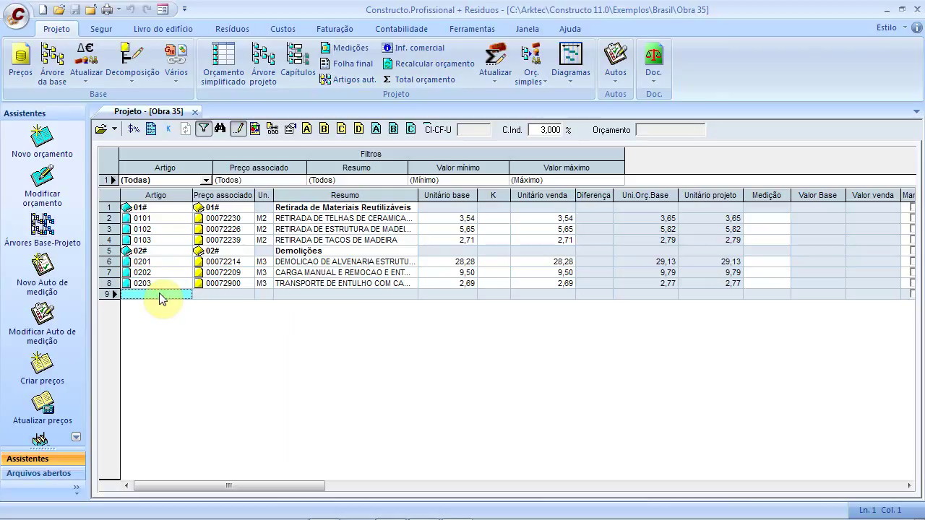
{"action": "type", "text": "03#"}
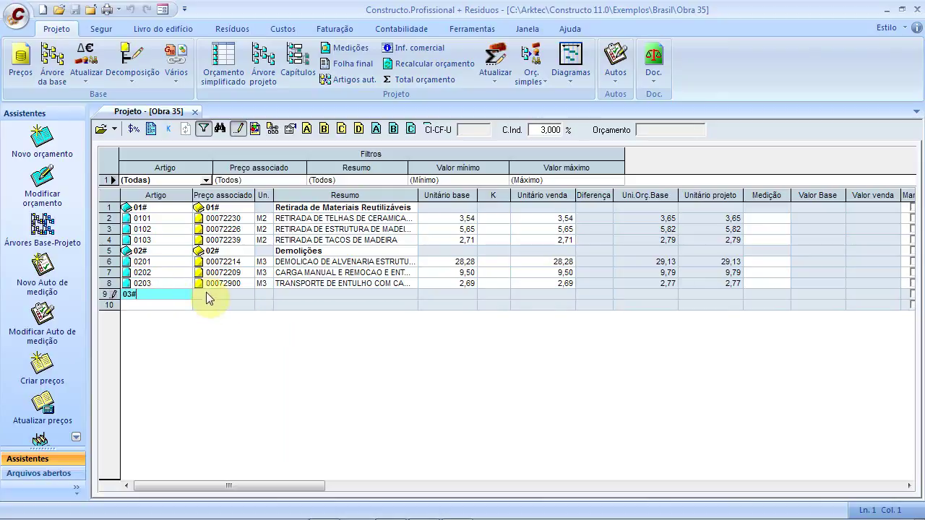
{"action": "left_click", "coordinate": [207, 294]}
{"action": "type", "text": "03#"}
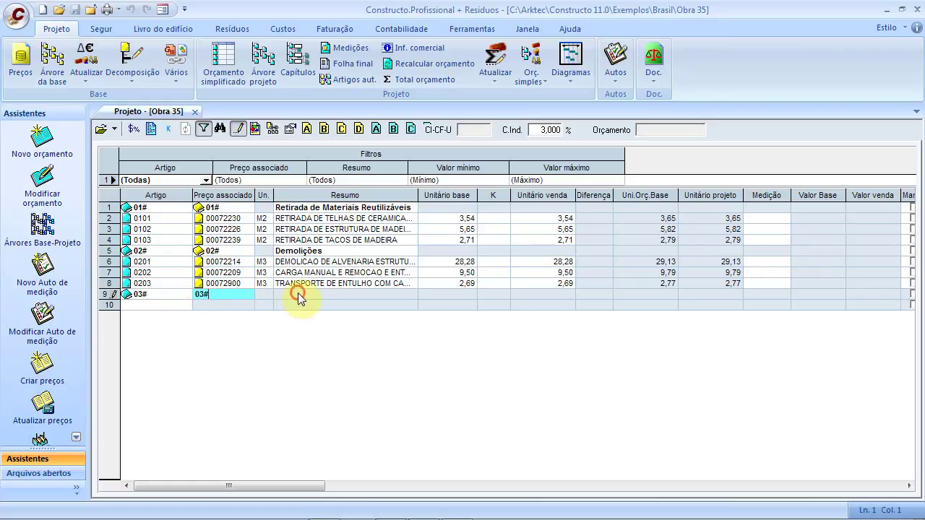
{"action": "left_click", "coordinate": [298, 293]}
{"action": "type", "text": "Embasamentos"}
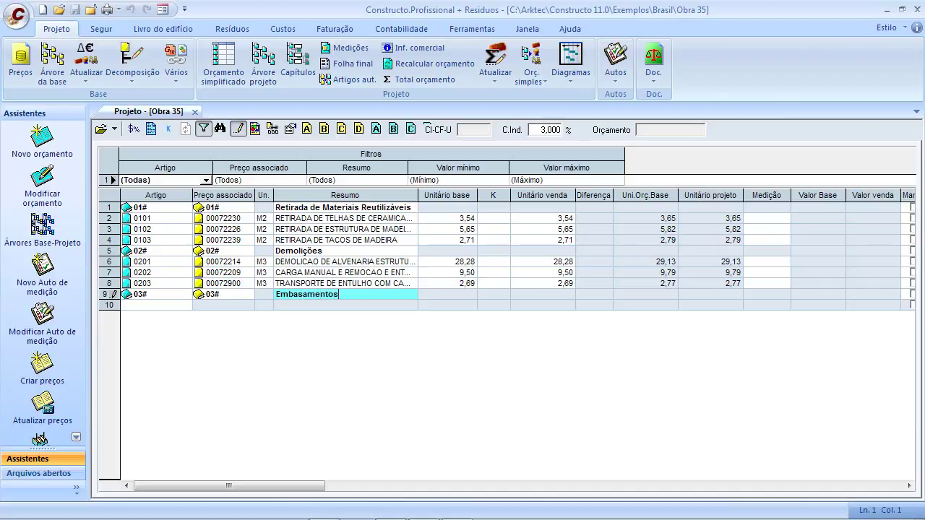
Step: Add article 0301 under Embasamentos, search price summaries for "Limpeza Me" and assign price 00073672, LIMPEZA MECANIZADA DE TERRENO
{"action": "left_click", "coordinate": [141, 305]}
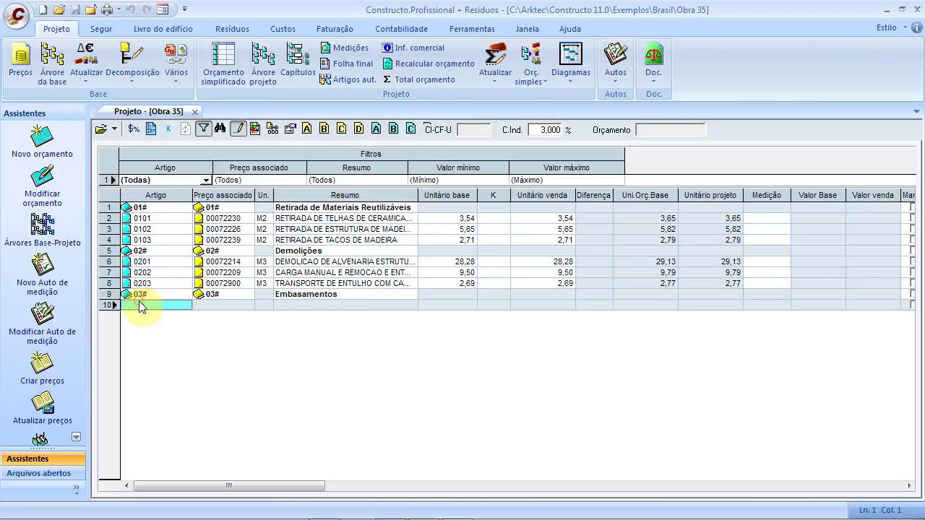
{"action": "type", "text": "0301"}
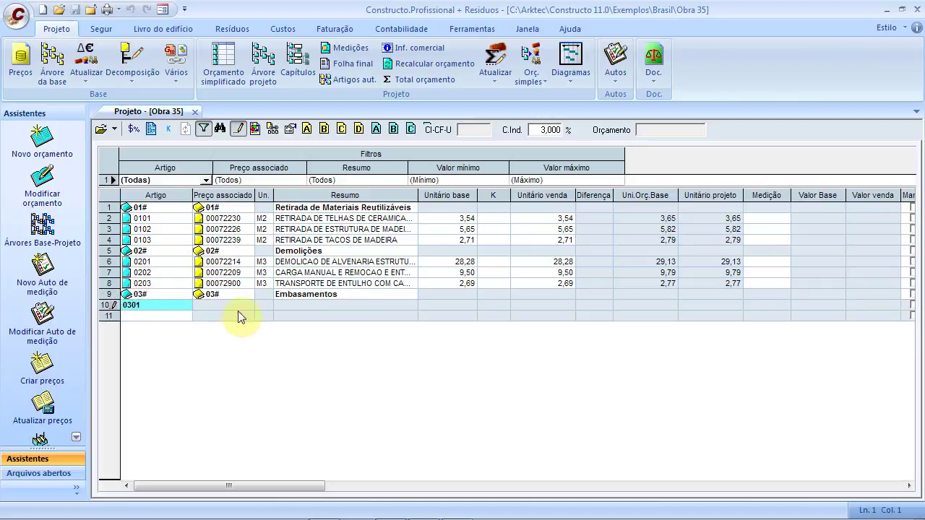
{"action": "left_click", "coordinate": [230, 303]}
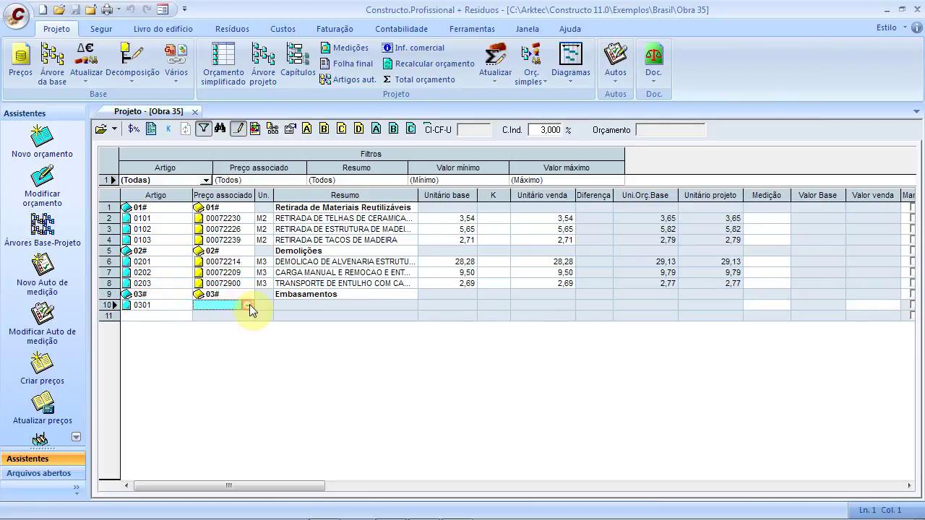
{"action": "left_click", "coordinate": [248, 306]}
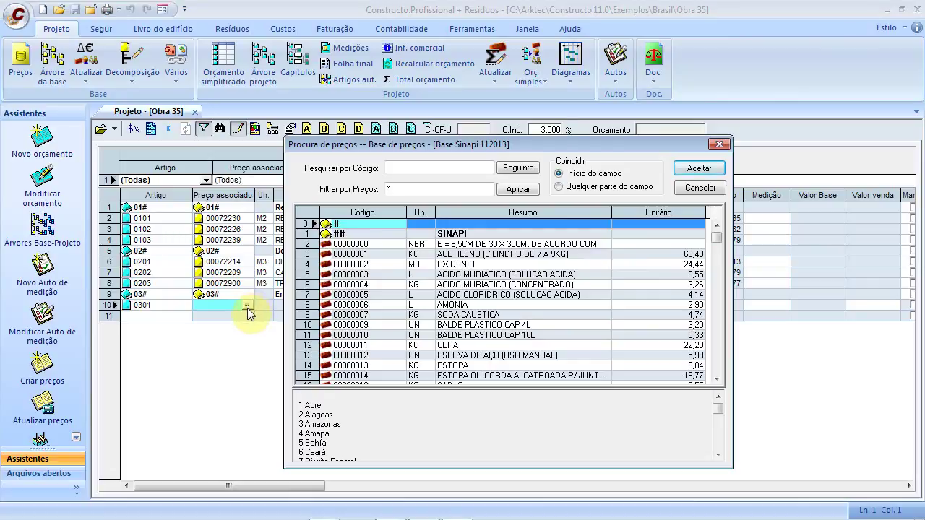
{"action": "left_click", "coordinate": [392, 167]}
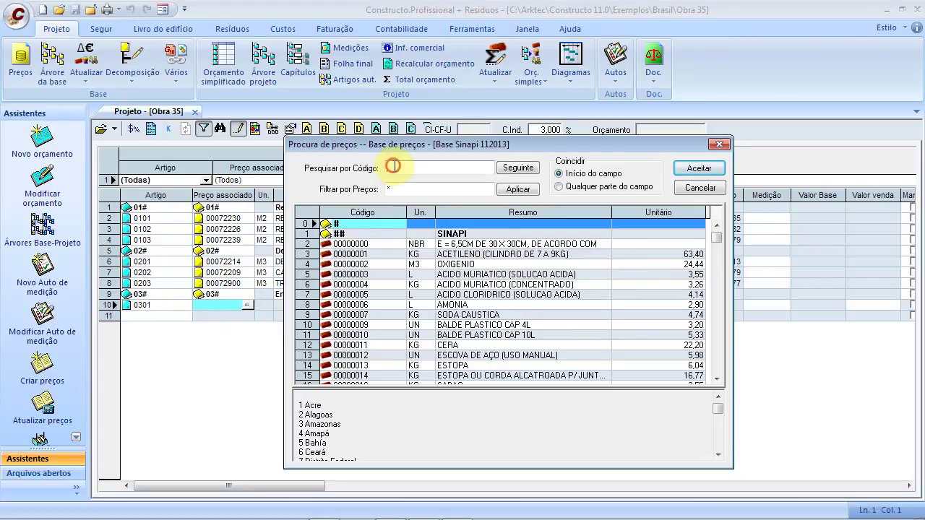
{"action": "left_click", "coordinate": [474, 254]}
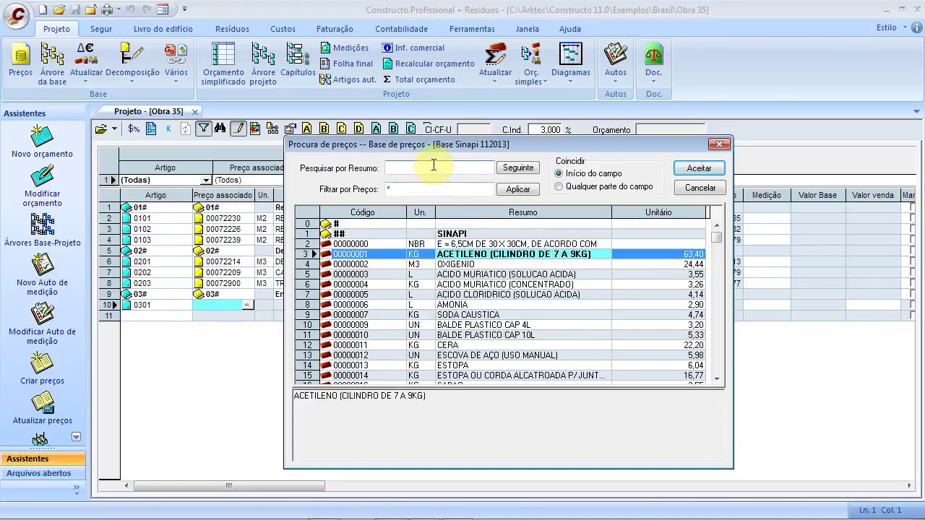
{"action": "type", "text": "Limpe"}
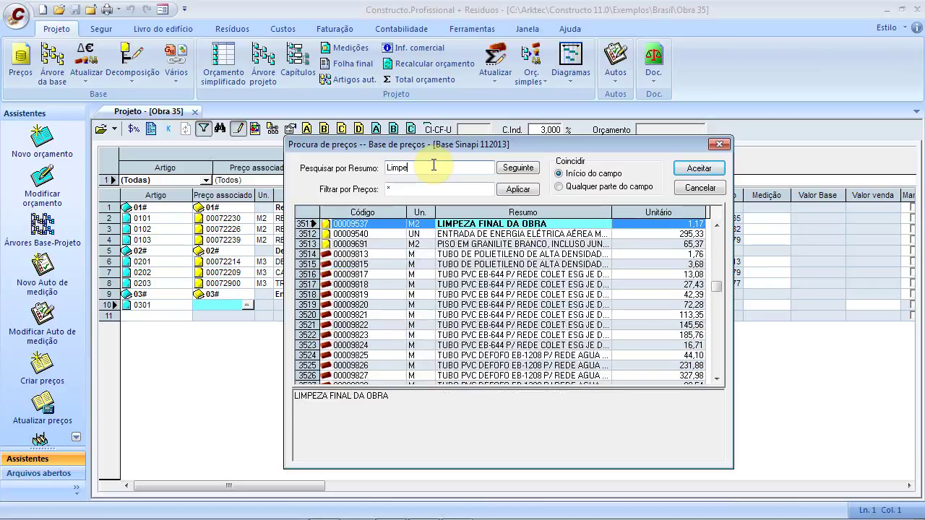
{"action": "type", "text": "za Me"}
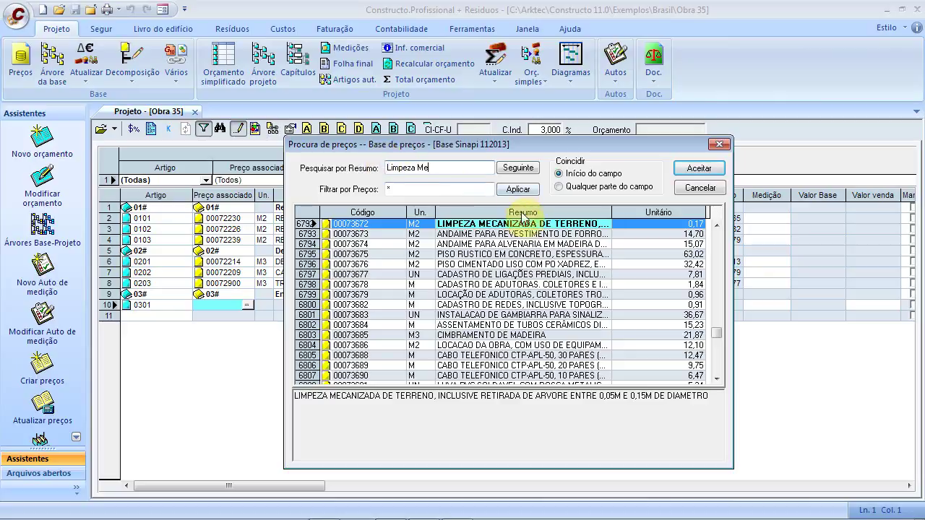
{"action": "left_click", "coordinate": [690, 170]}
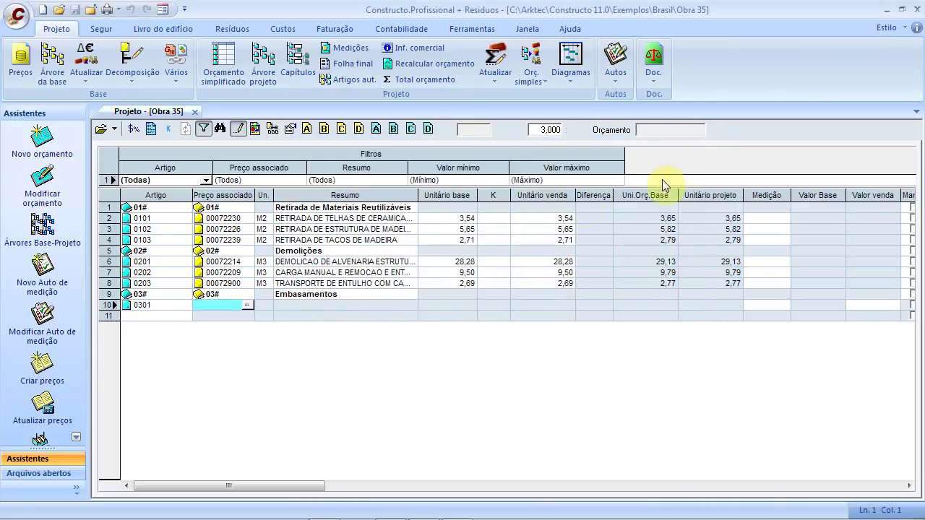
{"action": "left_click", "coordinate": [145, 318]}
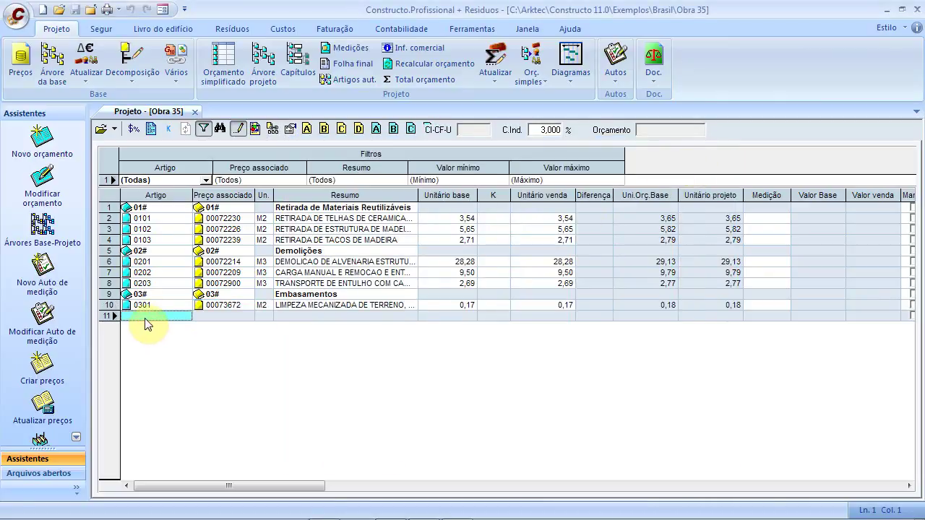
Step: Enable the Árvore option for price search in the general program options
{"action": "left_click", "coordinate": [163, 10]}
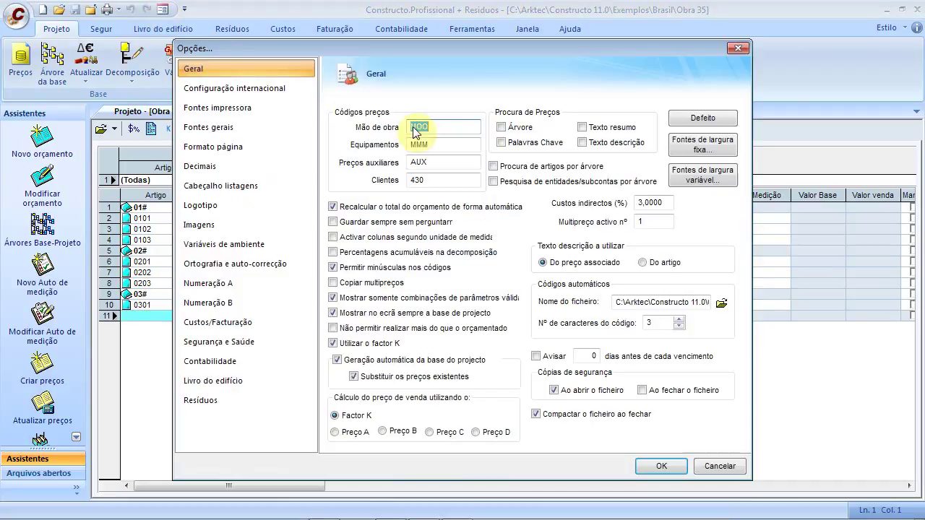
{"action": "left_click", "coordinate": [515, 127]}
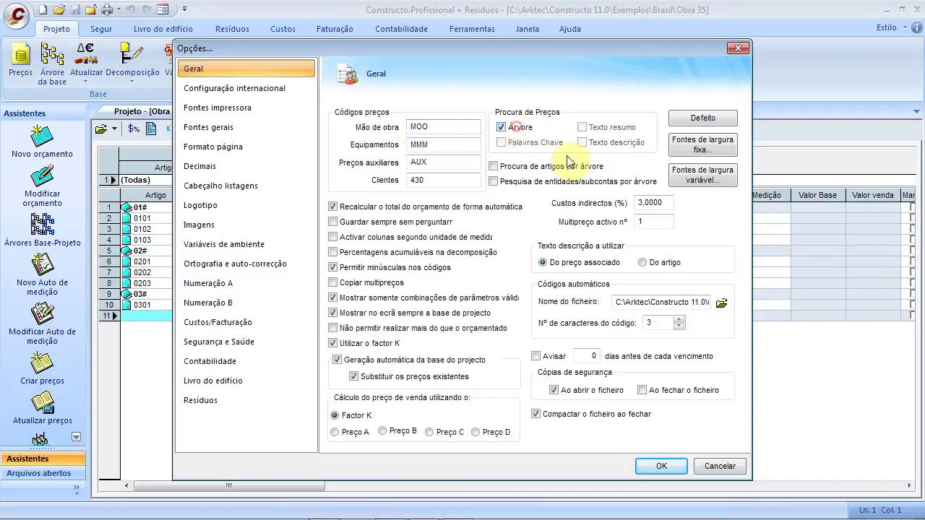
{"action": "left_click", "coordinate": [671, 466]}
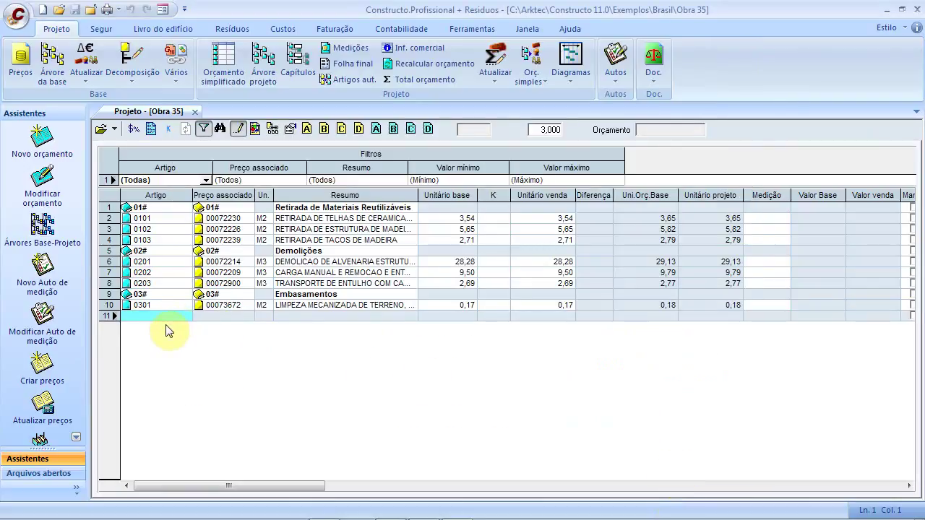
Step: Add article 0302 and assign price 00006122, EMBASAMENTO C/PEDRA ARGAMASSADA, from FUNDACOES E ESTRUTURAS, EMBASAMENTOS in the SINAPI price tree
{"action": "type", "text": "03"}
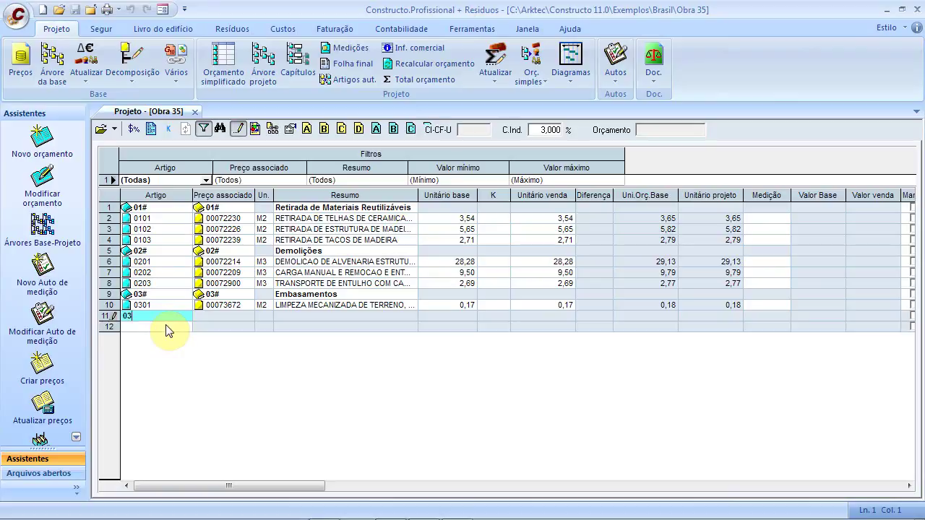
{"action": "type", "text": "02"}
{"action": "left_click", "coordinate": [208, 316]}
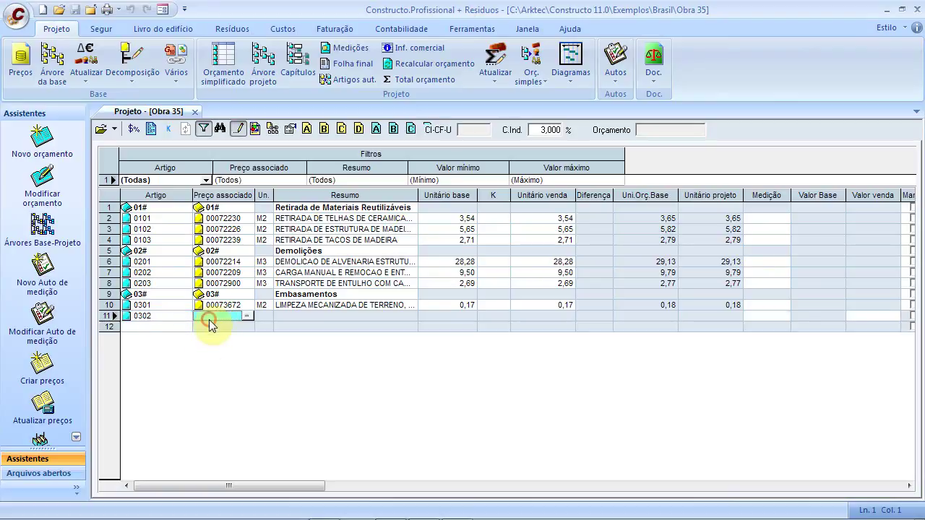
{"action": "left_click", "coordinate": [246, 316]}
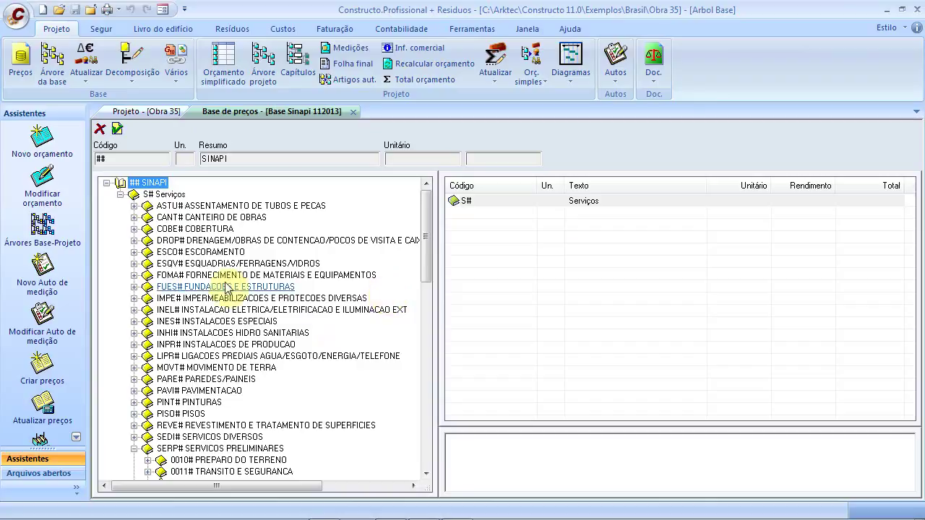
{"action": "left_click", "coordinate": [134, 449]}
{"action": "left_click_drag", "start_coordinate": [431, 331], "coordinate": [429, 357]}
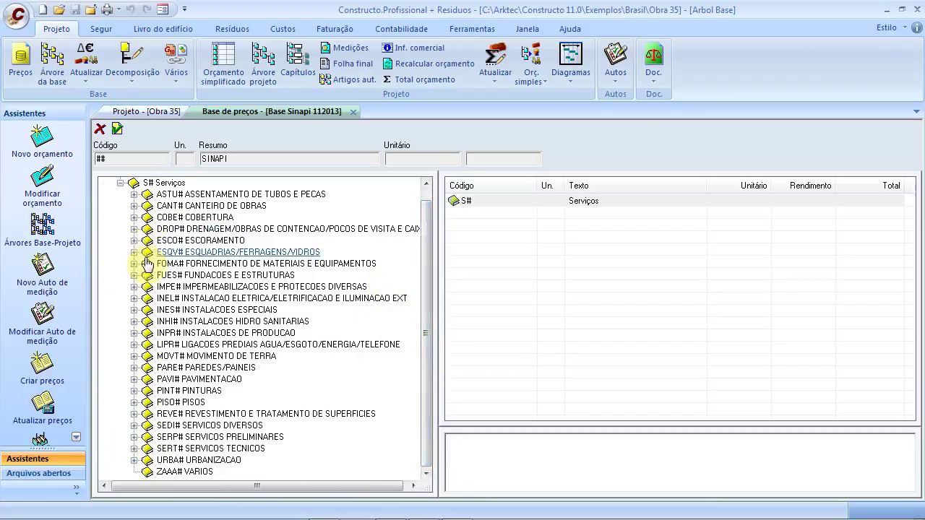
{"action": "left_click", "coordinate": [134, 275]}
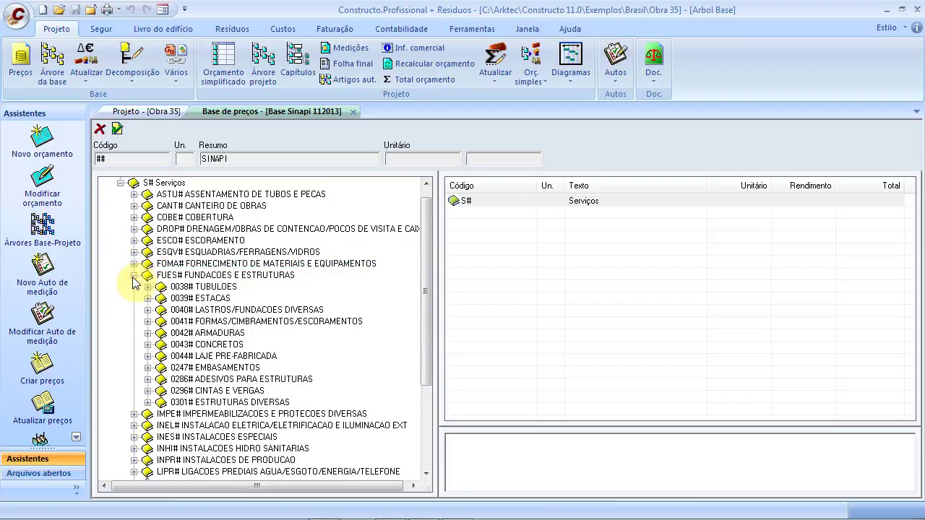
{"action": "left_click", "coordinate": [148, 368]}
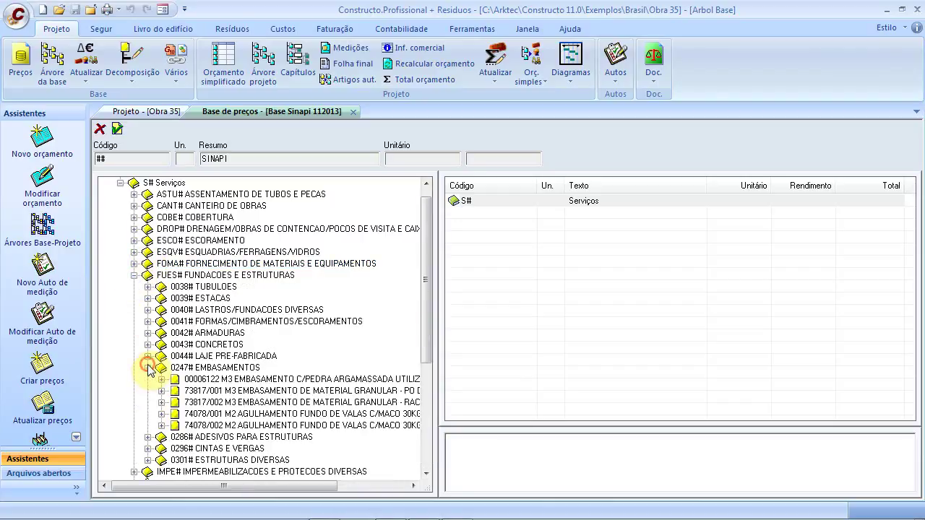
{"action": "left_click", "coordinate": [340, 381]}
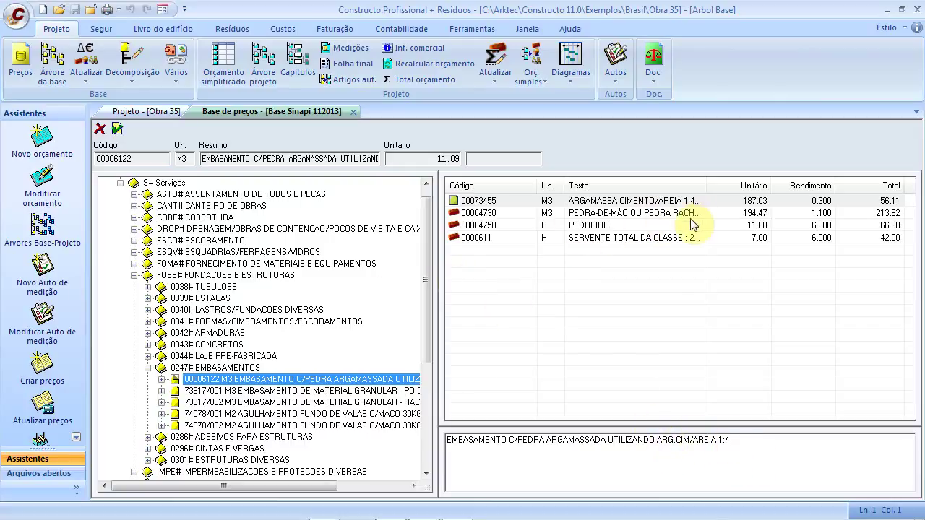
{"action": "left_click", "coordinate": [117, 129]}
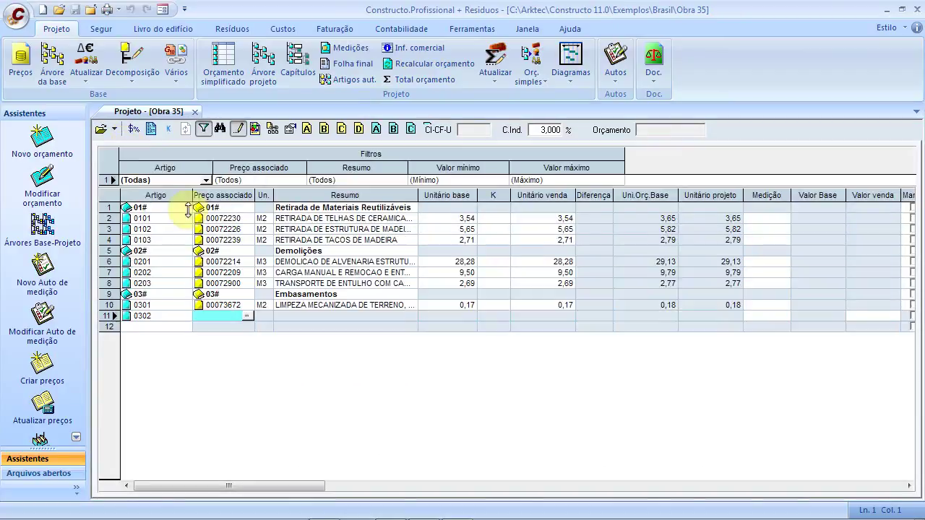
Step: Add chapter 04# in the twelfth budget row with associated price 04# and summary Fundações
{"action": "left_click", "coordinate": [151, 329]}
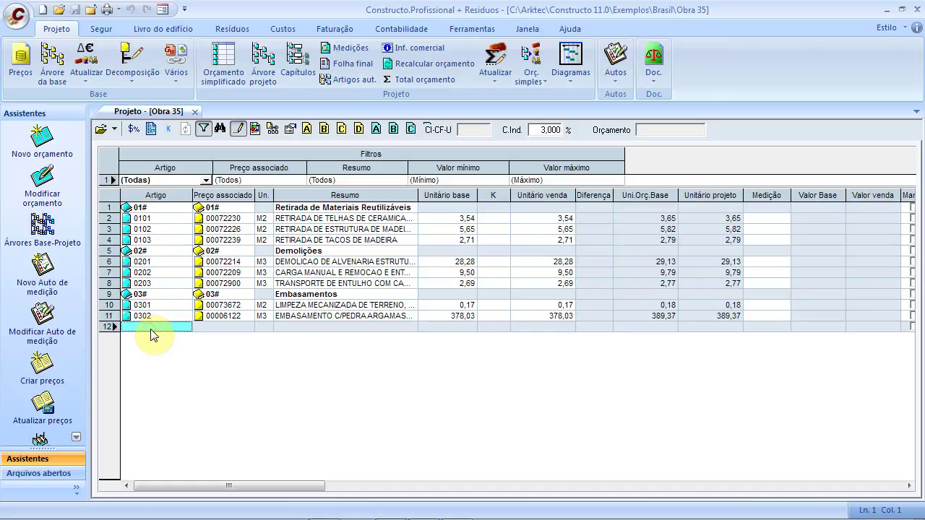
{"action": "type", "text": "04#"}
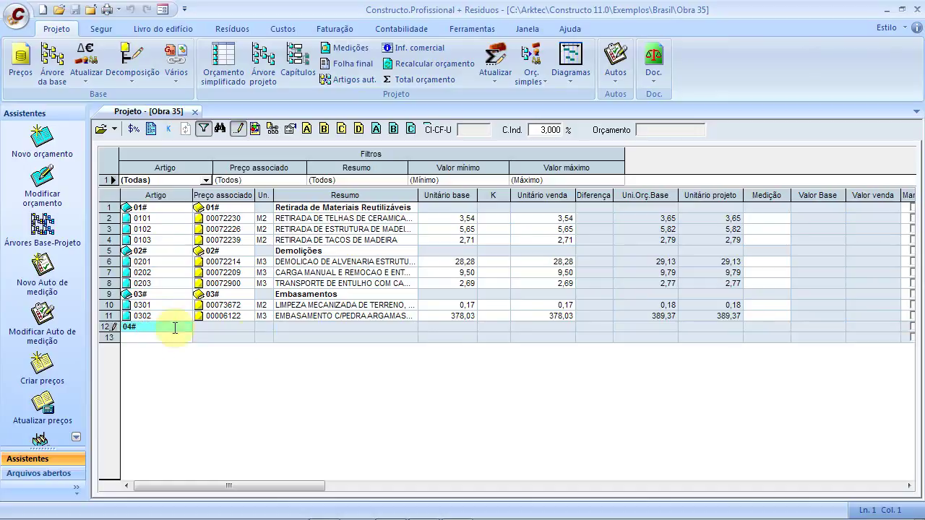
{"action": "left_click", "coordinate": [219, 327]}
{"action": "type", "text": "03"}
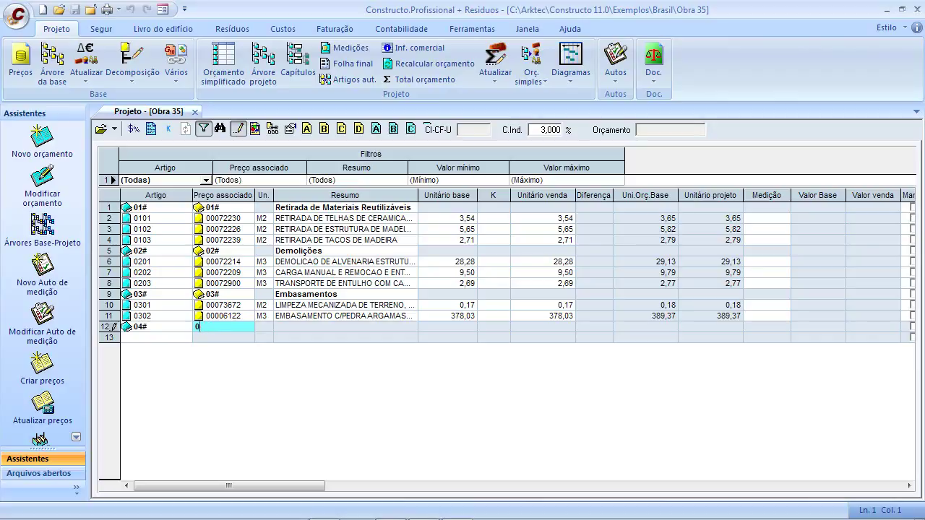
{"action": "left_click", "coordinate": [324, 323]}
{"action": "left_click", "coordinate": [323, 326]}
{"action": "type", "text": "Fundações"}
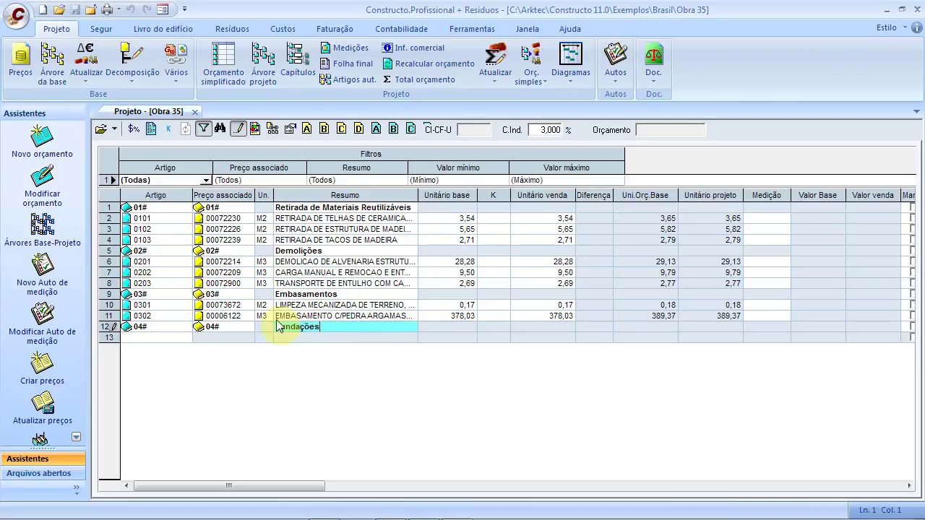
Step: Add article 0401 in the thirteenth budget row, under the Fundações chapter
{"action": "left_click", "coordinate": [164, 340]}
{"action": "type", "text": "0401"}
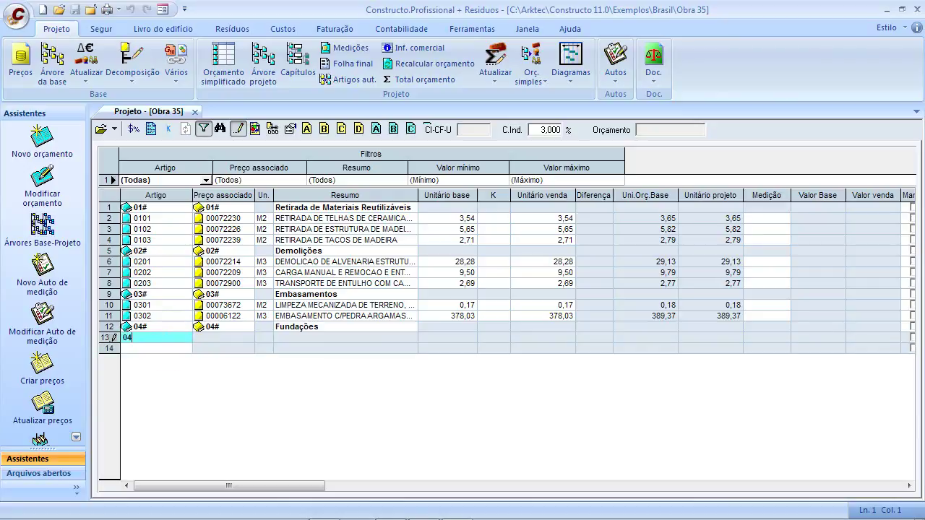
{"action": "left_click", "coordinate": [226, 338]}
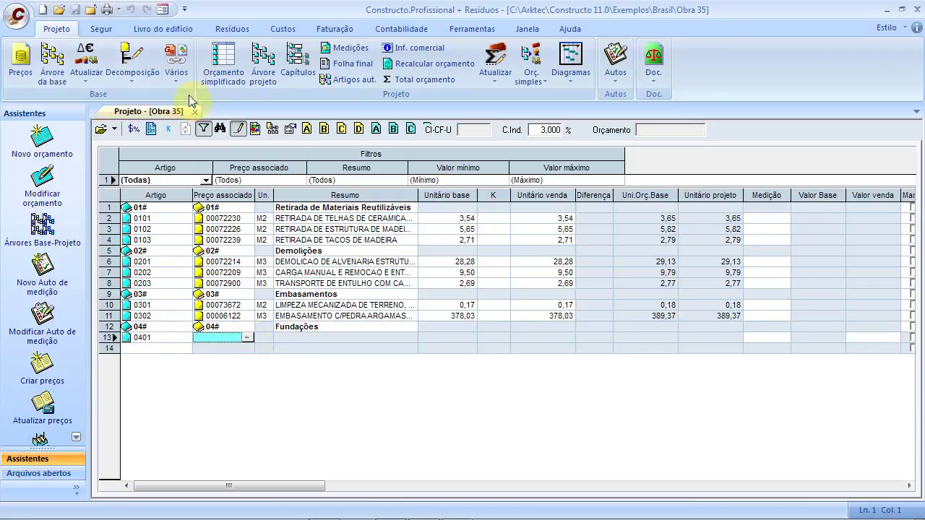
Step: Disable the Árvore option for price search in the general program options
{"action": "left_click", "coordinate": [163, 10]}
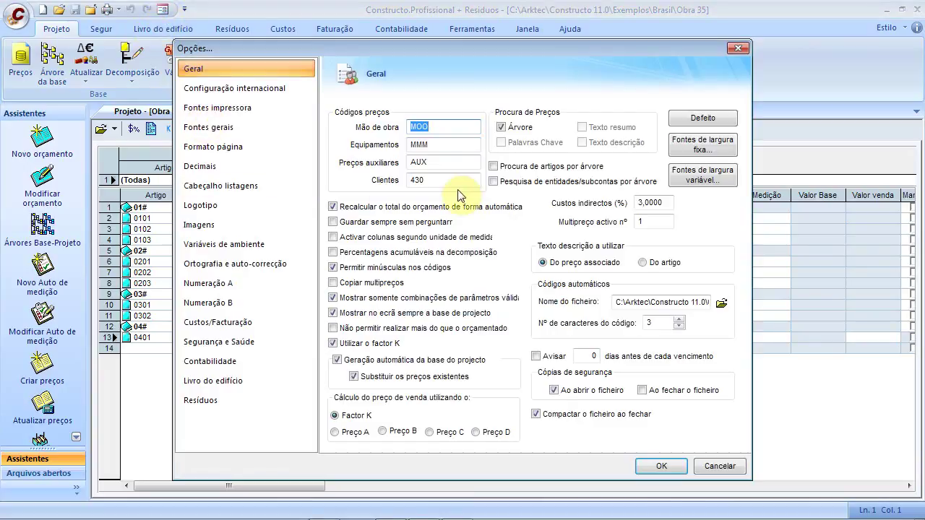
{"action": "left_click", "coordinate": [502, 127]}
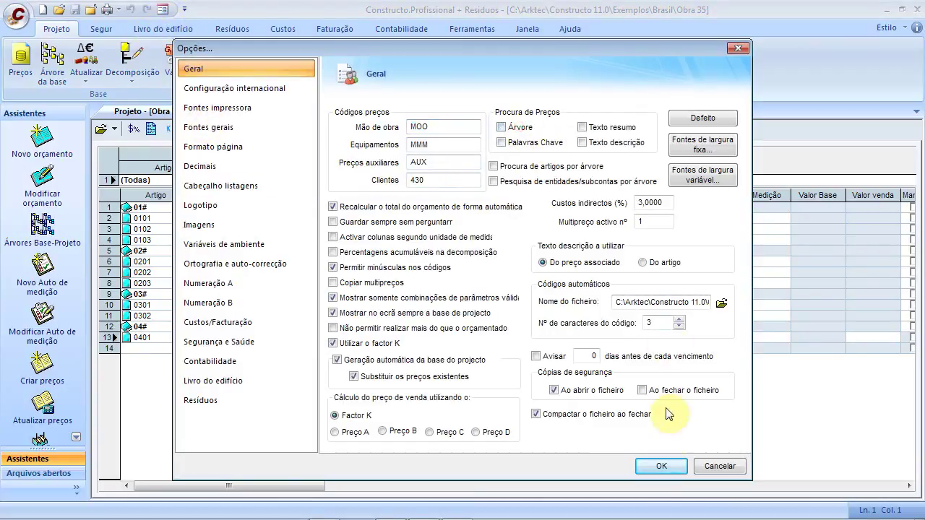
{"action": "left_click", "coordinate": [662, 466]}
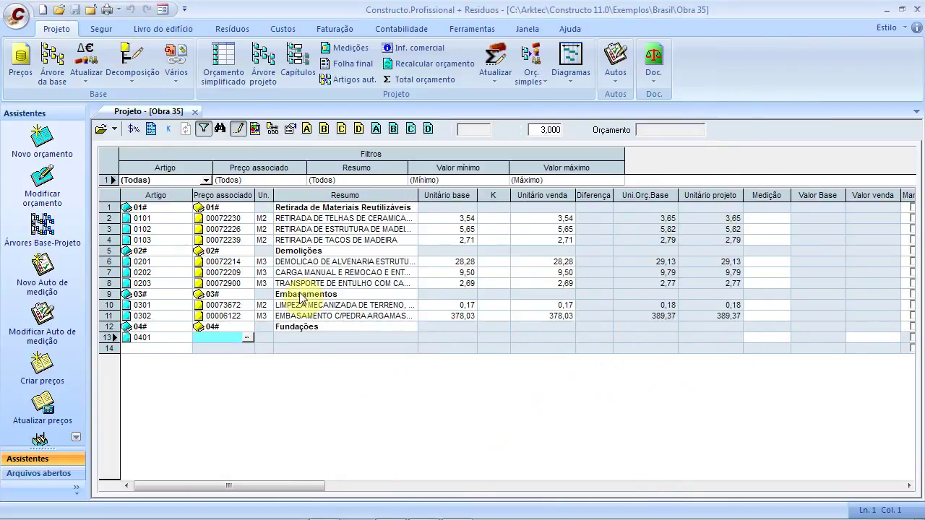
Step: Search the SINAPI price summaries for "Piso Ci" and assign price 00073465, PISO CIMENTADO E=1,5CM, to article 0401
{"action": "left_click", "coordinate": [247, 337]}
{"action": "left_click", "coordinate": [449, 264]}
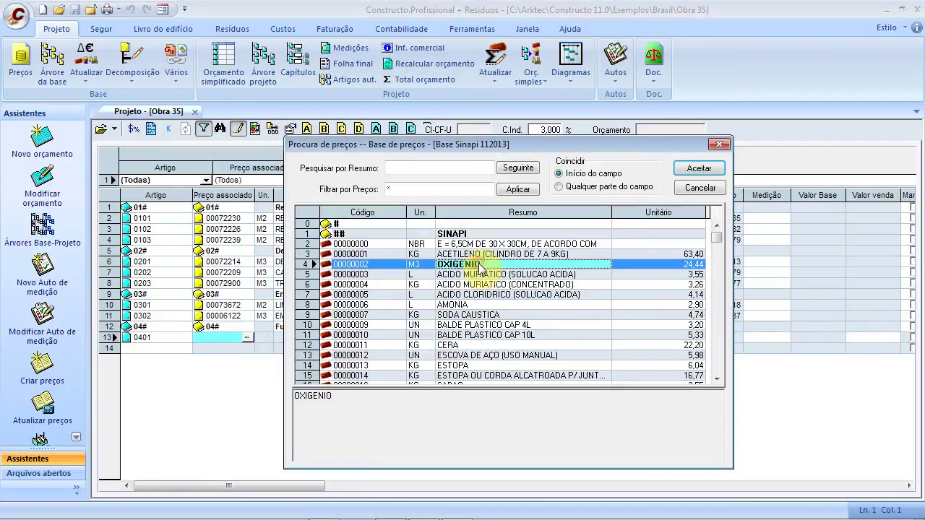
{"action": "left_click", "coordinate": [421, 168]}
{"action": "type", "text": "Piso"}
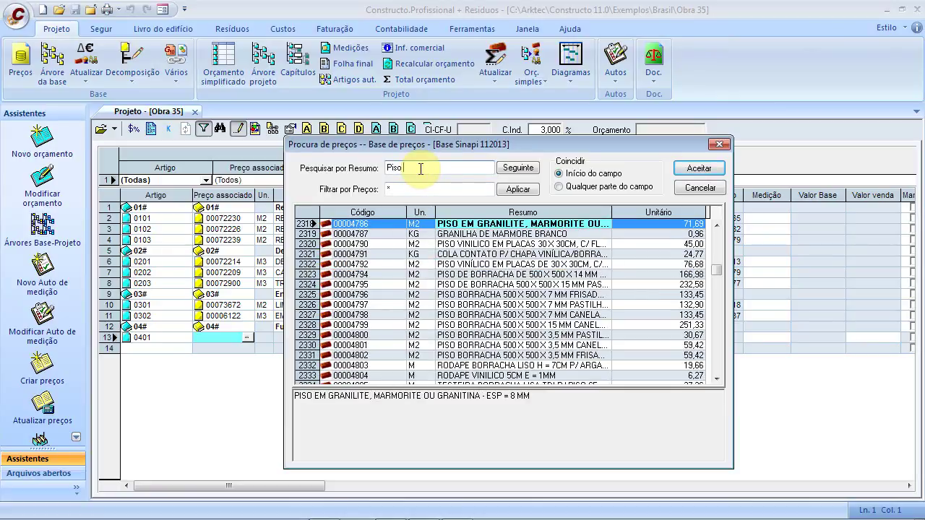
{"action": "type", "text": " Ci"}
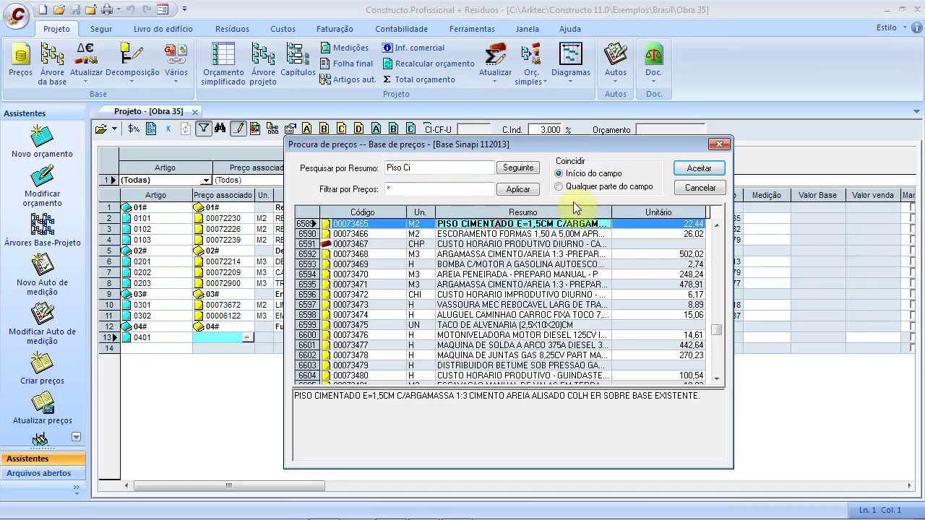
{"action": "left_click", "coordinate": [695, 169]}
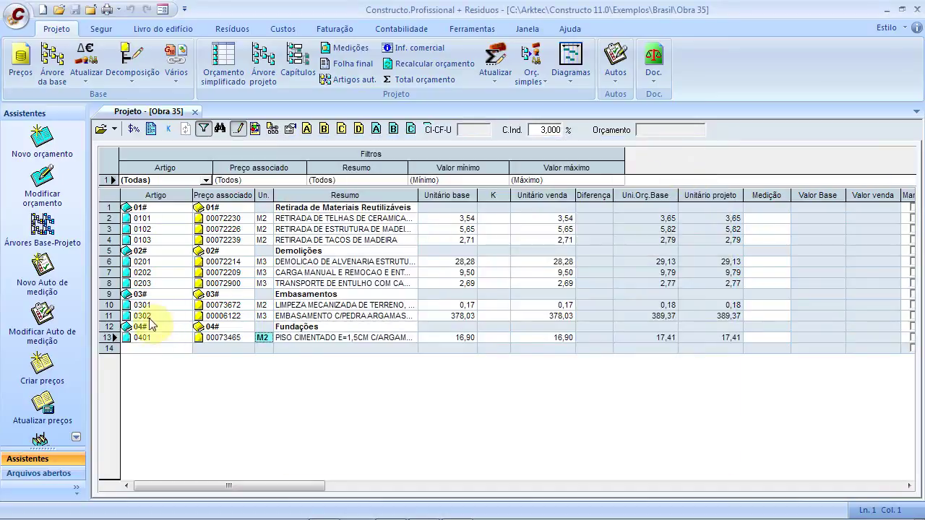
Step: Enter a new article code beginning with 0 in the fourteenth budget row
{"action": "left_click", "coordinate": [157, 348]}
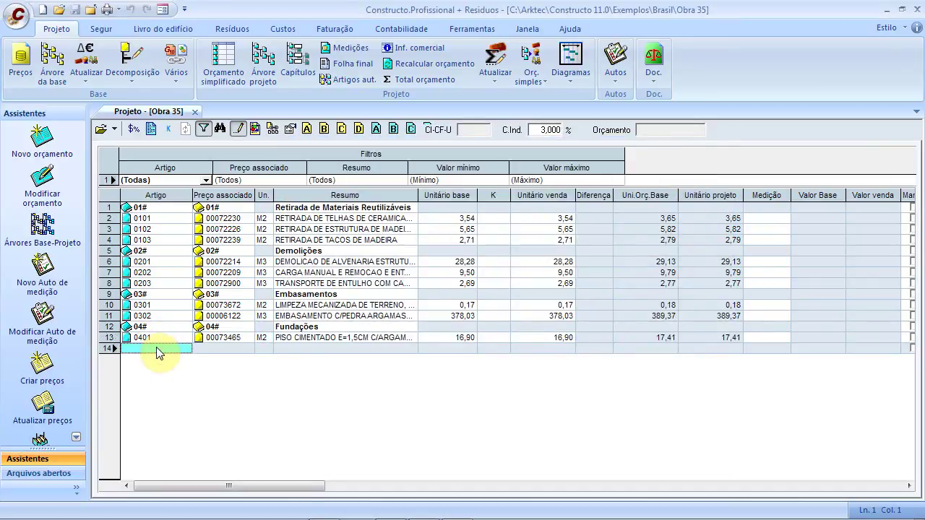
{"action": "type", "text": "0"}
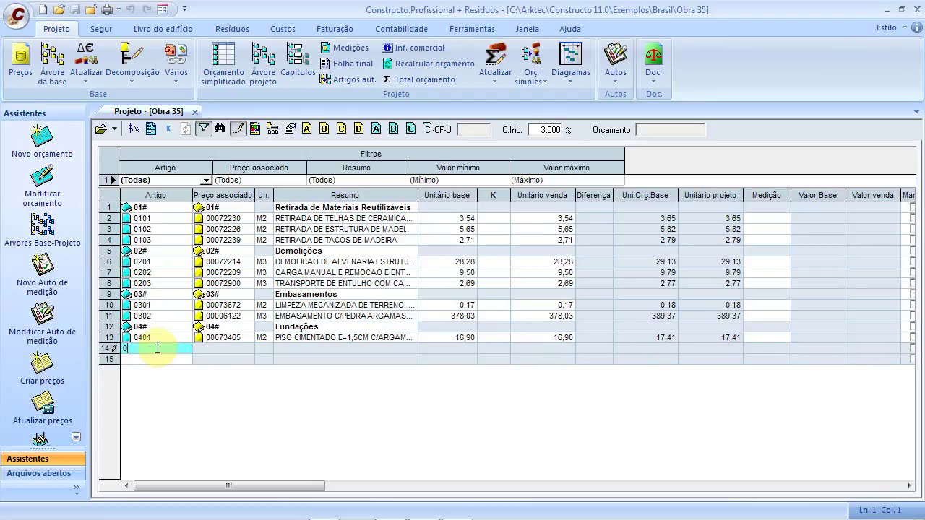
Step: Add chapter 05# below article 0401, with associated price 05# and the summary "Alvenaria Estrutural"
{"action": "type", "text": "5#"}
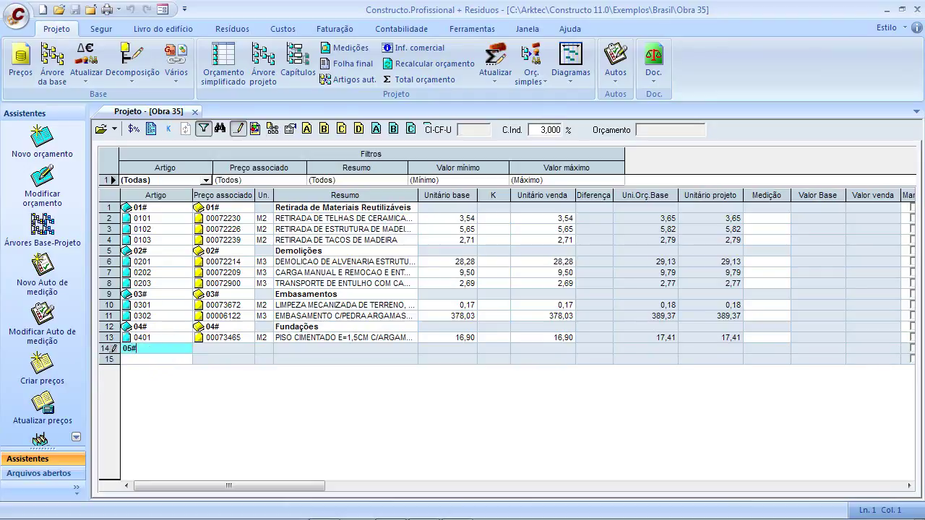
{"action": "left_click", "coordinate": [152, 360]}
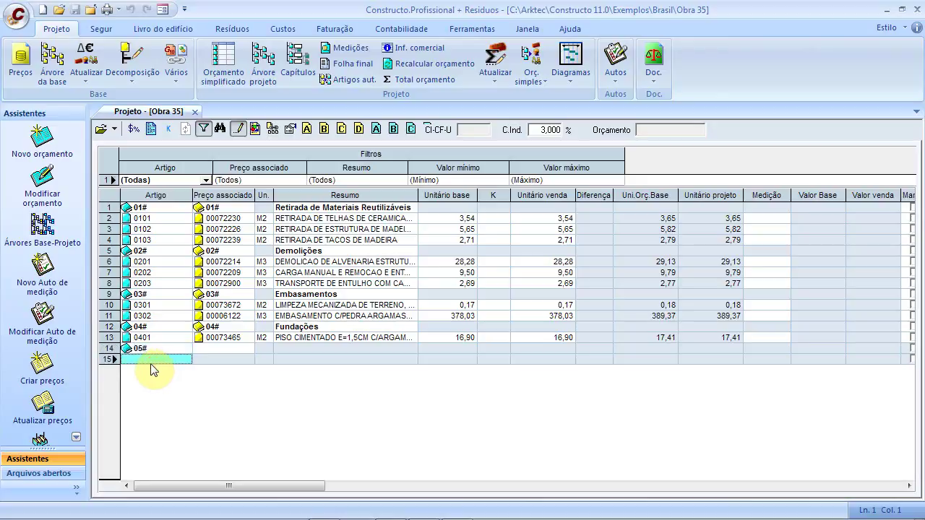
{"action": "left_click", "coordinate": [215, 349]}
{"action": "type", "text": "05#"}
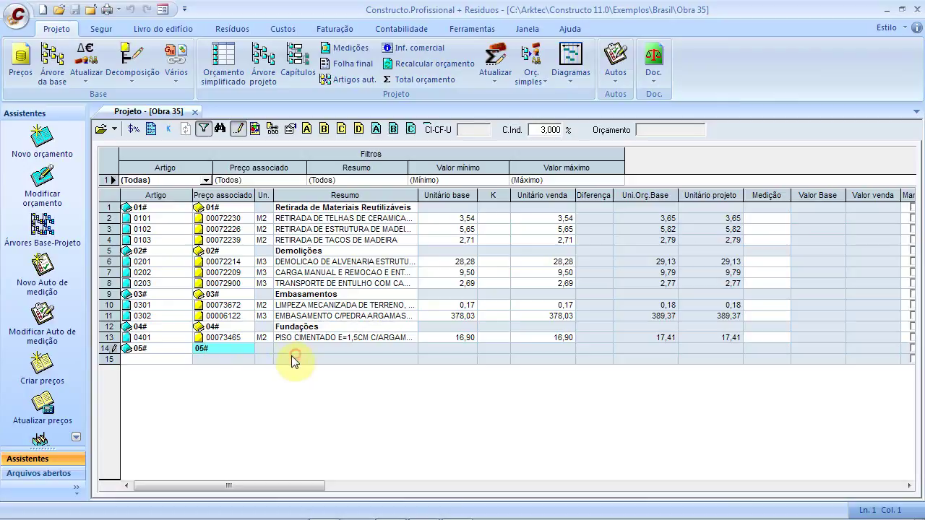
{"action": "left_click", "coordinate": [293, 353]}
{"action": "type", "text": "Alvenaria Estru"}
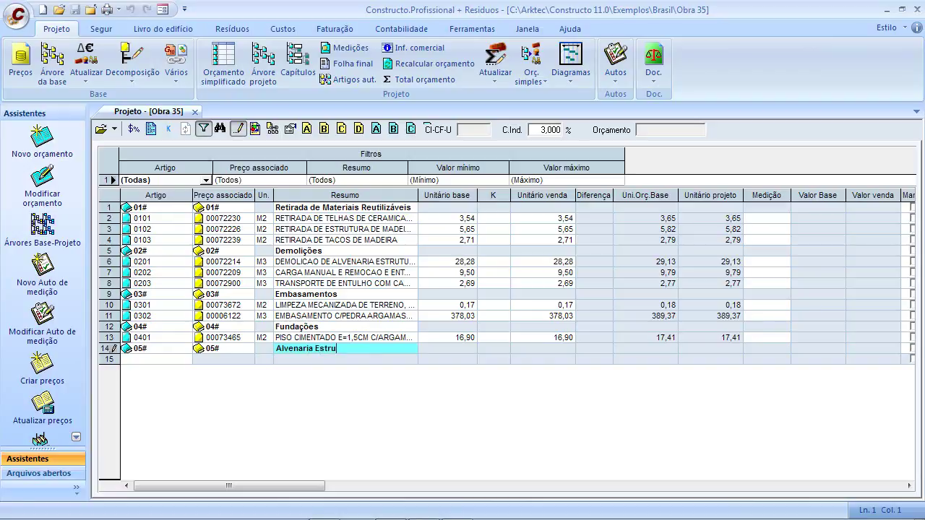
{"action": "type", "text": "tural"}
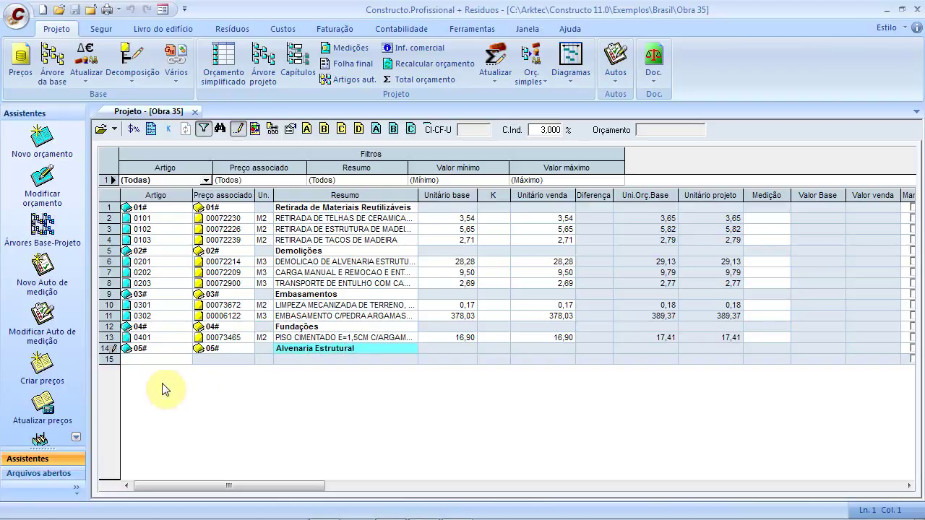
Step: Add article 0501 under chapter 05# and search the price base for its associated price by the summary "Alvenaria"
{"action": "left_click", "coordinate": [137, 361]}
{"action": "type", "text": "0501"}
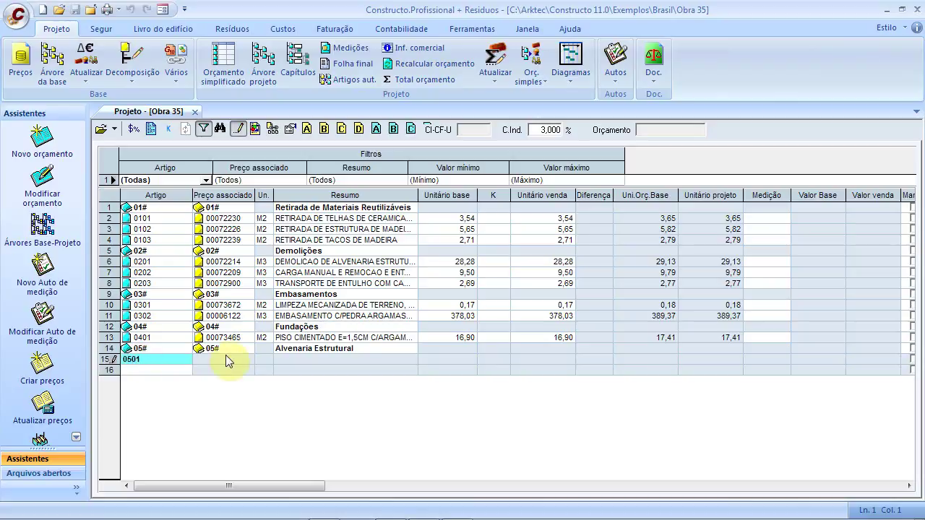
{"action": "left_click", "coordinate": [228, 361]}
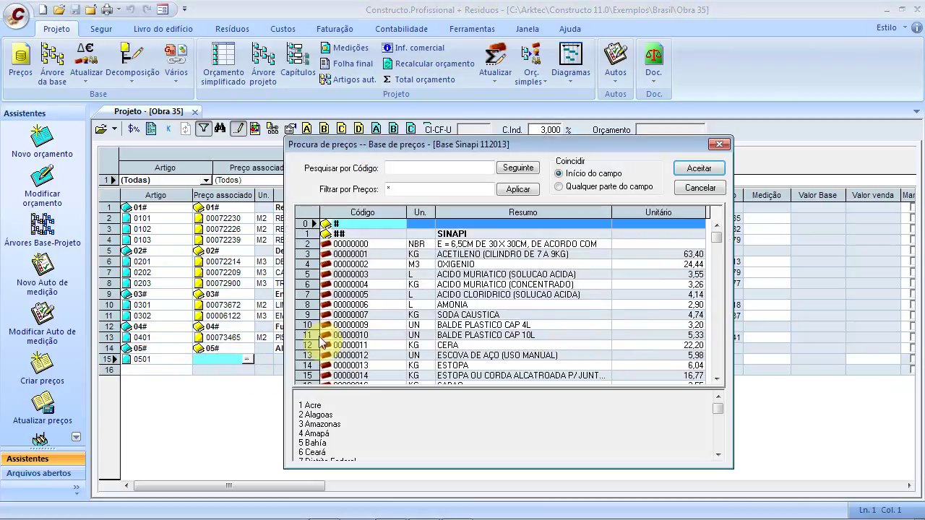
{"action": "left_click", "coordinate": [458, 295]}
{"action": "left_click", "coordinate": [411, 168]}
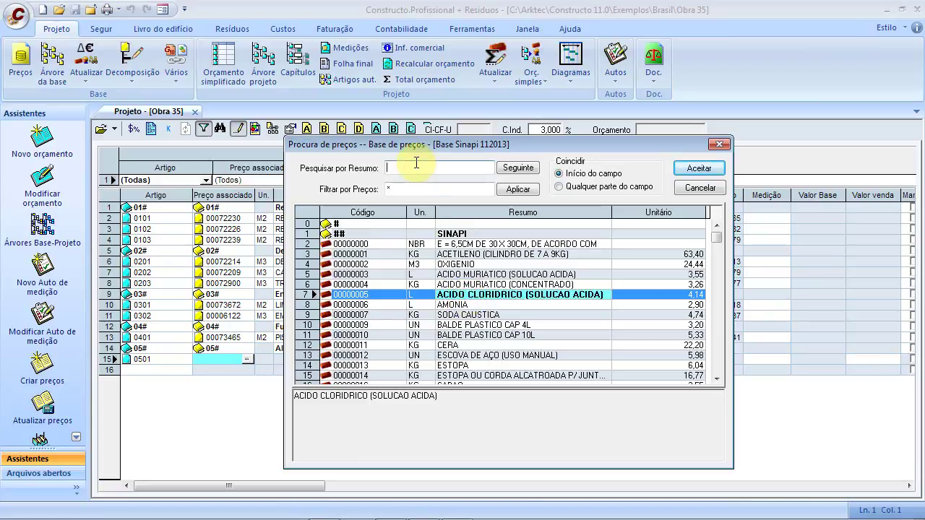
{"action": "type", "text": "Alvenaria"}
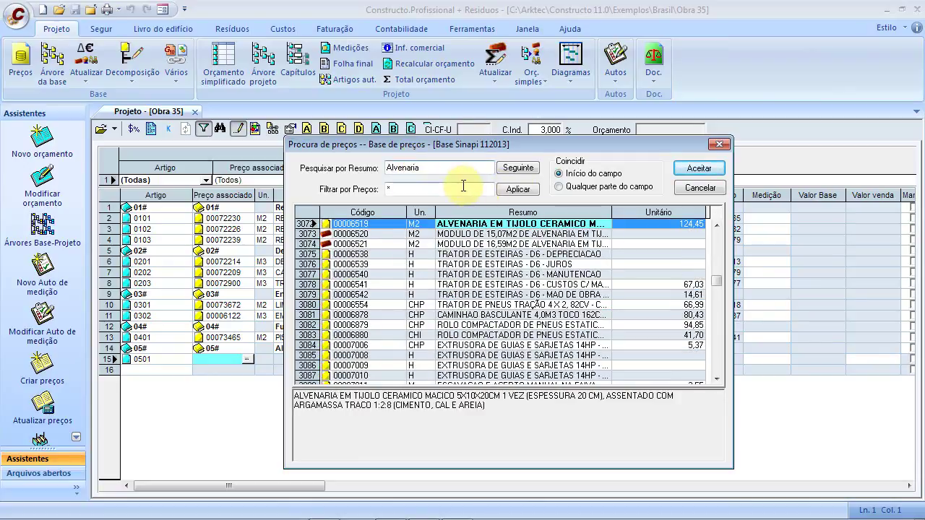
Step: Try to refine the summary search with "Alvenaria estr", "Alvenaria tijolo" and "Alvenaria tijolos", and return to "Alvenaria"
{"action": "type", "text": "estr"}
{"action": "mouse_move", "coordinate": [439, 167]}
{"action": "left_mouse_down"}
{"action": "mouse_move", "coordinate": [409, 162]}
{"action": "mouse_move", "coordinate": [434, 172]}
{"action": "left_mouse_up"}
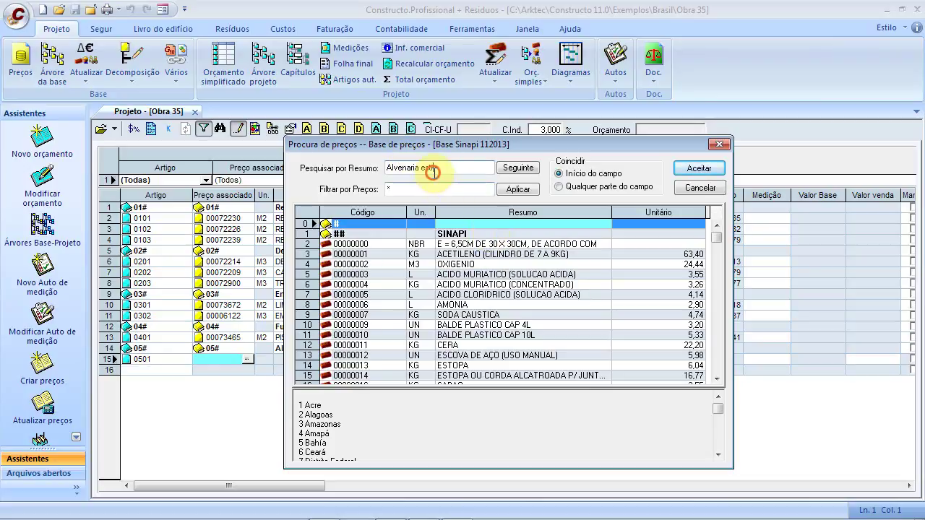
{"action": "left_click_drag", "start_coordinate": [422, 168], "coordinate": [486, 179]}
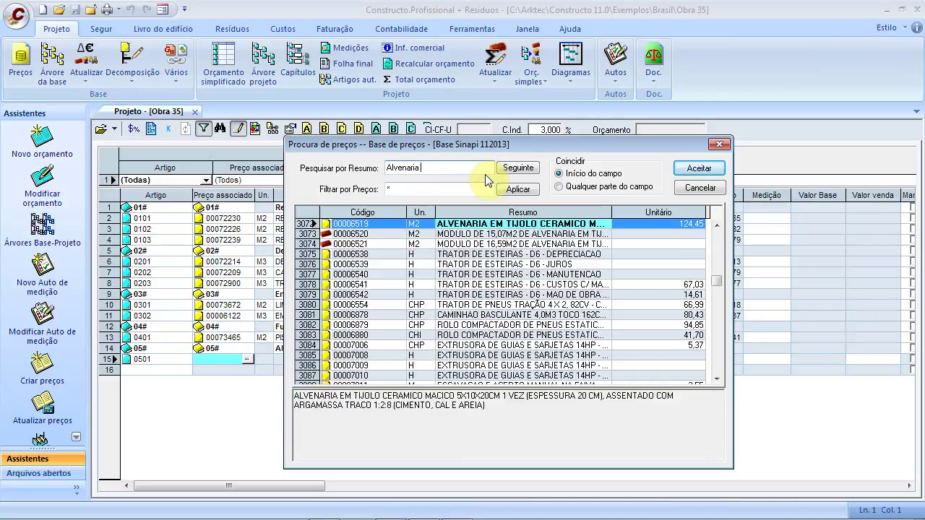
{"action": "key", "text": "BackSpace"}
{"action": "type", "text": "tijolo"}
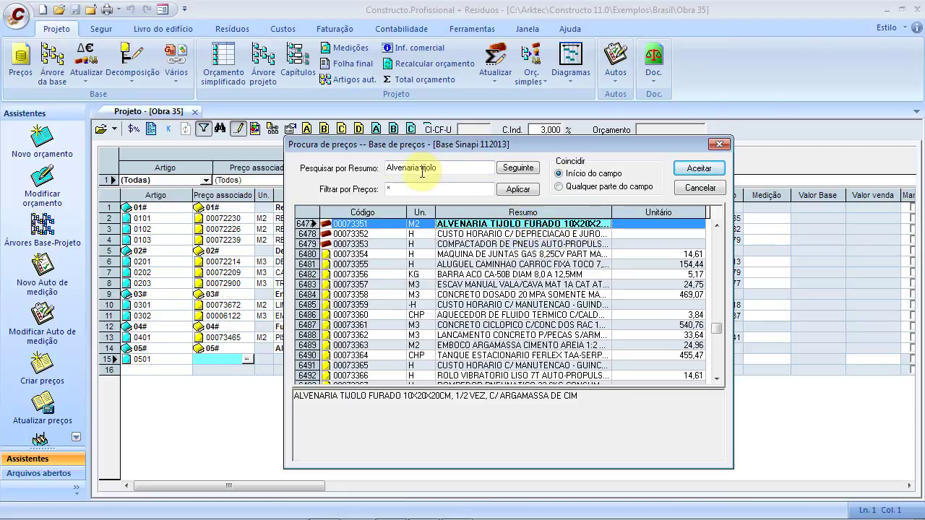
{"action": "left_click", "coordinate": [447, 168]}
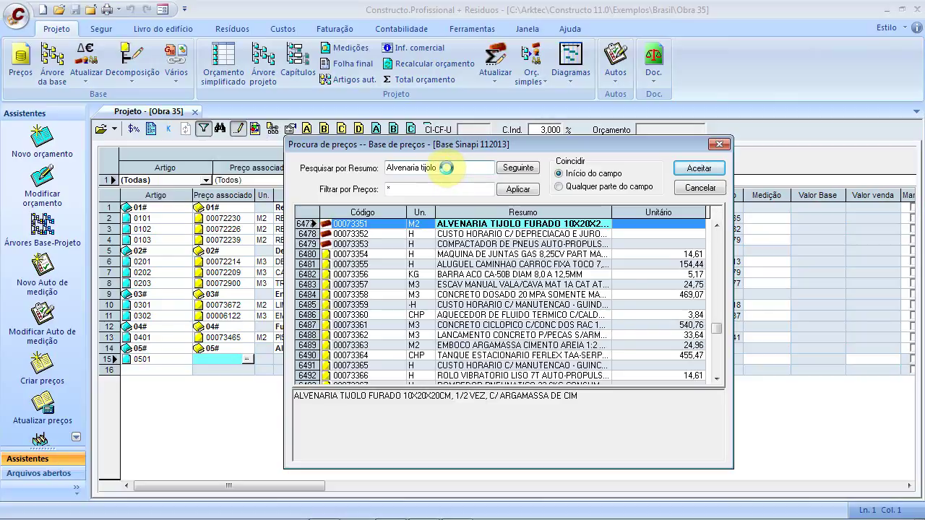
{"action": "type", "text": "s"}
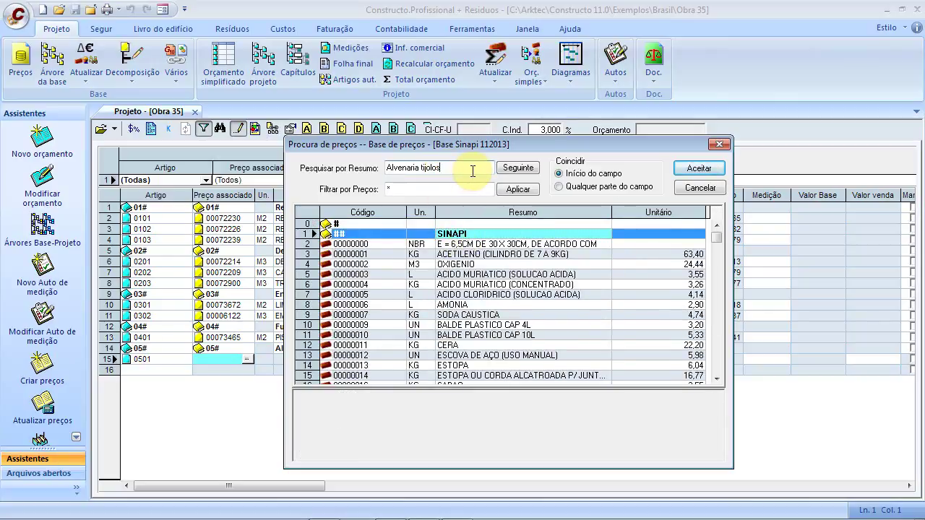
{"action": "key", "text": "BackSpace"}
{"action": "key", "text": "BackSpace"}
{"action": "key", "text": "BackSpace"}
{"action": "key", "text": "BackSpace"}
{"action": "key", "text": "BackSpace"}
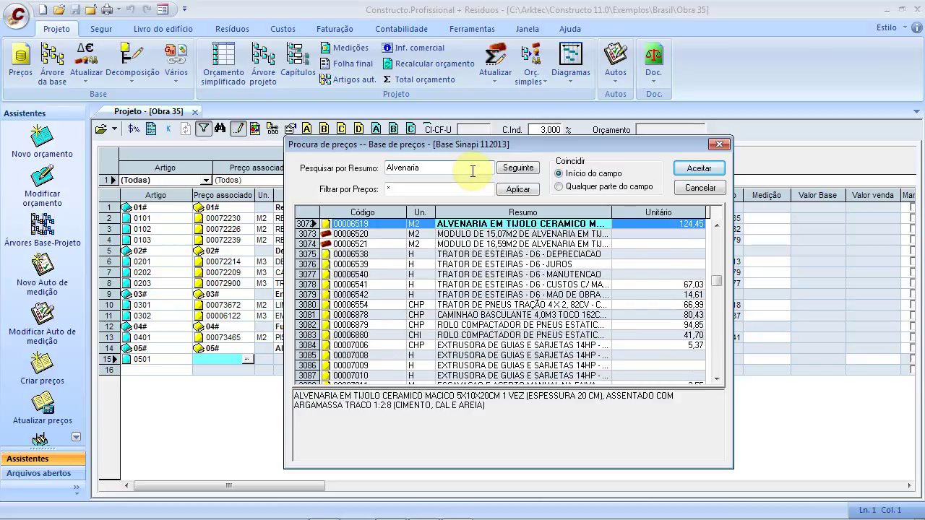
Step: Sort the price list by summary and search it for "Alvenaria em t"
{"action": "left_click", "coordinate": [513, 214]}
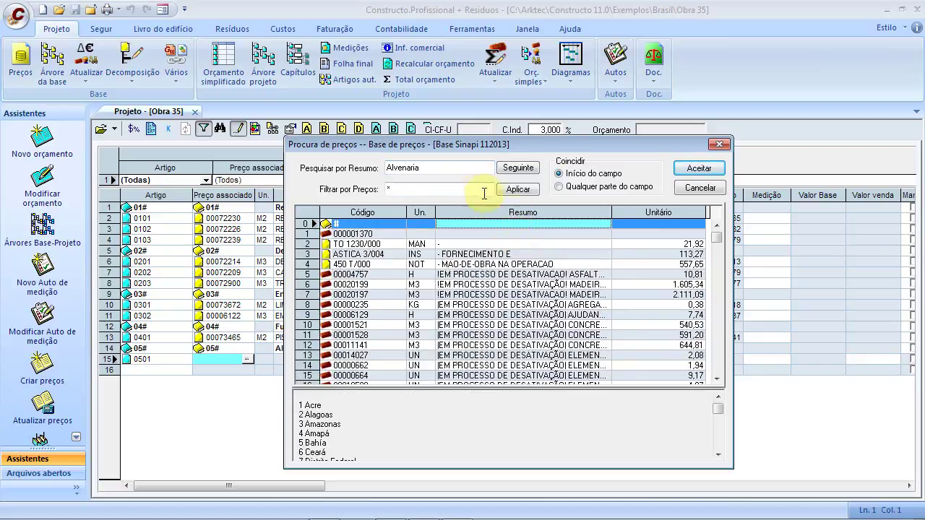
{"action": "left_click", "coordinate": [445, 168]}
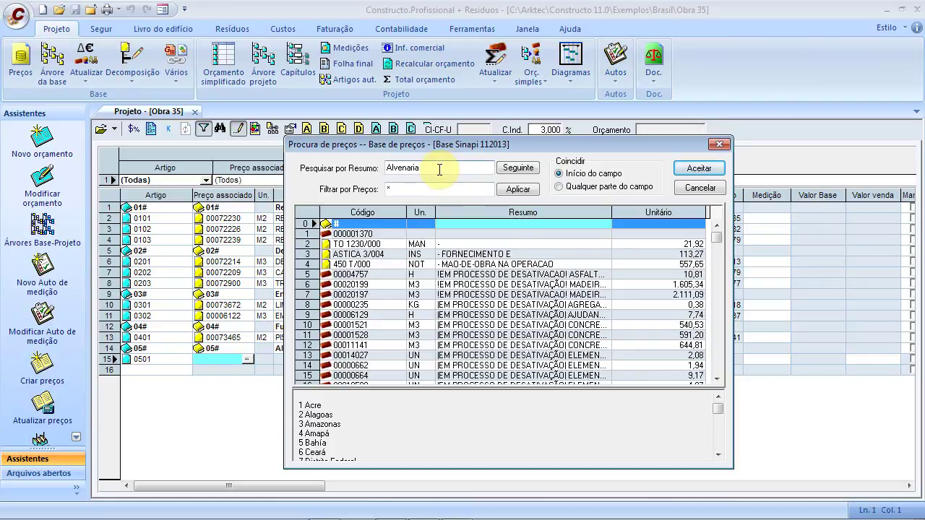
{"action": "key", "text": "BackSpace"}
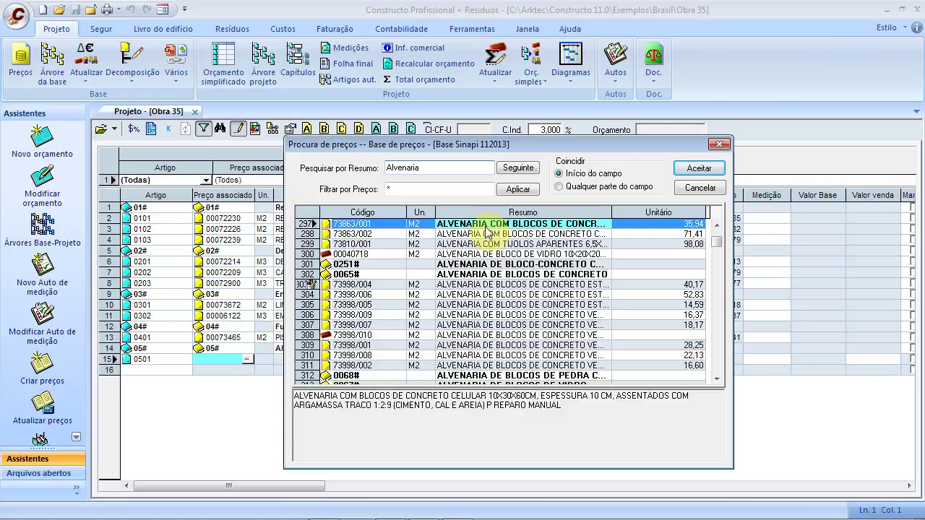
{"action": "type", "text": "em"}
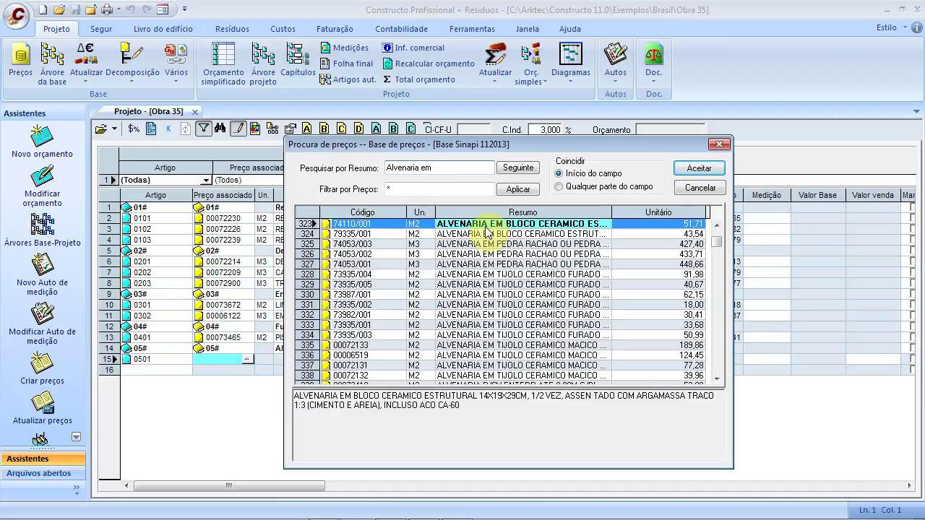
{"action": "type", "text": " t"}
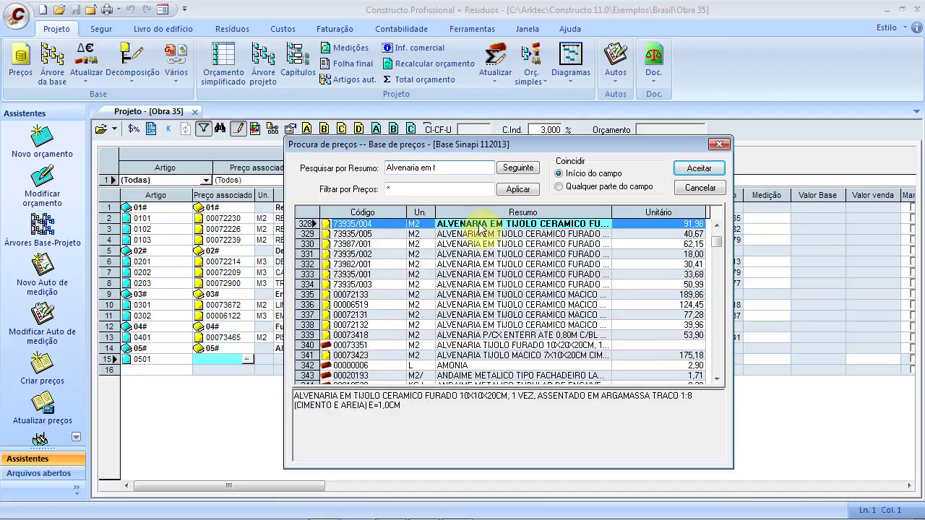
Step: Assign price 73935/002, the 10x20x20 cm hollow ceramic brick masonry, to article 0501
{"action": "left_click", "coordinate": [523, 228]}
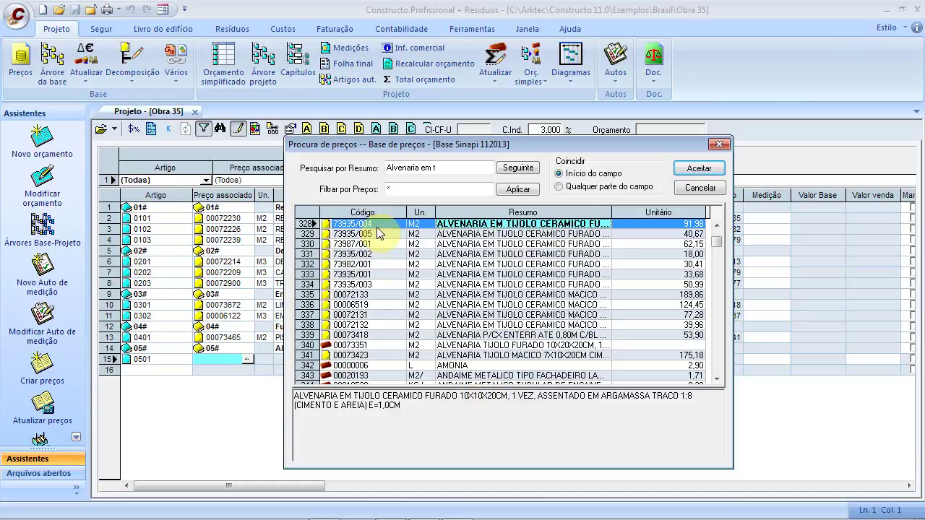
{"action": "left_click", "coordinate": [377, 255]}
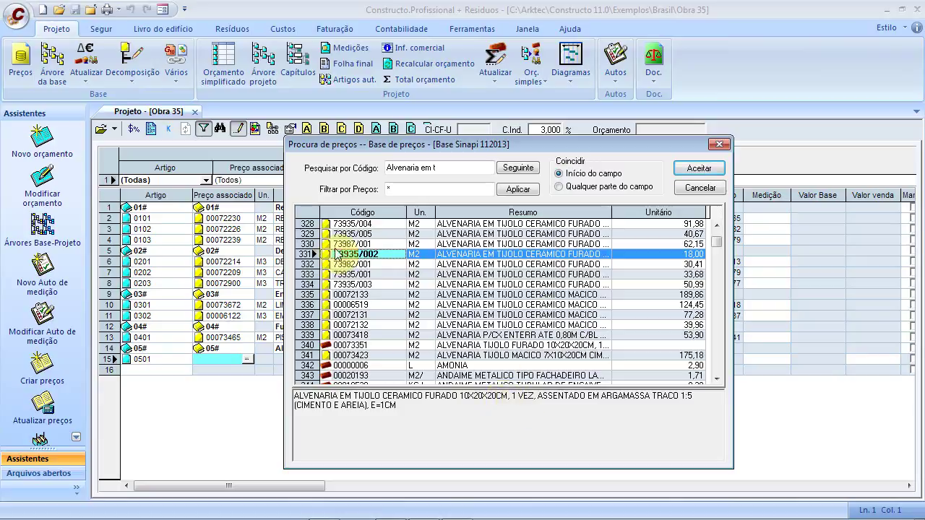
{"action": "left_click", "coordinate": [701, 169]}
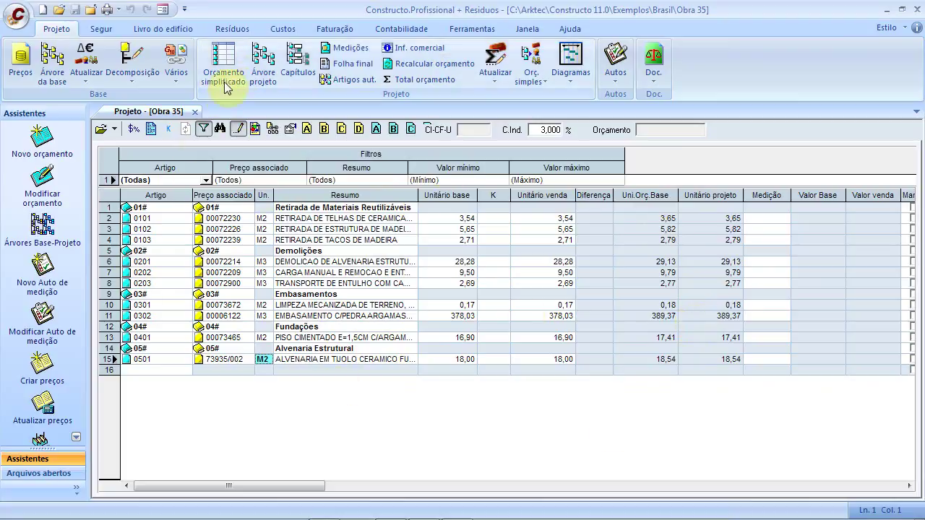
Step: Open the project tree and expand chapters 01#, 02# and 03# to list their articles
{"action": "left_click", "coordinate": [258, 65]}
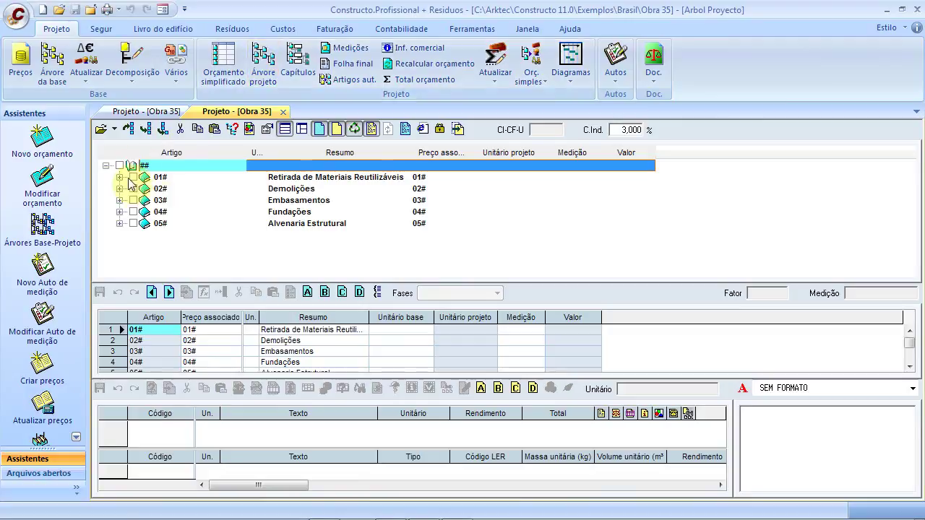
{"action": "left_click", "coordinate": [119, 177]}
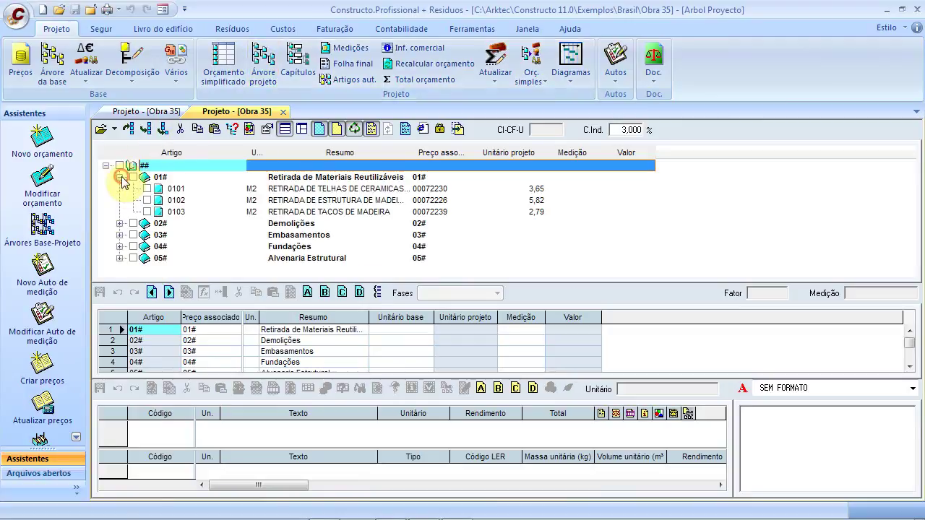
{"action": "left_click", "coordinate": [119, 223]}
{"action": "left_click", "coordinate": [120, 270]}
Step: Enlarge the price breakdown area and examine the breakdowns of the articles in chapters 01#, 02# and 03#, from 0101 to 0302
{"action": "scroll", "coordinate": [279, 221], "scroll_direction": "up", "scroll_amount": 1}
{"action": "left_click", "coordinate": [255, 187]}
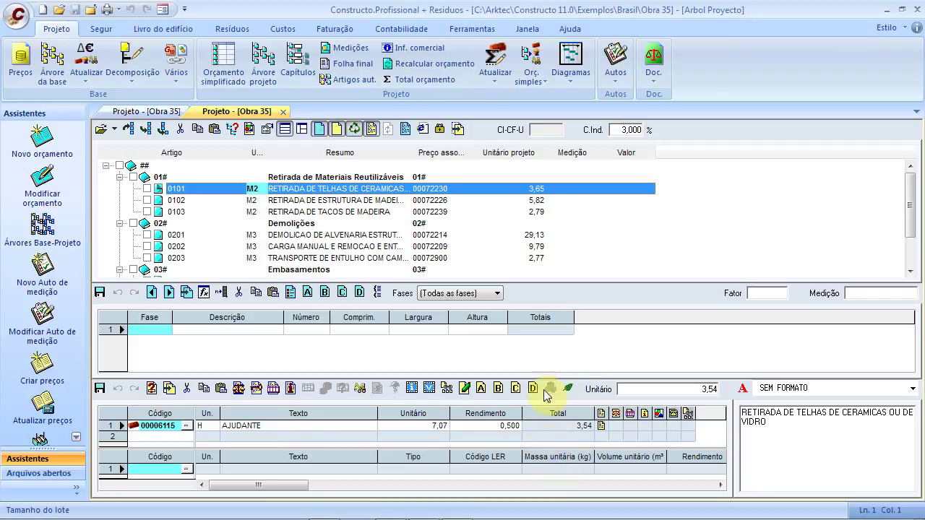
{"action": "left_click_drag", "start_coordinate": [549, 376], "coordinate": [547, 361]}
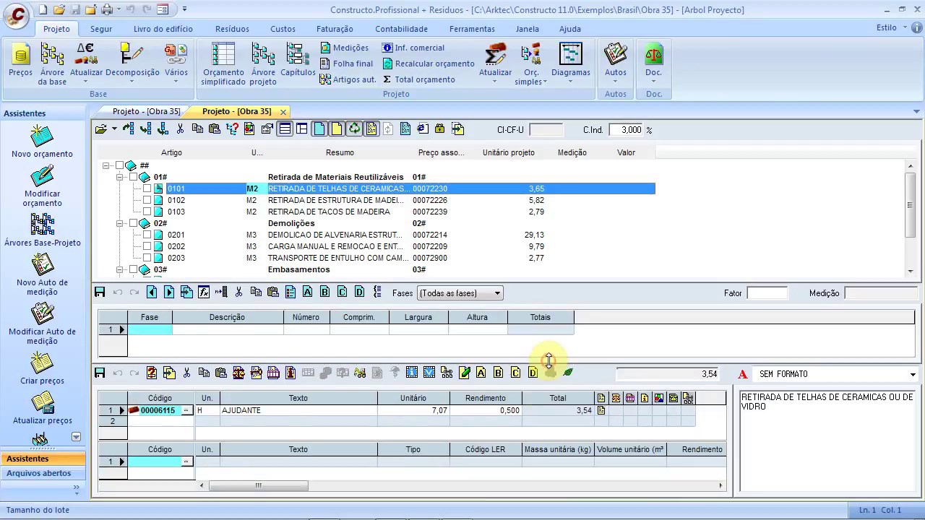
{"action": "left_click", "coordinate": [296, 200]}
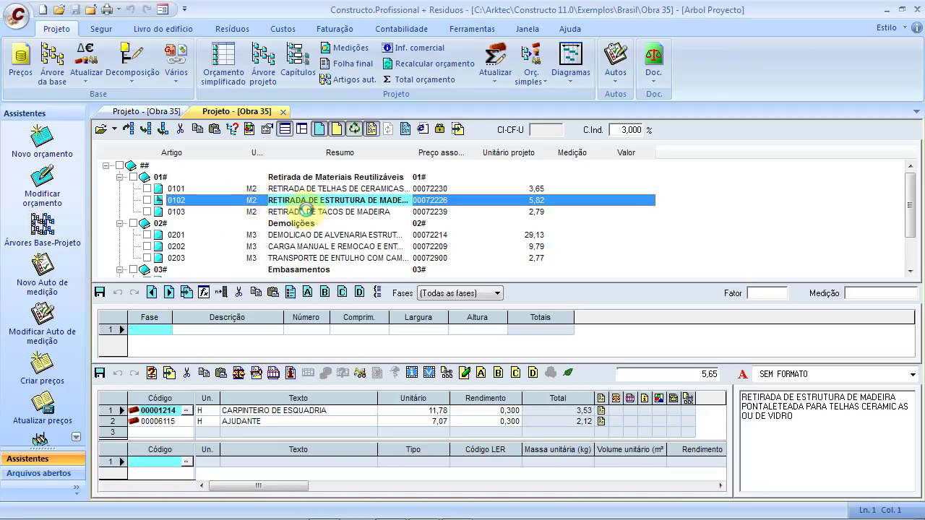
{"action": "left_click", "coordinate": [306, 210]}
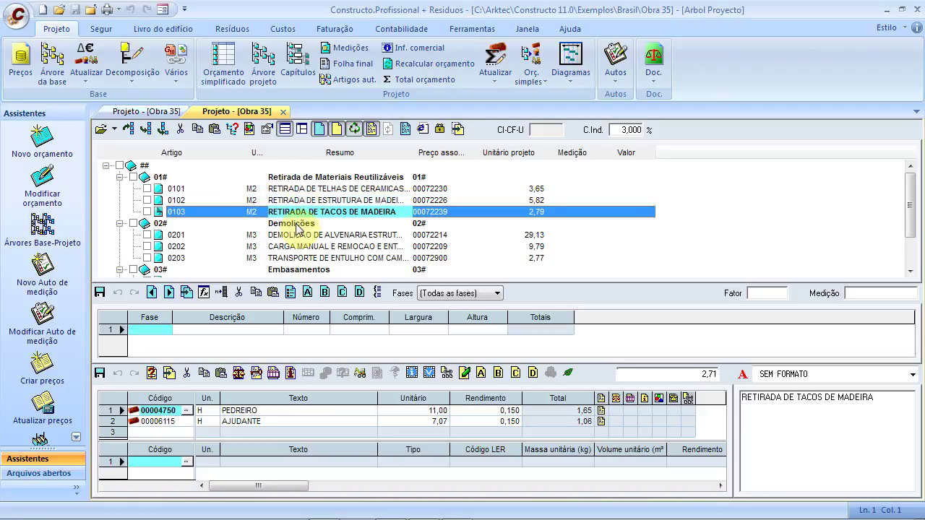
{"action": "left_click", "coordinate": [297, 235]}
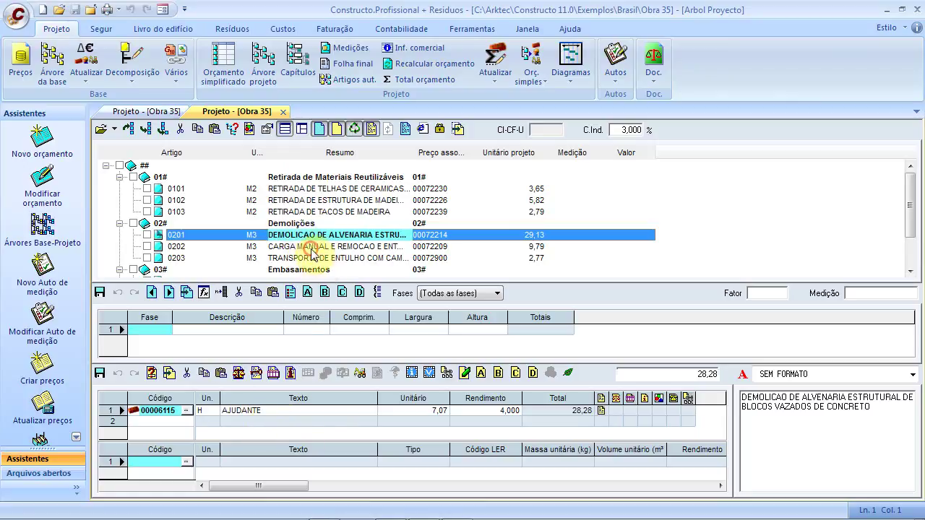
{"action": "left_click", "coordinate": [310, 247]}
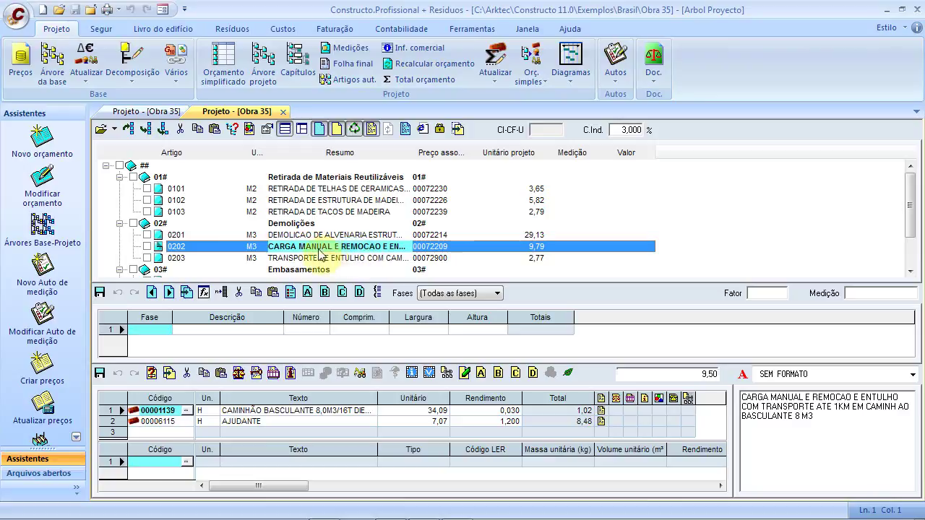
{"action": "left_click", "coordinate": [349, 256]}
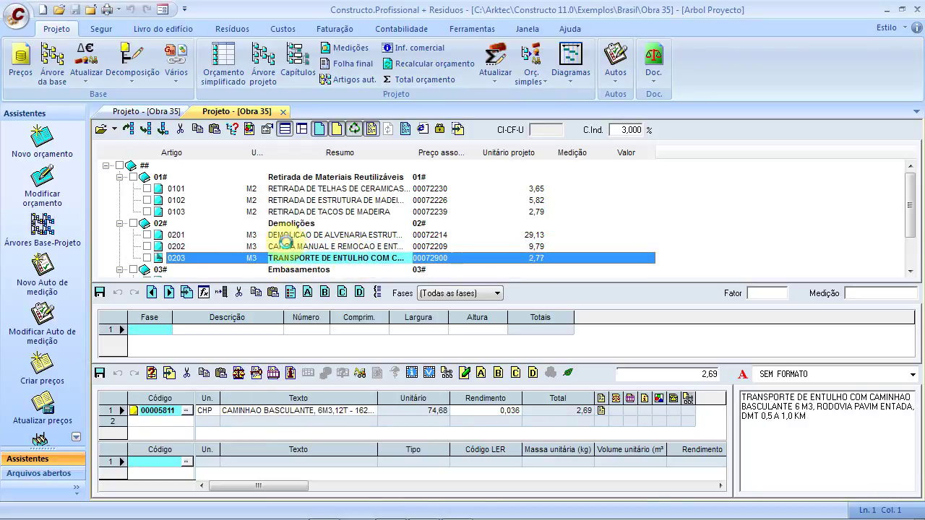
{"action": "left_click", "coordinate": [217, 249]}
{"action": "scroll", "coordinate": [185, 263], "scroll_direction": "down", "scroll_amount": 2}
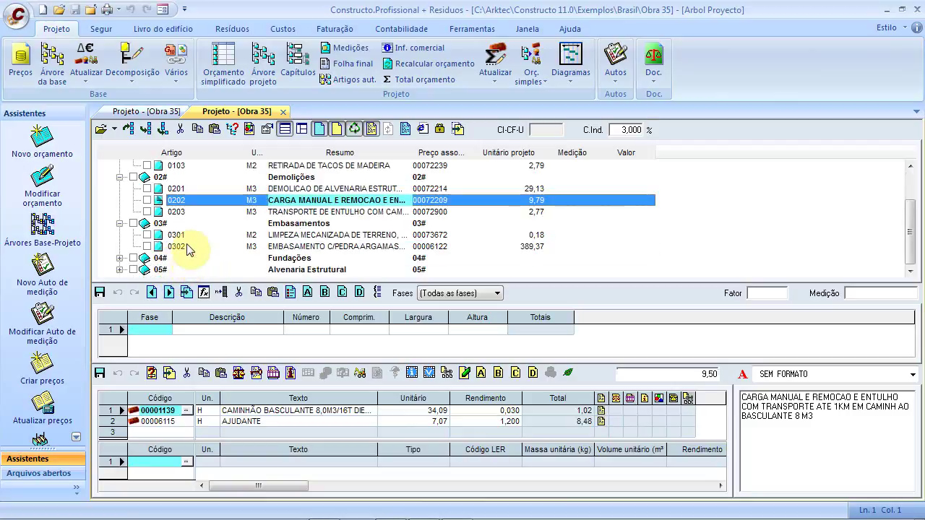
{"action": "left_click", "coordinate": [185, 237]}
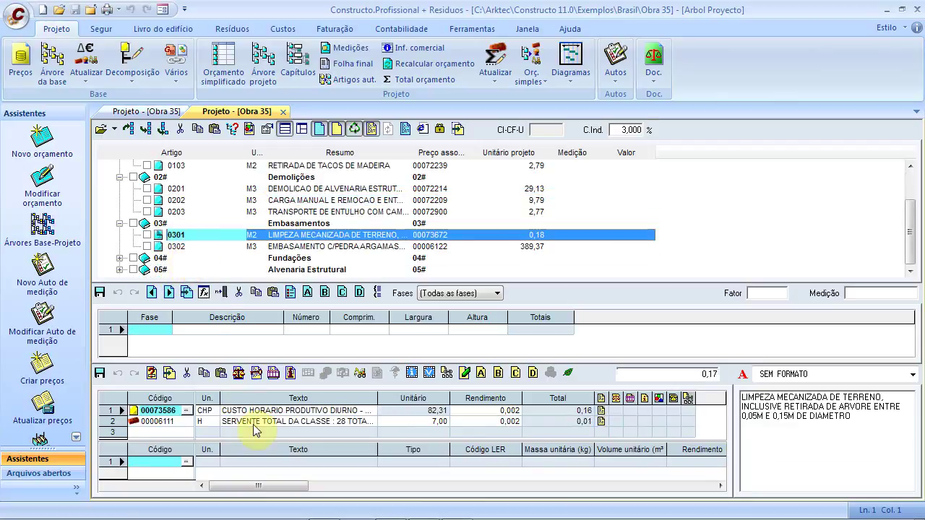
{"action": "left_click", "coordinate": [226, 248]}
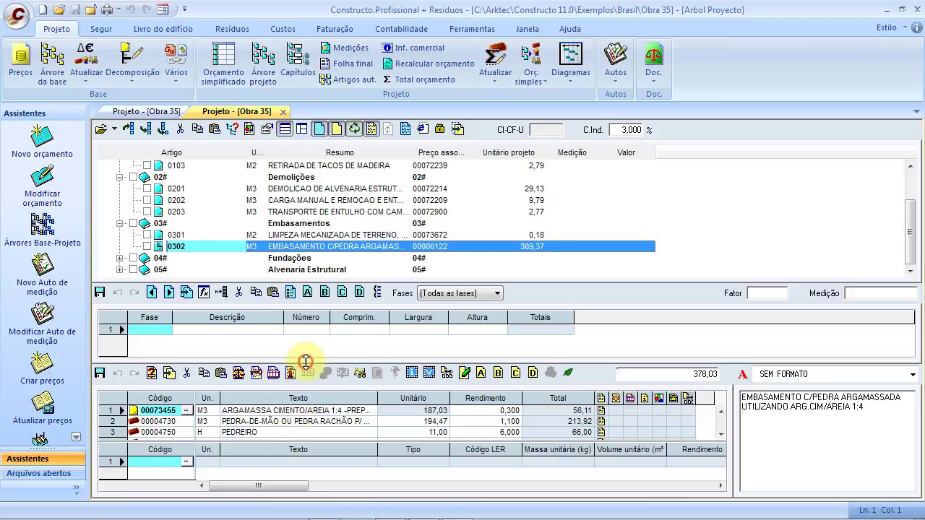
Step: Hide the waste data under article 0302's price breakdown and resize the breakdown area
{"action": "left_click_drag", "start_coordinate": [305, 357], "coordinate": [306, 352]}
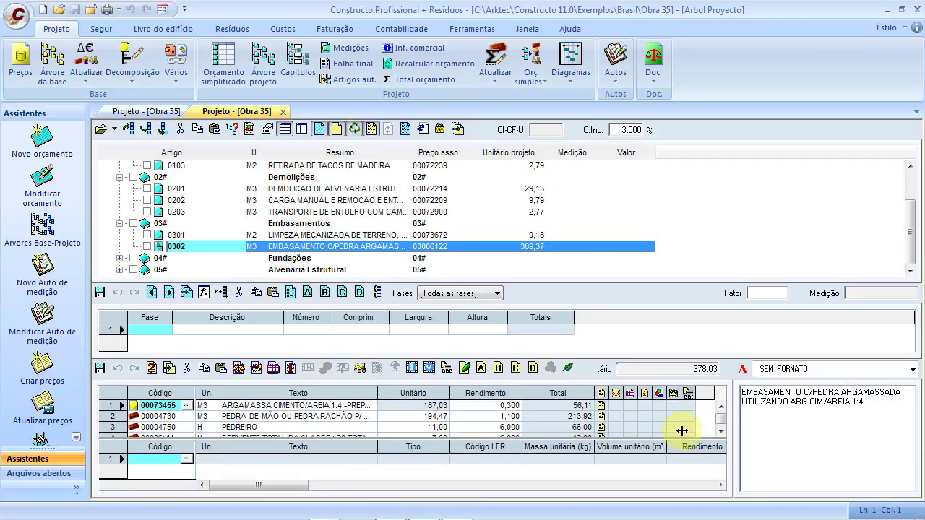
{"action": "left_click", "coordinate": [355, 128]}
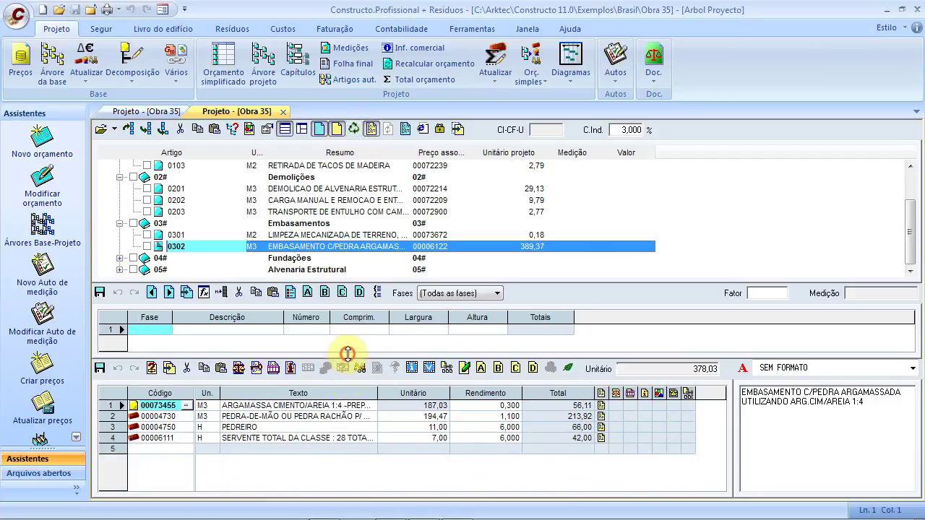
{"action": "left_click_drag", "start_coordinate": [348, 355], "coordinate": [341, 374]}
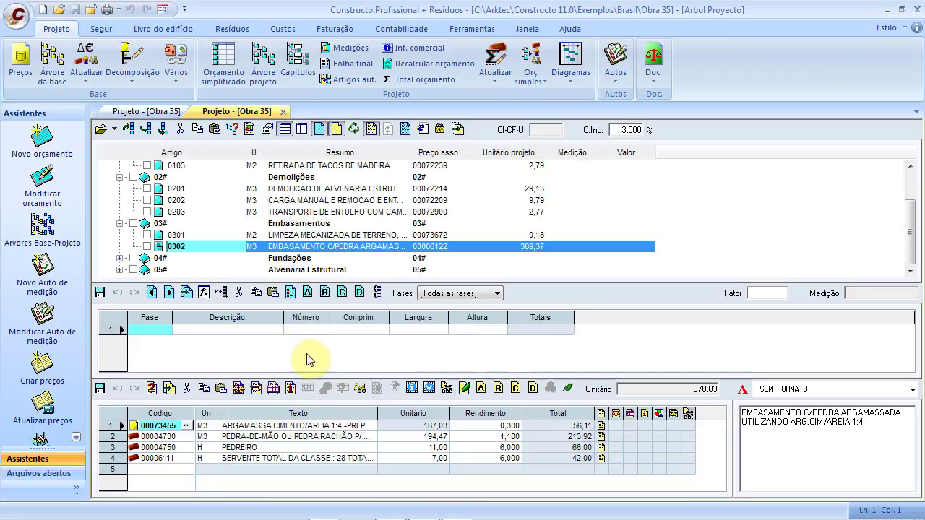
Step: Expand chapter 04# Fundações and examine the price breakdown of article 0401
{"action": "left_click", "coordinate": [124, 258]}
{"action": "left_click", "coordinate": [120, 258]}
{"action": "left_click", "coordinate": [204, 259]}
{"action": "left_click", "coordinate": [204, 269]}
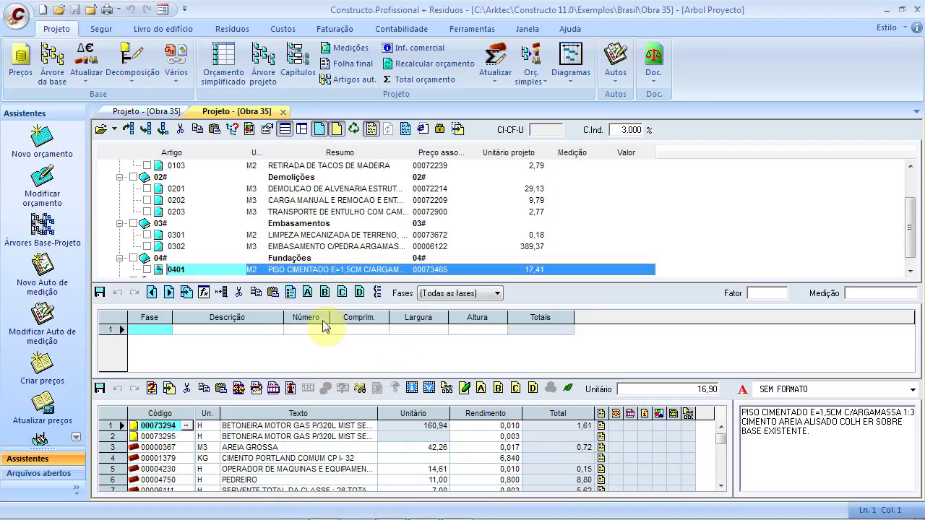
Step: Examine the base price breakdown of article 0401 from the simplified budget and close it
{"action": "left_click", "coordinate": [151, 111]}
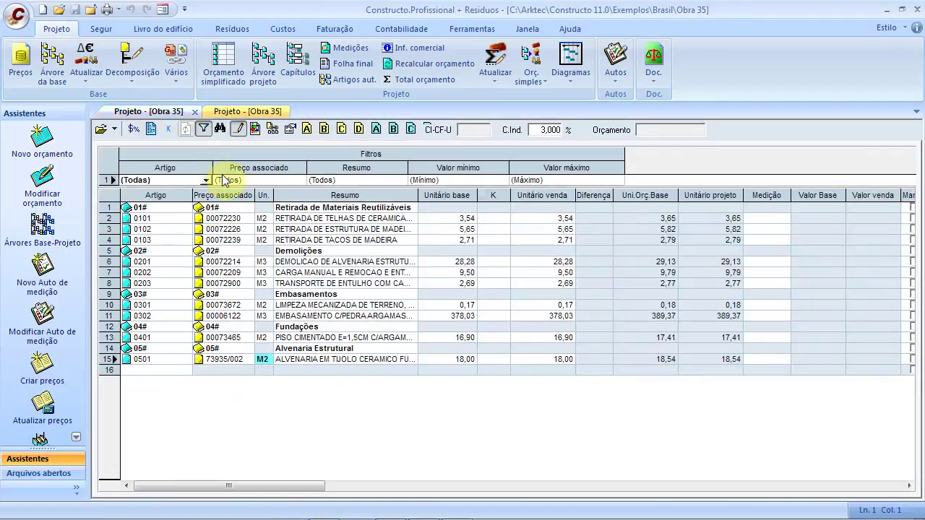
{"action": "left_click", "coordinate": [457, 338]}
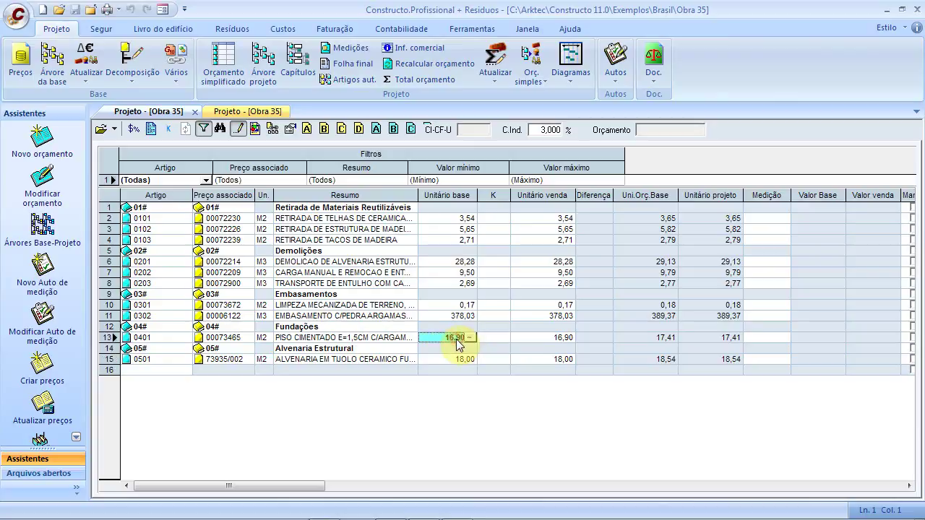
{"action": "left_click", "coordinate": [470, 338]}
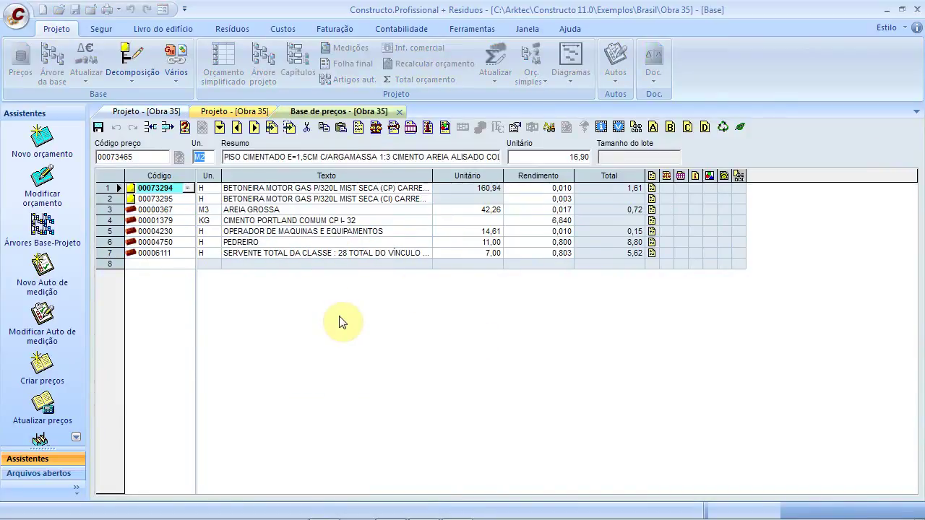
{"action": "left_click", "coordinate": [397, 112]}
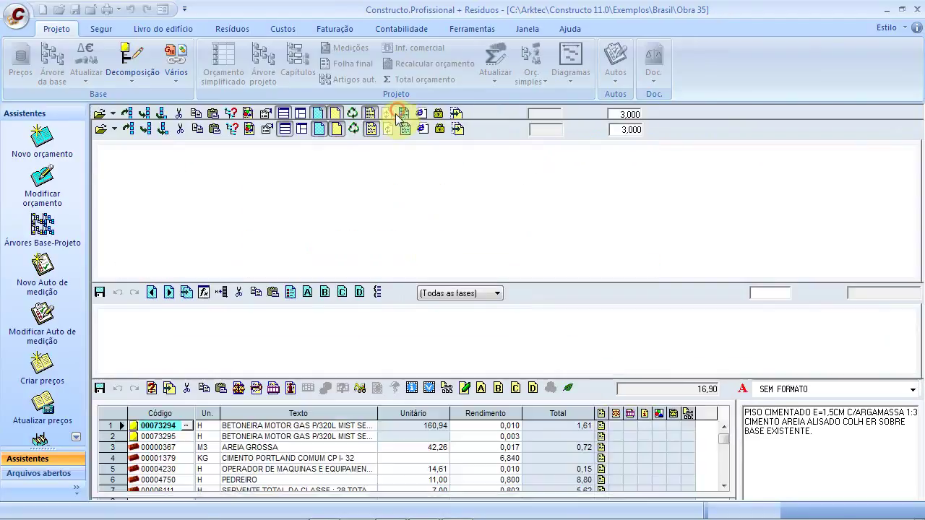
Step: View the measurement sheet of article 0401 from the simplified budget and close it
{"action": "left_click", "coordinate": [780, 337]}
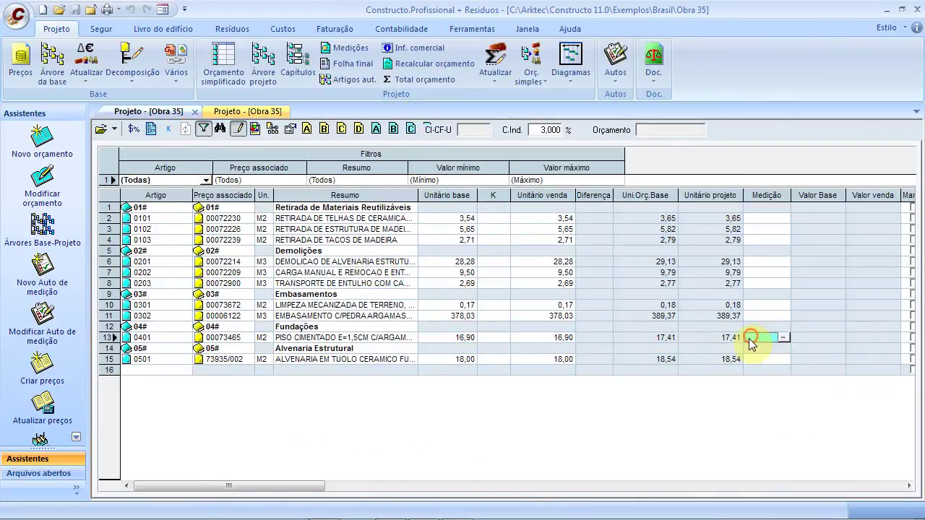
{"action": "left_click", "coordinate": [785, 338]}
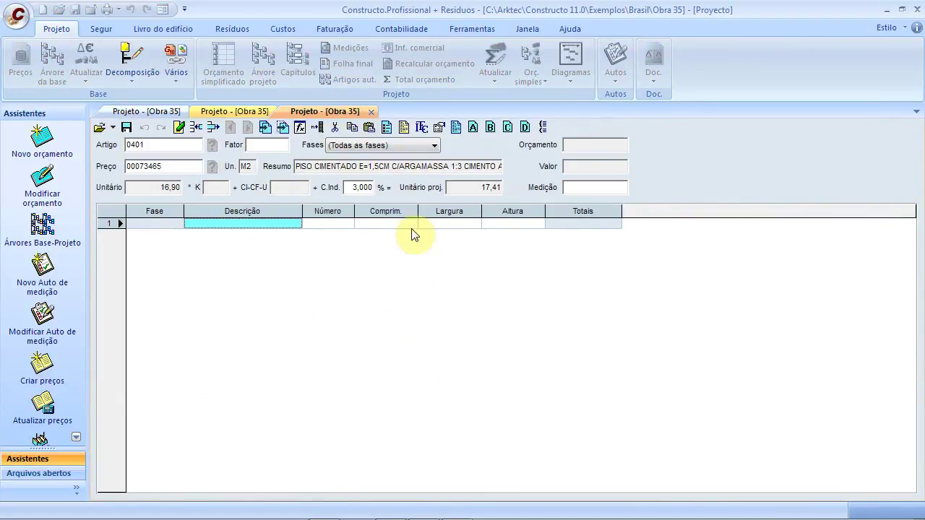
{"action": "left_click", "coordinate": [372, 112]}
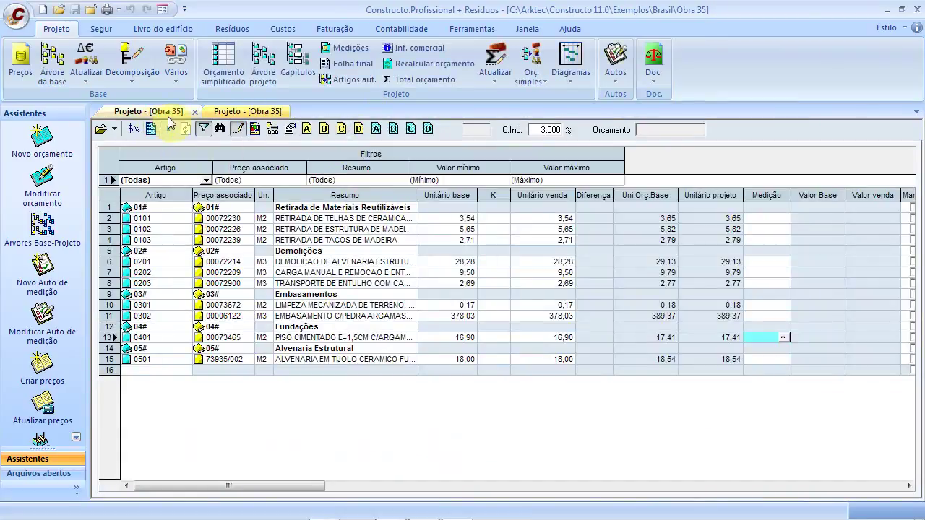
Step: Compare the project tree with the simplified budget and view article 0202's price breakdown in the tree
{"action": "left_click", "coordinate": [216, 112]}
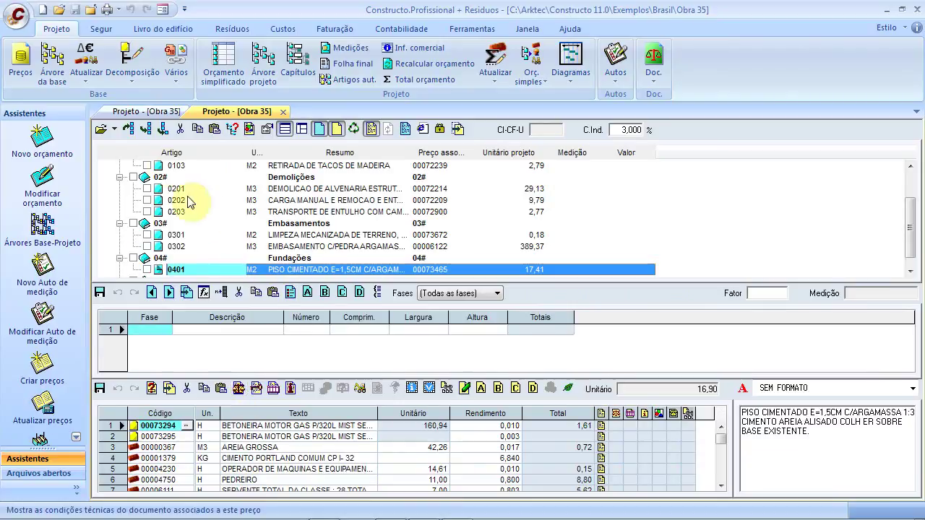
{"action": "left_click", "coordinate": [145, 112]}
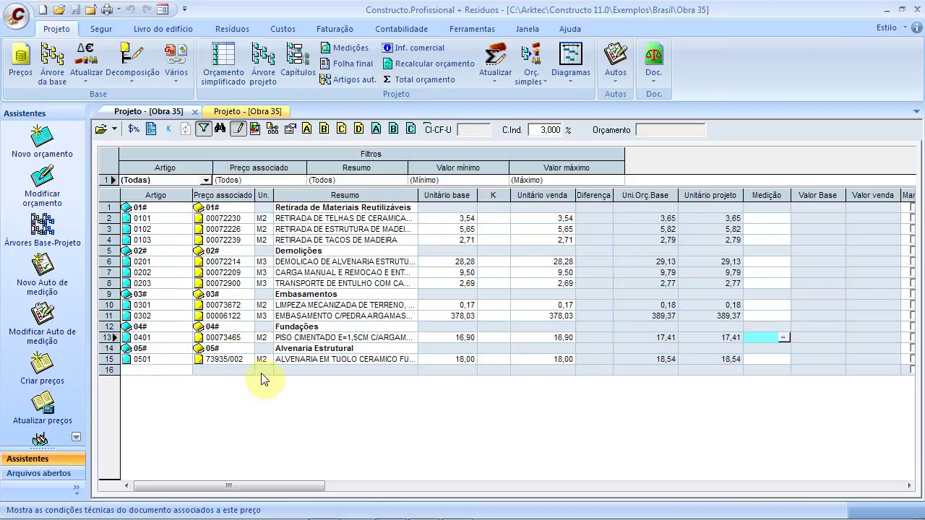
{"action": "left_click", "coordinate": [216, 112]}
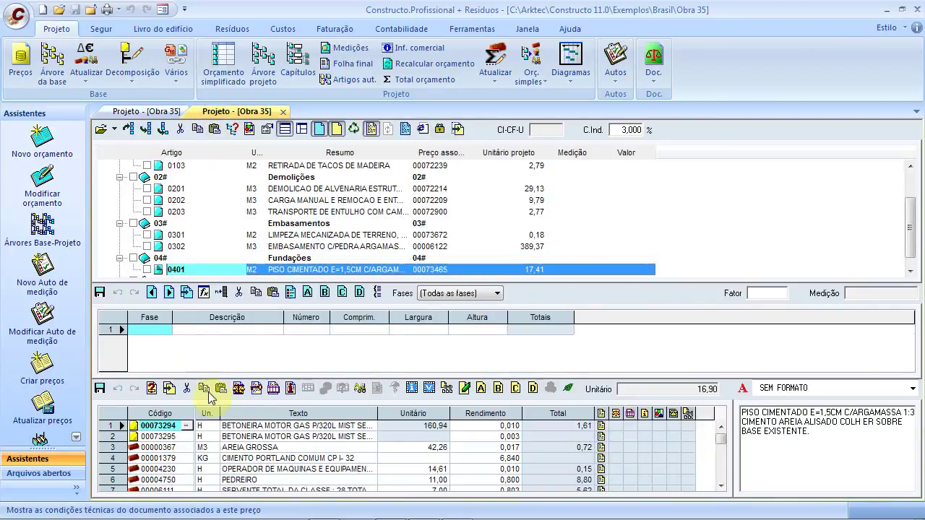
{"action": "left_click", "coordinate": [176, 200]}
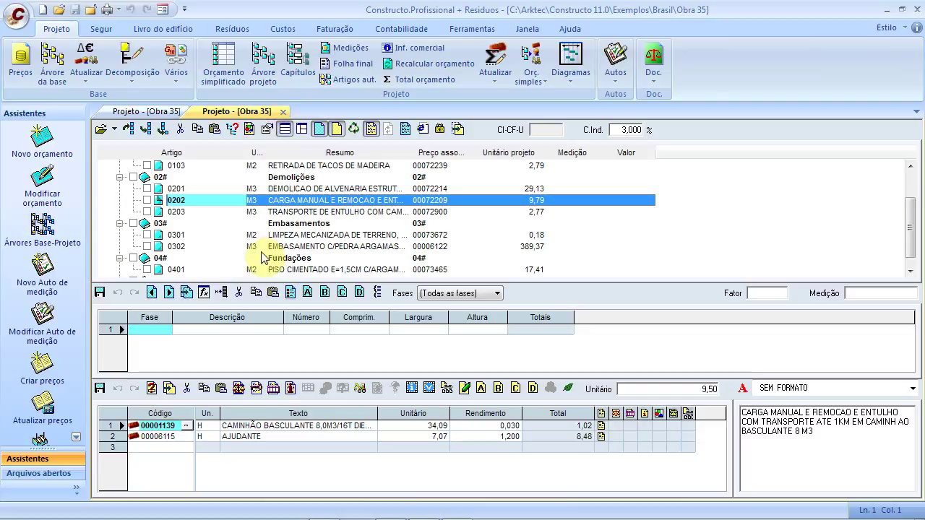
Step: Move article 0301, the mechanized land clearing, below article 0202 in chapter 02# Demolições
{"action": "left_click", "coordinate": [178, 235]}
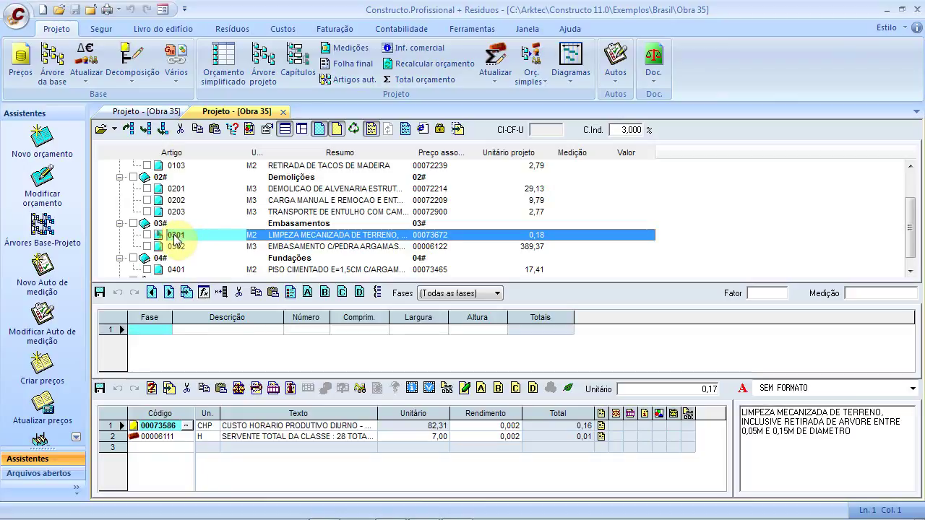
{"action": "left_click_drag", "start_coordinate": [178, 237], "coordinate": [226, 202]}
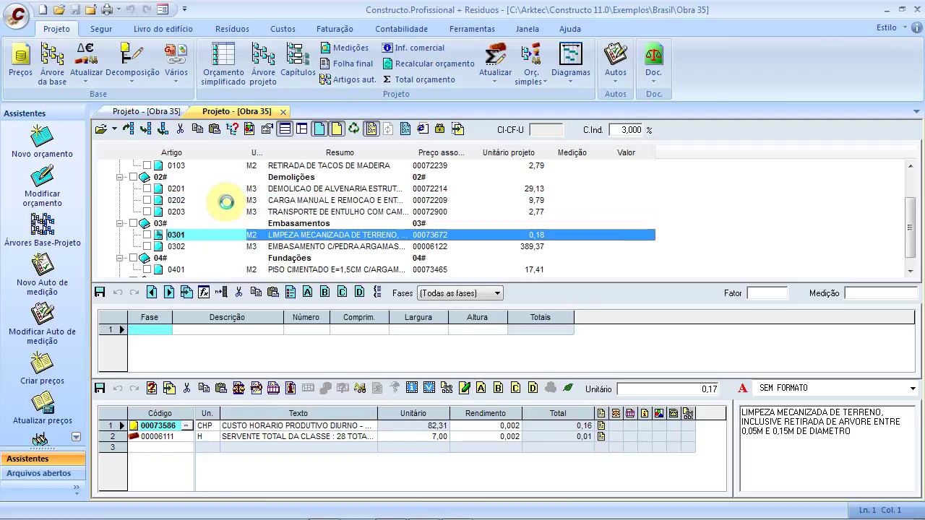
{"action": "left_click", "coordinate": [279, 243]}
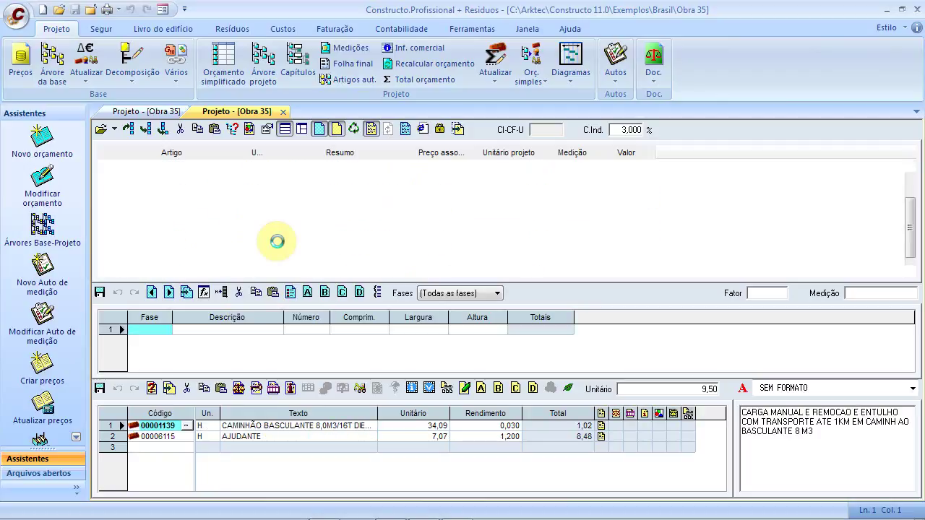
Step: Move the mechanized land clearing article 0203 back into chapter 03#, above the stone masonry article 0301
{"action": "left_click", "coordinate": [177, 212]}
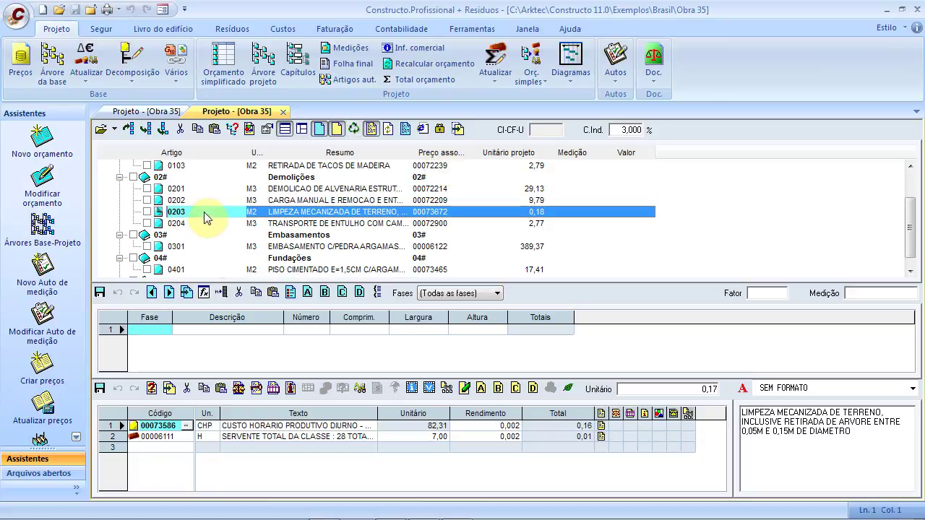
{"action": "left_click_drag", "start_coordinate": [206, 216], "coordinate": [240, 251]}
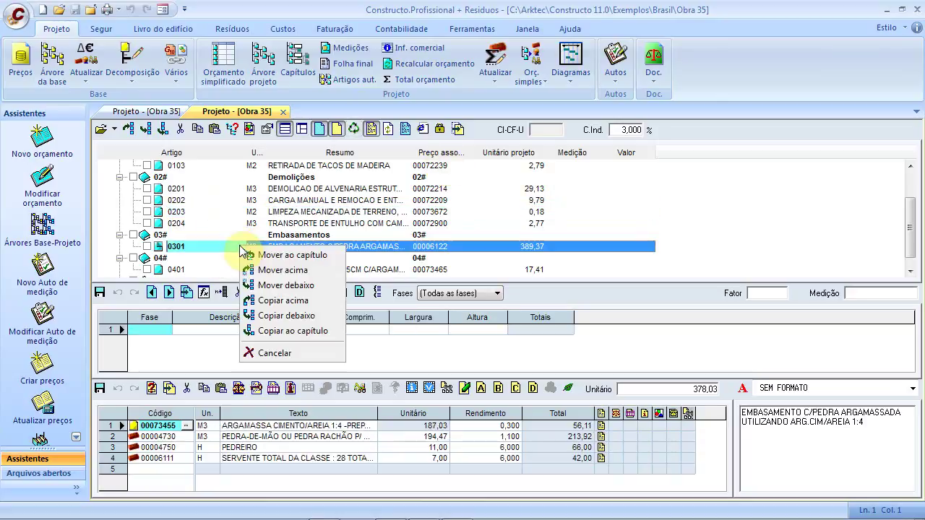
{"action": "left_click", "coordinate": [297, 276]}
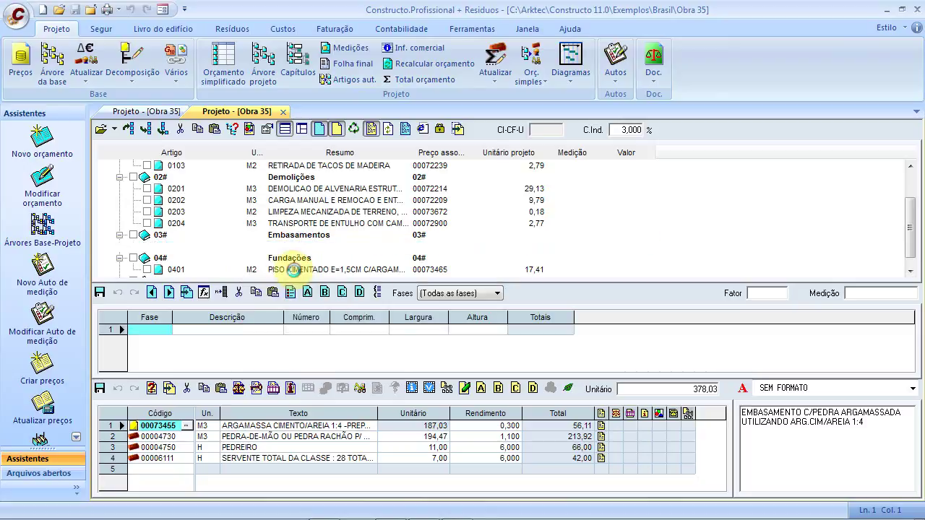
{"action": "left_click", "coordinate": [215, 237]}
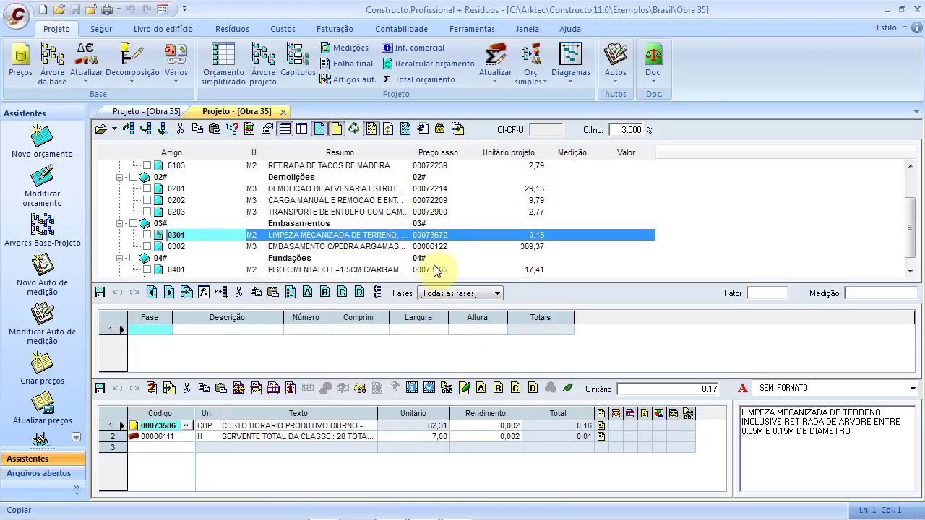
Step: Close both project windows and open the Obra 35 tree beside price base Base Sinapi 112013 in vertical mosaic, with position Base - Projeto
{"action": "left_click", "coordinate": [285, 116]}
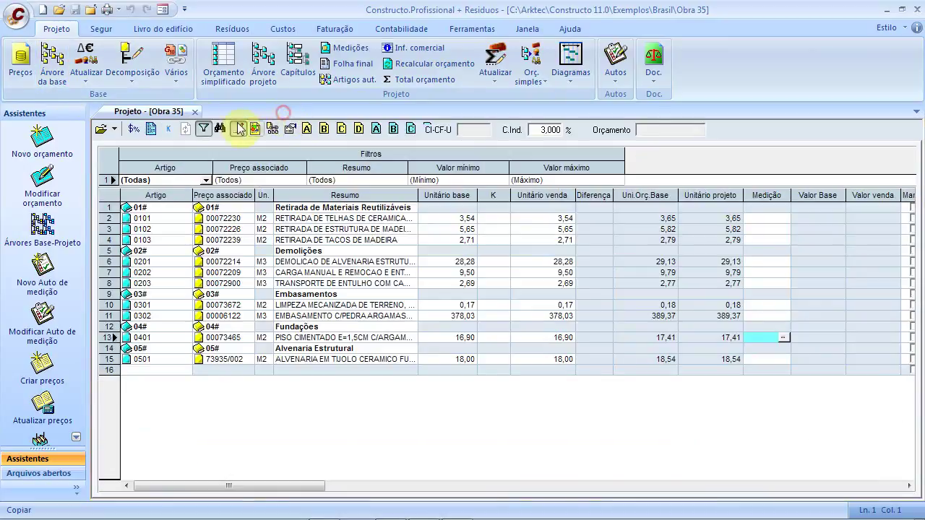
{"action": "left_click", "coordinate": [198, 114]}
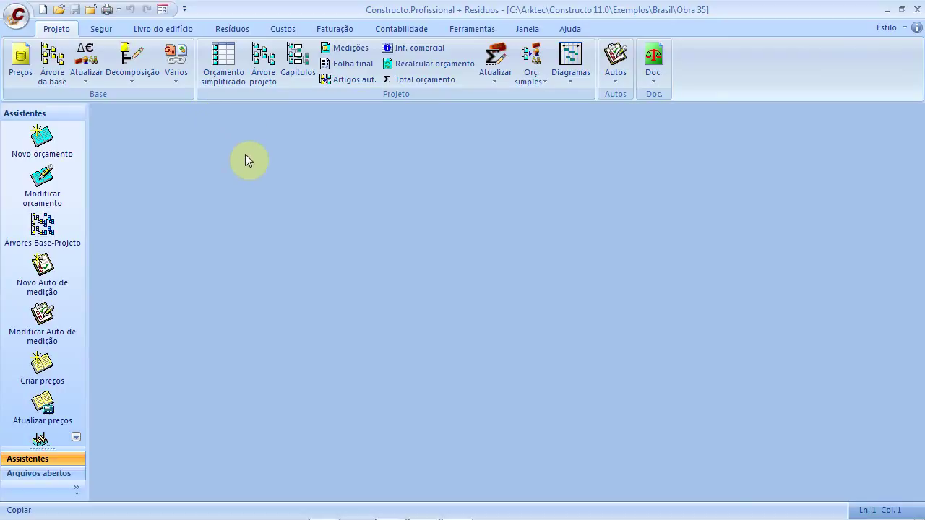
{"action": "left_click", "coordinate": [39, 230]}
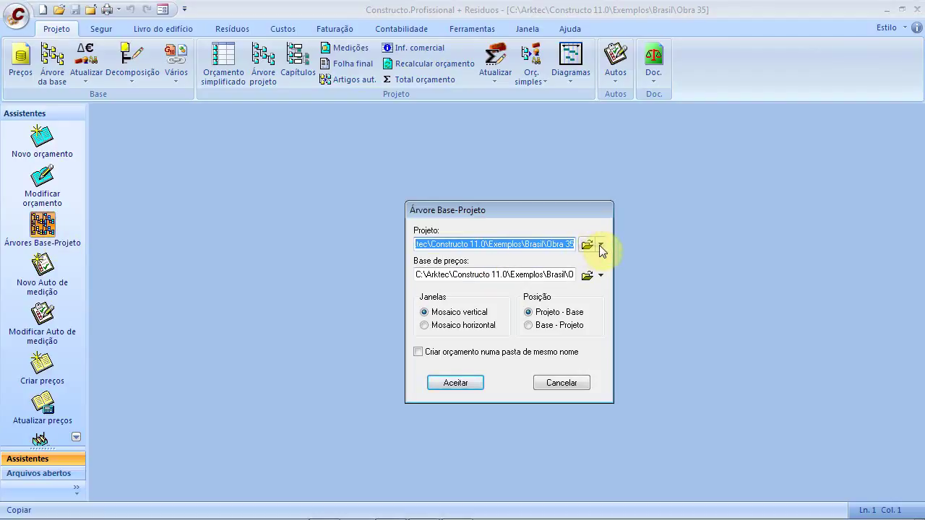
{"action": "left_click", "coordinate": [602, 277]}
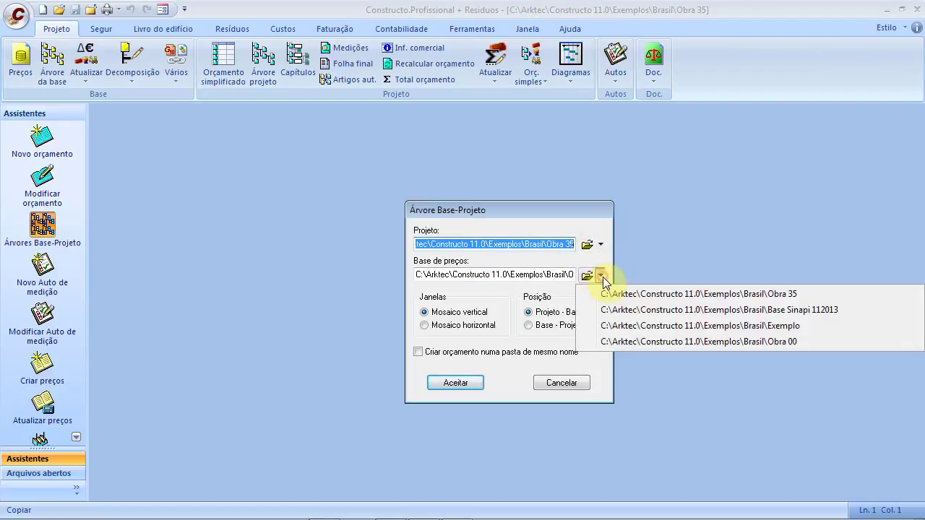
{"action": "left_click", "coordinate": [651, 309]}
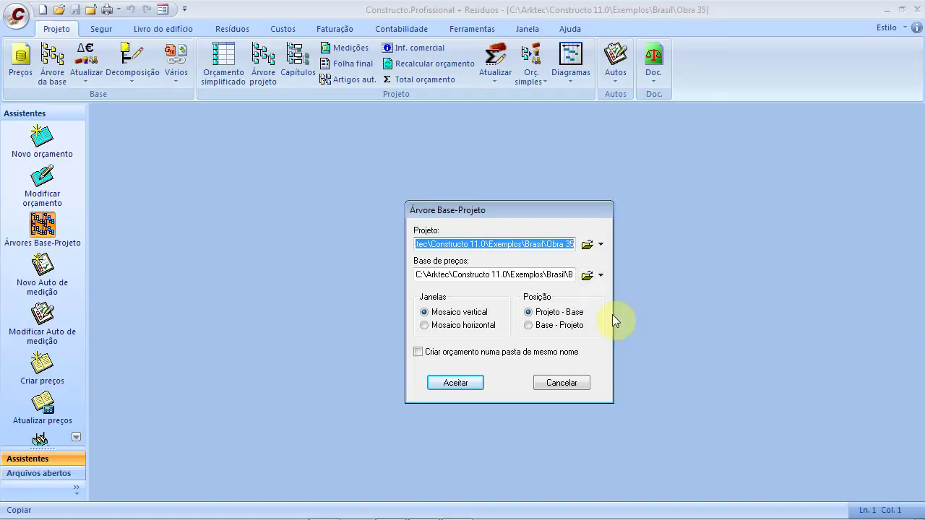
{"action": "left_click", "coordinate": [542, 328]}
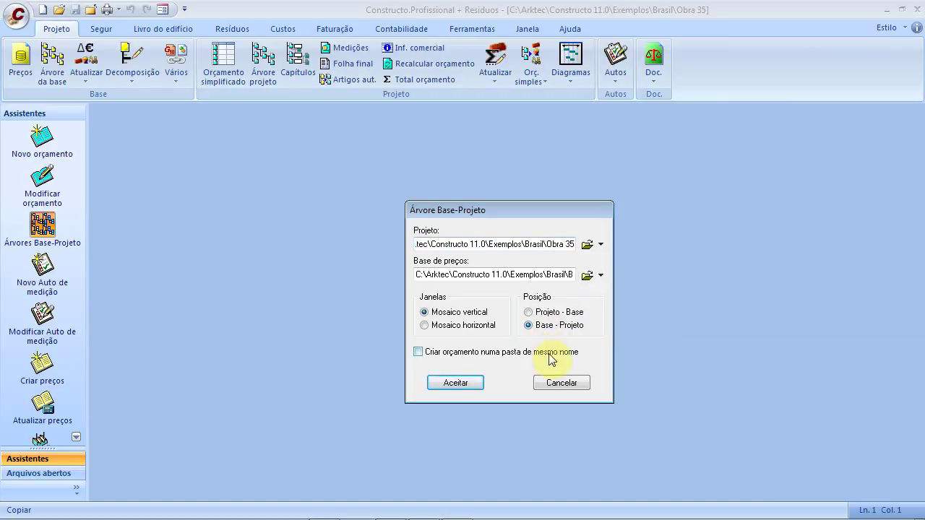
{"action": "left_click", "coordinate": [456, 383]}
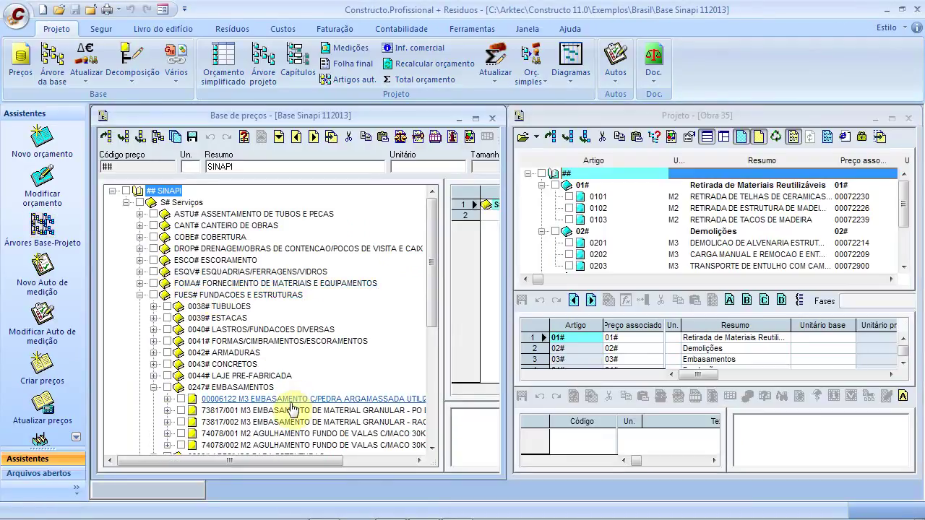
Step: Copy price 00006122 from the SINAPI base's Embasamentos group below article 0302 in chapter 03# of Obra 35
{"action": "left_click", "coordinate": [292, 402]}
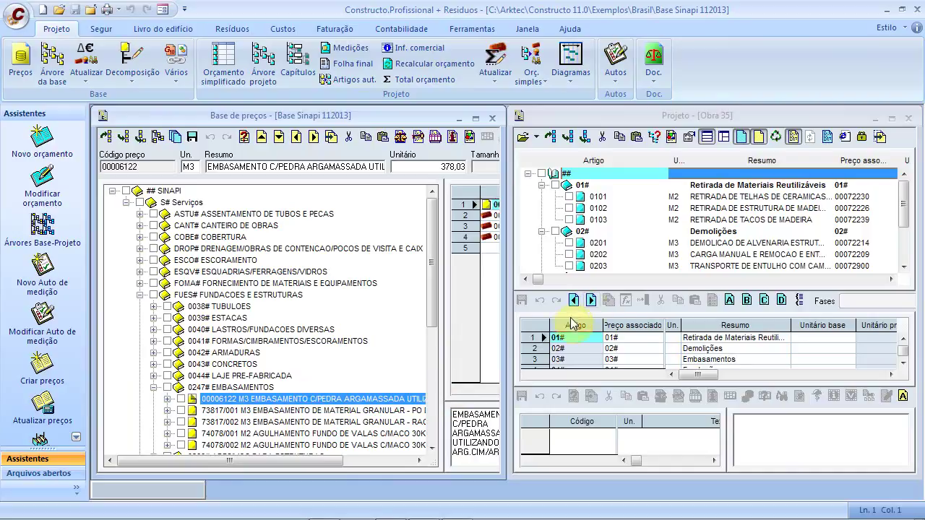
{"action": "left_click_drag", "start_coordinate": [737, 292], "coordinate": [745, 337]}
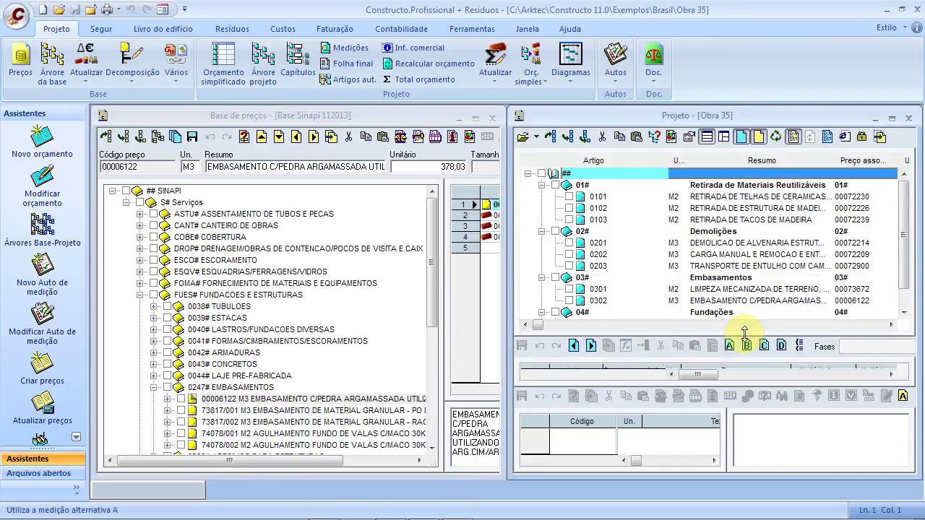
{"action": "left_click_drag", "start_coordinate": [373, 400], "coordinate": [626, 305]}
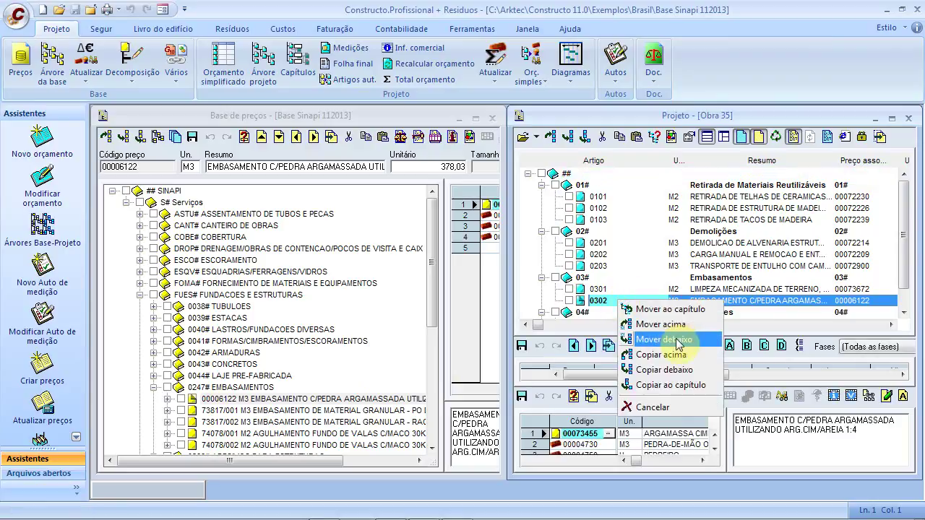
{"action": "left_click", "coordinate": [680, 372]}
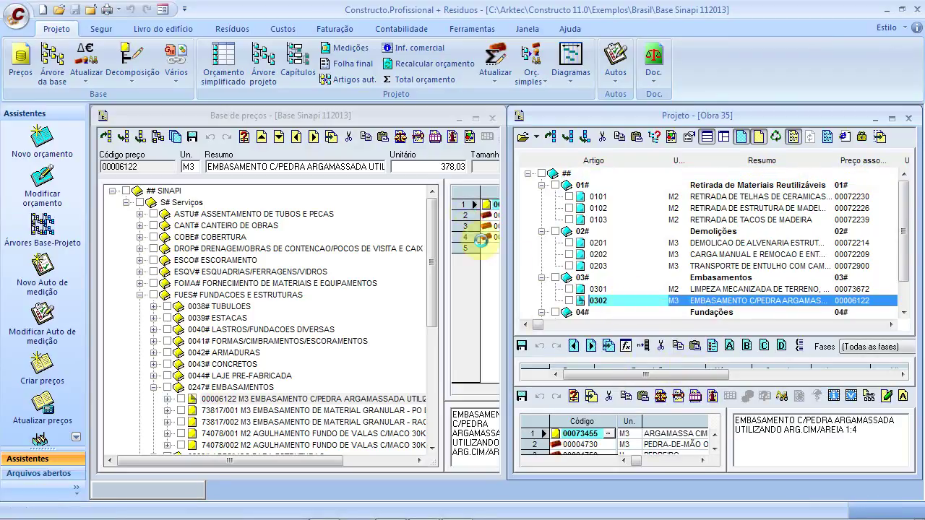
Step: Close the Base Sinapi 112013 price base window and save the modifications
{"action": "left_click", "coordinate": [434, 120]}
{"action": "left_click", "coordinate": [493, 119]}
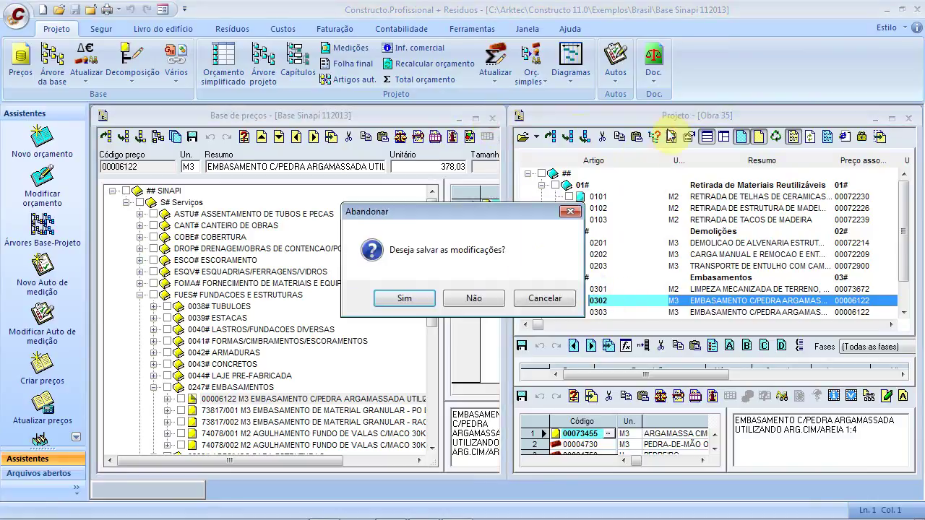
{"action": "left_click", "coordinate": [418, 297]}
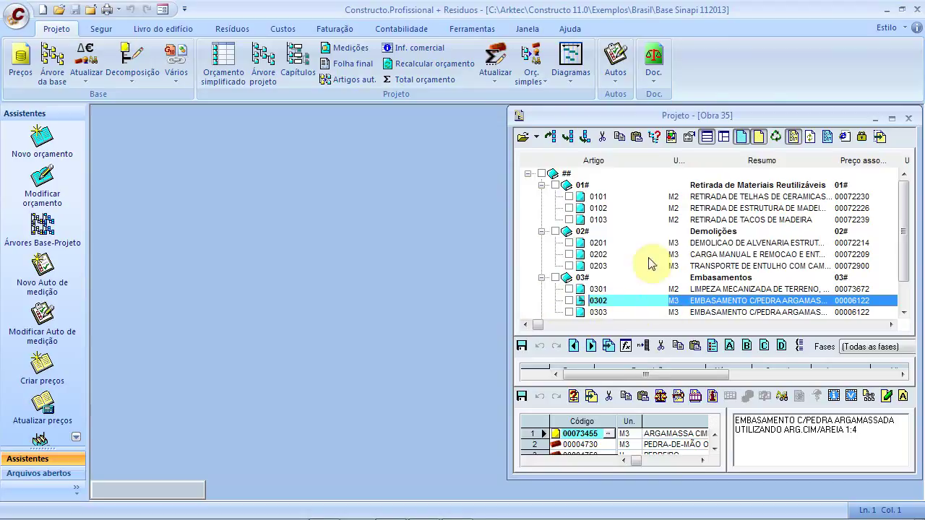
Step: Maximize the Obra 35 project tree and delete the duplicate stone masonry article 0303 from chapter 03#
{"action": "left_click", "coordinate": [891, 120]}
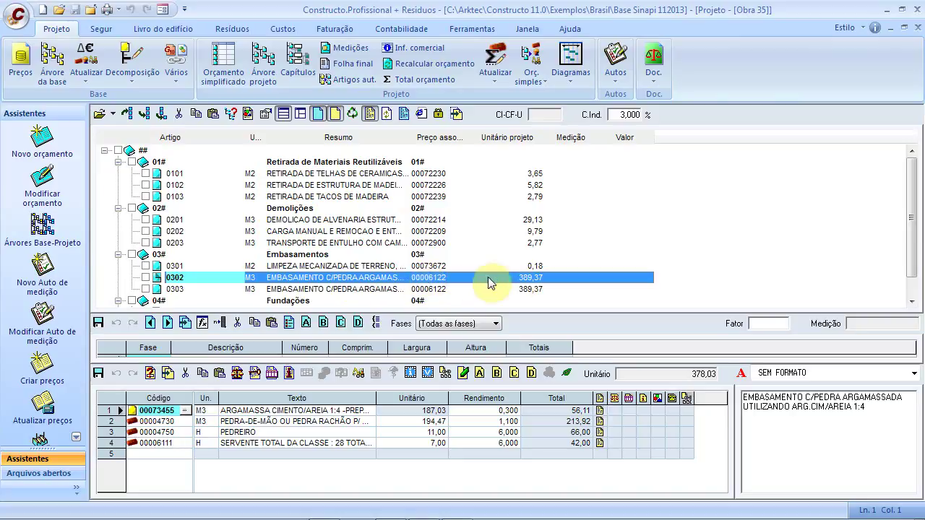
{"action": "left_click", "coordinate": [199, 289]}
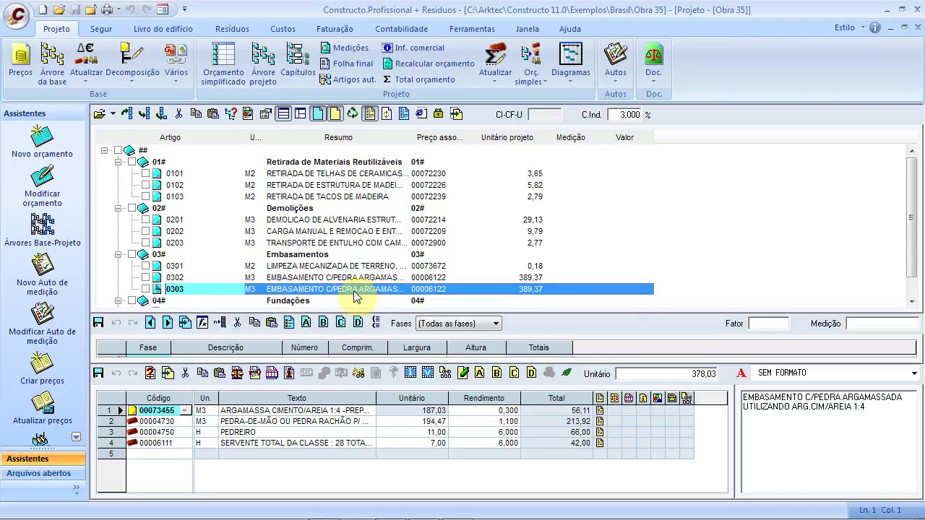
{"action": "key", "text": "Delete"}
{"action": "left_click", "coordinate": [404, 329]}
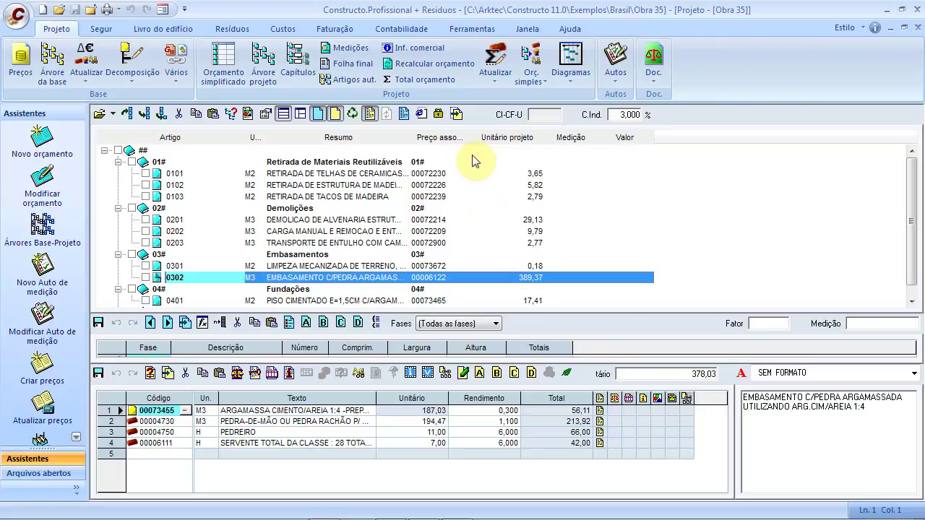
{"action": "key", "text": "alt+Tab"}
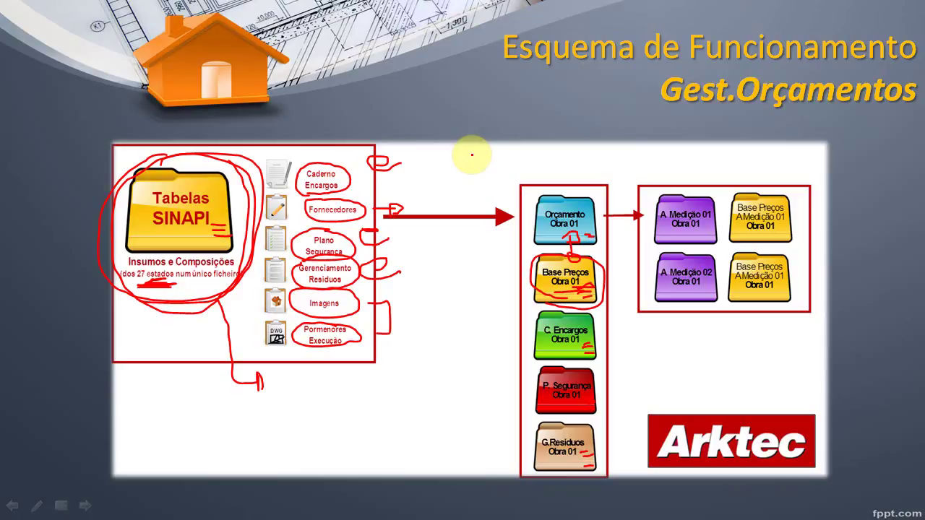
{"action": "key", "text": "Left"}
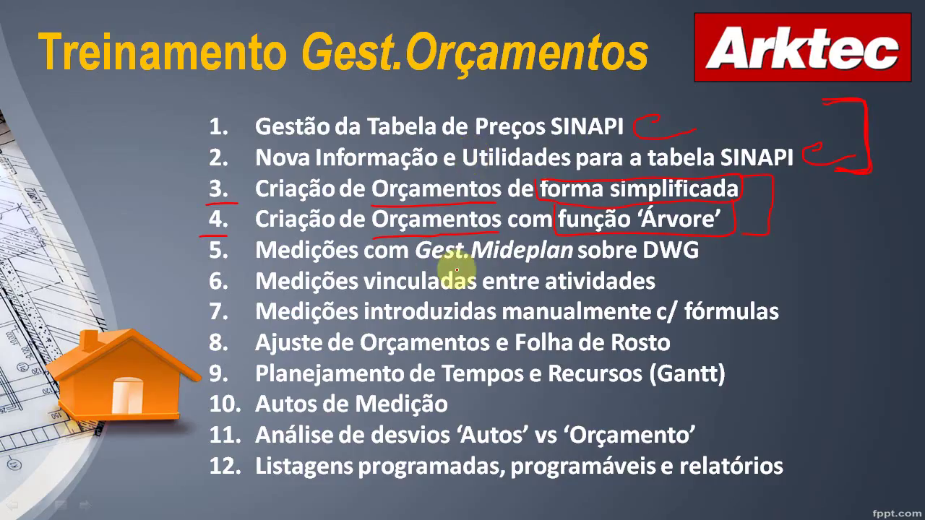
{"action": "left_click_drag", "start_coordinate": [199, 260], "coordinate": [232, 259]}
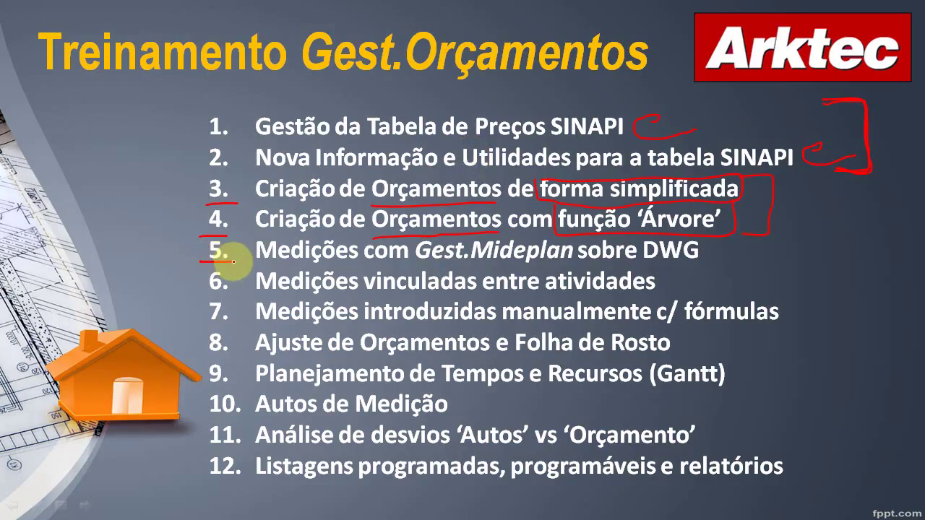
{"action": "left_click_drag", "start_coordinate": [207, 291], "coordinate": [229, 289]}
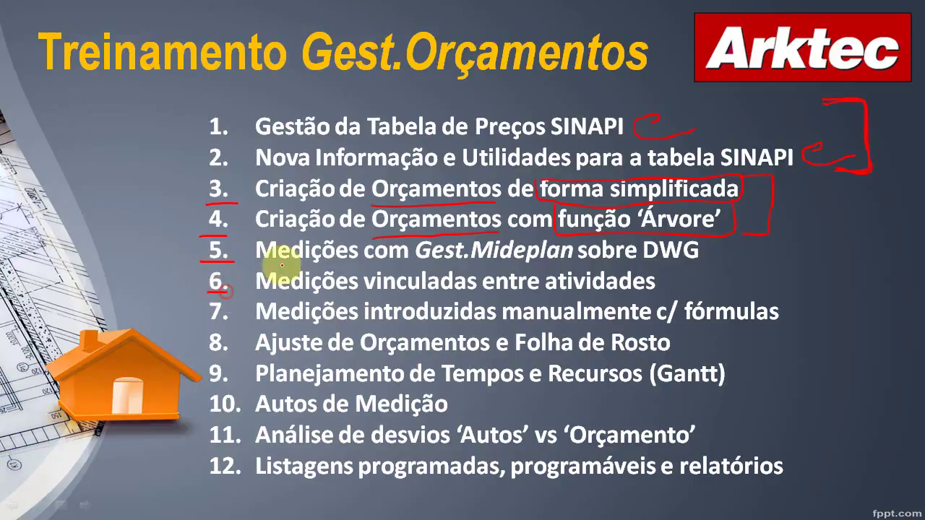
{"action": "mouse_move", "coordinate": [419, 264]}
{"action": "left_mouse_down"}
{"action": "mouse_move", "coordinate": [634, 264]}
{"action": "mouse_move", "coordinate": [712, 242]}
{"action": "mouse_move", "coordinate": [473, 228]}
{"action": "mouse_move", "coordinate": [405, 246]}
{"action": "mouse_move", "coordinate": [421, 269]}
{"action": "left_mouse_up"}
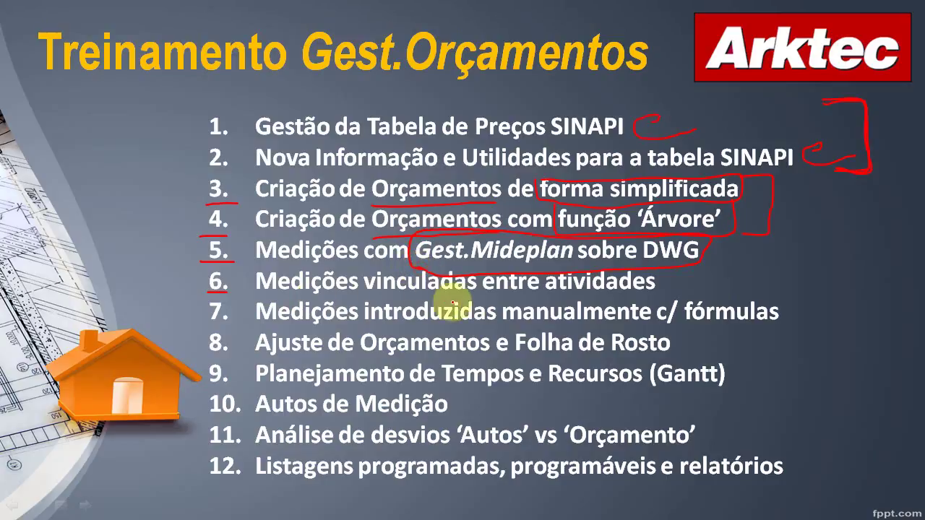
{"action": "mouse_move", "coordinate": [578, 296]}
{"action": "left_mouse_down"}
{"action": "mouse_move", "coordinate": [668, 289]}
{"action": "mouse_move", "coordinate": [669, 278]}
{"action": "left_mouse_up"}
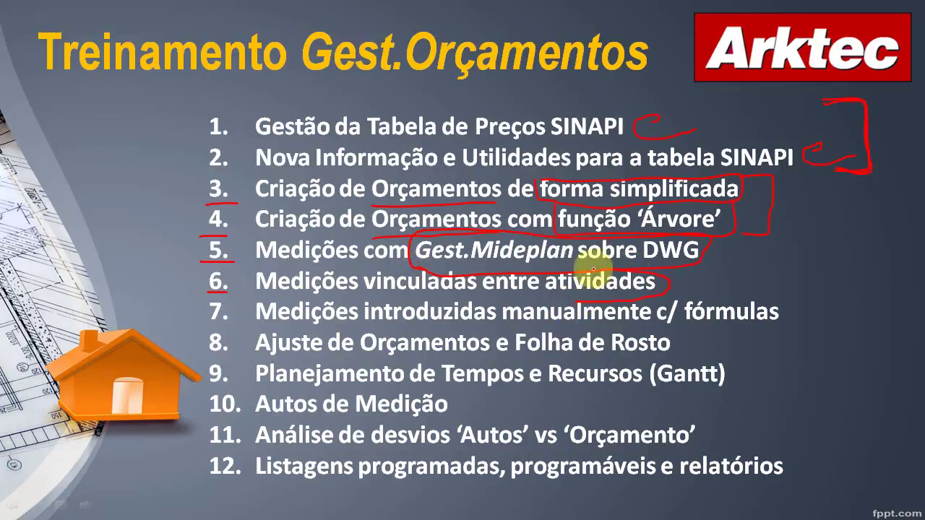
{"action": "mouse_move", "coordinate": [414, 261]}
{"action": "left_mouse_down"}
{"action": "mouse_move", "coordinate": [367, 266]}
{"action": "mouse_move", "coordinate": [373, 289]}
{"action": "mouse_move", "coordinate": [583, 294]}
{"action": "left_mouse_up"}
{"action": "left_click_drag", "start_coordinate": [207, 327], "coordinate": [231, 326]}
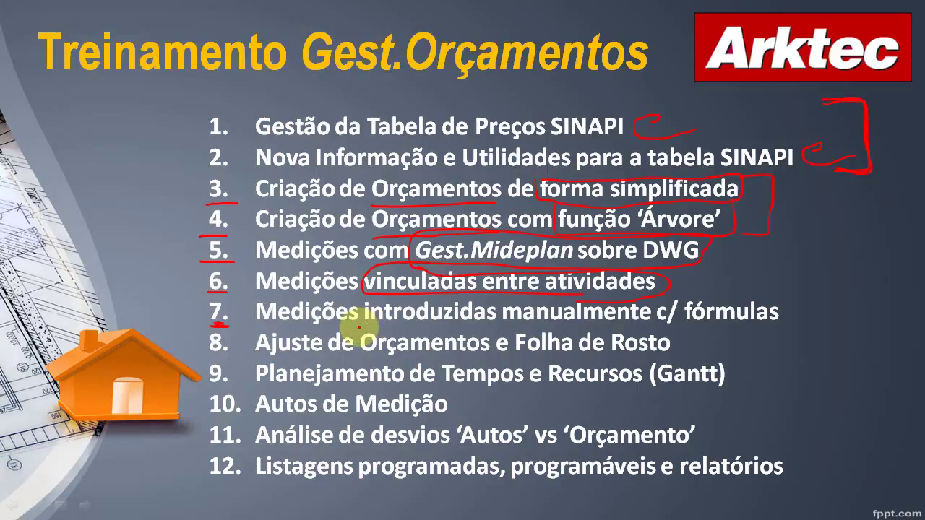
{"action": "left_click_drag", "start_coordinate": [503, 329], "coordinate": [786, 325]}
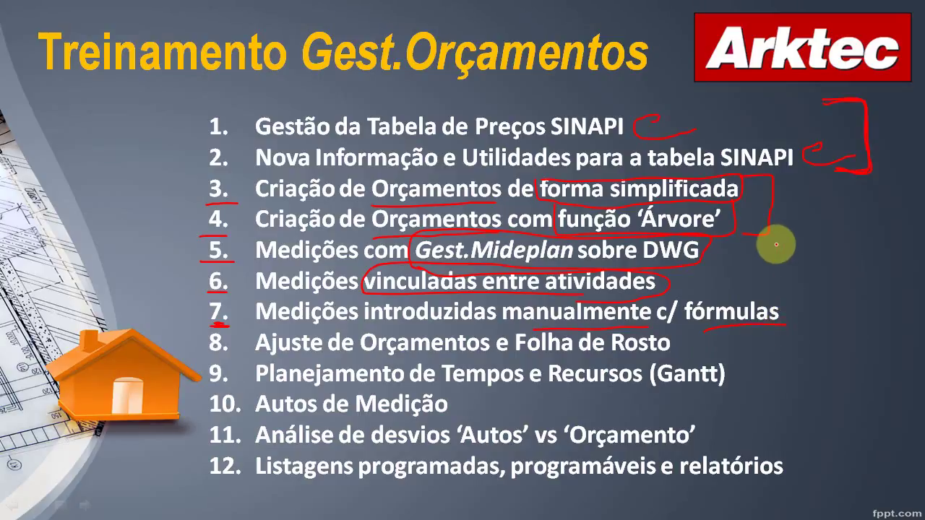
{"action": "key", "text": "alt+Tab"}
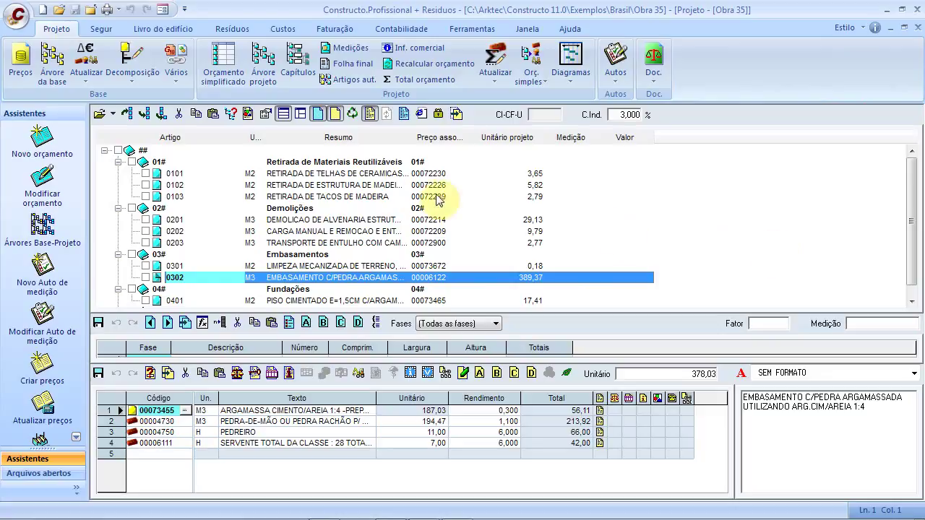
{"action": "left_click", "coordinate": [359, 176]}
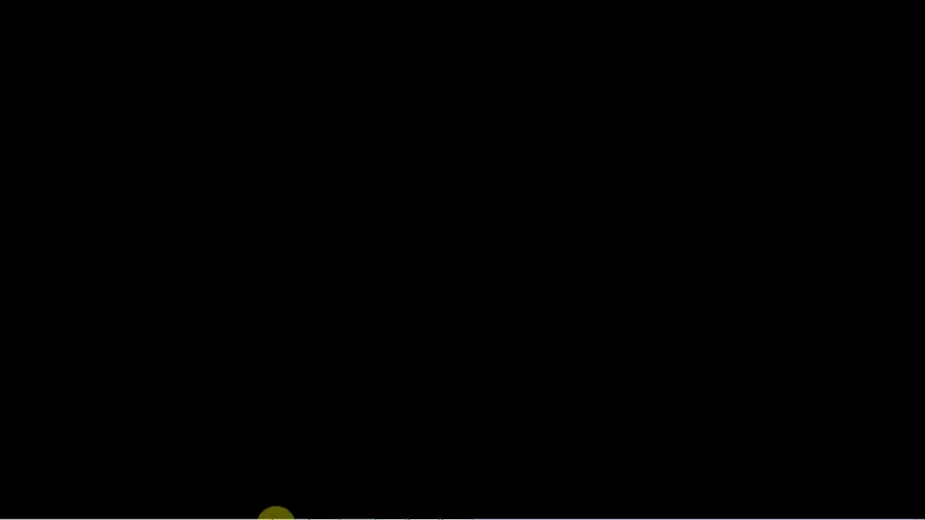
Step: Switch to MidePlan 11.0 by launching it from the Arktec program group
{"action": "mouse_move", "coordinate": [270, 515]}
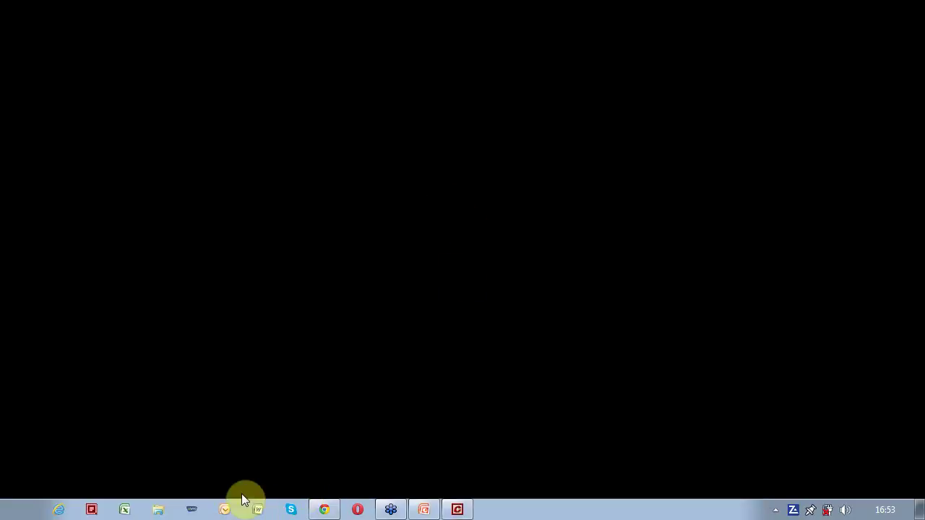
{"action": "left_click", "coordinate": [17, 506]}
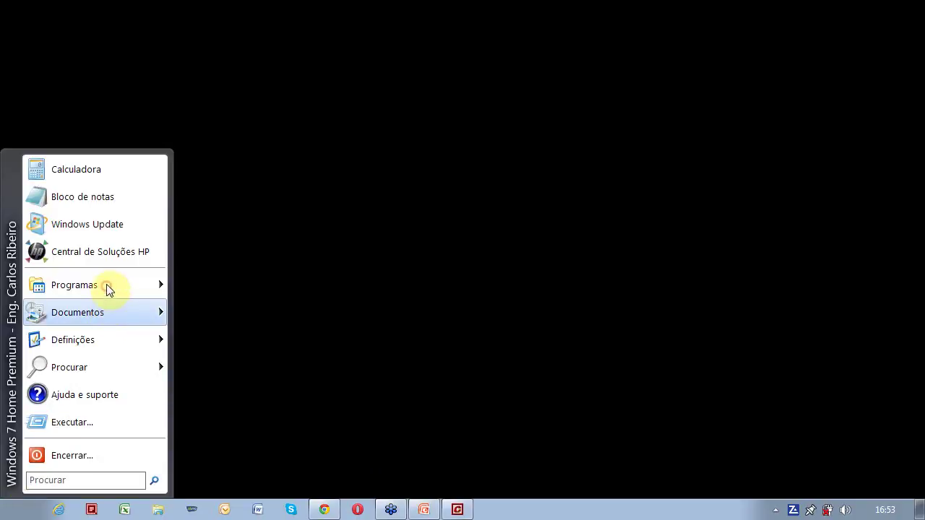
{"action": "mouse_move", "coordinate": [107, 289]}
{"action": "mouse_move", "coordinate": [262, 395]}
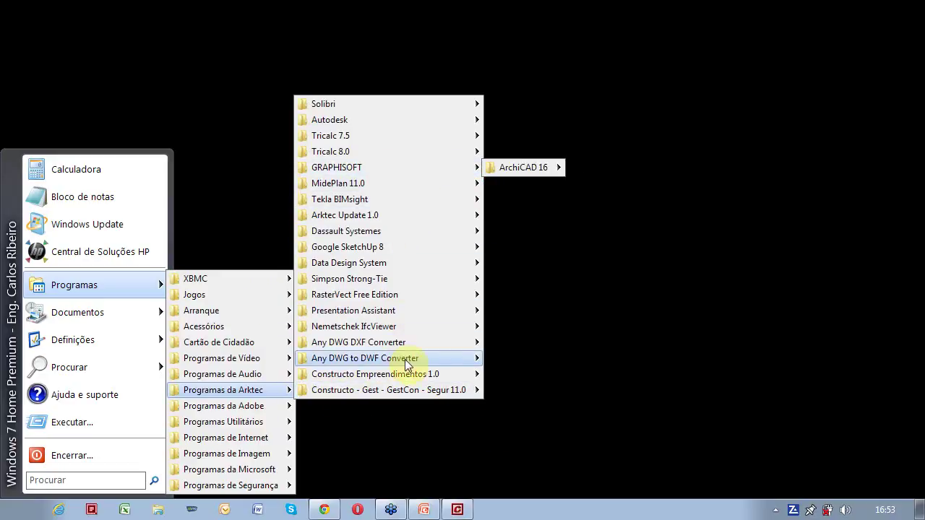
{"action": "mouse_move", "coordinate": [405, 386]}
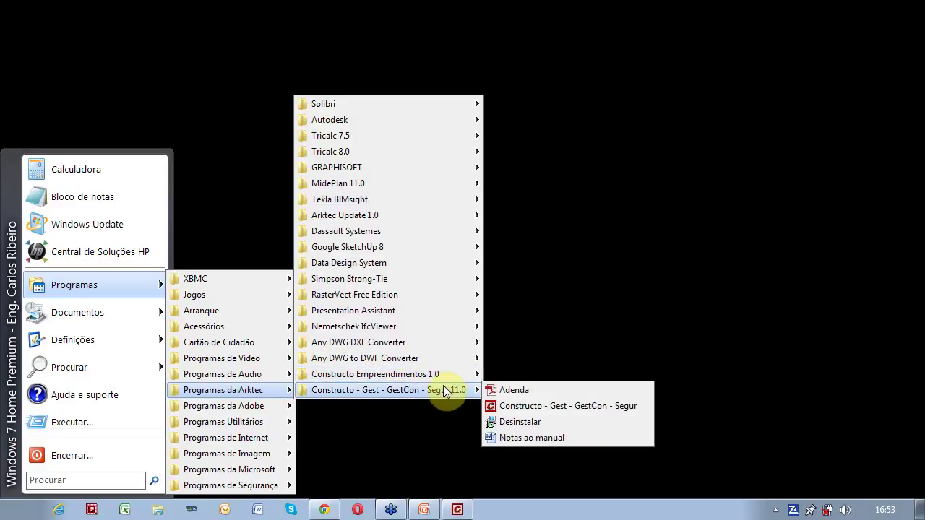
{"action": "left_click", "coordinate": [416, 181]}
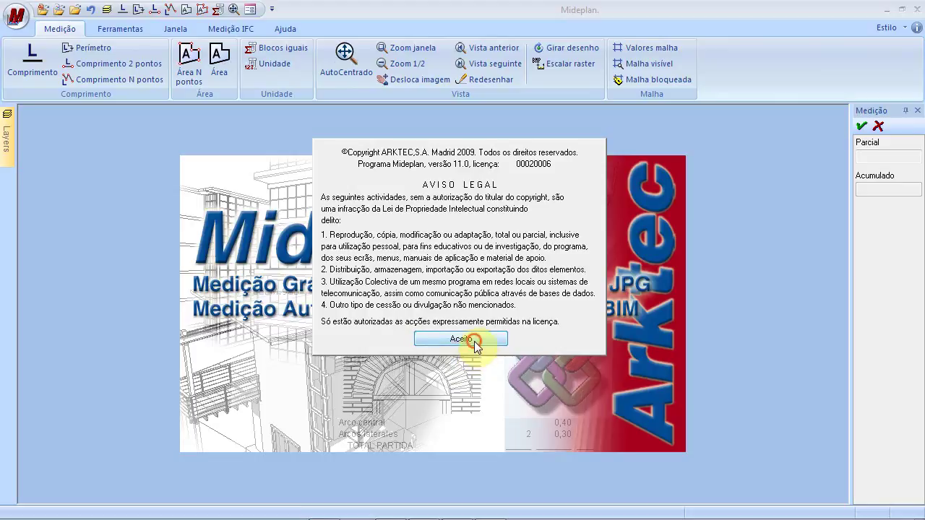
Step: Clear the MidePlan startup dialogs by accepting the legal notice, allowing internet access and declining the 11.0.02 update
{"action": "left_click", "coordinate": [475, 346]}
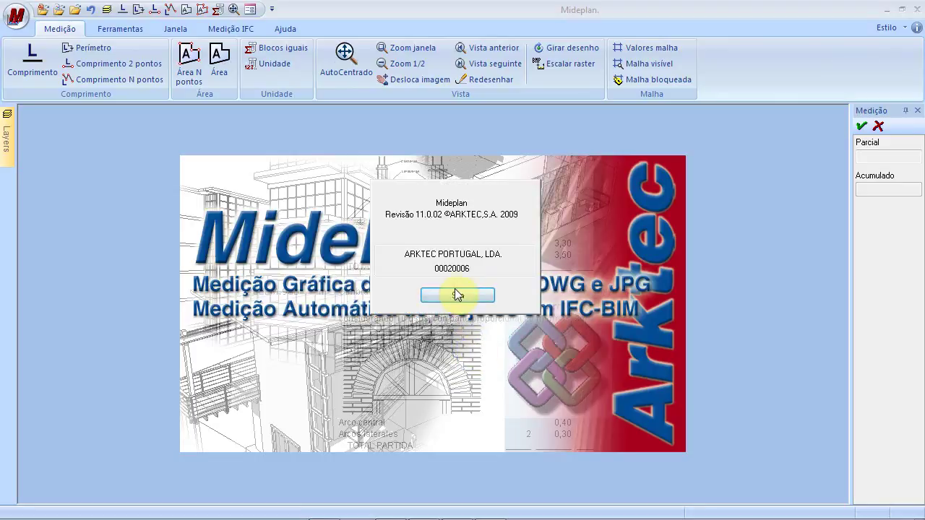
{"action": "left_click", "coordinate": [468, 301]}
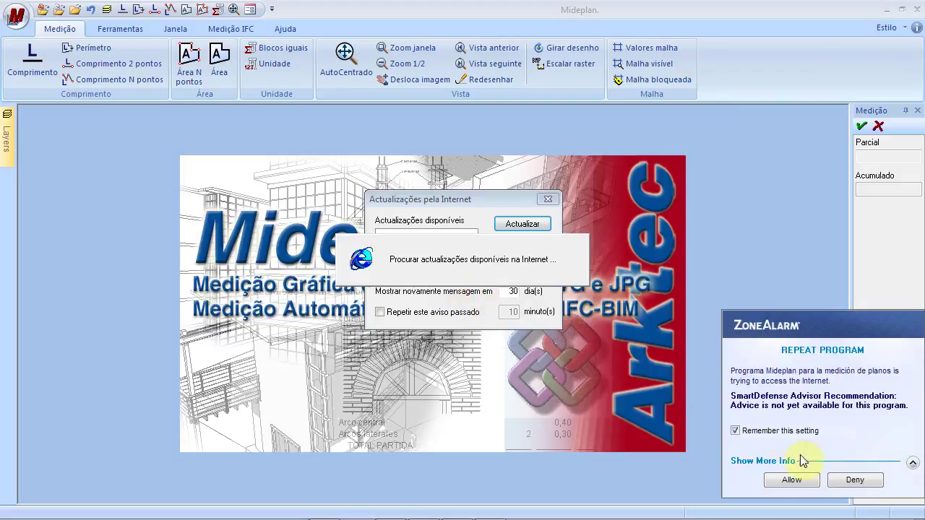
{"action": "left_click", "coordinate": [806, 481]}
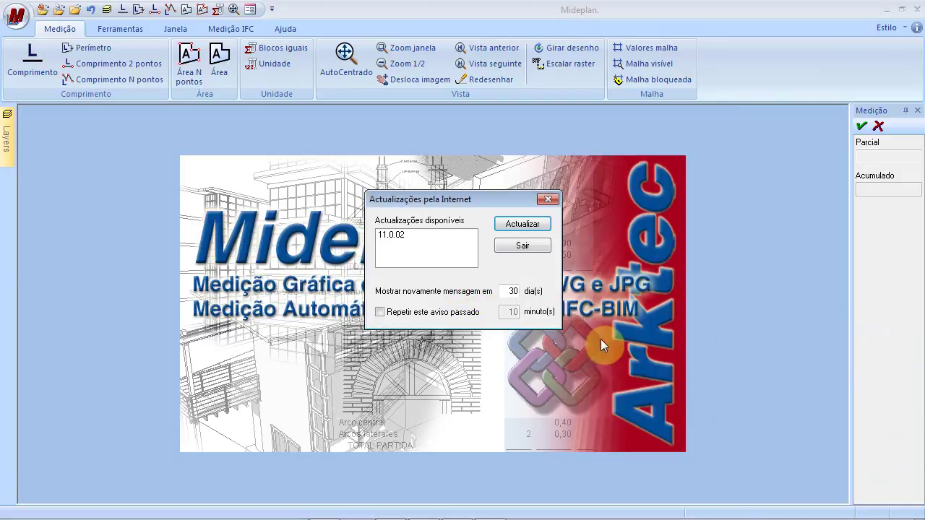
{"action": "left_click", "coordinate": [523, 244]}
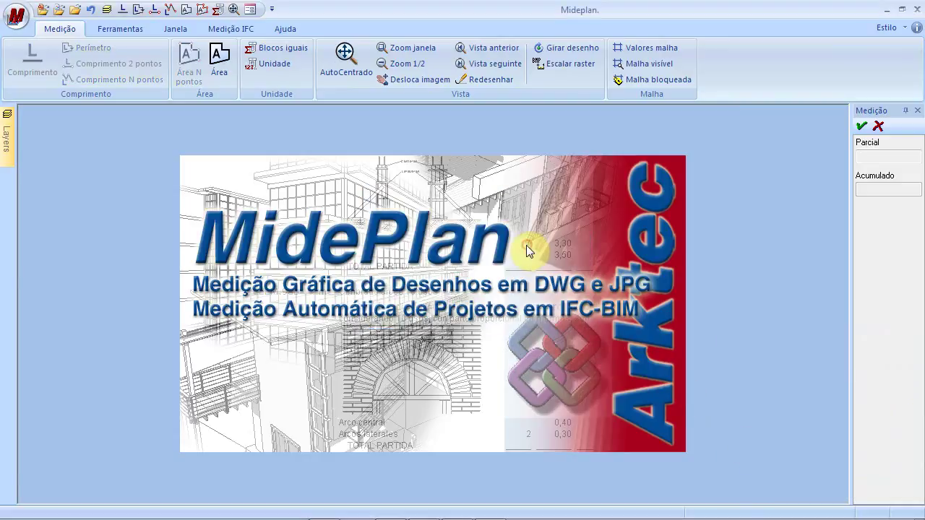
Step: Open the project Obra 35.g11 from Arktec\Constructo 11.0\Exemplos\Brasil, with exclusive mode and read-only off
{"action": "left_click", "coordinate": [10, 21]}
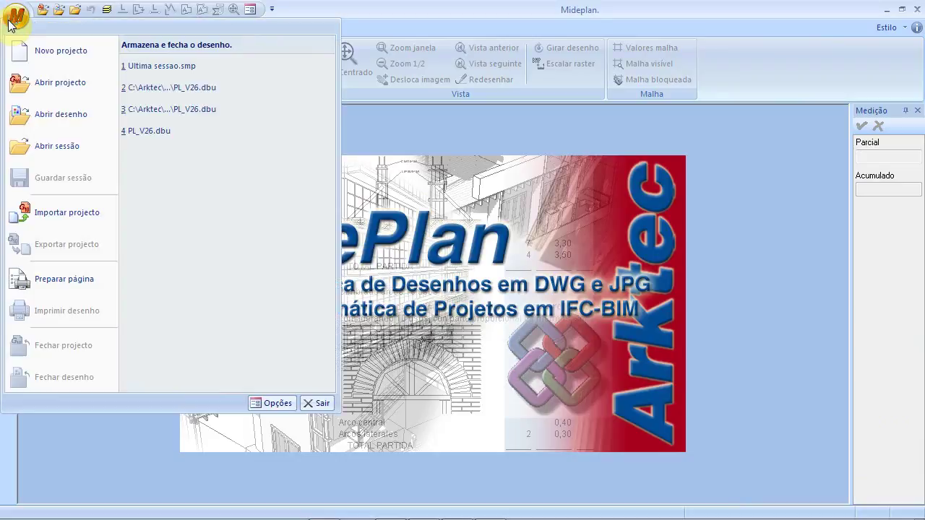
{"action": "left_click", "coordinate": [50, 87]}
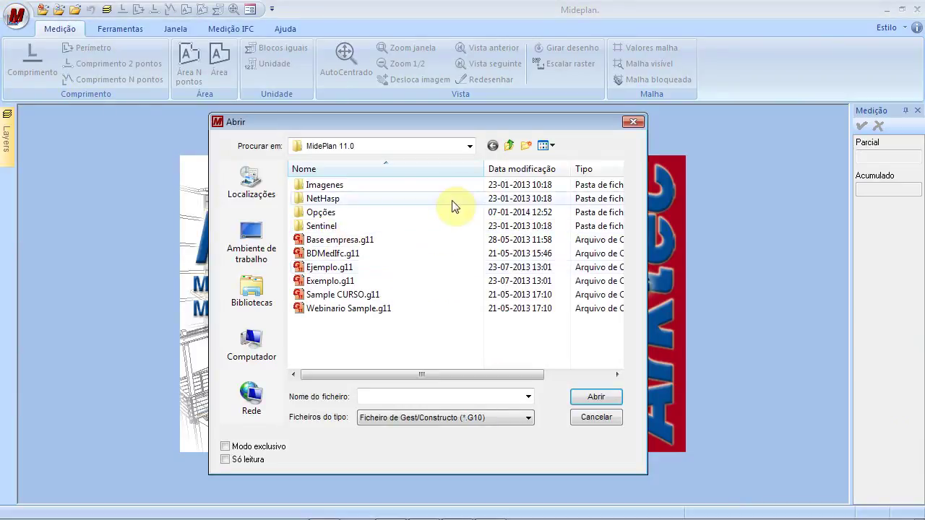
{"action": "left_click", "coordinate": [469, 146]}
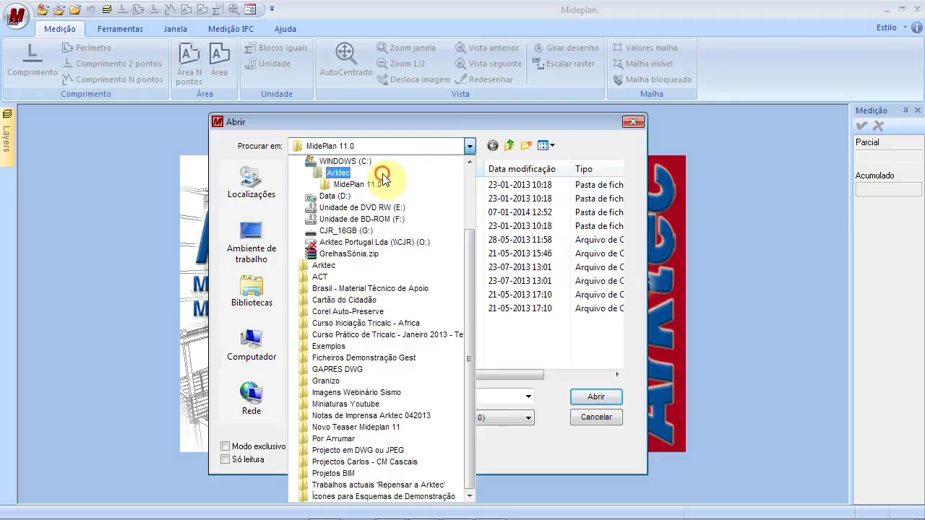
{"action": "left_click", "coordinate": [440, 175]}
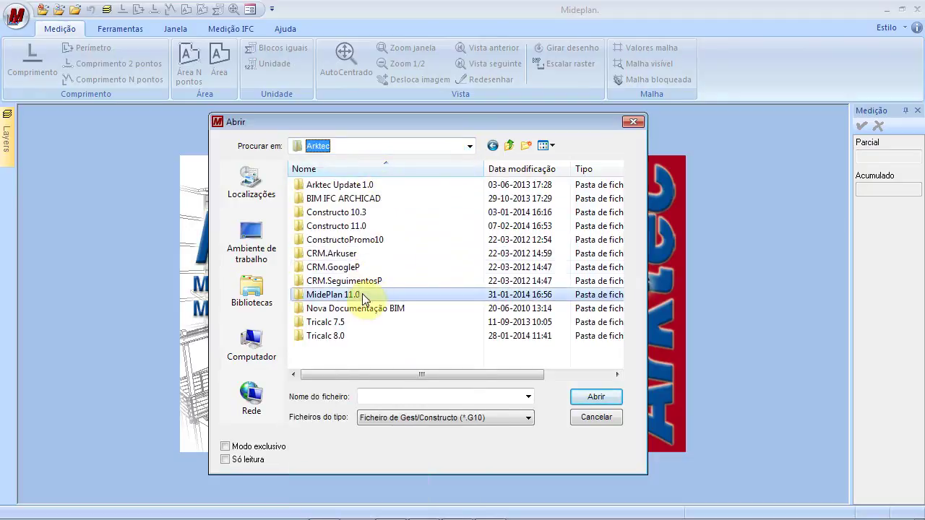
{"action": "double_click", "coordinate": [359, 226]}
{"action": "double_click", "coordinate": [351, 282]}
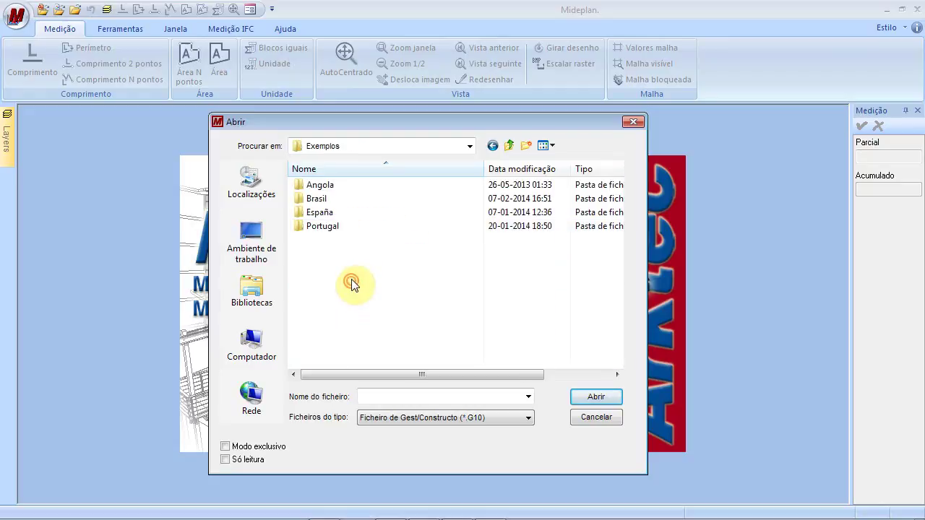
{"action": "double_click", "coordinate": [355, 197]}
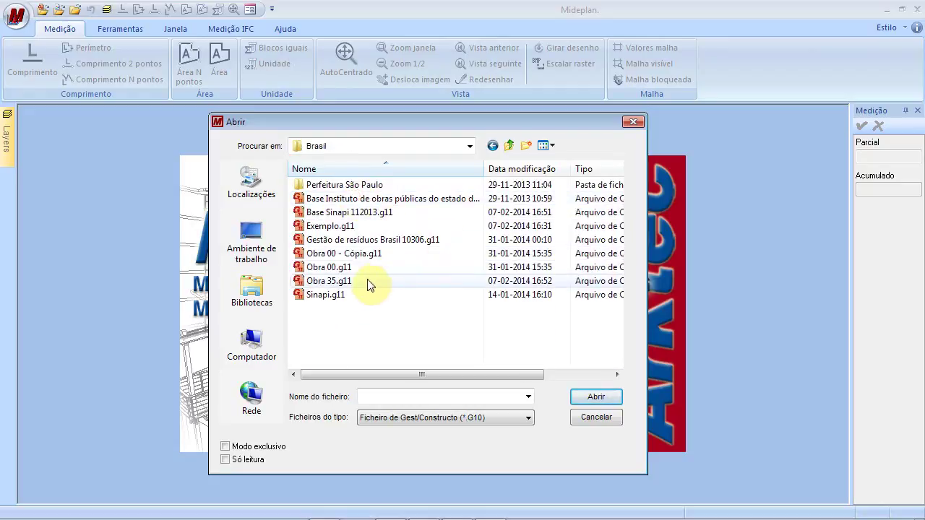
{"action": "left_click", "coordinate": [365, 283]}
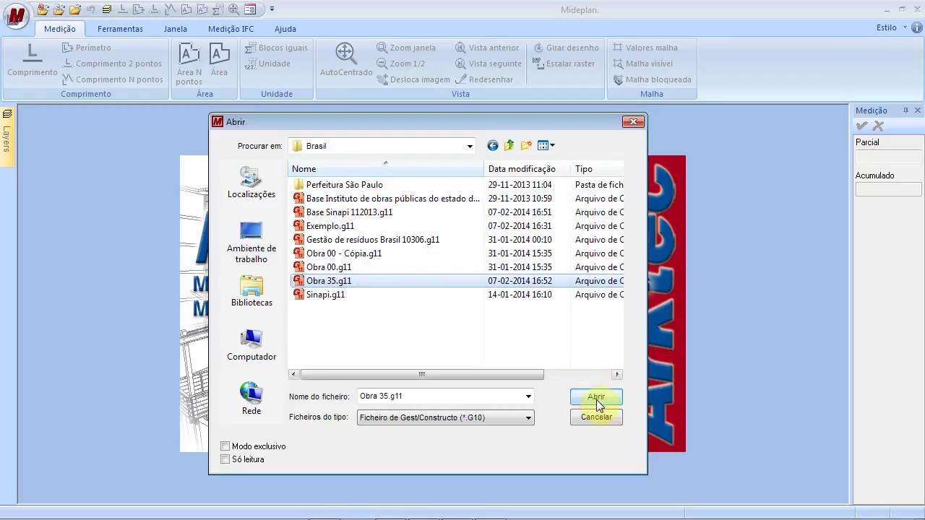
{"action": "left_click", "coordinate": [226, 448]}
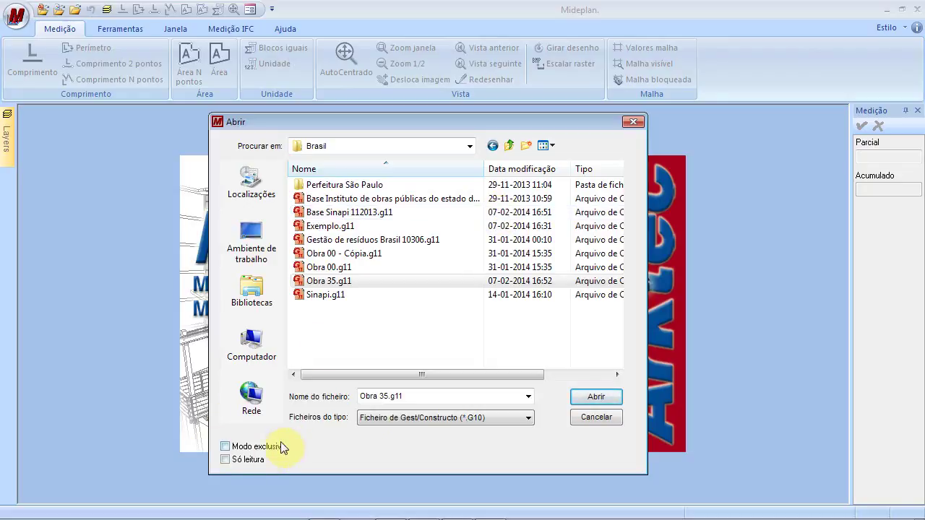
{"action": "left_click", "coordinate": [591, 397]}
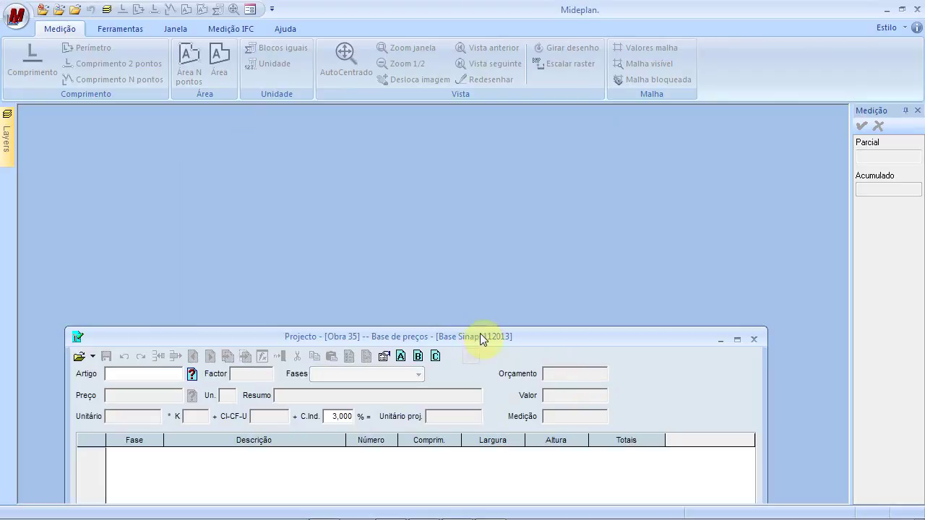
Step: Load article 0101, Retirada de telhas de ceramicas ou de vidro, from the project's article search for measurement
{"action": "left_click_drag", "start_coordinate": [481, 337], "coordinate": [494, 323]}
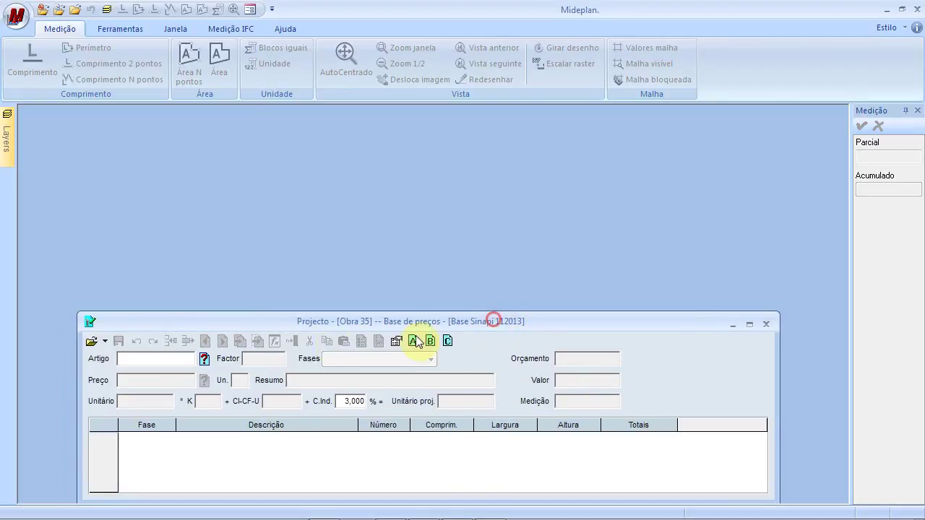
{"action": "left_click", "coordinate": [206, 359]}
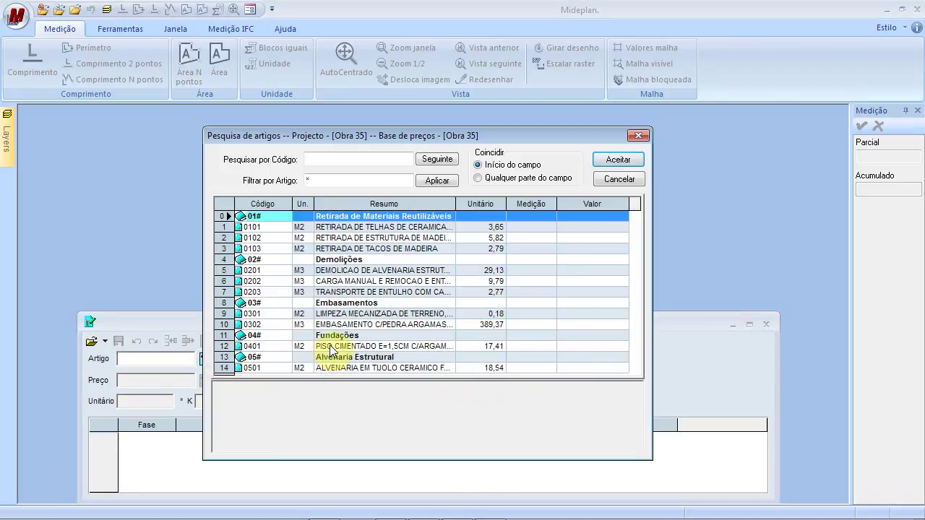
{"action": "left_click", "coordinate": [341, 228]}
{"action": "left_click", "coordinate": [342, 238]}
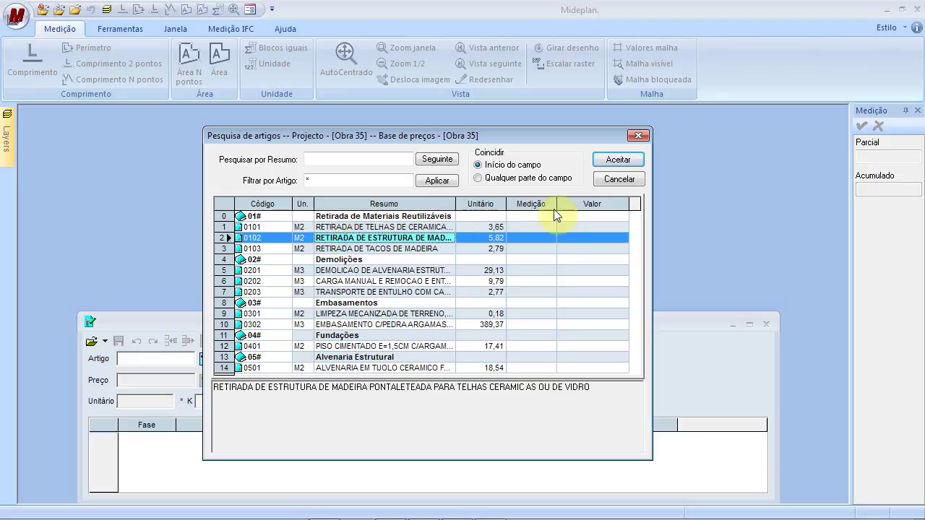
{"action": "left_click", "coordinate": [413, 228]}
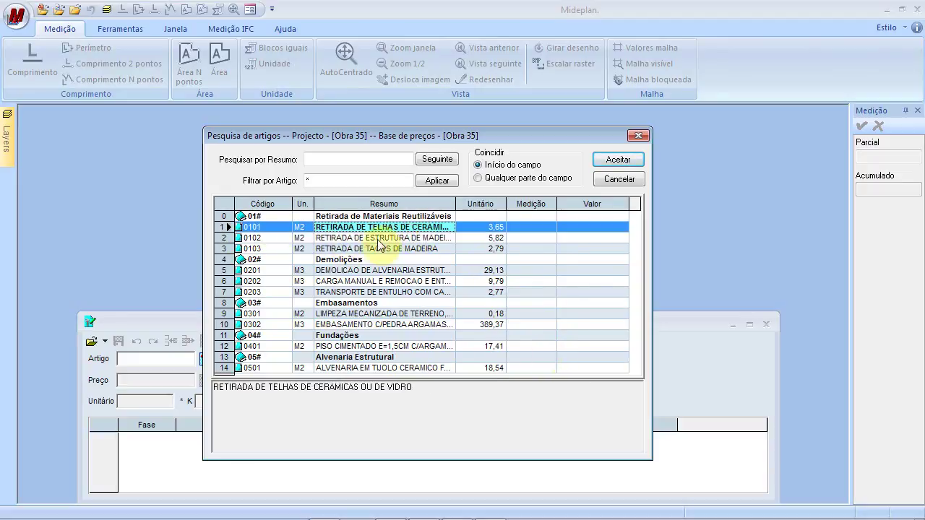
{"action": "left_click", "coordinate": [616, 165]}
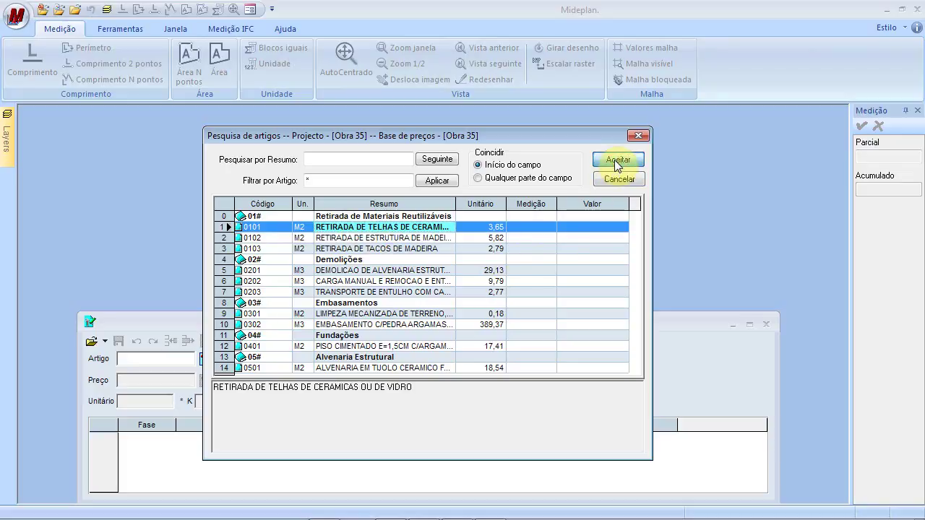
{"action": "left_click", "coordinate": [617, 165]}
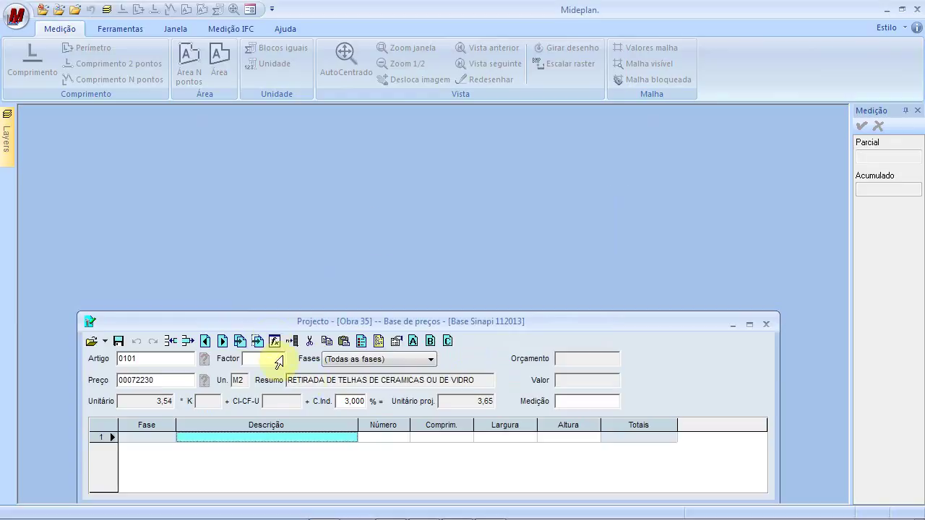
Step: Open the PL_V26 floor plan from the Brasil folder after previewing it, in metres with factor 1,0000, creating polygons and translating to the origin
{"action": "left_click", "coordinate": [17, 17]}
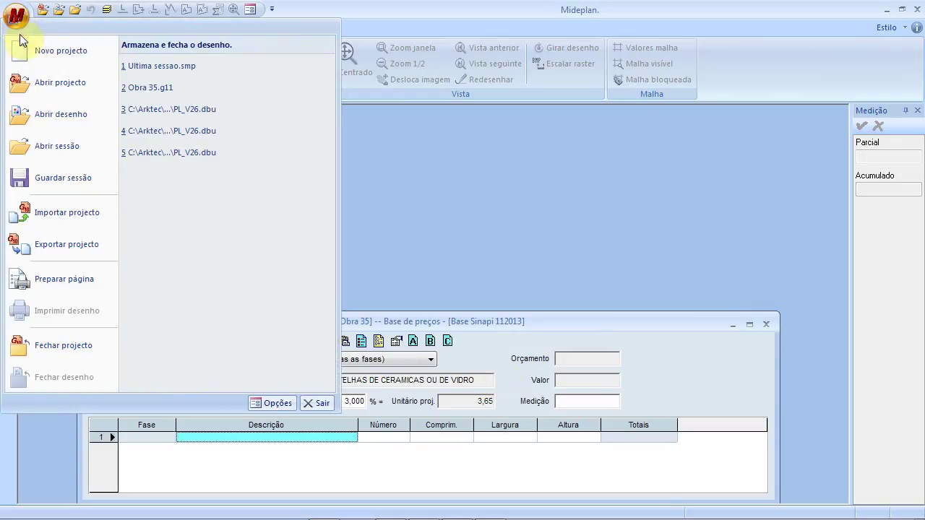
{"action": "left_click", "coordinate": [68, 126]}
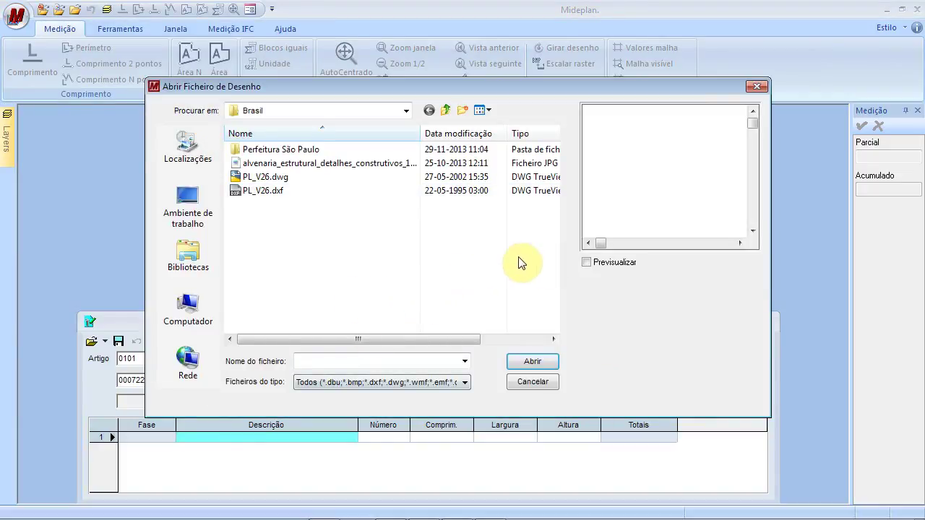
{"action": "left_click", "coordinate": [586, 263]}
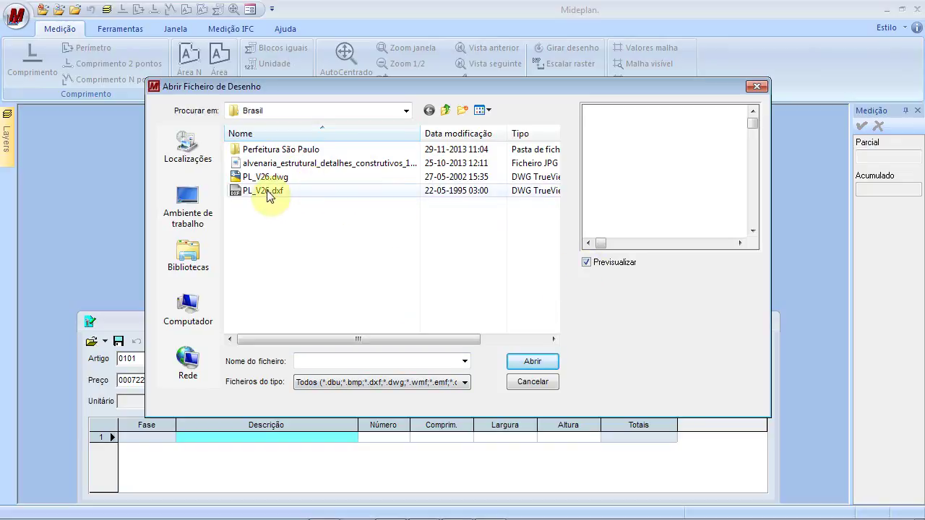
{"action": "left_click", "coordinate": [615, 144]}
{"action": "left_click", "coordinate": [614, 143]}
{"action": "left_click", "coordinate": [615, 143]}
{"action": "left_click", "coordinate": [614, 143]}
{"action": "left_click", "coordinate": [615, 144]}
{"action": "left_click", "coordinate": [719, 169]}
{"action": "left_click", "coordinate": [611, 158]}
{"action": "right_click", "coordinate": [612, 159]}
{"action": "right_click", "coordinate": [623, 160]}
{"action": "right_click", "coordinate": [625, 160]}
{"action": "left_click", "coordinate": [531, 358]}
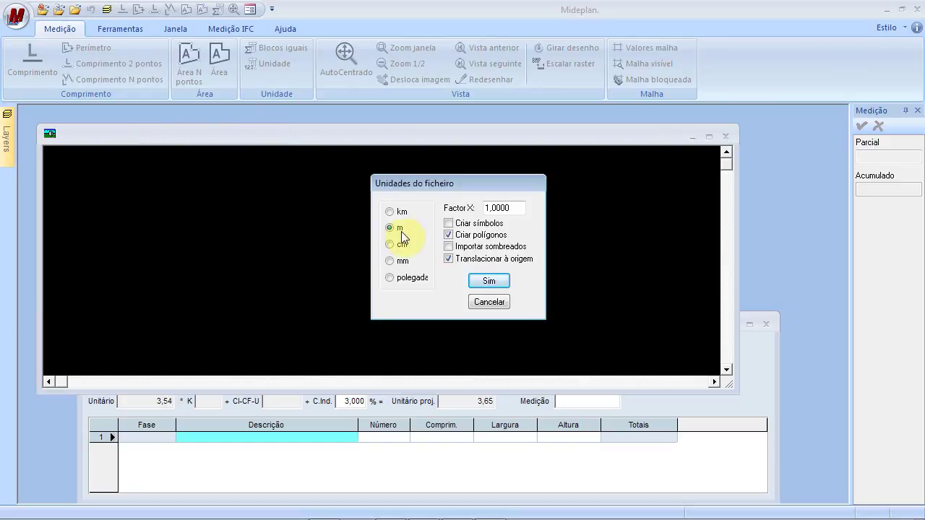
{"action": "left_click", "coordinate": [482, 283]}
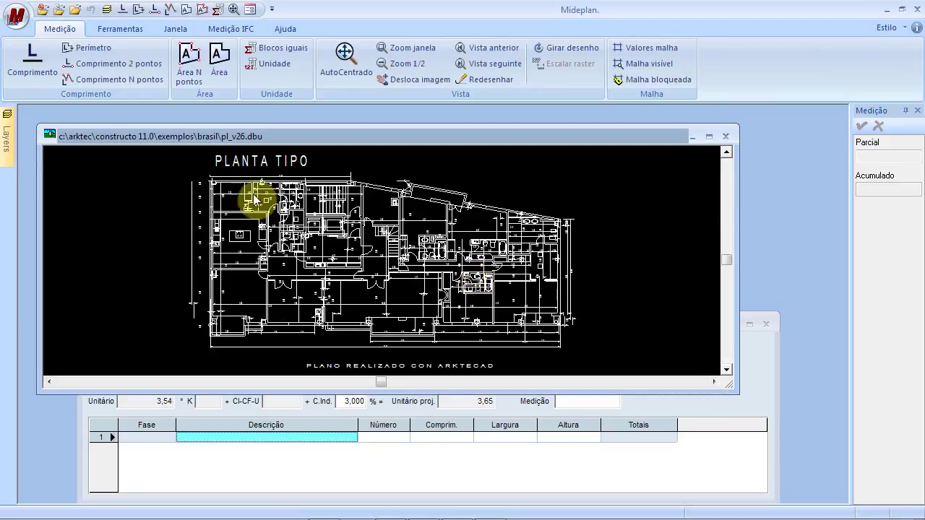
Step: Hide the dimension layer COTASP6ø in the floor plan drawing
{"action": "scroll", "coordinate": [239, 199], "scroll_direction": "up", "scroll_amount": 2}
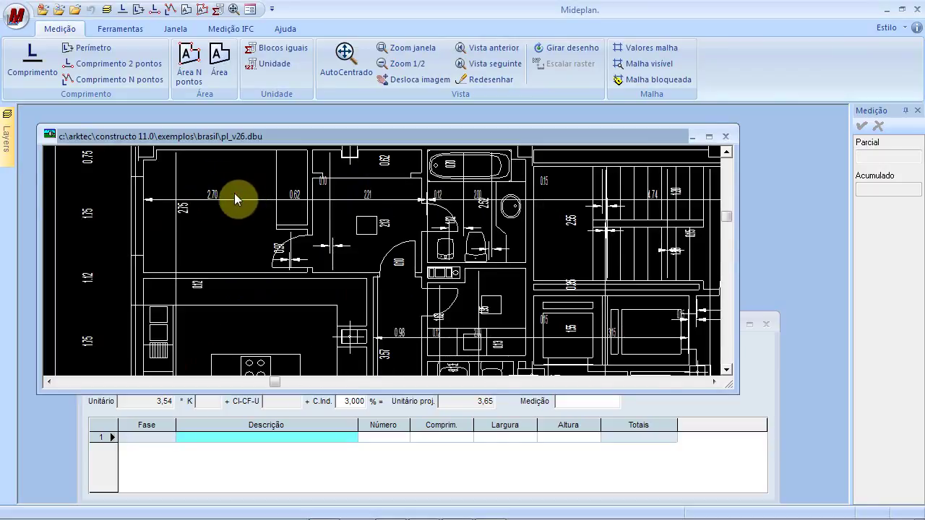
{"action": "left_click_drag", "start_coordinate": [256, 176], "coordinate": [250, 240]}
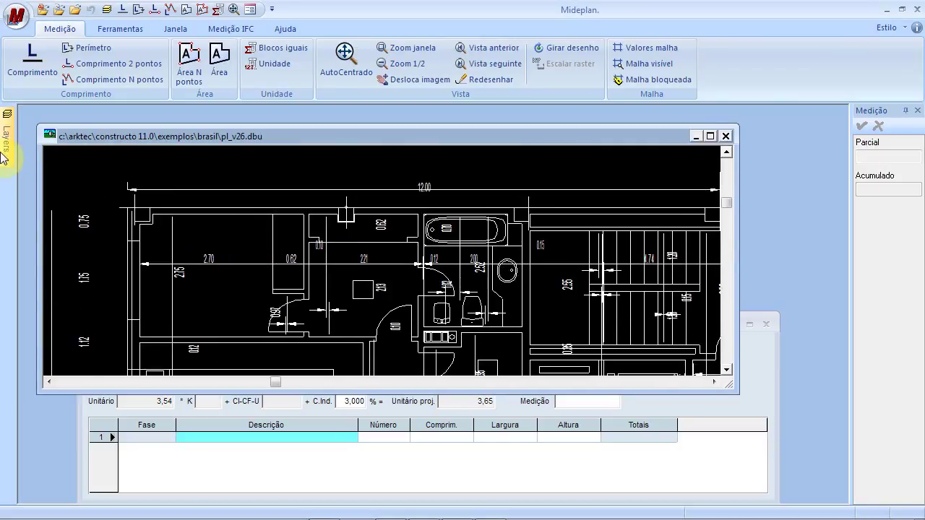
{"action": "mouse_move", "coordinate": [7, 158]}
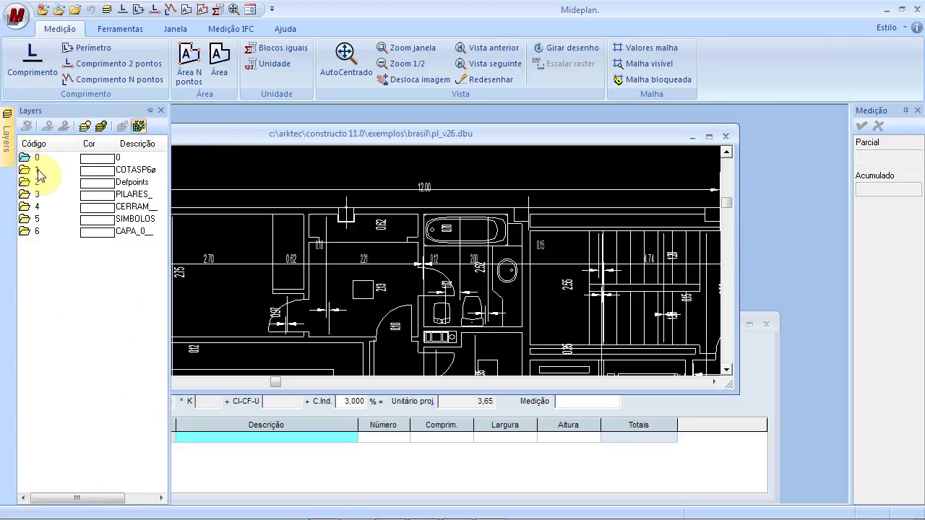
{"action": "left_click", "coordinate": [37, 170]}
{"action": "left_click", "coordinate": [62, 128]}
Step: Bring the Obra 35 measurement sheet forward and select the Comprim. cell of line 1 for article 0101
{"action": "scroll", "coordinate": [314, 233], "scroll_direction": "up", "scroll_amount": 3}
{"action": "scroll", "coordinate": [450, 269], "scroll_direction": "down", "scroll_amount": 3}
{"action": "scroll", "coordinate": [428, 275], "scroll_direction": "up", "scroll_amount": 6}
{"action": "scroll", "coordinate": [428, 276], "scroll_direction": "down", "scroll_amount": 4}
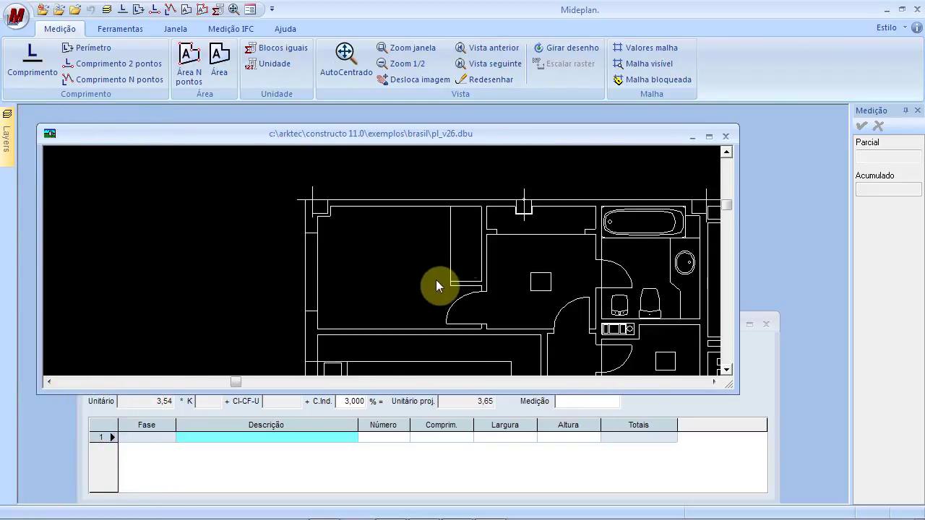
{"action": "left_click_drag", "start_coordinate": [429, 251], "coordinate": [301, 225]}
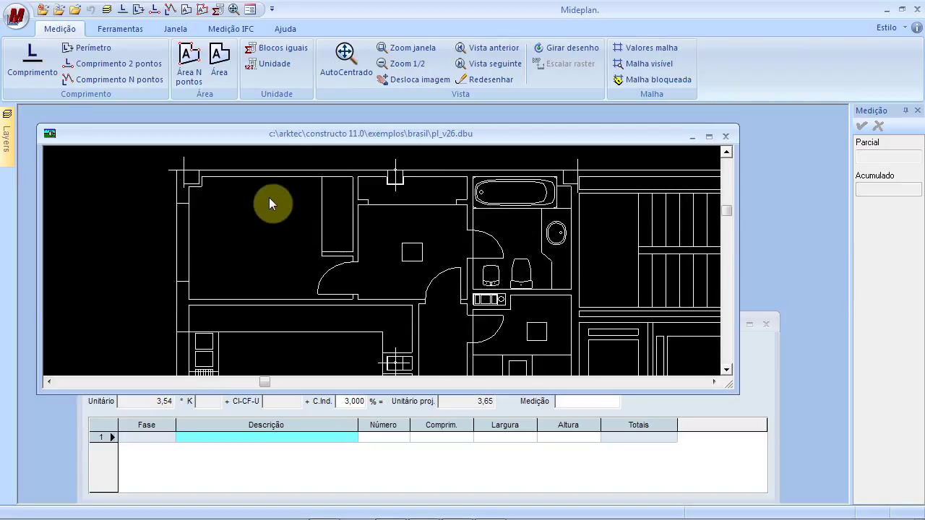
{"action": "scroll", "coordinate": [262, 219], "scroll_direction": "up", "scroll_amount": 1}
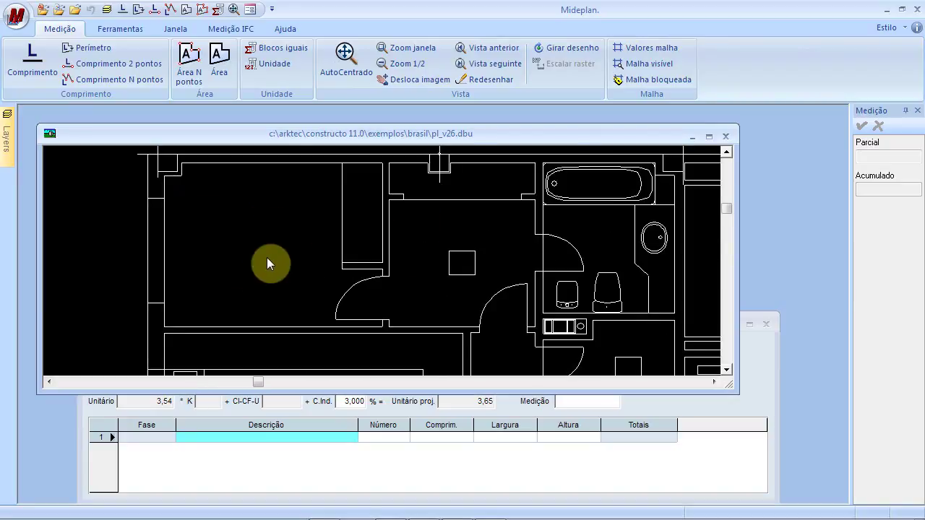
{"action": "left_click_drag", "start_coordinate": [241, 208], "coordinate": [245, 230]}
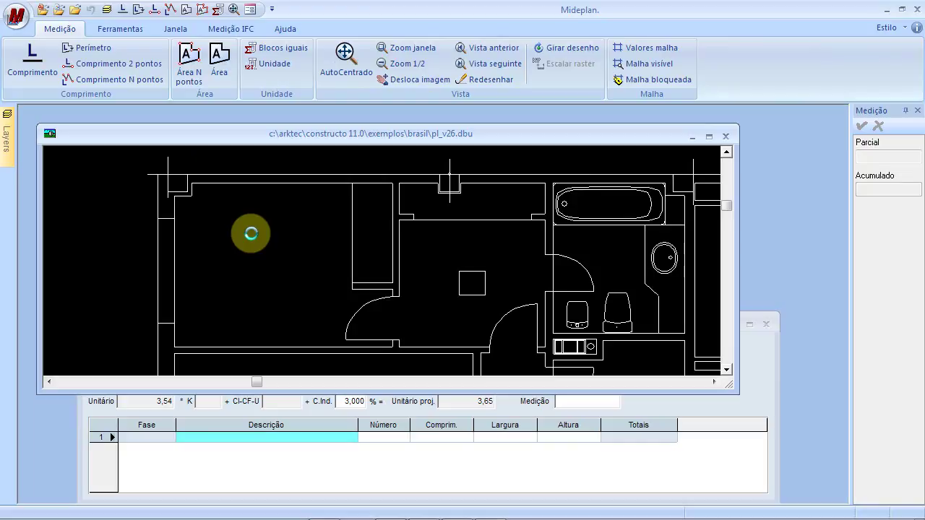
{"action": "left_click", "coordinate": [571, 459]}
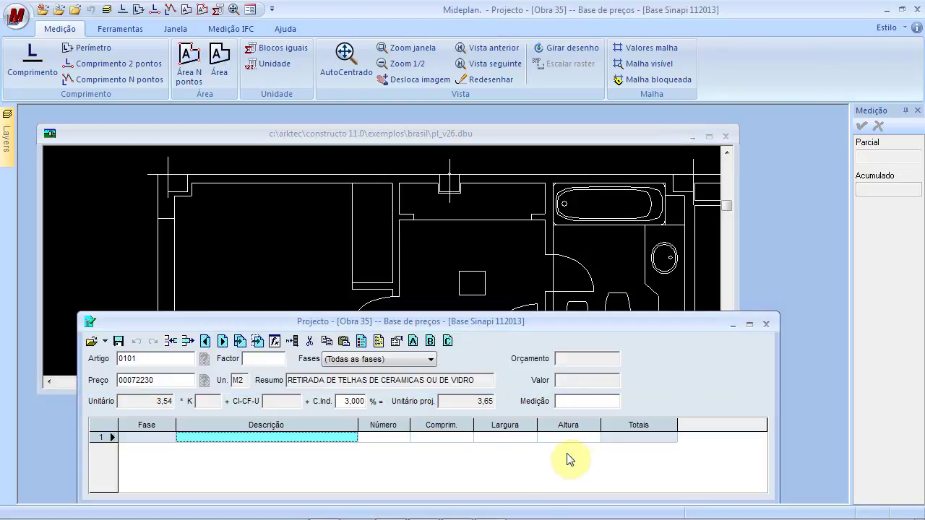
{"action": "left_click", "coordinate": [430, 439]}
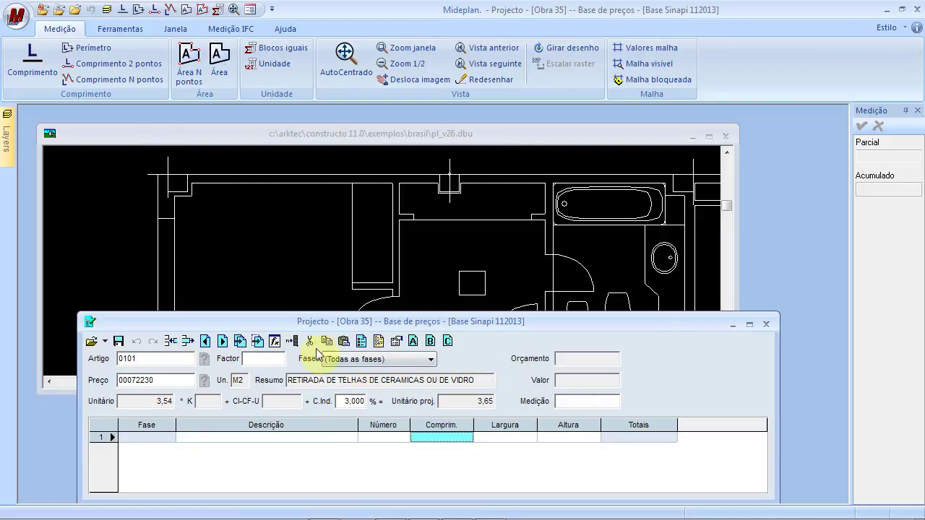
Step: Maximize the floor plan, organize the open windows as separators, and check switching between the plan and the measurement sheet
{"action": "left_click", "coordinate": [570, 133]}
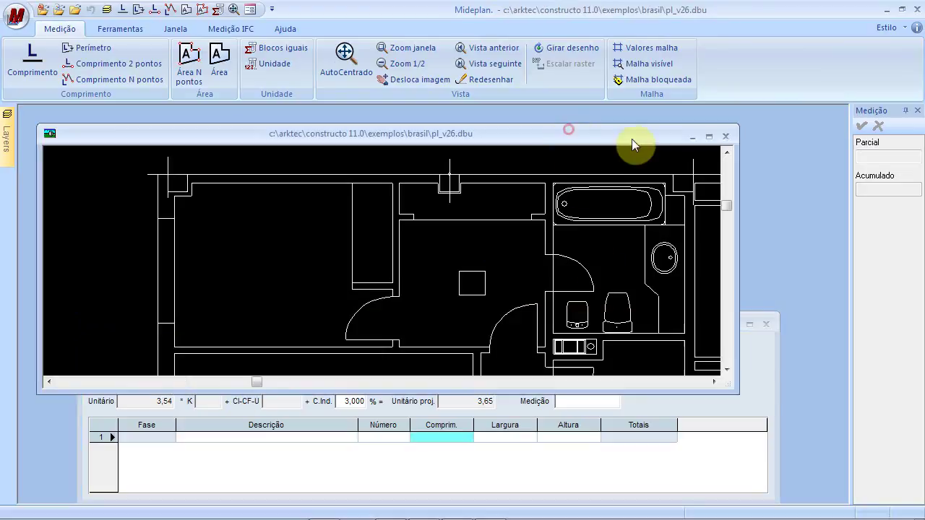
{"action": "left_click", "coordinate": [708, 138]}
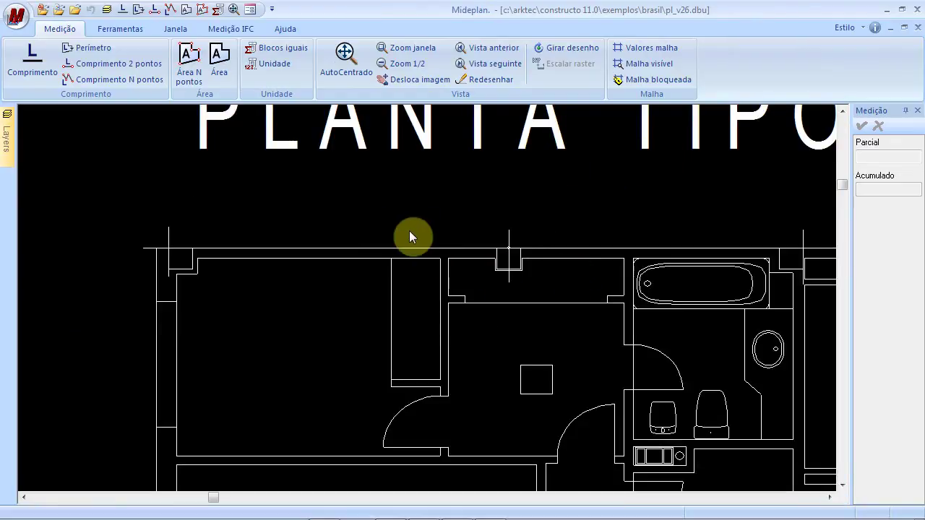
{"action": "scroll", "coordinate": [409, 237], "scroll_direction": "down", "scroll_amount": 2}
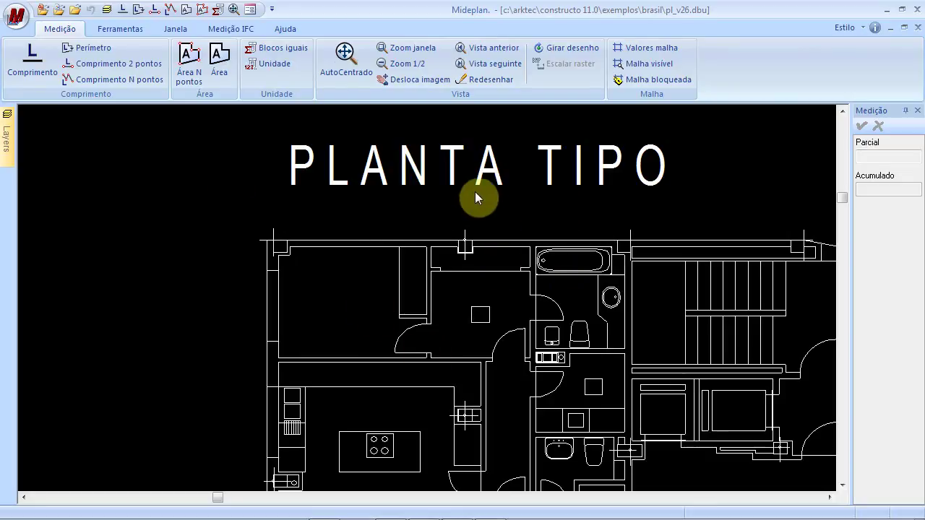
{"action": "scroll", "coordinate": [491, 211], "scroll_direction": "up", "scroll_amount": 2}
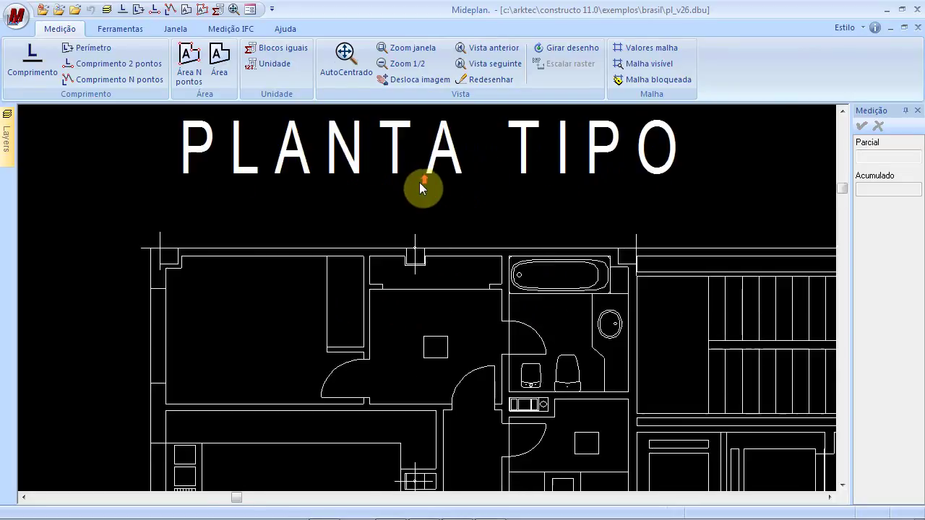
{"action": "left_click", "coordinate": [186, 32]}
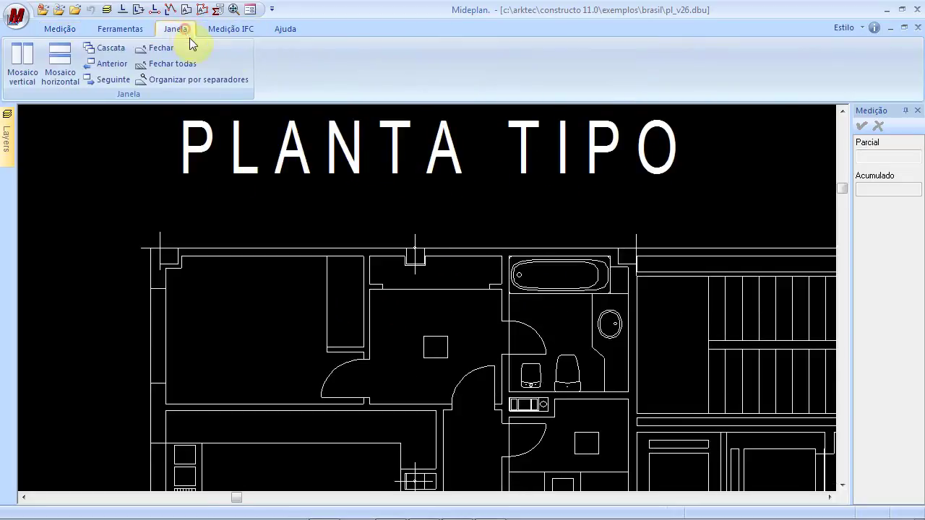
{"action": "left_click", "coordinate": [173, 79]}
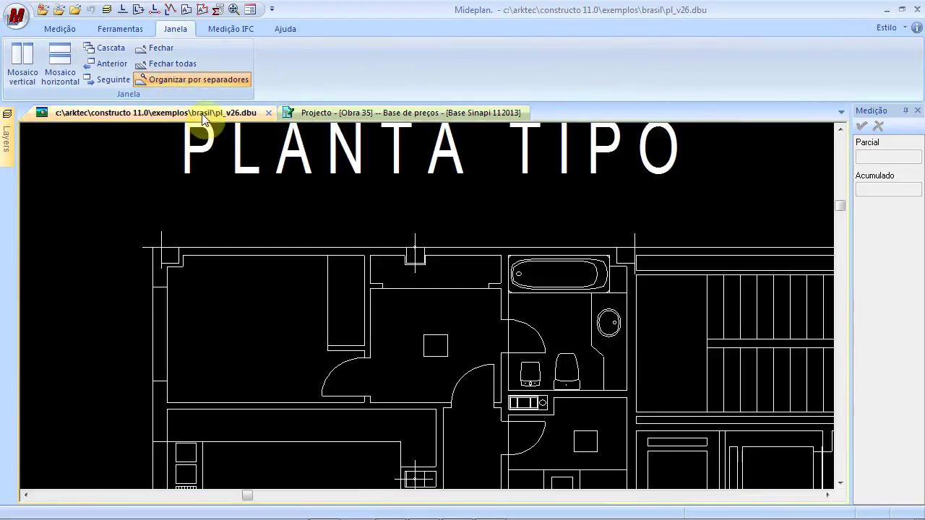
{"action": "left_click", "coordinate": [340, 109]}
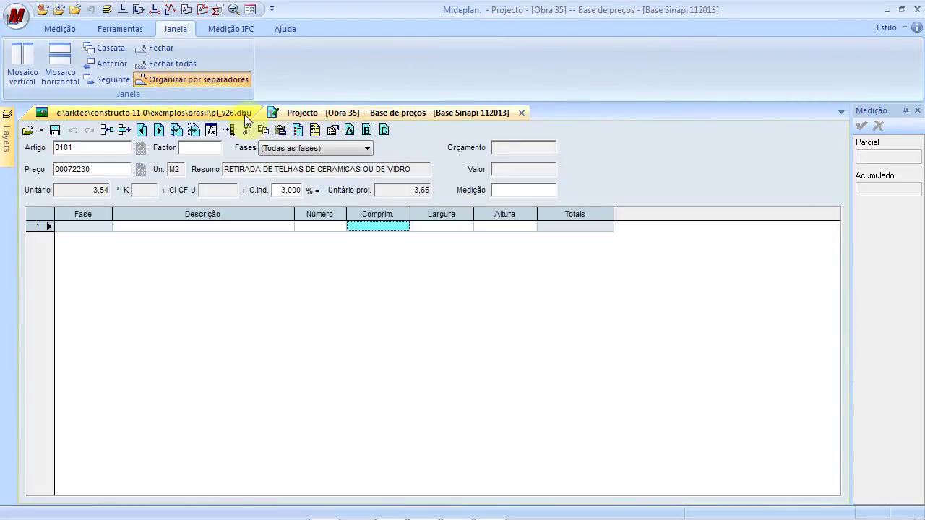
{"action": "left_click", "coordinate": [182, 116]}
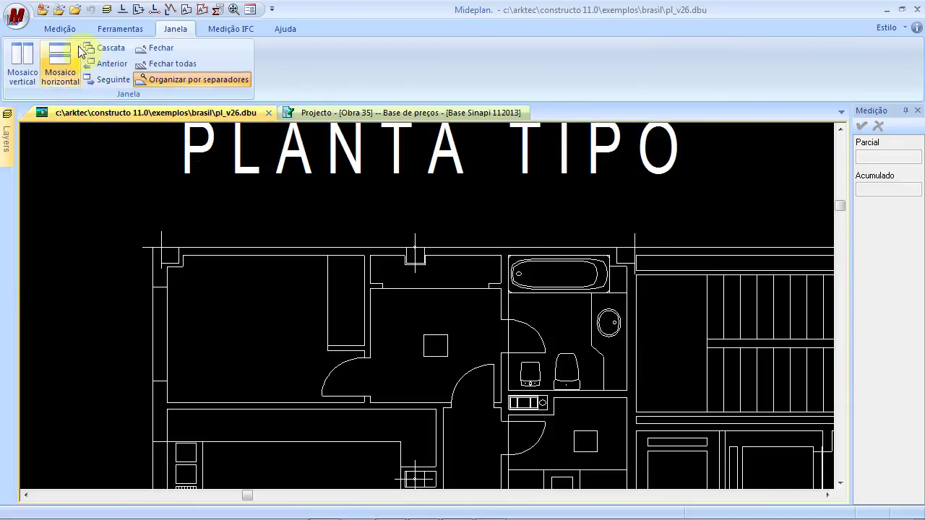
Step: Start an N-point area measurement and trace the building outline along the straight upper facade to where the slanted wall begins
{"action": "left_click", "coordinate": [60, 28]}
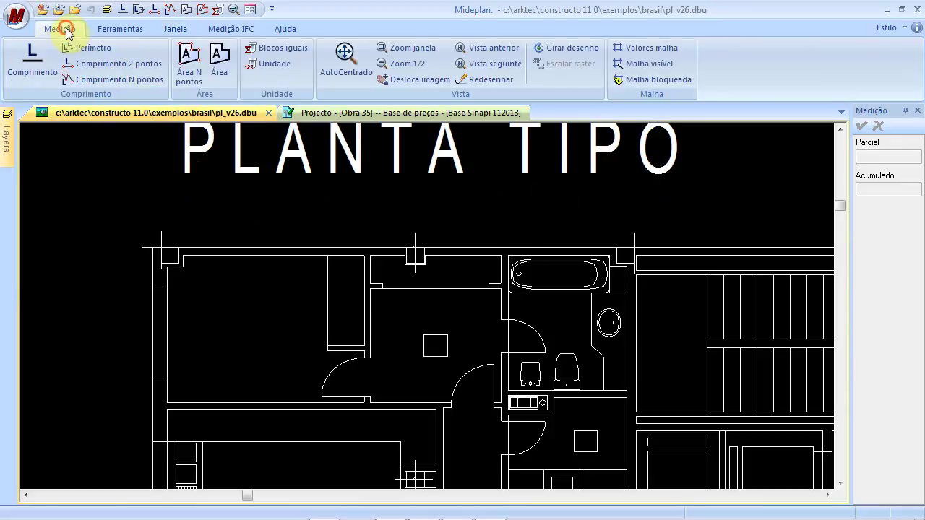
{"action": "left_click", "coordinate": [188, 64]}
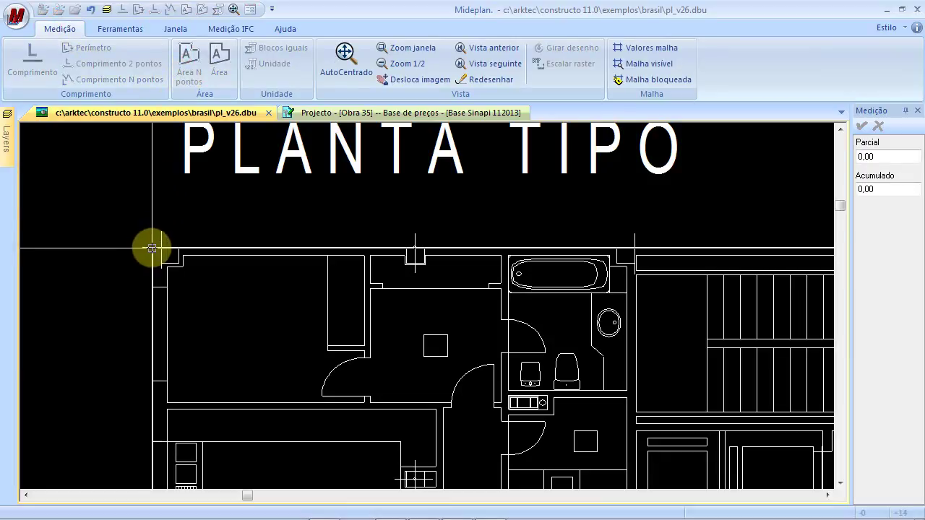
{"action": "scroll", "coordinate": [347, 213], "scroll_direction": "down", "scroll_amount": 2}
{"action": "scroll", "coordinate": [651, 242], "scroll_direction": "up", "scroll_amount": 4}
{"action": "scroll", "coordinate": [645, 253], "scroll_direction": "up", "scroll_amount": 2}
{"action": "left_click", "coordinate": [579, 211]}
{"action": "scroll", "coordinate": [625, 187], "scroll_direction": "down", "scroll_amount": 2}
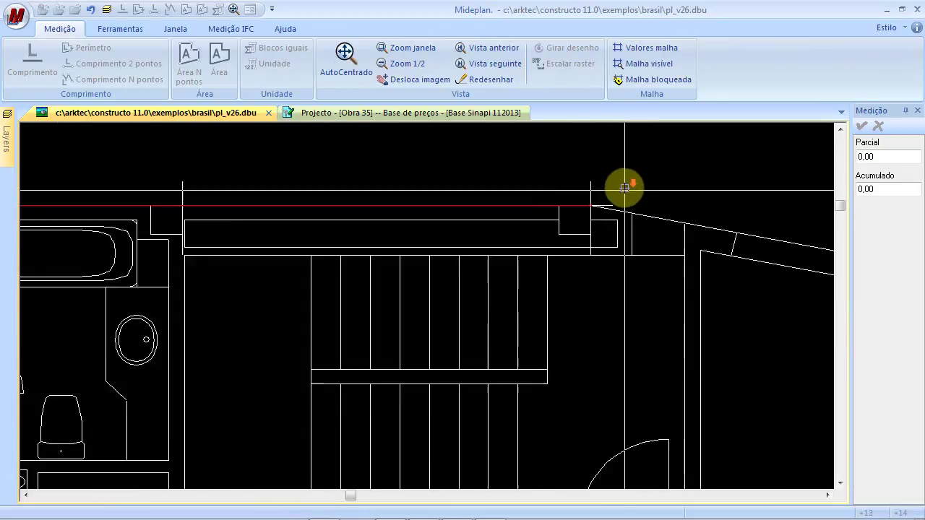
Step: Continue the area outline along the slanted facade, around its projecting balcony, to the end corner of that wall
{"action": "left_click_drag", "start_coordinate": [767, 219], "coordinate": [259, 178]}
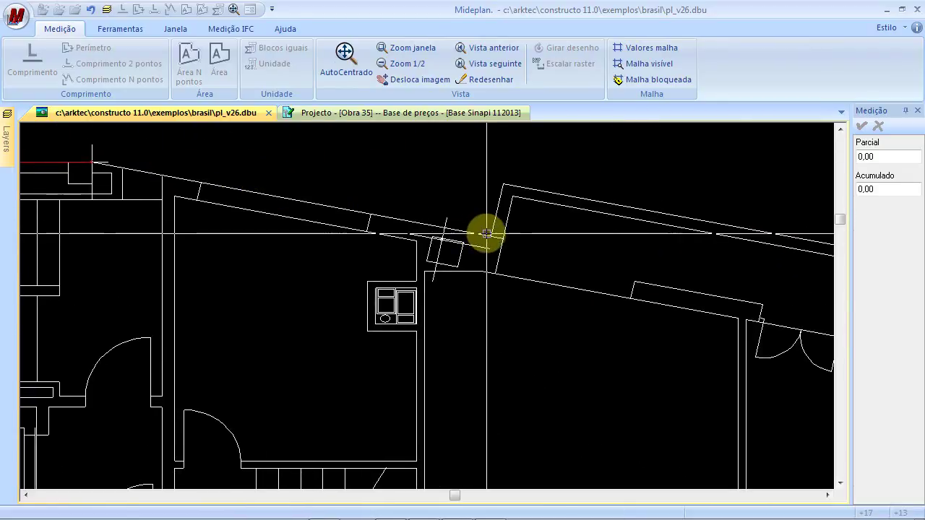
{"action": "left_click", "coordinate": [489, 235]}
{"action": "left_click", "coordinate": [493, 237]}
{"action": "left_click", "coordinate": [503, 183]}
{"action": "left_click_drag", "start_coordinate": [625, 175], "coordinate": [182, 149]}
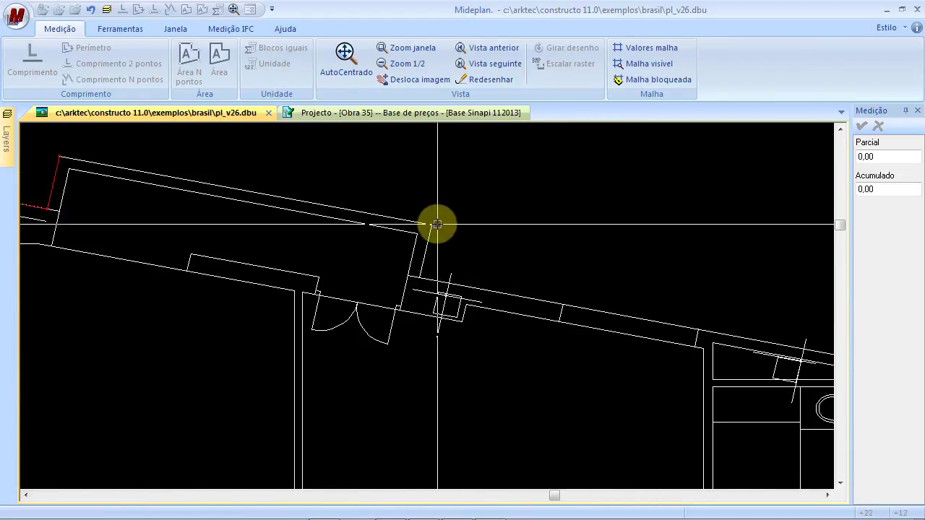
{"action": "left_click", "coordinate": [434, 226]}
{"action": "left_click", "coordinate": [420, 276]}
{"action": "left_click_drag", "start_coordinate": [646, 226], "coordinate": [293, 133]}
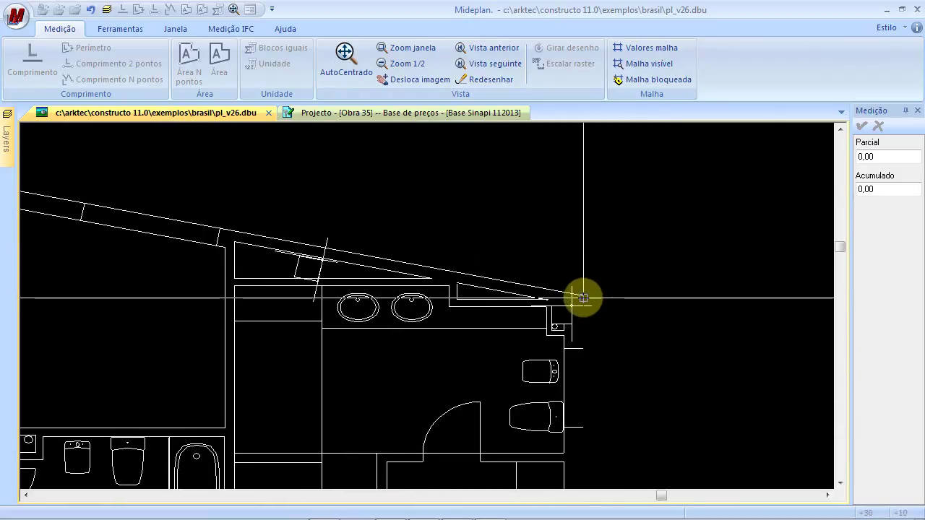
{"action": "left_click", "coordinate": [582, 299]}
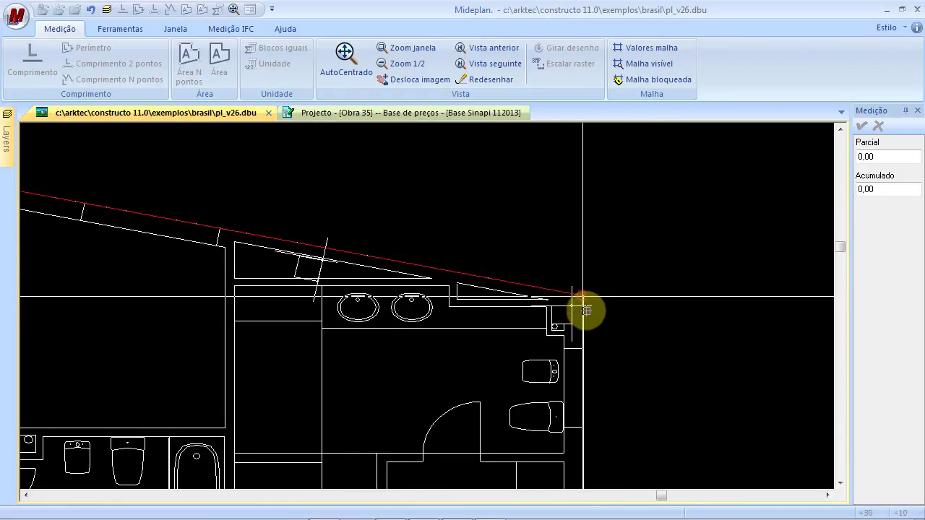
Step: Trace the outline down the vertical right-hand facade and around the small wall offset to the building's lower corner
{"action": "left_click_drag", "start_coordinate": [610, 314], "coordinate": [662, 182]}
{"action": "left_click_drag", "start_coordinate": [668, 369], "coordinate": [691, 171]}
{"action": "left_click_drag", "start_coordinate": [693, 375], "coordinate": [712, 171]}
{"action": "left_click_drag", "start_coordinate": [700, 339], "coordinate": [657, 240]}
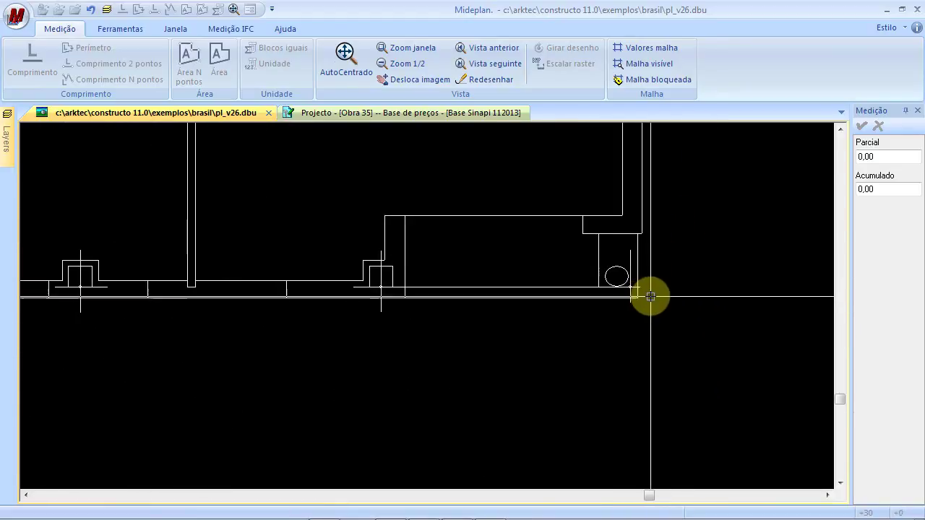
{"action": "left_click", "coordinate": [640, 234]}
{"action": "scroll", "coordinate": [640, 234], "scroll_direction": "up", "scroll_amount": 3}
{"action": "left_click", "coordinate": [622, 197]}
{"action": "left_click", "coordinate": [623, 400]}
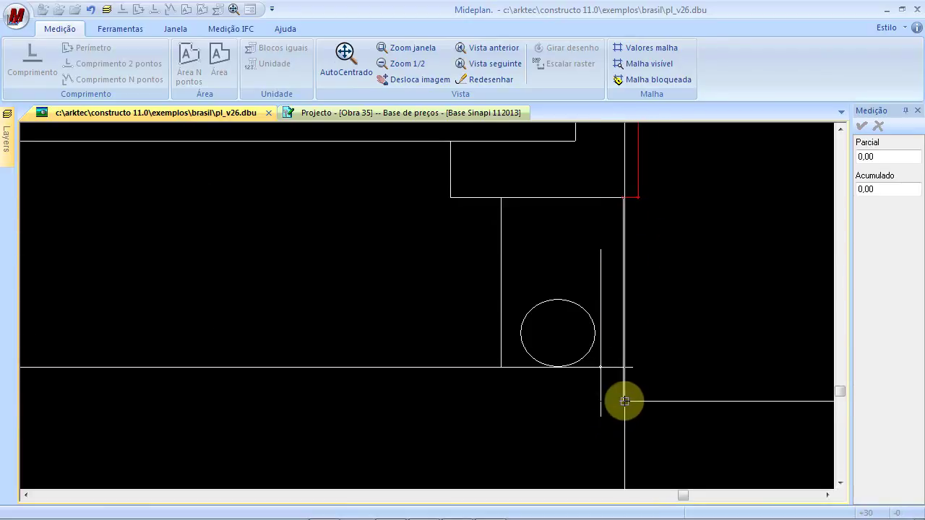
Step: Trace the outline along the lower facade to the central projection and down to that projection's outer corner
{"action": "mouse_move", "coordinate": [568, 308]}
{"action": "left_mouse_down"}
{"action": "mouse_move", "coordinate": [843, 287]}
{"action": "mouse_move", "coordinate": [829, 282]}
{"action": "left_mouse_up"}
{"action": "left_click_drag", "start_coordinate": [366, 253], "coordinate": [730, 269]}
{"action": "left_click_drag", "start_coordinate": [291, 245], "coordinate": [721, 254]}
{"action": "left_click_drag", "start_coordinate": [368, 252], "coordinate": [559, 262]}
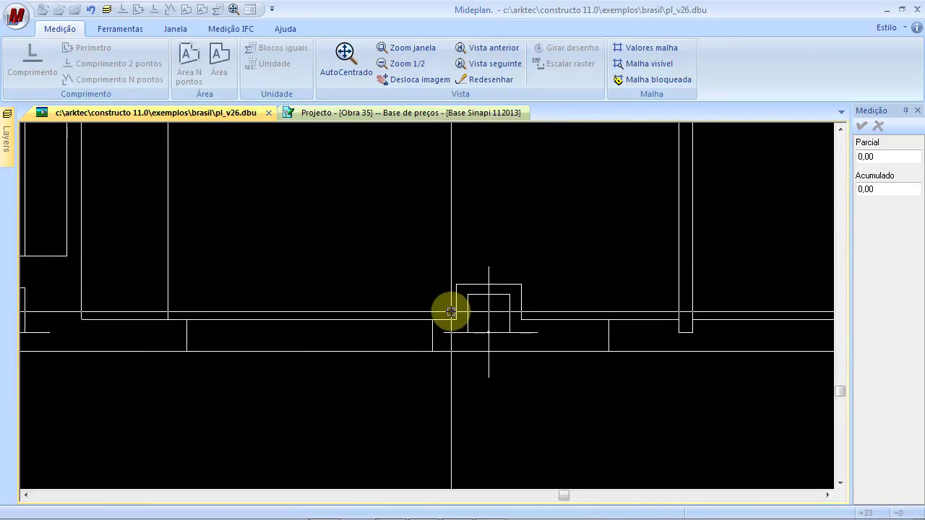
{"action": "scroll", "coordinate": [519, 282], "scroll_direction": "down", "scroll_amount": 1}
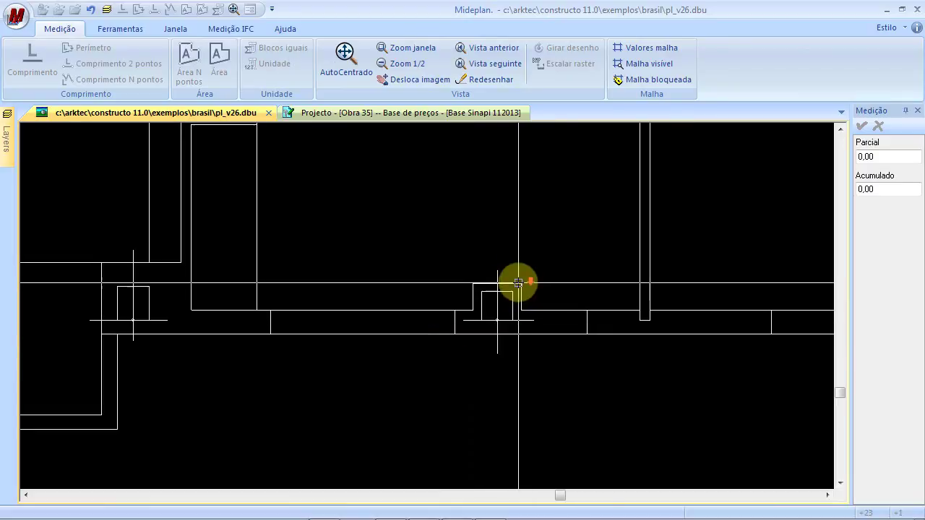
{"action": "left_click_drag", "start_coordinate": [164, 302], "coordinate": [476, 280]}
{"action": "scroll", "coordinate": [425, 310], "scroll_direction": "up", "scroll_amount": 2}
{"action": "scroll", "coordinate": [426, 309], "scroll_direction": "down", "scroll_amount": 2}
{"action": "scroll", "coordinate": [426, 309], "scroll_direction": "up", "scroll_amount": 2}
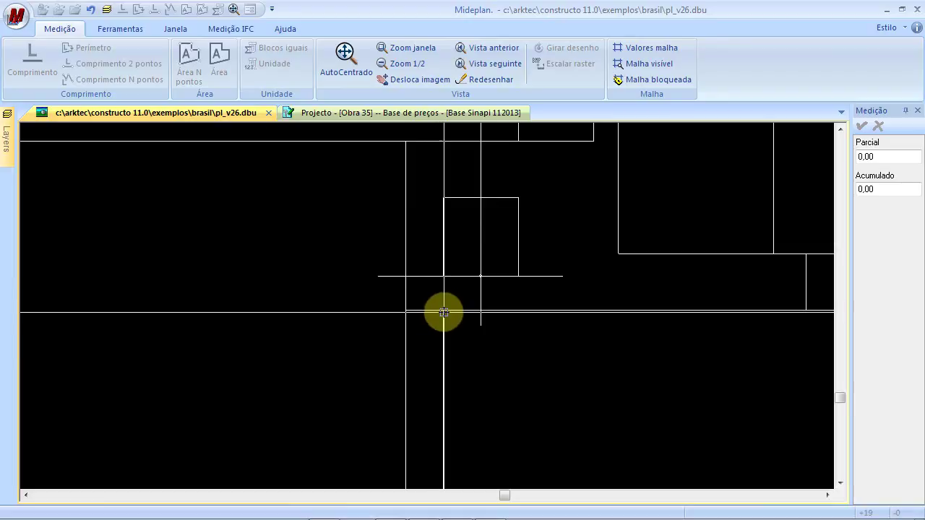
{"action": "left_click", "coordinate": [442, 310]}
{"action": "scroll", "coordinate": [455, 342], "scroll_direction": "down", "scroll_amount": 1}
{"action": "left_click_drag", "start_coordinate": [454, 343], "coordinate": [489, 170]}
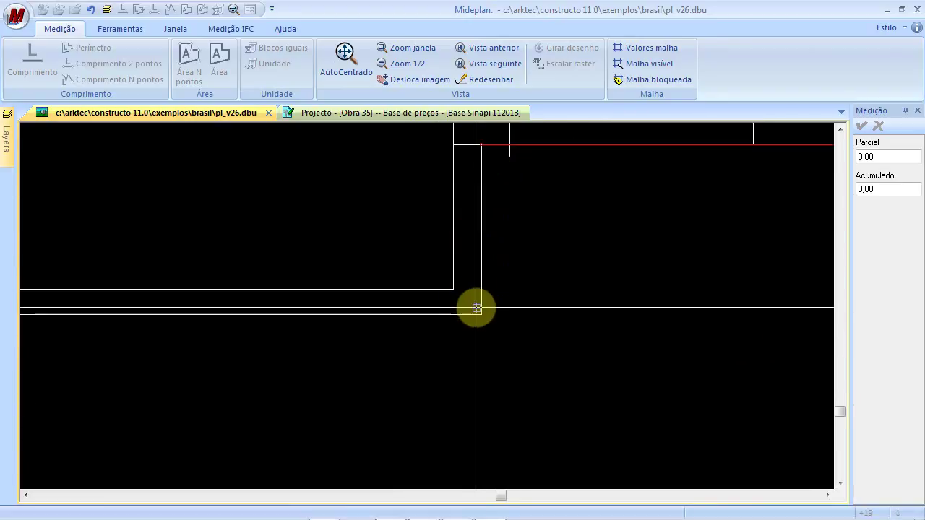
{"action": "left_click", "coordinate": [482, 314]}
Step: Trace the outline around the central projection and the shallower ledge beside it, back to the lower facade's wall line
{"action": "left_click_drag", "start_coordinate": [350, 238], "coordinate": [710, 273]}
{"action": "scroll", "coordinate": [372, 274], "scroll_direction": "down", "scroll_amount": 2}
{"action": "left_click_drag", "start_coordinate": [290, 267], "coordinate": [668, 276]}
{"action": "scroll", "coordinate": [423, 330], "scroll_direction": "up", "scroll_amount": 2}
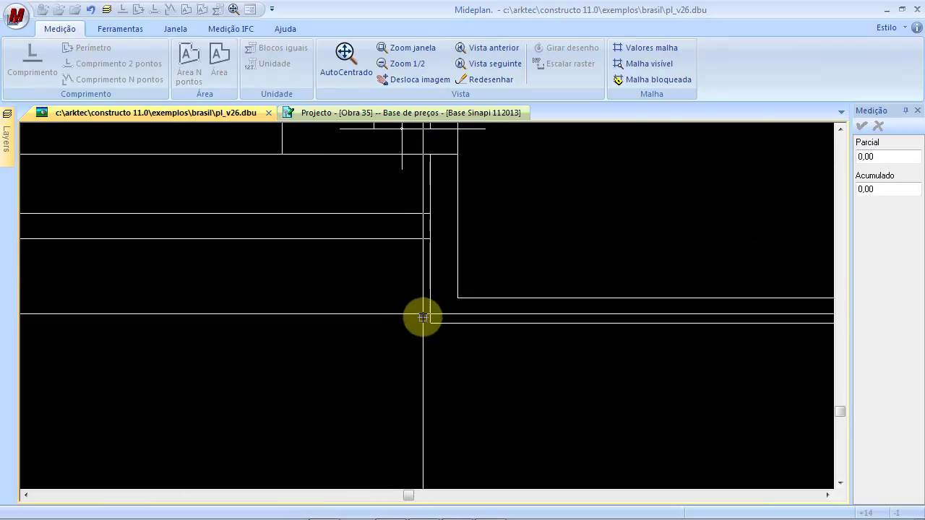
{"action": "left_click", "coordinate": [431, 320]}
{"action": "left_click", "coordinate": [430, 239]}
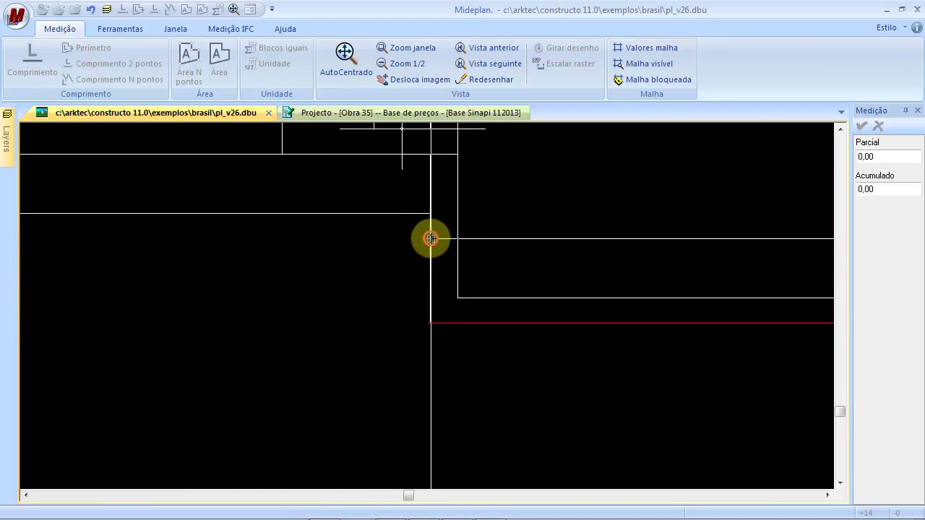
{"action": "scroll", "coordinate": [311, 287], "scroll_direction": "down", "scroll_amount": 2}
{"action": "left_click_drag", "start_coordinate": [305, 285], "coordinate": [646, 279]}
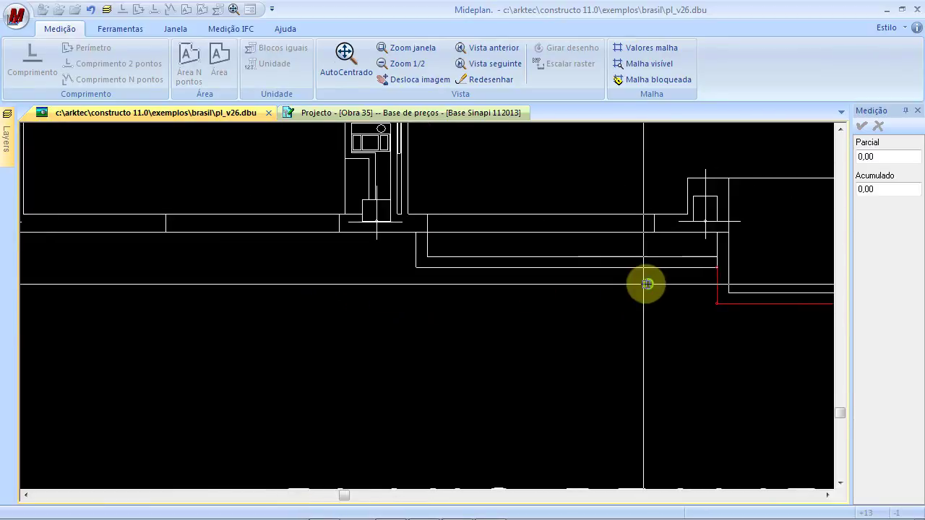
{"action": "left_click", "coordinate": [417, 267]}
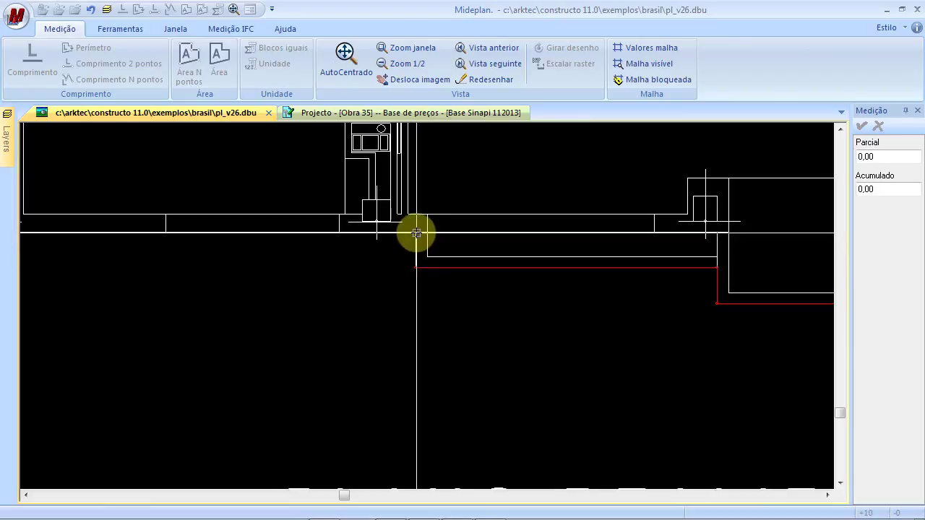
{"action": "left_click", "coordinate": [417, 231]}
Step: Trace the outline along the lower facade, around the second shallow ledge, and around the end balcony to its outer corner
{"action": "left_click_drag", "start_coordinate": [326, 262], "coordinate": [690, 279]}
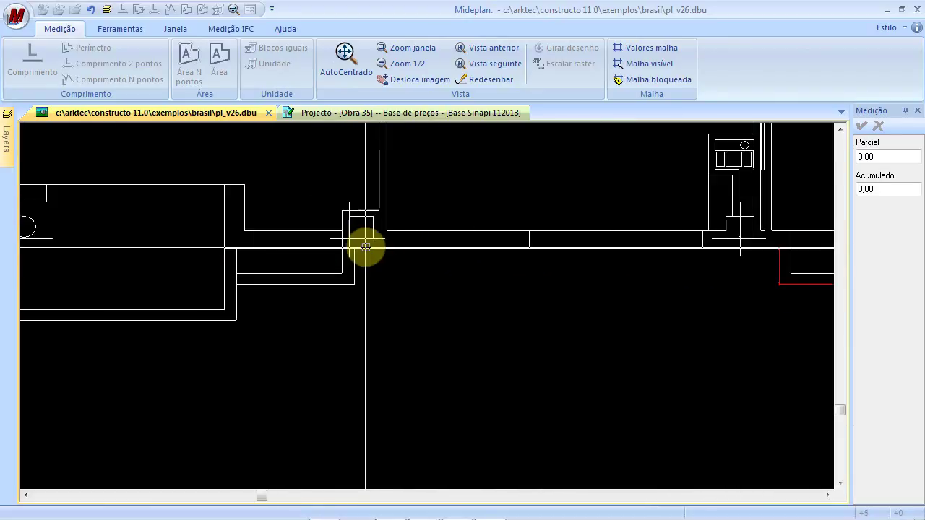
{"action": "left_click", "coordinate": [354, 248]}
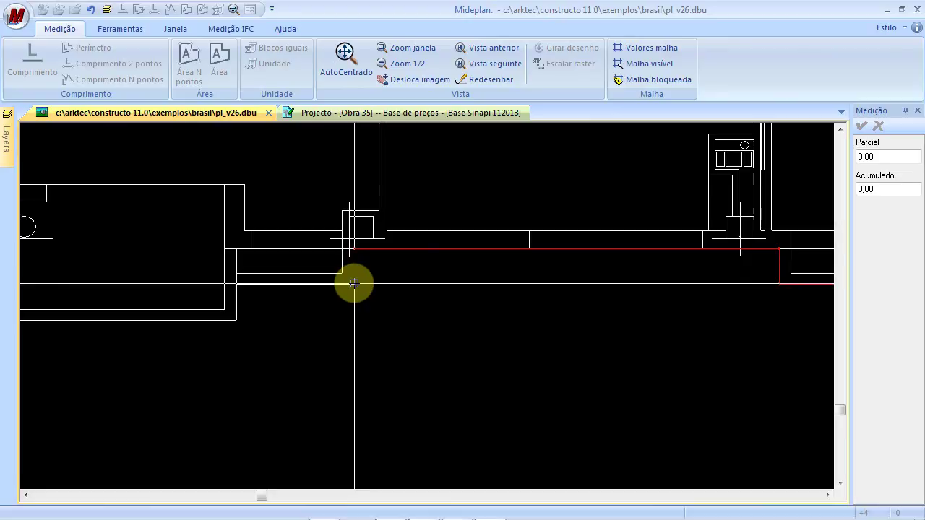
{"action": "left_click", "coordinate": [239, 282]}
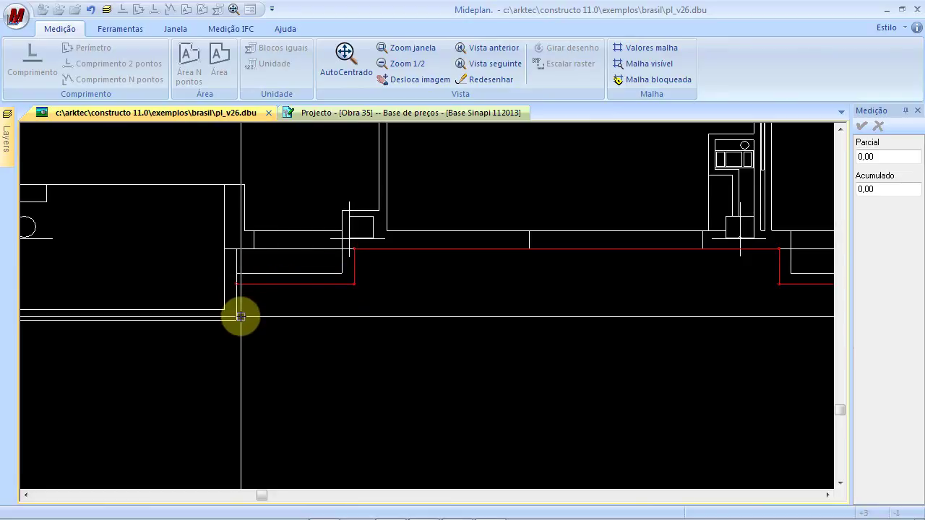
{"action": "left_click", "coordinate": [235, 318]}
{"action": "left_click_drag", "start_coordinate": [199, 265], "coordinate": [609, 274]}
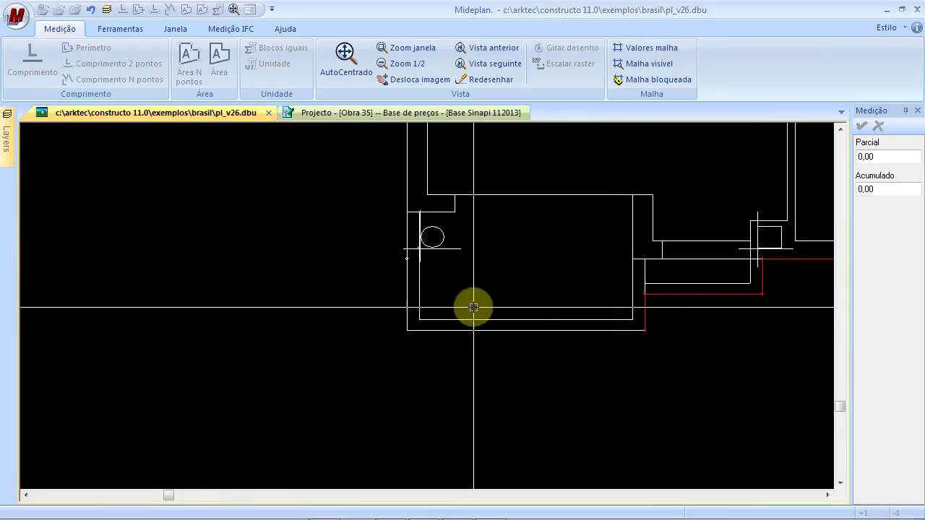
{"action": "left_click", "coordinate": [405, 328]}
Step: Close the outline at its starting corner beneath the PLANTA TIPO title, accept the measured area, and end the measurement
{"action": "scroll", "coordinate": [460, 227], "scroll_direction": "down", "scroll_amount": 1}
{"action": "left_click_drag", "start_coordinate": [482, 196], "coordinate": [352, 501]}
{"action": "left_click_drag", "start_coordinate": [363, 240], "coordinate": [381, 481]}
{"action": "left_click_drag", "start_coordinate": [410, 214], "coordinate": [410, 466]}
{"action": "left_click", "coordinate": [307, 328]}
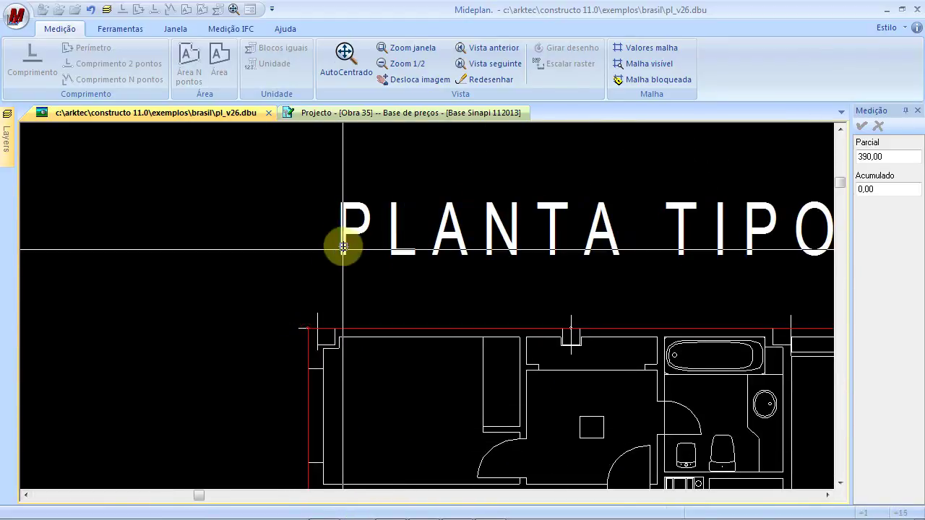
{"action": "scroll", "coordinate": [425, 278], "scroll_direction": "down", "scroll_amount": 1}
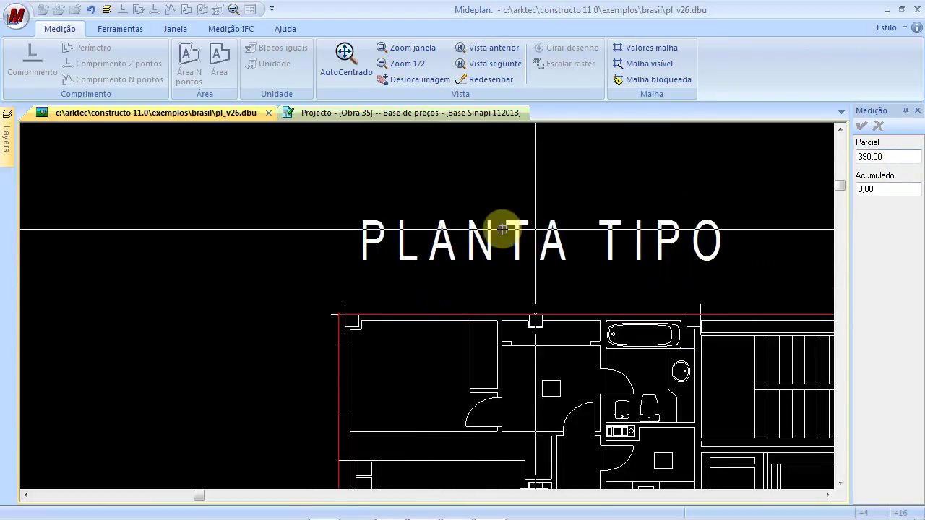
{"action": "left_click", "coordinate": [425, 247]}
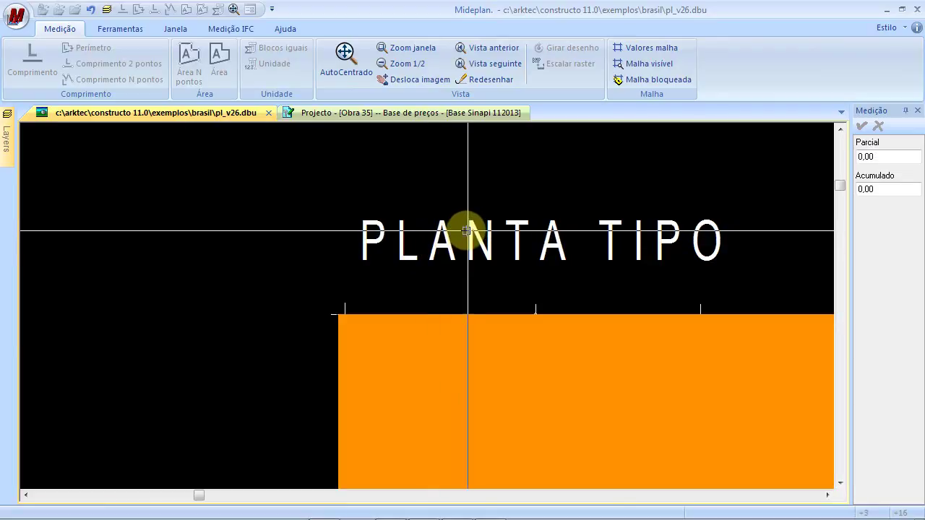
{"action": "right_click", "coordinate": [432, 272]}
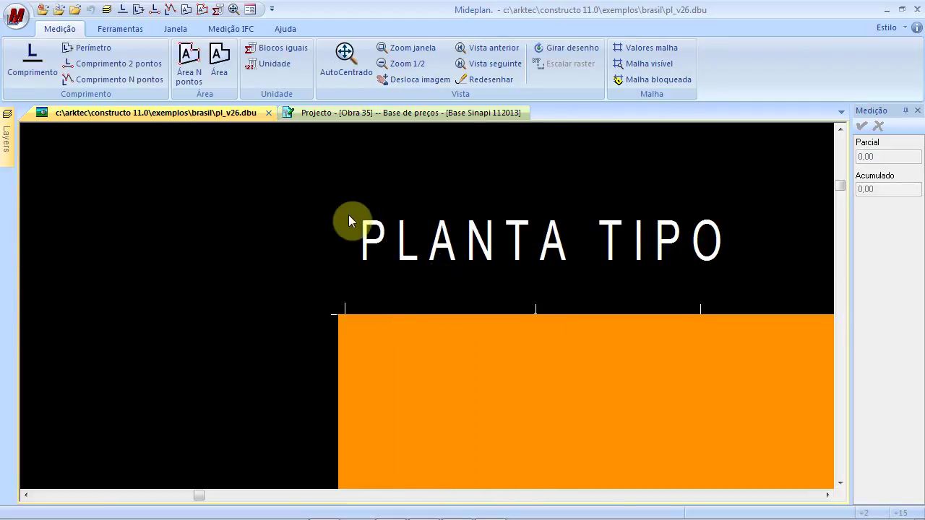
Step: Return to the Obra 35 measurement sheet and save article 0101's measurement
{"action": "left_click", "coordinate": [219, 63]}
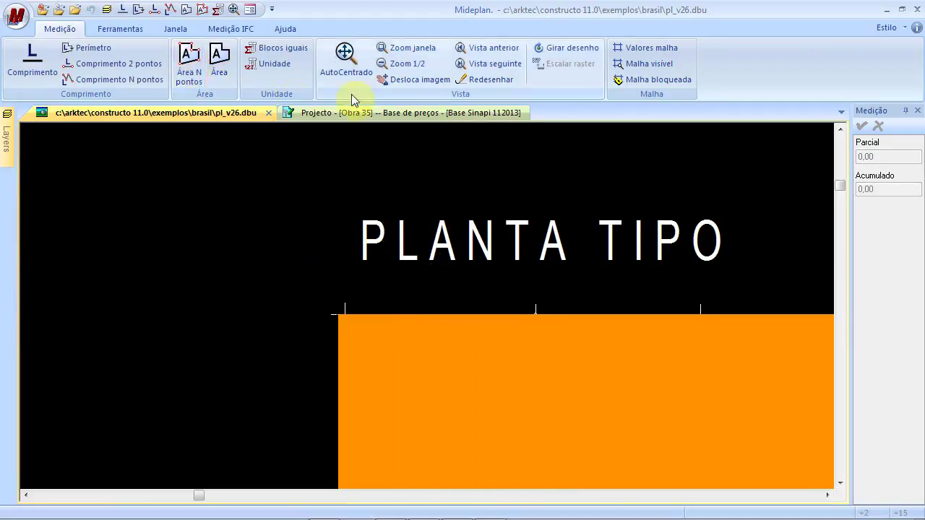
{"action": "left_click", "coordinate": [367, 112]}
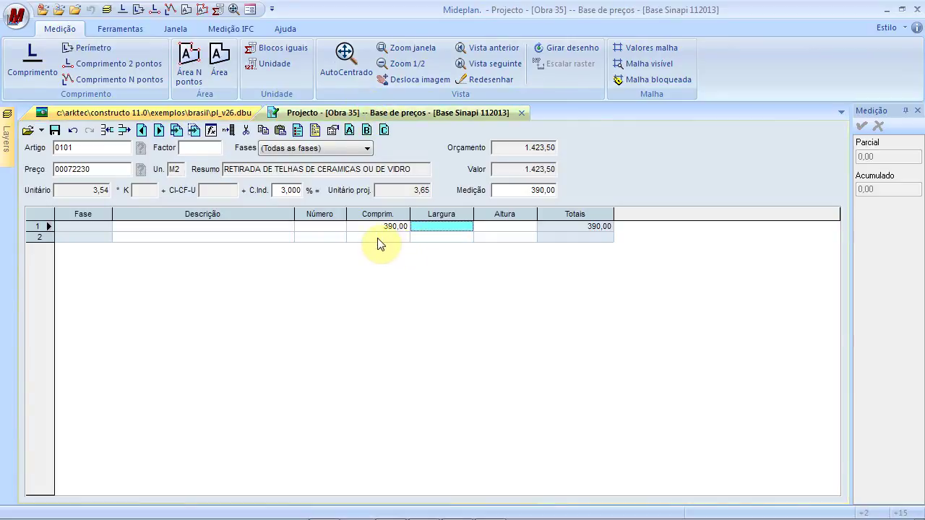
{"action": "left_click", "coordinate": [54, 130]}
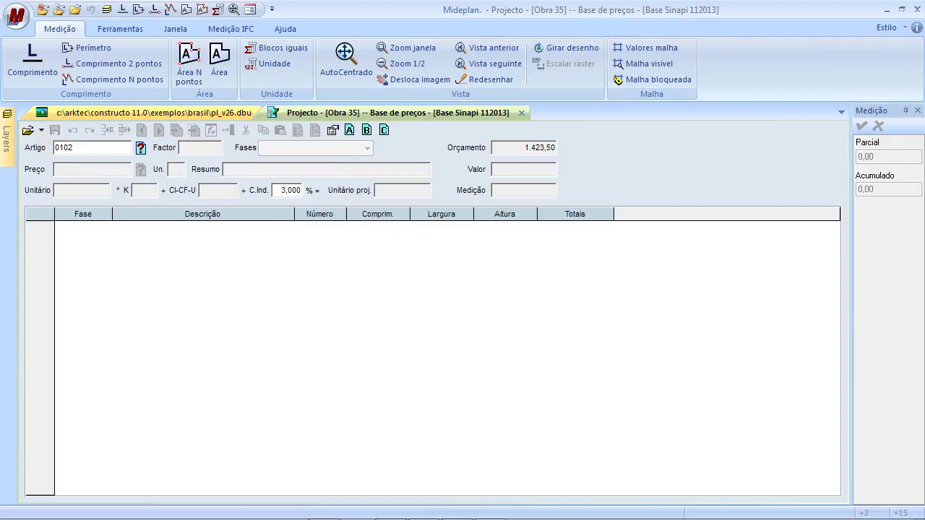
Step: Load article 0102 from the article search into the measurement sheet and select line 1's Comprim. cell
{"action": "key", "text": "Return"}
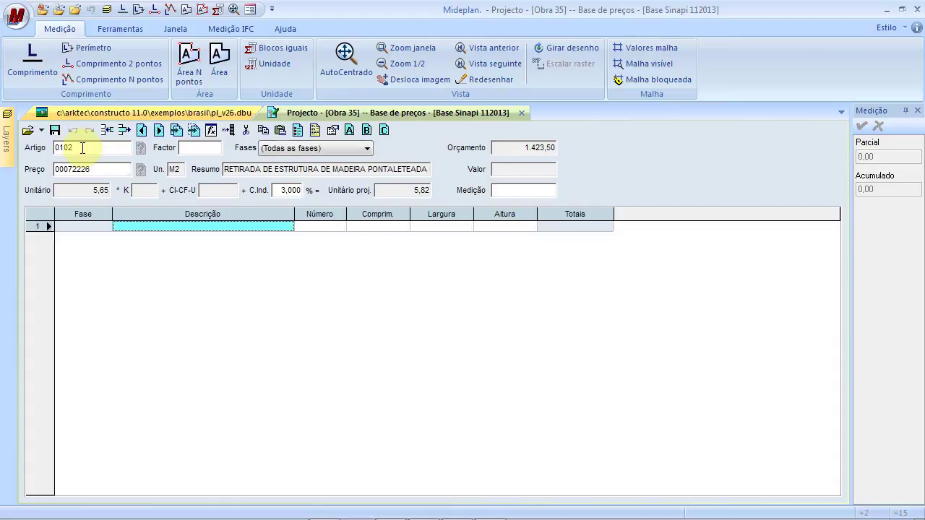
{"action": "left_click", "coordinate": [97, 147]}
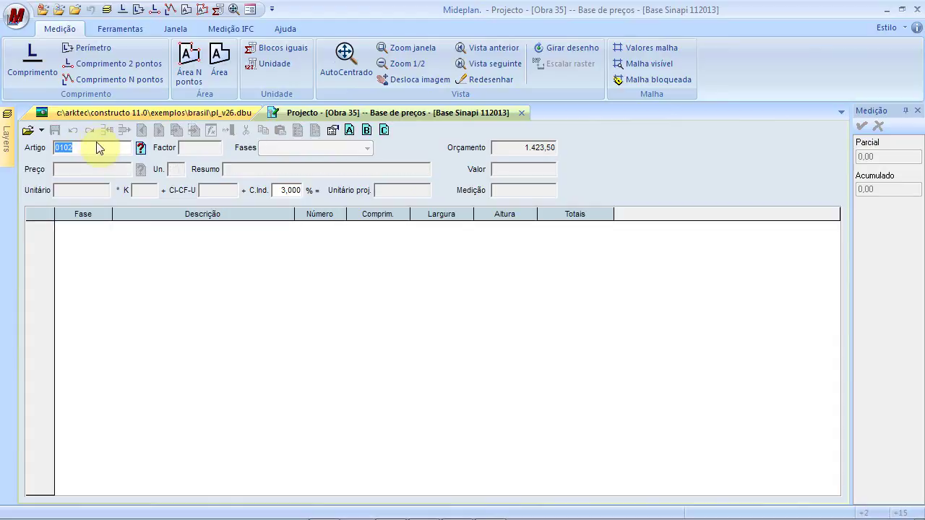
{"action": "left_click", "coordinate": [140, 147]}
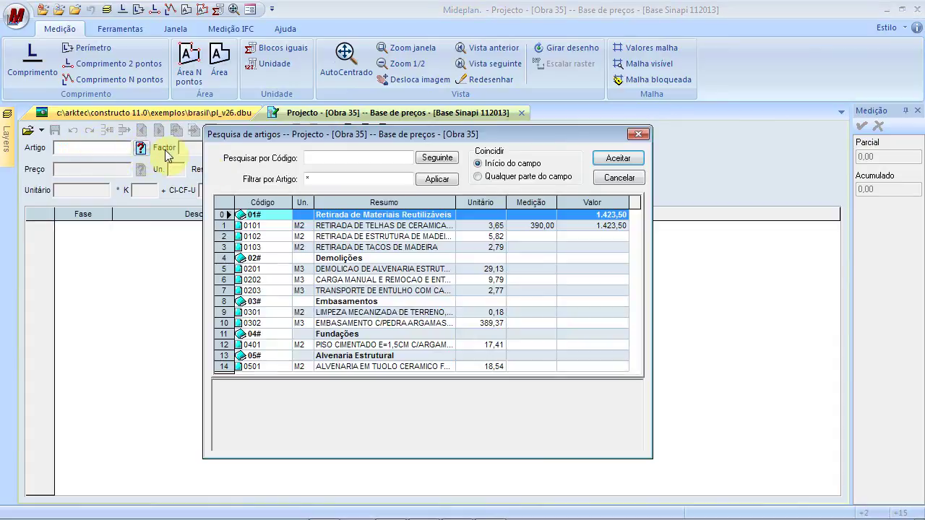
{"action": "left_click", "coordinate": [269, 236]}
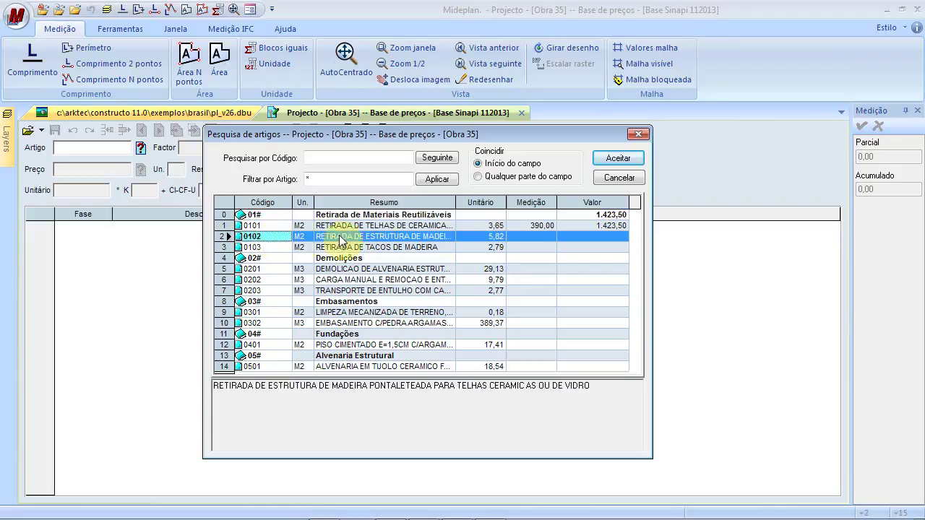
{"action": "left_click", "coordinate": [619, 158]}
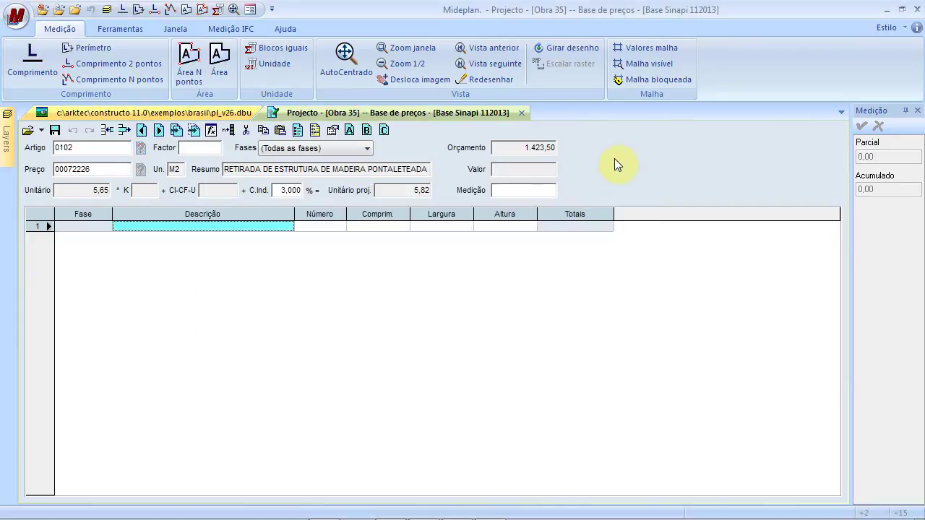
{"action": "left_click", "coordinate": [373, 227]}
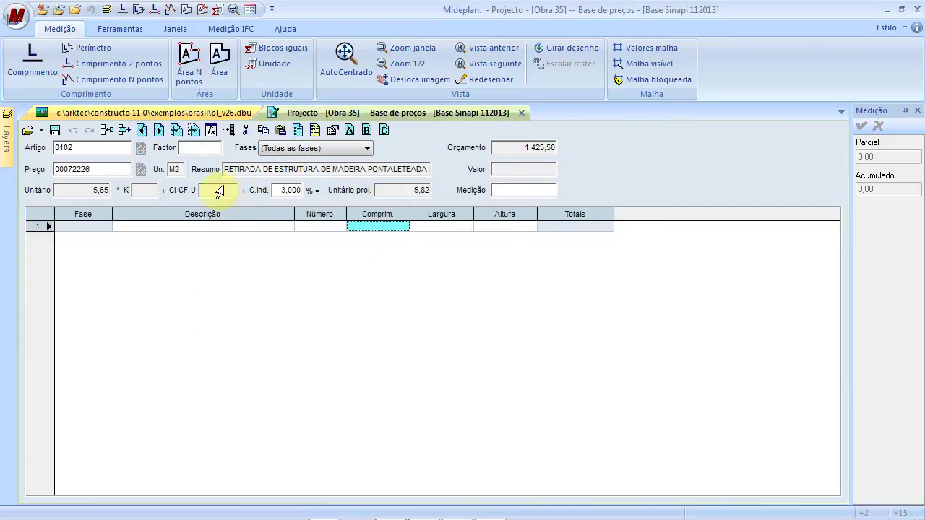
{"action": "mouse_move", "coordinate": [230, 172]}
{"action": "left_mouse_down"}
{"action": "mouse_move", "coordinate": [435, 167]}
{"action": "mouse_move", "coordinate": [214, 172]}
{"action": "left_mouse_up"}
{"action": "left_click", "coordinate": [241, 168]}
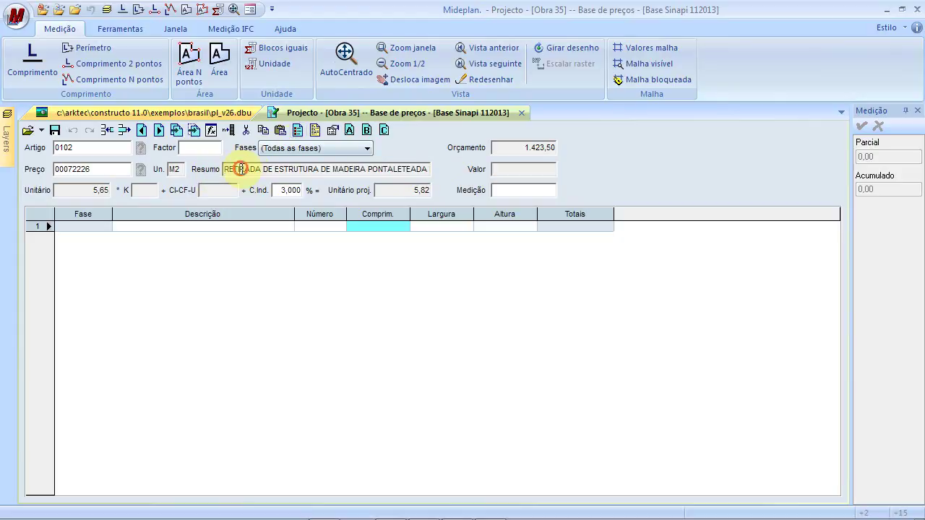
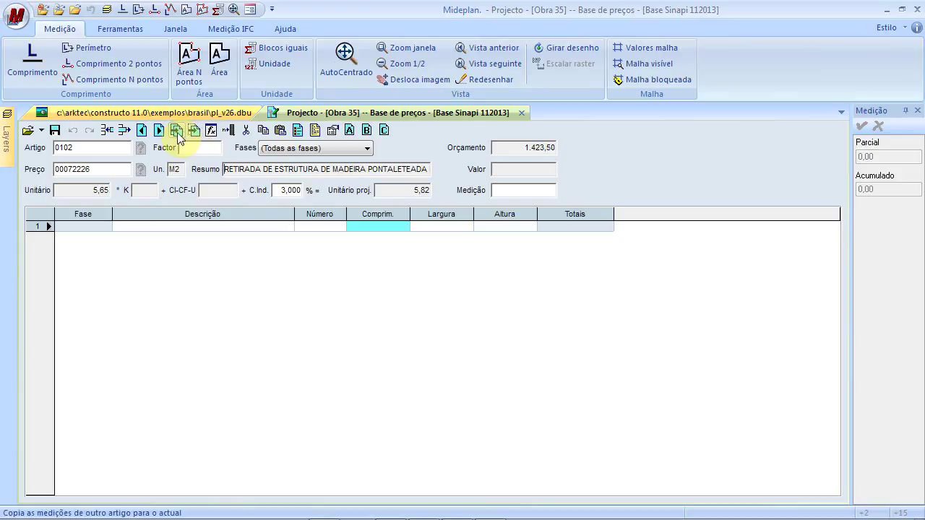
Step: Retrieve article 0101's measurement into article 0102 using the Vinculação por linhas option
{"action": "left_click", "coordinate": [176, 131]}
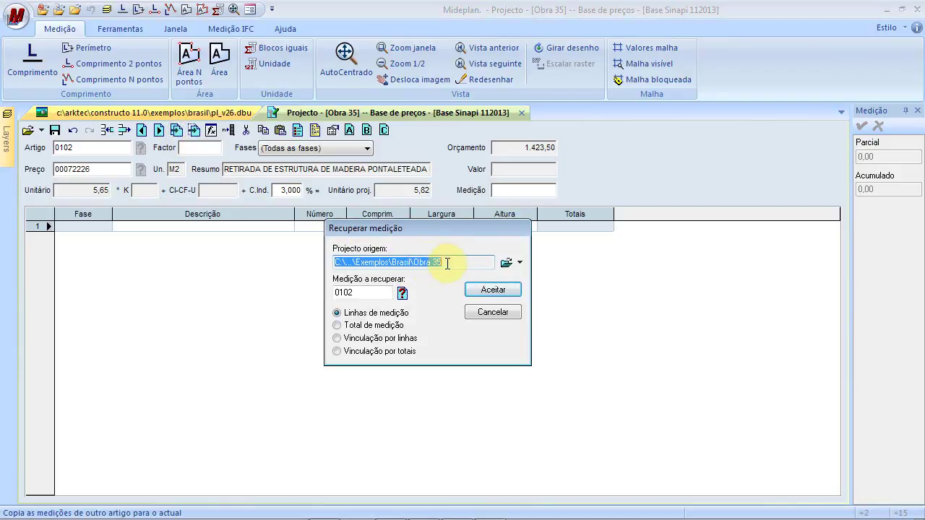
{"action": "left_click", "coordinate": [367, 293]}
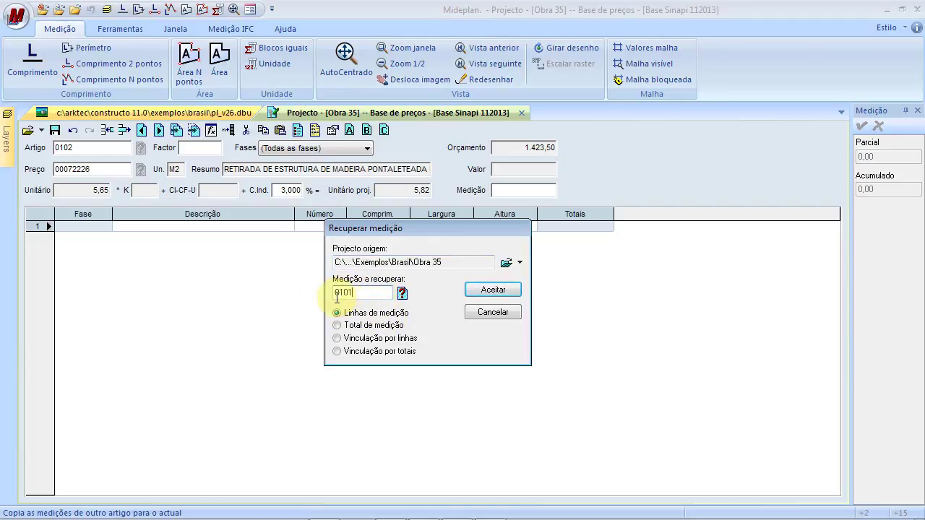
{"action": "left_click", "coordinate": [337, 339]}
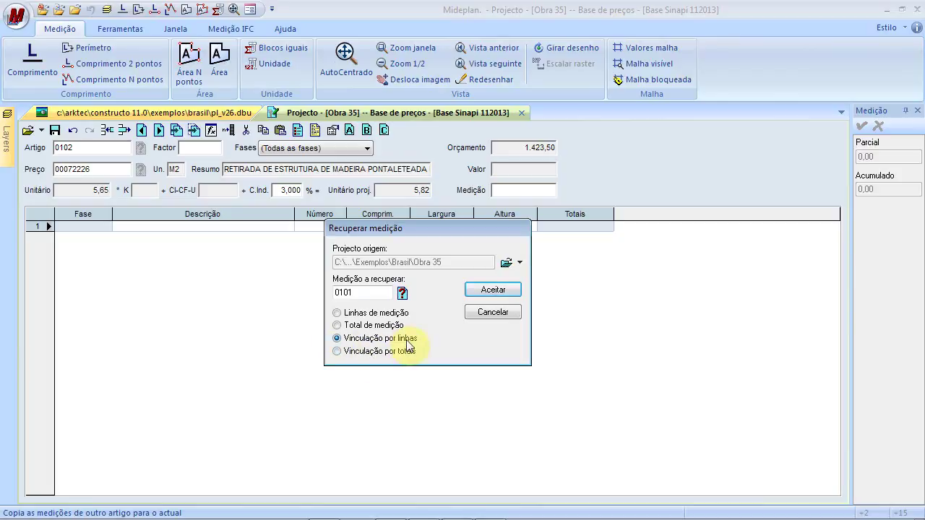
{"action": "left_click", "coordinate": [492, 290]}
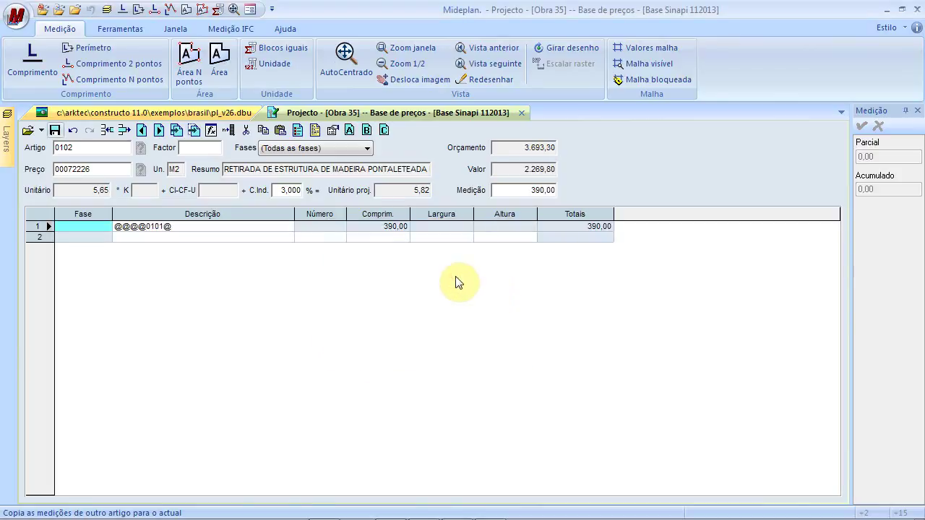
{"action": "left_click", "coordinate": [383, 241]}
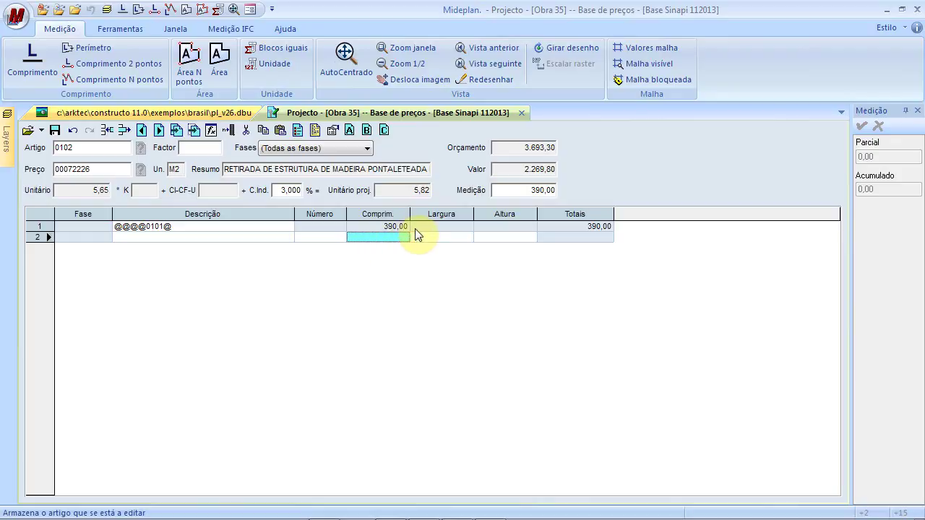
{"action": "left_click", "coordinate": [156, 227]}
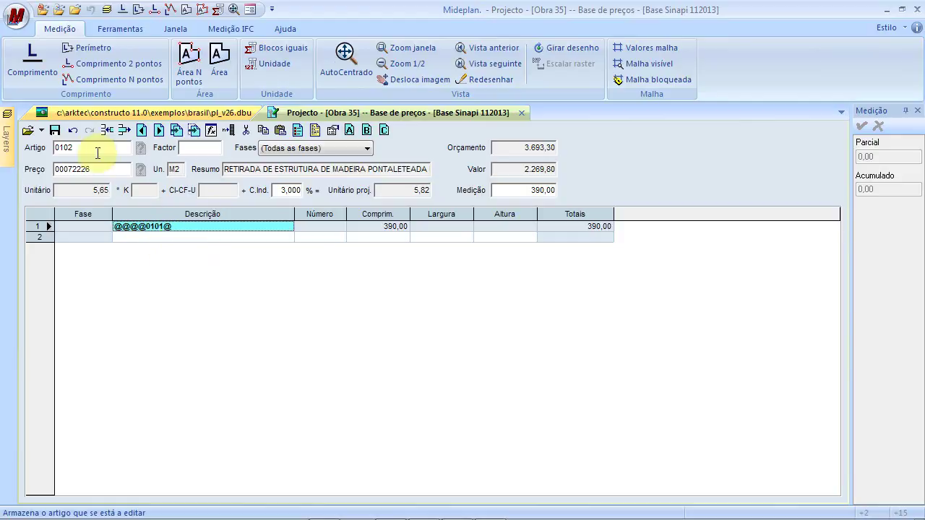
Step: Save article 0102's measurement and load article 0103 into the measurement sheet
{"action": "left_click", "coordinate": [56, 130]}
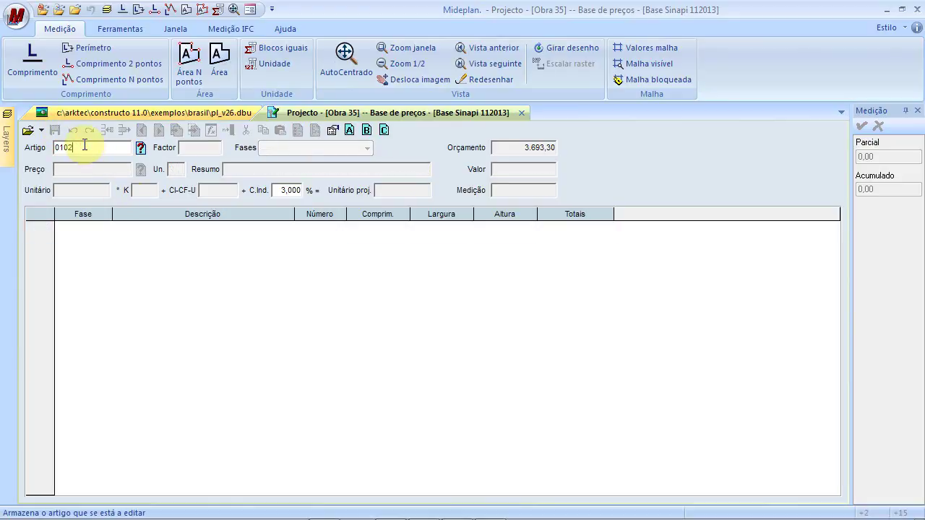
{"action": "type", "text": "0103"}
{"action": "key", "text": "Return"}
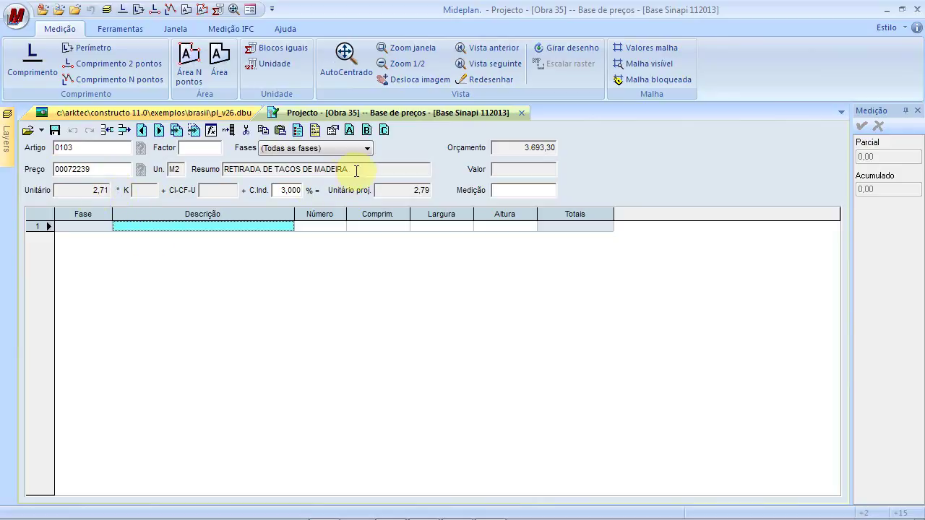
Step: Switch to the pl_v26.dbu plan and clear the previous measurement's orange fill from the drawing
{"action": "left_click", "coordinate": [194, 115]}
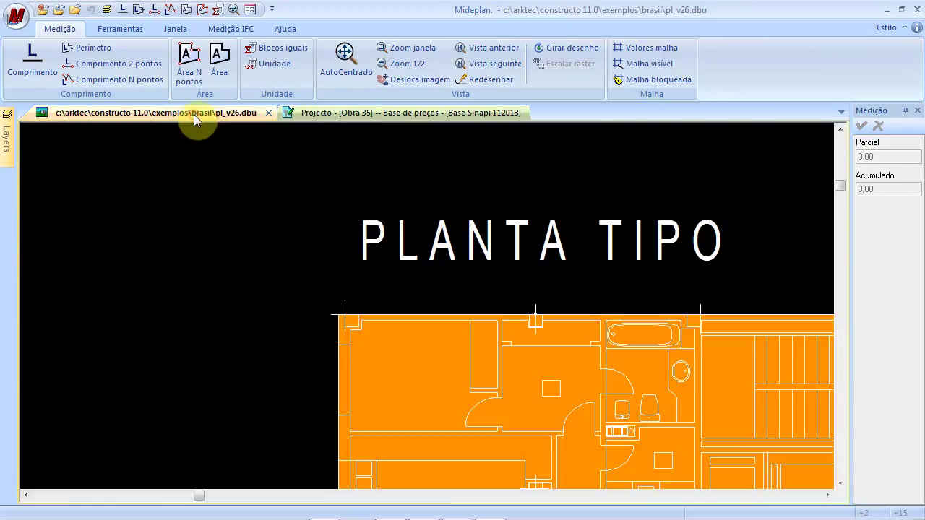
{"action": "scroll", "coordinate": [225, 184], "scroll_direction": "down", "scroll_amount": 3}
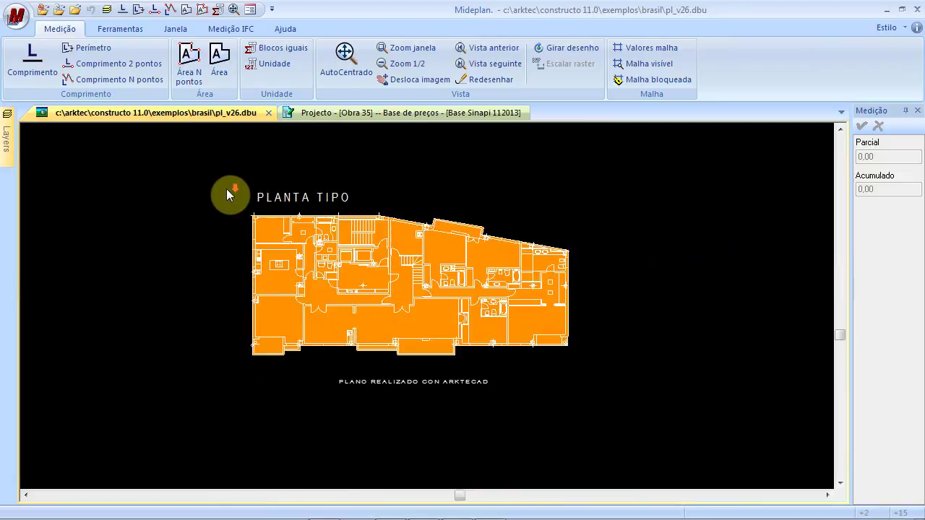
{"action": "scroll", "coordinate": [225, 188], "scroll_direction": "up", "scroll_amount": 3}
{"action": "scroll", "coordinate": [261, 249], "scroll_direction": "up", "scroll_amount": 2}
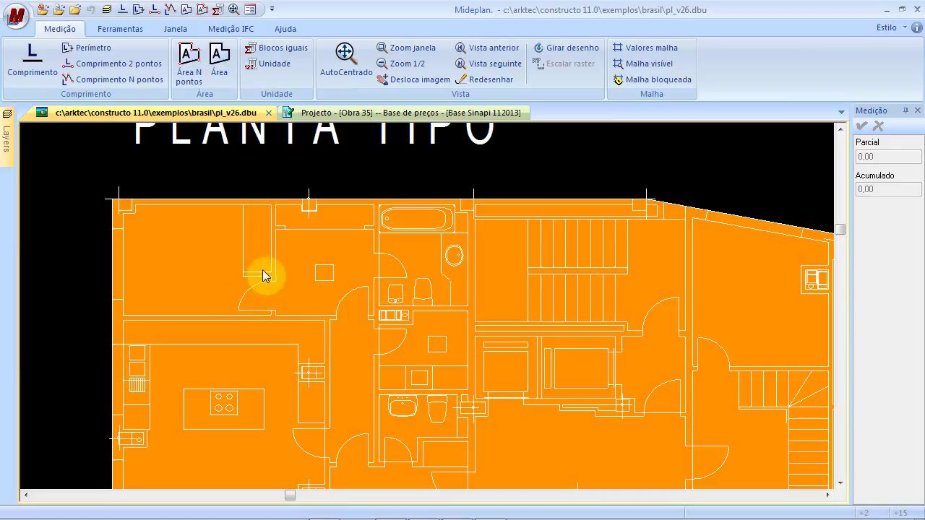
{"action": "left_click", "coordinate": [138, 34]}
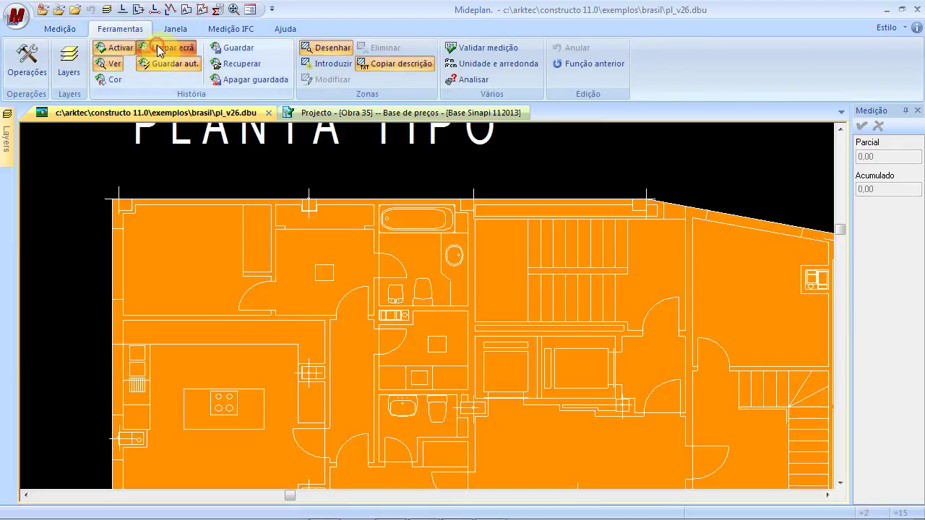
{"action": "left_click", "coordinate": [158, 48]}
{"action": "left_click", "coordinate": [439, 294]}
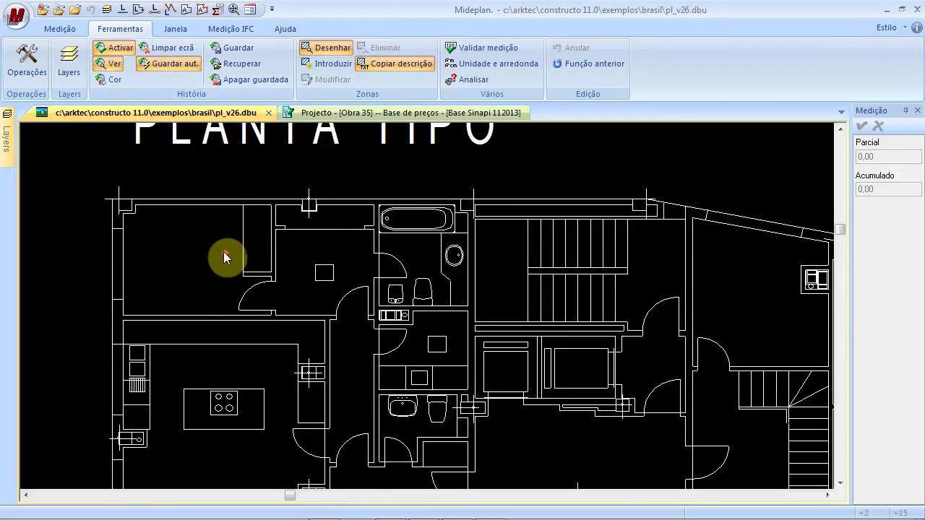
Step: Start an N-point area measurement in the room below PLANTA TIPO, removing the misplaced point and tracing around the corner column
{"action": "scroll", "coordinate": [194, 244], "scroll_direction": "up", "scroll_amount": 3}
{"action": "scroll", "coordinate": [201, 245], "scroll_direction": "down", "scroll_amount": 2}
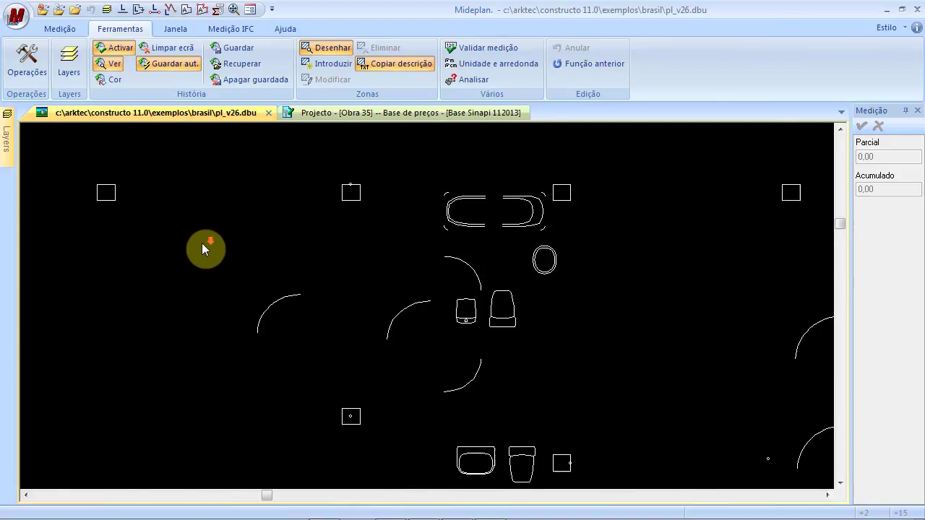
{"action": "mouse_move", "coordinate": [173, 245]}
{"action": "left_mouse_down"}
{"action": "mouse_move", "coordinate": [244, 217]}
{"action": "mouse_move", "coordinate": [224, 252]}
{"action": "mouse_move", "coordinate": [259, 246]}
{"action": "left_mouse_up"}
{"action": "scroll", "coordinate": [274, 277], "scroll_direction": "up", "scroll_amount": 1}
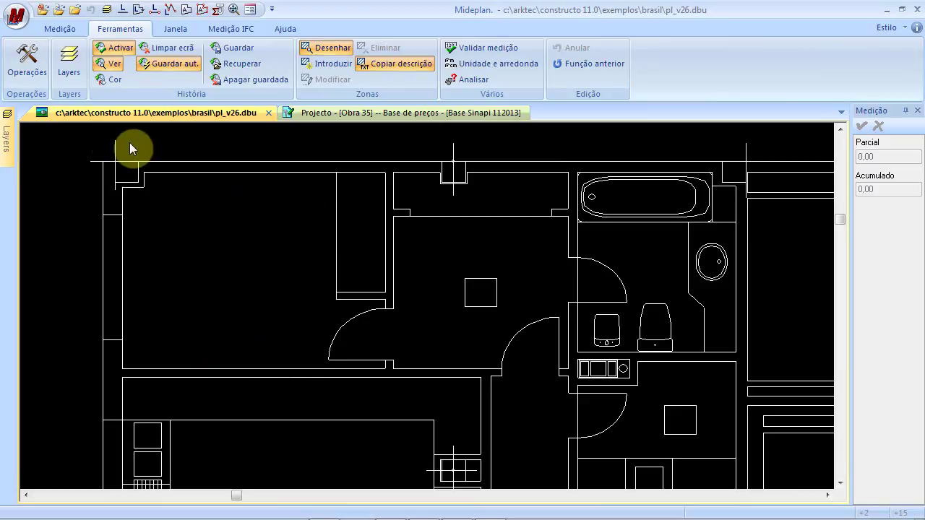
{"action": "left_click", "coordinate": [51, 30]}
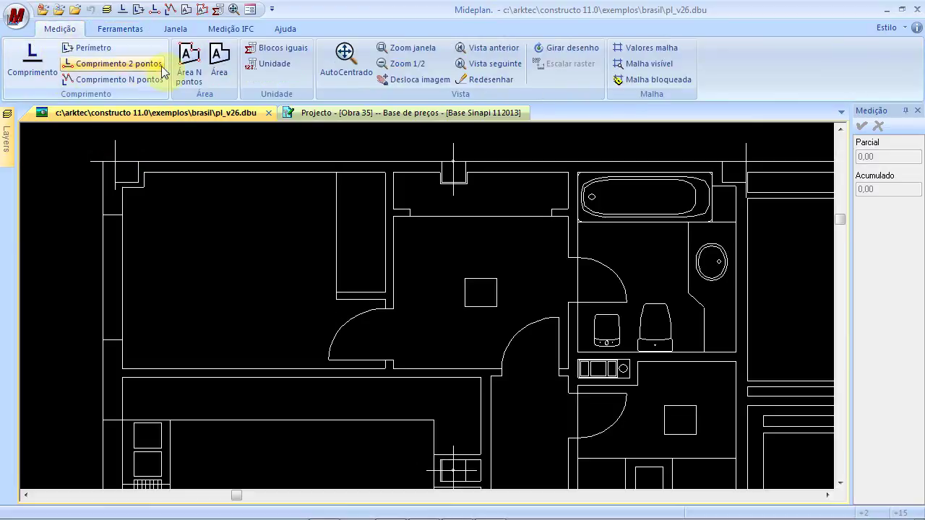
{"action": "left_click", "coordinate": [189, 64]}
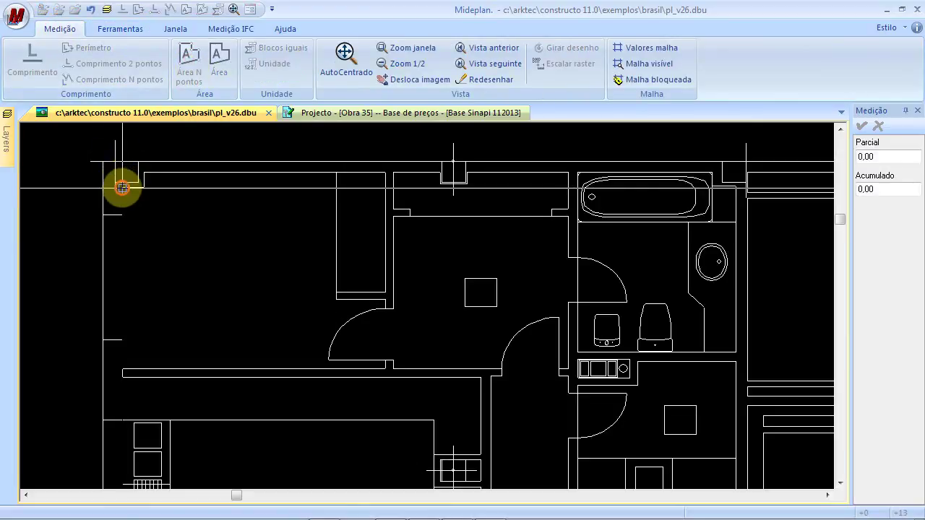
{"action": "scroll", "coordinate": [134, 179], "scroll_direction": "up", "scroll_amount": 2}
{"action": "scroll", "coordinate": [134, 179], "scroll_direction": "up", "scroll_amount": 2}
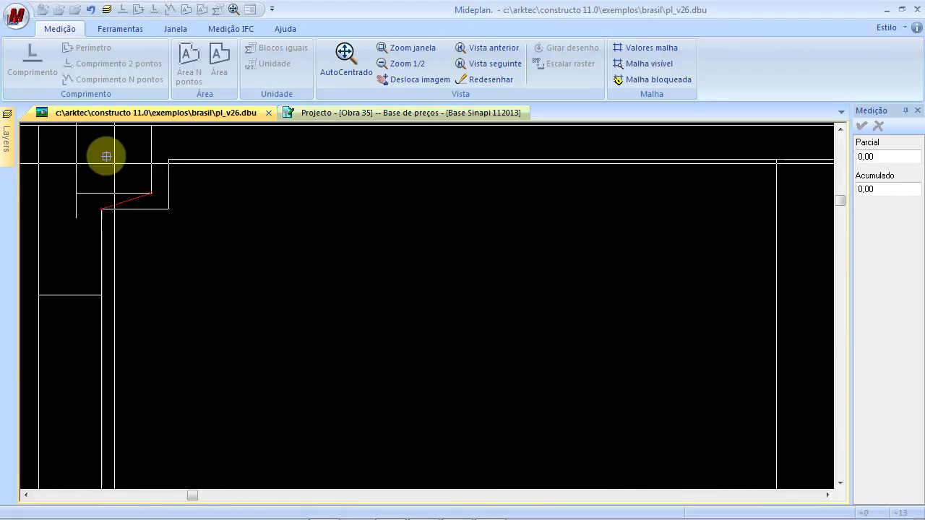
{"action": "left_click", "coordinate": [91, 10]}
{"action": "left_click", "coordinate": [168, 209]}
{"action": "left_click", "coordinate": [169, 159]}
Step: Trace the room's outline along the upper wall, around the wardrobe's side and base, and past the door to the lower wall
{"action": "scroll", "coordinate": [290, 184], "scroll_direction": "down", "scroll_amount": 2}
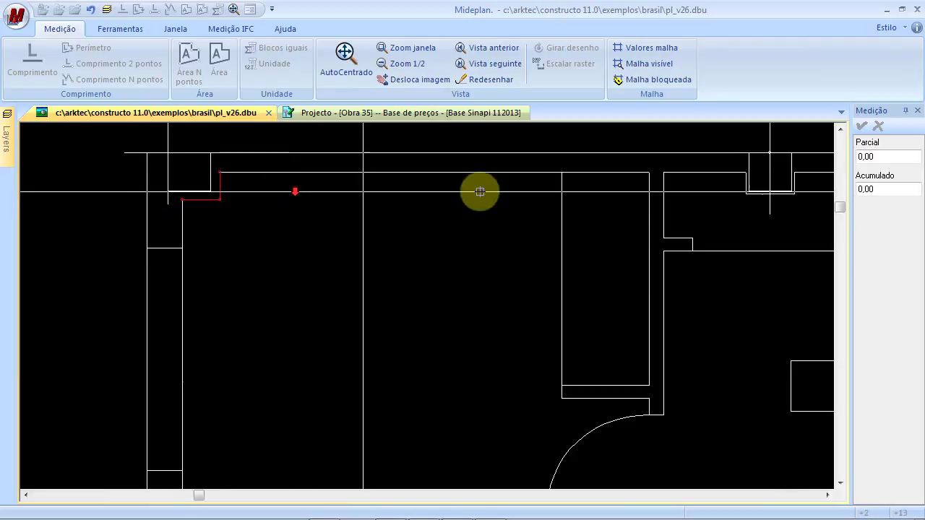
{"action": "left_click", "coordinate": [558, 178]}
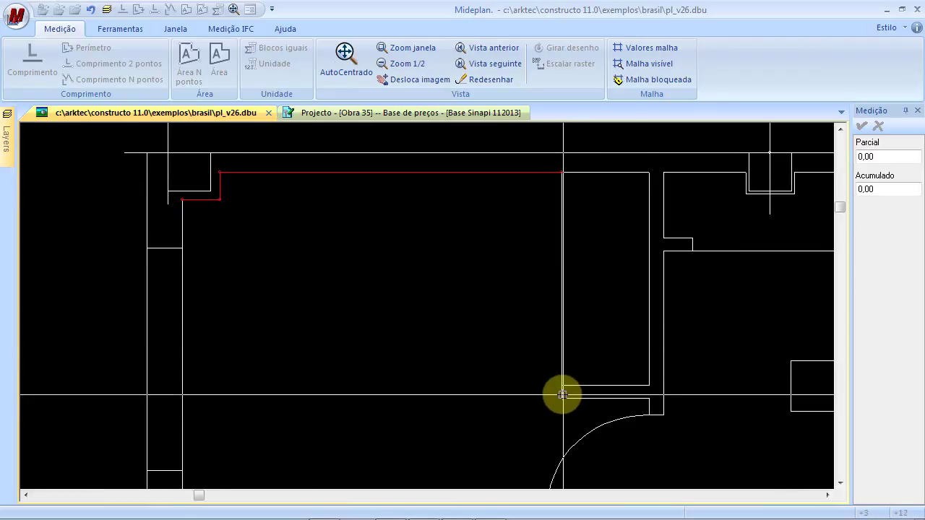
{"action": "left_click", "coordinate": [559, 395]}
{"action": "scroll", "coordinate": [647, 397], "scroll_direction": "down", "scroll_amount": 2}
{"action": "scroll", "coordinate": [558, 409], "scroll_direction": "up", "scroll_amount": 1}
{"action": "scroll", "coordinate": [578, 336], "scroll_direction": "up", "scroll_amount": 3}
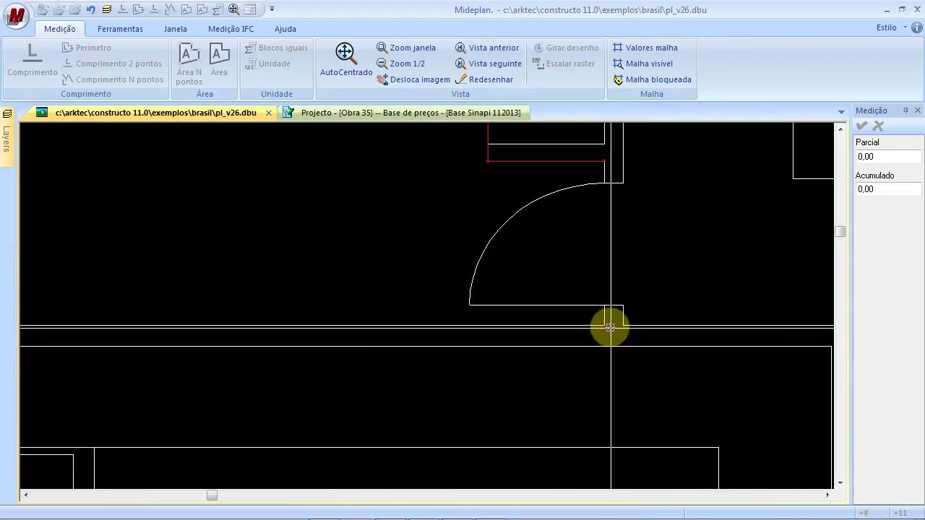
Step: Close the room's area outline through its lower outer corner, then return to article 0103's sheet and select line 2's Comprim. cell
{"action": "scroll", "coordinate": [388, 279], "scroll_direction": "down", "scroll_amount": 3}
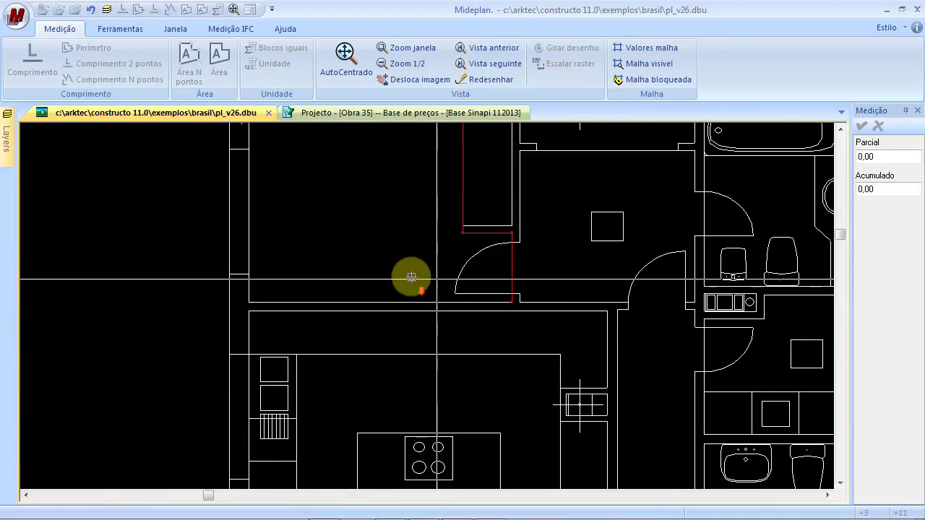
{"action": "left_click_drag", "start_coordinate": [283, 209], "coordinate": [354, 358]}
{"action": "left_click", "coordinate": [317, 269]}
{"action": "left_click_drag", "start_coordinate": [448, 193], "coordinate": [289, 169]}
{"action": "right_click", "coordinate": [333, 240]}
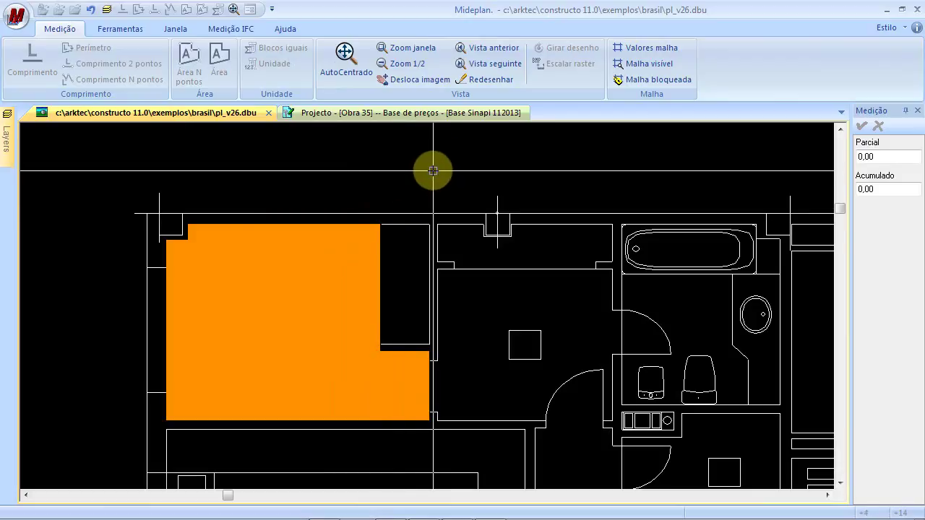
{"action": "left_click", "coordinate": [391, 113]}
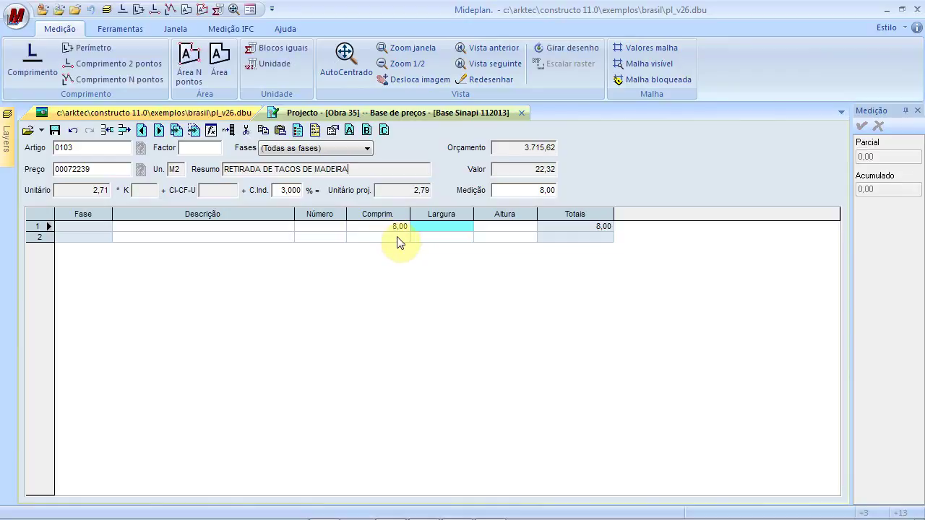
{"action": "left_click", "coordinate": [398, 239]}
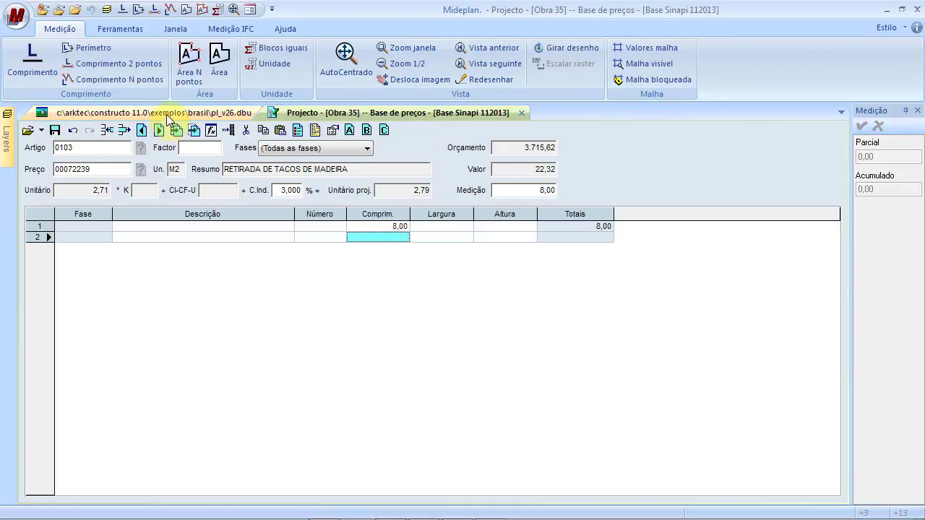
Step: Check the measured room on the plan and return to article 0103's measurement sheet
{"action": "left_click", "coordinate": [167, 113]}
{"action": "scroll", "coordinate": [261, 311], "scroll_direction": "down", "scroll_amount": 1}
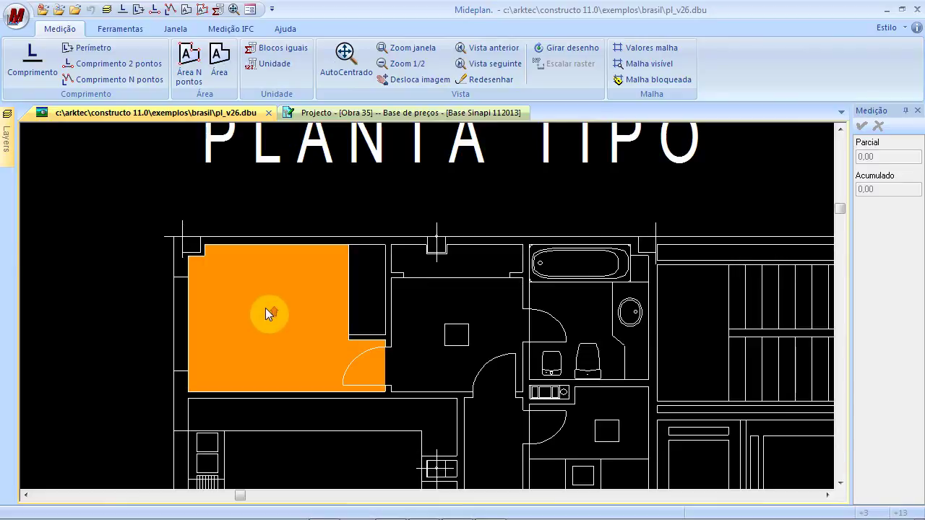
{"action": "scroll", "coordinate": [264, 310], "scroll_direction": "up", "scroll_amount": 1}
{"action": "left_click", "coordinate": [307, 116]}
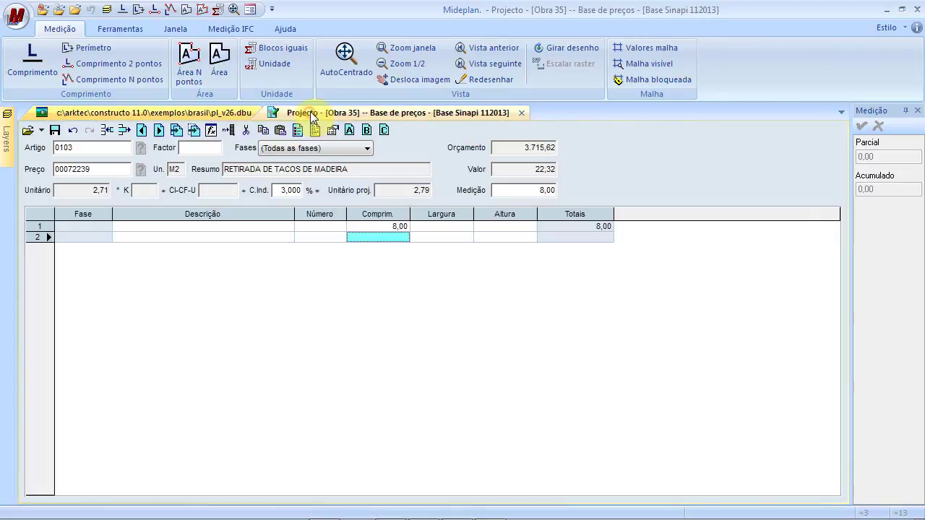
Step: Disable the Número, Largura and Altura columns and describe lines 1 and 2 as "Quarto A" and "Quarto B"
{"action": "left_click", "coordinate": [508, 215]}
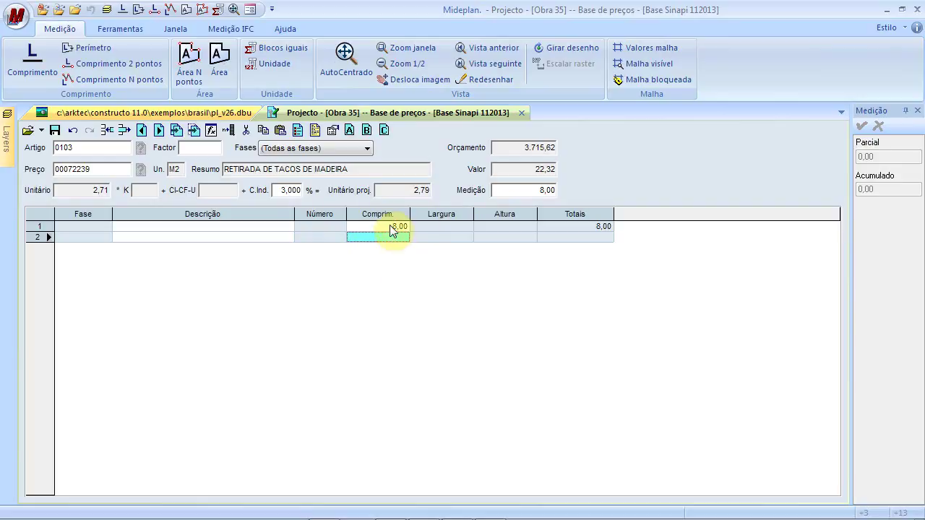
{"action": "left_click", "coordinate": [252, 227]}
{"action": "type", "text": "Quarto A"}
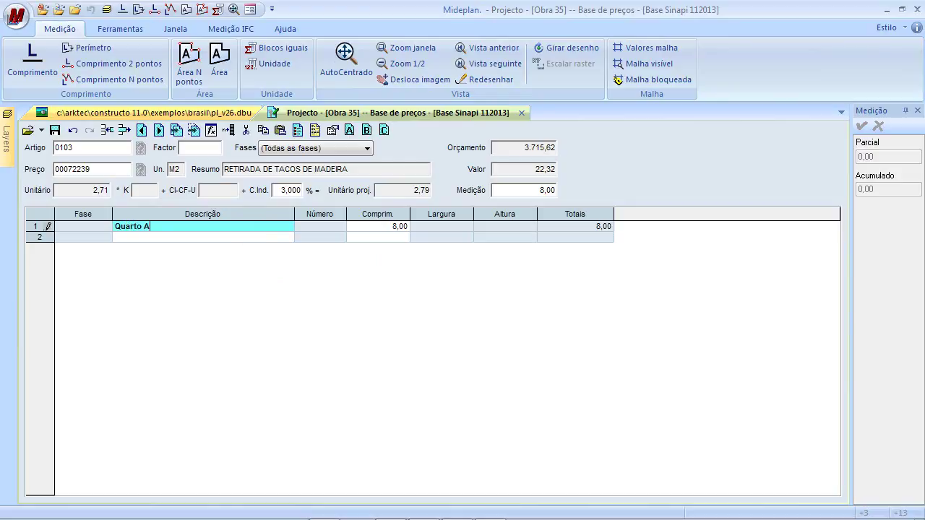
{"action": "left_click", "coordinate": [227, 236]}
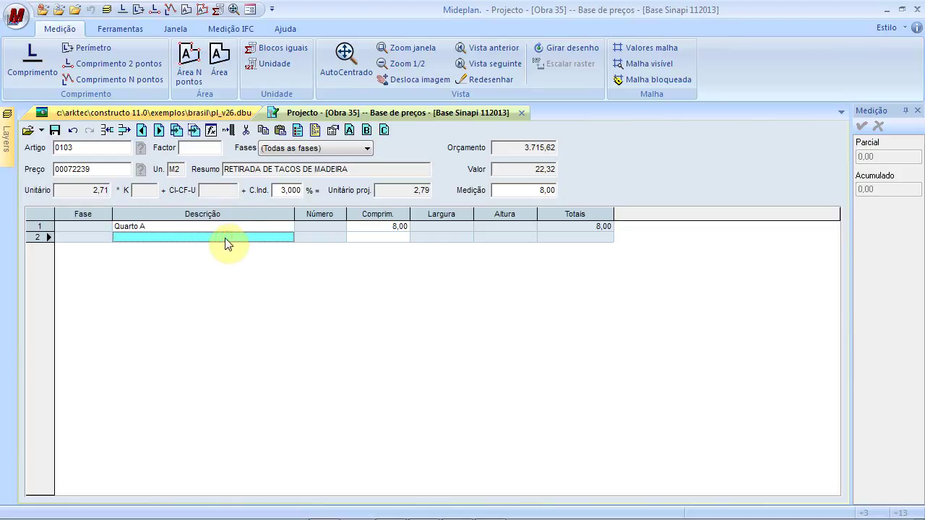
{"action": "type", "text": "Quarto B"}
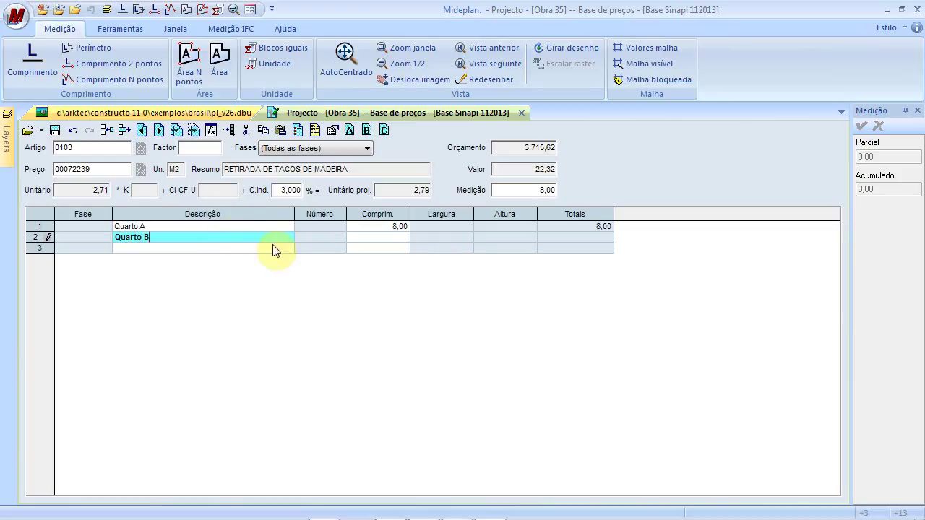
{"action": "left_click", "coordinate": [386, 242]}
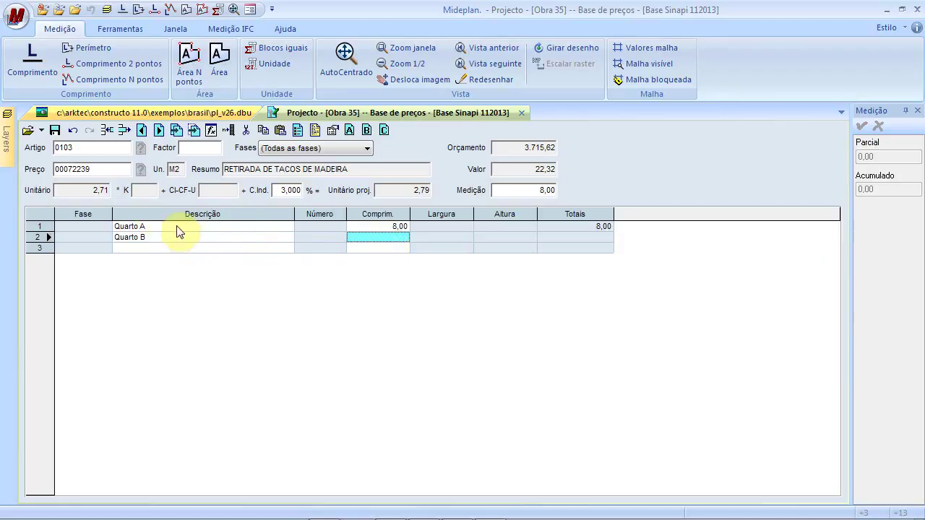
{"action": "left_click", "coordinate": [141, 228]}
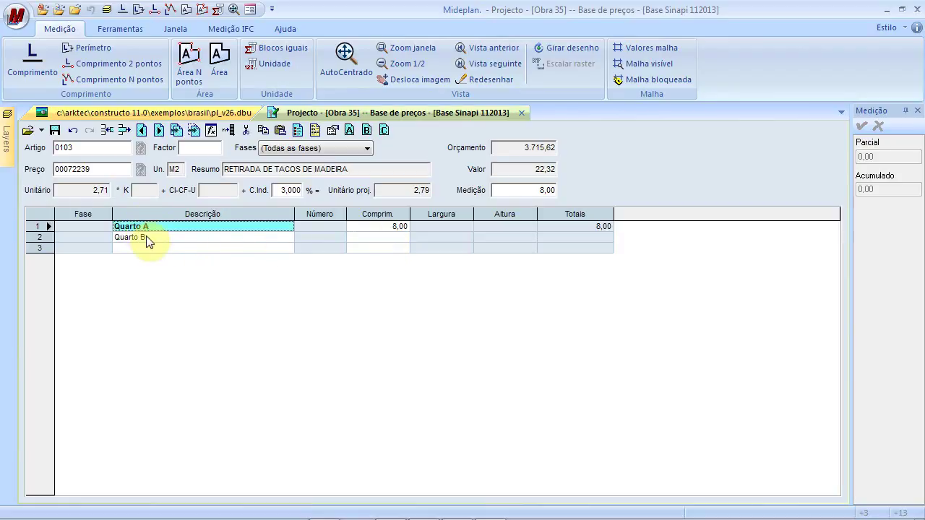
{"action": "left_click", "coordinate": [147, 237]}
{"action": "left_click", "coordinate": [142, 228]}
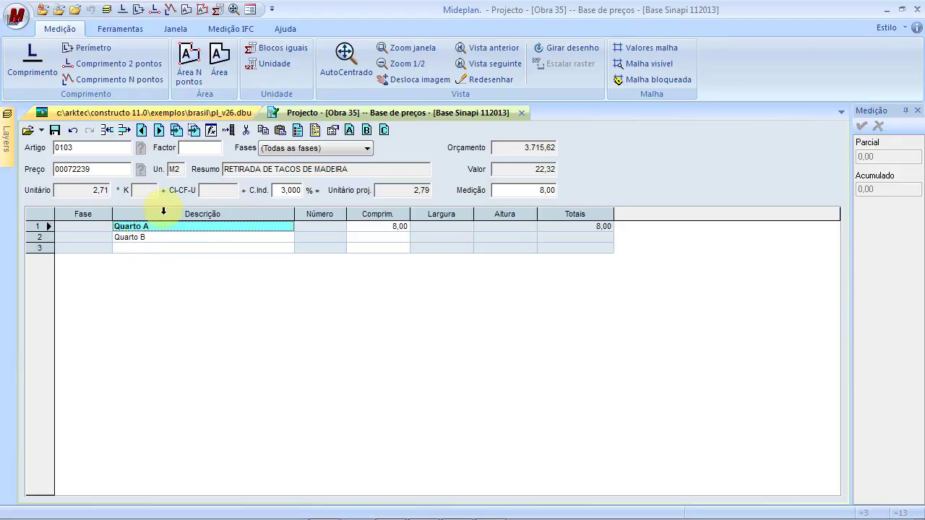
{"action": "left_click", "coordinate": [167, 248]}
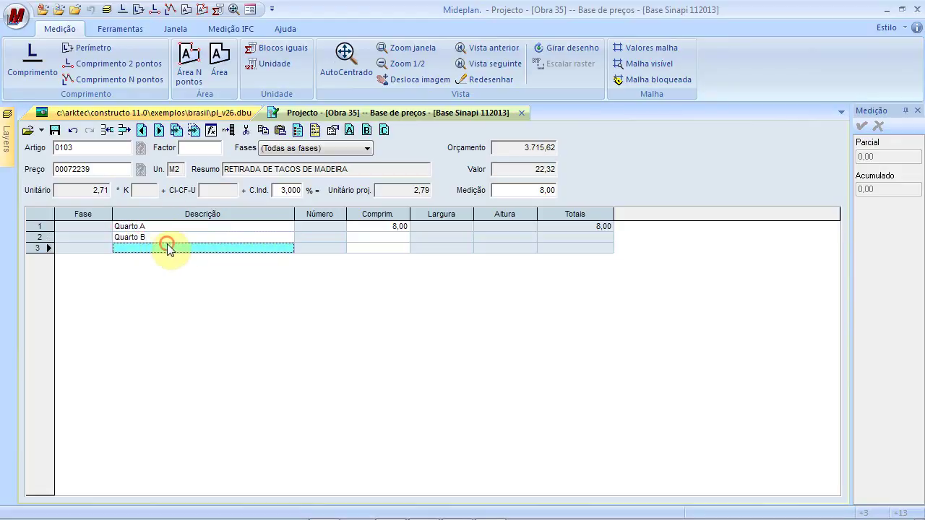
Step: Describe measurement line 3 as "Quarto C" and select line 2's Comprim. cell
{"action": "left_click", "coordinate": [364, 228]}
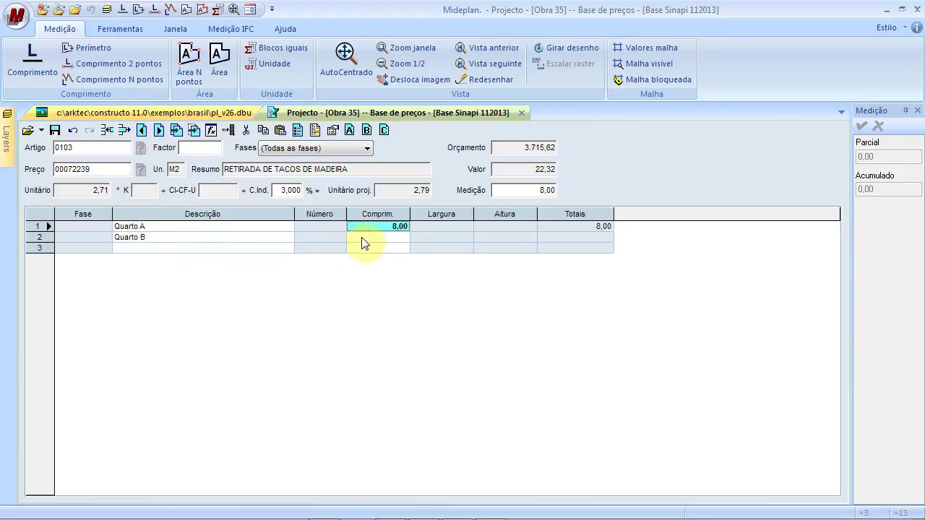
{"action": "left_click", "coordinate": [238, 248]}
{"action": "type", "text": "Quart"}
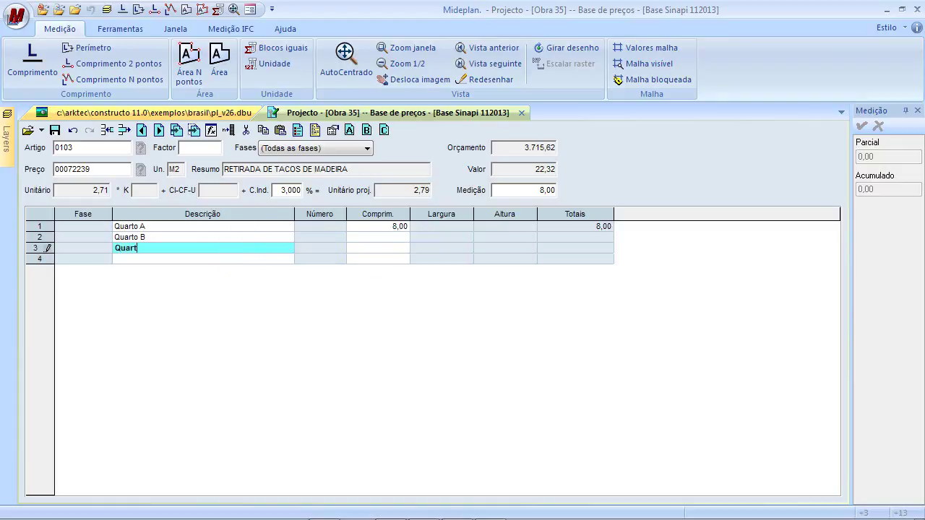
{"action": "left_click", "coordinate": [370, 237]}
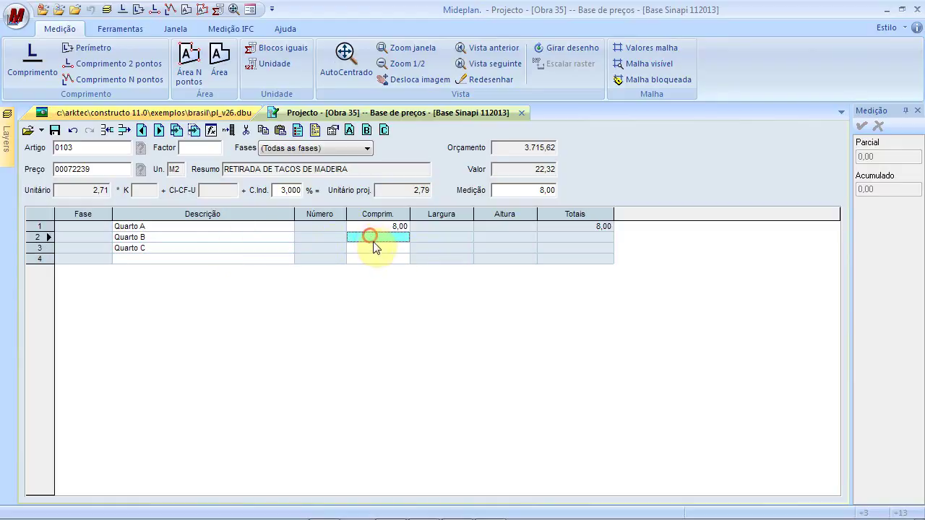
Step: Start an N-point area on the plan for Quarto B and trace its outline around the outer wall's recess up to the upper wall
{"action": "left_click", "coordinate": [220, 113]}
{"action": "scroll", "coordinate": [380, 338], "scroll_direction": "down", "scroll_amount": 3}
{"action": "left_click_drag", "start_coordinate": [381, 341], "coordinate": [411, 143]}
{"action": "left_click_drag", "start_coordinate": [373, 386], "coordinate": [287, 293]}
{"action": "scroll", "coordinate": [352, 299], "scroll_direction": "up", "scroll_amount": 4}
{"action": "scroll", "coordinate": [352, 298], "scroll_direction": "down", "scroll_amount": 2}
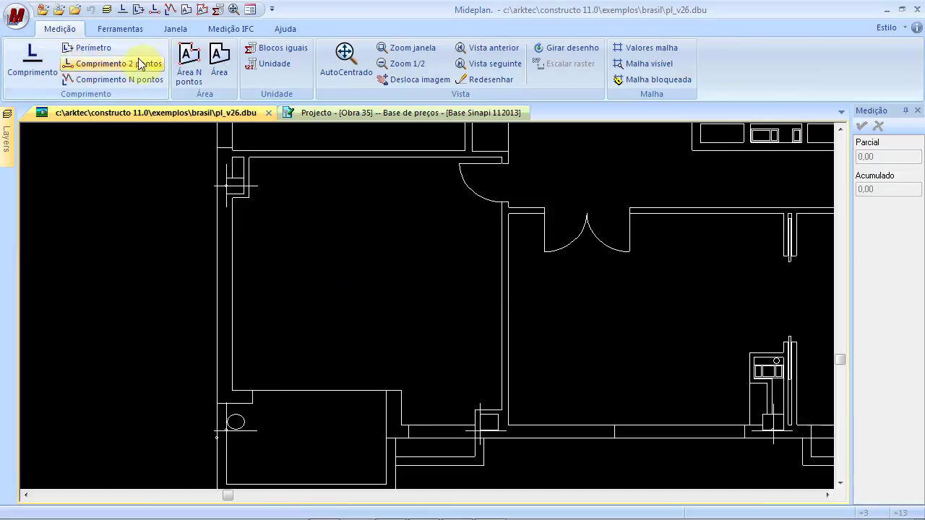
{"action": "left_click", "coordinate": [189, 62]}
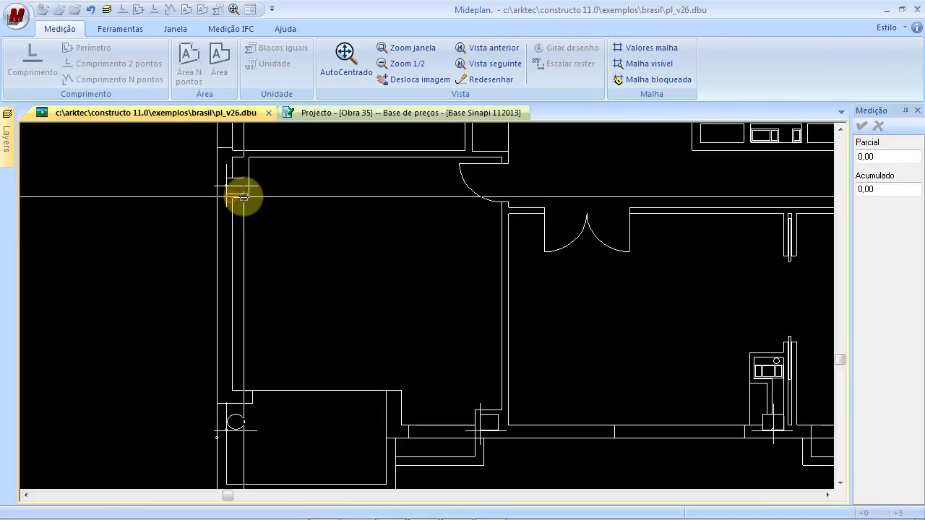
{"action": "left_click", "coordinate": [246, 197]}
{"action": "scroll", "coordinate": [251, 169], "scroll_direction": "up", "scroll_amount": 3}
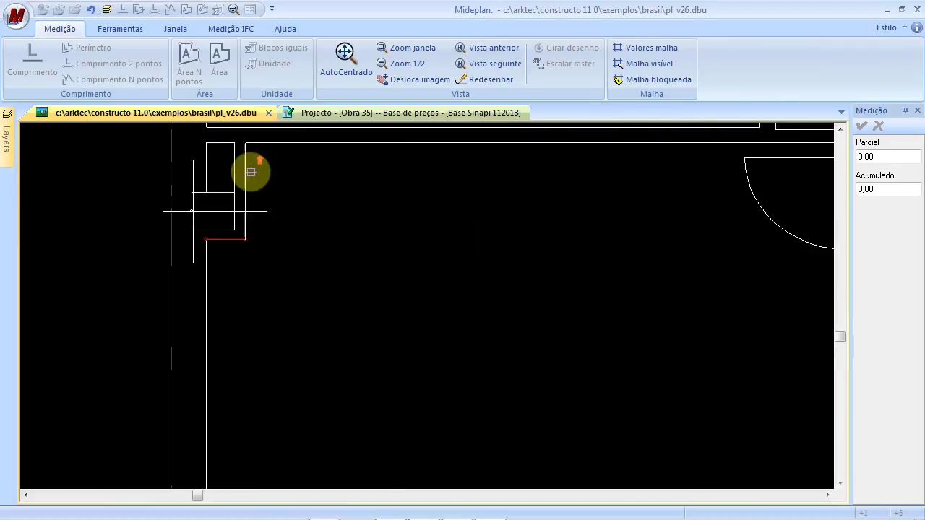
{"action": "left_click", "coordinate": [247, 143]}
{"action": "scroll", "coordinate": [247, 144], "scroll_direction": "down", "scroll_amount": 3}
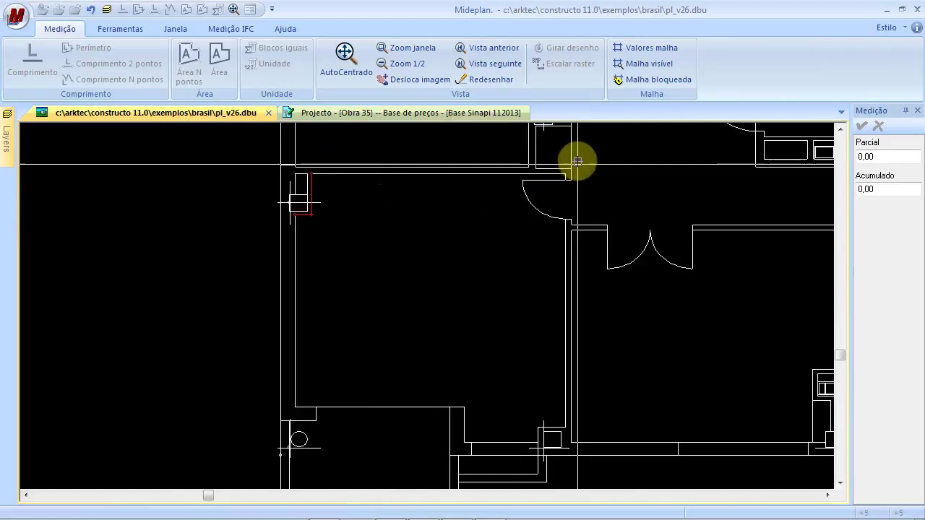
Step: Continue Quarto B's outline along the upper wall, past the door, around the lower column and along the stepped lower wall to the outer corner
{"action": "scroll", "coordinate": [549, 165], "scroll_direction": "up", "scroll_amount": 3}
{"action": "left_click", "coordinate": [546, 169]}
{"action": "left_click_drag", "start_coordinate": [508, 283], "coordinate": [531, 102]}
{"action": "scroll", "coordinate": [509, 302], "scroll_direction": "down", "scroll_amount": 2}
{"action": "left_click_drag", "start_coordinate": [508, 339], "coordinate": [512, 151]}
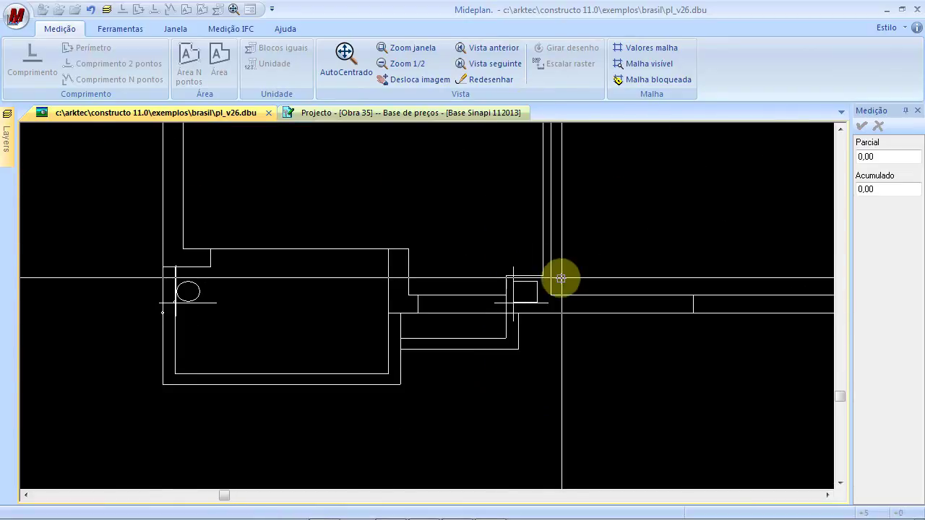
{"action": "left_click", "coordinate": [543, 274]}
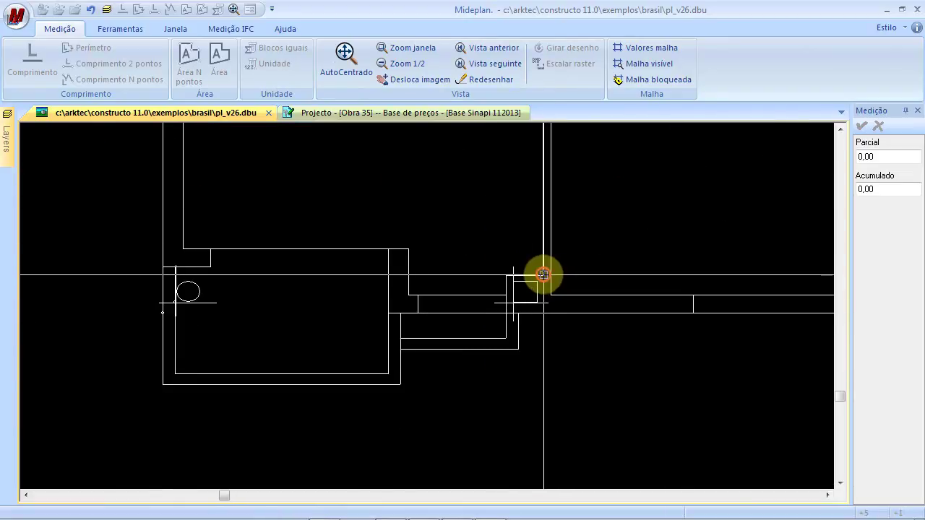
{"action": "left_click", "coordinate": [506, 294]}
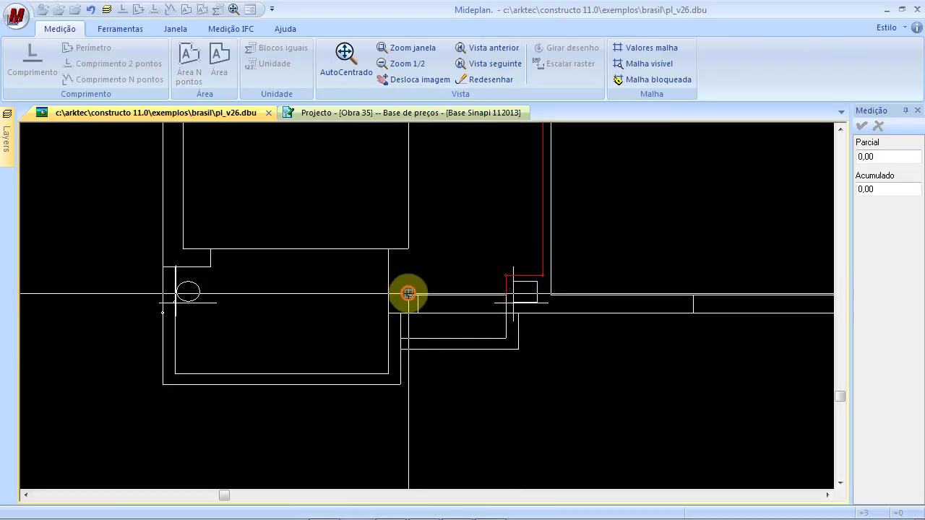
{"action": "left_click", "coordinate": [410, 249]}
{"action": "left_click", "coordinate": [181, 247]}
Step: Close Quarto B's outline at the recess corner, register the area and return to article 0103's measurement sheet
{"action": "left_click_drag", "start_coordinate": [232, 193], "coordinate": [292, 438]}
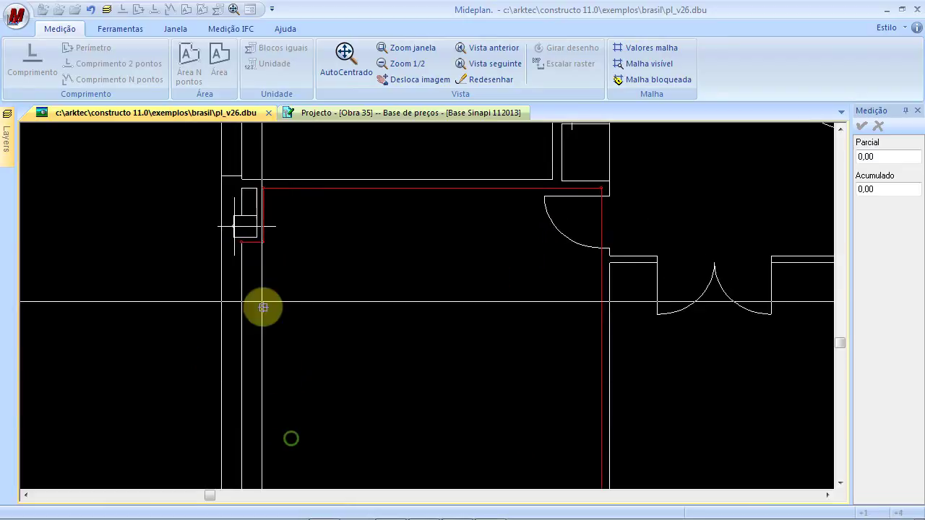
{"action": "left_click", "coordinate": [243, 242]}
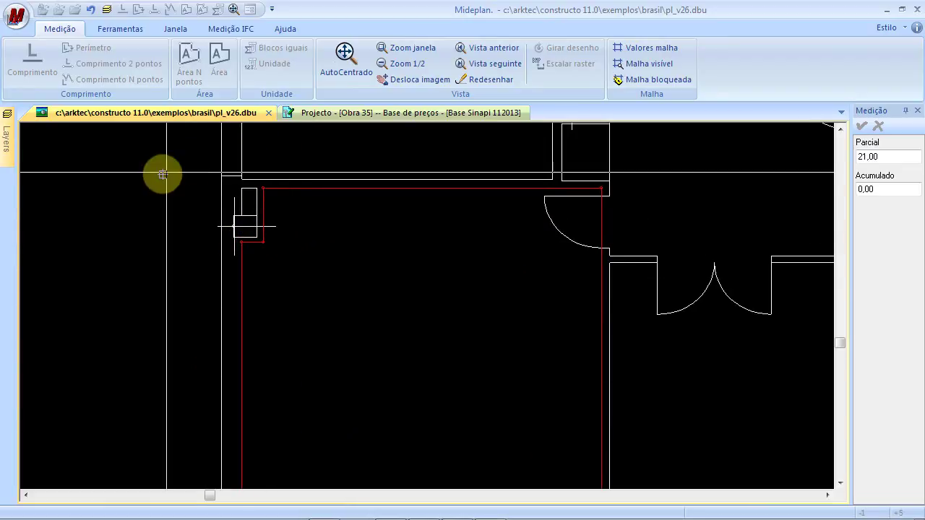
{"action": "right_click", "coordinate": [156, 306]}
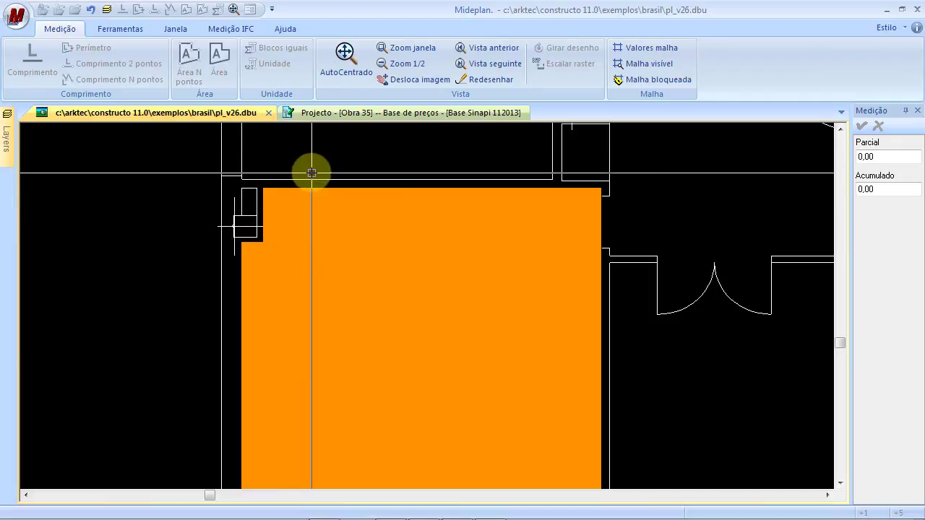
{"action": "left_click", "coordinate": [370, 114]}
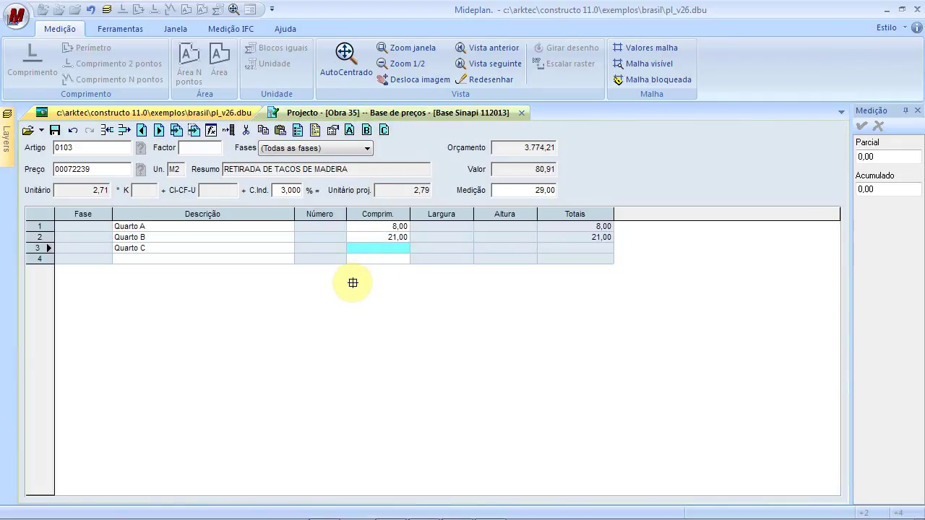
{"action": "key", "text": "alt+Tab"}
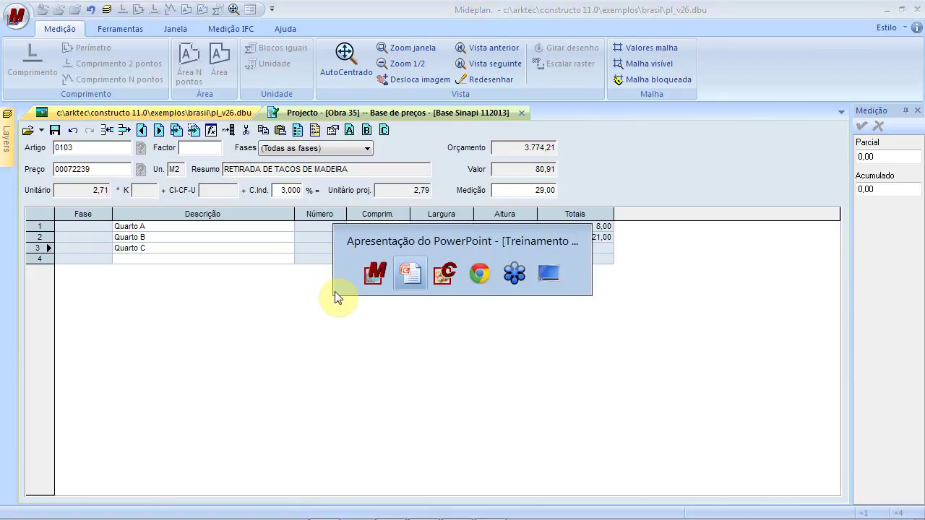
{"action": "key", "text": "alt+Tab"}
{"action": "key", "text": "alt+Tab"}
{"action": "key", "text": "alt+Tab"}
{"action": "key", "text": "alt+Tab"}
{"action": "key", "text": "alt+Tab"}
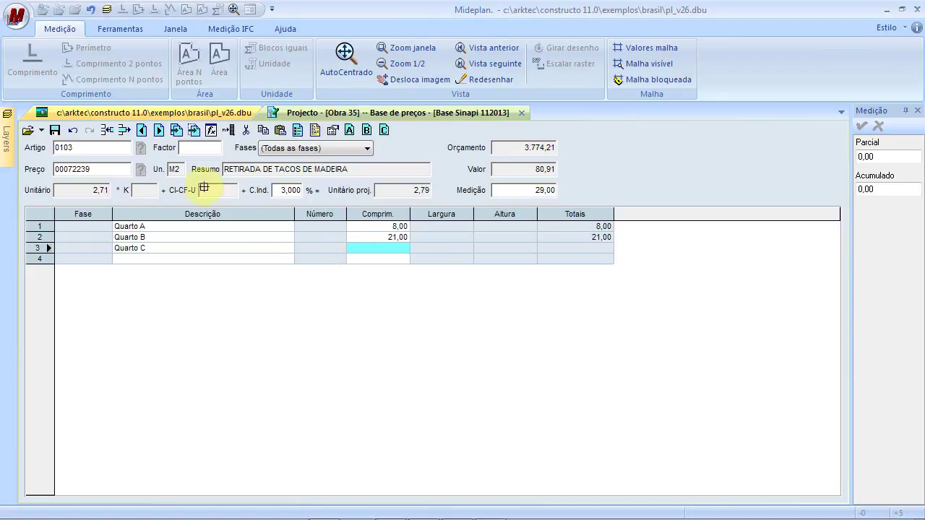
Step: Trace the adjoining room's outline on the plan for Quarto C along the upper wall, around the fireplace block and along the lower wall
{"action": "left_click", "coordinate": [171, 114]}
{"action": "scroll", "coordinate": [392, 279], "scroll_direction": "down", "scroll_amount": 5}
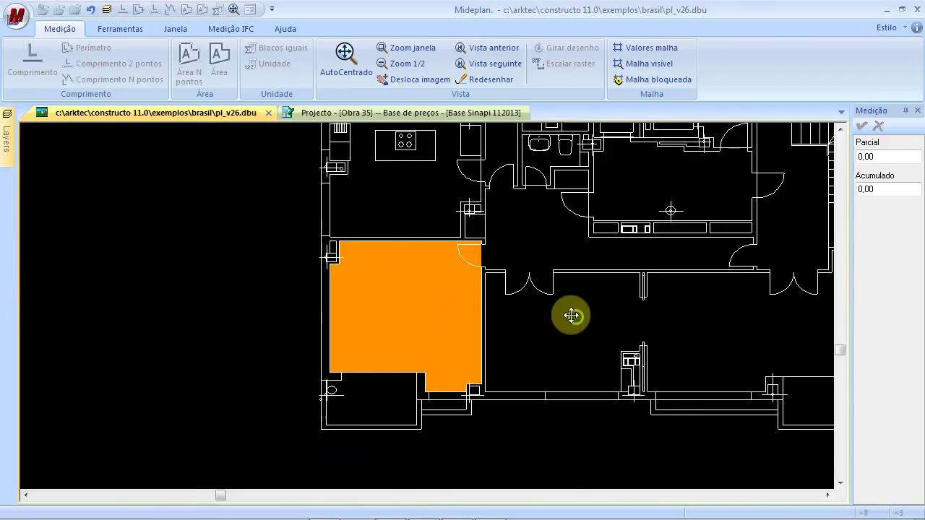
{"action": "scroll", "coordinate": [386, 314], "scroll_direction": "up", "scroll_amount": 3}
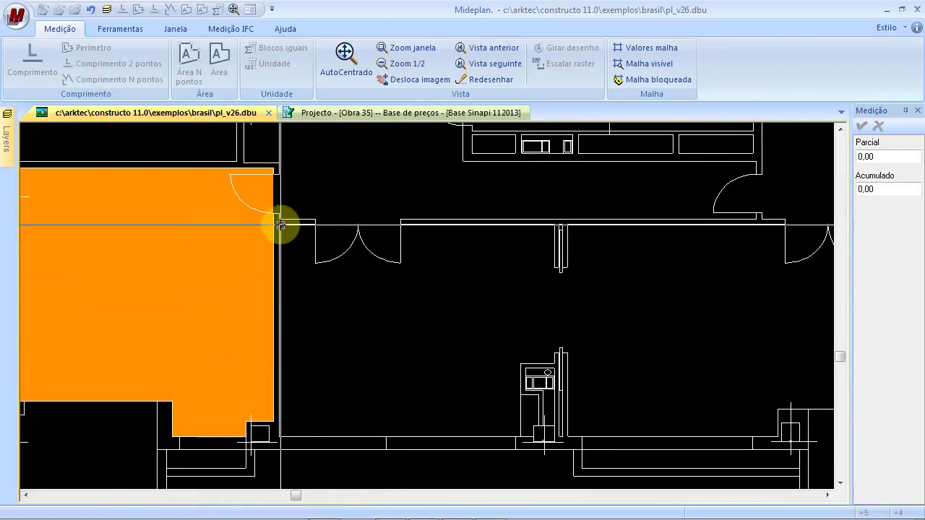
{"action": "left_click", "coordinate": [553, 224]}
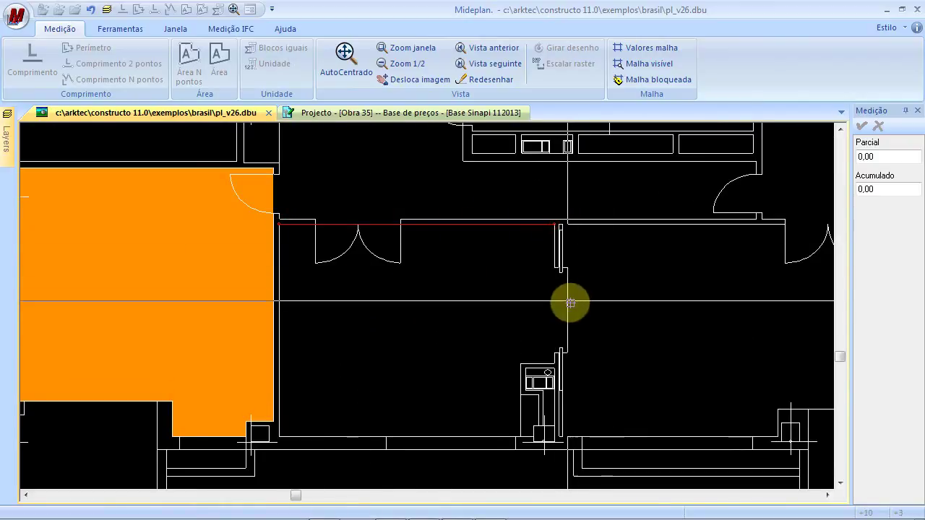
{"action": "left_click", "coordinate": [553, 363]}
{"action": "left_click", "coordinate": [520, 364]}
{"action": "left_click", "coordinate": [521, 437]}
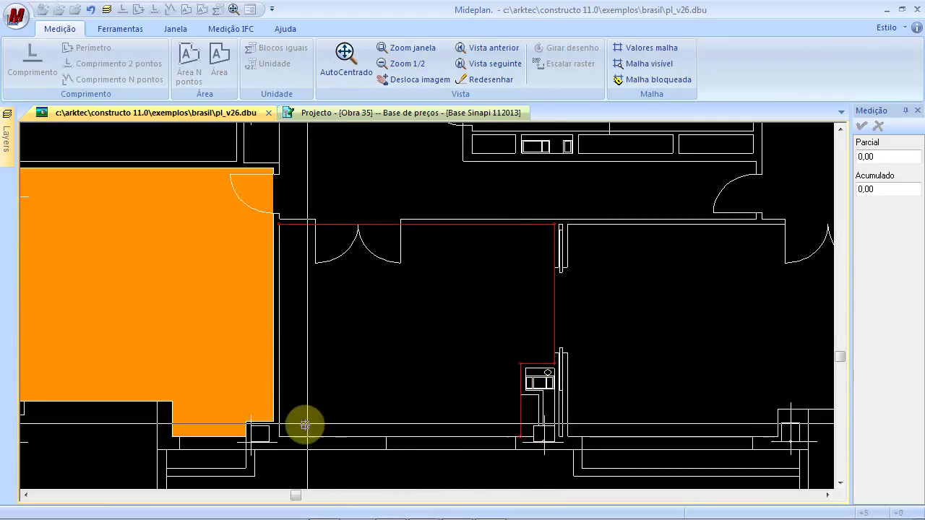
{"action": "left_click", "coordinate": [279, 438]}
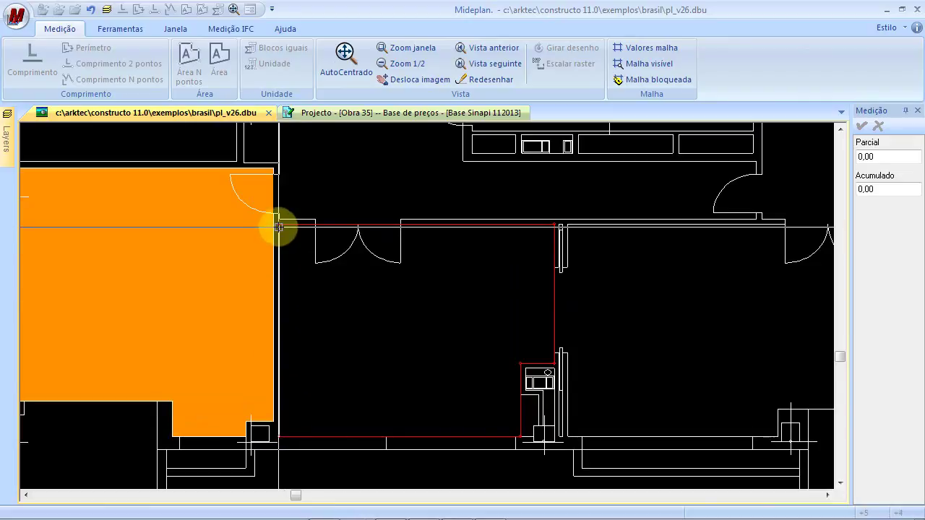
Step: Undo the last misplaced outline point, close Quarto C's outline at its upper starting corner and register the area
{"action": "scroll", "coordinate": [315, 217], "scroll_direction": "up", "scroll_amount": 3}
{"action": "scroll", "coordinate": [315, 217], "scroll_direction": "up", "scroll_amount": 1}
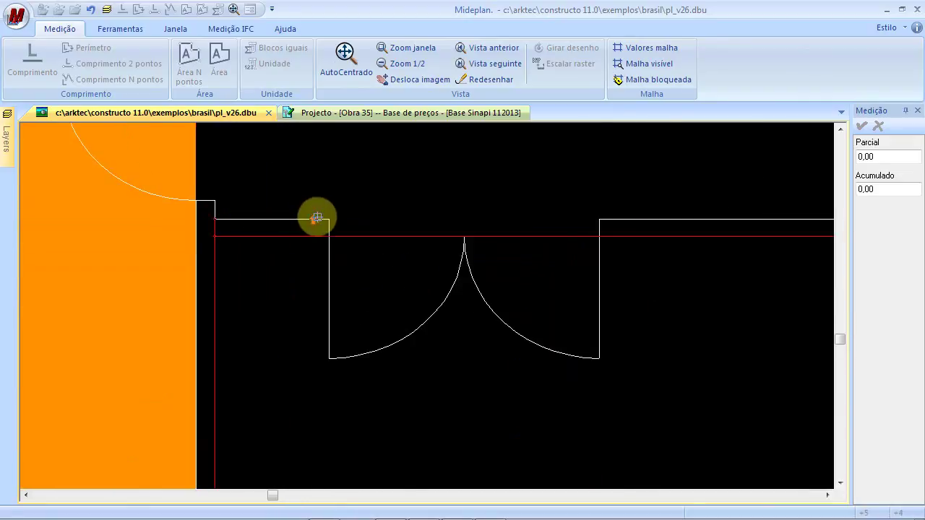
{"action": "left_click", "coordinate": [88, 10]}
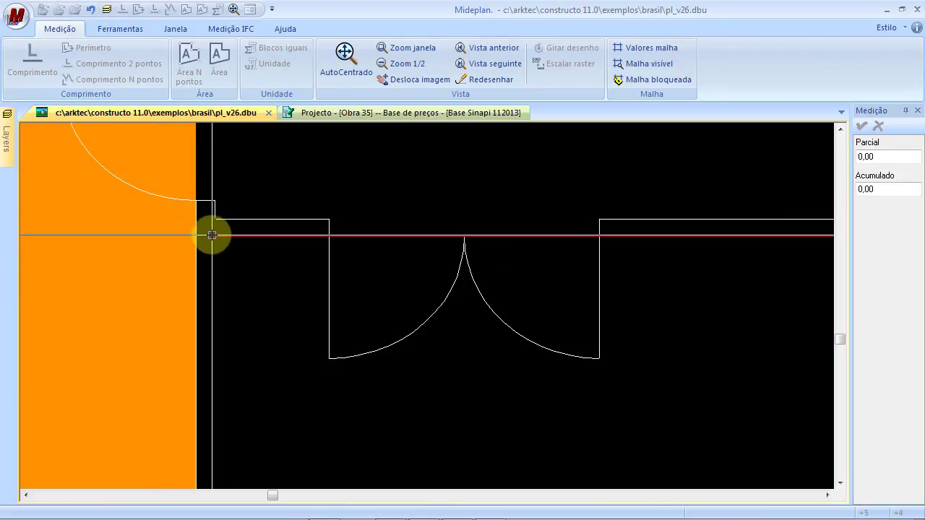
{"action": "scroll", "coordinate": [291, 213], "scroll_direction": "down", "scroll_amount": 3}
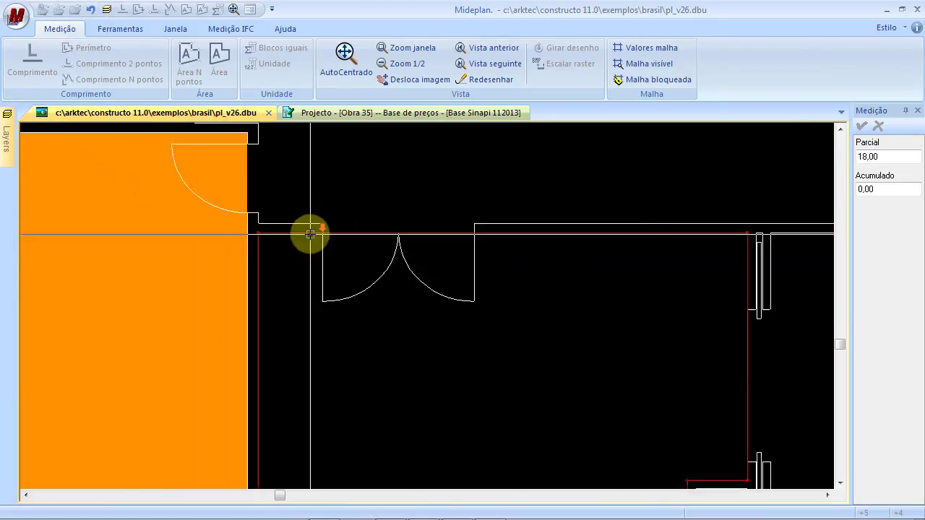
{"action": "right_click", "coordinate": [386, 324]}
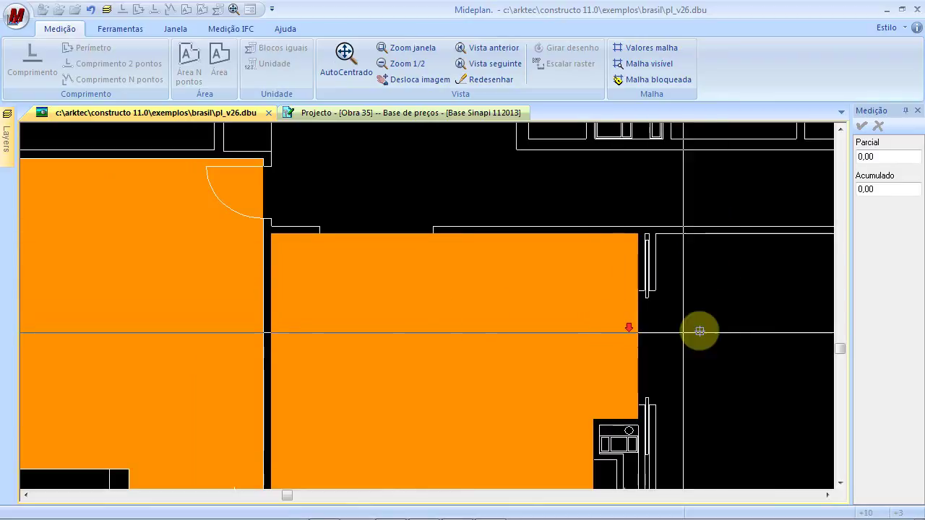
Step: Trace the next room's area between the sliding door wall, the double door and the lower column, register it and end the area measurement
{"action": "left_click_drag", "start_coordinate": [719, 331], "coordinate": [434, 257]}
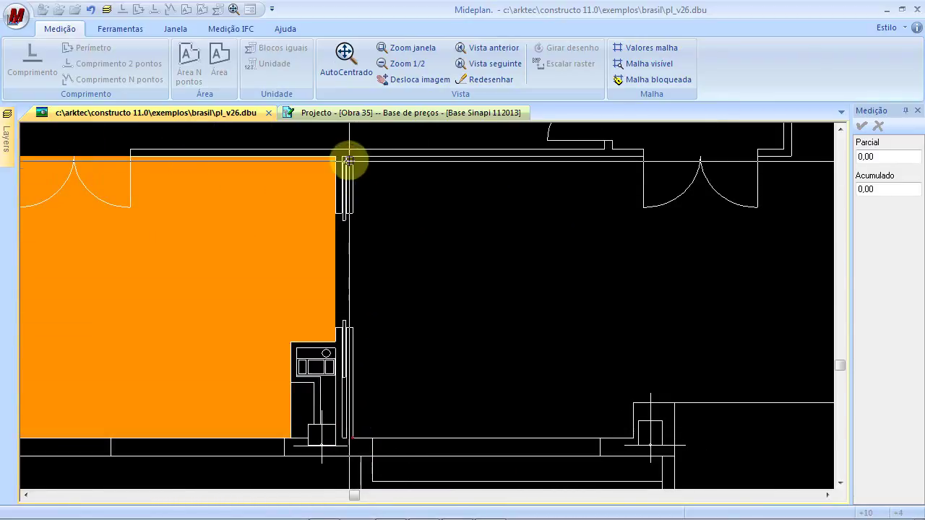
{"action": "left_click", "coordinate": [354, 155]}
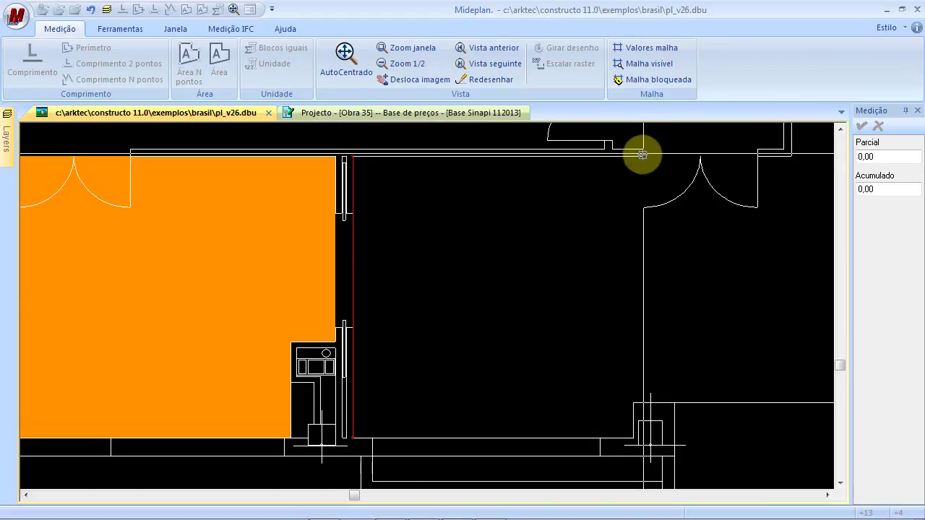
{"action": "left_click", "coordinate": [658, 179]}
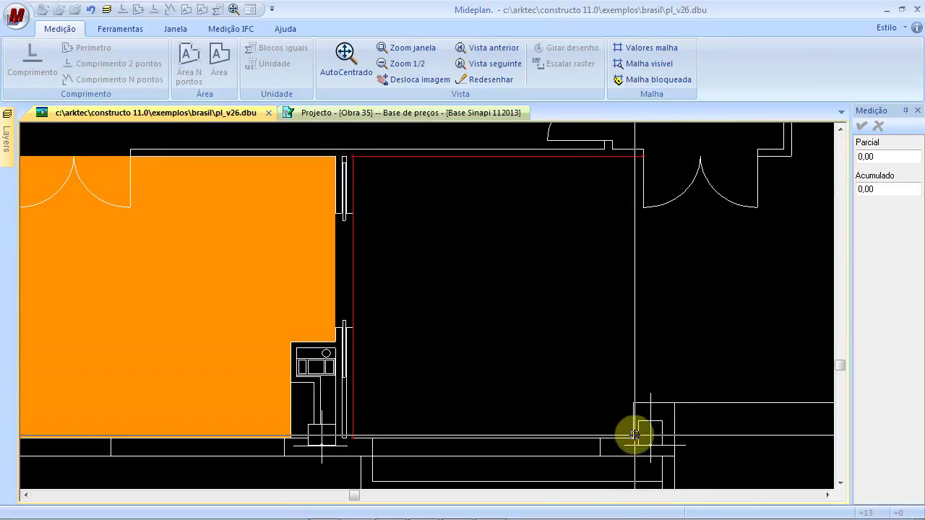
{"action": "left_click", "coordinate": [589, 426]}
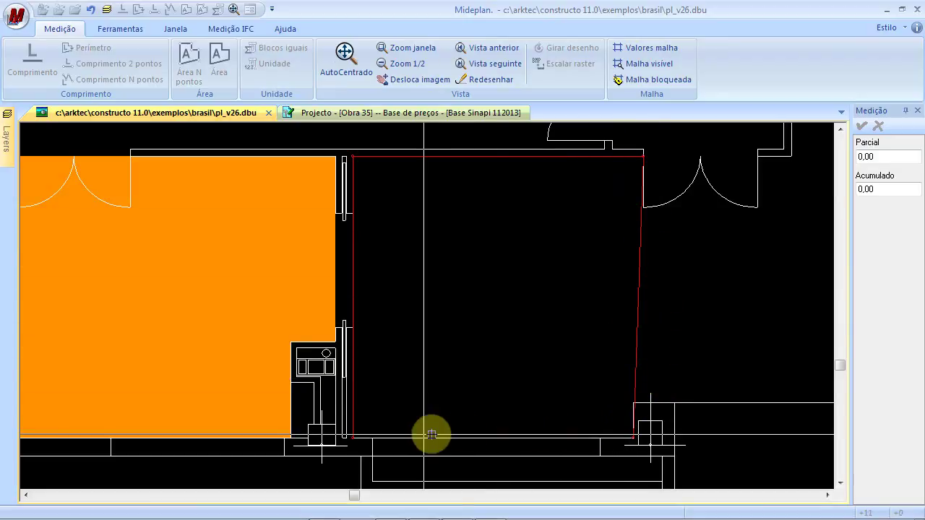
{"action": "left_click", "coordinate": [357, 440]}
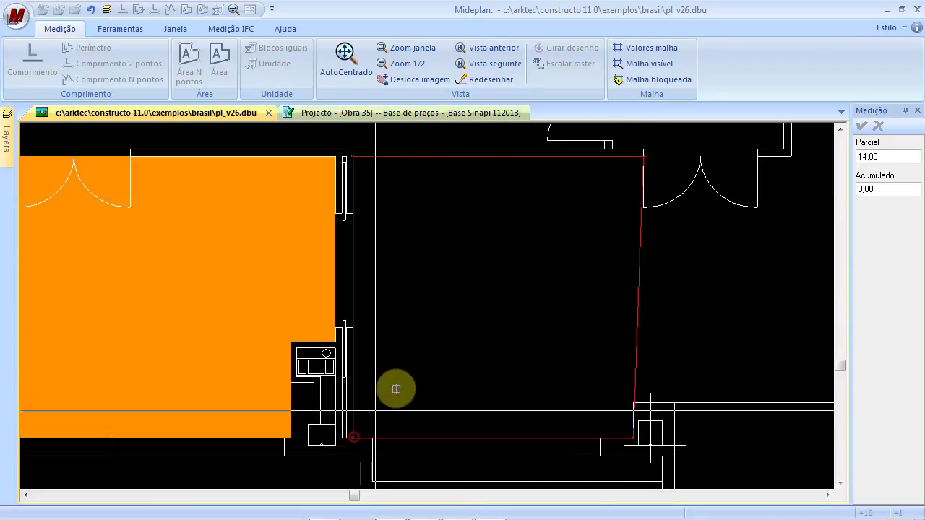
{"action": "right_click", "coordinate": [464, 311]}
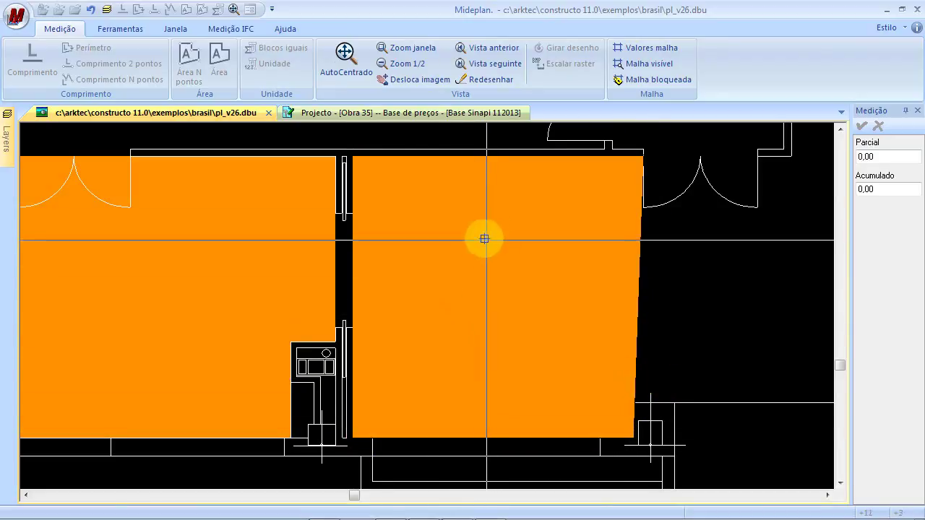
{"action": "right_click", "coordinate": [491, 204]}
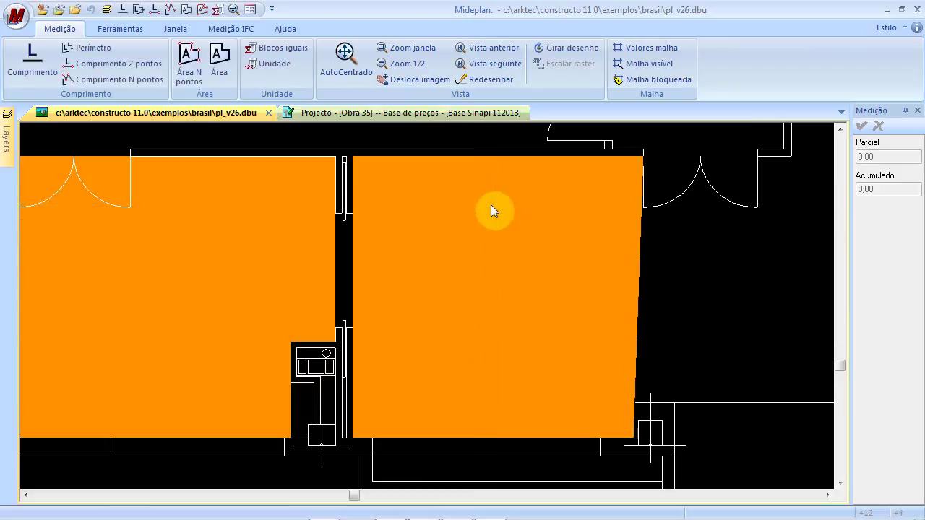
Step: Return to article 0103's measurement sheet and describe line 4 as "Quarto D"
{"action": "left_click", "coordinate": [345, 114]}
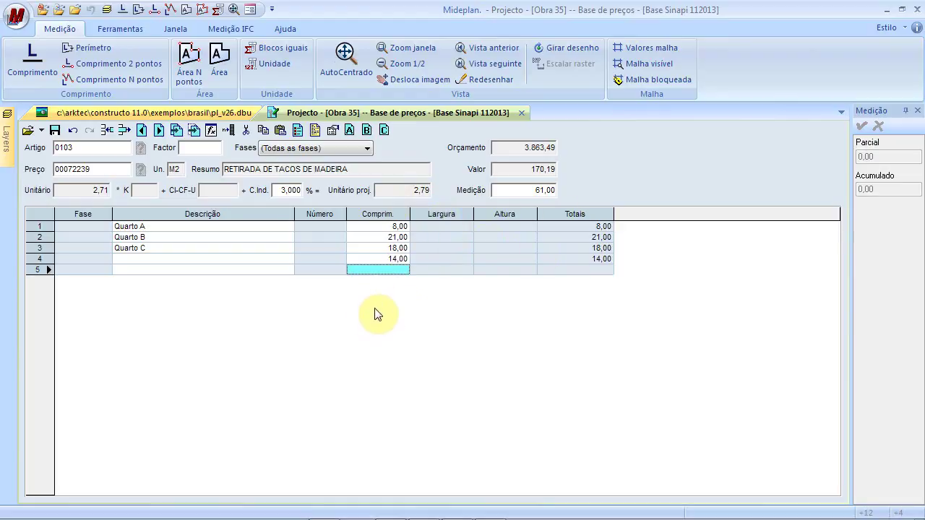
{"action": "left_click", "coordinate": [244, 259]}
{"action": "type", "text": "Quarto D"}
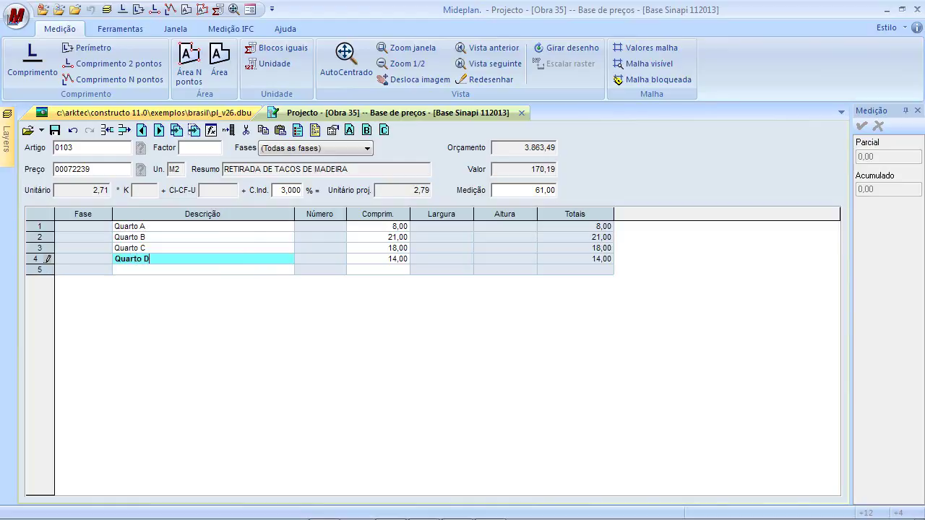
{"action": "left_click", "coordinate": [268, 249]}
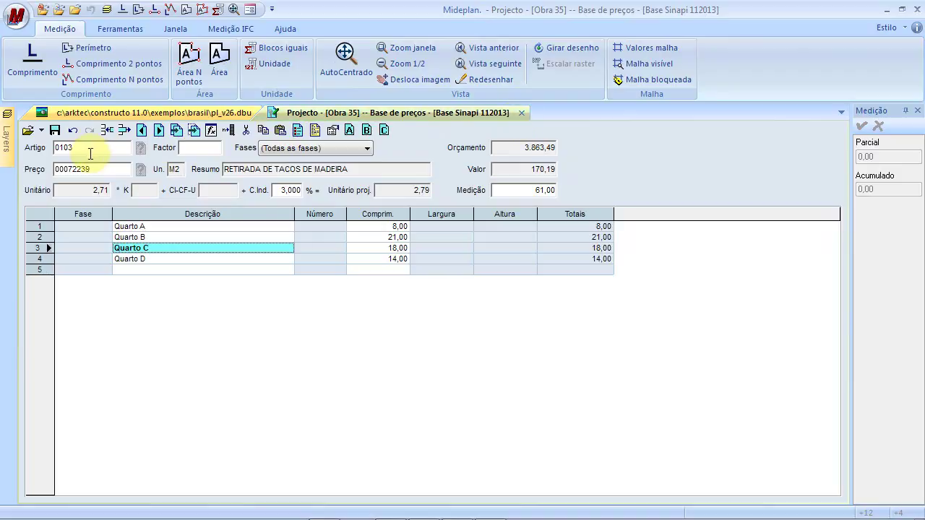
Step: Close and save the Obra 35 project, and clear the measured-area shading from the floor plan
{"action": "left_click", "coordinate": [522, 112]}
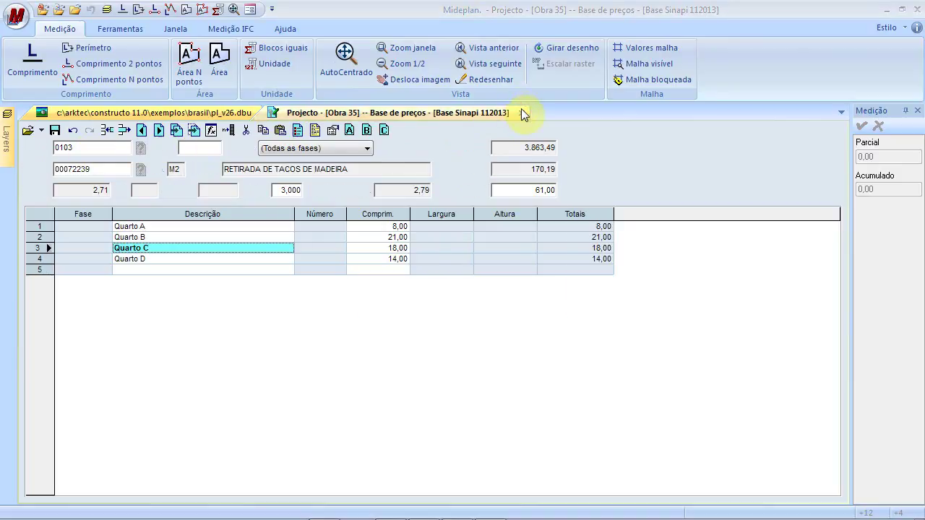
{"action": "left_click", "coordinate": [460, 298]}
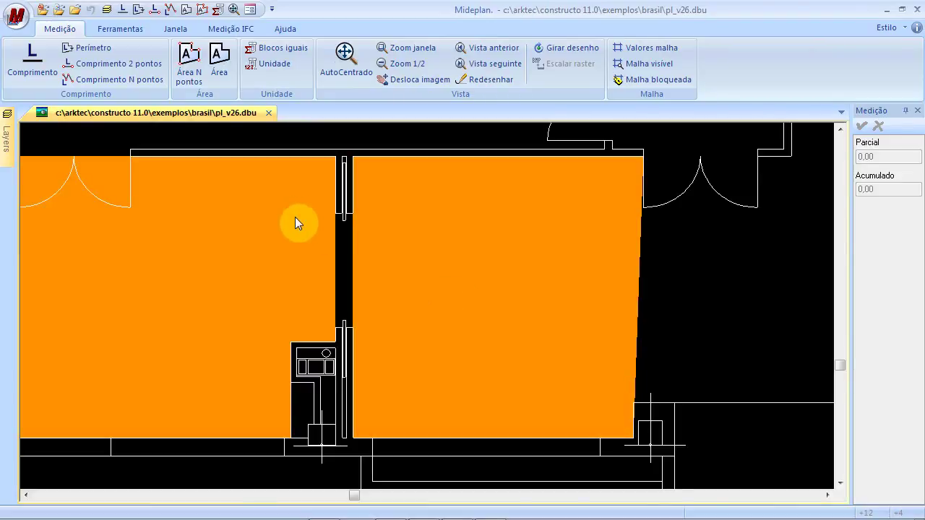
{"action": "scroll", "coordinate": [284, 193], "scroll_direction": "down", "scroll_amount": 5}
{"action": "scroll", "coordinate": [299, 258], "scroll_direction": "up", "scroll_amount": 3}
{"action": "scroll", "coordinate": [253, 227], "scroll_direction": "up", "scroll_amount": 2}
{"action": "scroll", "coordinate": [243, 231], "scroll_direction": "down", "scroll_amount": 3}
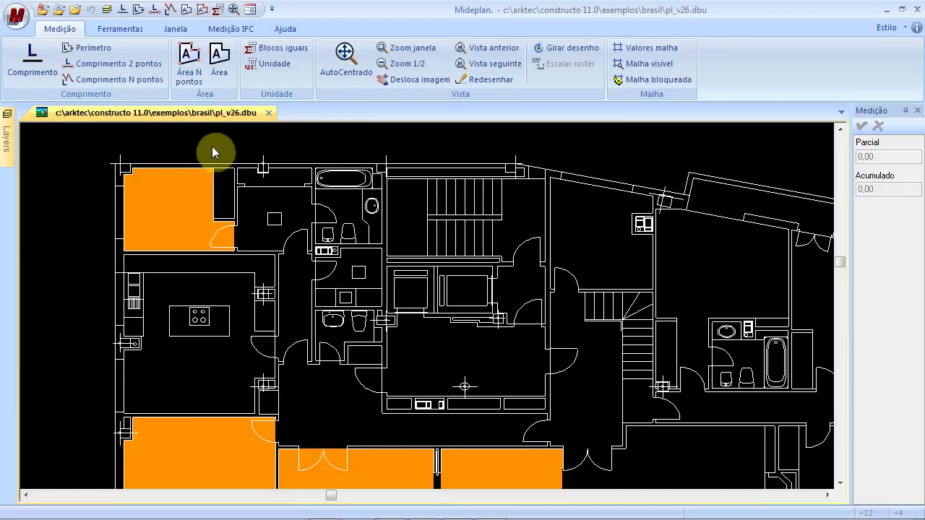
{"action": "left_click", "coordinate": [120, 29]}
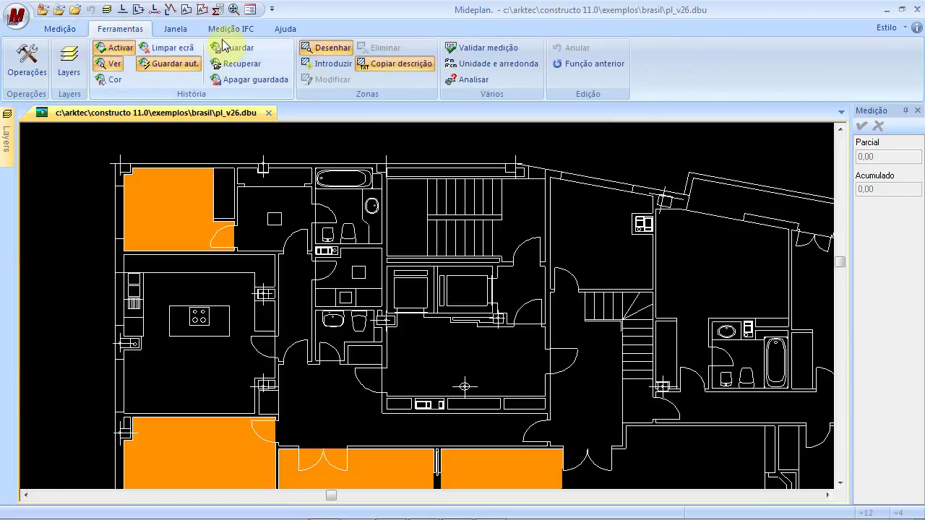
{"action": "left_click", "coordinate": [179, 54]}
{"action": "left_click", "coordinate": [448, 303]}
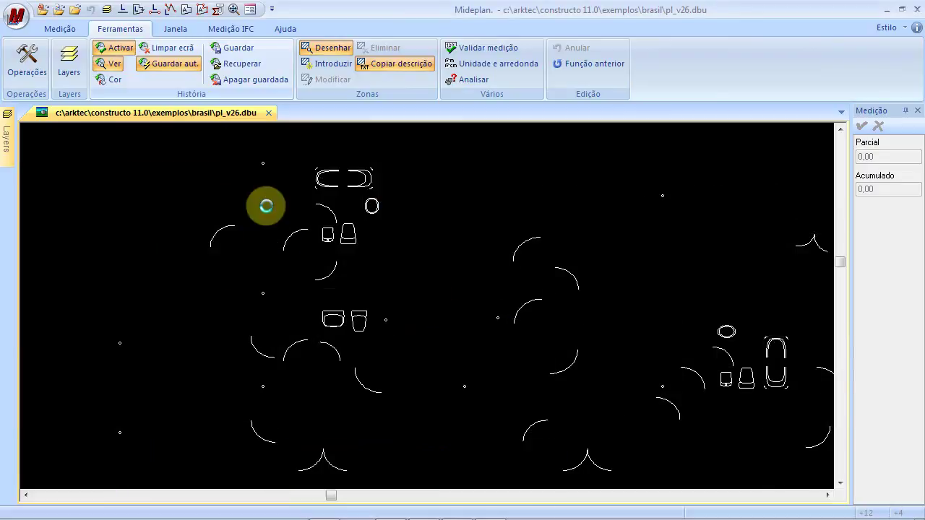
{"action": "left_click", "coordinate": [62, 33]}
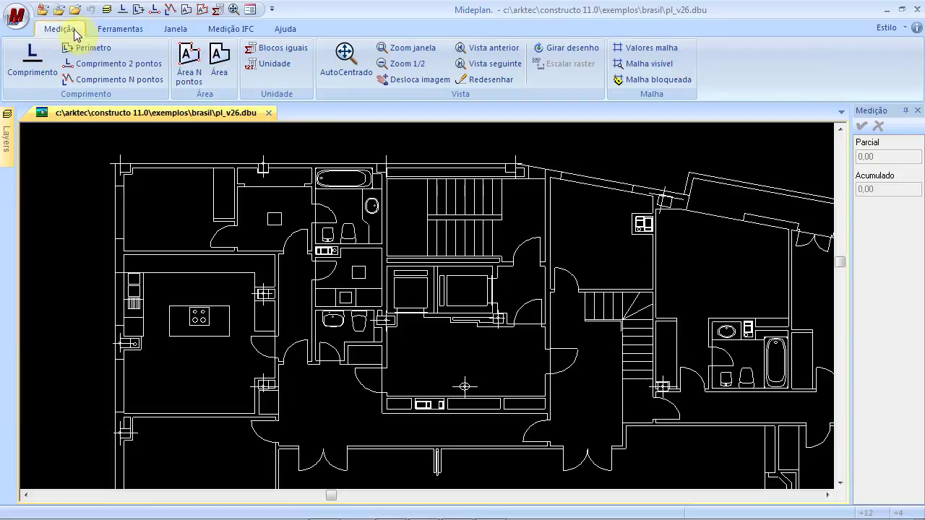
Step: Open the project Obra 35.g11 from the Brasil folder inside the Constructo 11.0 Exemplos folder
{"action": "left_click", "coordinate": [18, 17]}
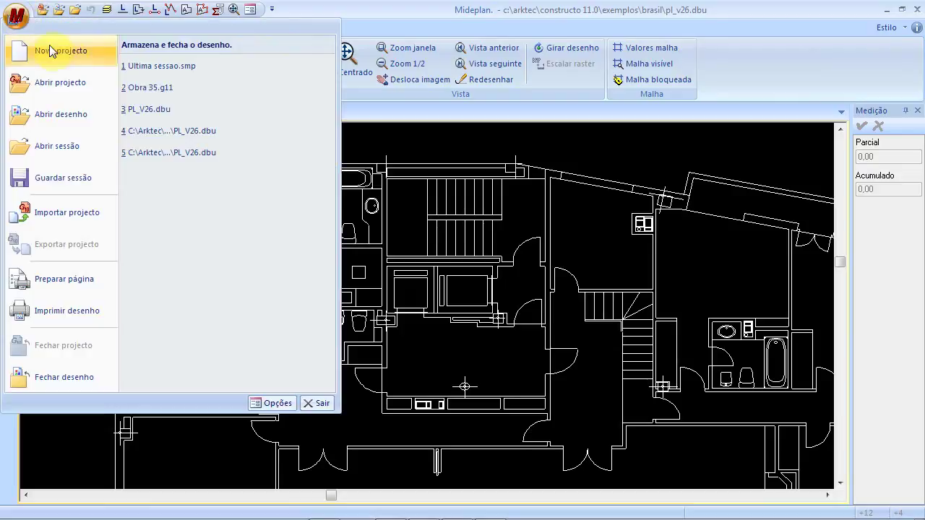
{"action": "left_click", "coordinate": [79, 95]}
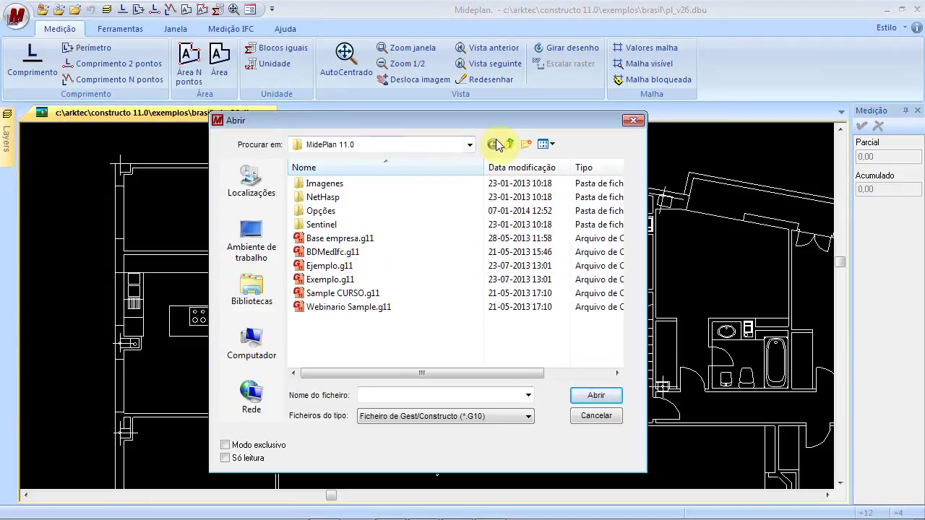
{"action": "left_click", "coordinate": [470, 145]}
{"action": "scroll", "coordinate": [465, 224], "scroll_direction": "up", "scroll_amount": 1}
{"action": "left_click", "coordinate": [371, 220]}
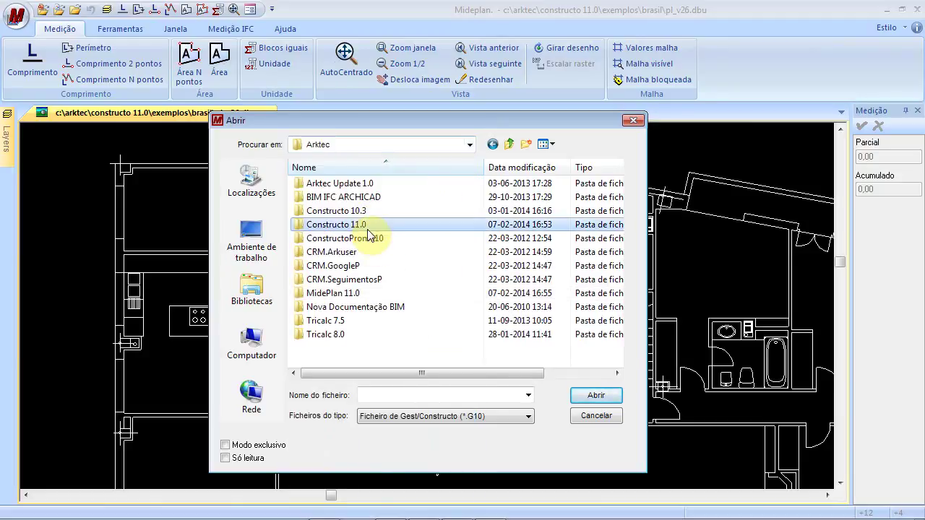
{"action": "double_click", "coordinate": [366, 225]}
{"action": "double_click", "coordinate": [351, 280]}
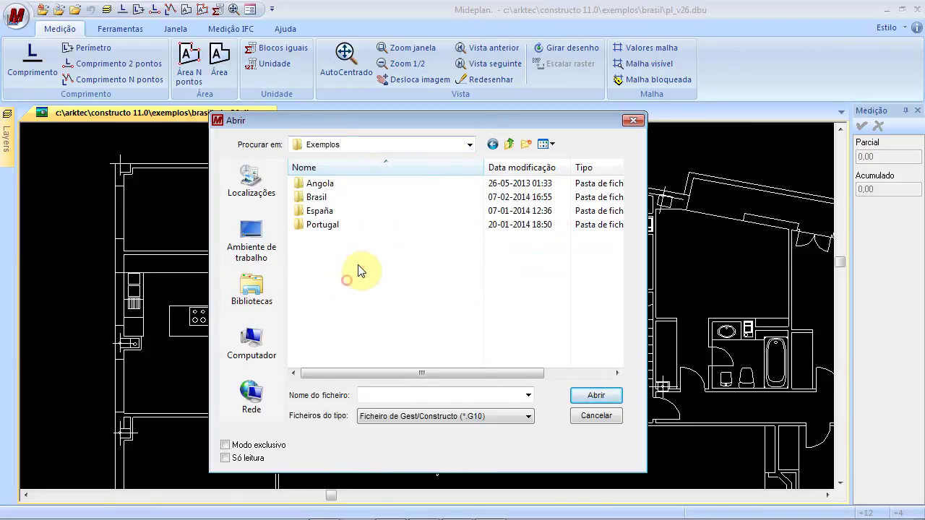
{"action": "double_click", "coordinate": [338, 201]}
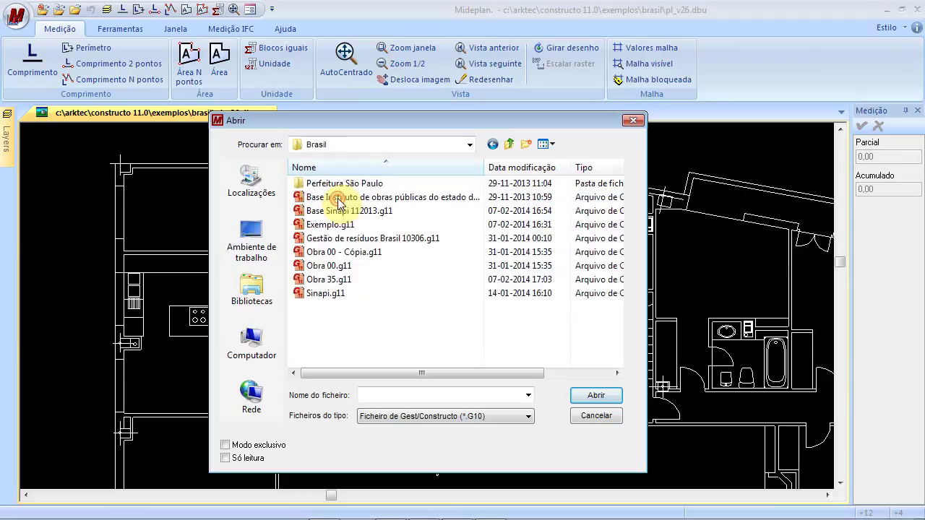
{"action": "left_click", "coordinate": [333, 280]}
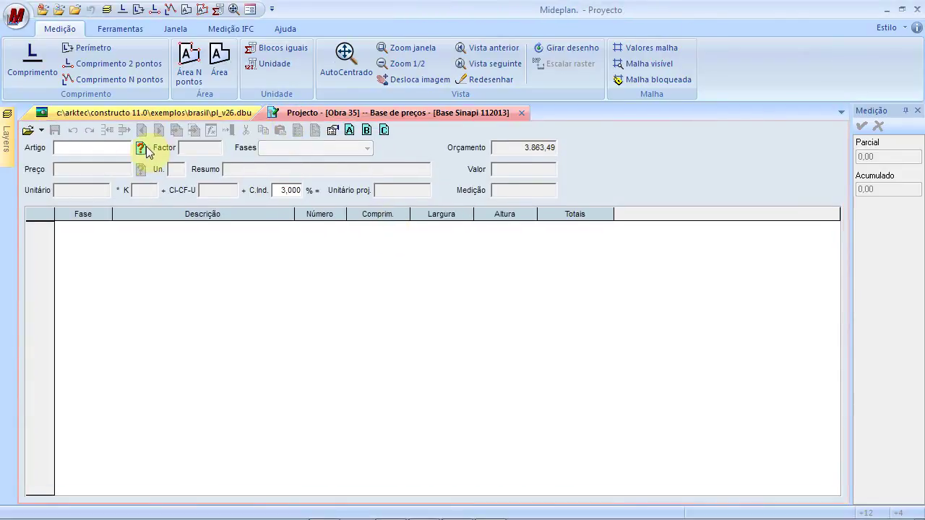
Step: Load article 0101 from the article search and examine its measured area on the floor plan
{"action": "left_click", "coordinate": [143, 149]}
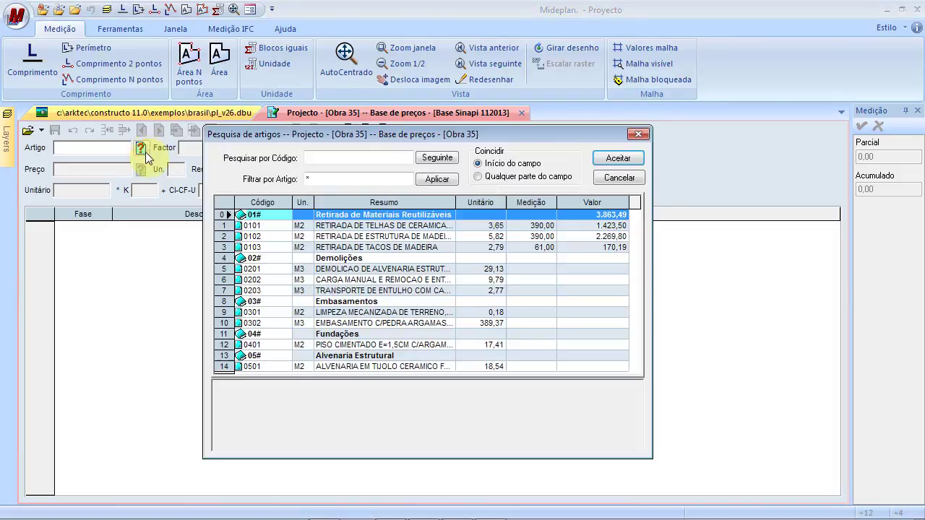
{"action": "left_click", "coordinate": [258, 229]}
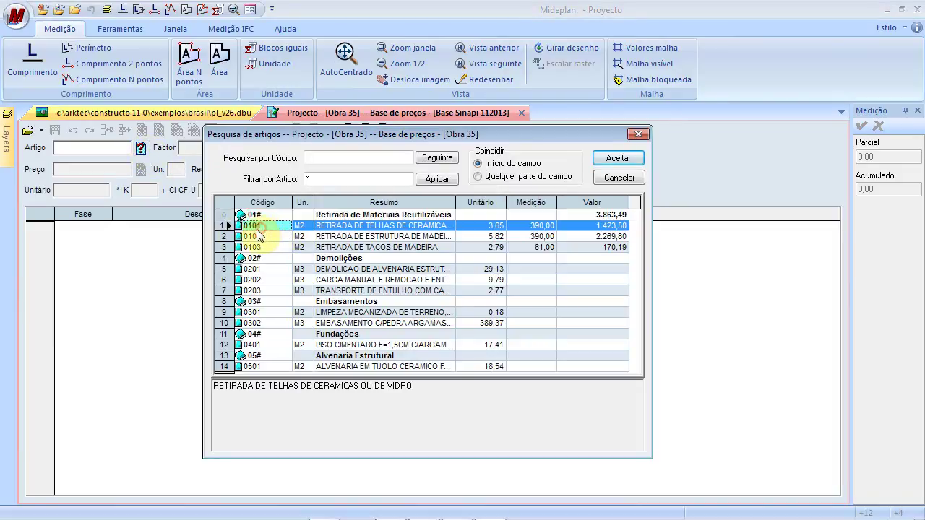
{"action": "left_click", "coordinate": [608, 161]}
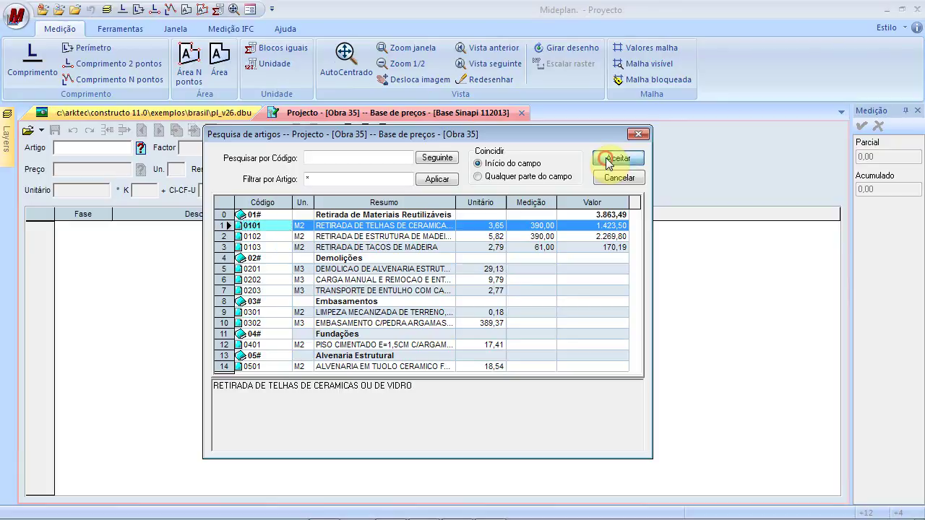
{"action": "left_click", "coordinate": [197, 115]}
{"action": "scroll", "coordinate": [280, 251], "scroll_direction": "down", "scroll_amount": 2}
{"action": "scroll", "coordinate": [291, 259], "scroll_direction": "up", "scroll_amount": 3}
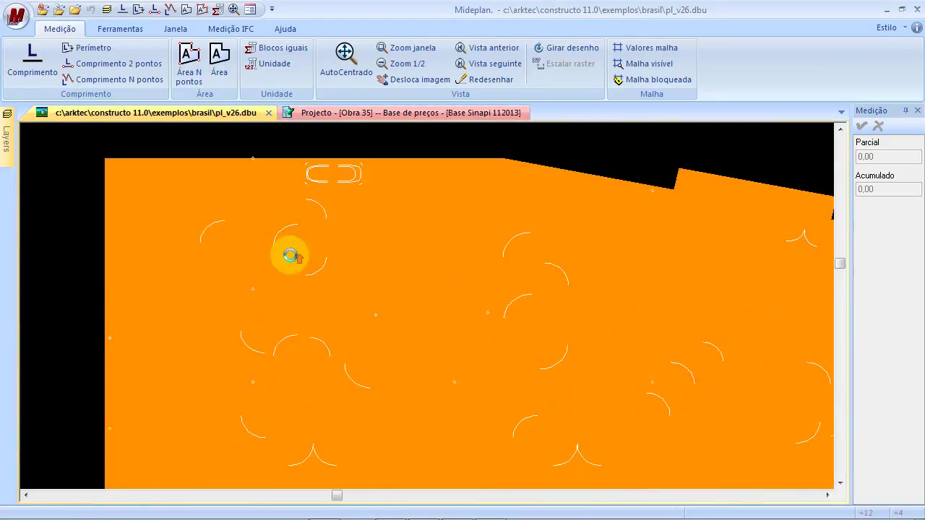
{"action": "scroll", "coordinate": [696, 299], "scroll_direction": "down", "scroll_amount": 3}
{"action": "scroll", "coordinate": [331, 232], "scroll_direction": "up", "scroll_amount": 5}
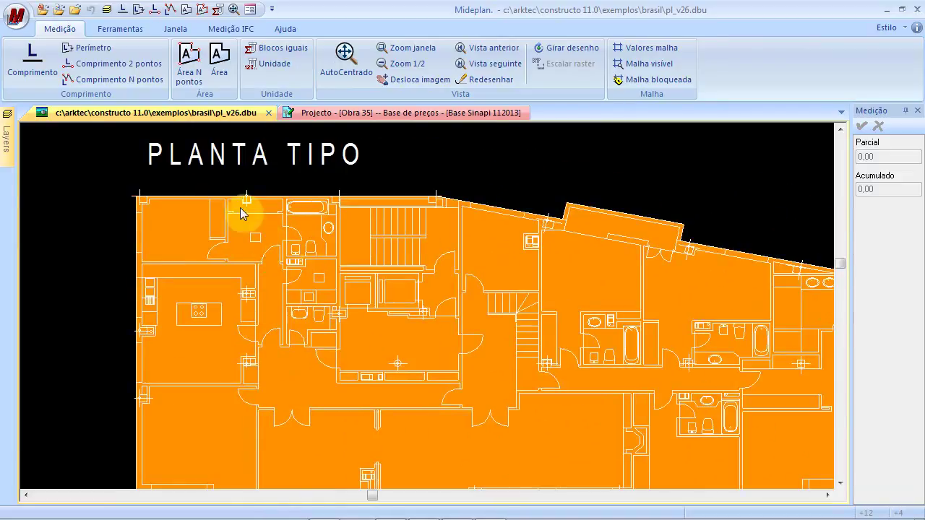
Step: Clear article 0101's measurement shading from the floor plan
{"action": "left_click", "coordinate": [120, 30]}
{"action": "left_click", "coordinate": [158, 45]}
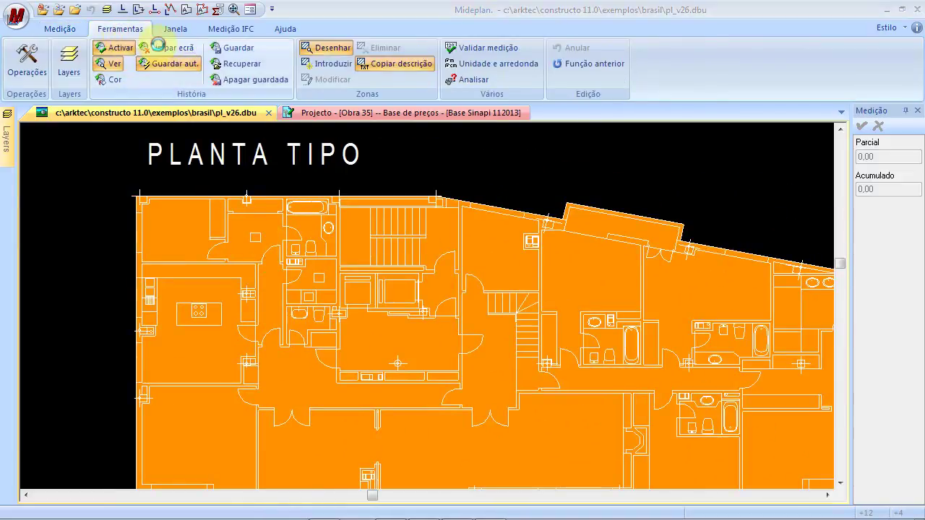
{"action": "left_click", "coordinate": [428, 294]}
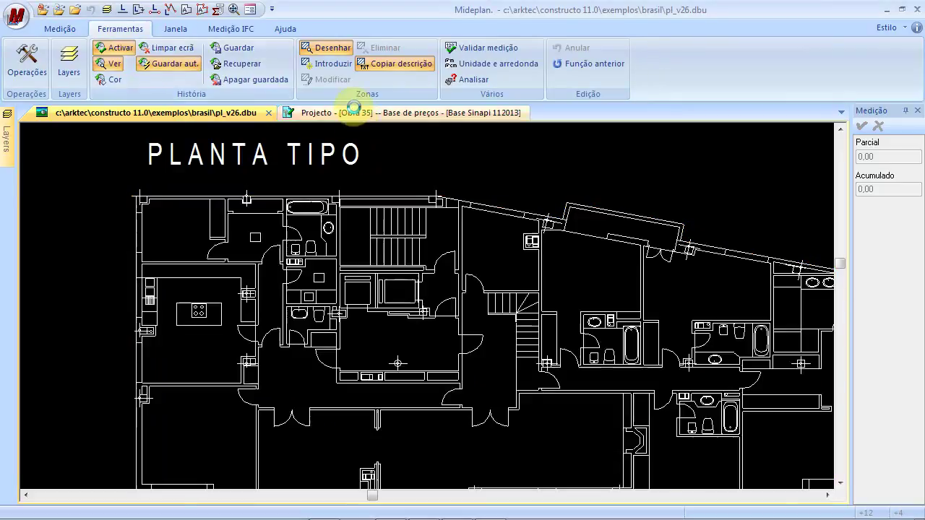
Step: Load article 0103, Retirada de tacos de madeira, and examine its measured rooms on the floor plan
{"action": "left_click", "coordinate": [355, 113]}
{"action": "left_click", "coordinate": [100, 151]}
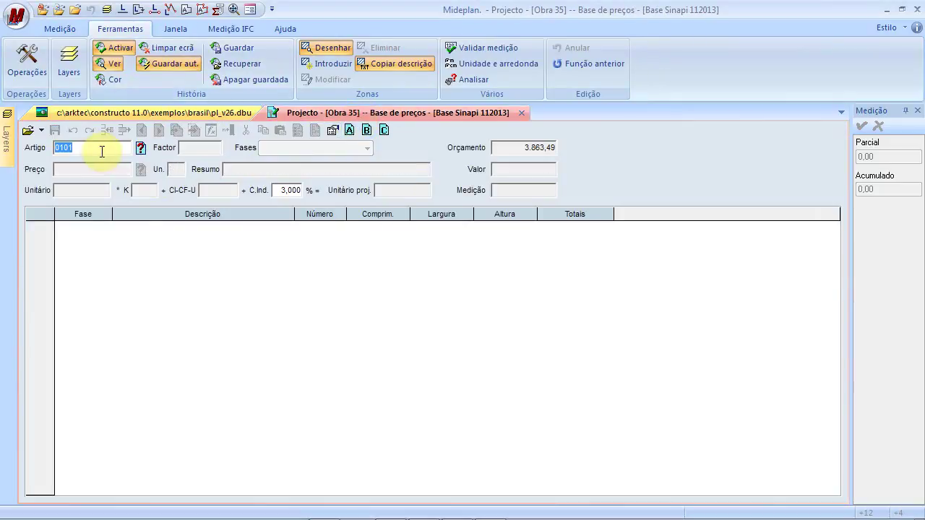
{"action": "left_click", "coordinate": [140, 148]}
{"action": "left_click", "coordinate": [338, 248]}
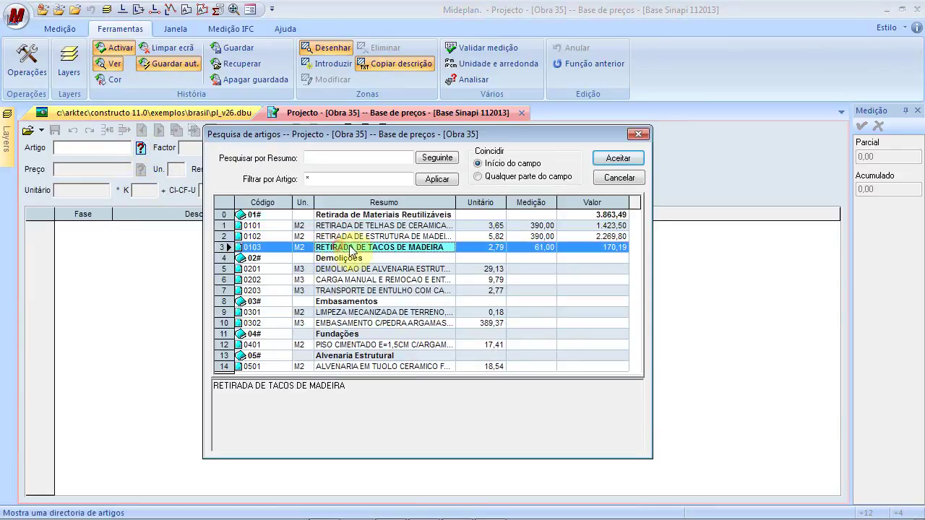
{"action": "left_click", "coordinate": [618, 157]}
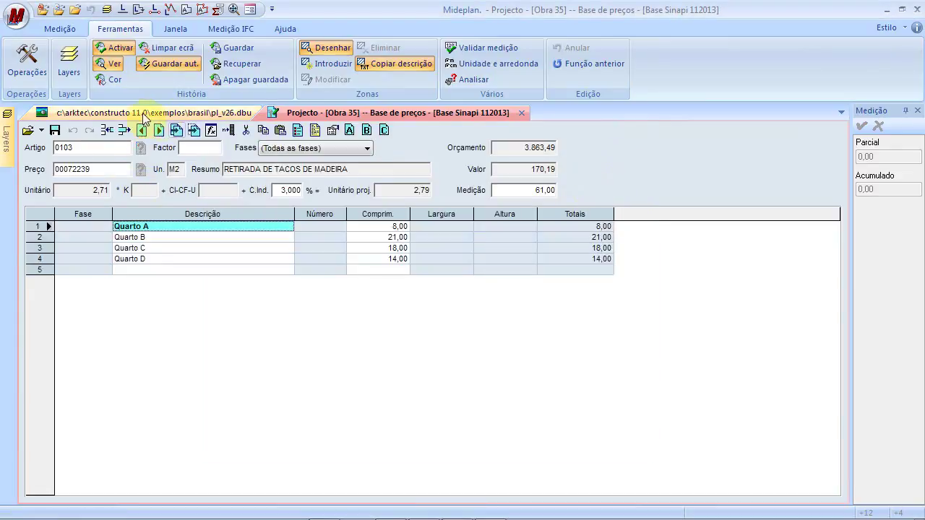
{"action": "left_click", "coordinate": [159, 115]}
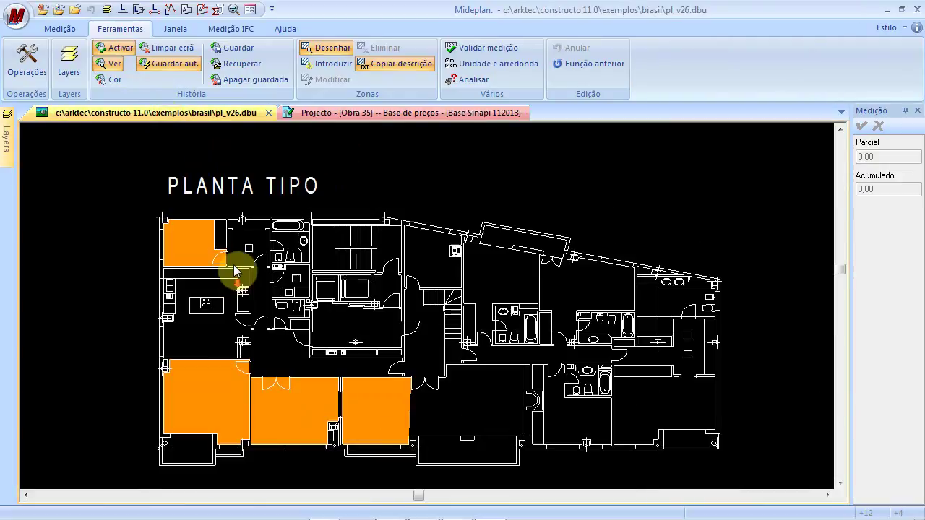
{"action": "scroll", "coordinate": [385, 405], "scroll_direction": "up", "scroll_amount": 4}
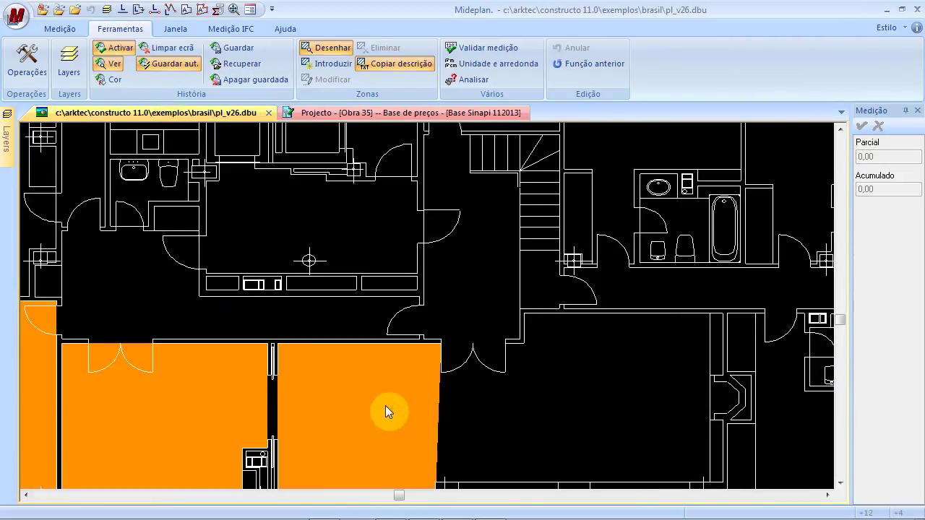
{"action": "scroll", "coordinate": [386, 405], "scroll_direction": "down", "scroll_amount": 4}
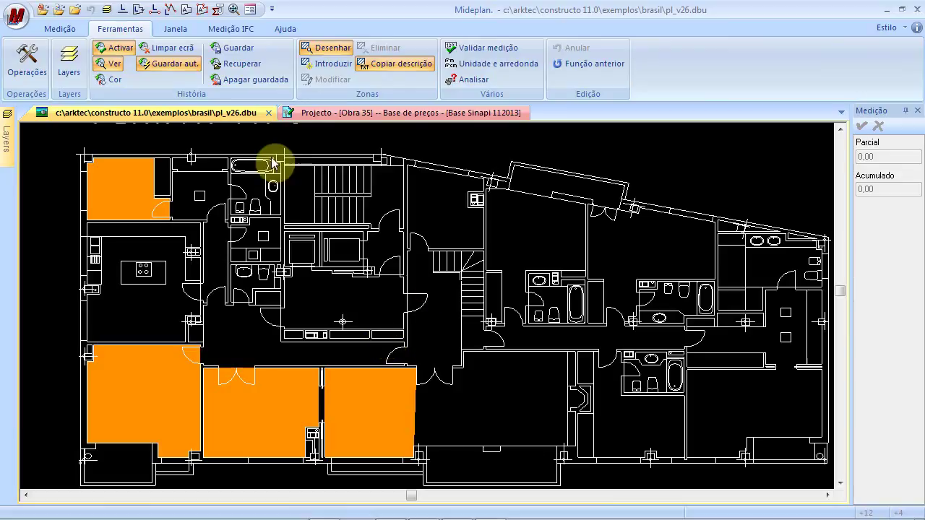
Step: Close the Obra 35 project and the pl_v26.dbu drawing
{"action": "left_click", "coordinate": [16, 17]}
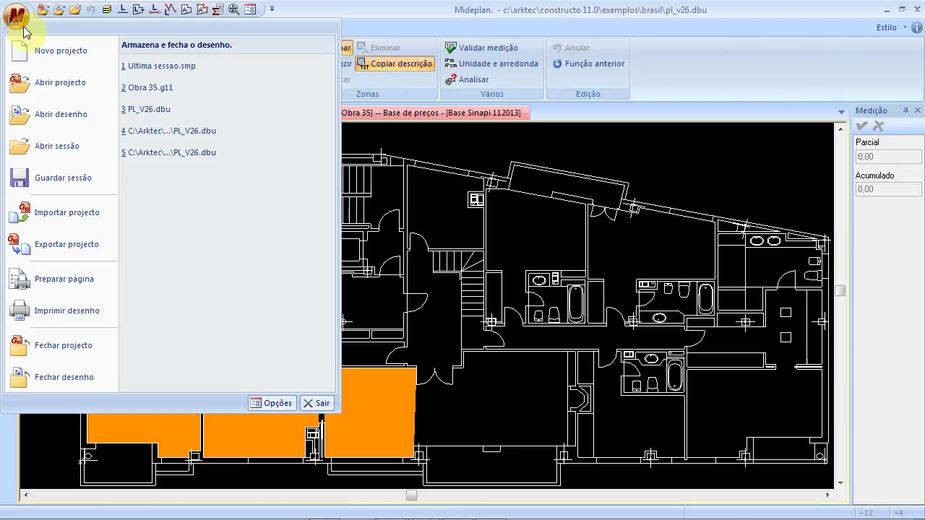
{"action": "left_click", "coordinate": [96, 345]}
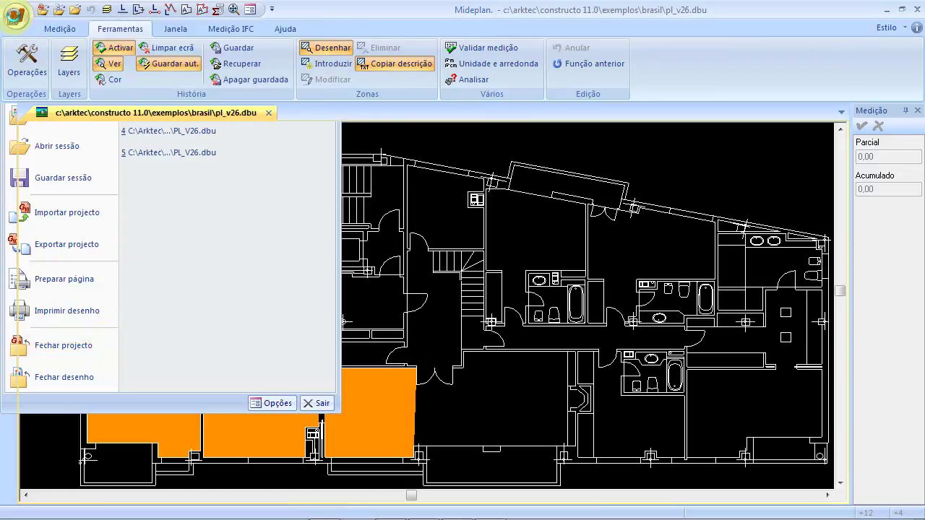
{"action": "left_click", "coordinate": [15, 18]}
{"action": "left_click", "coordinate": [16, 19]}
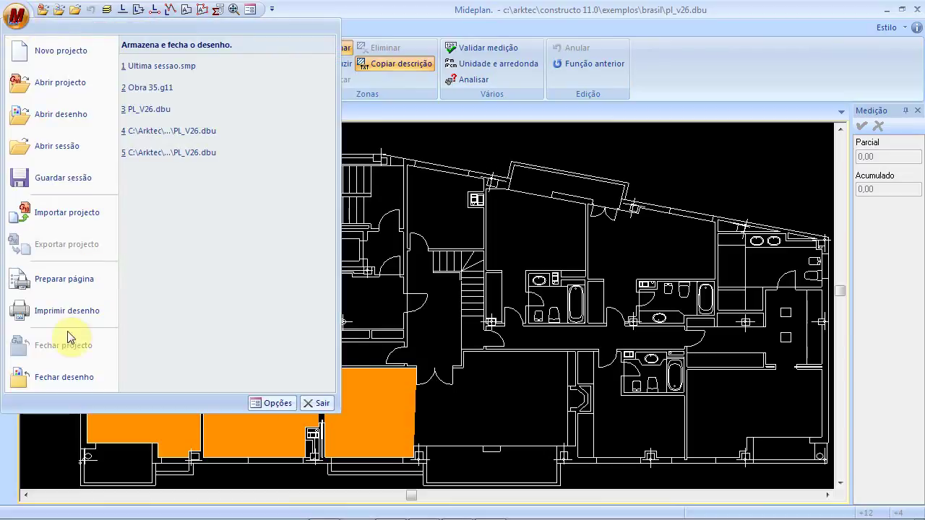
{"action": "left_click", "coordinate": [72, 377]}
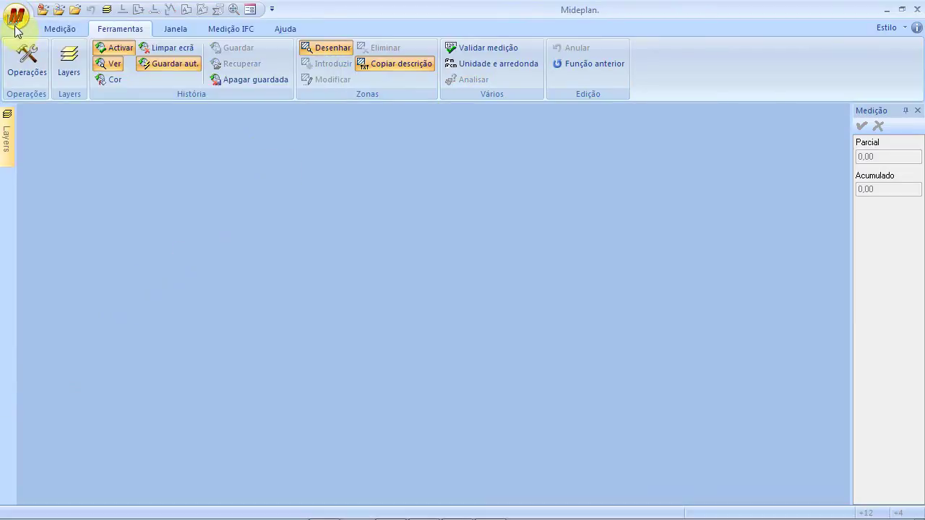
Step: Exit MidePlan, switch to Constructo and refresh the Obra 35 project tree with the new measurements
{"action": "left_click", "coordinate": [17, 21]}
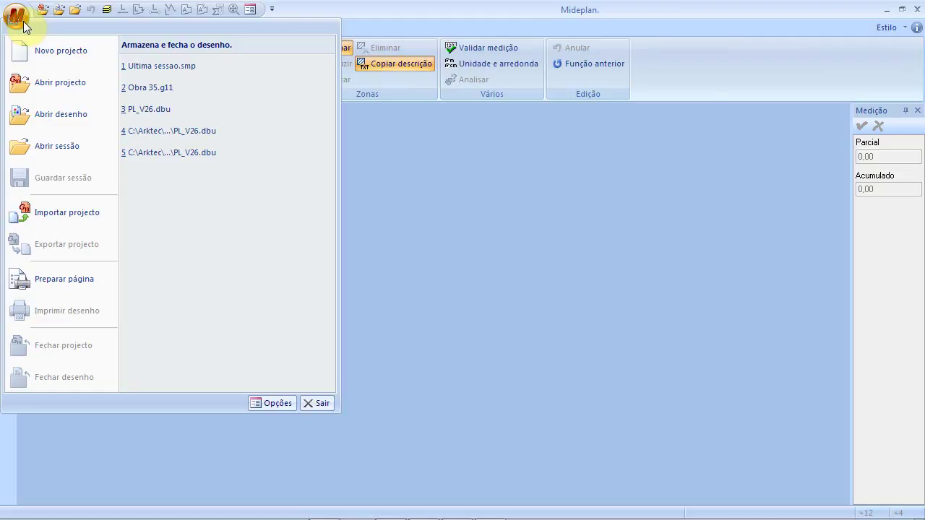
{"action": "left_click", "coordinate": [316, 403]}
{"action": "key", "text": "alt+Tab"}
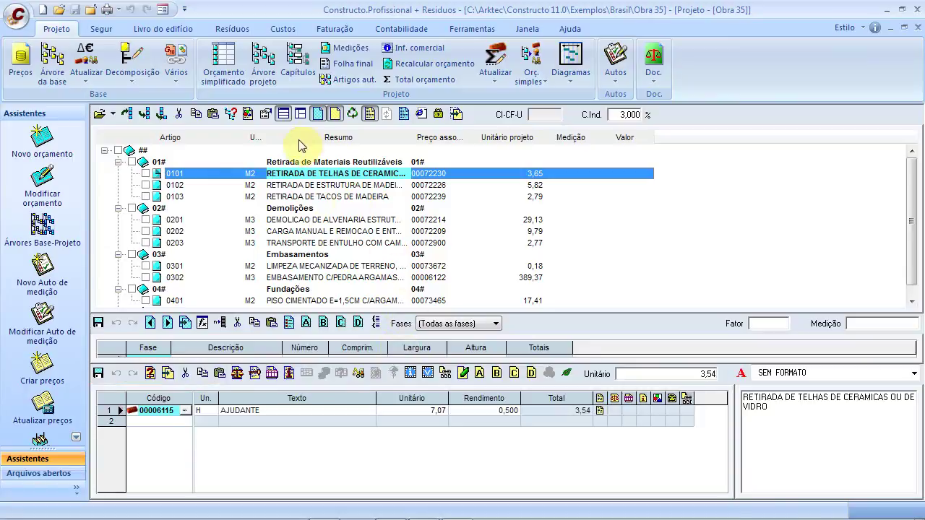
{"action": "left_click", "coordinate": [386, 116]}
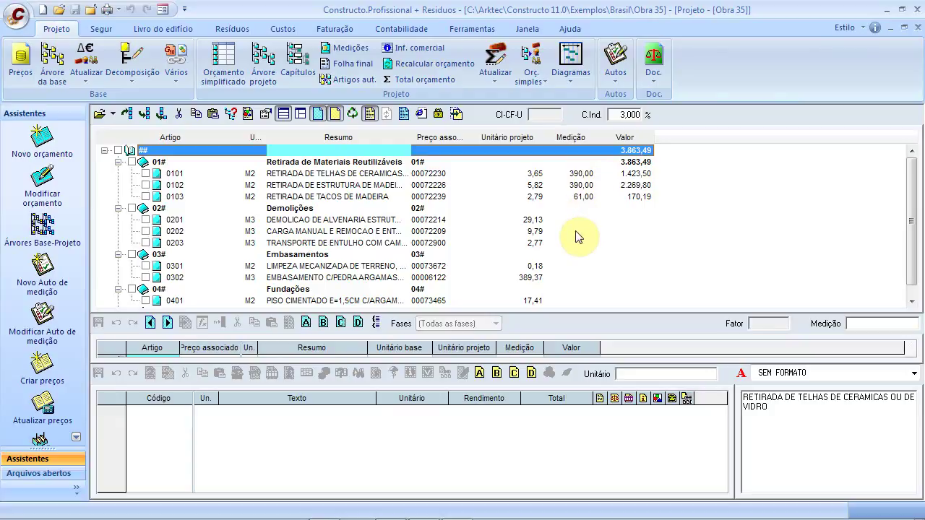
Step: Display article 0103's measurement lines in the enlarged measurement area, and switch to the training slides
{"action": "left_click", "coordinate": [384, 199]}
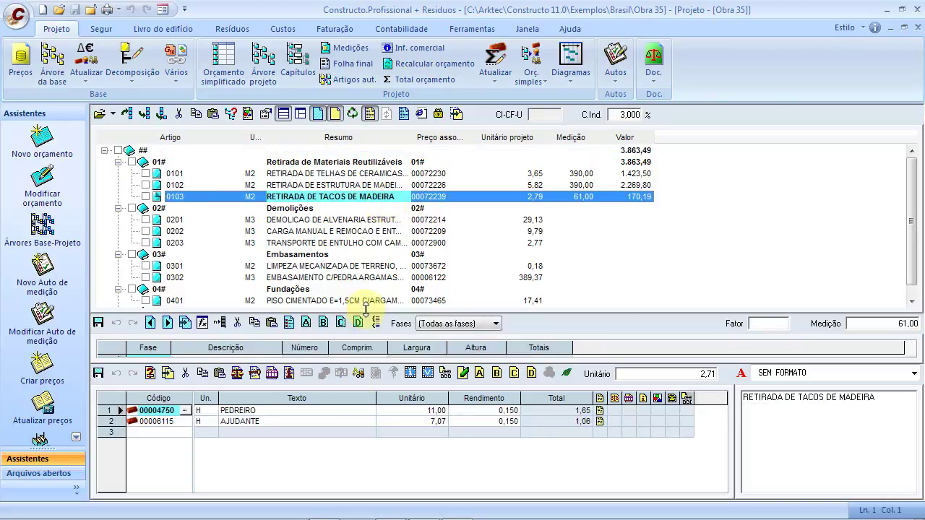
{"action": "left_click_drag", "start_coordinate": [391, 359], "coordinate": [390, 408]}
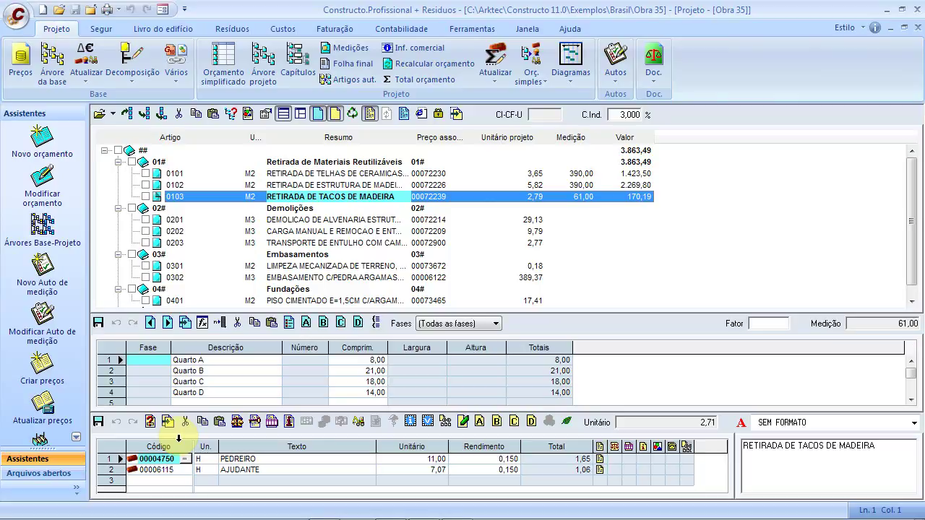
{"action": "key", "text": "alt+Tab"}
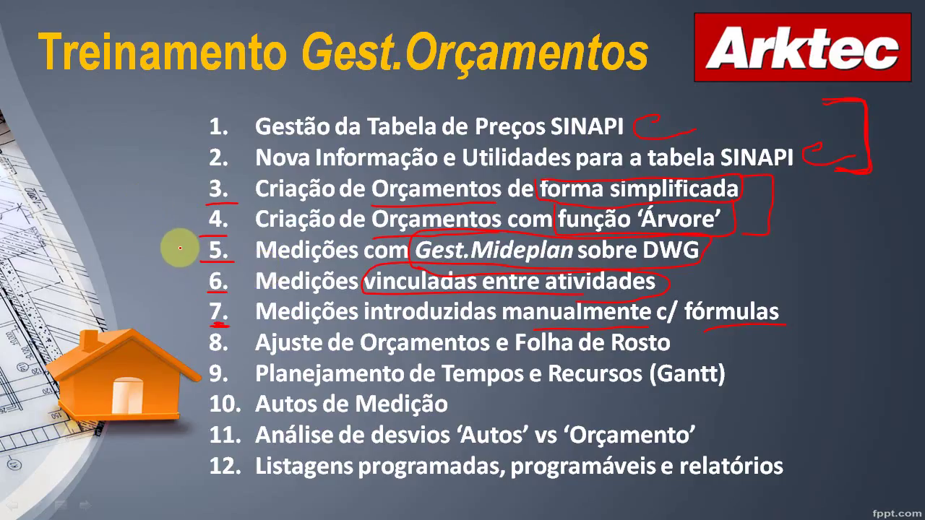
{"action": "left_click_drag", "start_coordinate": [727, 255], "coordinate": [785, 249]}
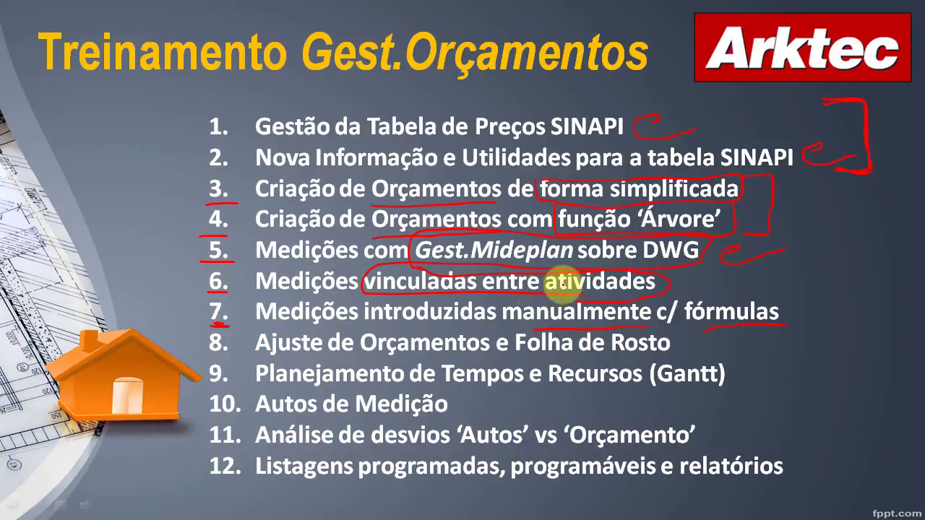
{"action": "mouse_move", "coordinate": [704, 279]}
{"action": "left_mouse_down"}
{"action": "mouse_move", "coordinate": [683, 283]}
{"action": "mouse_move", "coordinate": [730, 282]}
{"action": "left_mouse_up"}
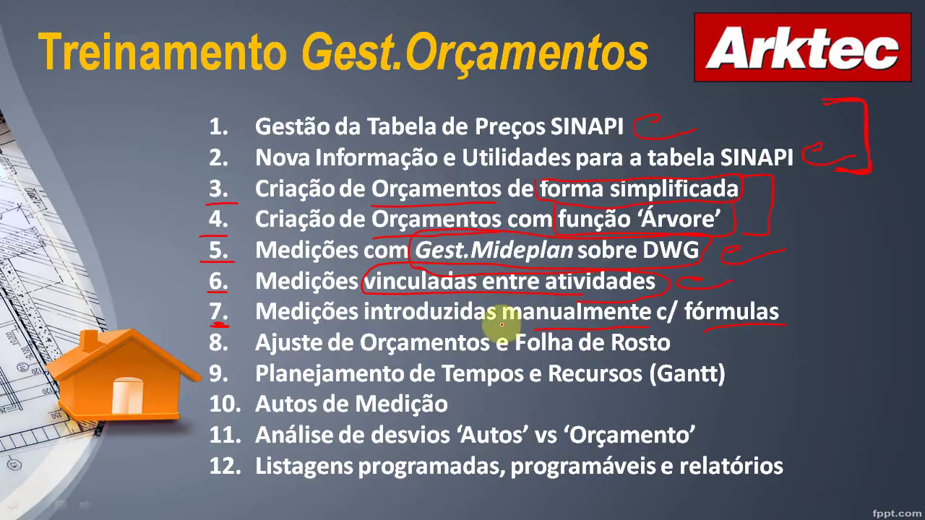
Step: Switch to Constructo, enter a measurement line with length 120 for article 0201, Demolição de alvenaria, and save it
{"action": "key", "text": "alt+Tab"}
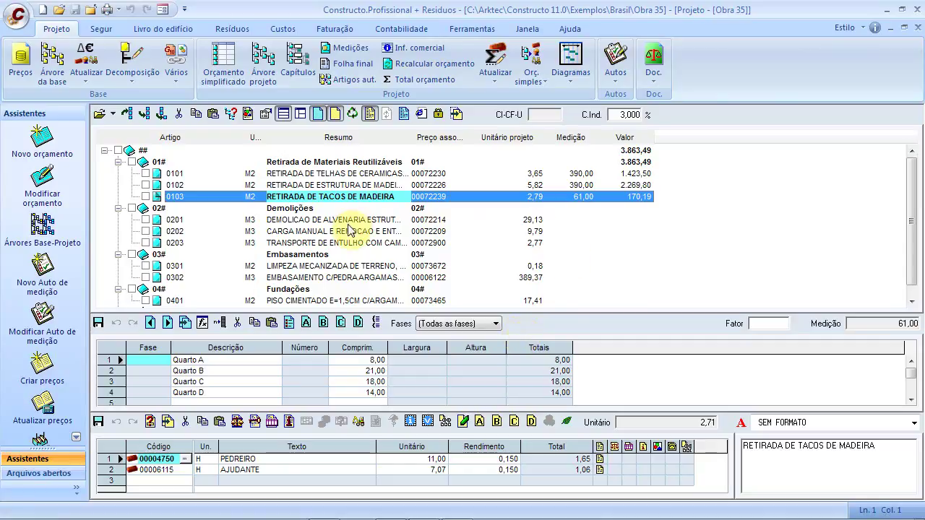
{"action": "left_click", "coordinate": [347, 220]}
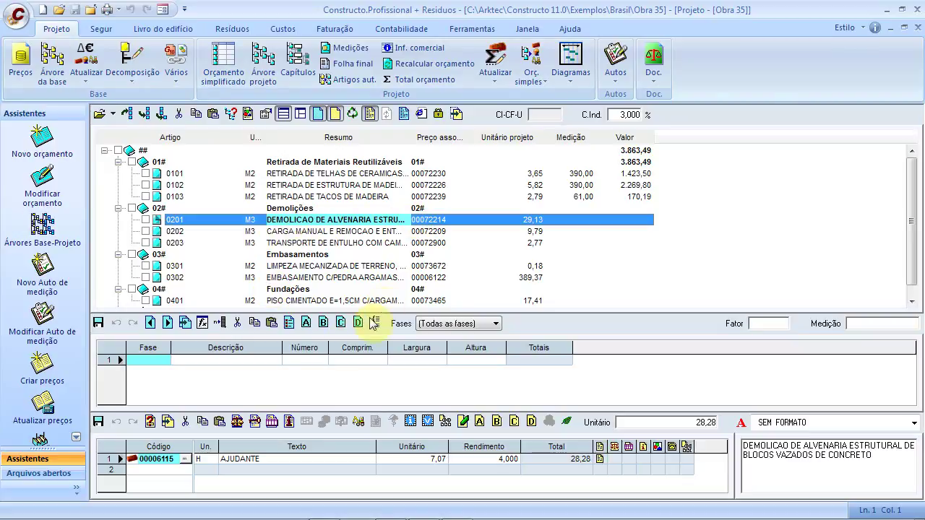
{"action": "left_click", "coordinate": [350, 360]}
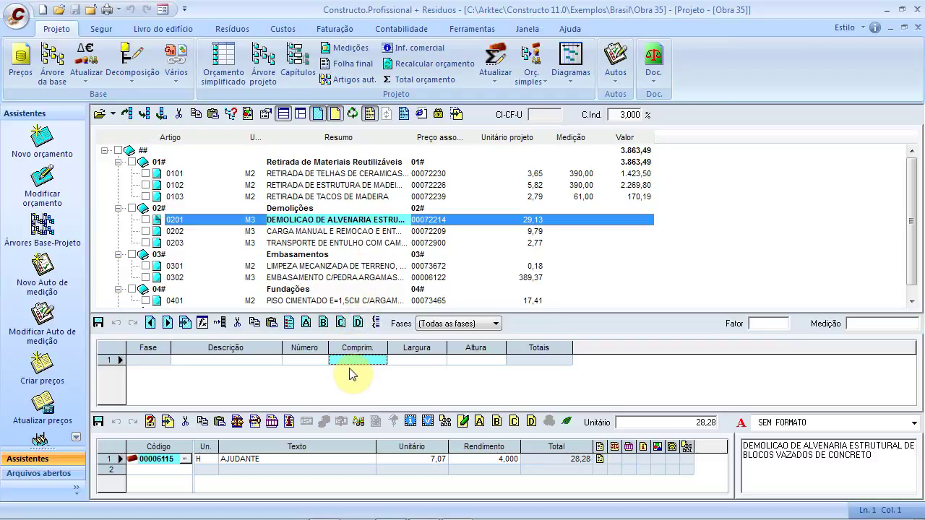
{"action": "type", "text": "120"}
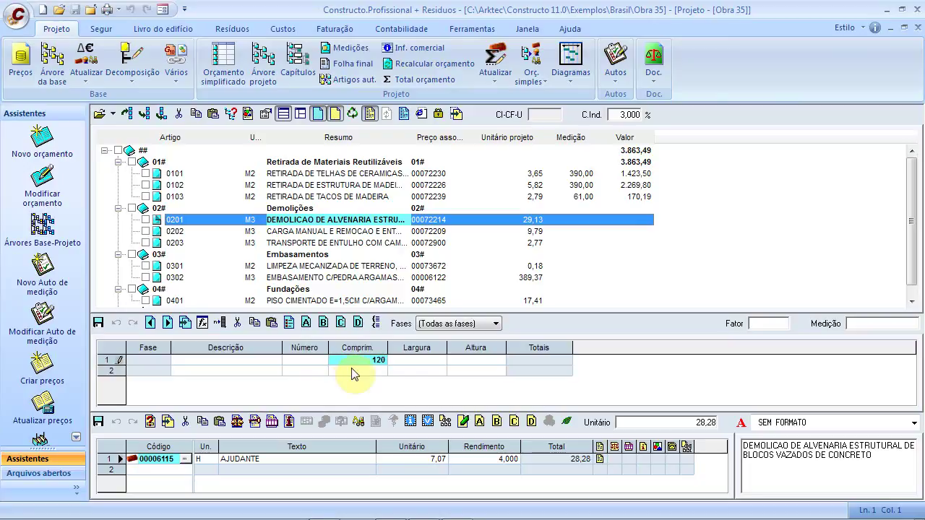
{"action": "left_click", "coordinate": [396, 373]}
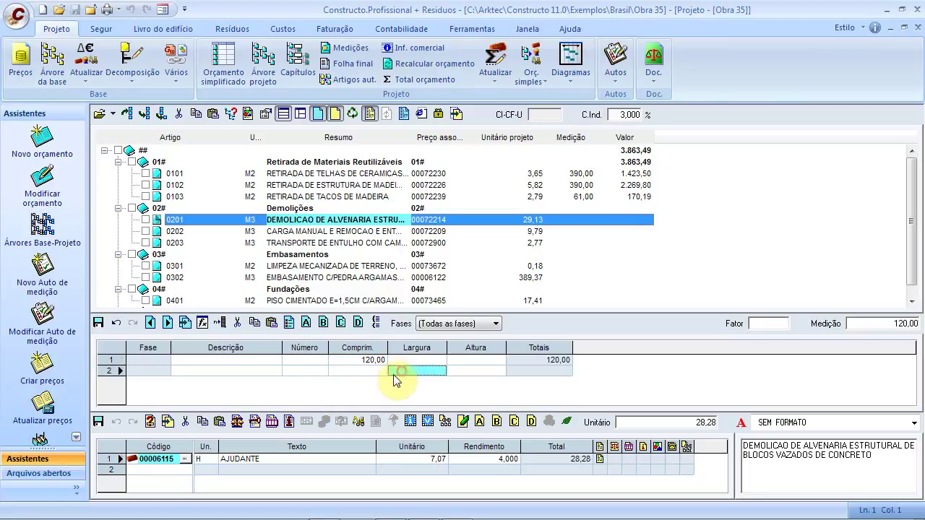
{"action": "left_click", "coordinate": [336, 249]}
{"action": "left_click", "coordinate": [388, 300]}
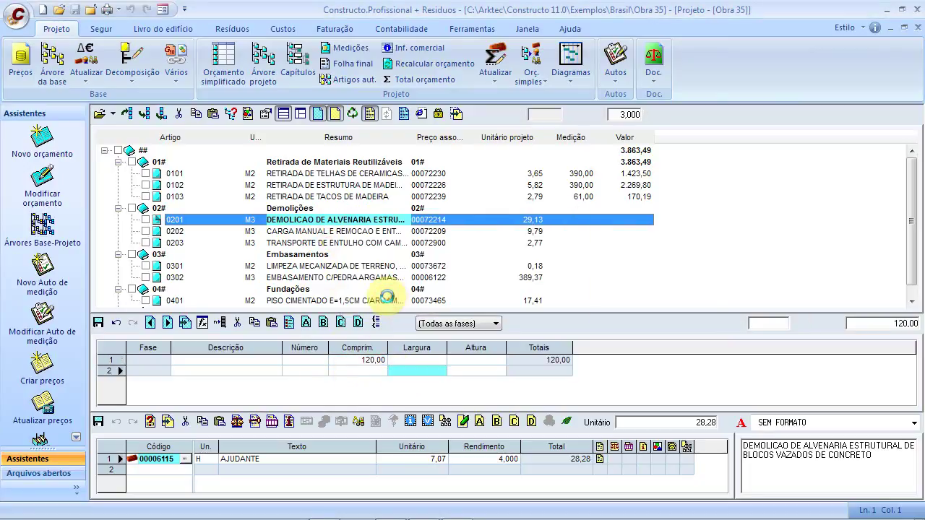
{"action": "left_click", "coordinate": [357, 361]}
{"action": "type", "text": "120"}
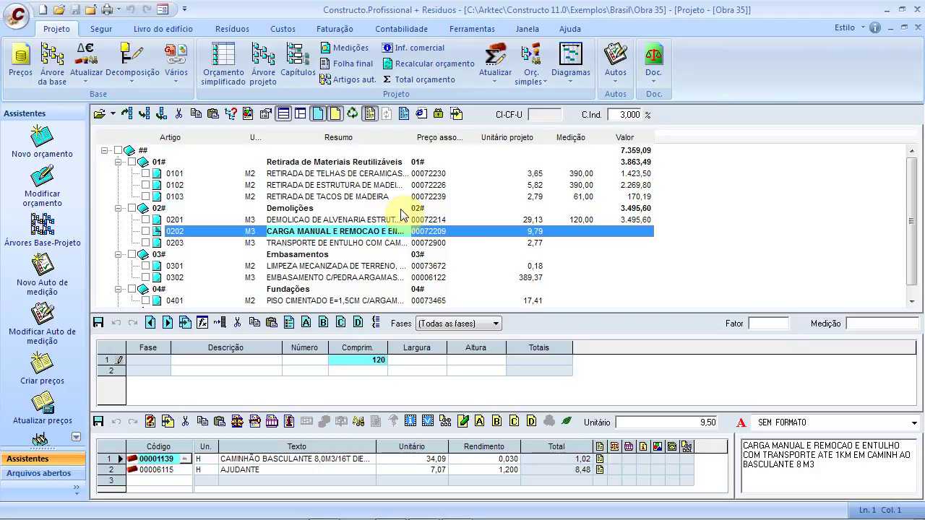
{"action": "key", "text": "Return"}
{"action": "left_click", "coordinate": [359, 360]}
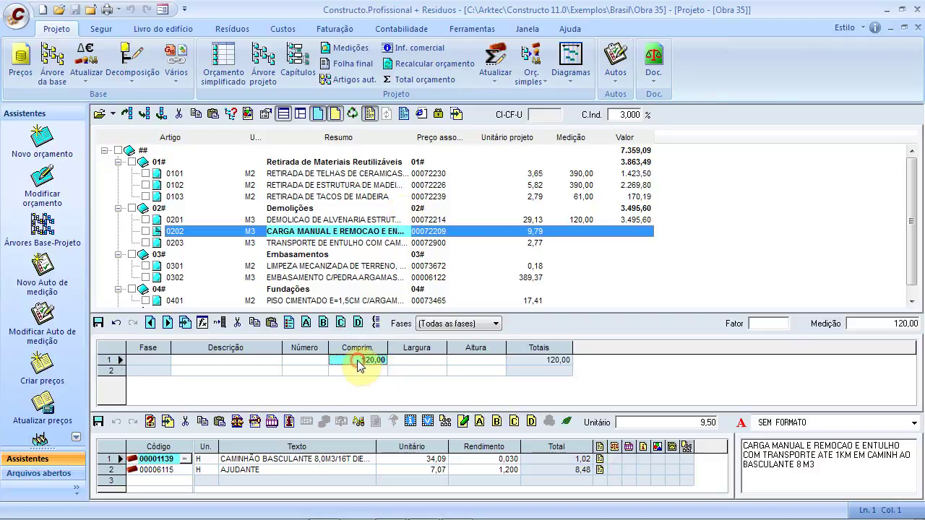
{"action": "key", "text": "Delete"}
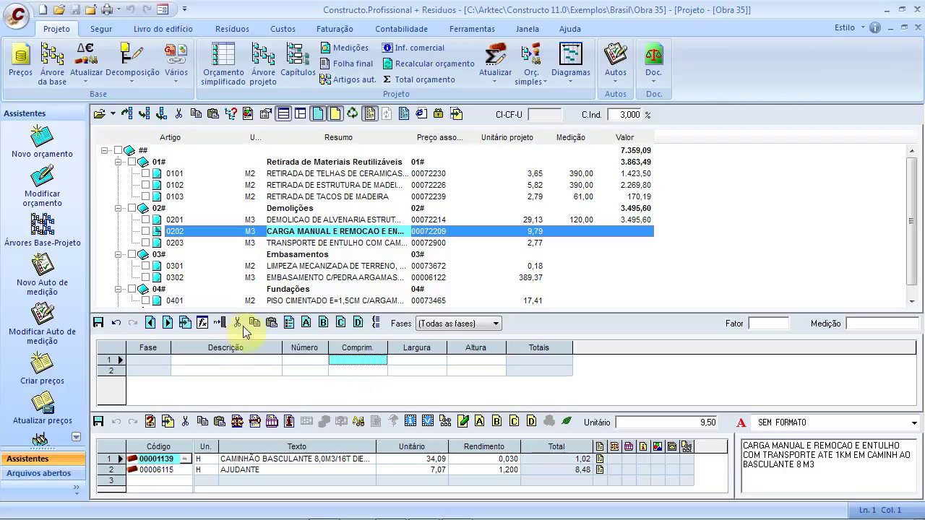
Step: Link article 0202's measurement to article 0201 with Vinculação por linhas, and save it
{"action": "left_click", "coordinate": [184, 325]}
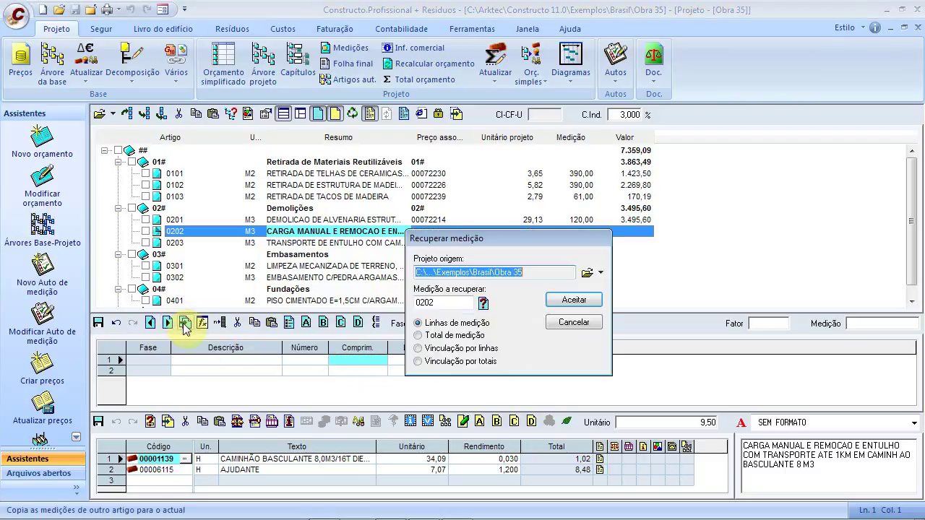
{"action": "left_click", "coordinate": [433, 302]}
{"action": "type", "text": "0201"}
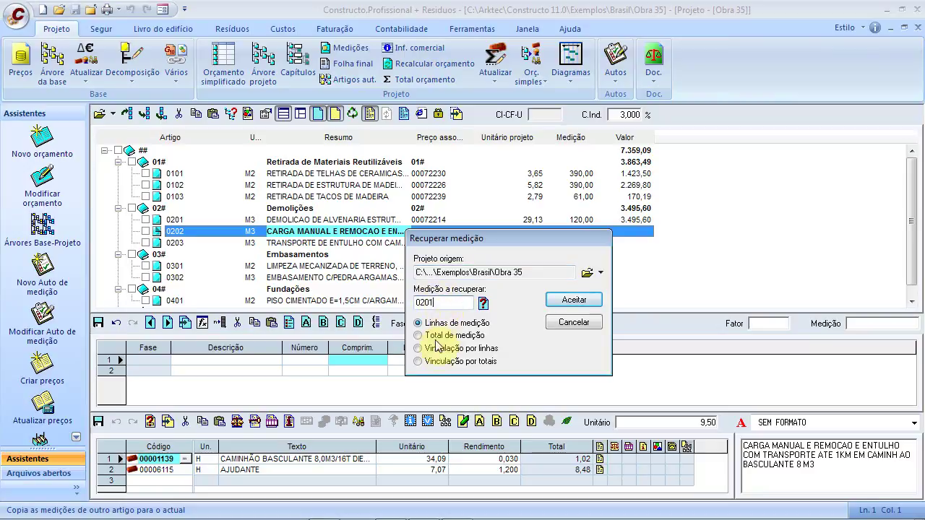
{"action": "left_click", "coordinate": [420, 348]}
{"action": "left_click", "coordinate": [574, 300]}
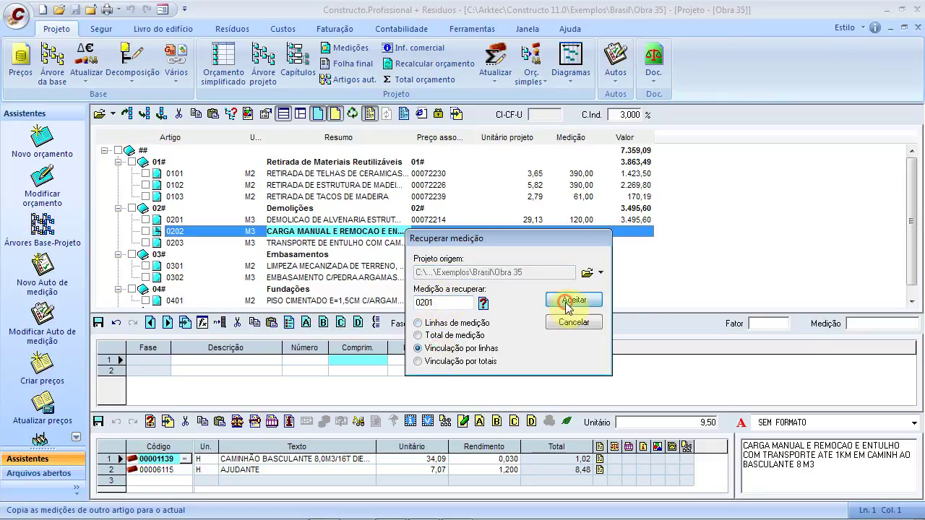
{"action": "left_click", "coordinate": [309, 247]}
{"action": "left_click", "coordinate": [411, 301]}
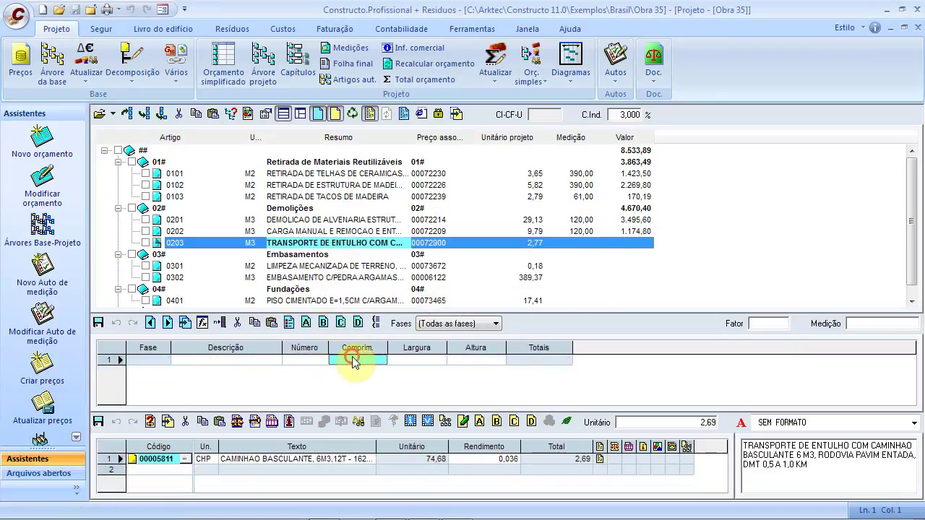
Step: Link article 0203's measurement to article 0201 by lines and save the modifications
{"action": "left_click", "coordinate": [274, 325]}
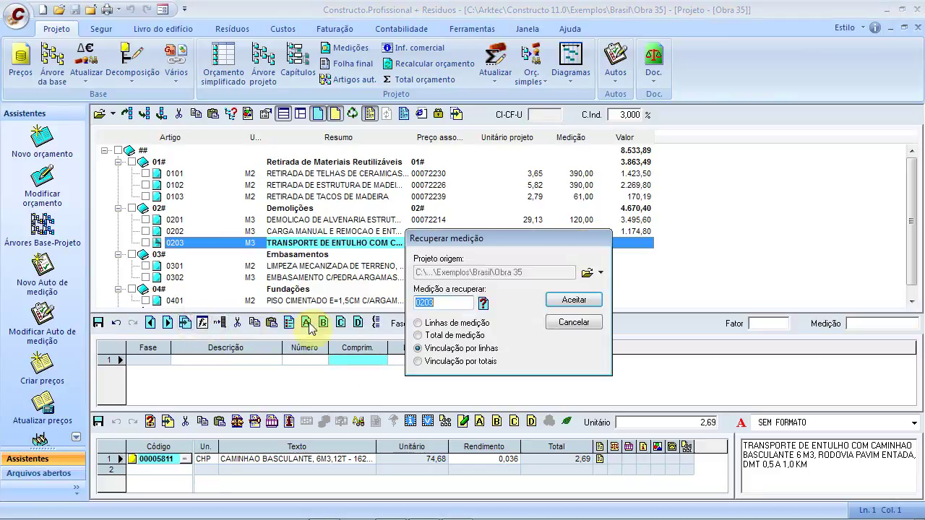
{"action": "key", "text": "BackSpace"}
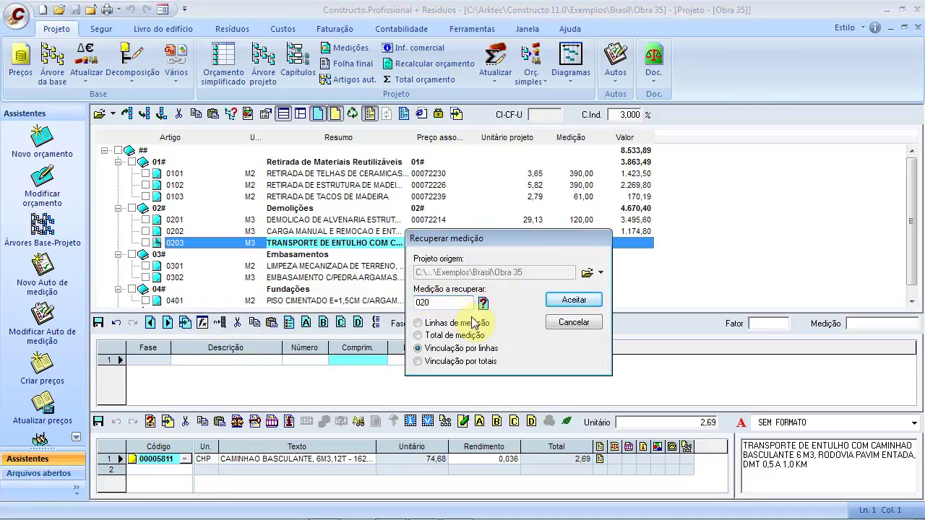
{"action": "left_click", "coordinate": [554, 304]}
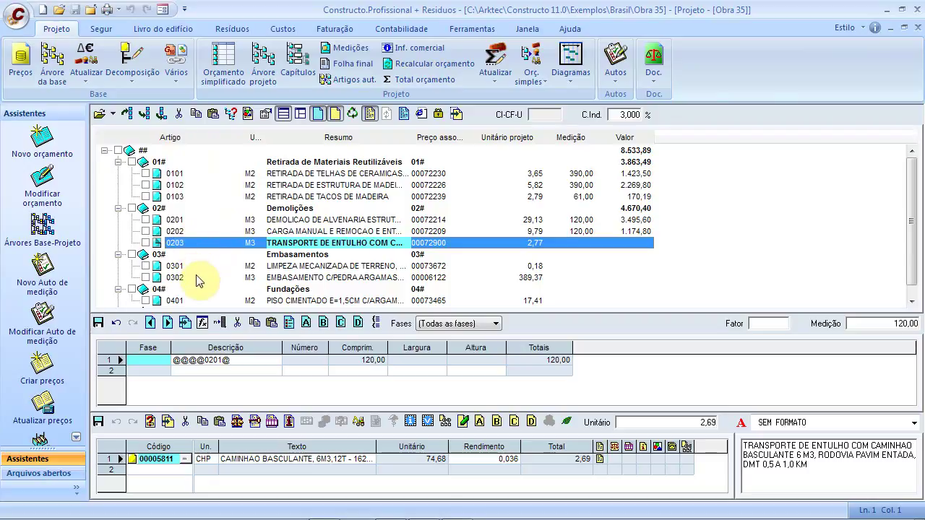
{"action": "left_click", "coordinate": [172, 221]}
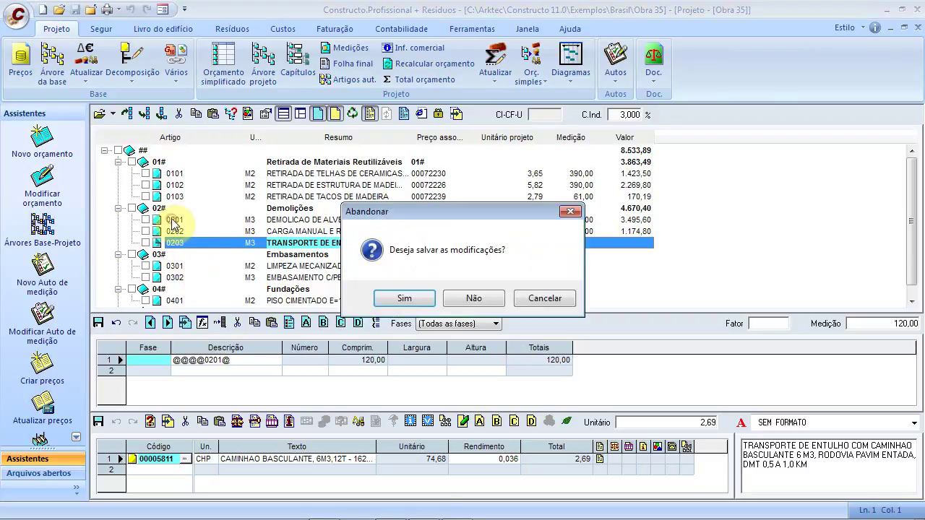
{"action": "left_click", "coordinate": [394, 298]}
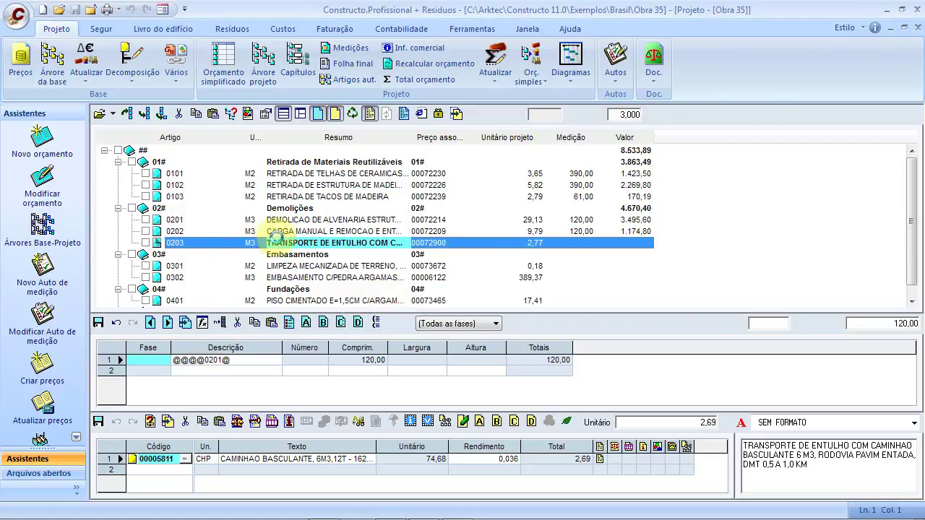
Step: Set article 0201's measured length to 160, save it, and check the linked measurements of articles 0202 and 0203
{"action": "left_click", "coordinate": [364, 360]}
{"action": "type", "text": "160"}
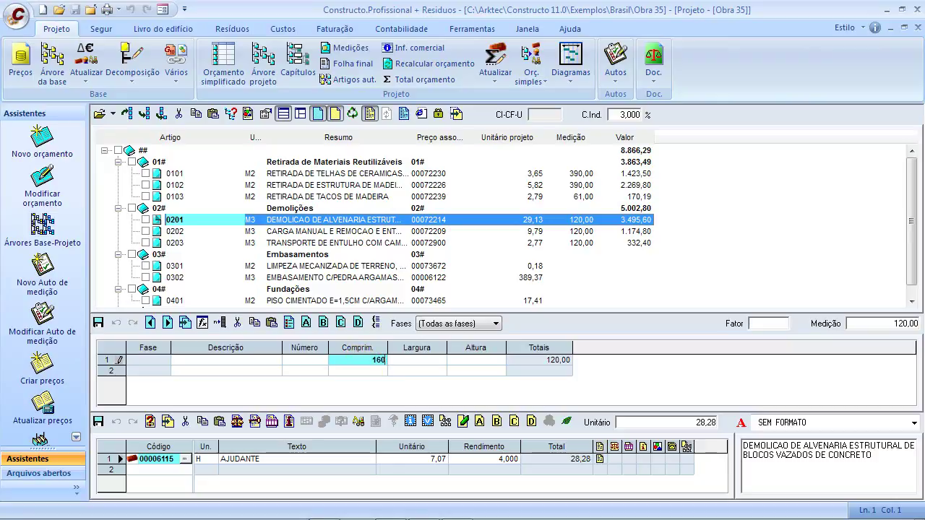
{"action": "key", "text": "Tab"}
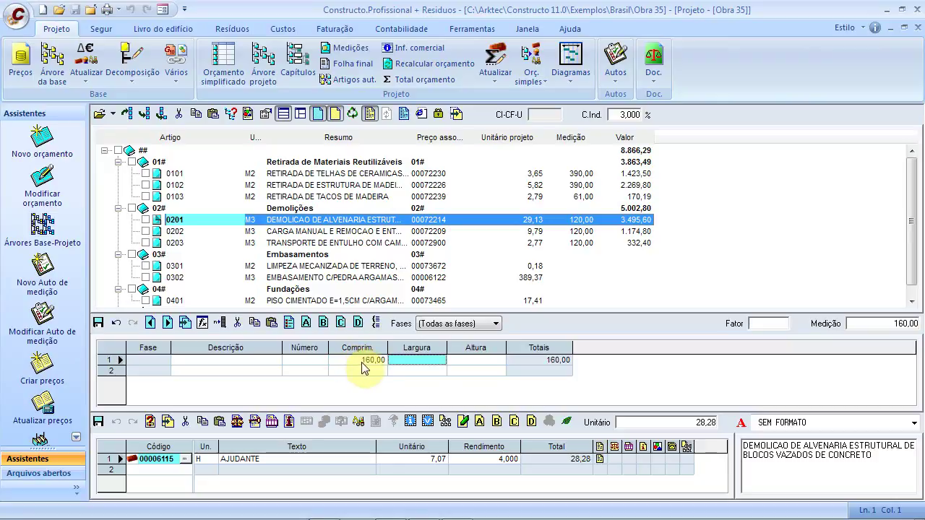
{"action": "left_click", "coordinate": [362, 372]}
{"action": "left_click", "coordinate": [344, 229]}
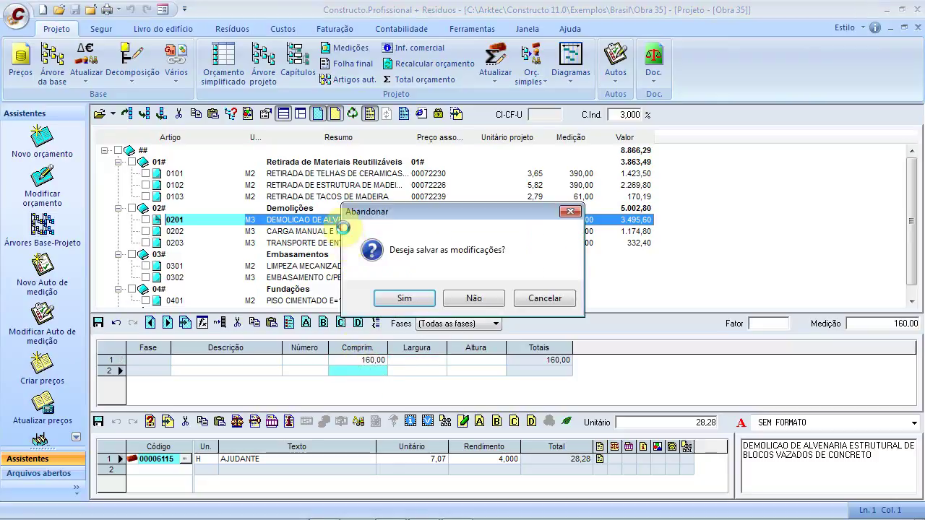
{"action": "left_click", "coordinate": [394, 302]}
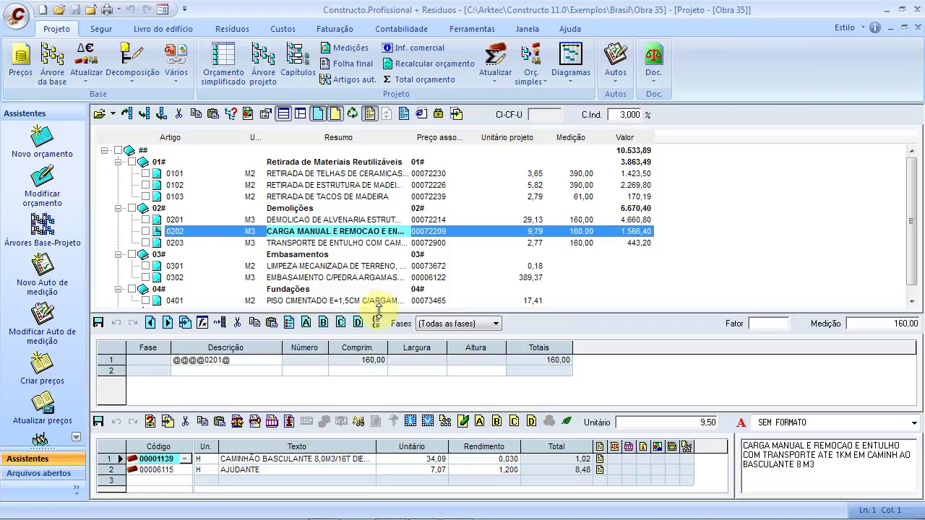
{"action": "left_click", "coordinate": [329, 246]}
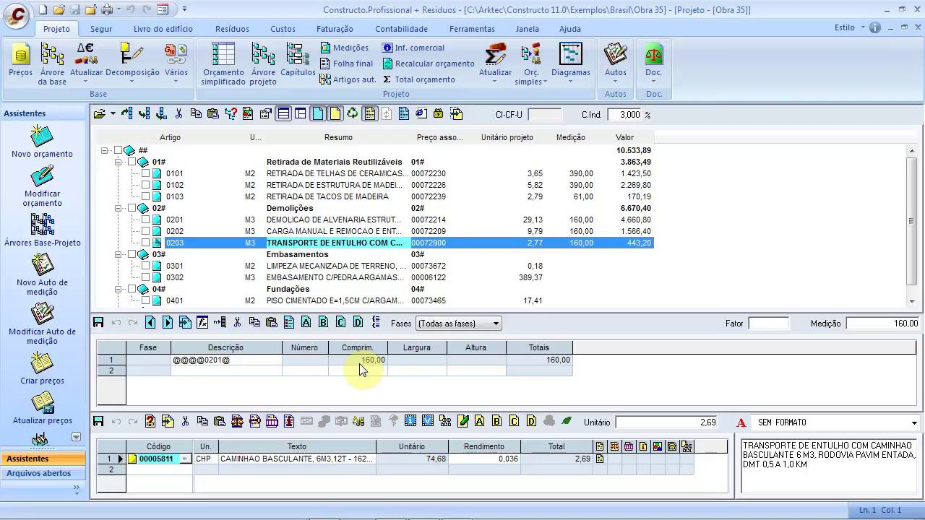
Step: Apply the Volume de escavação formula to the measurement of article 0301, Limpeza mecanizada de terreno
{"action": "left_click", "coordinate": [337, 268]}
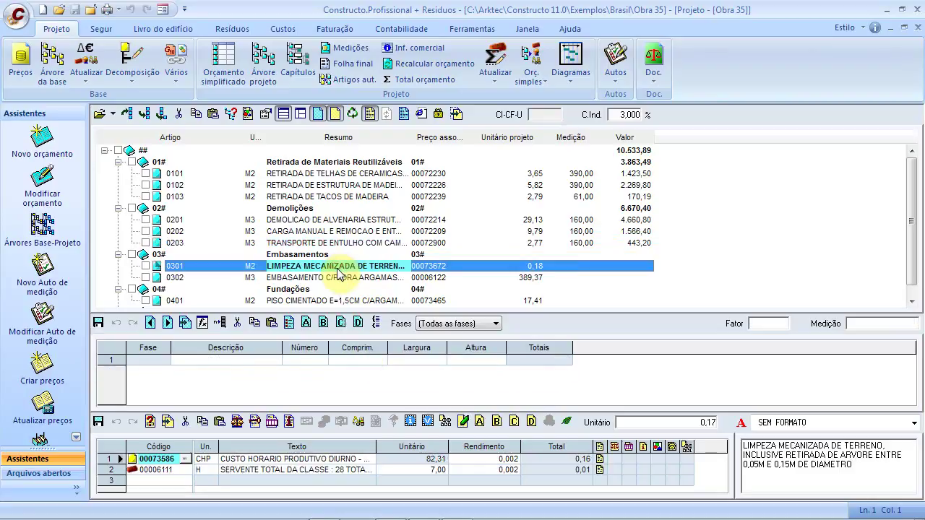
{"action": "left_click", "coordinate": [354, 360]}
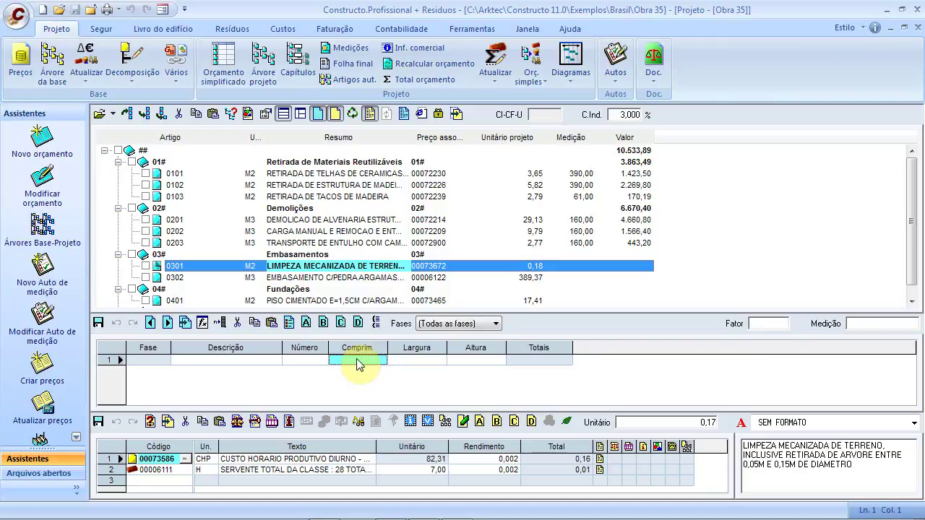
{"action": "left_click", "coordinate": [204, 323]}
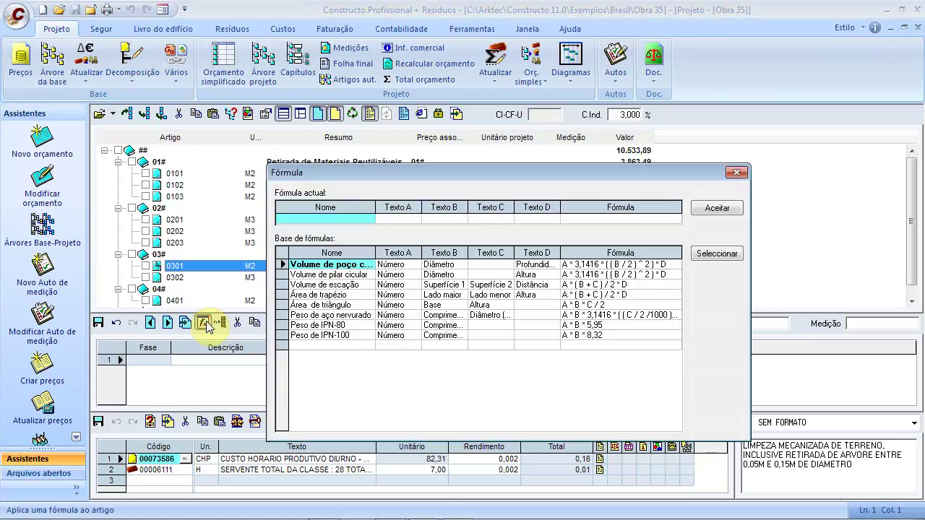
{"action": "left_click", "coordinate": [356, 287]}
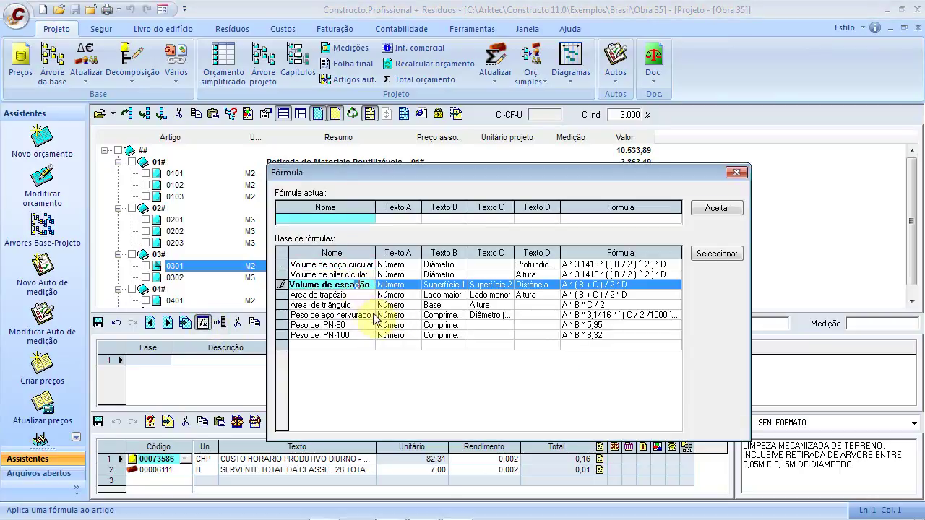
{"action": "left_click", "coordinate": [399, 286]}
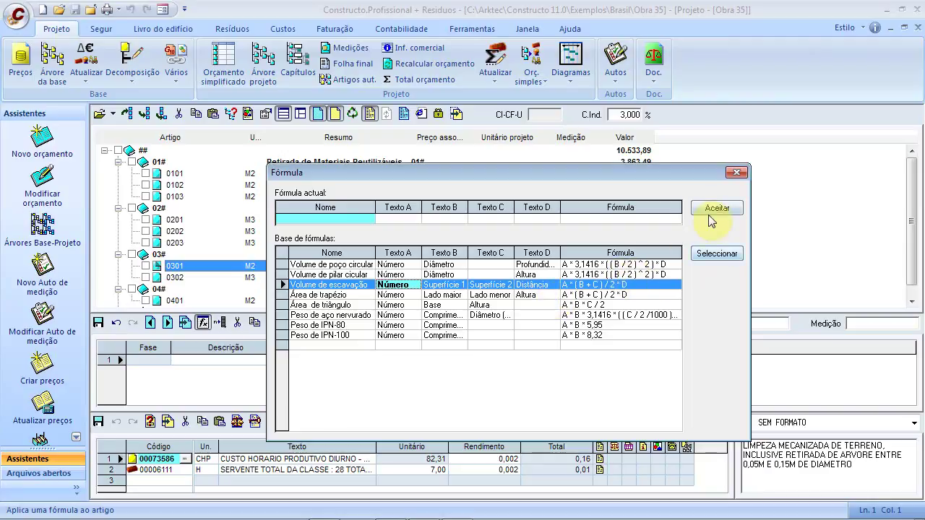
{"action": "left_click", "coordinate": [710, 255]}
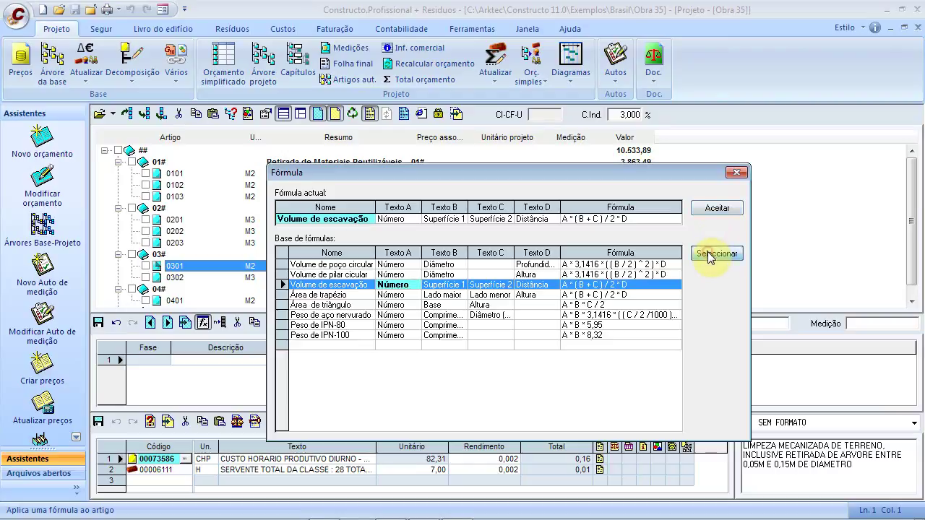
{"action": "left_click", "coordinate": [717, 208]}
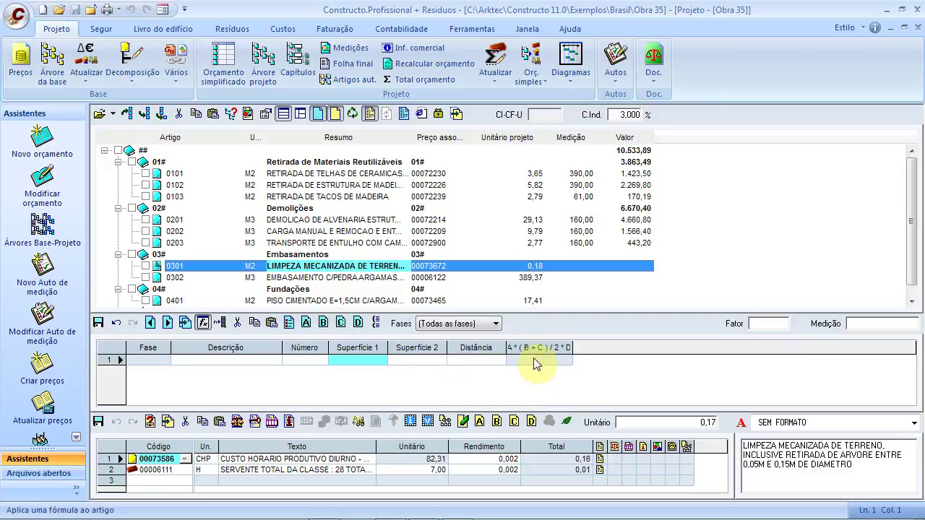
Step: Remove the formula from article 0301's measurement by selecting the empty entry in the formula base
{"action": "left_click", "coordinate": [203, 324]}
{"action": "left_click", "coordinate": [491, 347]}
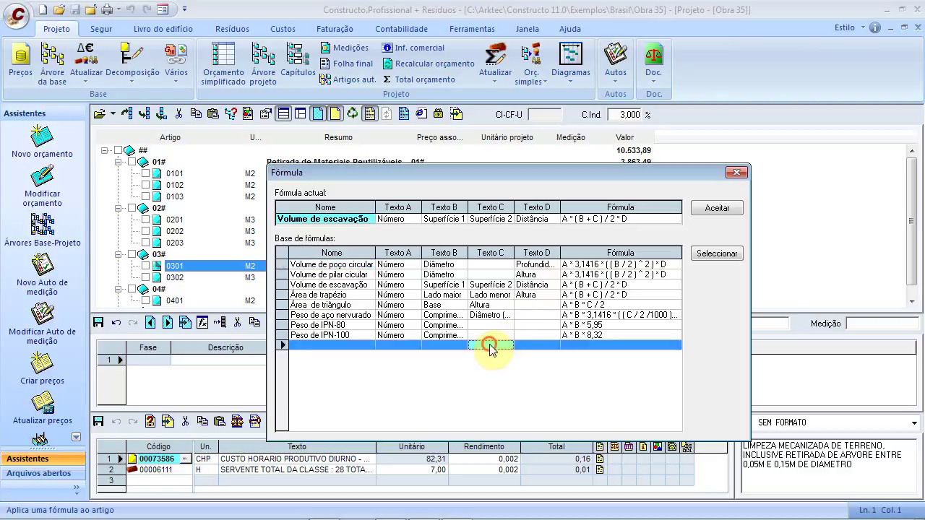
{"action": "left_click", "coordinate": [717, 254]}
{"action": "left_click", "coordinate": [717, 209]}
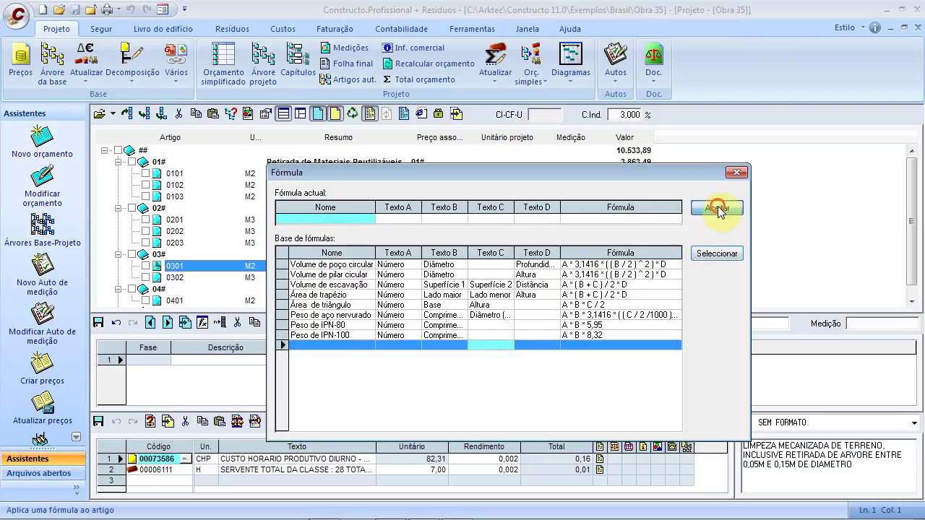
{"action": "left_click", "coordinate": [358, 365]}
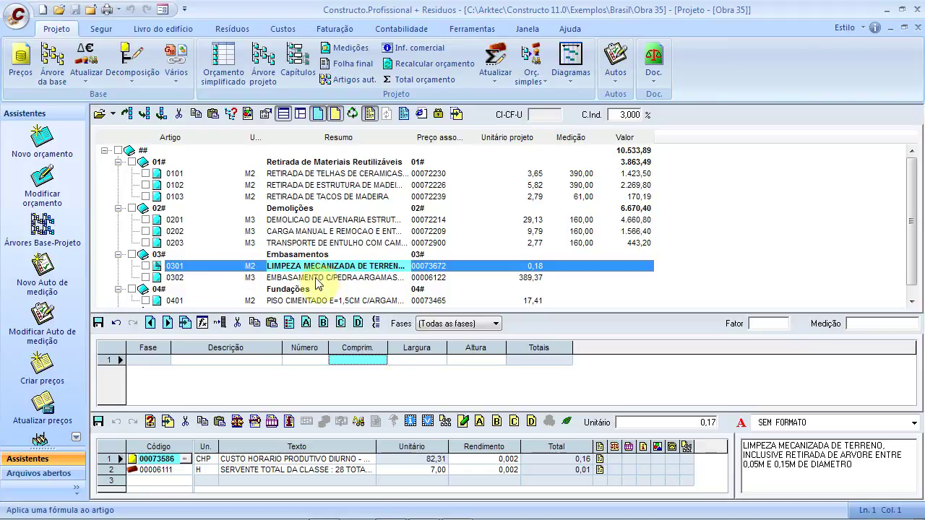
Step: Enter a measured length of 450 for article 0301, Limpeza mecanizada de terreno, and move on to article 0302
{"action": "type", "text": "450"}
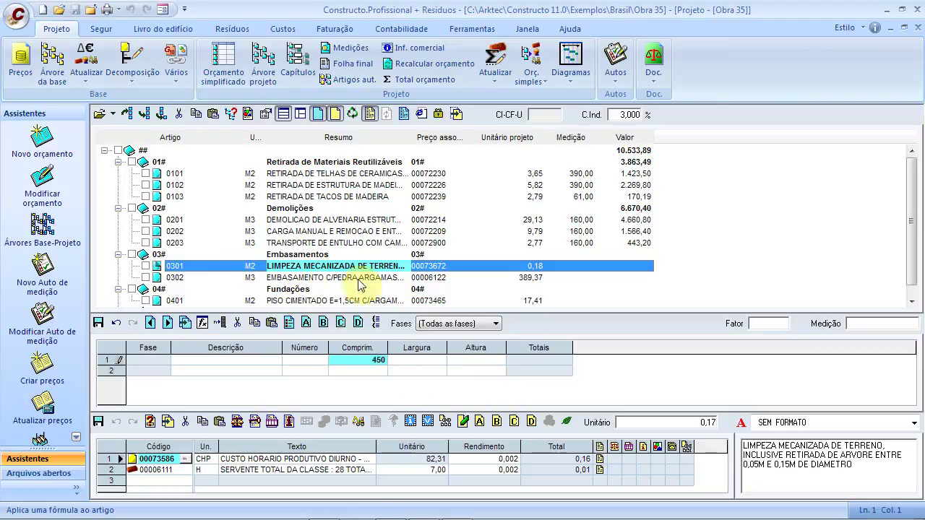
{"action": "key", "text": "Return"}
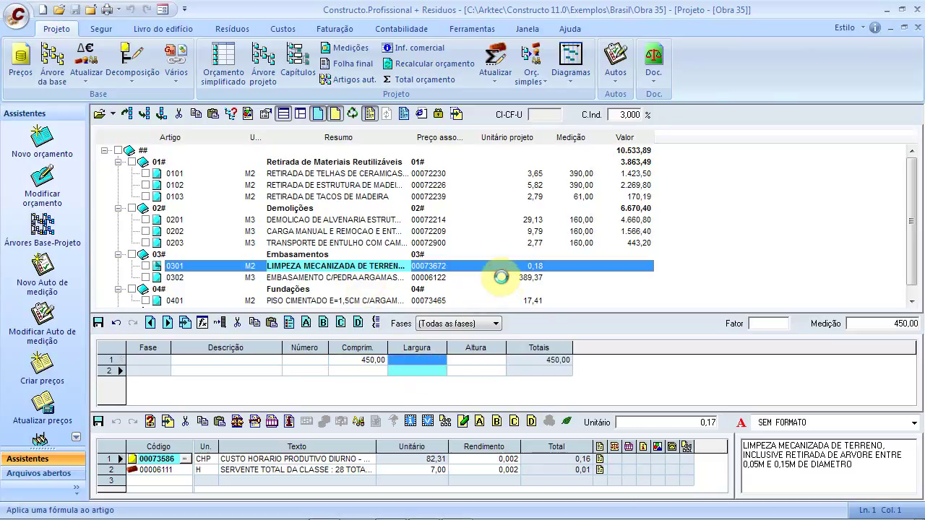
{"action": "left_click", "coordinate": [496, 268]}
{"action": "left_click", "coordinate": [426, 299]}
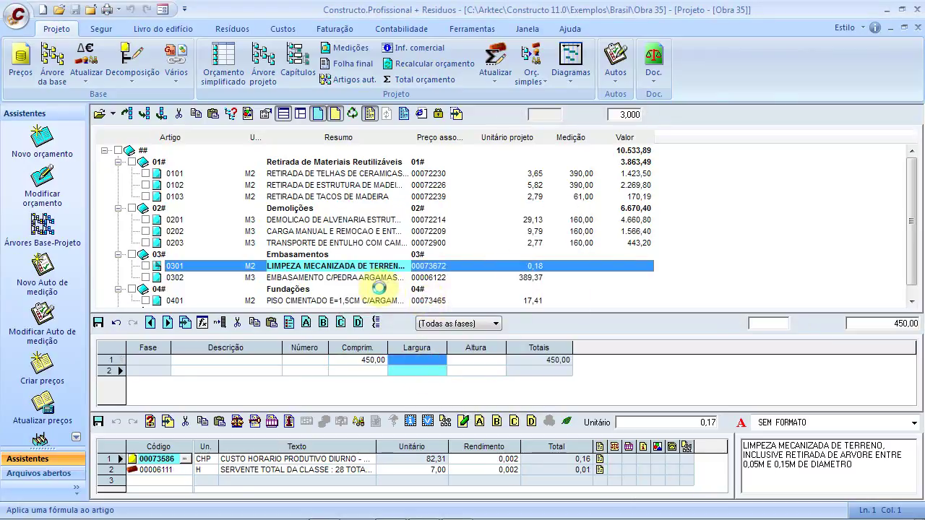
{"action": "left_click", "coordinate": [377, 279]}
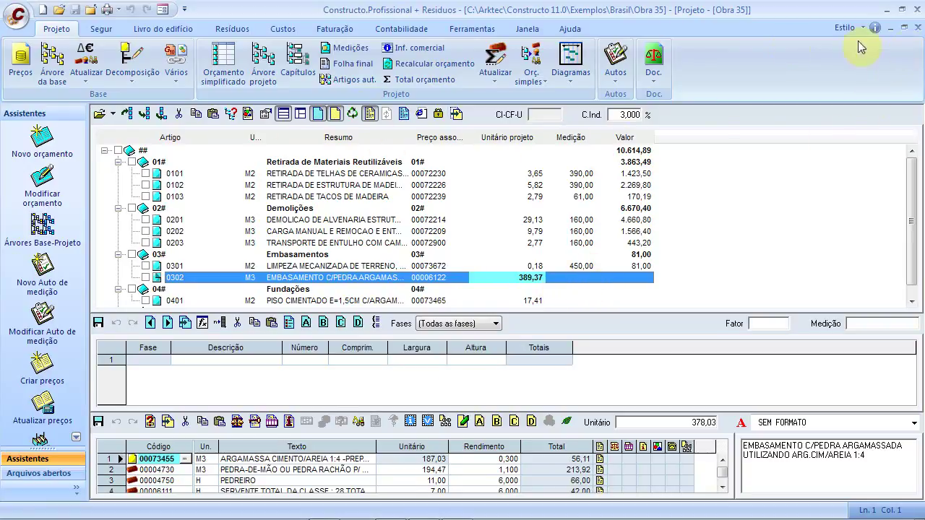
Step: Turn on the display of separators for the open project windows
{"action": "left_click", "coordinate": [466, 30]}
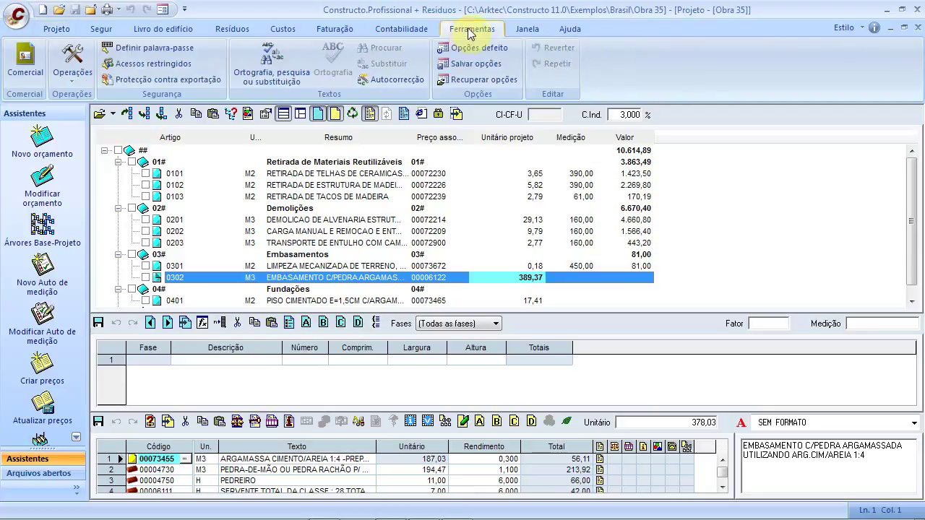
{"action": "left_click", "coordinate": [524, 31]}
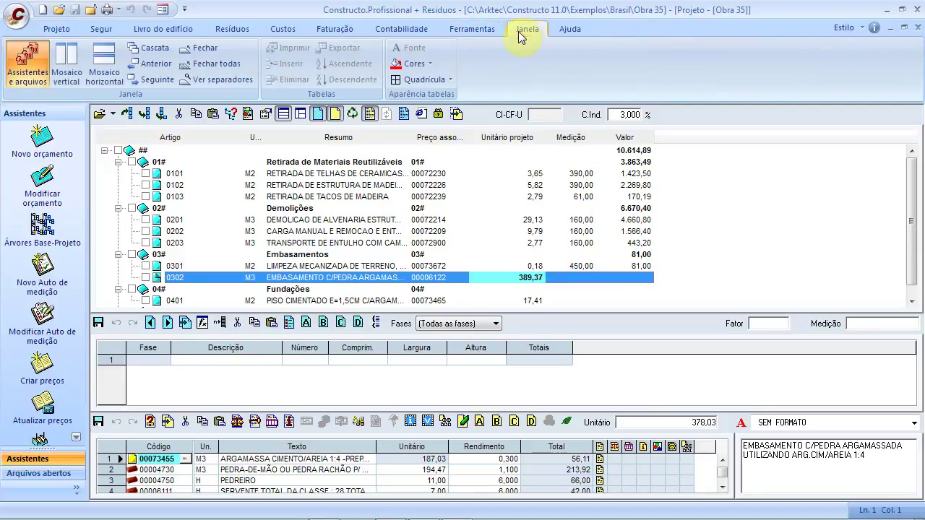
{"action": "left_click", "coordinate": [236, 80]}
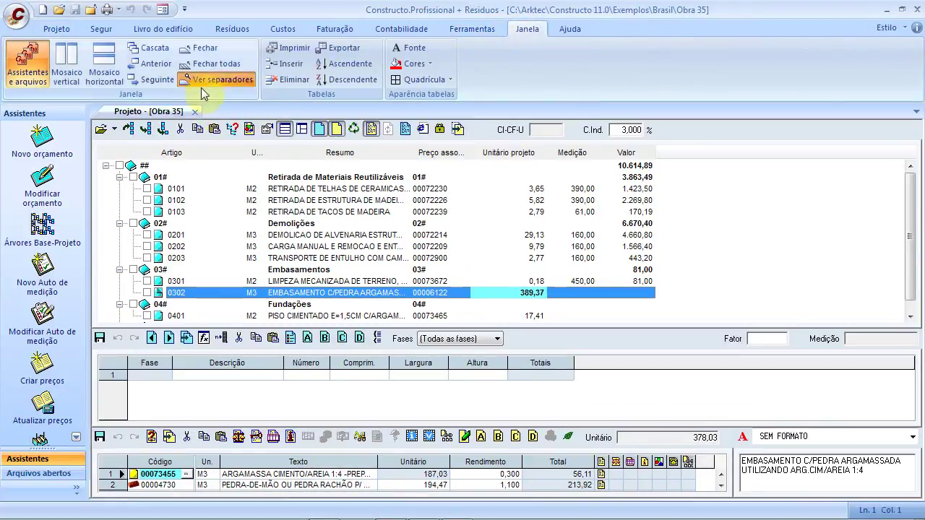
Step: Open the simplified budget and set the measurement of article 0302, the embasamento, to 450
{"action": "left_click", "coordinate": [58, 29]}
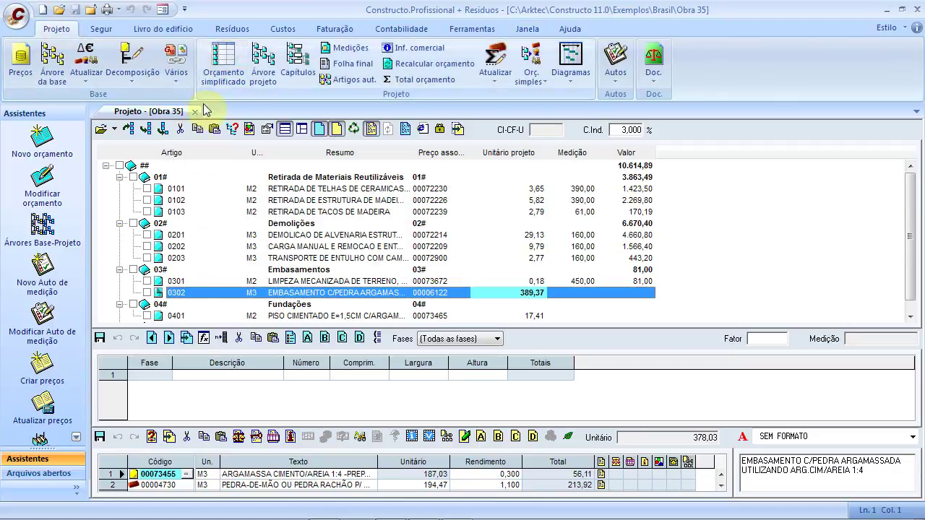
{"action": "left_click", "coordinate": [231, 64]}
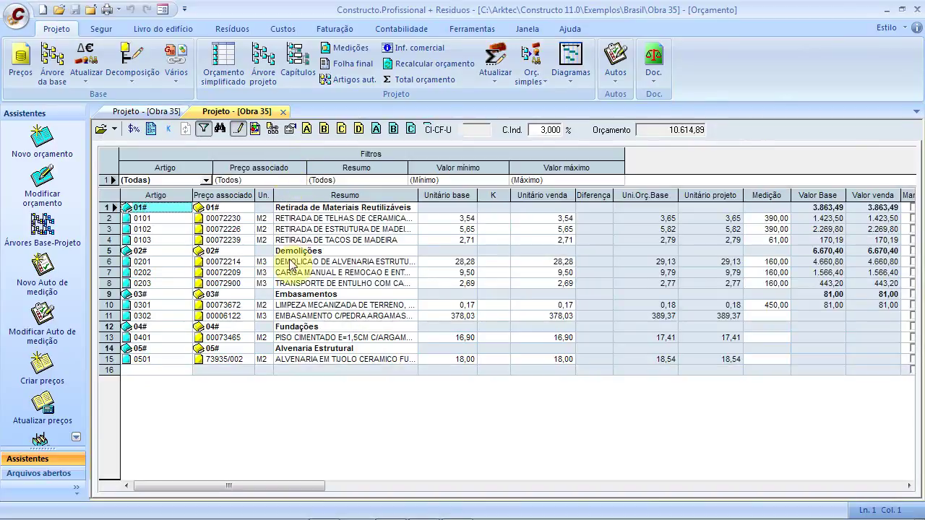
{"action": "left_click", "coordinate": [761, 317]}
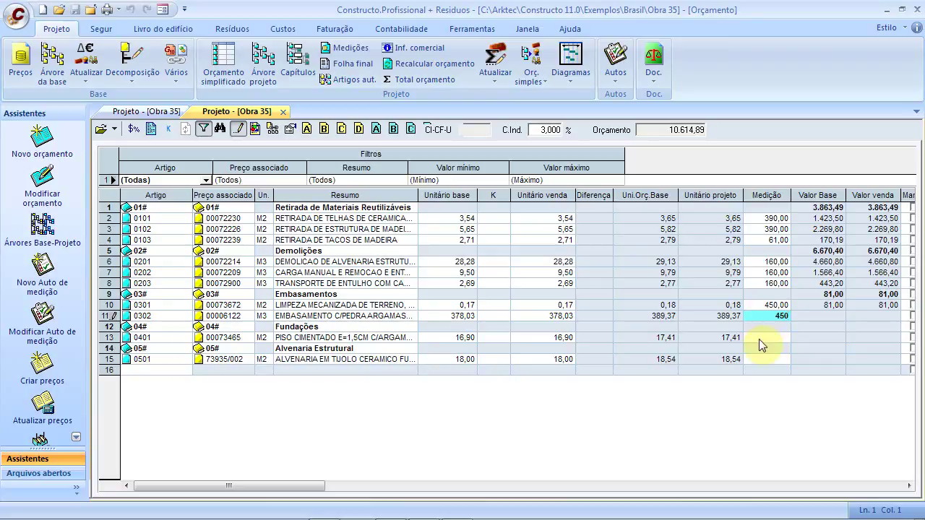
{"action": "left_click", "coordinate": [759, 338]}
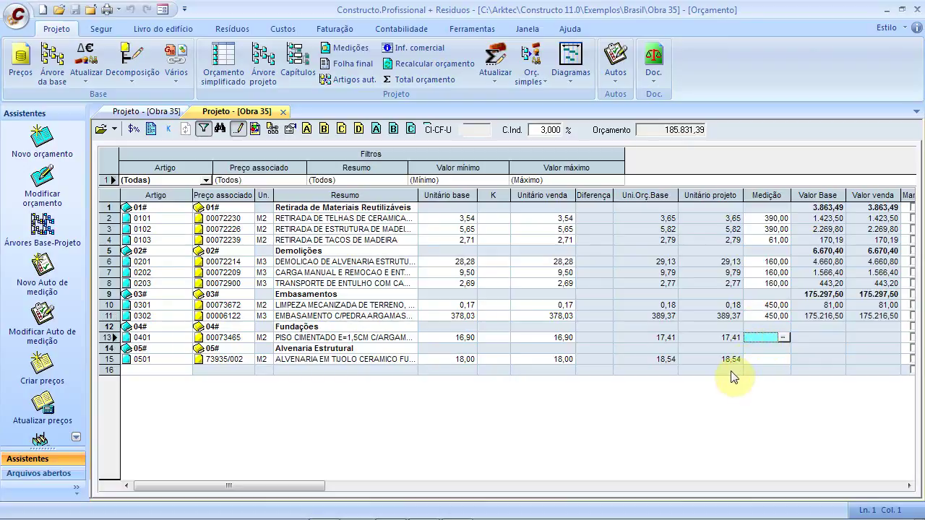
Step: Enter the measurements 350 for article 0401 (Fundações) and 300 for article 0501 (Alvenaria Estrutural)
{"action": "type", "text": "350"}
{"action": "left_click", "coordinate": [758, 358]}
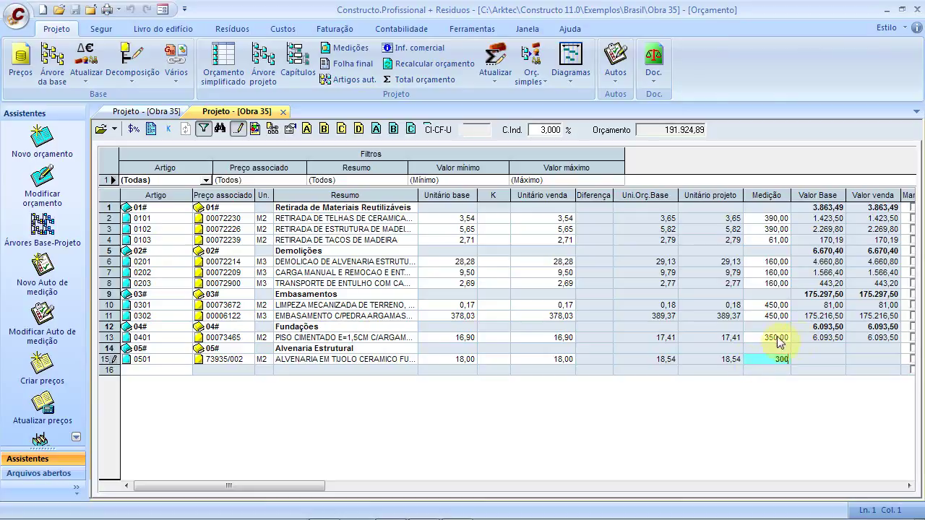
{"action": "left_click", "coordinate": [768, 339]}
{"action": "left_click", "coordinate": [762, 362]}
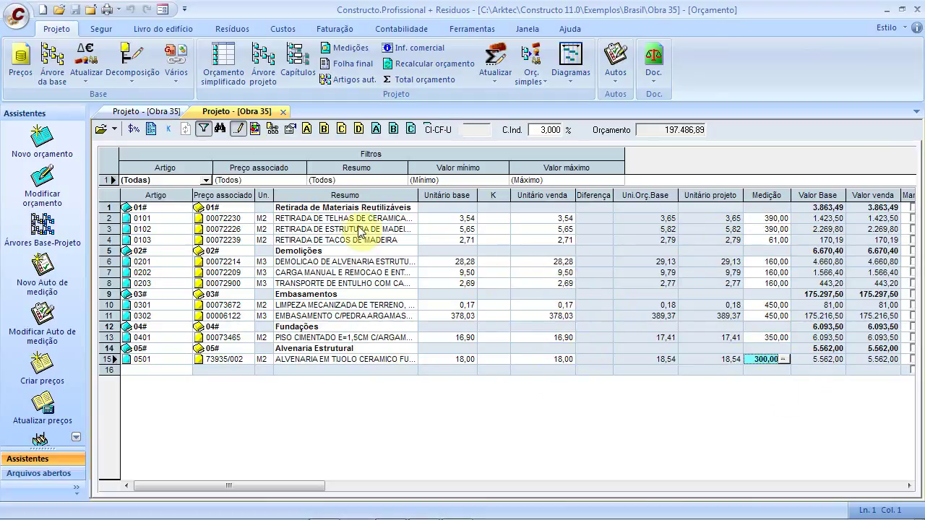
Step: Close both open project windows and reopen the simplified budget of Obra 35
{"action": "left_click", "coordinate": [283, 112]}
{"action": "left_click", "coordinate": [198, 112]}
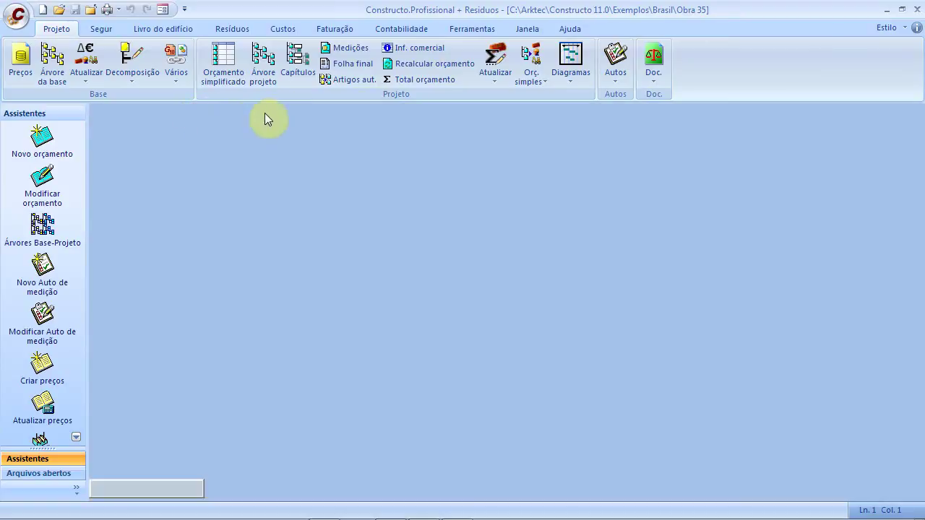
{"action": "left_click", "coordinate": [226, 71]}
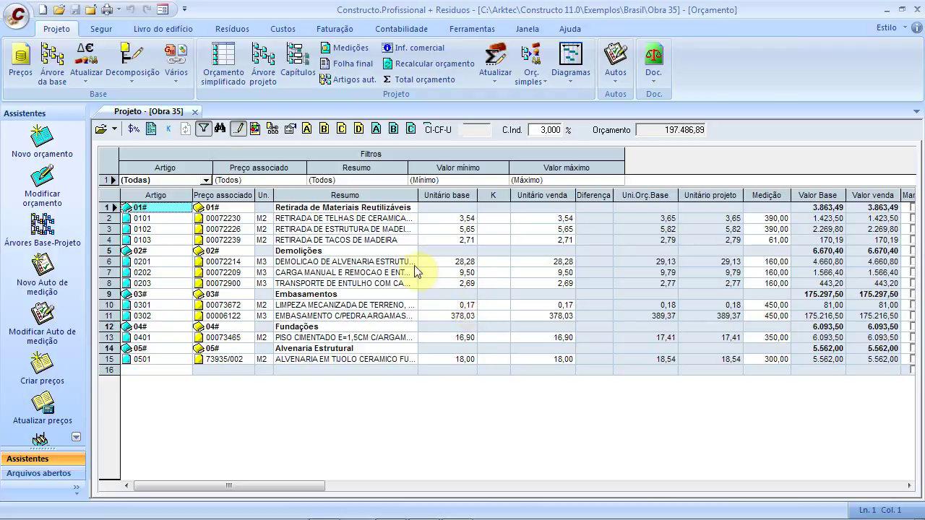
Step: Open the print preview of the project's 'Medição e orçamento' listing
{"action": "left_click", "coordinate": [15, 15]}
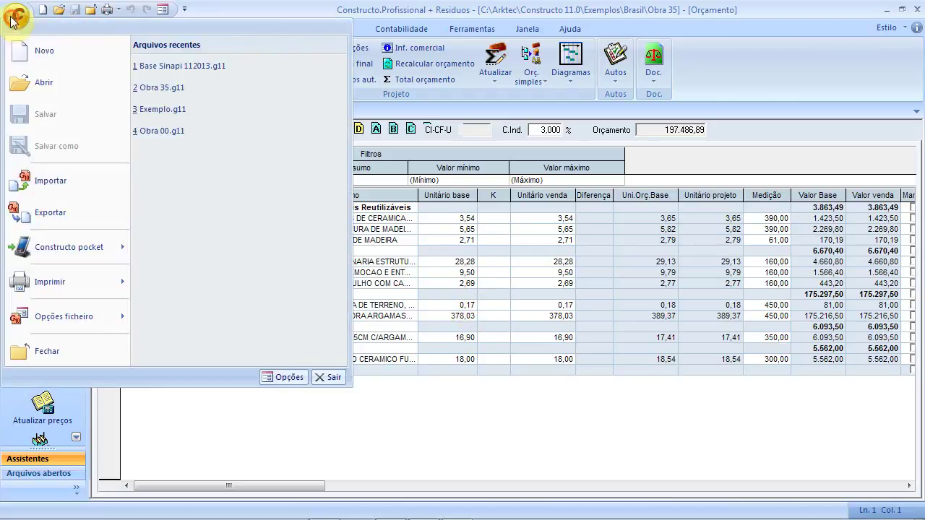
{"action": "left_click", "coordinate": [28, 282]}
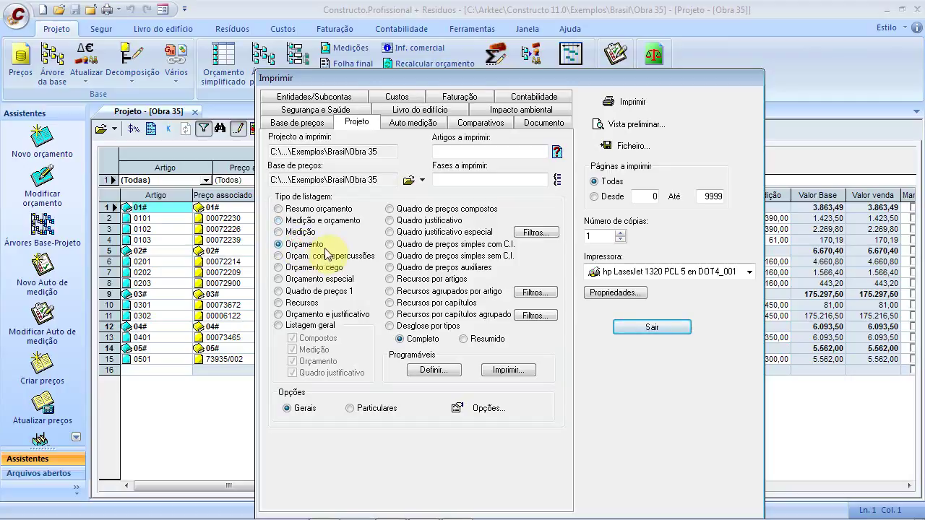
{"action": "left_click", "coordinate": [334, 223]}
{"action": "left_click", "coordinate": [599, 125]}
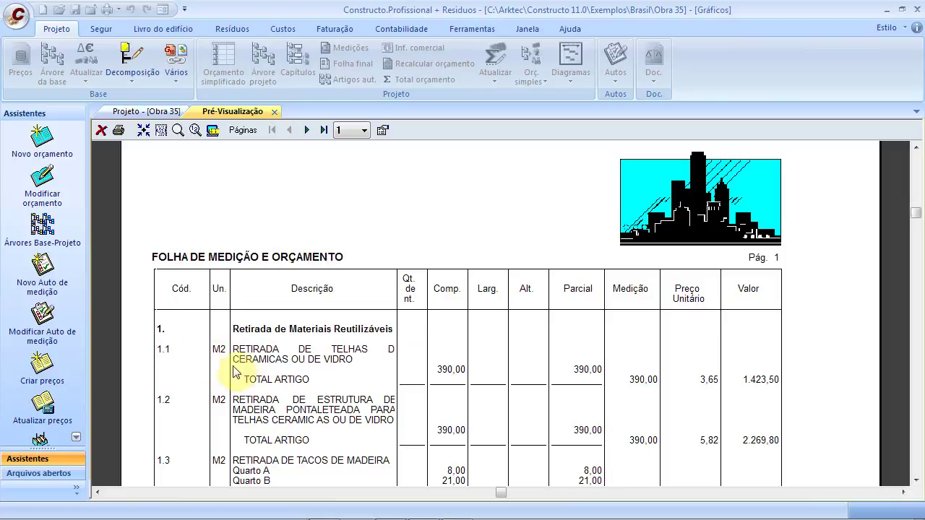
Step: Review the measurement lines, unit prices and chapter totals on the first page of the measurement and budget sheet
{"action": "scroll", "coordinate": [310, 434], "scroll_direction": "down", "scroll_amount": 2}
{"action": "scroll", "coordinate": [318, 430], "scroll_direction": "down", "scroll_amount": 1}
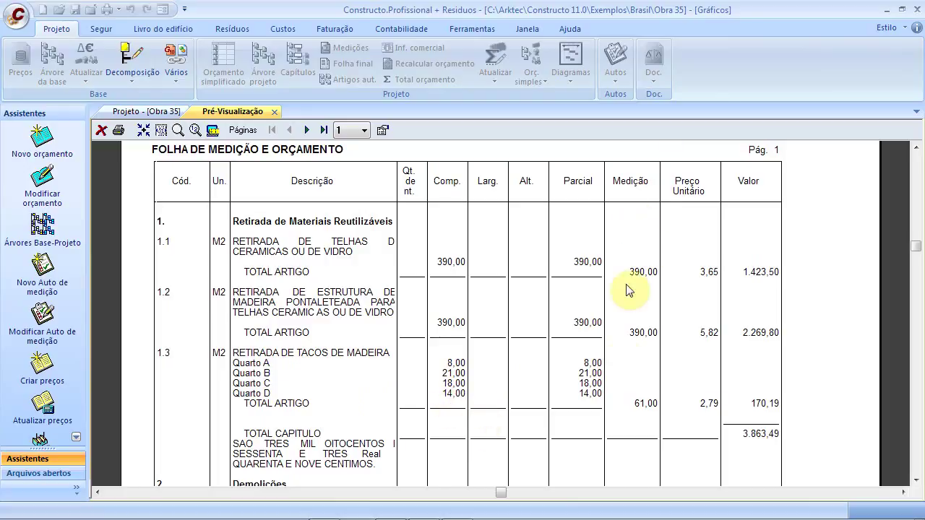
{"action": "scroll", "coordinate": [766, 387], "scroll_direction": "down", "scroll_amount": 3}
{"action": "scroll", "coordinate": [761, 396], "scroll_direction": "up", "scroll_amount": 4}
{"action": "scroll", "coordinate": [761, 396], "scroll_direction": "up", "scroll_amount": 5}
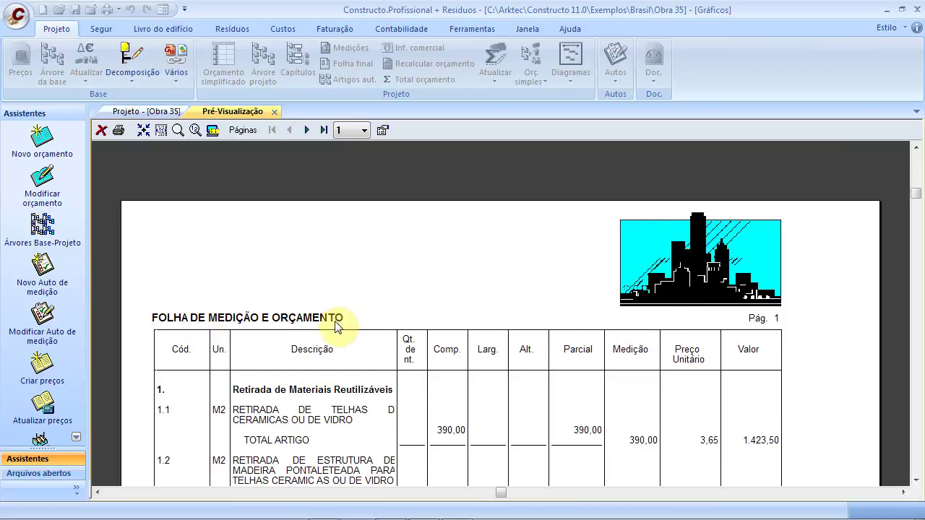
{"action": "scroll", "coordinate": [341, 348], "scroll_direction": "down", "scroll_amount": 3}
{"action": "scroll", "coordinate": [342, 350], "scroll_direction": "down", "scroll_amount": 2}
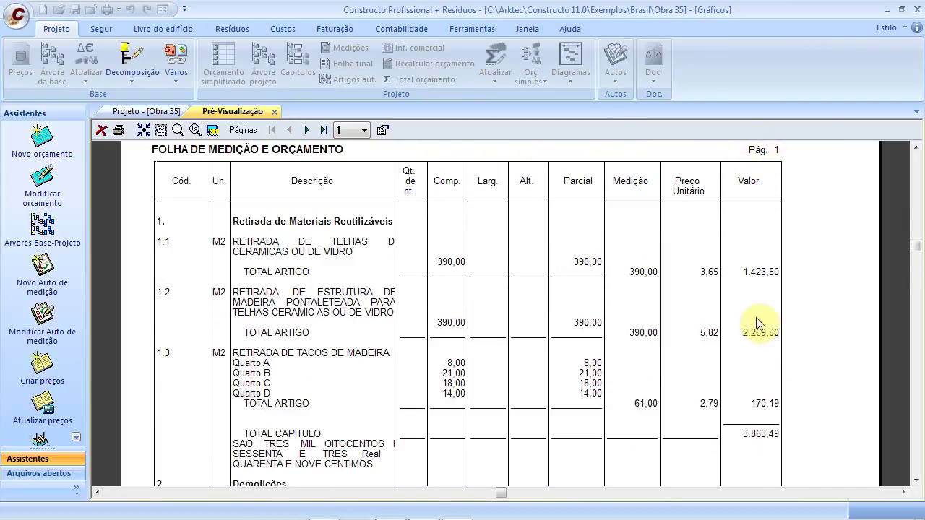
Step: View the listing as whole pages, check page 2, and return to page 1 at page width
{"action": "left_click", "coordinate": [143, 130]}
{"action": "left_click", "coordinate": [307, 130]}
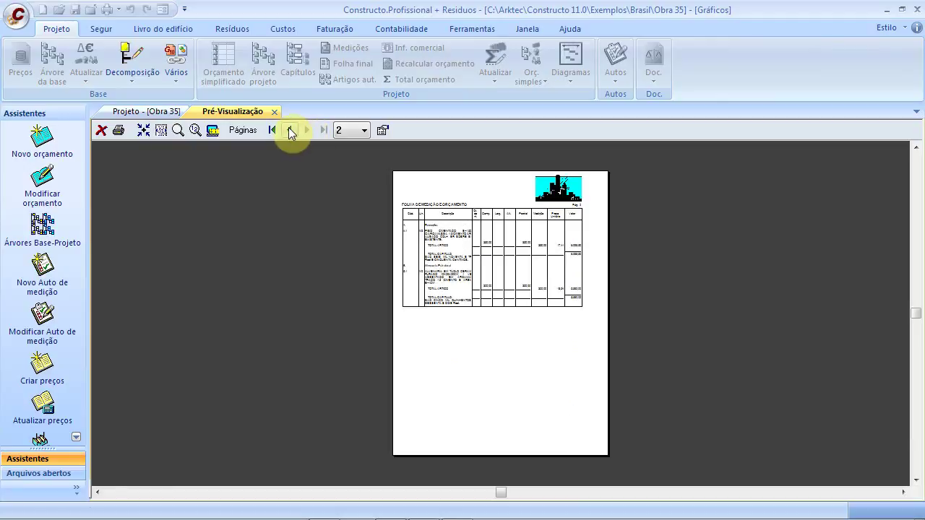
{"action": "left_click", "coordinate": [291, 131]}
{"action": "right_click", "coordinate": [474, 253]}
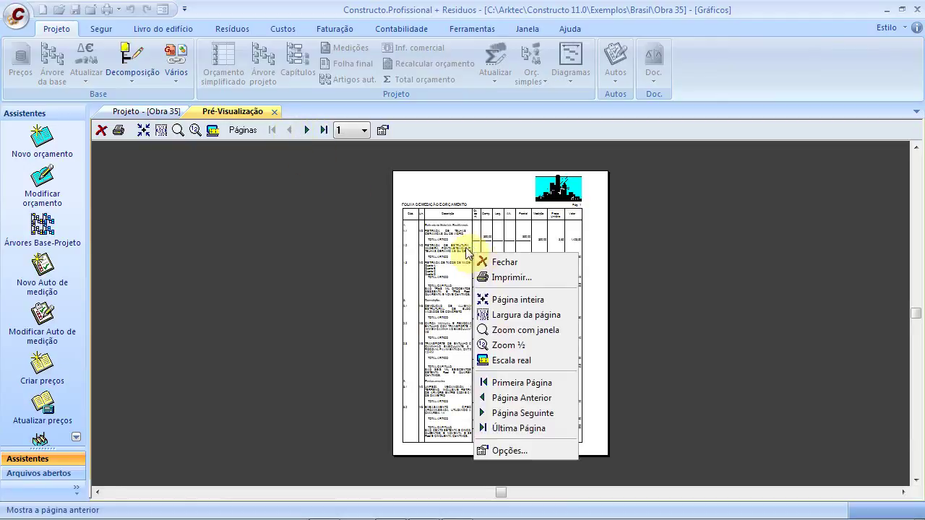
{"action": "left_click", "coordinate": [165, 153]}
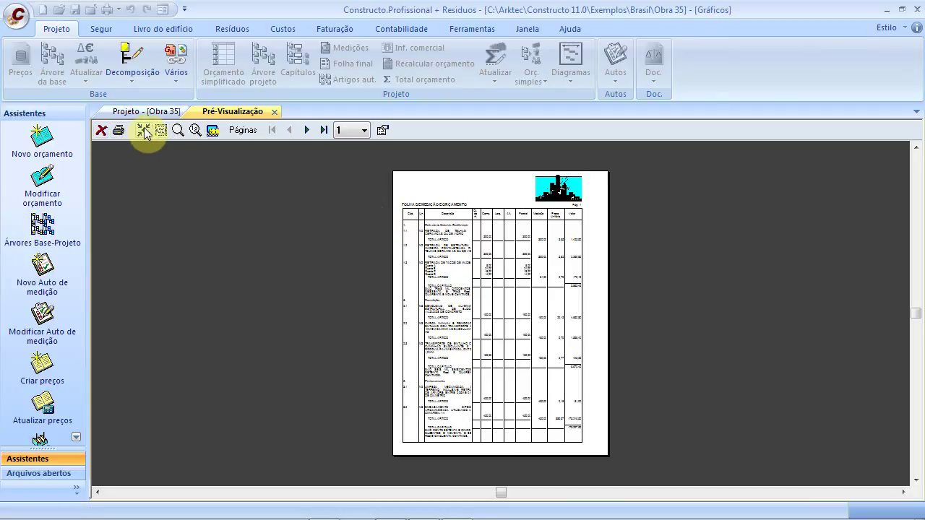
{"action": "left_click", "coordinate": [160, 131]}
Step: Examine the 'Listagem projecto: Opções' settings for the preview and close them without saving changes
{"action": "right_click", "coordinate": [288, 235]}
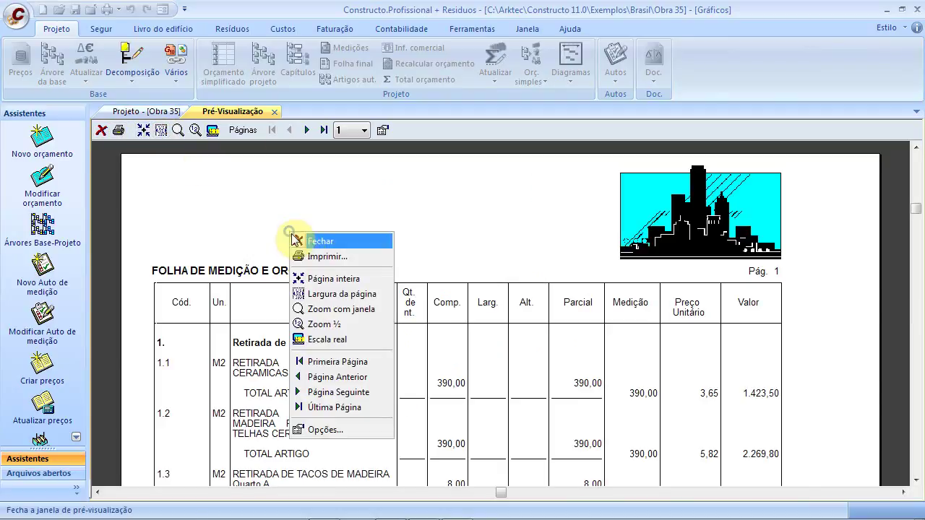
{"action": "left_click", "coordinate": [326, 430]}
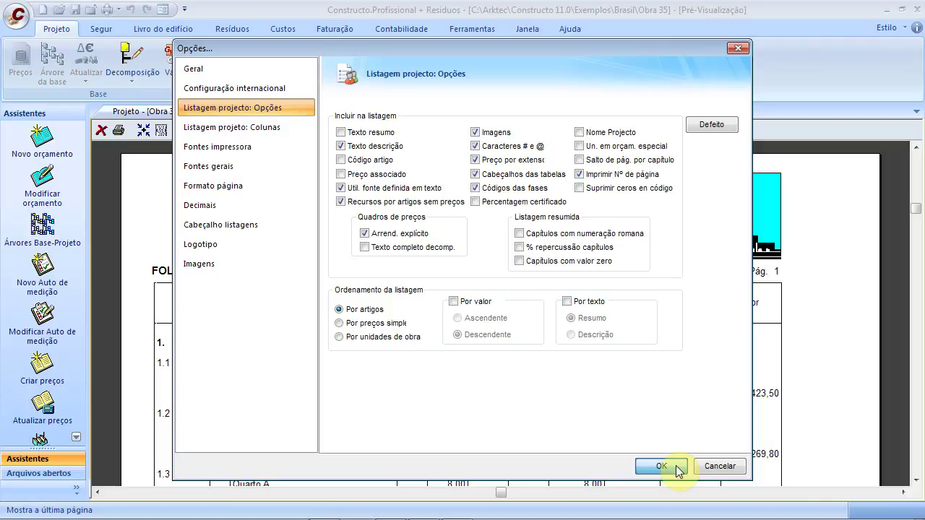
{"action": "left_click", "coordinate": [616, 161]}
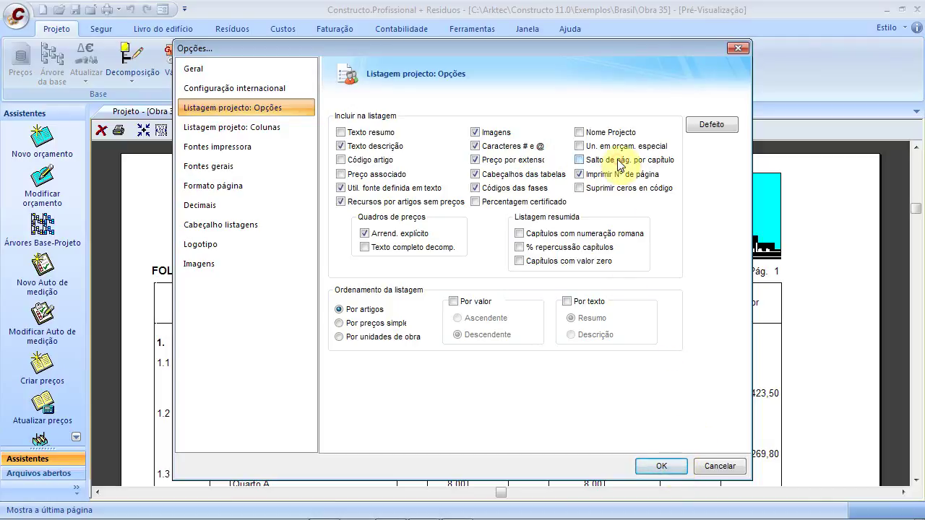
{"action": "left_click", "coordinate": [503, 164]}
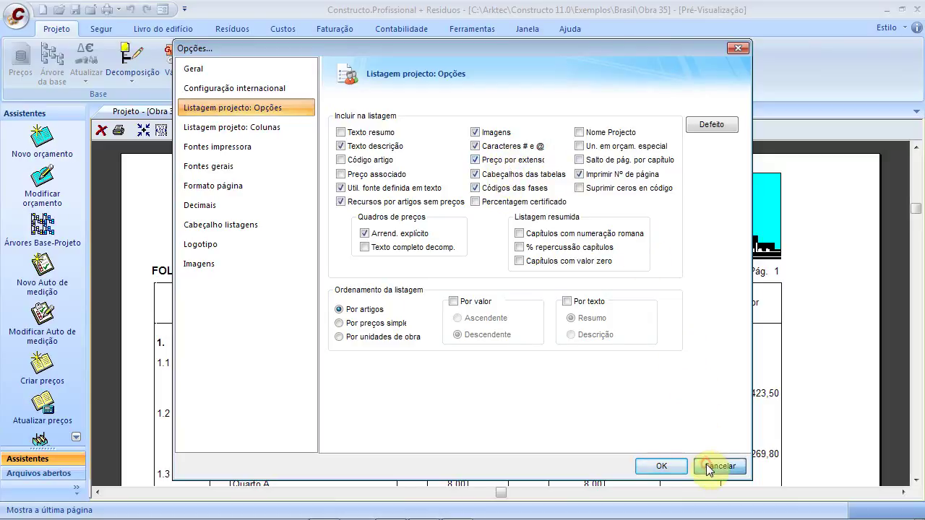
Step: Set the report's logo position to the upper-left corner of the page in the preview options
{"action": "right_click", "coordinate": [407, 250]}
{"action": "left_click", "coordinate": [466, 450]}
{"action": "left_click", "coordinate": [222, 251]}
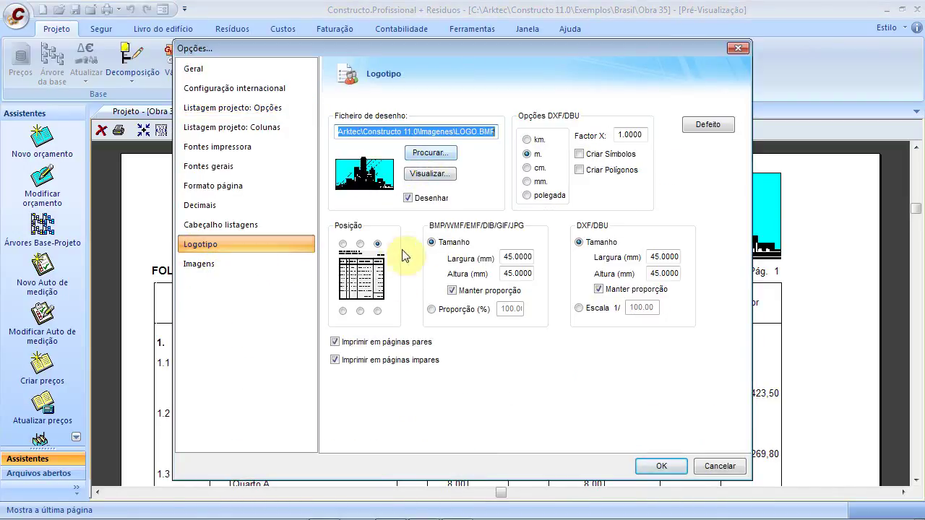
{"action": "left_click", "coordinate": [342, 244]}
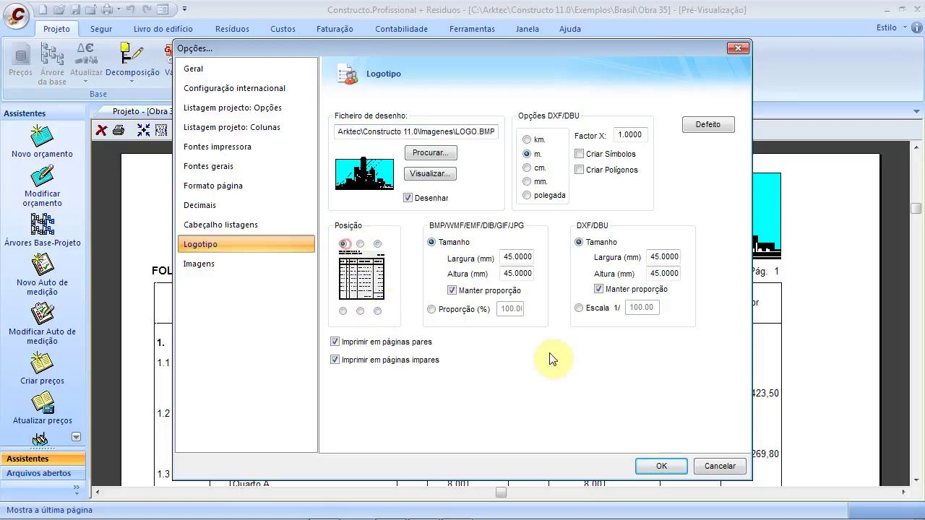
{"action": "left_click", "coordinate": [649, 463]}
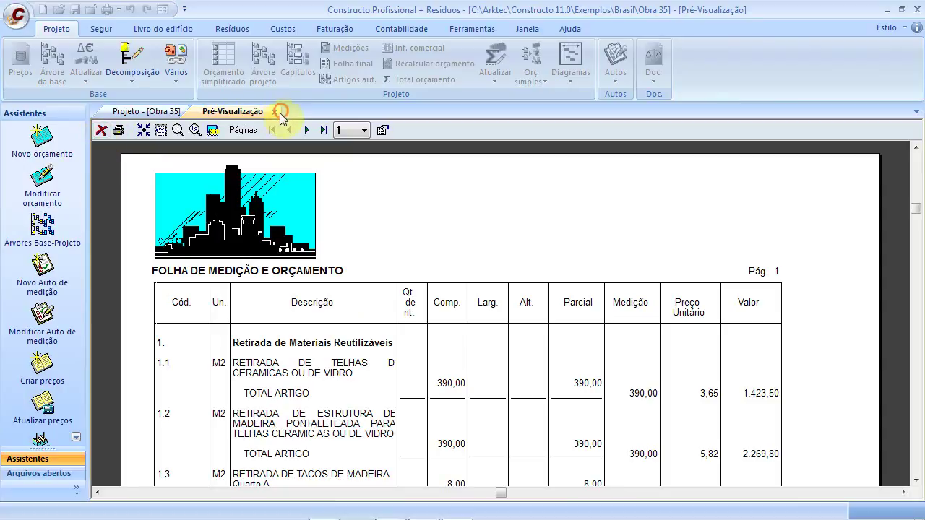
Step: Preview the project's 'Orçamento' listing, look through its chapters, and leave the preview and print dialog
{"action": "left_click", "coordinate": [275, 112]}
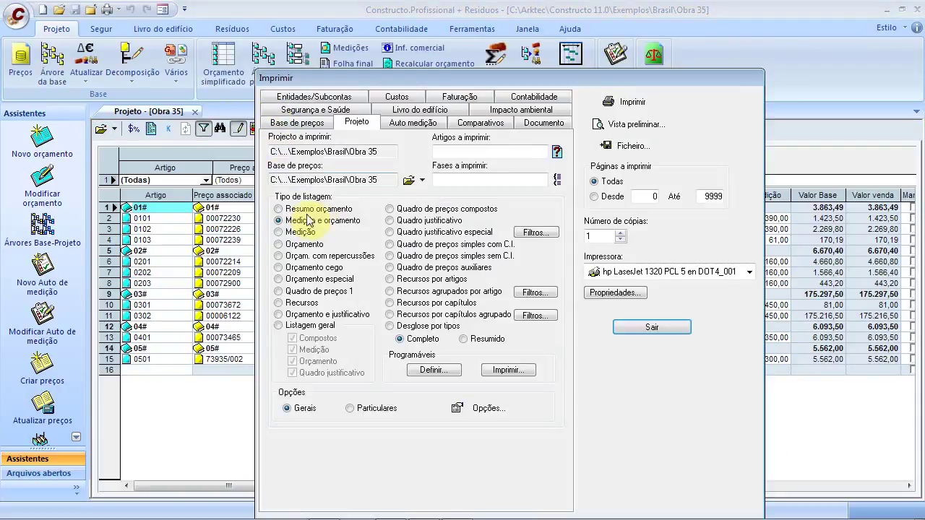
{"action": "left_click", "coordinate": [296, 245]}
{"action": "left_click", "coordinate": [626, 125]}
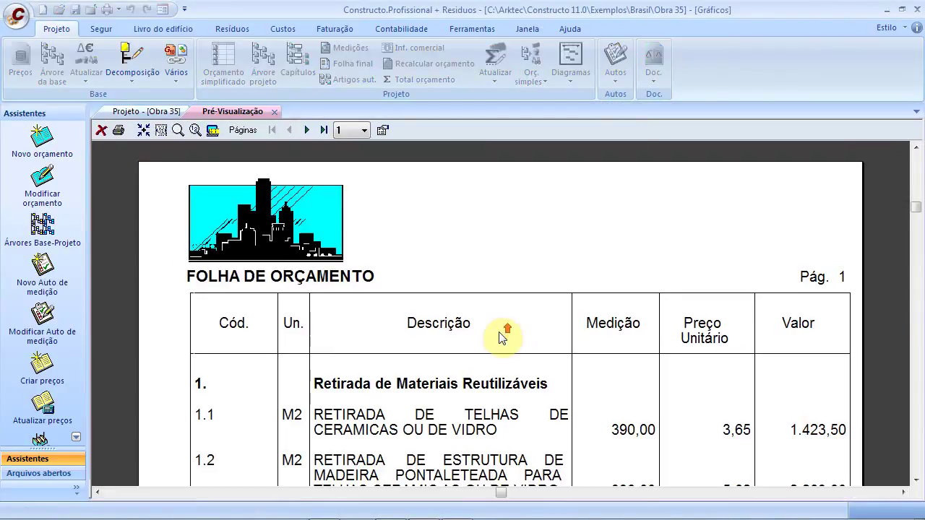
{"action": "scroll", "coordinate": [504, 344], "scroll_direction": "down", "scroll_amount": 5}
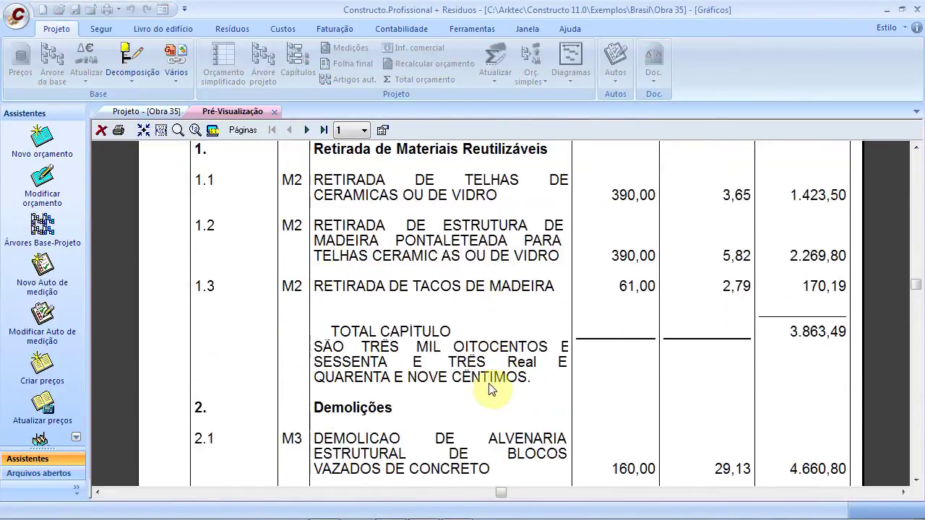
{"action": "left_click", "coordinate": [275, 112]}
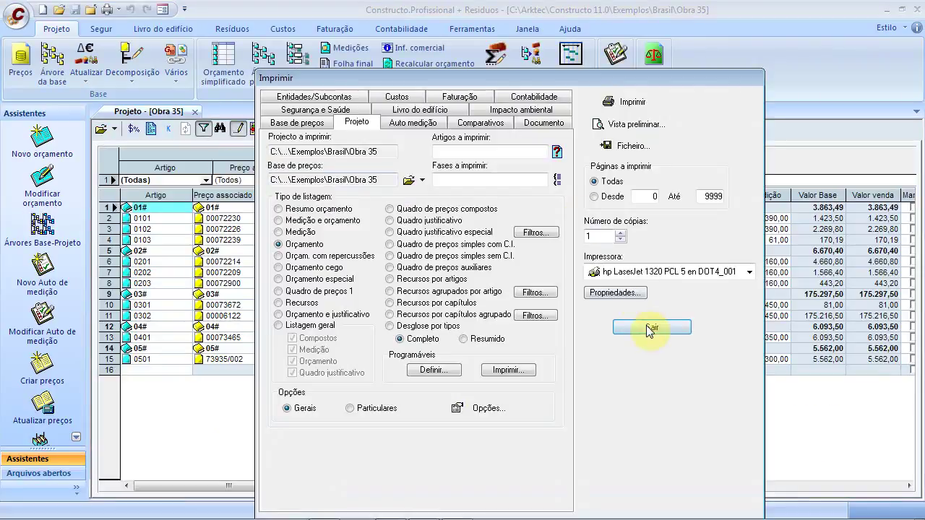
{"action": "left_click", "coordinate": [648, 327]}
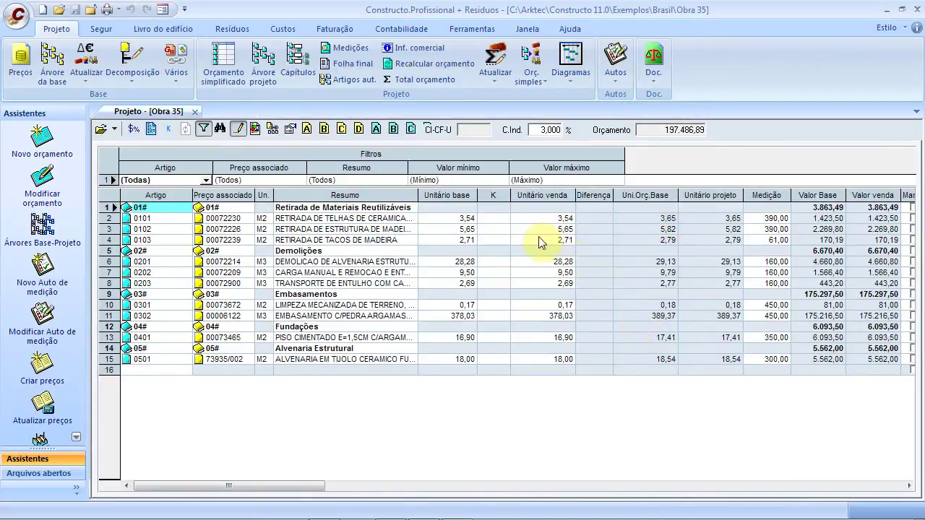
{"action": "key", "text": "alt+Tab"}
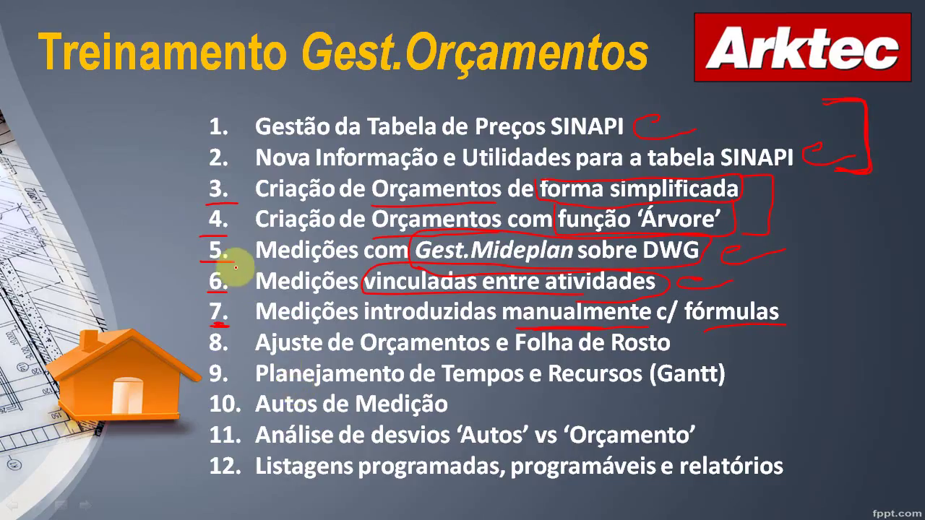
{"action": "mouse_move", "coordinate": [194, 238]}
{"action": "left_mouse_down"}
{"action": "mouse_move", "coordinate": [169, 249]}
{"action": "mouse_move", "coordinate": [169, 318]}
{"action": "mouse_move", "coordinate": [225, 327]}
{"action": "left_mouse_up"}
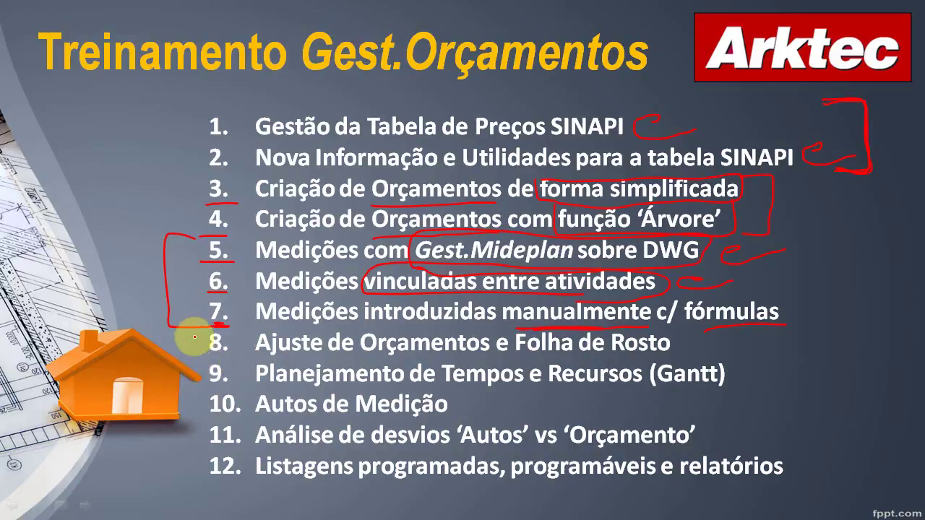
{"action": "mouse_move", "coordinate": [217, 334]}
{"action": "left_mouse_down"}
{"action": "mouse_move", "coordinate": [197, 367]}
{"action": "mouse_move", "coordinate": [231, 365]}
{"action": "mouse_move", "coordinate": [205, 365]}
{"action": "mouse_move", "coordinate": [201, 335]}
{"action": "mouse_move", "coordinate": [228, 333]}
{"action": "left_mouse_up"}
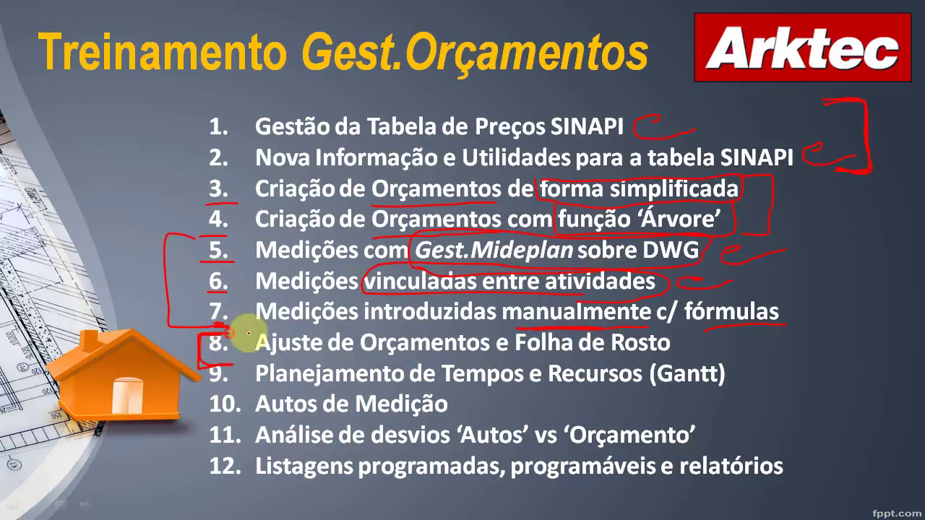
{"action": "mouse_move", "coordinate": [672, 331]}
{"action": "left_mouse_down"}
{"action": "mouse_move", "coordinate": [694, 353]}
{"action": "mouse_move", "coordinate": [675, 356]}
{"action": "mouse_move", "coordinate": [693, 354]}
{"action": "left_mouse_up"}
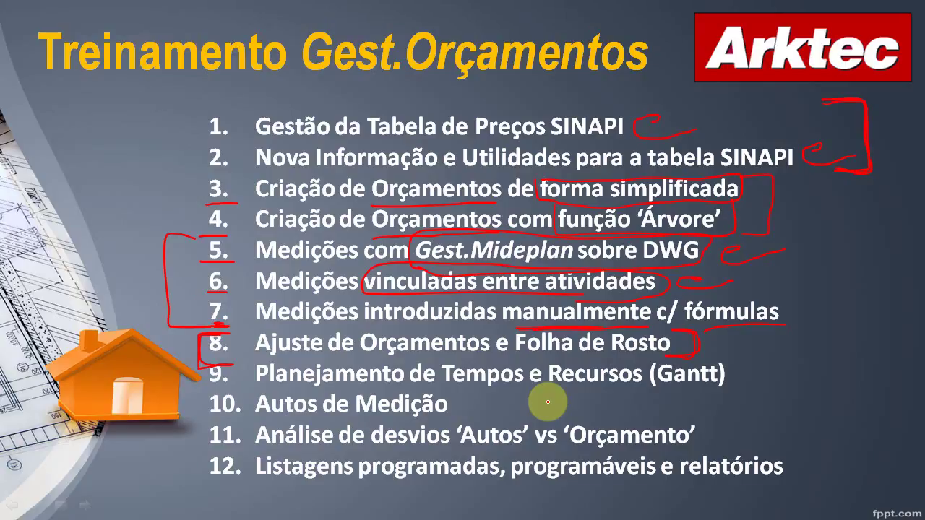
{"action": "key", "text": "alt+Tab"}
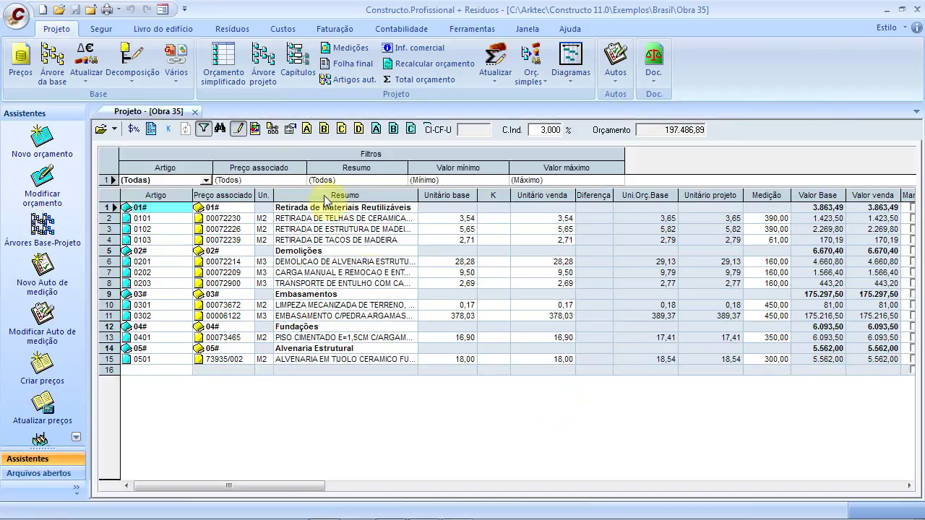
Step: Close the simplified budget and open the project's budget adjustment by simple prices (Ajustamento preços simples)
{"action": "left_click", "coordinate": [194, 112]}
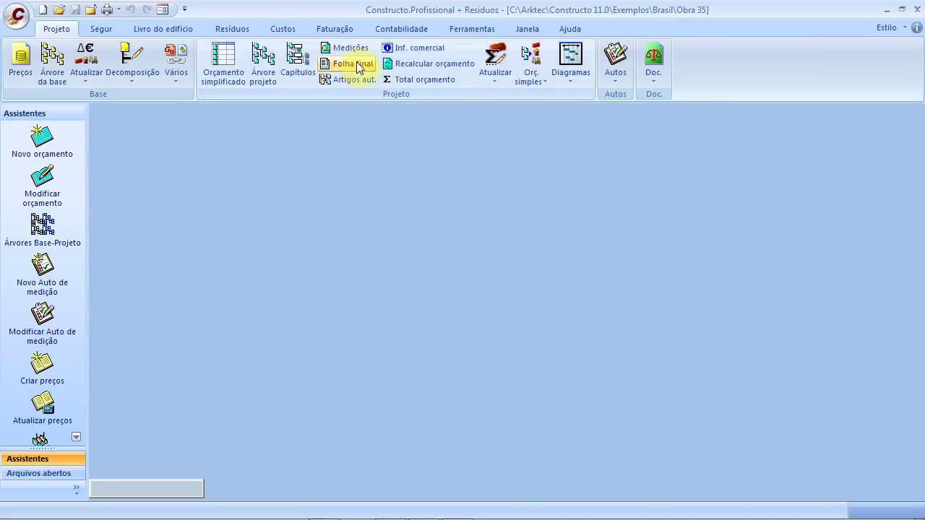
{"action": "left_click", "coordinate": [496, 81]}
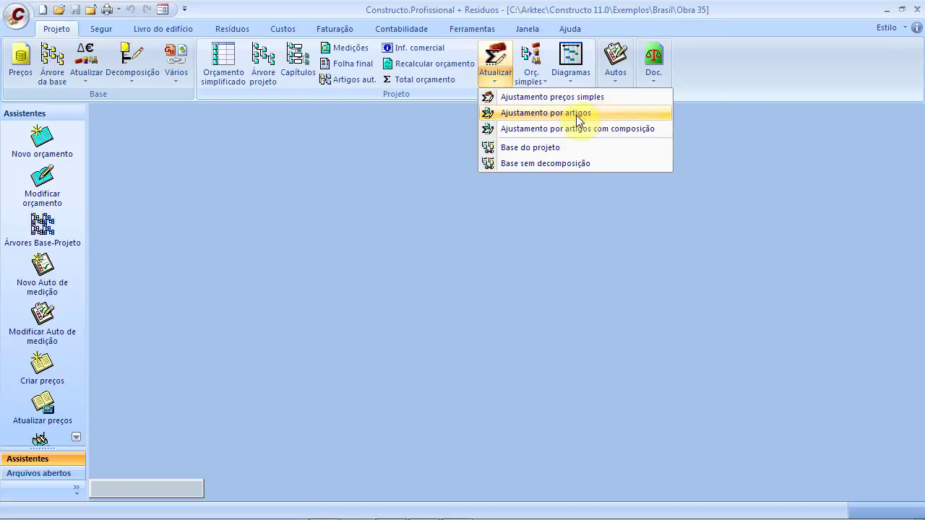
{"action": "left_click", "coordinate": [411, 123]}
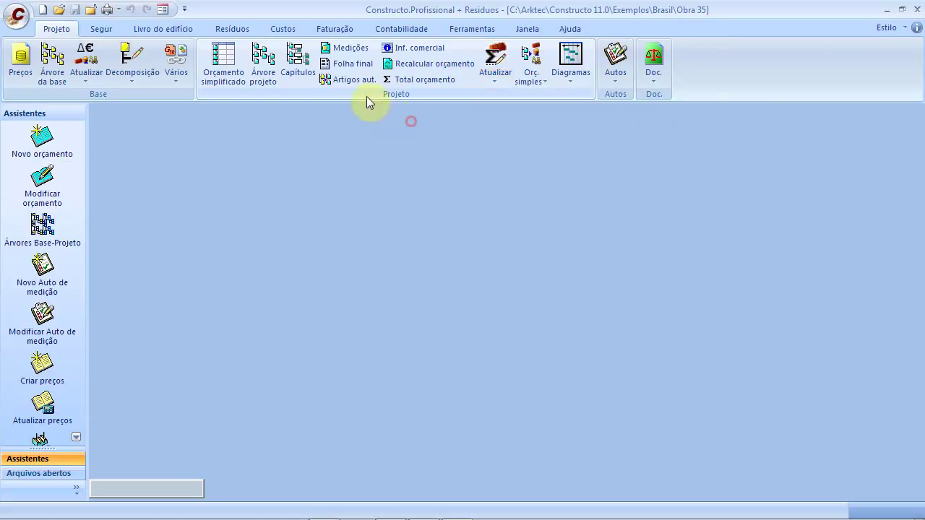
{"action": "left_click", "coordinate": [506, 81]}
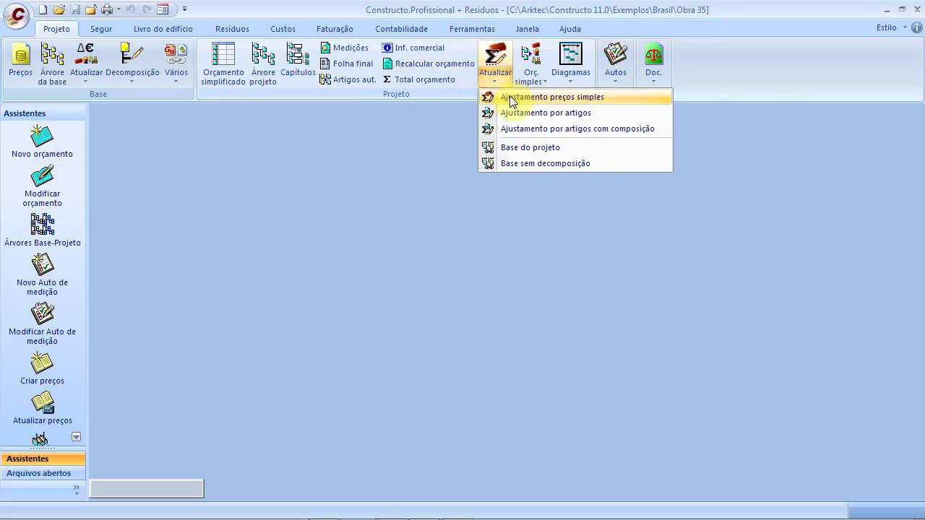
{"action": "left_click", "coordinate": [510, 98]}
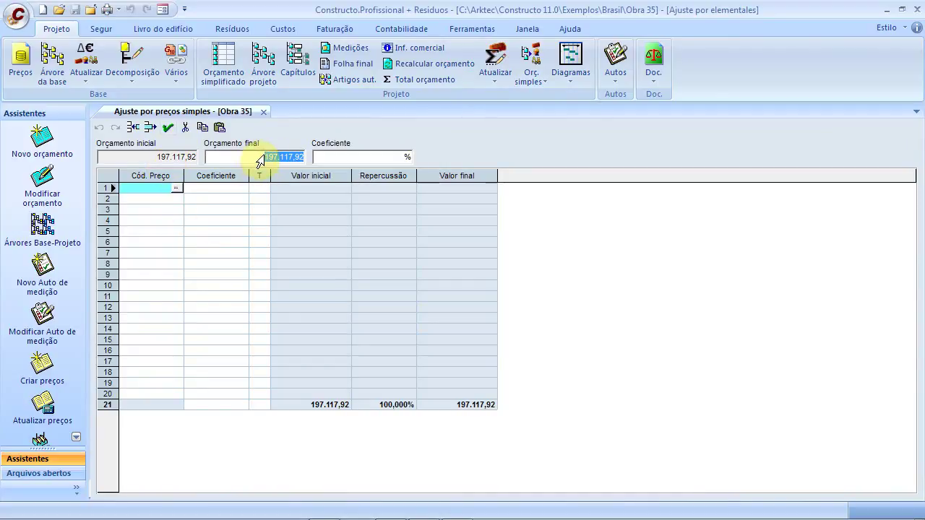
Step: Set the final budget (Orçamento final) to 220000 in the simple-price adjustment
{"action": "type", "text": "220000"}
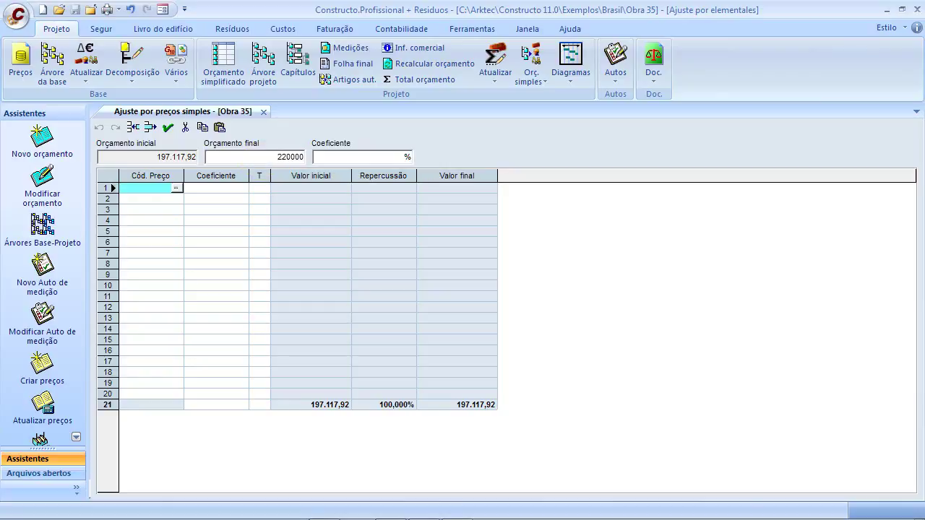
{"action": "left_click", "coordinate": [337, 155]}
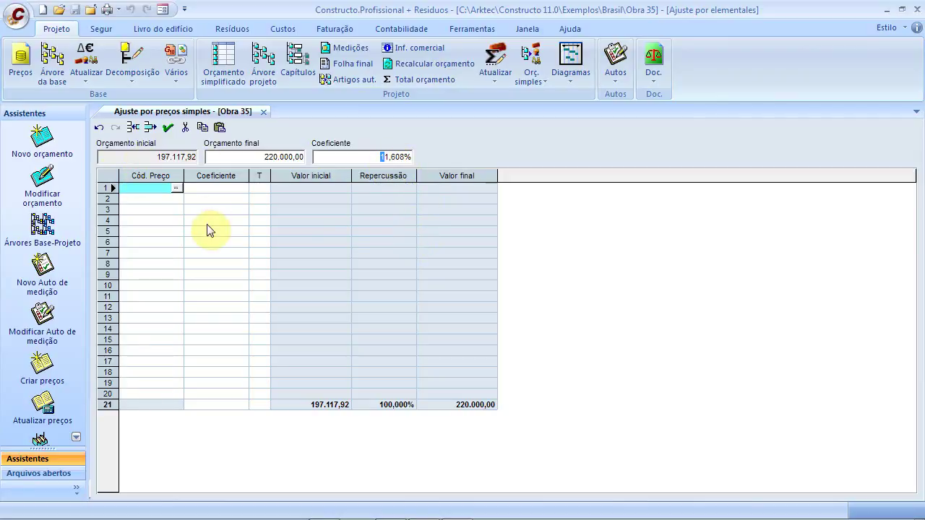
Step: Look through the project's price search list for the first adjustment row and leave it without choosing a price
{"action": "left_click", "coordinate": [145, 189]}
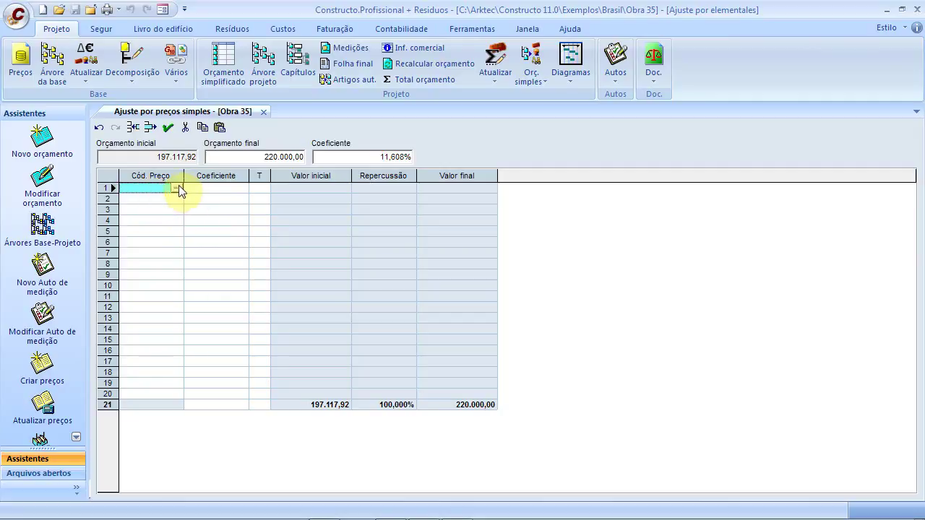
{"action": "left_click", "coordinate": [178, 188]}
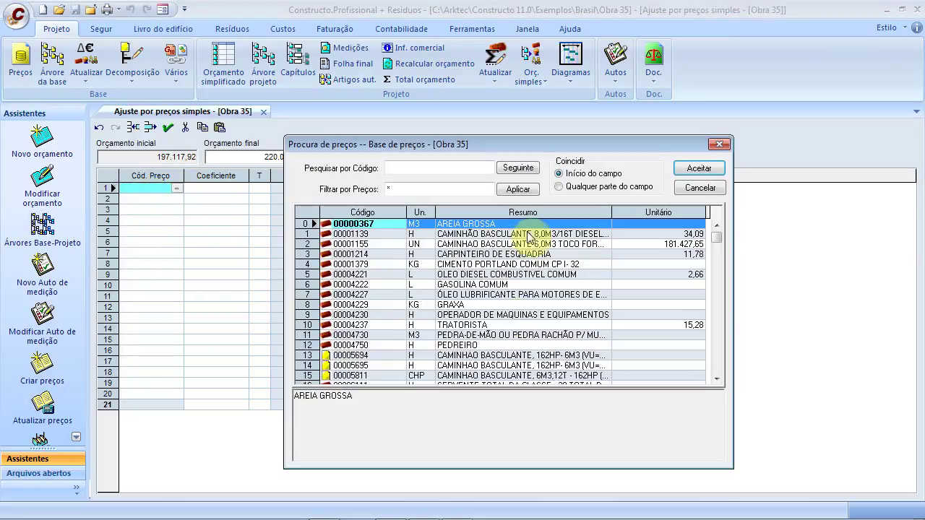
{"action": "mouse_move", "coordinate": [716, 238]}
{"action": "left_mouse_down"}
{"action": "mouse_move", "coordinate": [723, 384]}
{"action": "mouse_move", "coordinate": [716, 225]}
{"action": "left_mouse_up"}
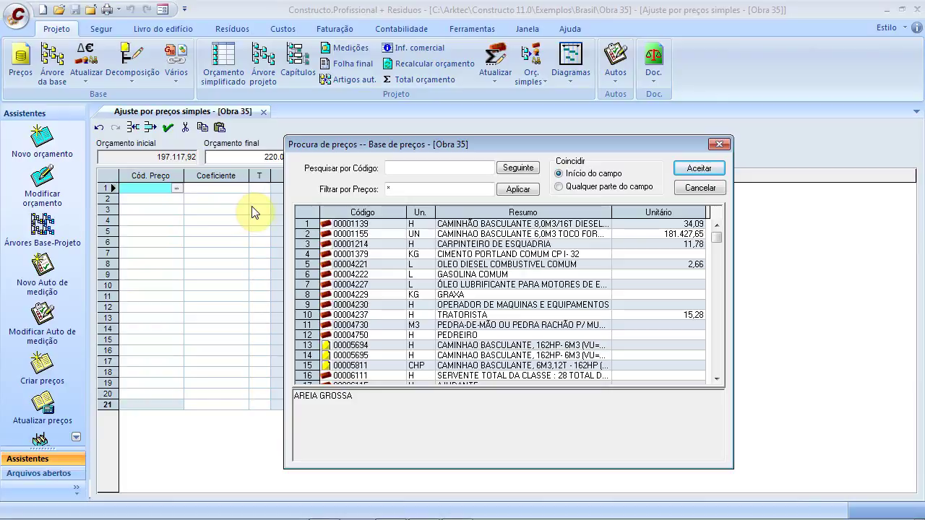
{"action": "left_click", "coordinate": [695, 187]}
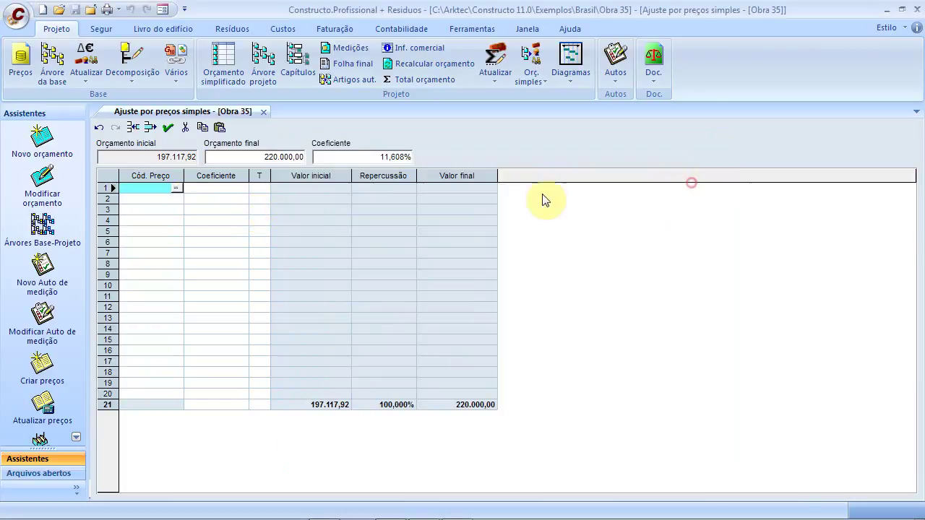
Step: Fill the first adjustment row with price code MOO*, coefficient 50 and type Rendimento (R)
{"action": "left_click", "coordinate": [161, 190]}
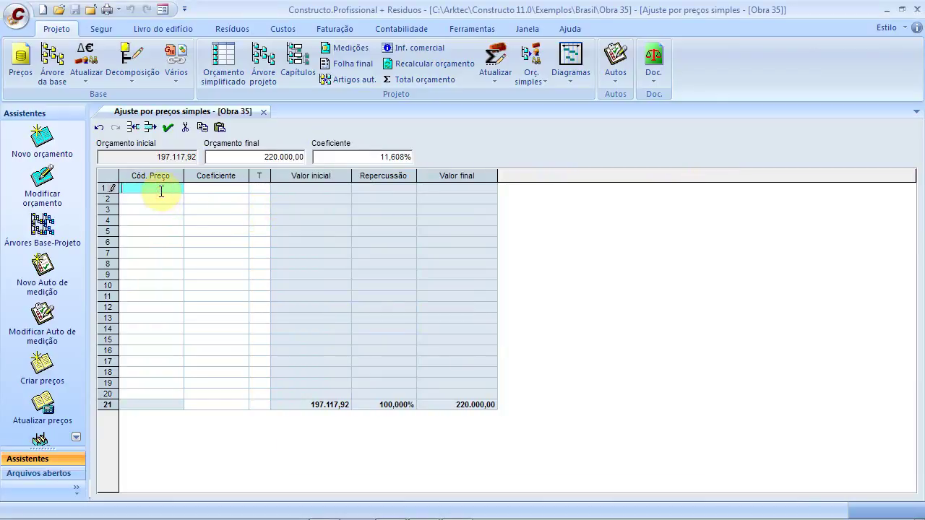
{"action": "type", "text": "MOO*"}
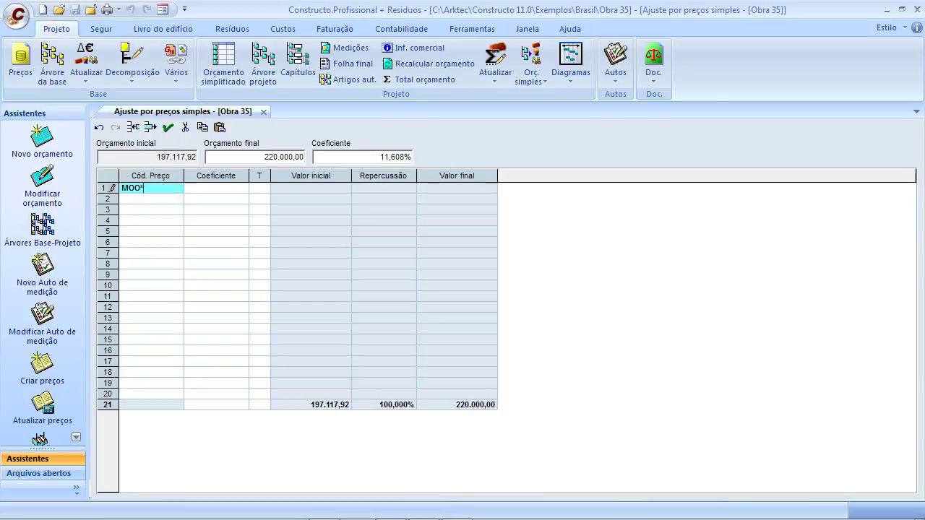
{"action": "key", "text": "Return"}
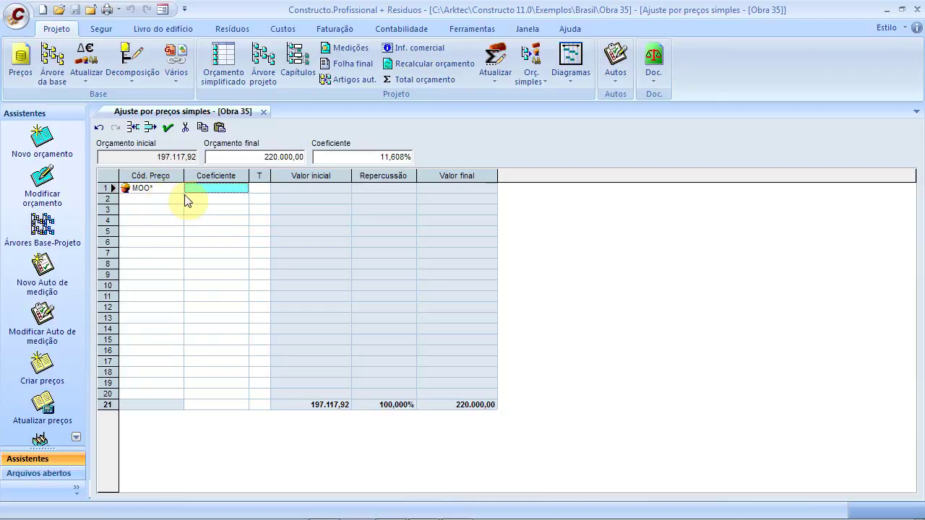
{"action": "left_click", "coordinate": [205, 192]}
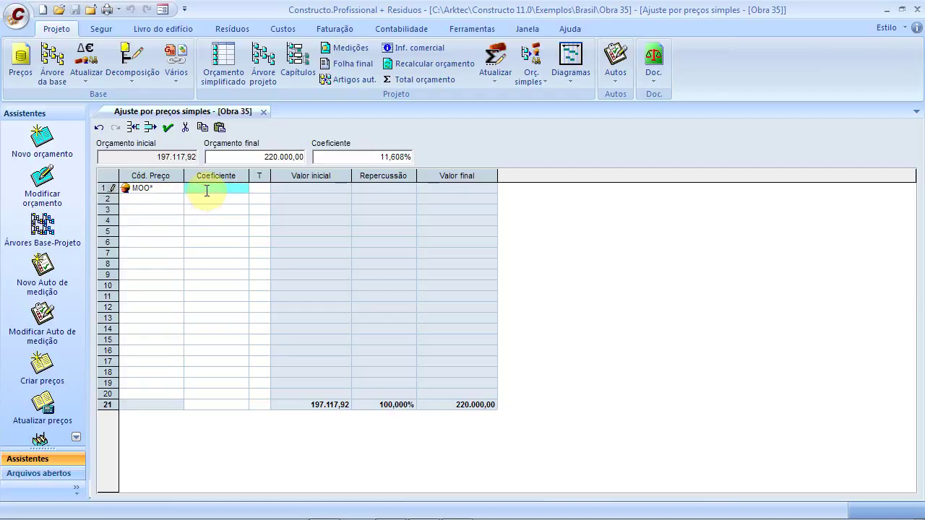
{"action": "type", "text": "6"}
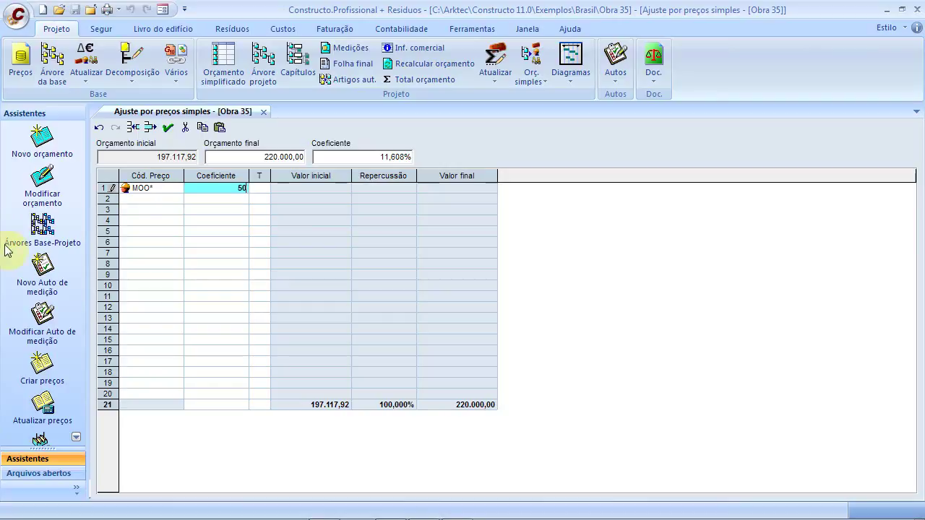
{"action": "left_click", "coordinate": [259, 188]}
{"action": "left_click", "coordinate": [264, 188]}
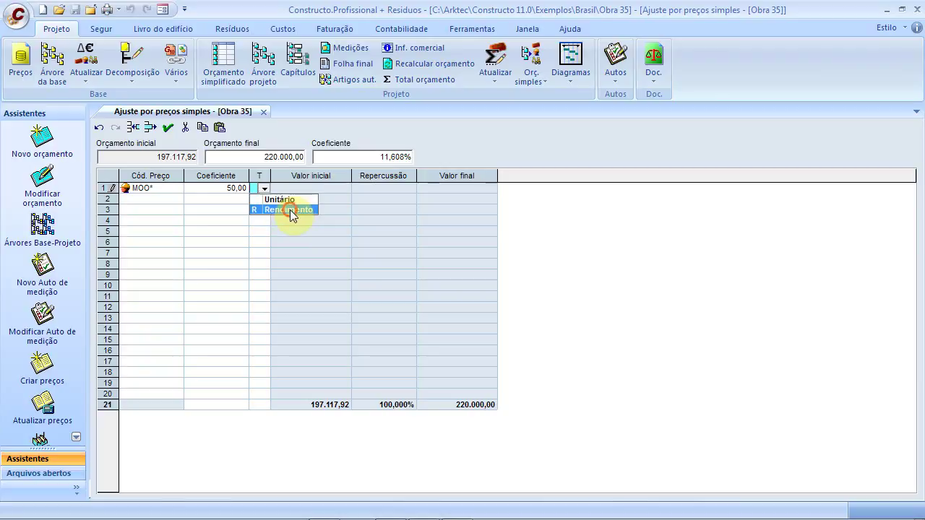
{"action": "left_click", "coordinate": [290, 210]}
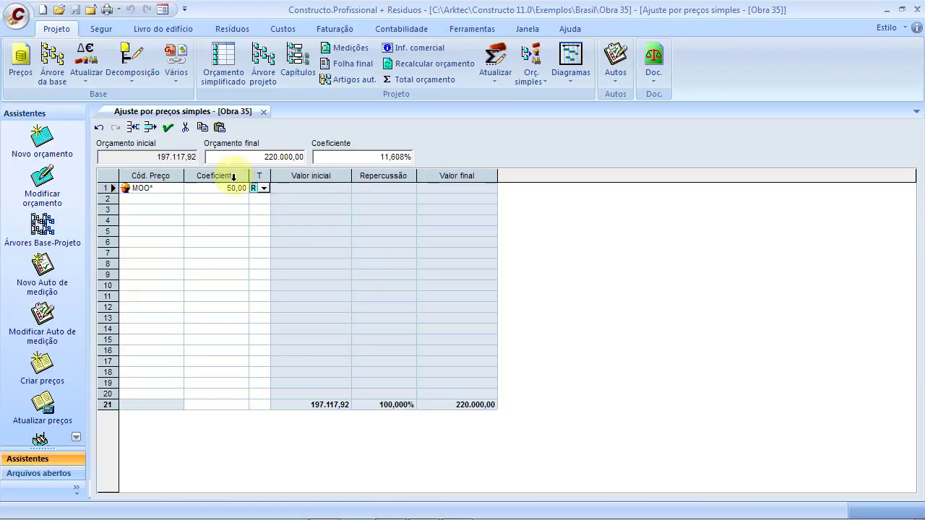
Step: Fill the second adjustment row with price code MMM*, coefficient 50 and type Rendimento (R)
{"action": "left_click", "coordinate": [217, 199]}
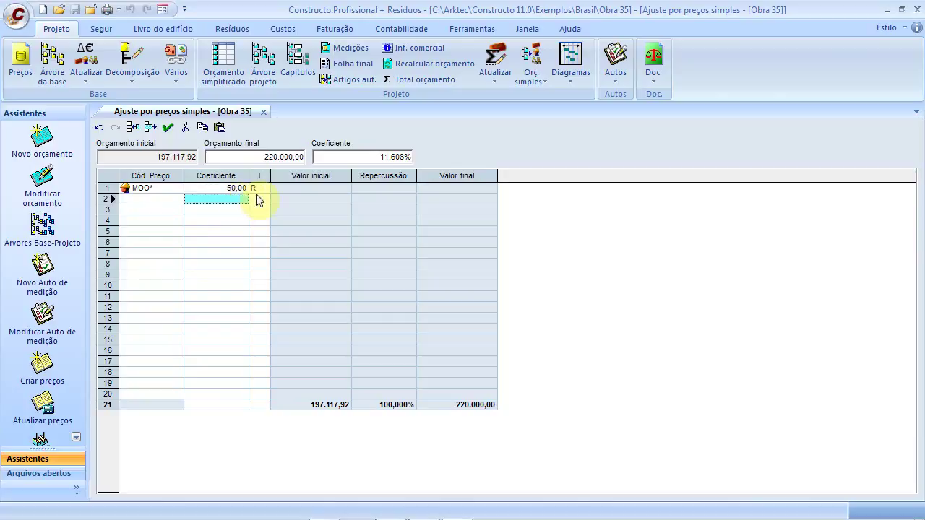
{"action": "left_click", "coordinate": [157, 201]}
{"action": "type", "text": "MMM*"}
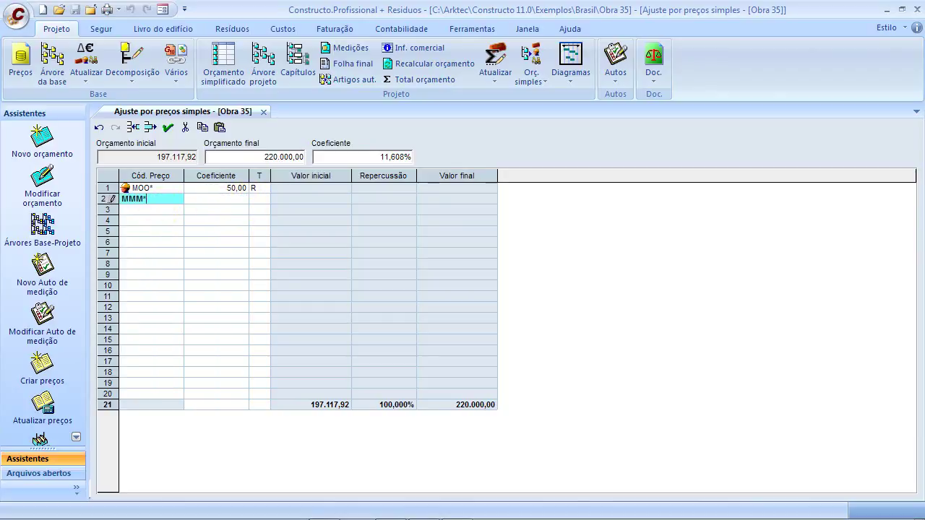
{"action": "left_click", "coordinate": [210, 199]}
{"action": "type", "text": "50"}
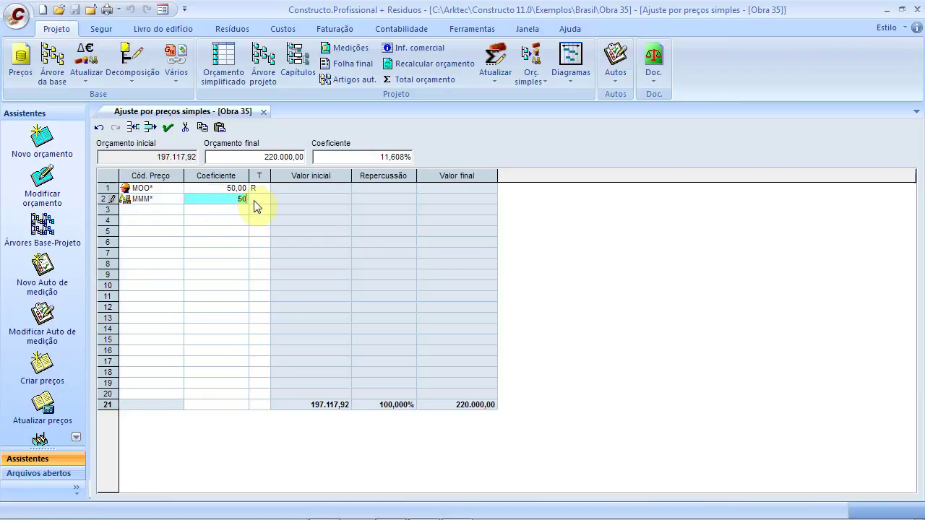
{"action": "left_click", "coordinate": [258, 198]}
{"action": "left_click", "coordinate": [265, 199]}
{"action": "left_click", "coordinate": [272, 221]}
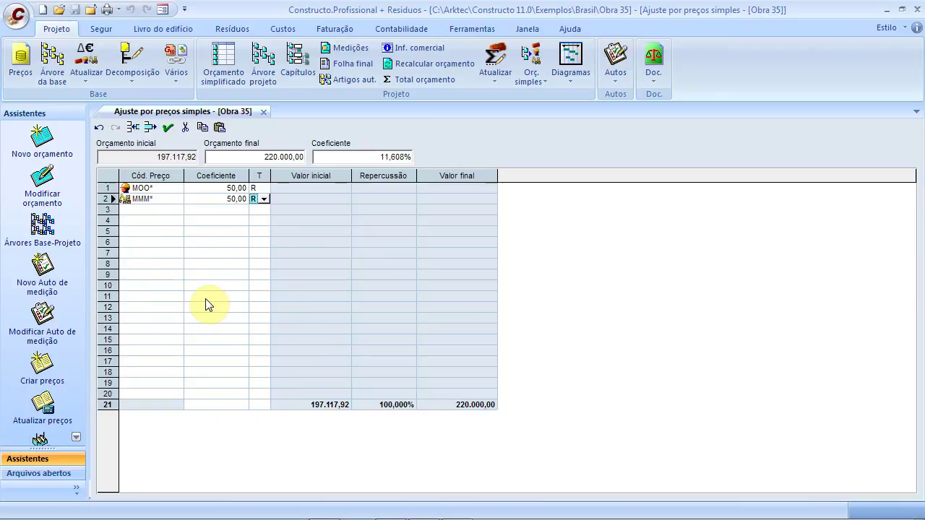
Step: View the price search for the third adjustment row and cancel it without choosing a price
{"action": "left_click", "coordinate": [144, 210]}
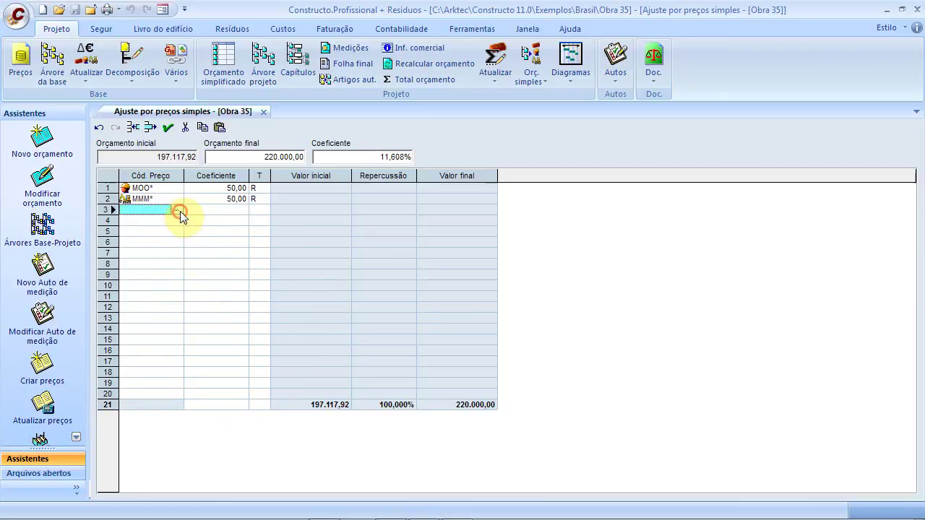
{"action": "left_click", "coordinate": [180, 210]}
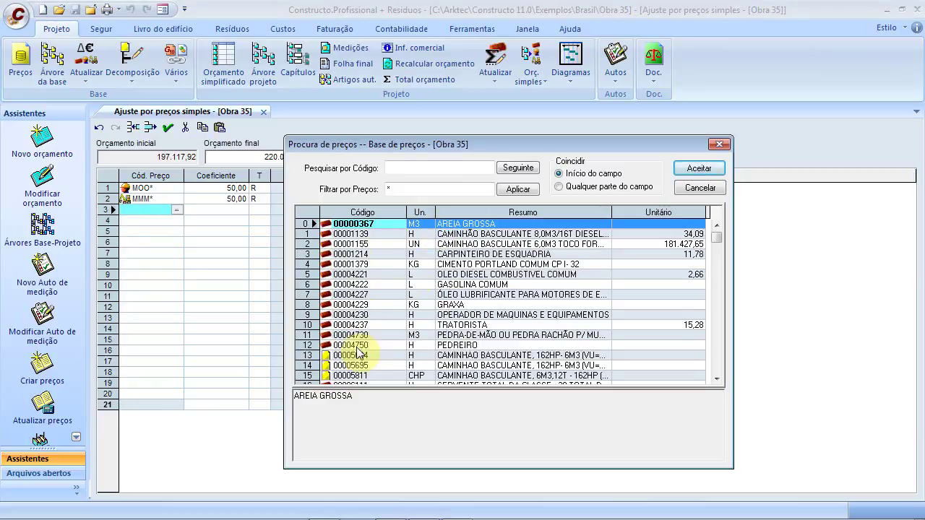
{"action": "left_click", "coordinate": [698, 189]}
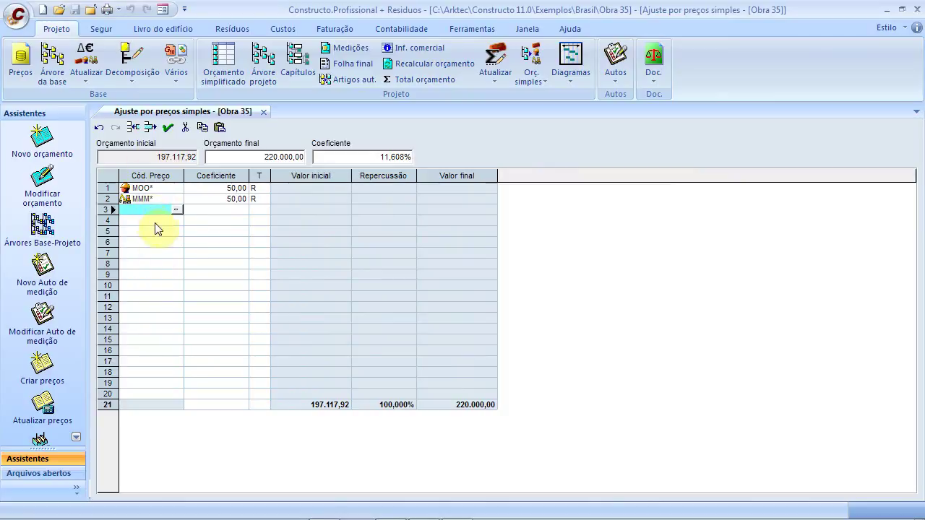
Step: Apply the simple-price adjustment to the budget and close the adjustment window
{"action": "left_click", "coordinate": [167, 128]}
{"action": "left_click", "coordinate": [167, 128]}
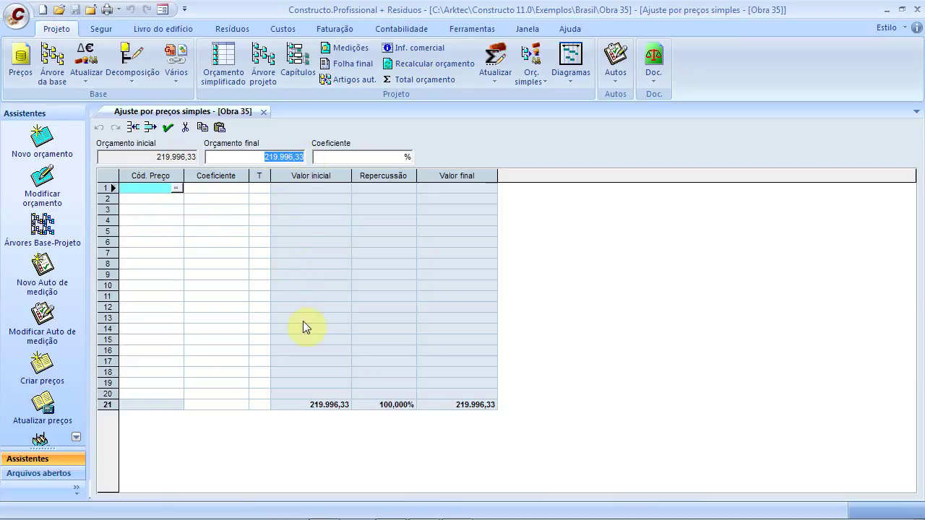
{"action": "left_click", "coordinate": [264, 112]}
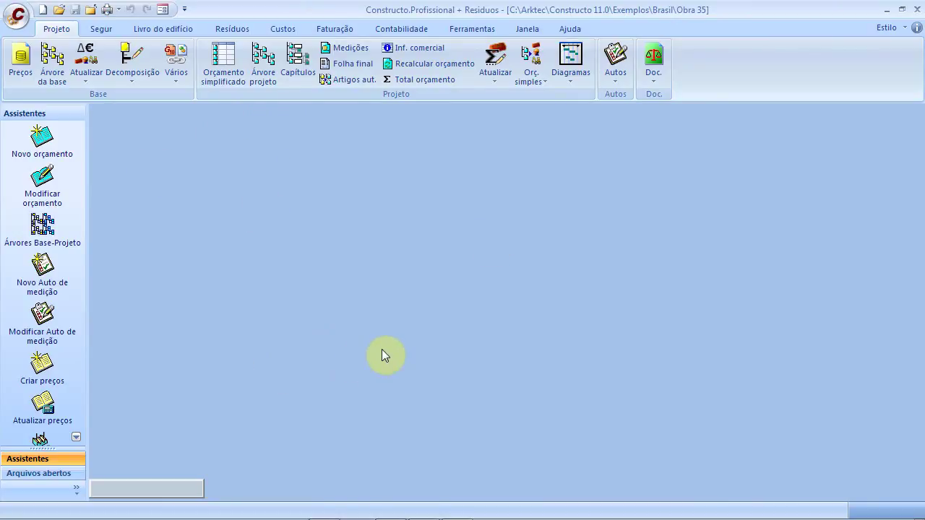
Step: Examine the name proposed for the budget copy in the adjustment by articles (Ajustamento por artigos) and cancel
{"action": "left_click", "coordinate": [494, 80]}
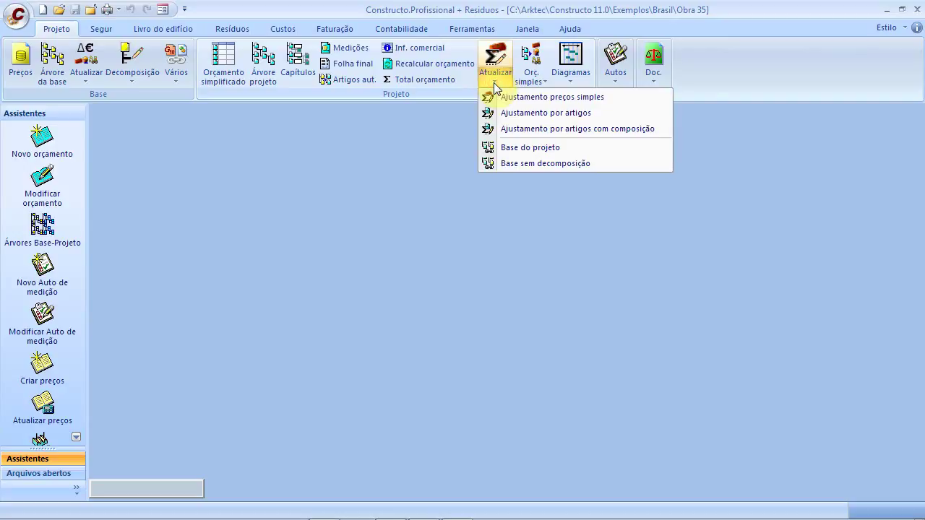
{"action": "left_click", "coordinate": [528, 114]}
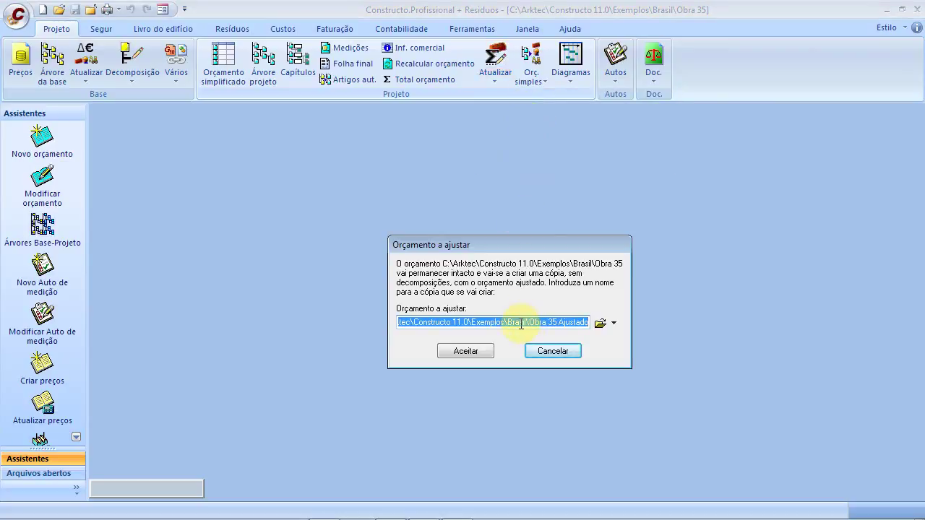
{"action": "left_click_drag", "start_coordinate": [535, 322], "coordinate": [599, 323]}
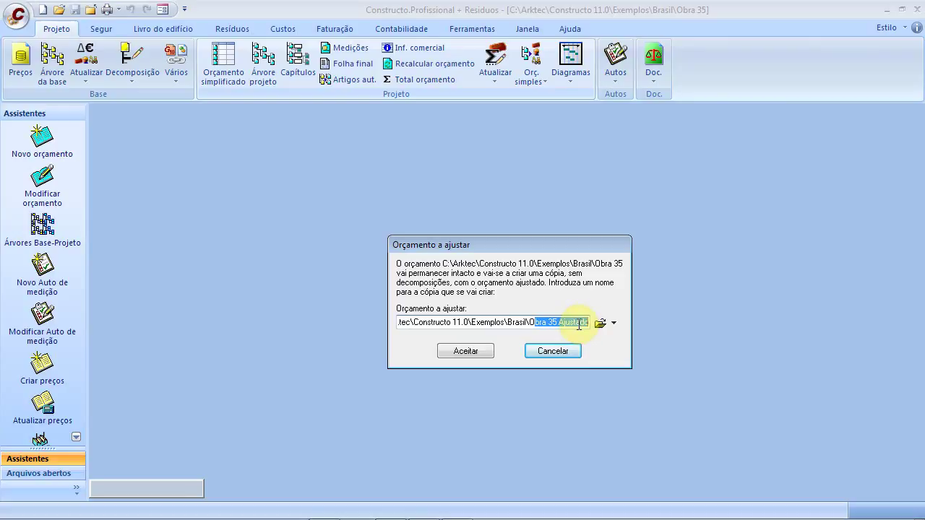
{"action": "left_click", "coordinate": [562, 351]}
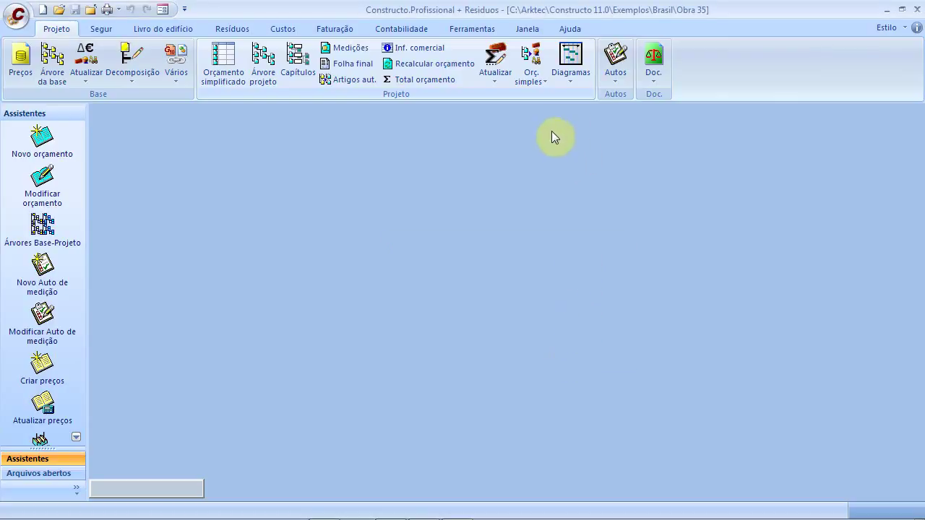
Step: Open the simplified budget and set the K coefficient to 1,2 for article 0101 and 1,1 for article 0102
{"action": "left_click", "coordinate": [225, 78]}
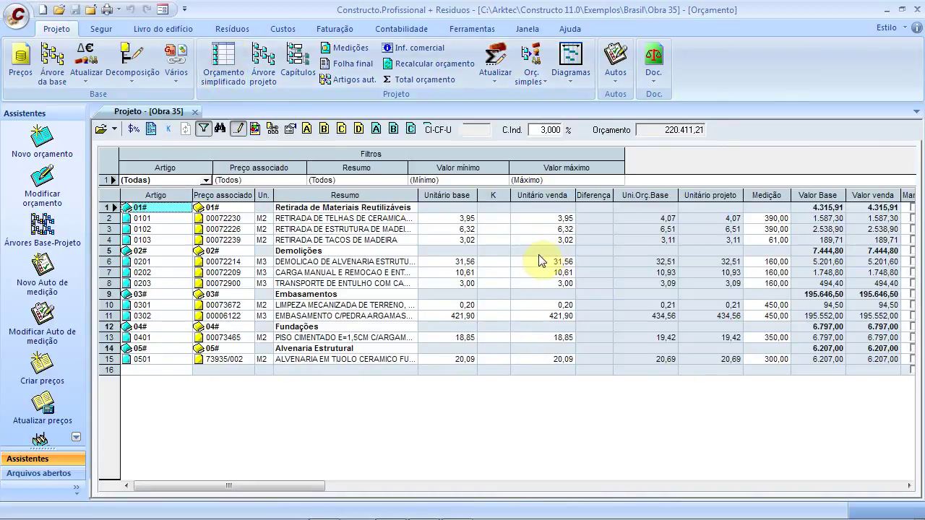
{"action": "left_click", "coordinate": [496, 218]}
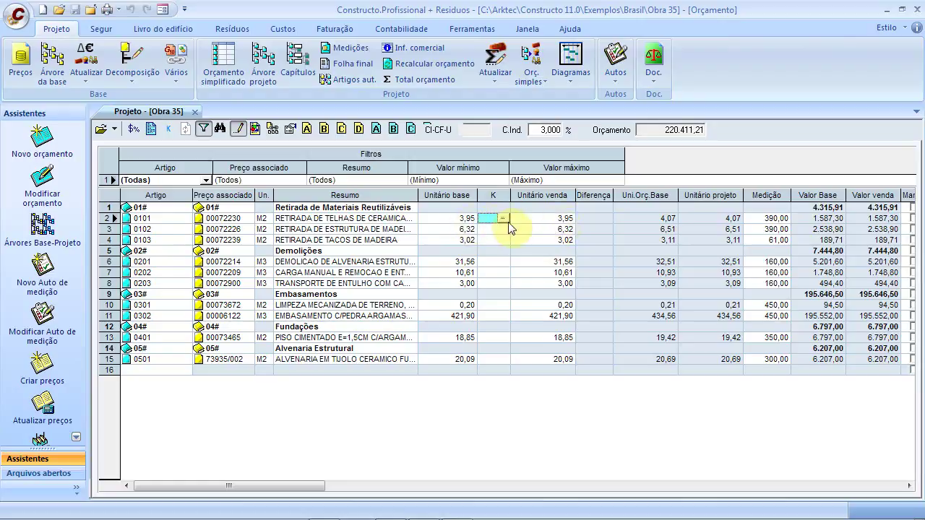
{"action": "type", "text": "1,2"}
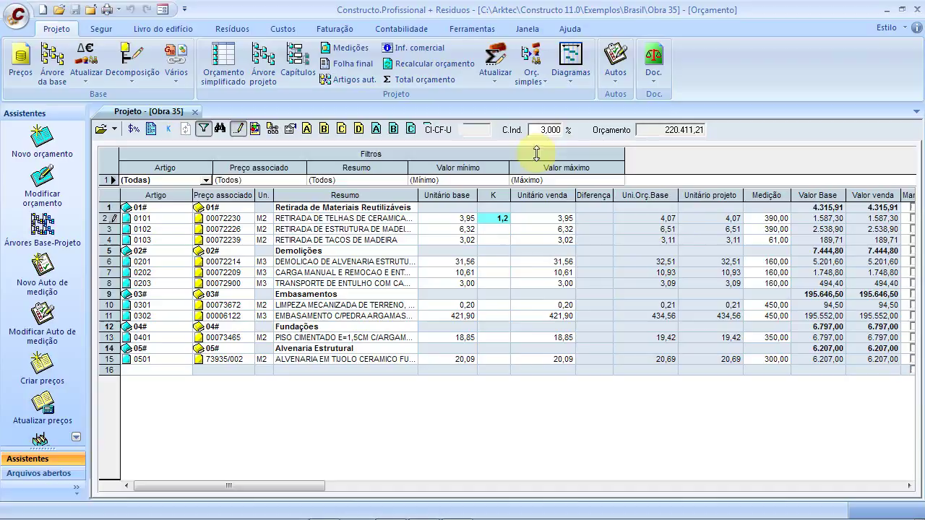
{"action": "left_click", "coordinate": [491, 229]}
{"action": "type", "text": "1,1"}
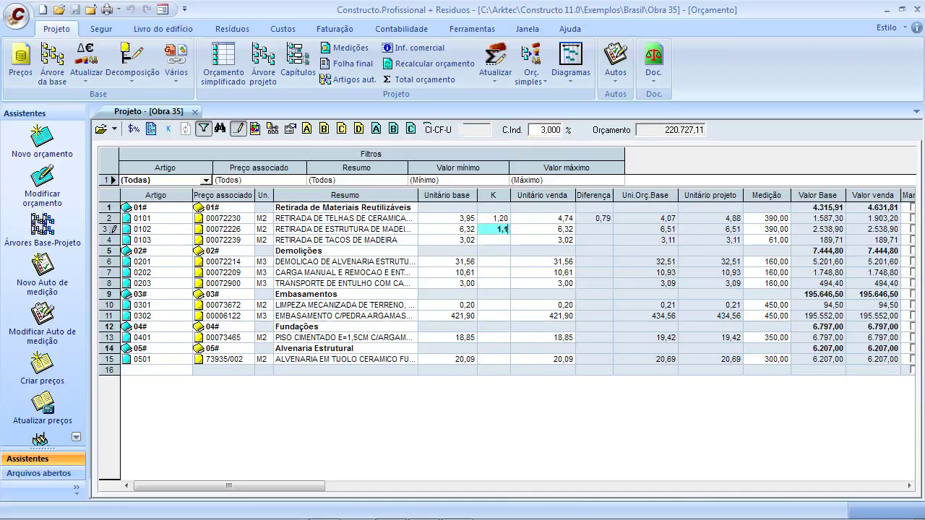
Step: Examine the K calculation (Cálculo do K) fields for article 0103 and cancel without changing them
{"action": "double_click", "coordinate": [501, 240]}
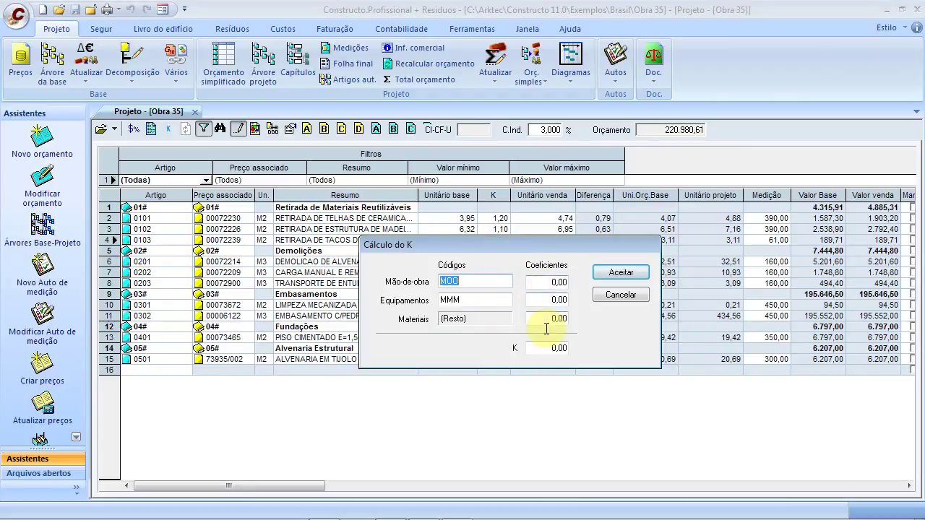
{"action": "left_click", "coordinate": [620, 297]}
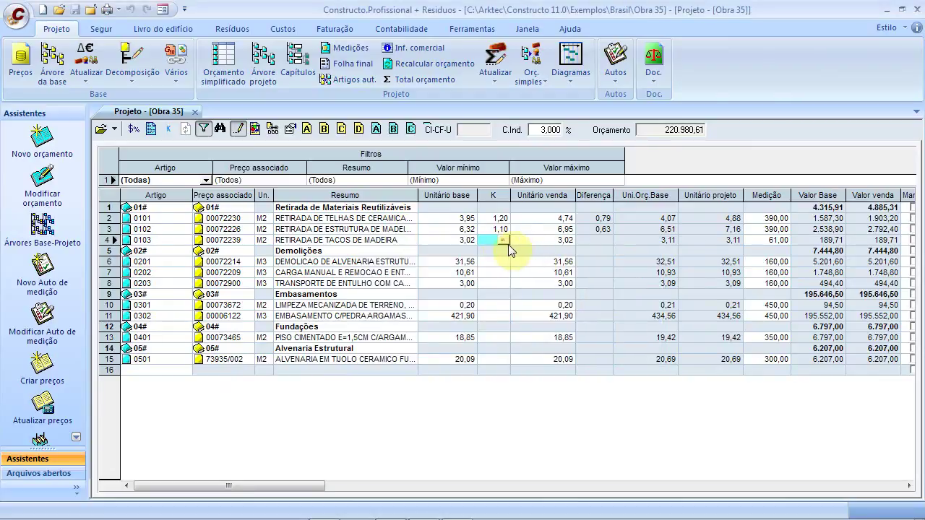
{"action": "left_click", "coordinate": [504, 242]}
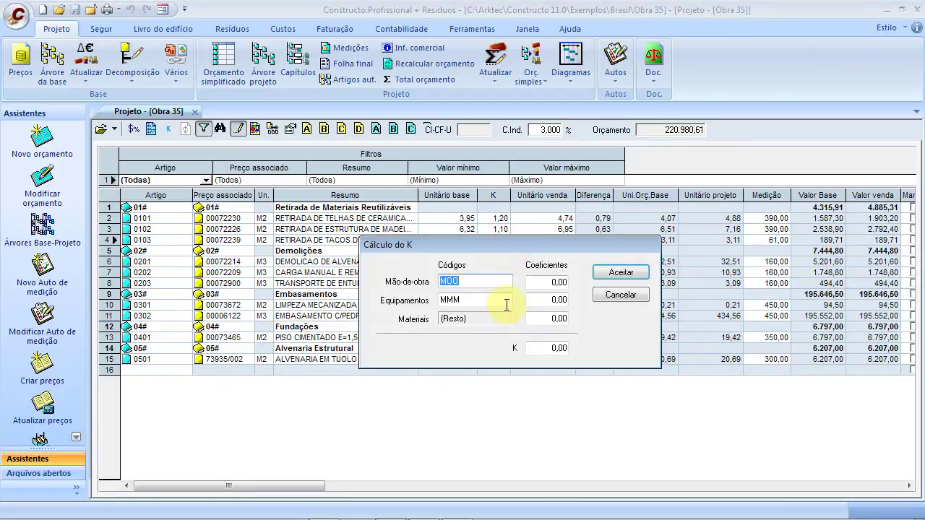
{"action": "left_click", "coordinate": [623, 297]}
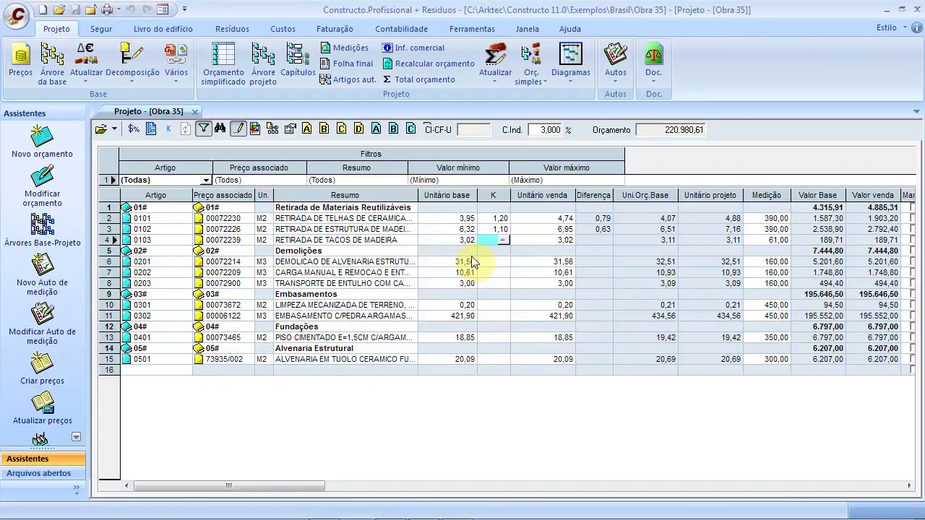
Step: Set the K coefficient to 1,05 for article 0103 and 1,20 for article 0201
{"action": "left_click", "coordinate": [486, 242]}
{"action": "type", "text": "1,05"}
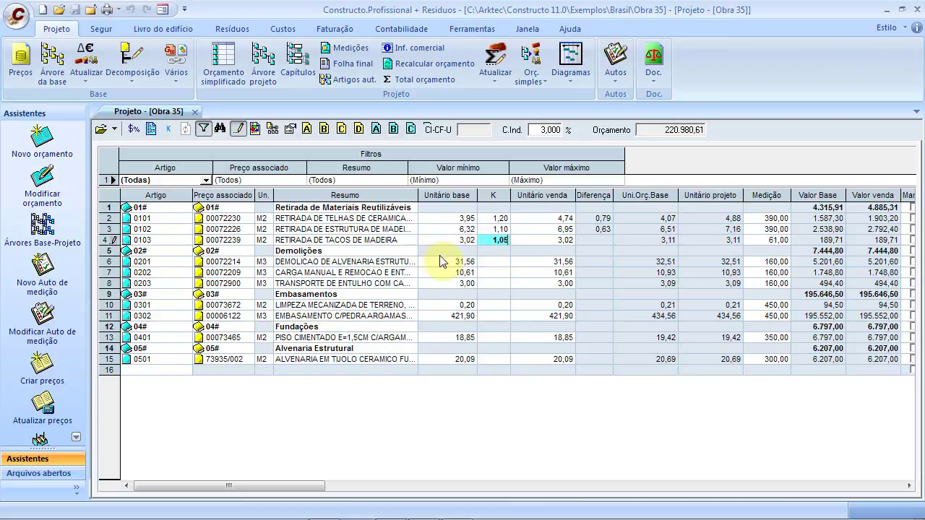
{"action": "left_click", "coordinate": [487, 264]}
{"action": "type", "text": "1,20"}
{"action": "left_click", "coordinate": [489, 273]}
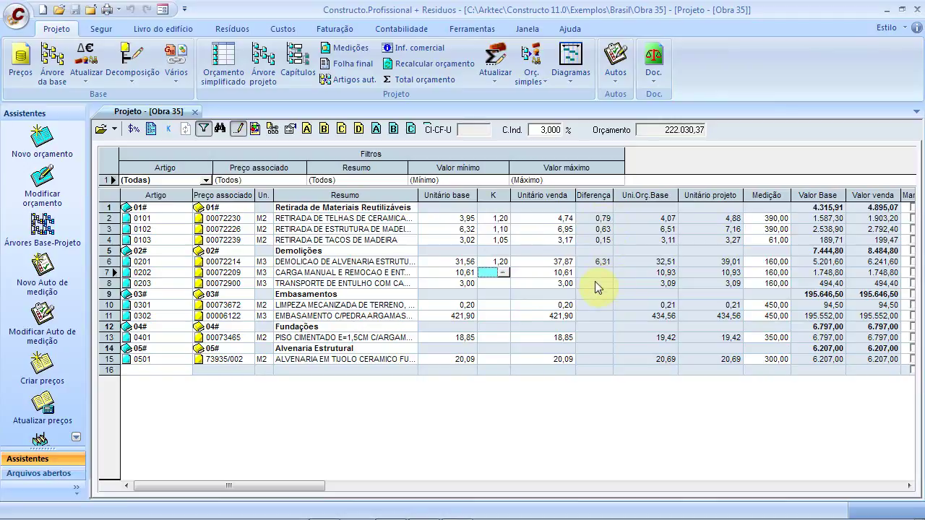
{"action": "left_click", "coordinate": [533, 130]}
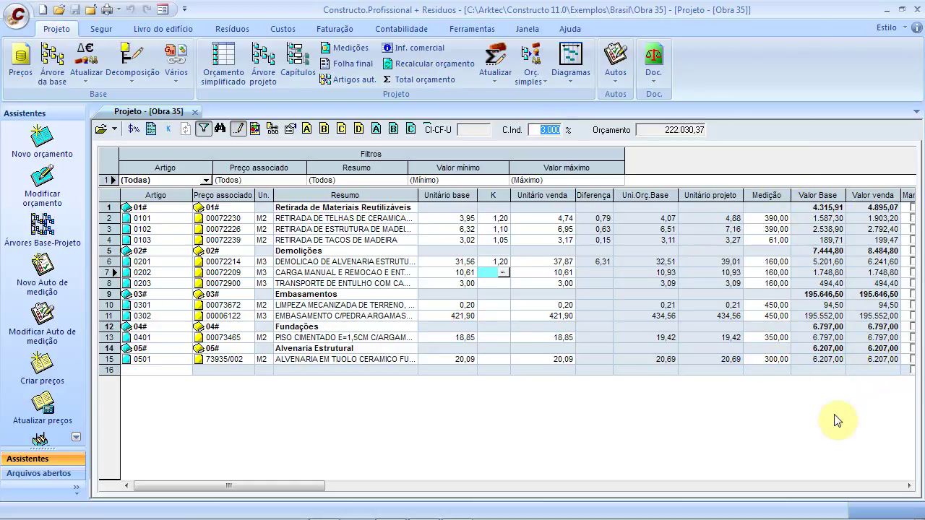
Step: Make the Diferença valor and Percentagem columns visible in the simplified budget table and close the budget
{"action": "left_click", "coordinate": [296, 484]}
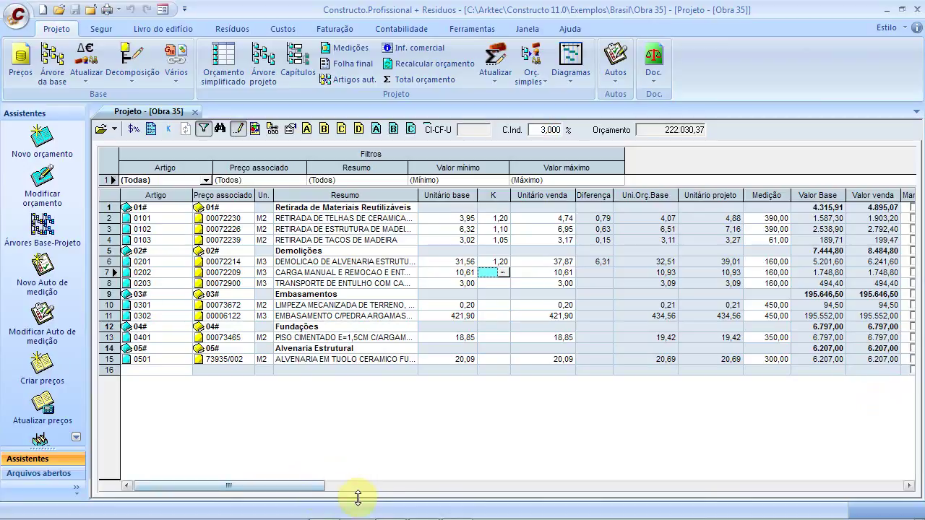
{"action": "left_click_drag", "start_coordinate": [316, 492], "coordinate": [600, 496]}
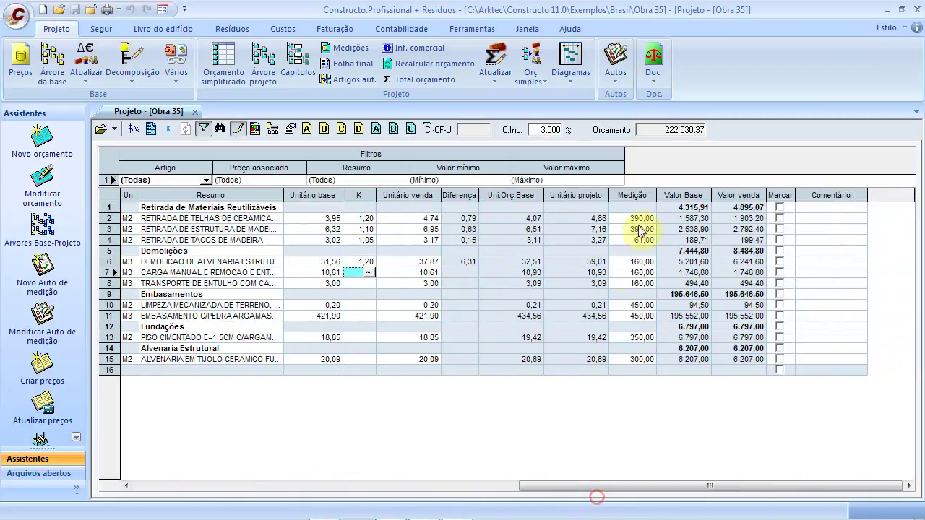
{"action": "right_click", "coordinate": [668, 193]}
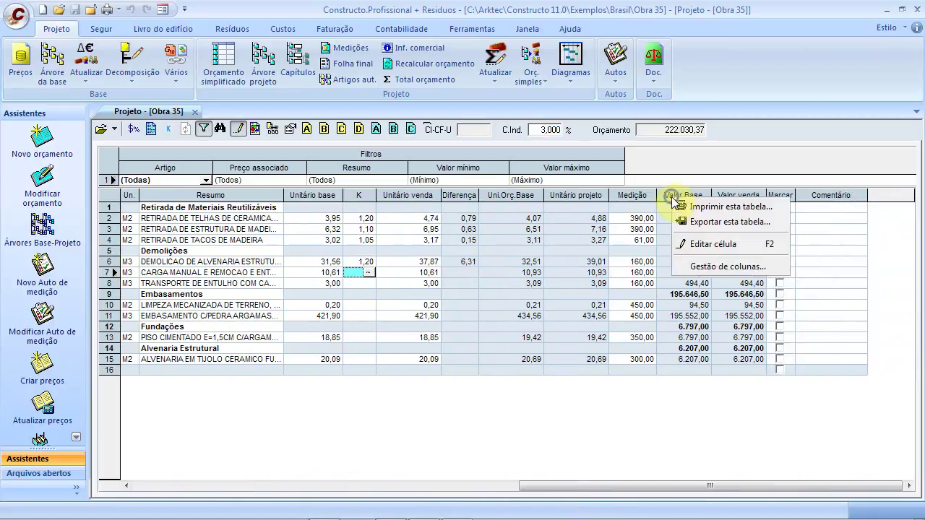
{"action": "left_click", "coordinate": [729, 271]}
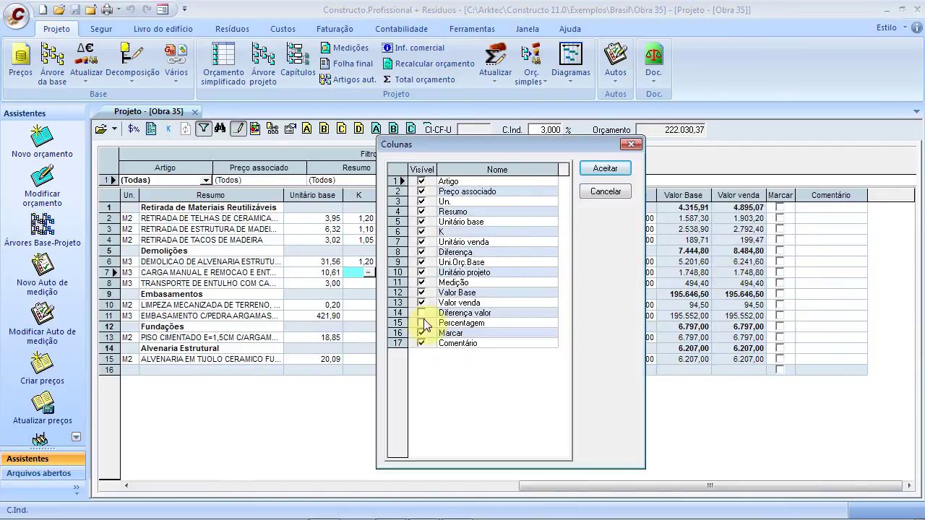
{"action": "left_click", "coordinate": [421, 313]}
{"action": "left_click", "coordinate": [422, 323]}
{"action": "left_click", "coordinate": [605, 167]}
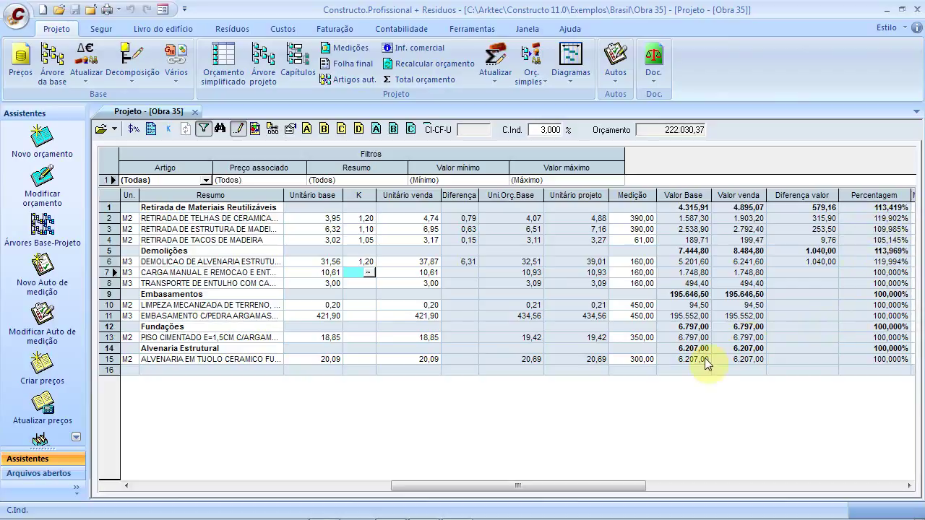
{"action": "left_click_drag", "start_coordinate": [639, 487], "coordinate": [326, 484]}
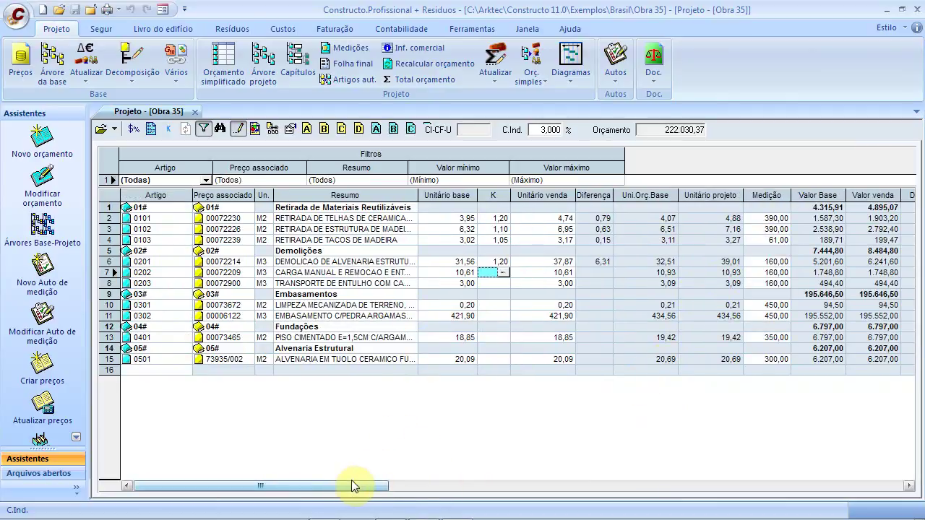
{"action": "left_click", "coordinate": [195, 112]}
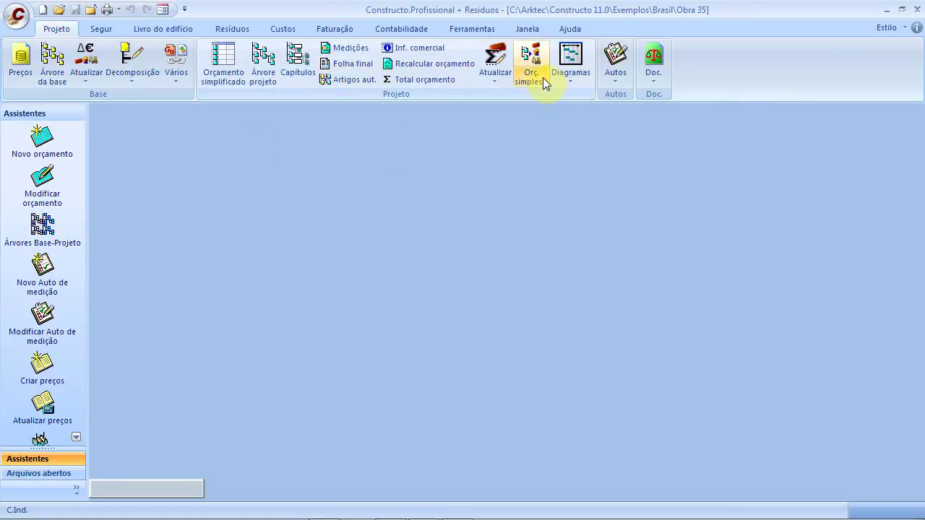
Step: Open the final sheet (Folha final), enter the header "Obra 35" with the site's street and the final text "Abaixo assinam e aceitam ...."
{"action": "left_click", "coordinate": [337, 66]}
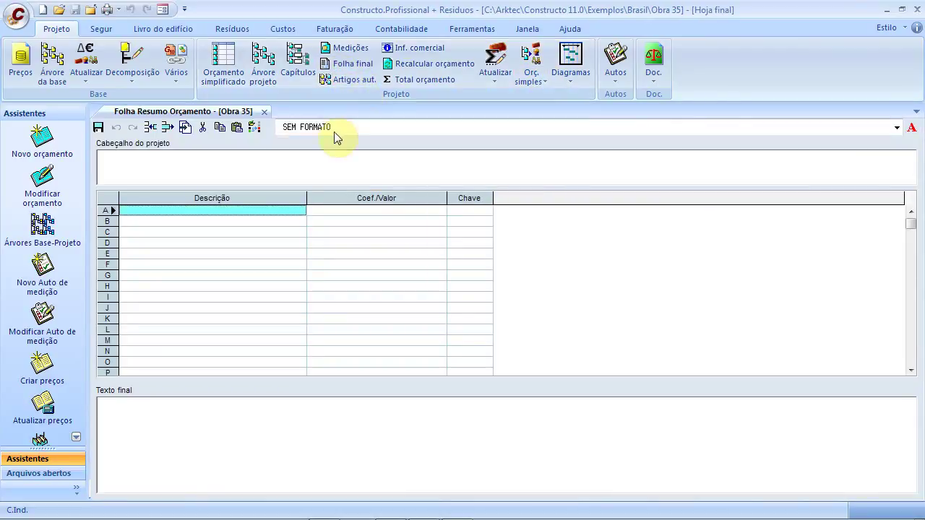
{"action": "left_click", "coordinate": [307, 160]}
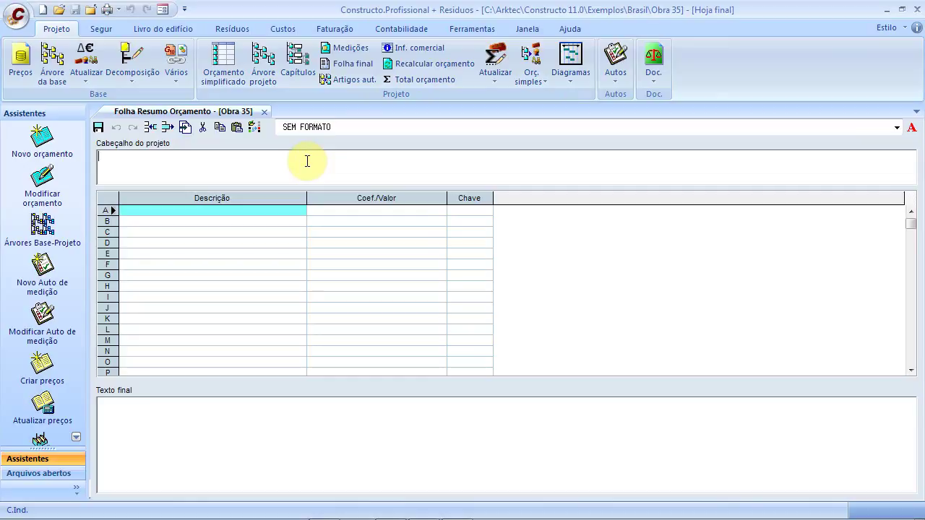
{"action": "type", "text": "Obra 35"}
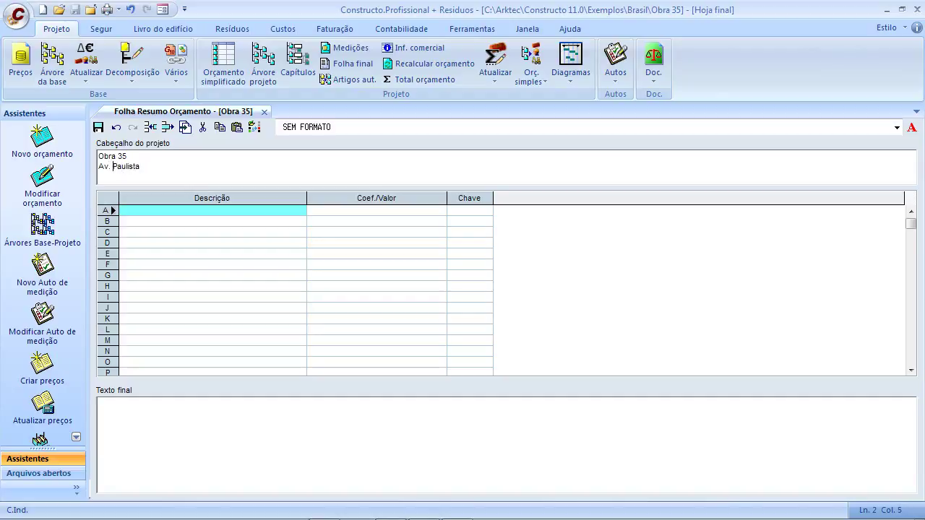
{"action": "left_click", "coordinate": [240, 433]}
{"action": "type", "text": "Abaixo assinam e aceitam ...."}
Step: Enter BDI as the description of summary line A with a coefficient of 3%
{"action": "left_click", "coordinate": [263, 215]}
{"action": "type", "text": "BDI"}
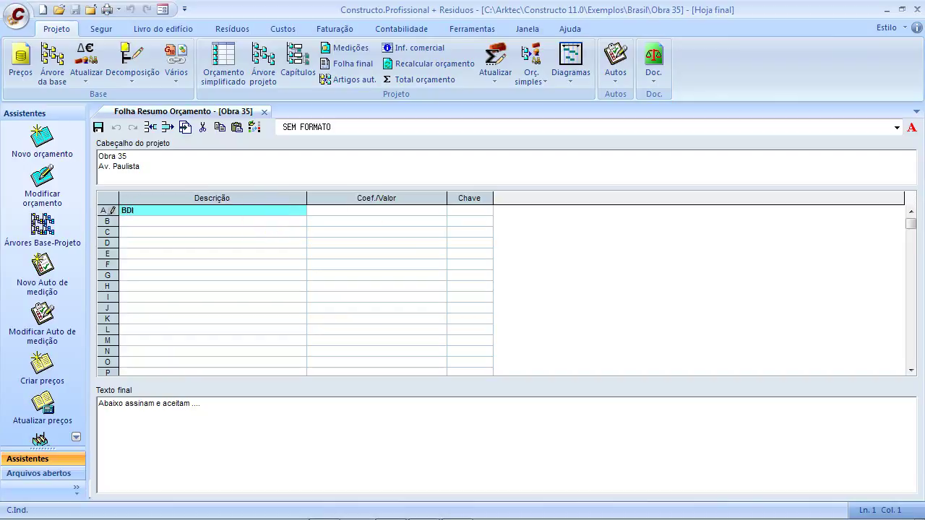
{"action": "left_click", "coordinate": [389, 212]}
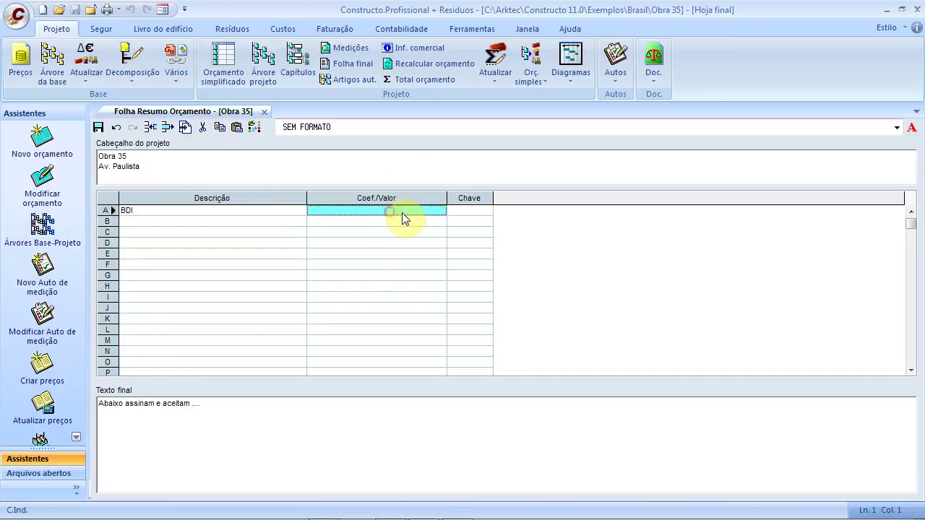
{"action": "type", "text": "3"}
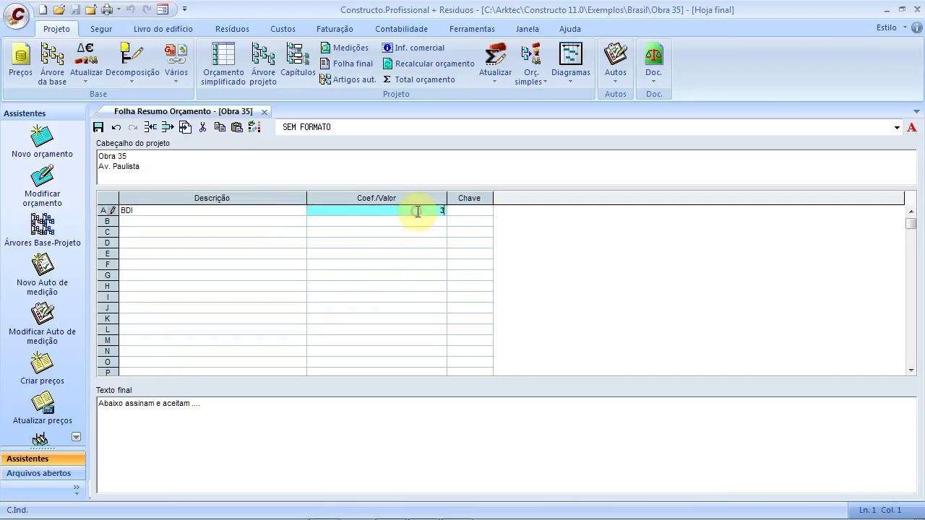
Step: Try the key + (Percentagem sobre o acumulado) on the BDI line and clear it
{"action": "left_click", "coordinate": [474, 214]}
{"action": "left_click", "coordinate": [487, 210]}
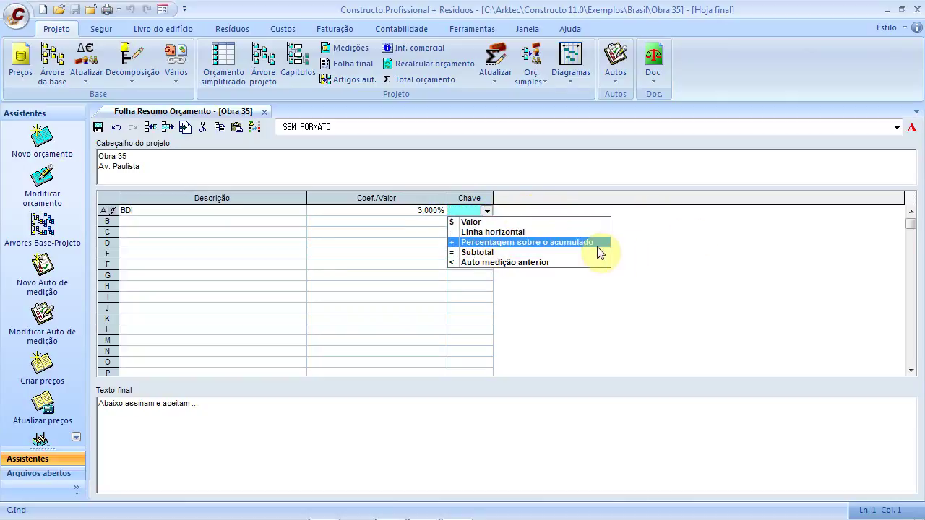
{"action": "left_click", "coordinate": [663, 238]}
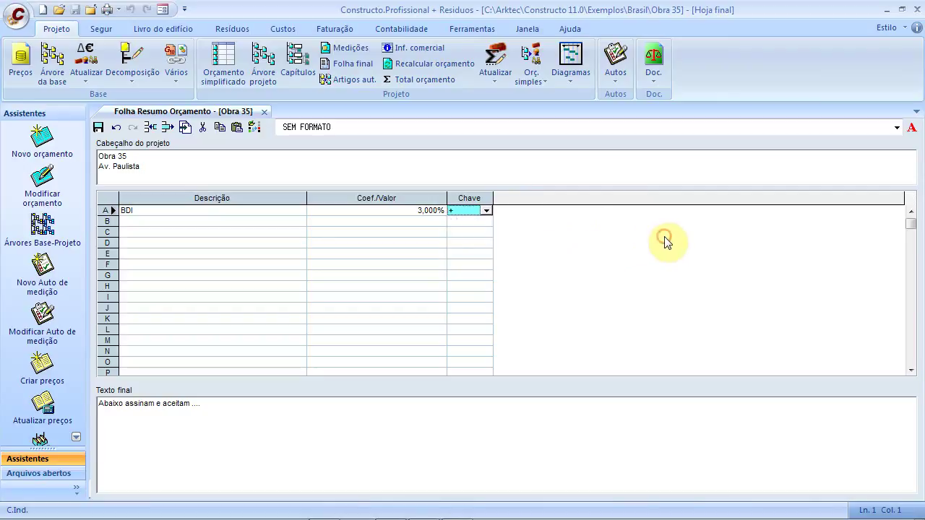
{"action": "left_click", "coordinate": [465, 212]}
{"action": "left_click", "coordinate": [467, 214]}
{"action": "left_click", "coordinate": [379, 221]}
{"action": "left_click", "coordinate": [215, 215]}
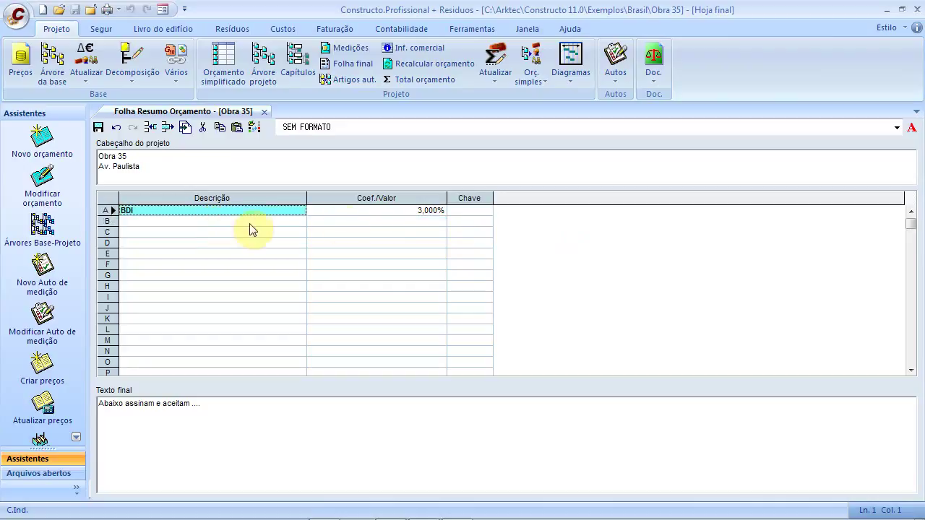
Step: Assign the Subtotal key (=) to line B and add Imposto with a coefficient of 12% on line C
{"action": "left_click", "coordinate": [480, 221]}
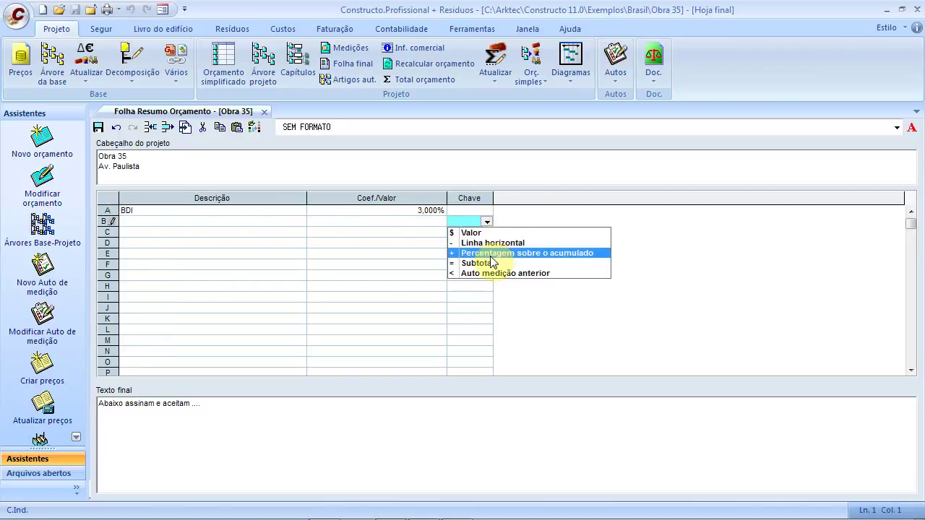
{"action": "left_click", "coordinate": [490, 261]}
{"action": "left_click", "coordinate": [424, 235]}
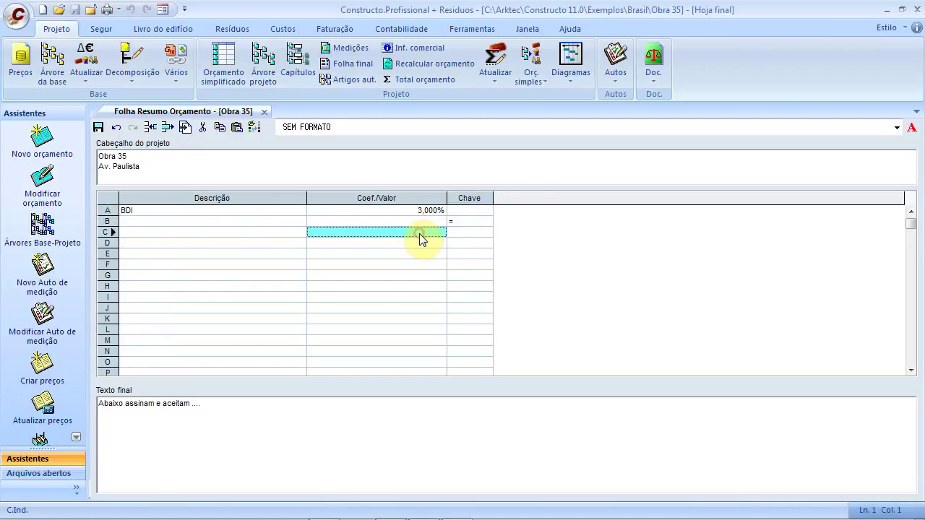
{"action": "left_click", "coordinate": [221, 235]}
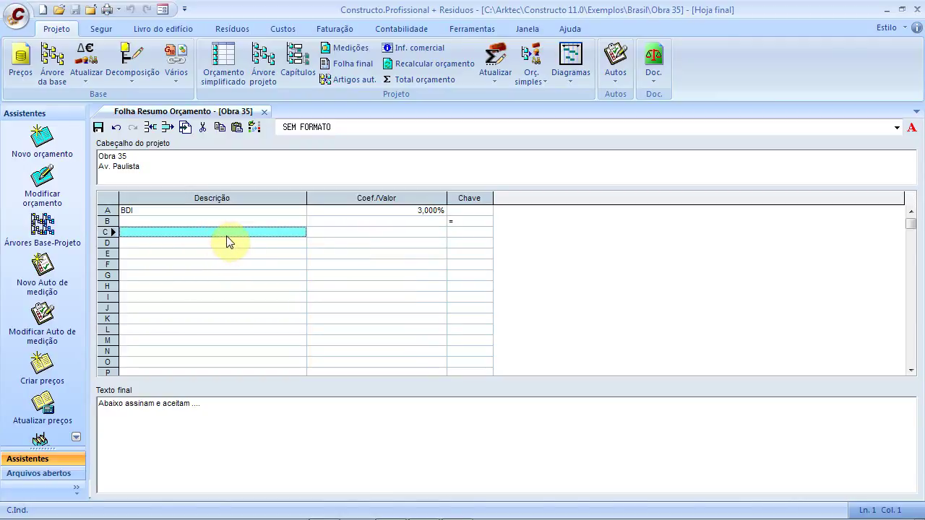
{"action": "type", "text": "Ipo"}
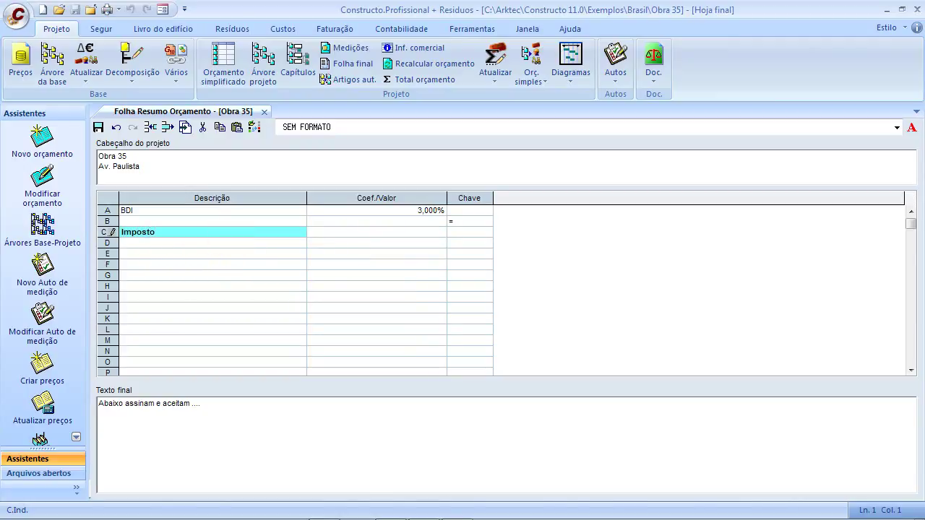
{"action": "left_click", "coordinate": [405, 232]}
{"action": "type", "text": "12"}
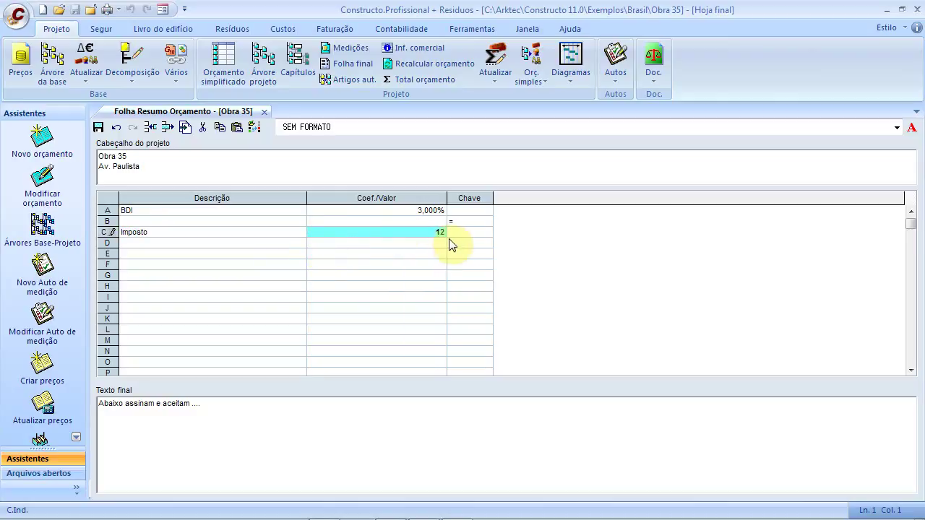
{"action": "left_click", "coordinate": [466, 232]}
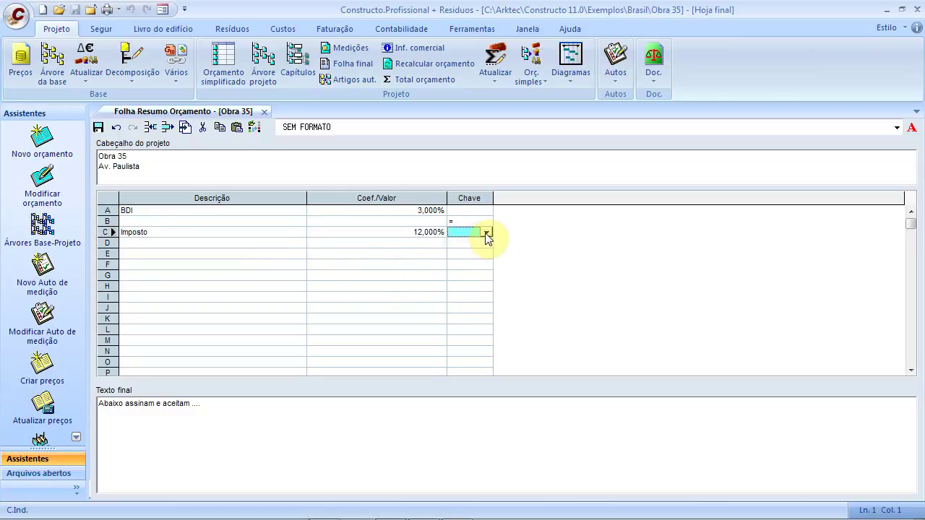
Step: Assign the horizontal line key (Linha horizontal) to line D of the summary sheet
{"action": "left_click", "coordinate": [326, 243]}
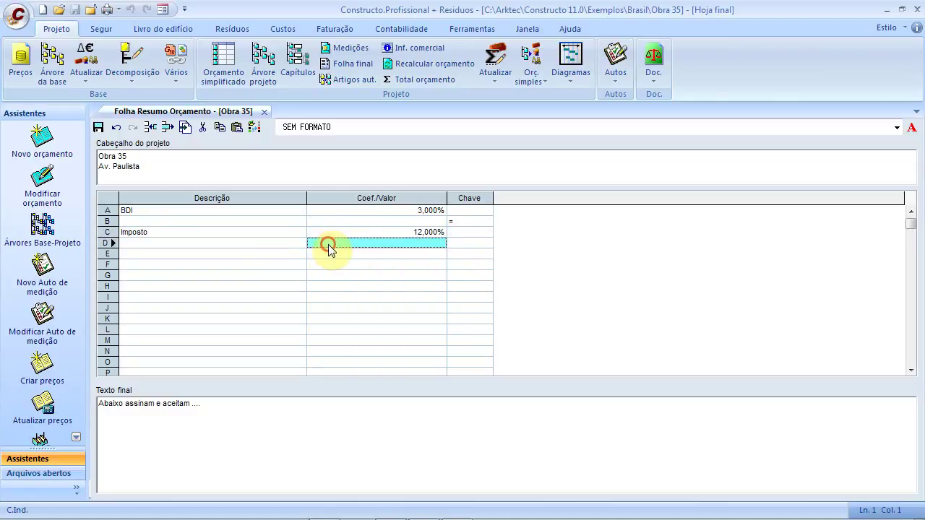
{"action": "left_click", "coordinate": [468, 244]}
{"action": "left_click", "coordinate": [487, 244]}
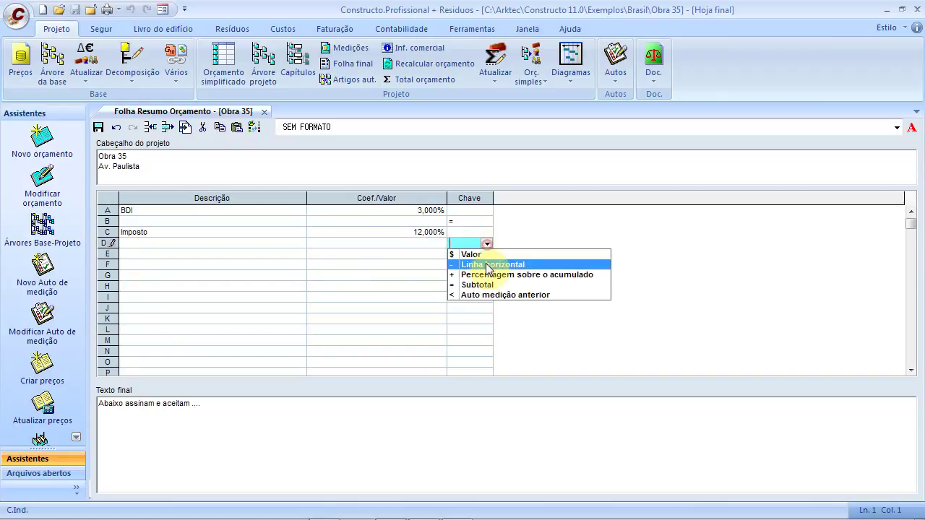
{"action": "left_click", "coordinate": [487, 266]}
Step: Give line E the Subtotal key and the description "Sub Total", and close the summary sheet
{"action": "left_click", "coordinate": [463, 254]}
{"action": "left_click", "coordinate": [487, 254]}
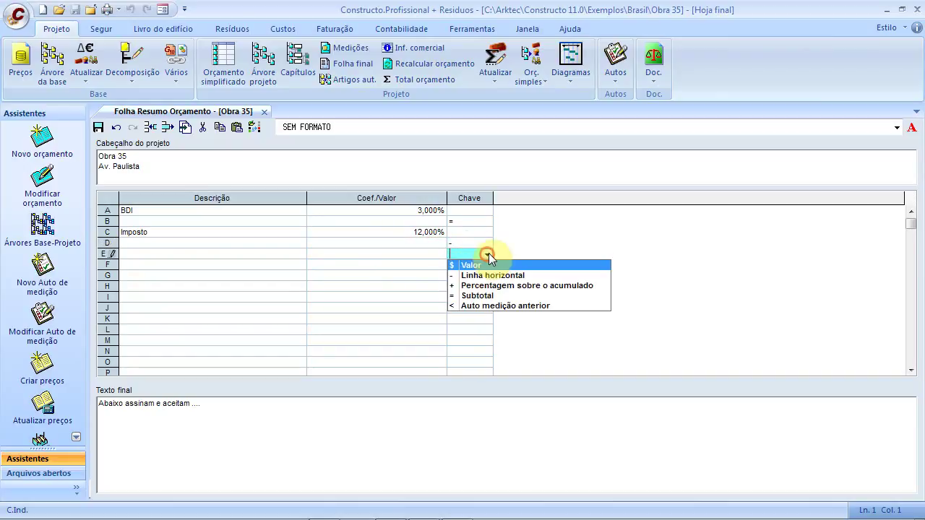
{"action": "left_click", "coordinate": [480, 295]}
{"action": "left_click", "coordinate": [235, 255]}
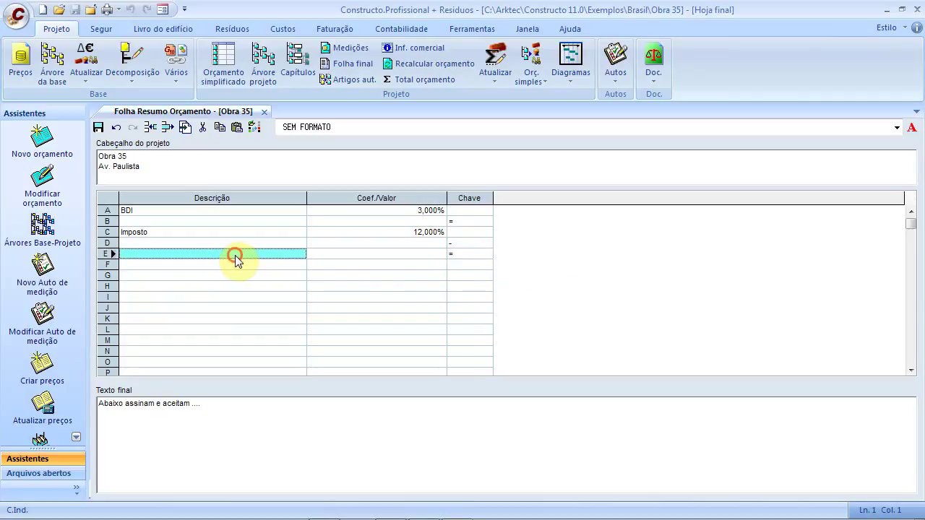
{"action": "type", "text": "Sub"}
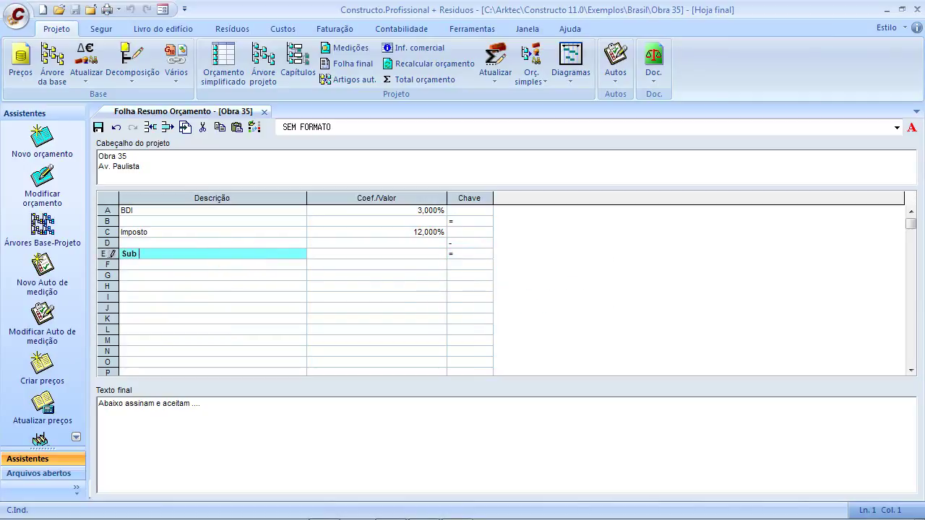
{"action": "type", "text": " Total"}
{"action": "left_click", "coordinate": [397, 287]}
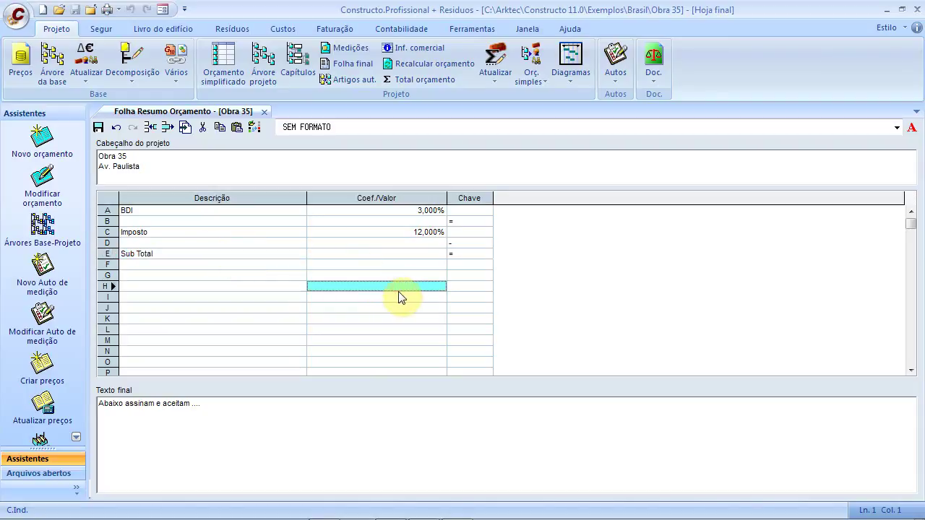
{"action": "left_click", "coordinate": [402, 266]}
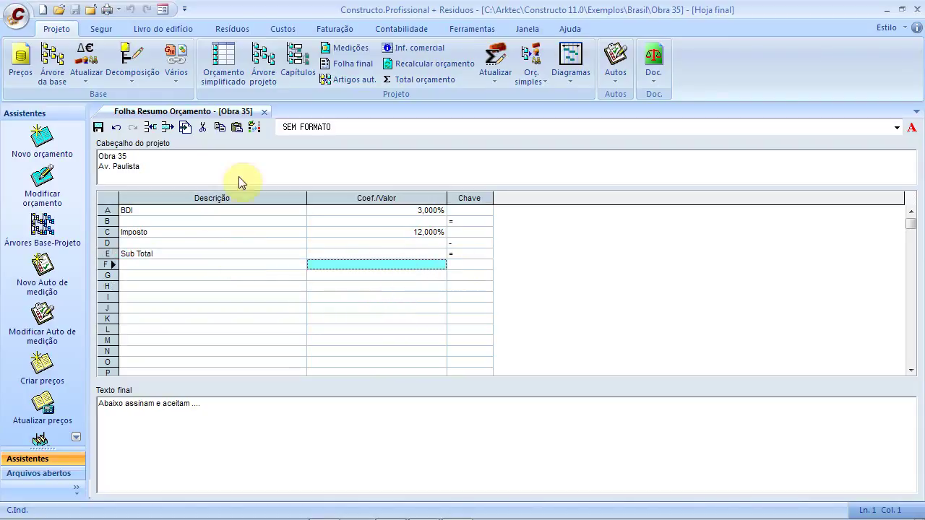
{"action": "left_click", "coordinate": [265, 113]}
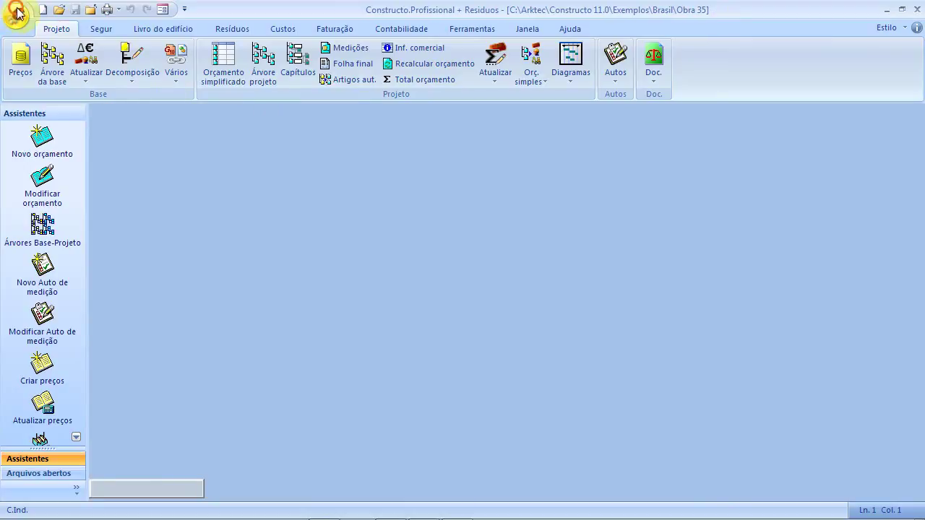
Step: Open a print preview of the project's budget summary (Resumo orçamento) and examine its chapter amounts and final lines
{"action": "left_click", "coordinate": [18, 13]}
{"action": "left_click", "coordinate": [65, 276]}
{"action": "left_click", "coordinate": [322, 209]}
{"action": "left_click", "coordinate": [621, 125]}
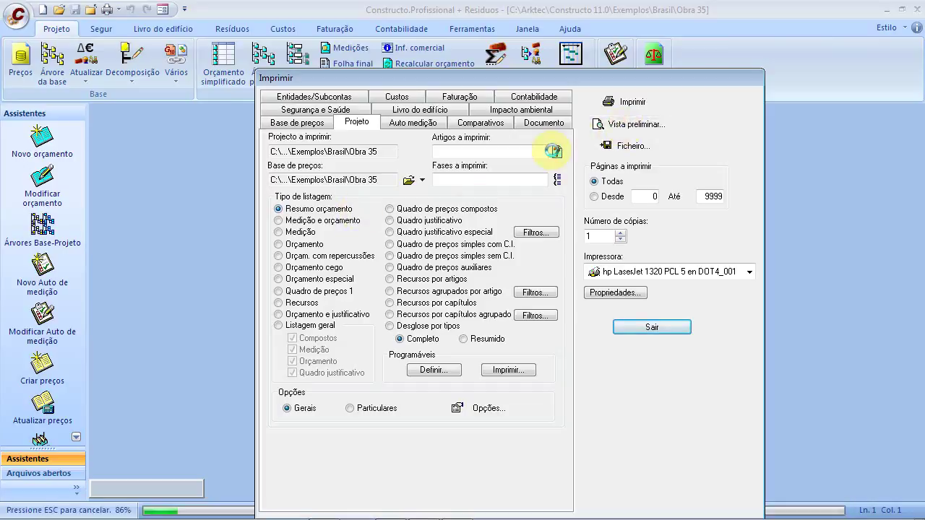
{"action": "scroll", "coordinate": [477, 322], "scroll_direction": "down", "scroll_amount": 1}
{"action": "scroll", "coordinate": [477, 322], "scroll_direction": "down", "scroll_amount": 2}
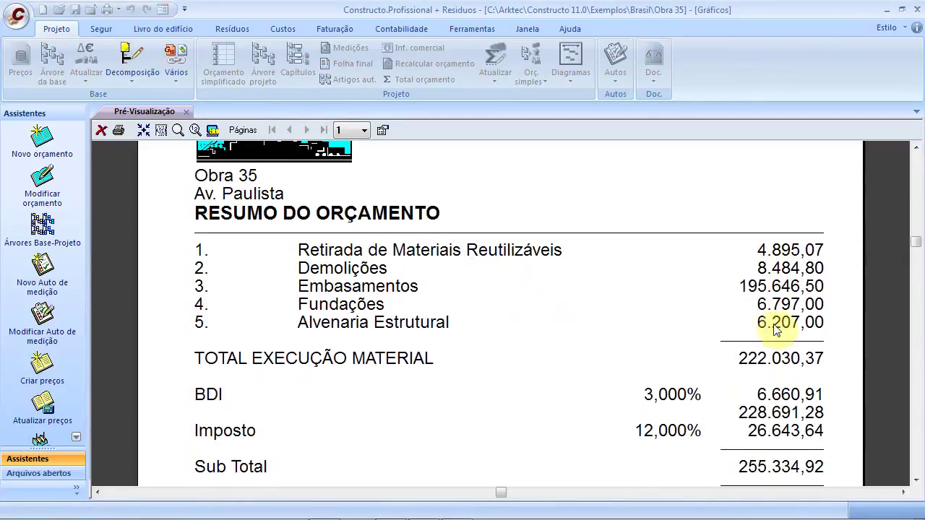
Step: Examine the summary preview's BDI, Imposto, Sub Total and total lines, and close the preview and the print dialog
{"action": "scroll", "coordinate": [730, 383], "scroll_direction": "down", "scroll_amount": 3}
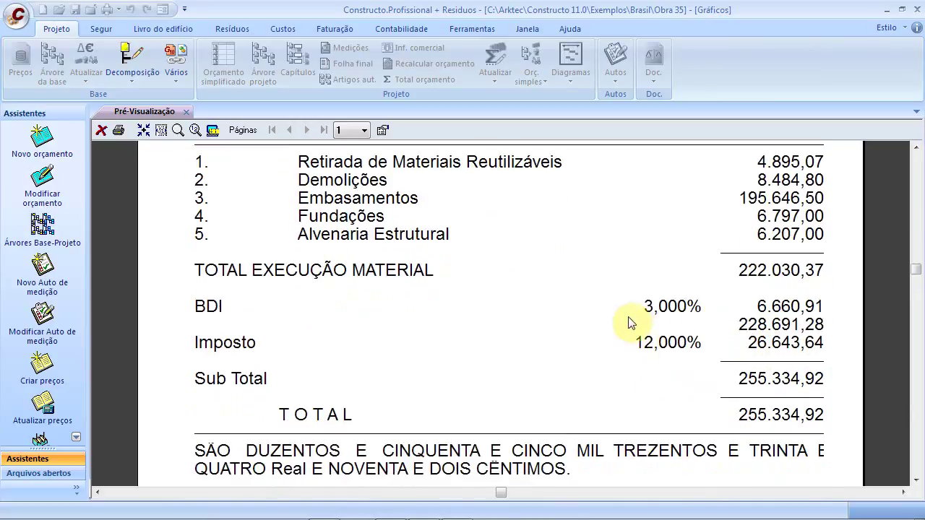
{"action": "scroll", "coordinate": [686, 325], "scroll_direction": "down", "scroll_amount": 1}
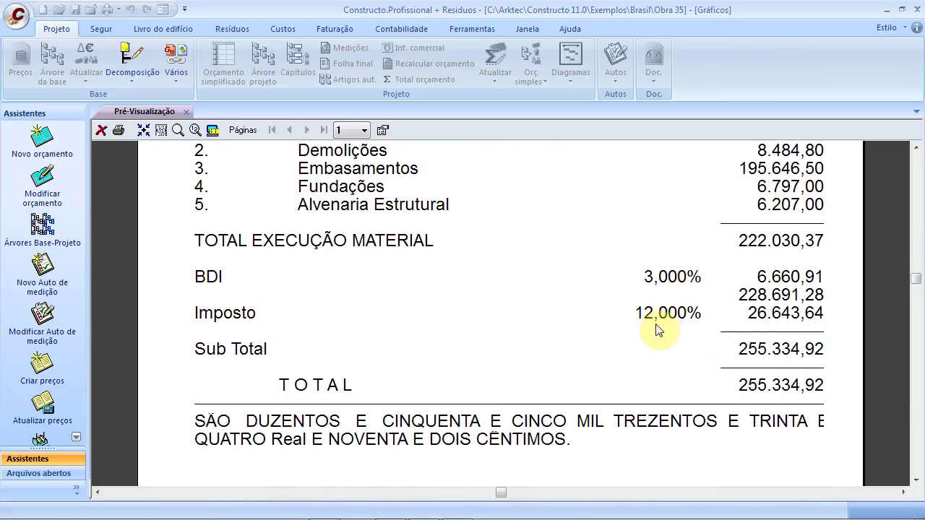
{"action": "scroll", "coordinate": [665, 353], "scroll_direction": "down", "scroll_amount": 2}
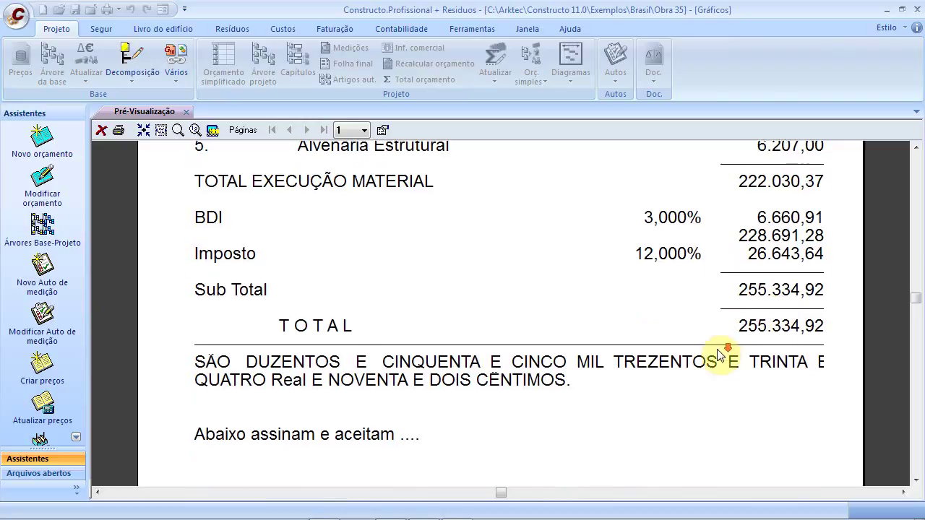
{"action": "scroll", "coordinate": [727, 313], "scroll_direction": "down", "scroll_amount": 2}
{"action": "scroll", "coordinate": [709, 330], "scroll_direction": "up", "scroll_amount": 2}
{"action": "scroll", "coordinate": [376, 443], "scroll_direction": "down", "scroll_amount": 1}
{"action": "scroll", "coordinate": [443, 425], "scroll_direction": "up", "scroll_amount": 5}
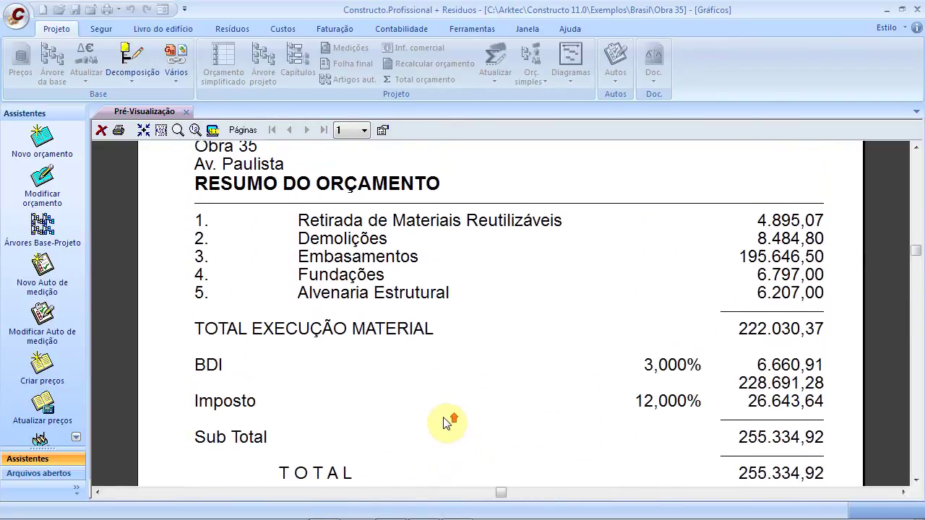
{"action": "scroll", "coordinate": [601, 413], "scroll_direction": "up", "scroll_amount": 1}
{"action": "scroll", "coordinate": [438, 309], "scroll_direction": "down", "scroll_amount": 1}
{"action": "scroll", "coordinate": [434, 334], "scroll_direction": "up", "scroll_amount": 3}
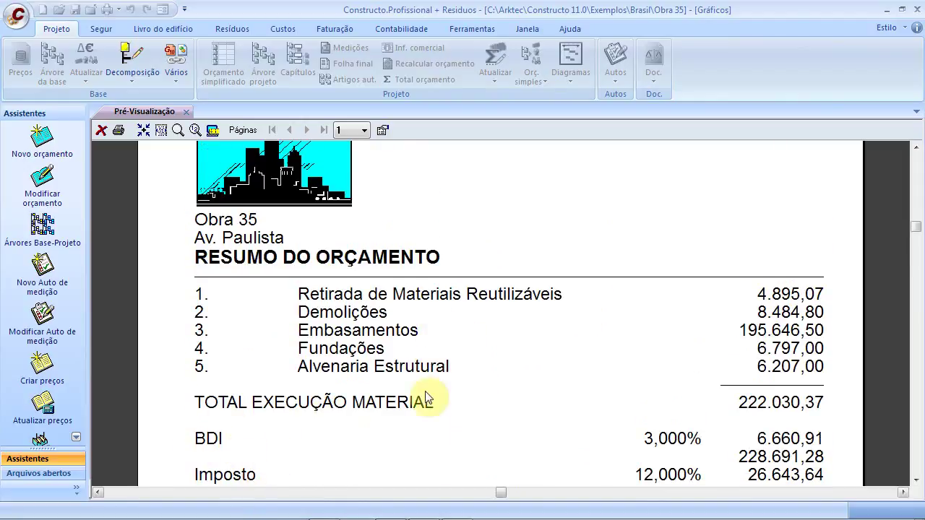
{"action": "scroll", "coordinate": [553, 398], "scroll_direction": "up", "scroll_amount": 4}
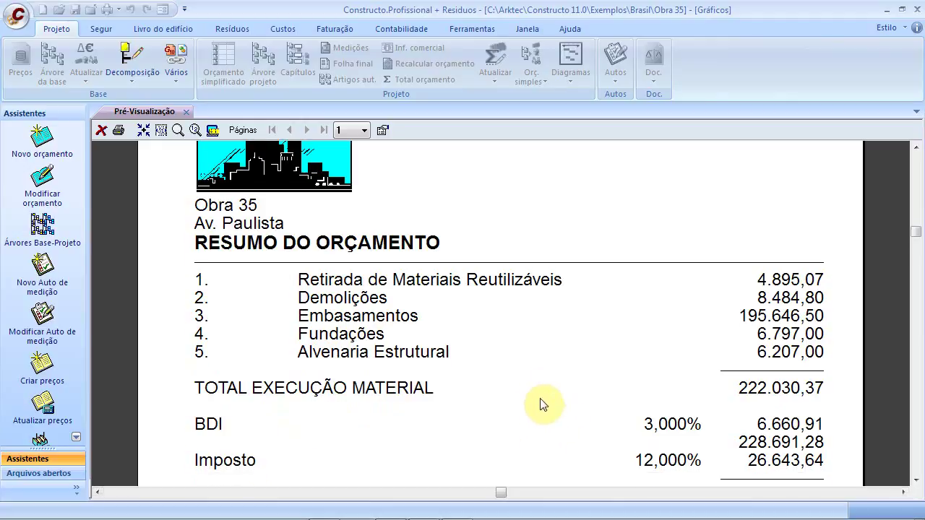
{"action": "scroll", "coordinate": [566, 380], "scroll_direction": "up", "scroll_amount": 2}
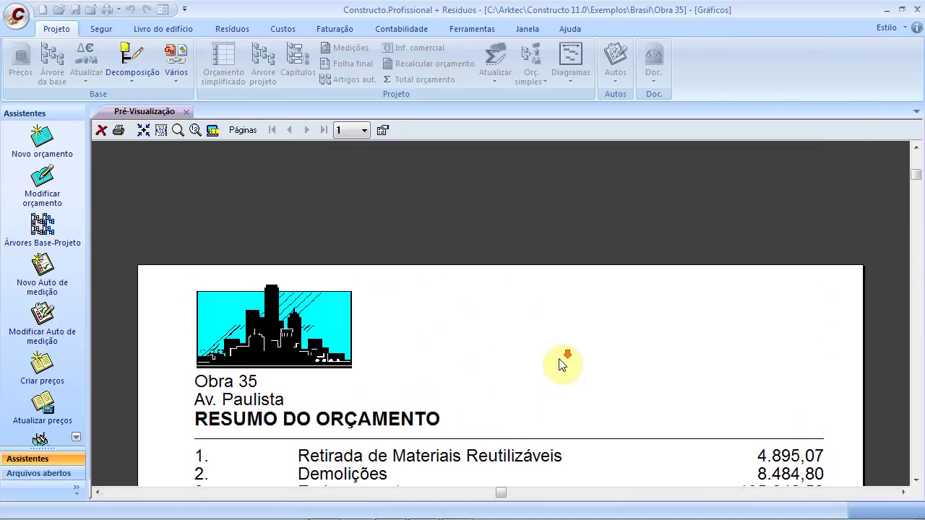
{"action": "scroll", "coordinate": [562, 371], "scroll_direction": "down", "scroll_amount": 3}
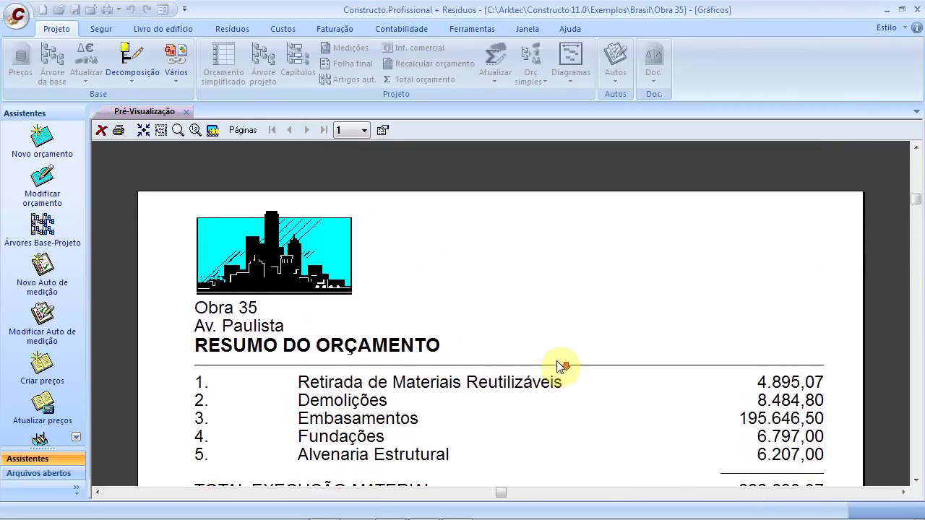
{"action": "left_click", "coordinate": [101, 131]}
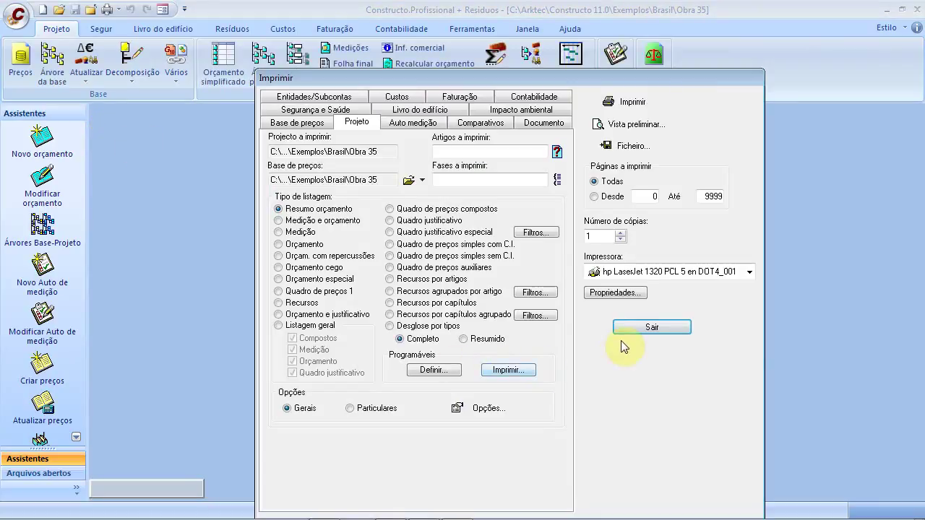
{"action": "left_click", "coordinate": [640, 329]}
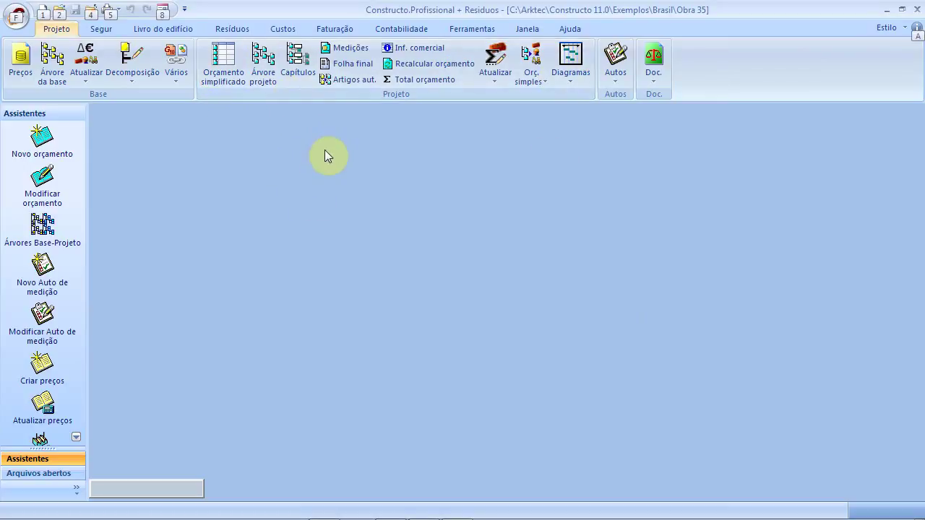
{"action": "key", "text": "alt+Tab"}
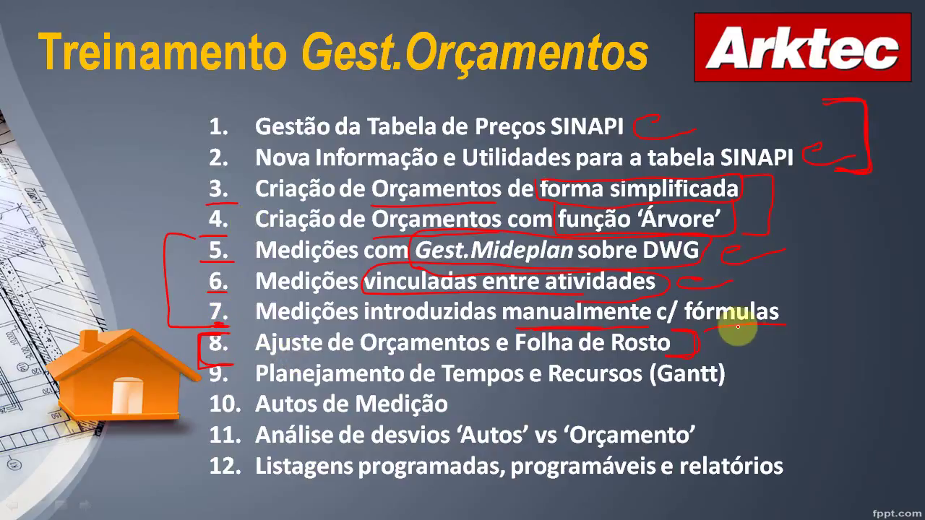
{"action": "mouse_move", "coordinate": [748, 336]}
{"action": "left_mouse_down"}
{"action": "mouse_move", "coordinate": [723, 346]}
{"action": "mouse_move", "coordinate": [774, 347]}
{"action": "left_mouse_up"}
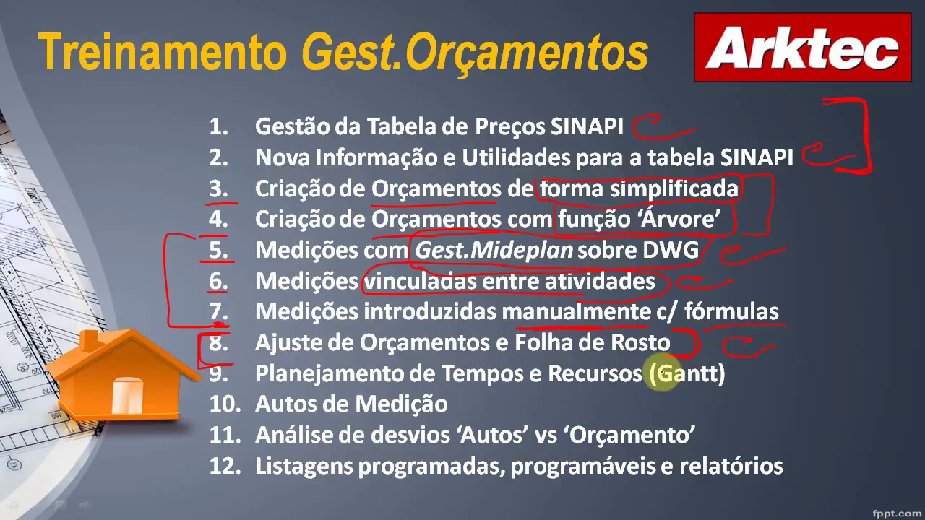
{"action": "key", "text": "alt+Tab"}
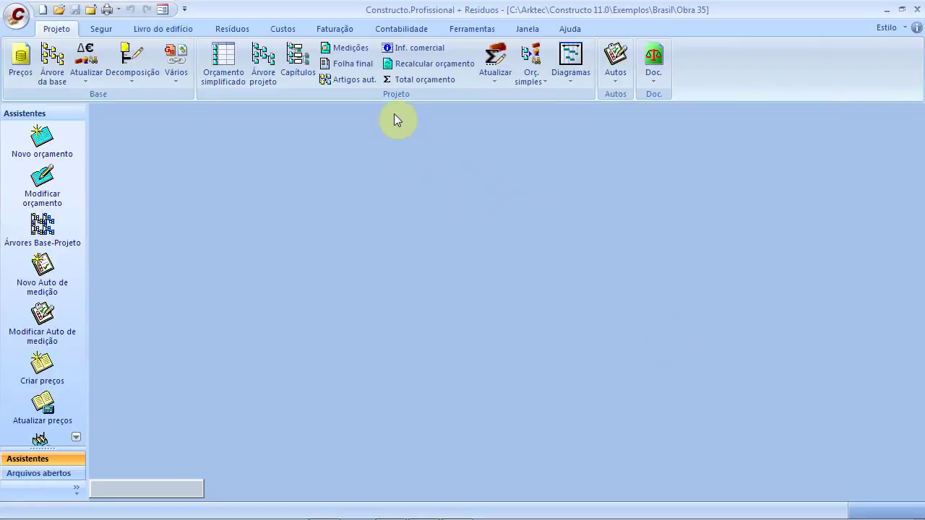
Step: Open the project's Gantt time diagram and widen its table to show the start, end and duration columns
{"action": "left_click", "coordinate": [573, 81]}
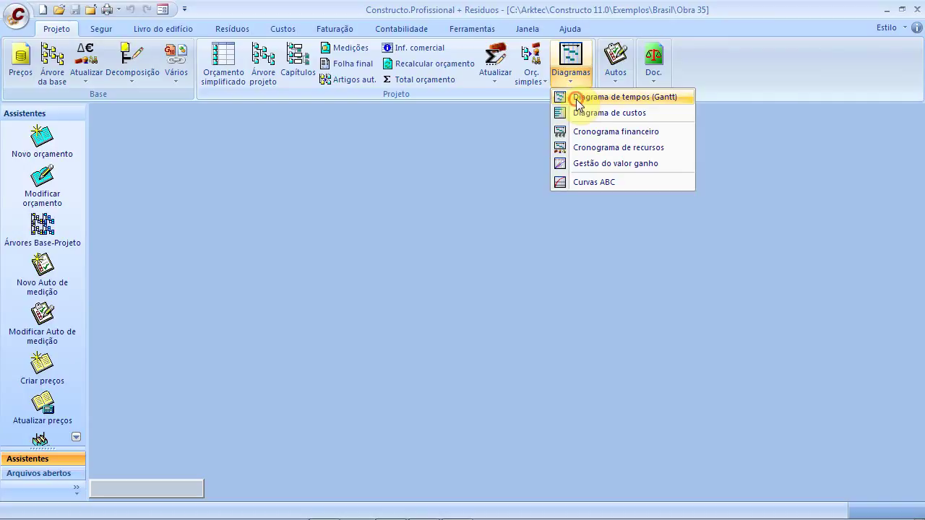
{"action": "left_click", "coordinate": [577, 99]}
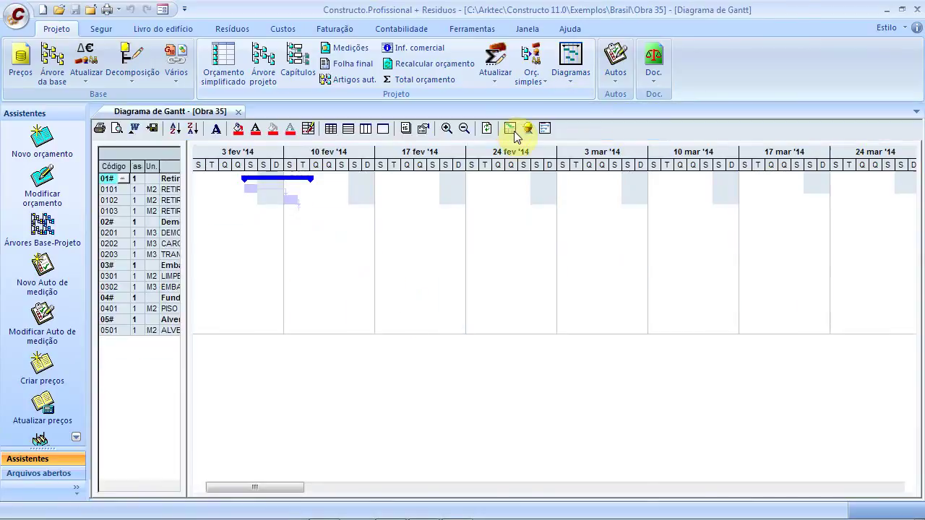
{"action": "left_click_drag", "start_coordinate": [188, 232], "coordinate": [408, 234]}
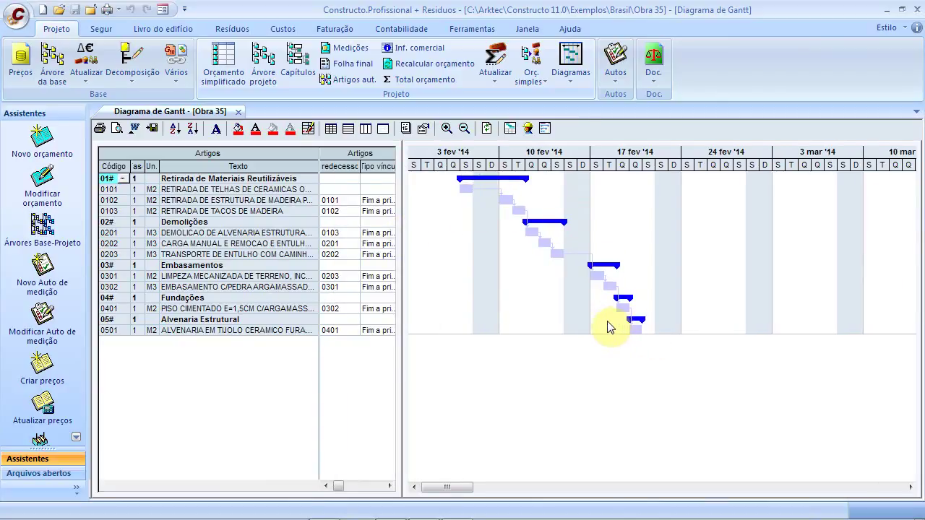
{"action": "left_click_drag", "start_coordinate": [402, 245], "coordinate": [506, 241]}
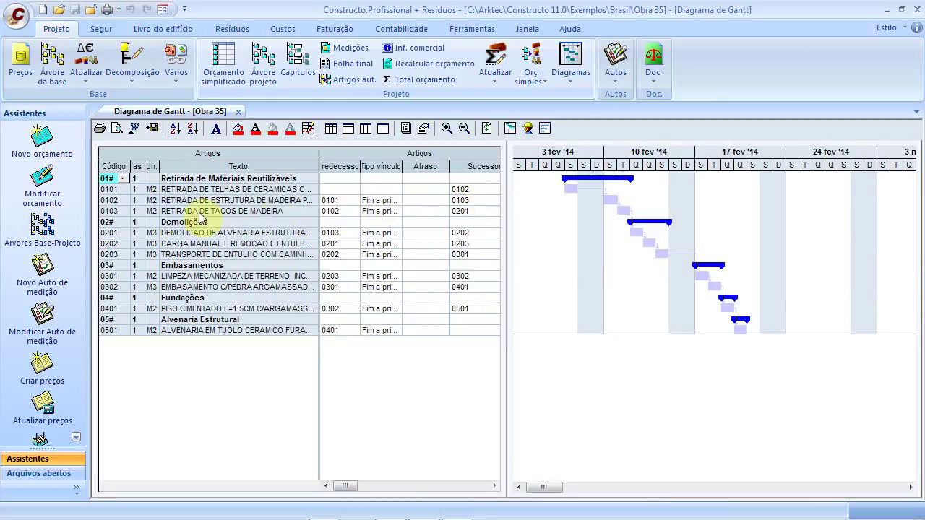
{"action": "left_click_drag", "start_coordinate": [506, 334], "coordinate": [652, 317]}
{"action": "left_click_drag", "start_coordinate": [393, 487], "coordinate": [513, 486]}
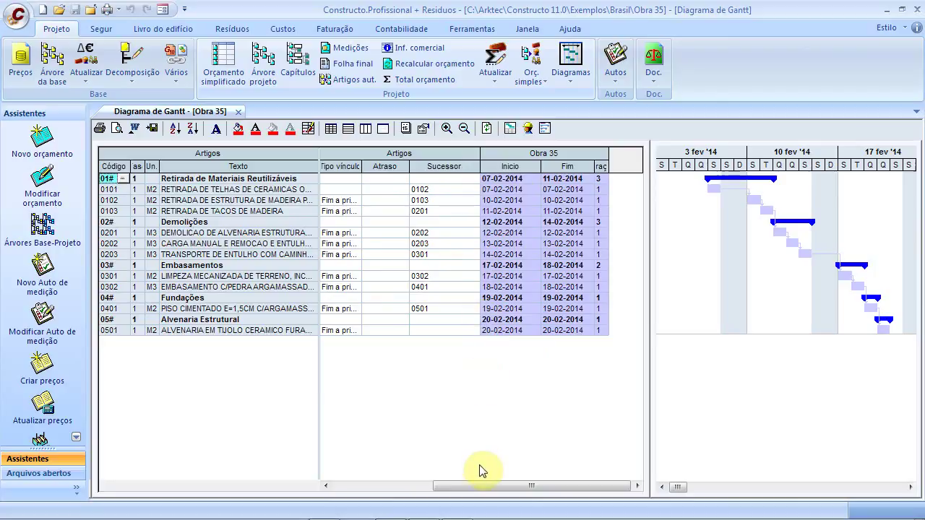
Step: Set the start date of activity 0101 (Retirada de telhas) to 01-01-2013
{"action": "left_click", "coordinate": [506, 191]}
{"action": "left_click", "coordinate": [534, 190]}
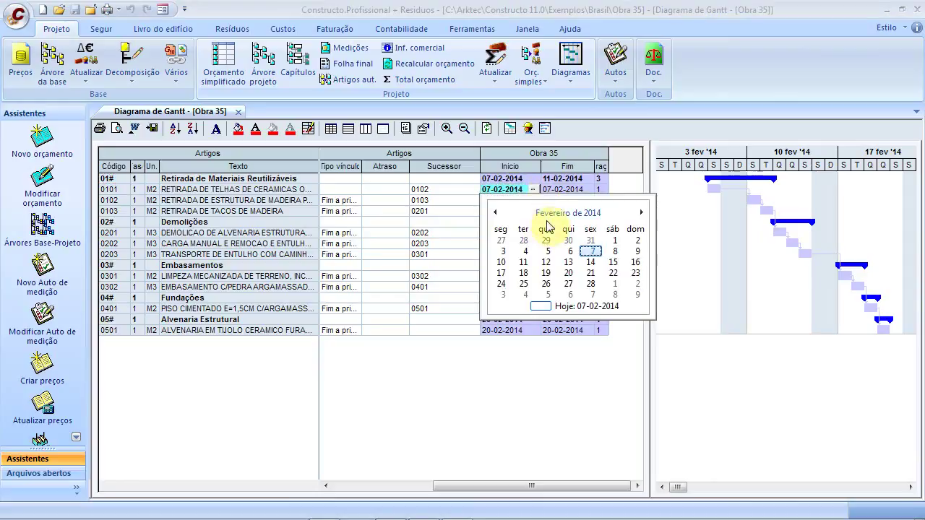
{"action": "left_click", "coordinate": [495, 212]}
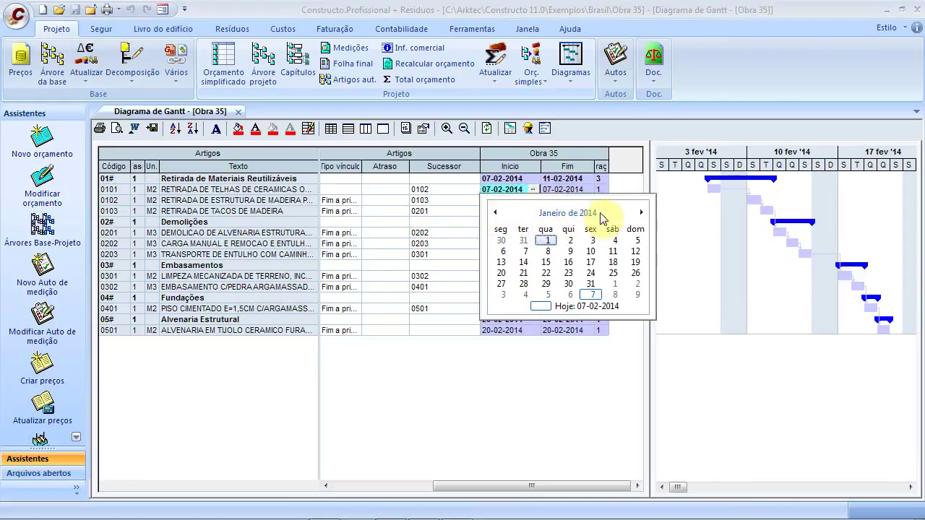
{"action": "left_click", "coordinate": [575, 212]}
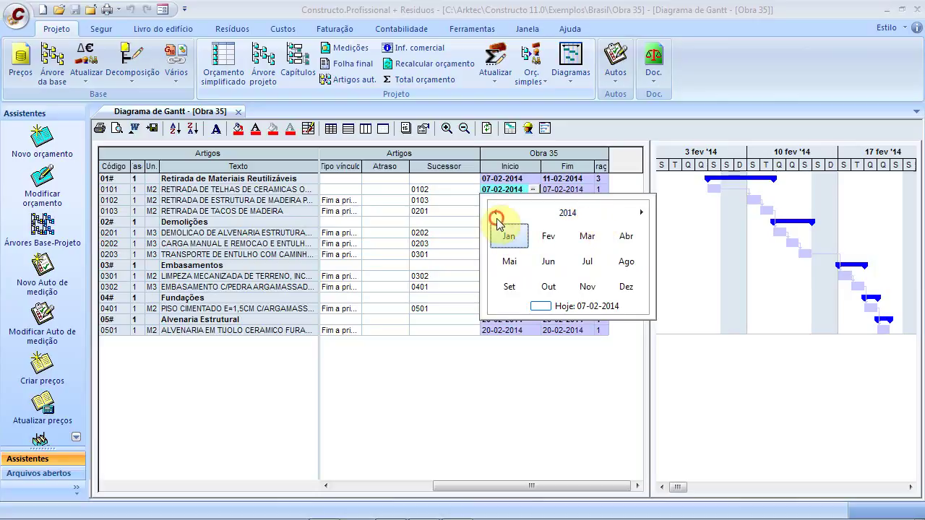
{"action": "left_click", "coordinate": [567, 212]}
{"action": "left_click", "coordinate": [510, 269]}
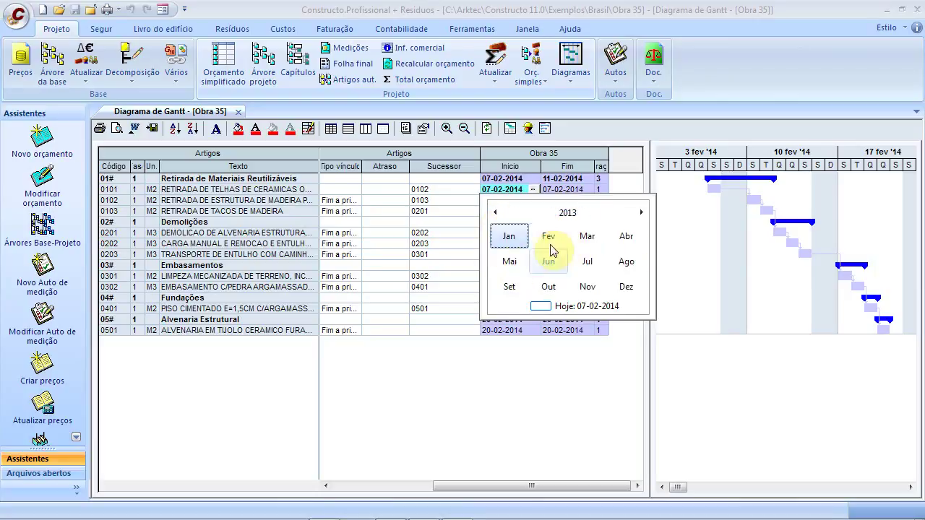
{"action": "left_click", "coordinate": [519, 239]}
{"action": "left_click", "coordinate": [526, 241]}
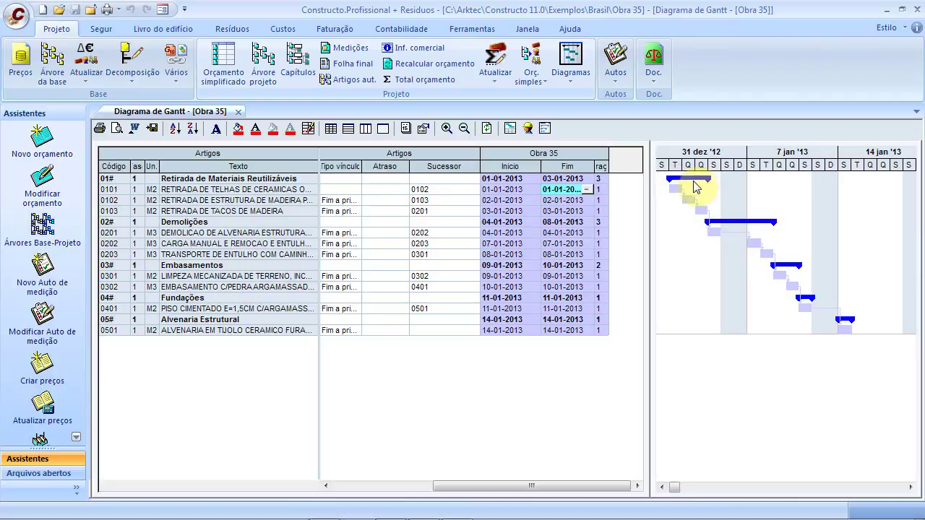
Step: Set the durations of activities 0101 and 0102 to 2 days and 0103 to 3 days, and stretch the Gantt bar of 0201 to 4 days
{"action": "left_click", "coordinate": [599, 204]}
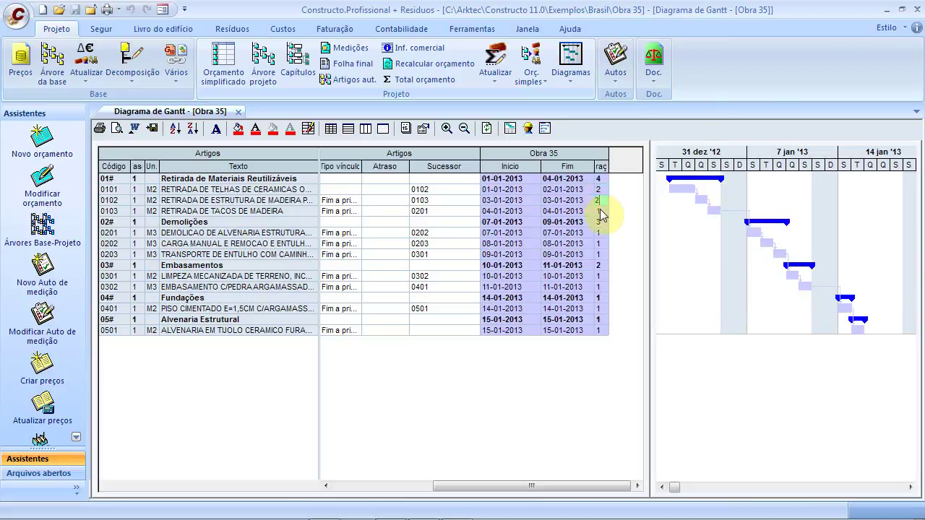
{"action": "left_click", "coordinate": [599, 211]}
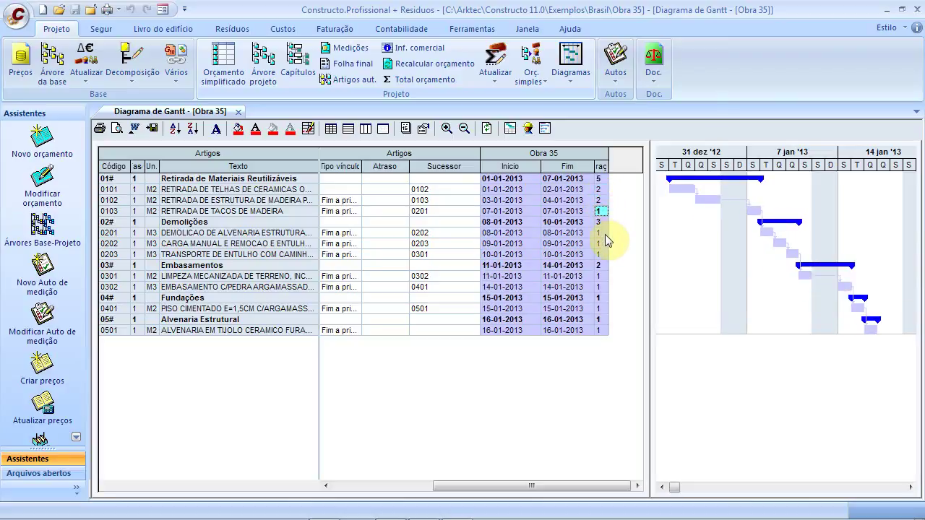
{"action": "left_click", "coordinate": [600, 244]}
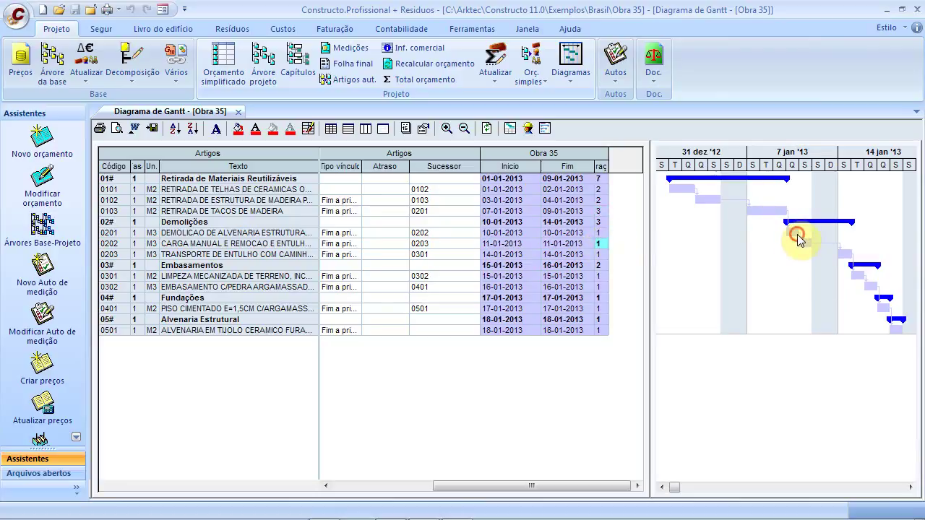
{"action": "left_click_drag", "start_coordinate": [795, 233], "coordinate": [848, 235]}
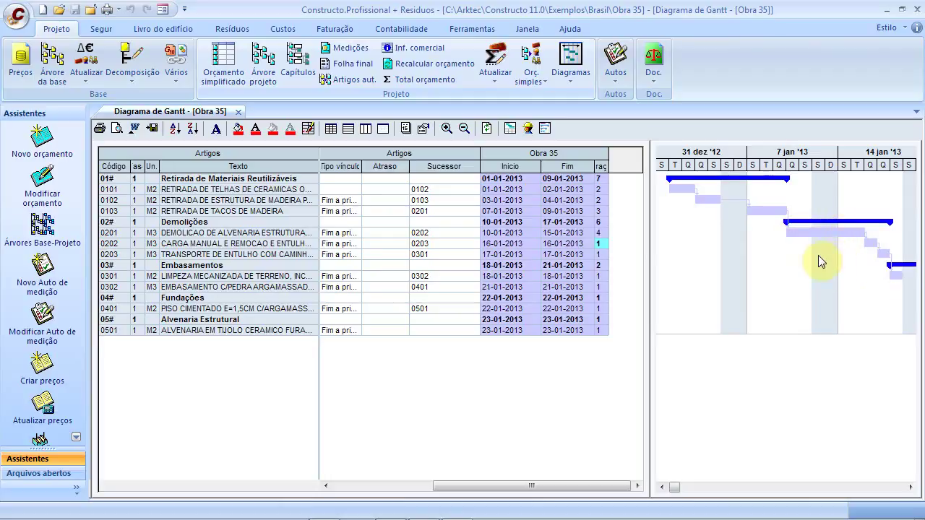
Step: Set the durations of activities 0203 and 0301 to 4 days and of 0302 to 3 days
{"action": "left_click", "coordinate": [600, 255]}
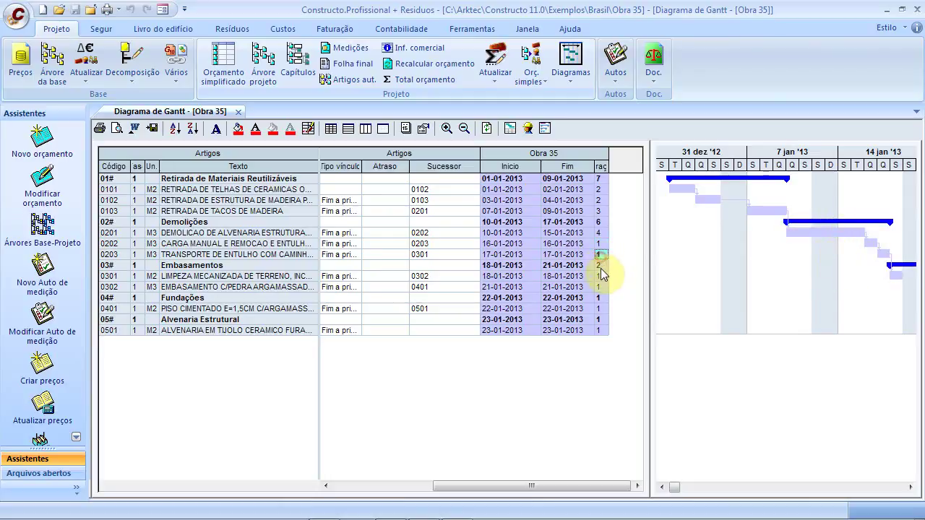
{"action": "type", "text": "4"}
{"action": "left_click", "coordinate": [600, 277]}
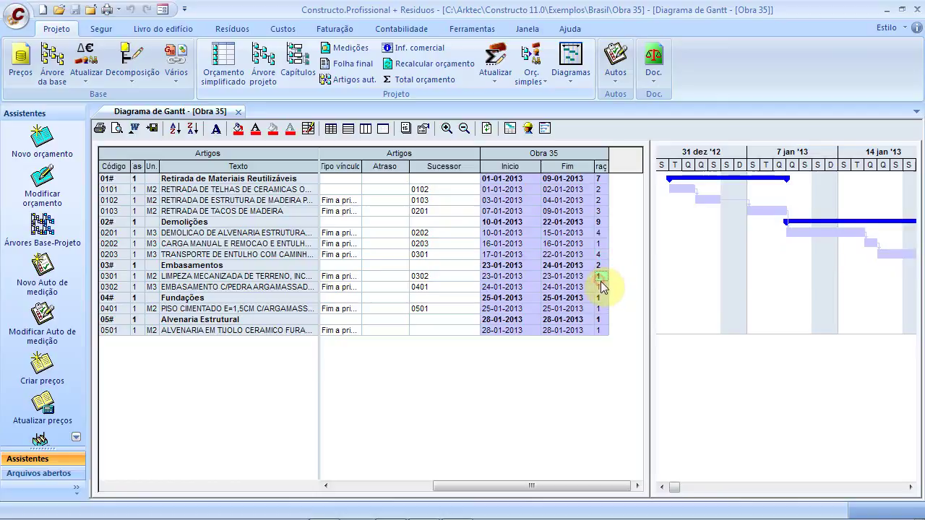
{"action": "type", "text": "4"}
{"action": "left_click", "coordinate": [603, 288]}
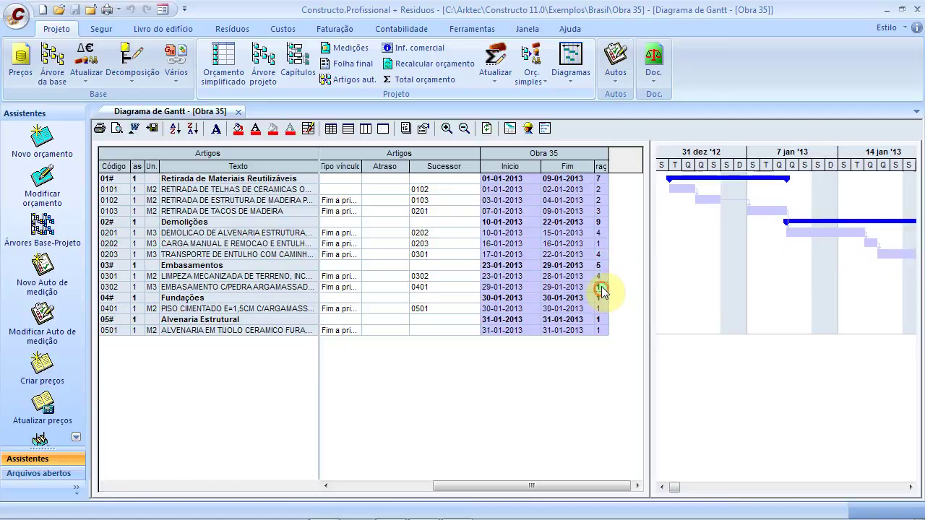
{"action": "type", "text": "3"}
Step: Set the duration of activity 0401 to 2 days and of 0501 to 14 days
{"action": "left_click", "coordinate": [600, 298]}
{"action": "type", "text": "2"}
{"action": "left_click", "coordinate": [603, 320]}
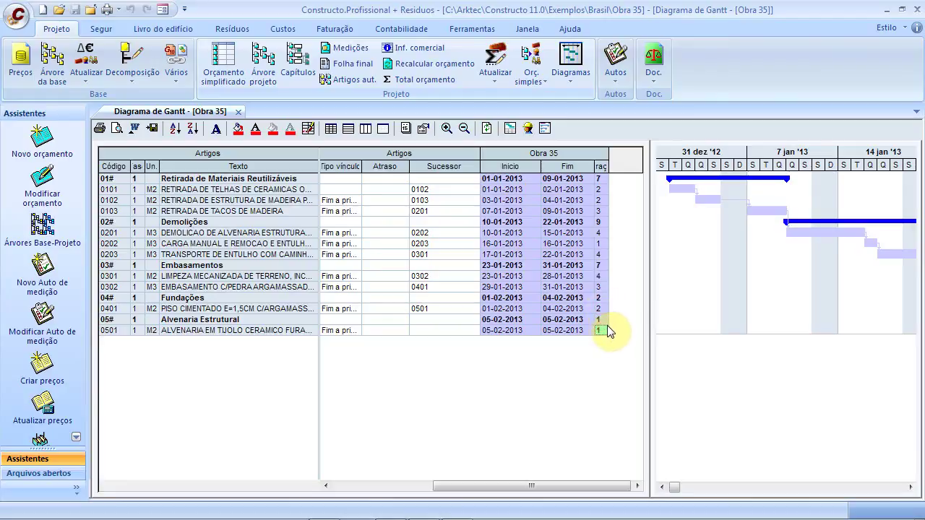
{"action": "type", "text": "4"}
{"action": "left_click", "coordinate": [578, 308]}
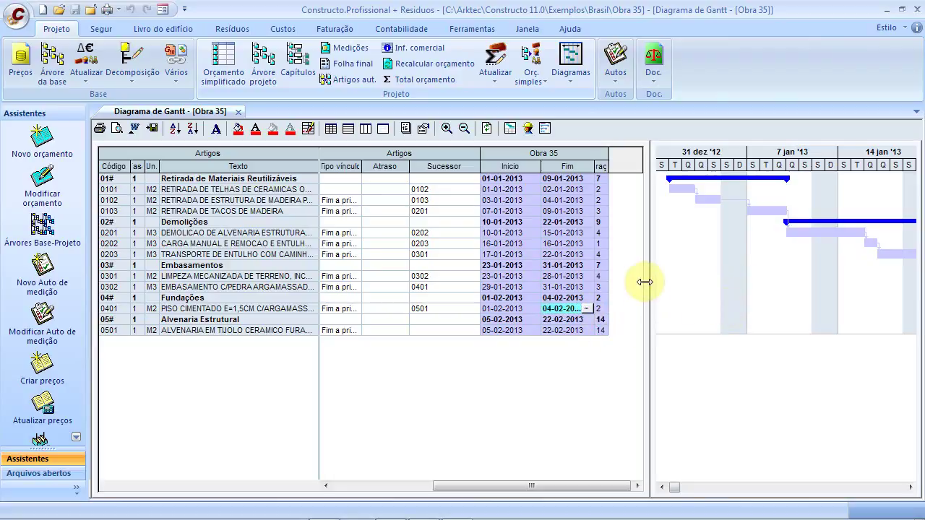
Step: Widen the Gantt chart area and review the project comparison types and time scale in the diagram options
{"action": "left_click_drag", "start_coordinate": [650, 282], "coordinate": [535, 281]}
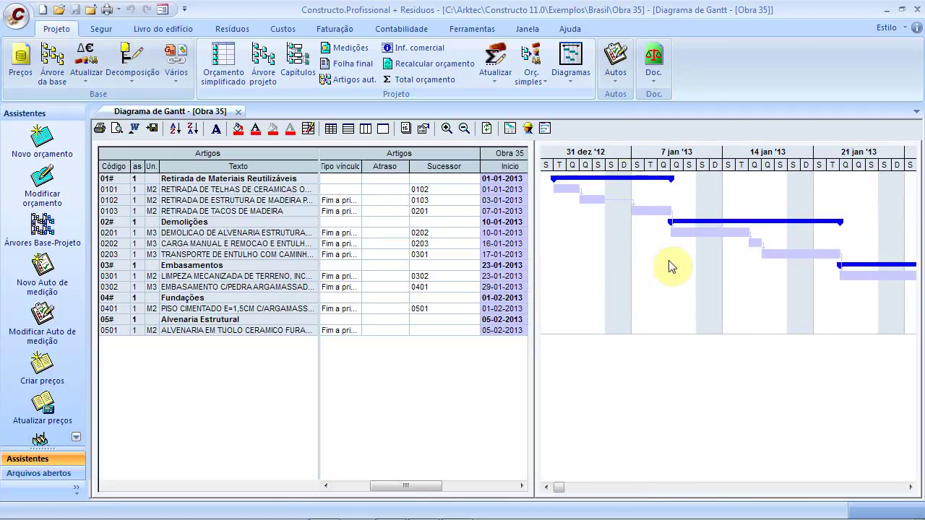
{"action": "left_click", "coordinate": [423, 128]}
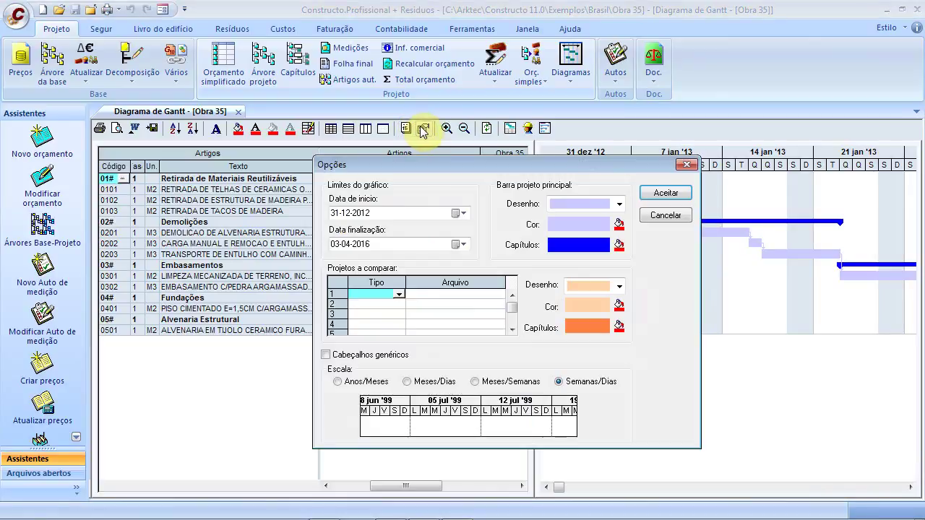
{"action": "left_click", "coordinate": [362, 293]}
{"action": "left_click", "coordinate": [400, 292]}
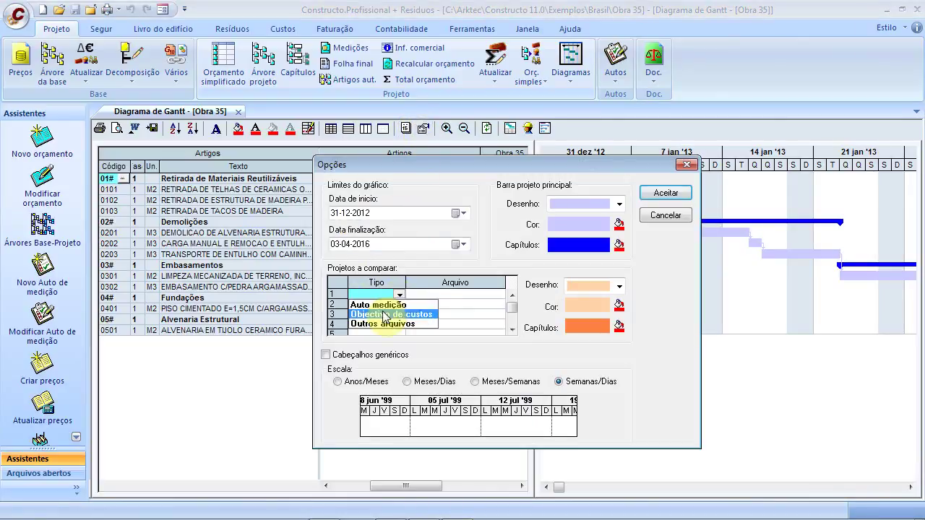
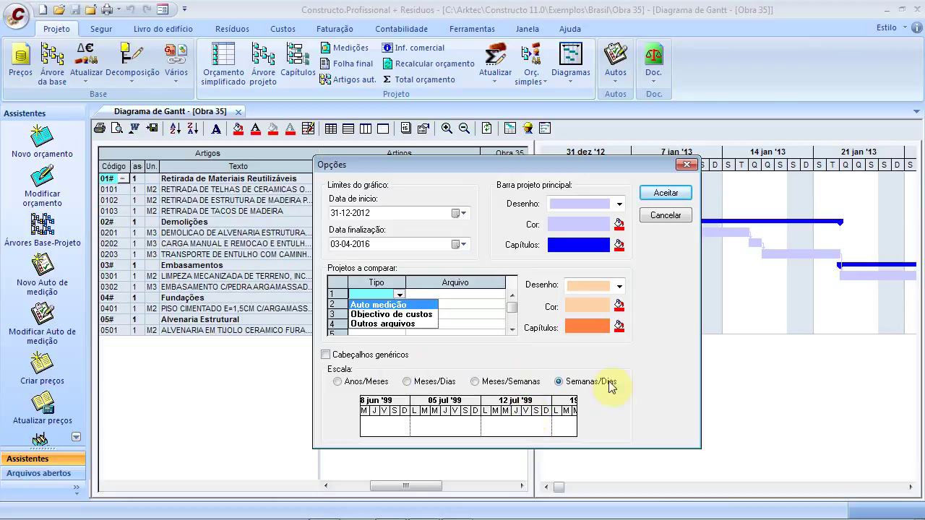
{"action": "left_click", "coordinate": [666, 194]}
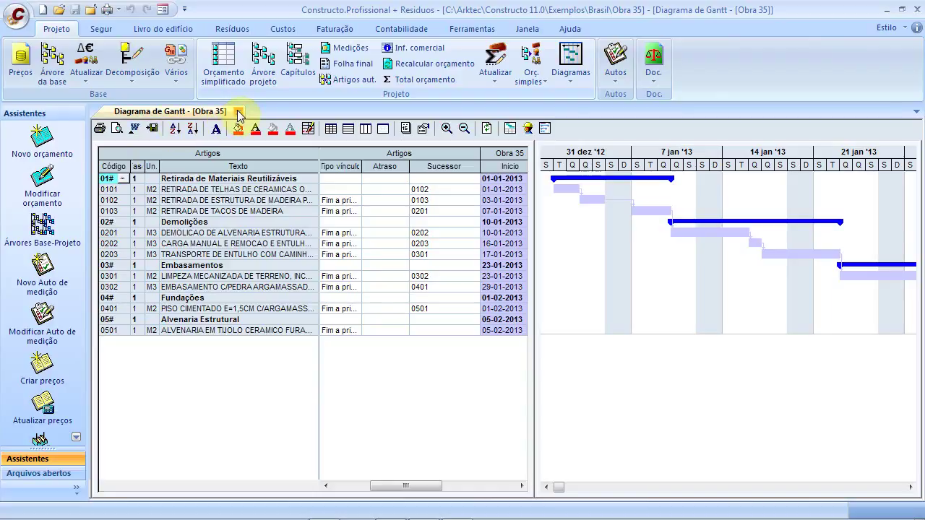
Step: Review the Standard work calendar without changing it, and close the Gantt diagram
{"action": "left_click", "coordinate": [405, 128]}
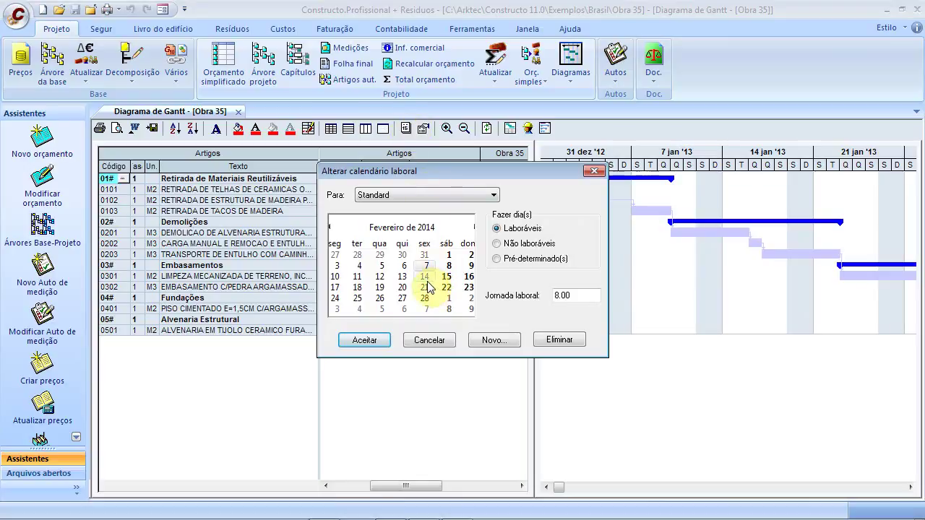
{"action": "left_click", "coordinate": [480, 193]}
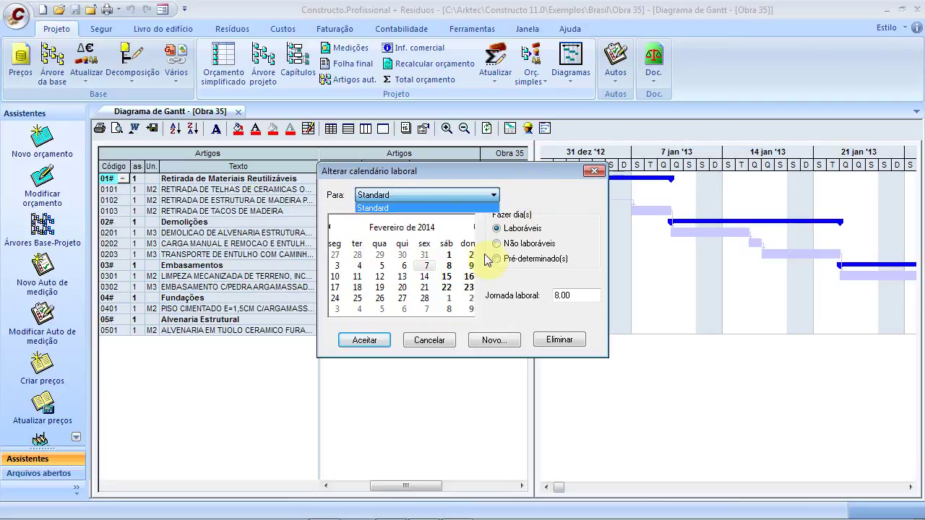
{"action": "left_click", "coordinate": [434, 338]}
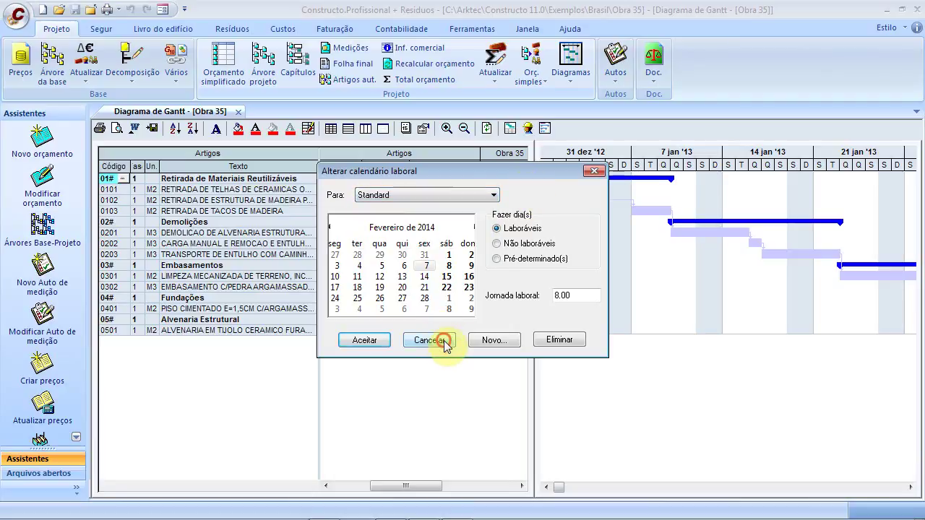
{"action": "left_click", "coordinate": [434, 340]}
{"action": "left_click", "coordinate": [238, 112]}
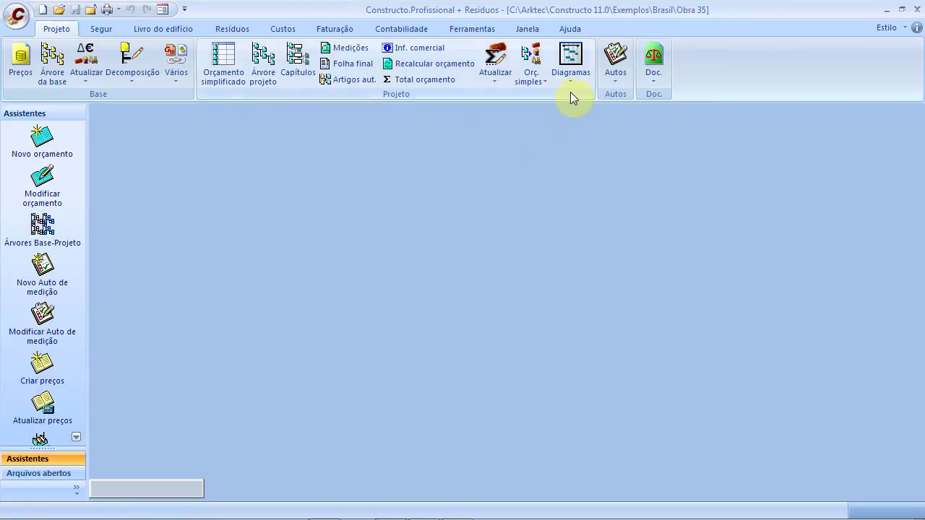
Step: Open the cost diagram of Obra 35 and widen its article table and the Valor column
{"action": "left_click", "coordinate": [570, 65]}
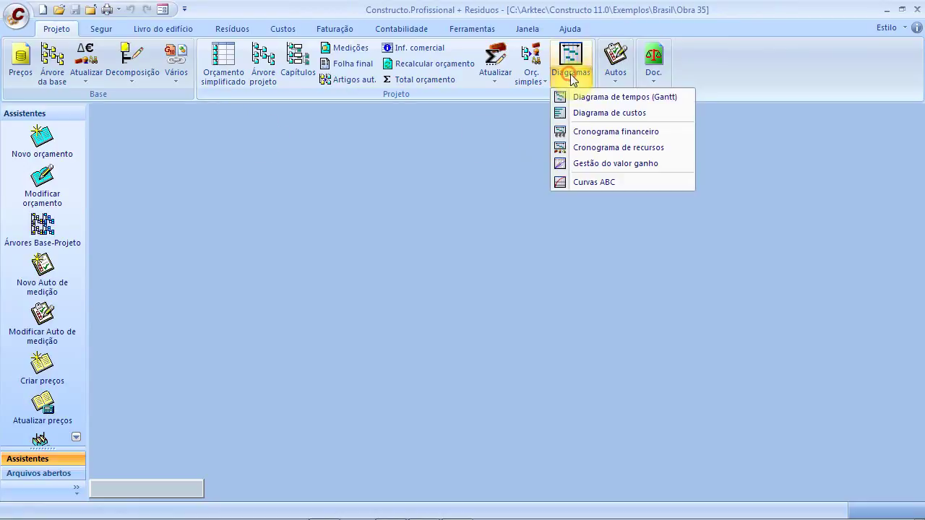
{"action": "left_click", "coordinate": [576, 116]}
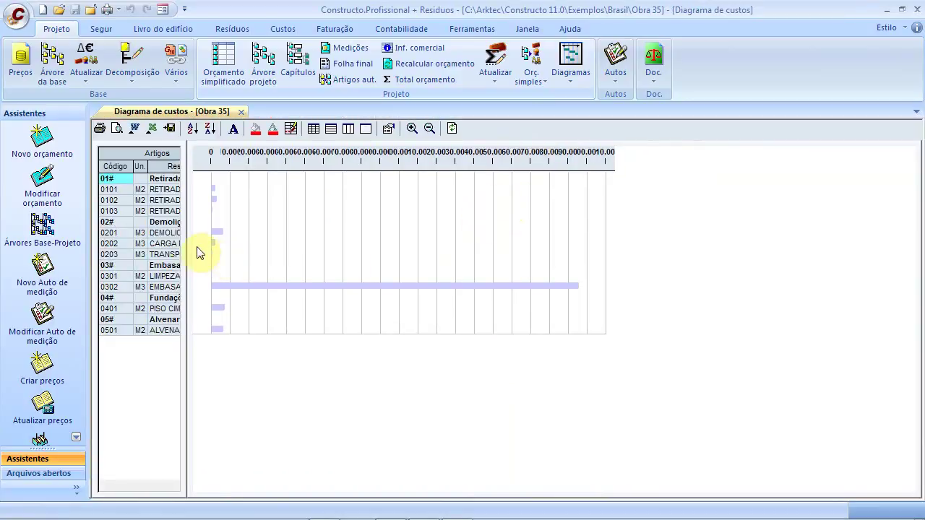
{"action": "left_click_drag", "start_coordinate": [182, 241], "coordinate": [375, 241]}
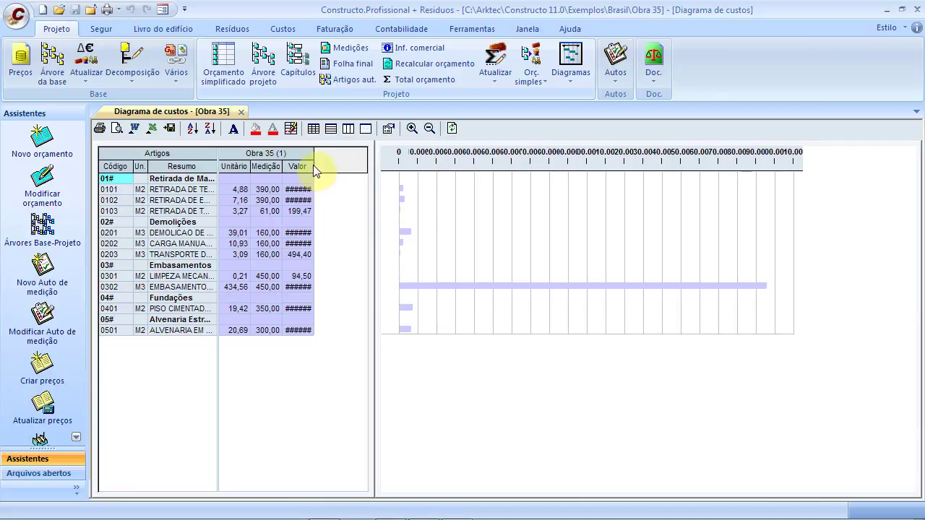
{"action": "left_click_drag", "start_coordinate": [314, 168], "coordinate": [332, 167]}
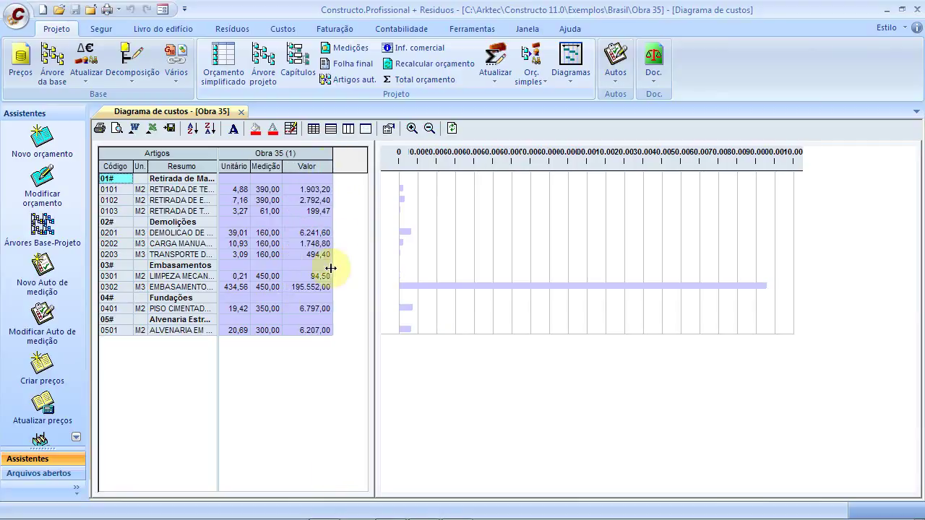
Step: Examine the total value, unit price and measured quantity of article 0302 in the cost diagram
{"action": "left_click", "coordinate": [309, 288]}
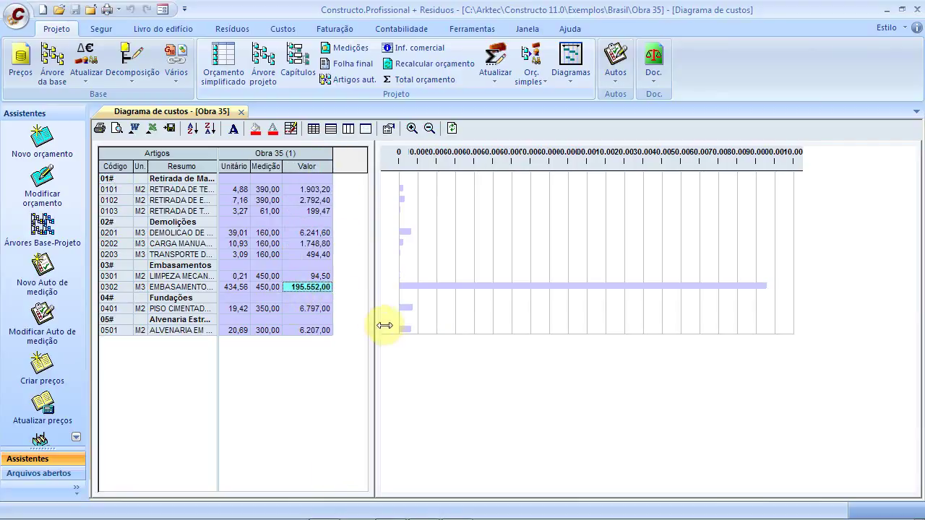
{"action": "left_click", "coordinate": [234, 288]}
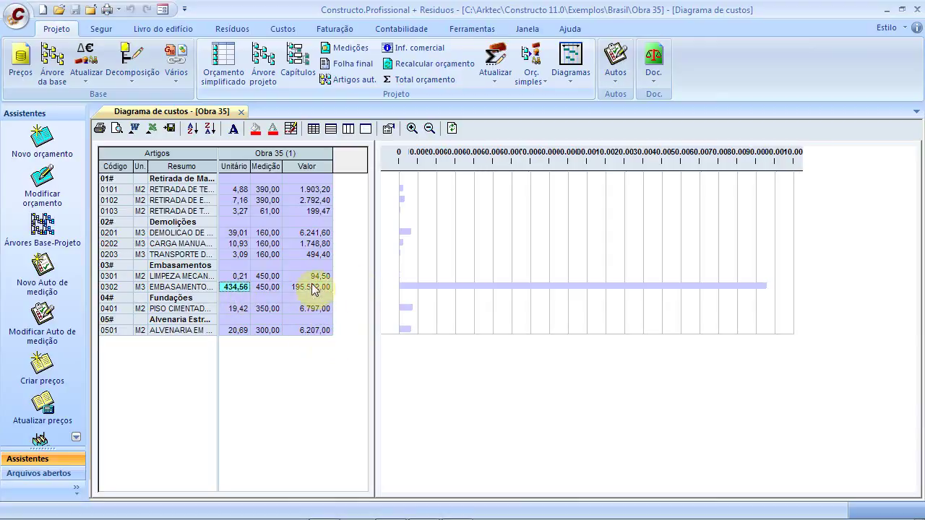
{"action": "left_click", "coordinate": [269, 288]}
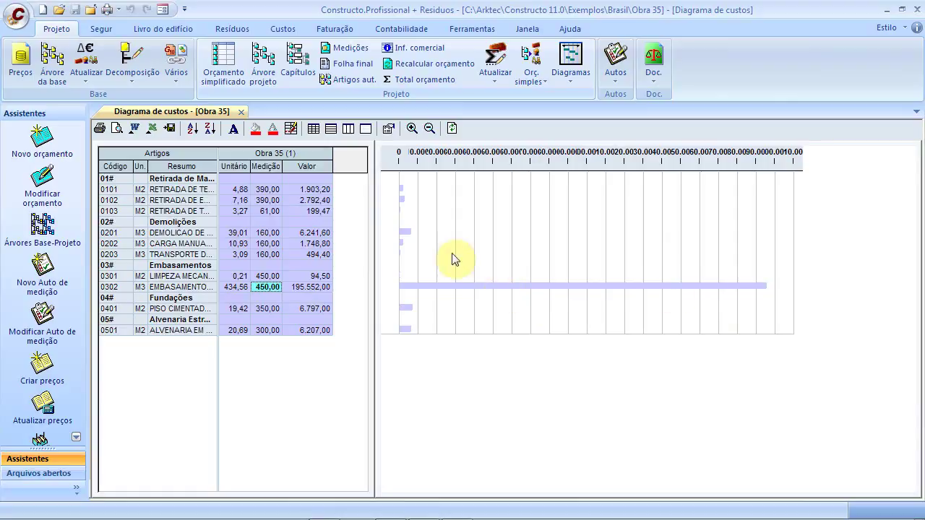
Step: Enlarge the cost chart's scale to read the article bars, and close the cost diagram
{"action": "left_click", "coordinate": [413, 128]}
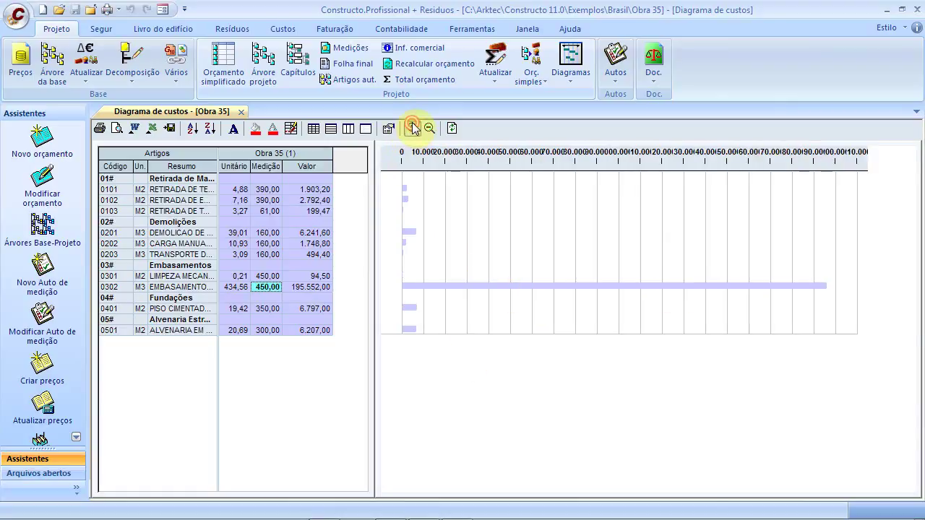
{"action": "left_click", "coordinate": [413, 128]}
{"action": "left_click", "coordinate": [412, 127]}
{"action": "left_click", "coordinate": [412, 128]}
{"action": "left_click", "coordinate": [413, 128]}
{"action": "left_click", "coordinate": [413, 128]}
{"action": "left_click", "coordinate": [412, 128]}
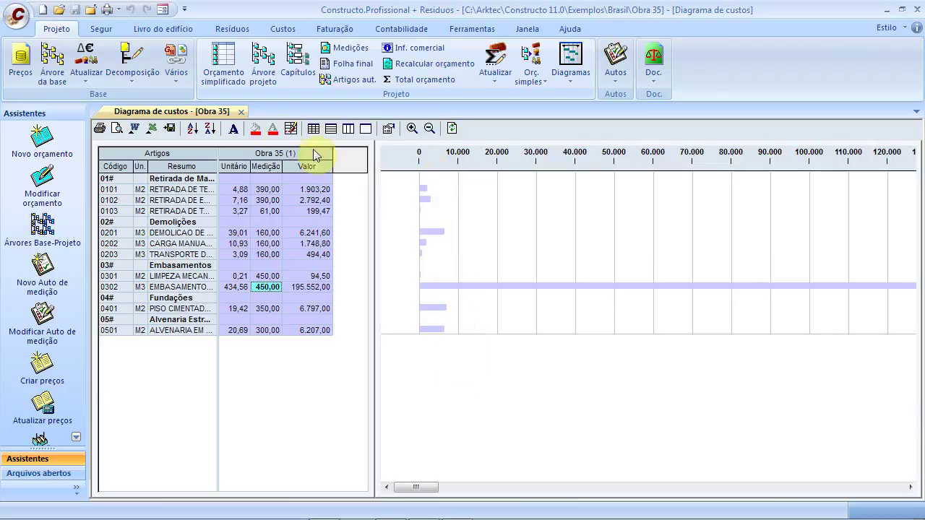
{"action": "left_click", "coordinate": [241, 112]}
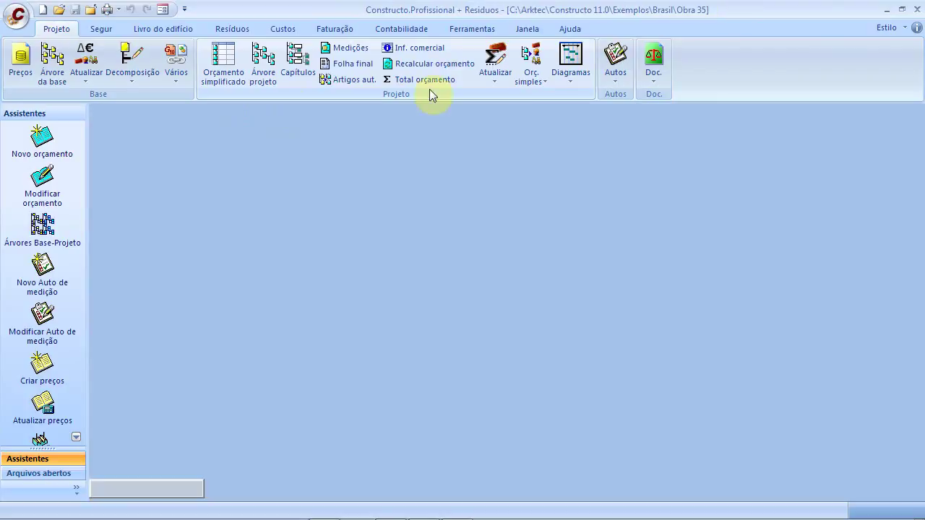
Step: Generate the resource schedule for Carpinteiro de esquadria (code 00001214), with the time diagram and the main period
{"action": "left_click", "coordinate": [569, 75]}
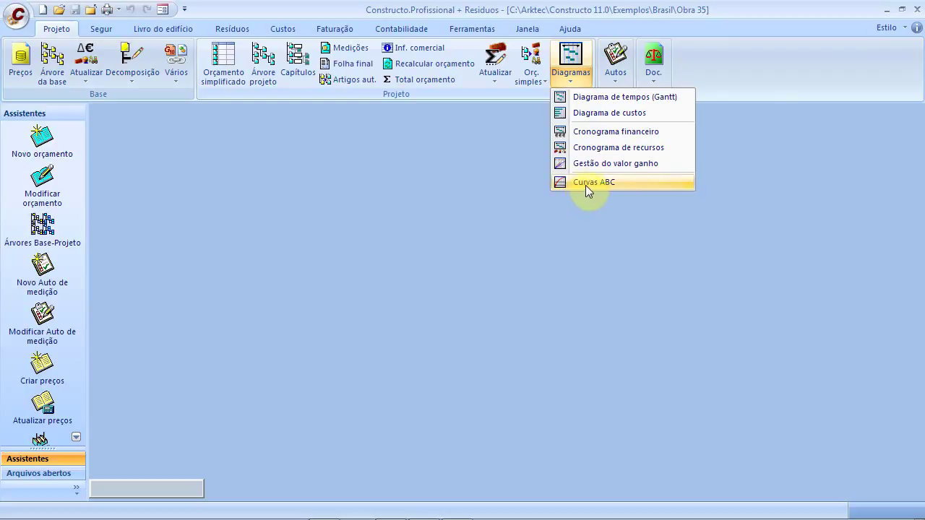
{"action": "left_click", "coordinate": [590, 149]}
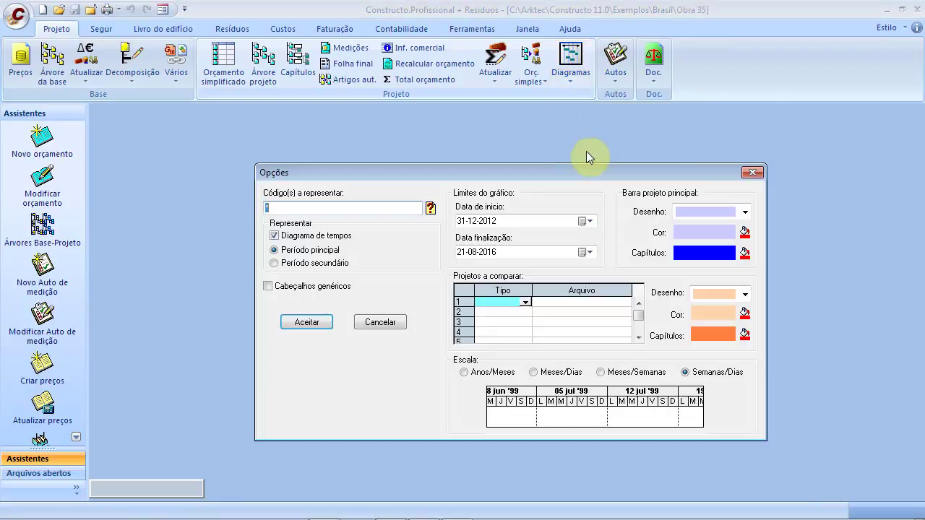
{"action": "type", "text": "MO"}
{"action": "left_click", "coordinate": [431, 208]}
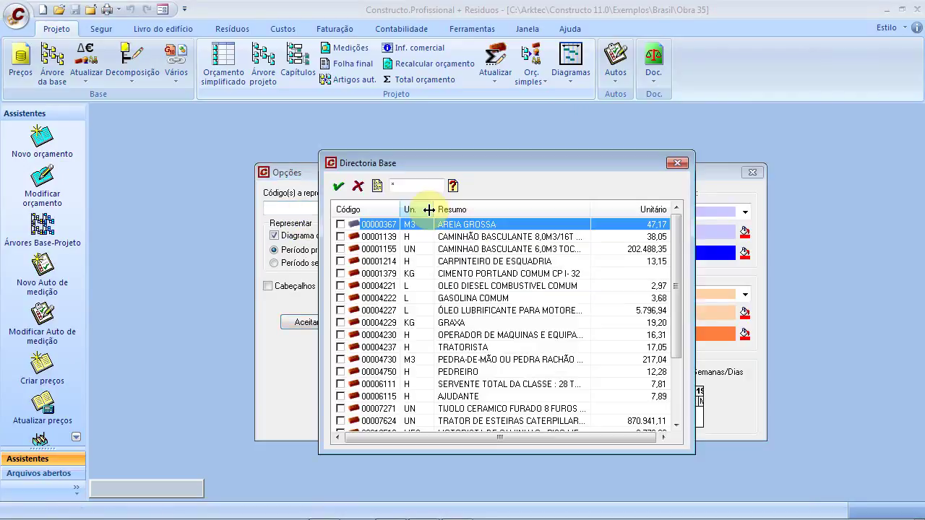
{"action": "left_click", "coordinate": [340, 261]}
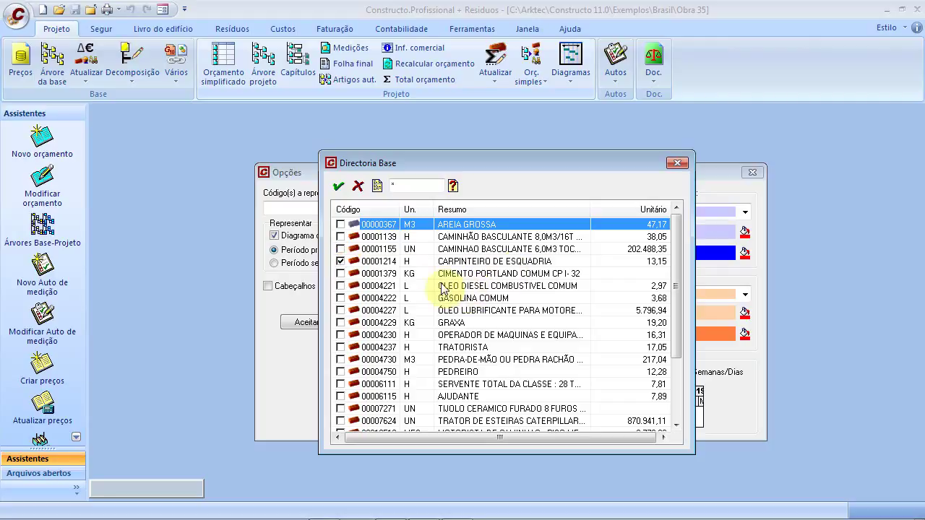
{"action": "left_click", "coordinate": [340, 187]}
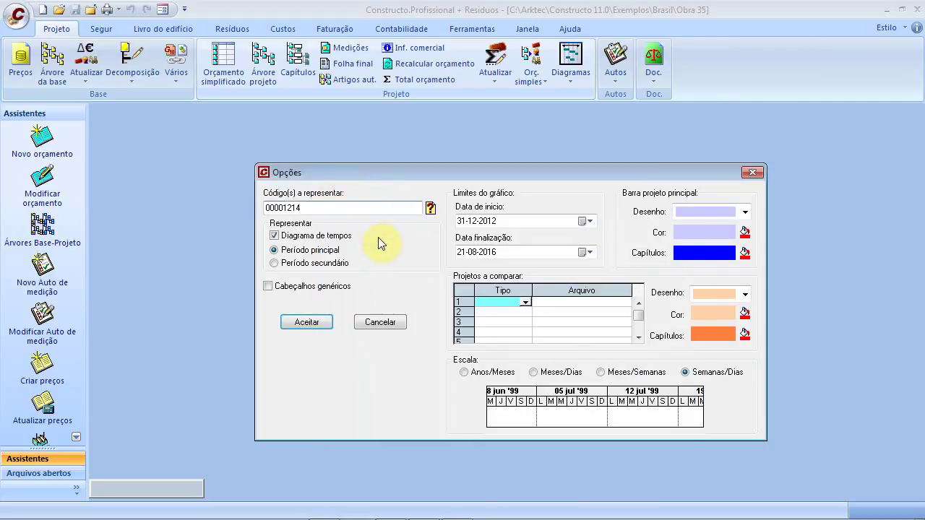
{"action": "left_click", "coordinate": [306, 322]}
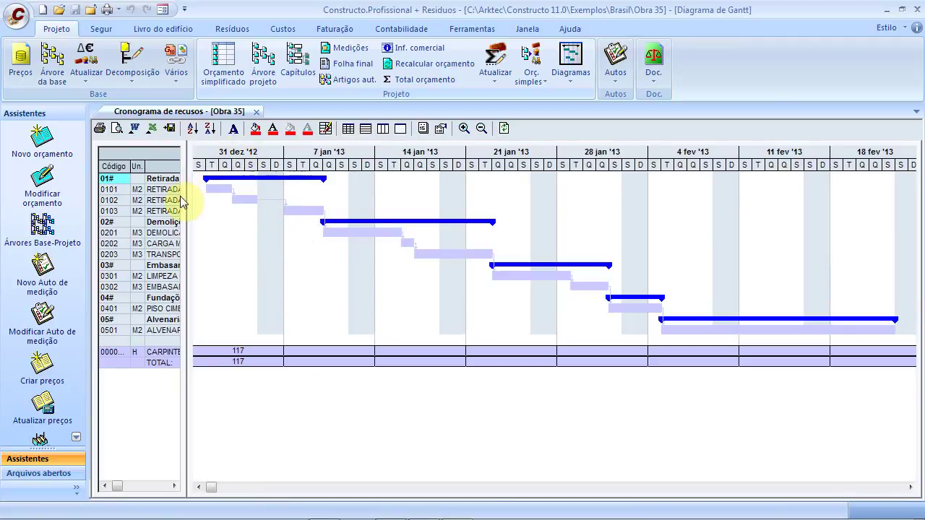
Step: Widen the resource schedule's article table, examine the carpenter's weekly hours, and close the schedule
{"action": "left_click_drag", "start_coordinate": [188, 197], "coordinate": [265, 200]}
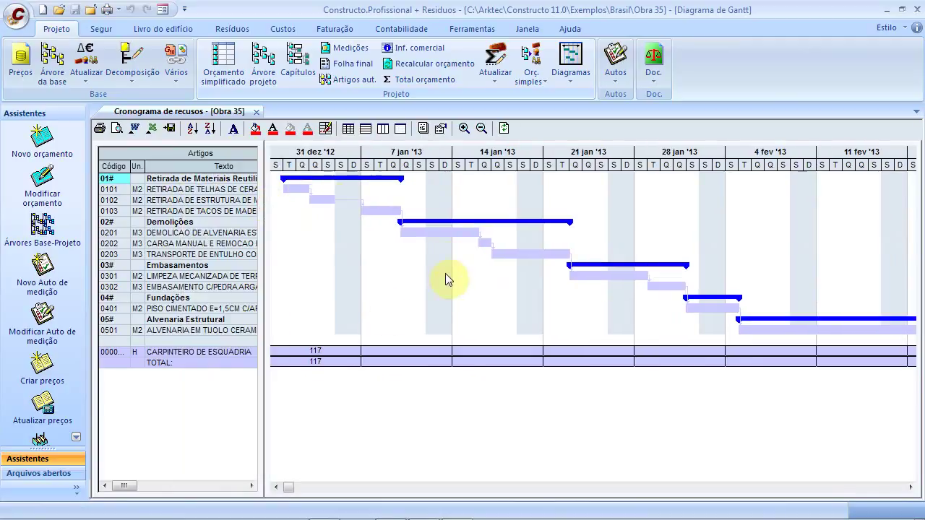
{"action": "left_click", "coordinate": [305, 351]}
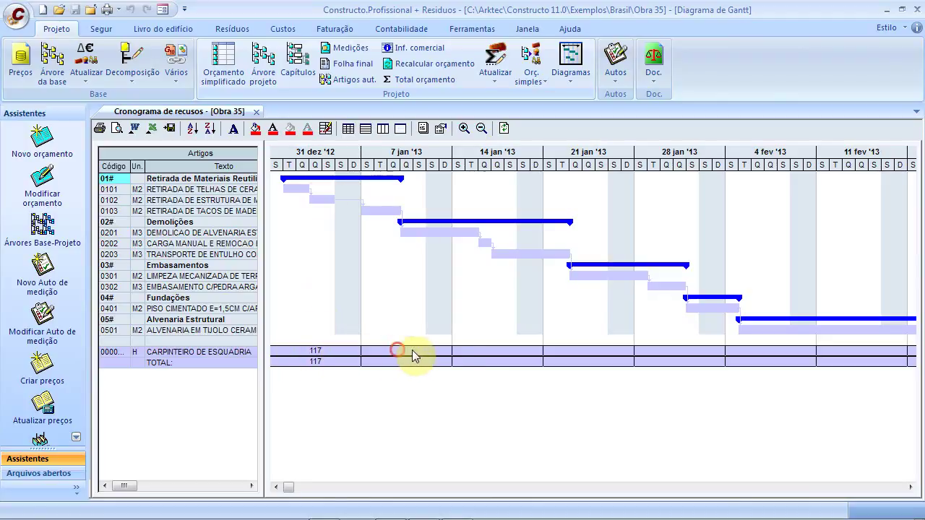
{"action": "left_click", "coordinate": [632, 352]}
{"action": "left_click", "coordinate": [682, 351]}
{"action": "left_click", "coordinate": [775, 350]}
{"action": "left_click", "coordinate": [863, 350]}
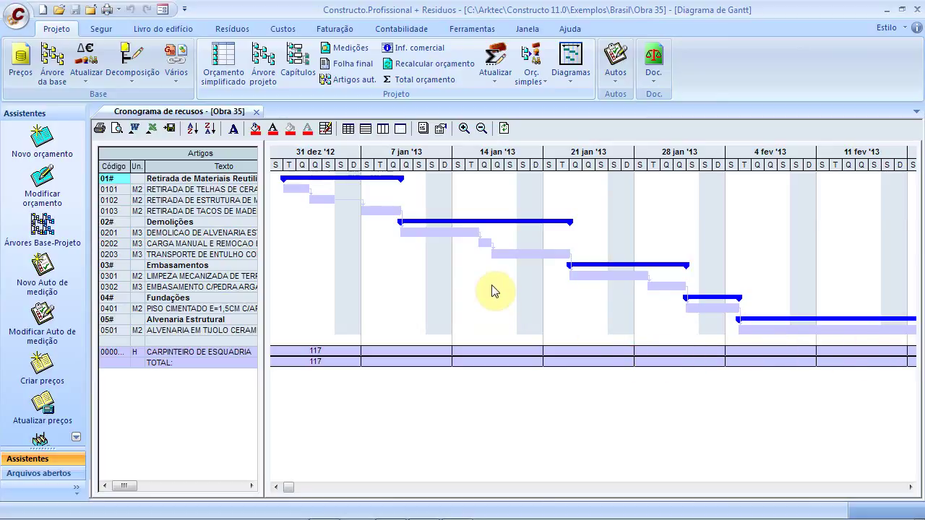
{"action": "left_click", "coordinate": [257, 111]}
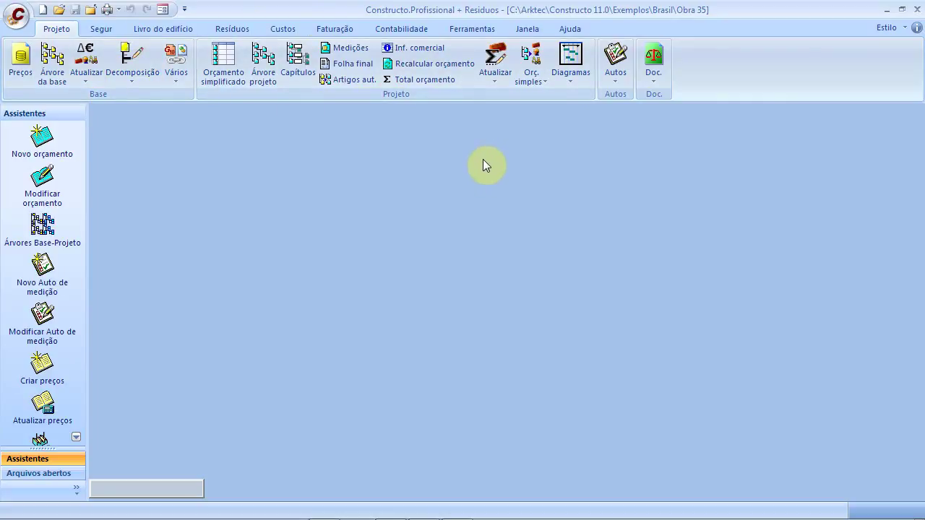
{"action": "key", "text": "alt+Tab"}
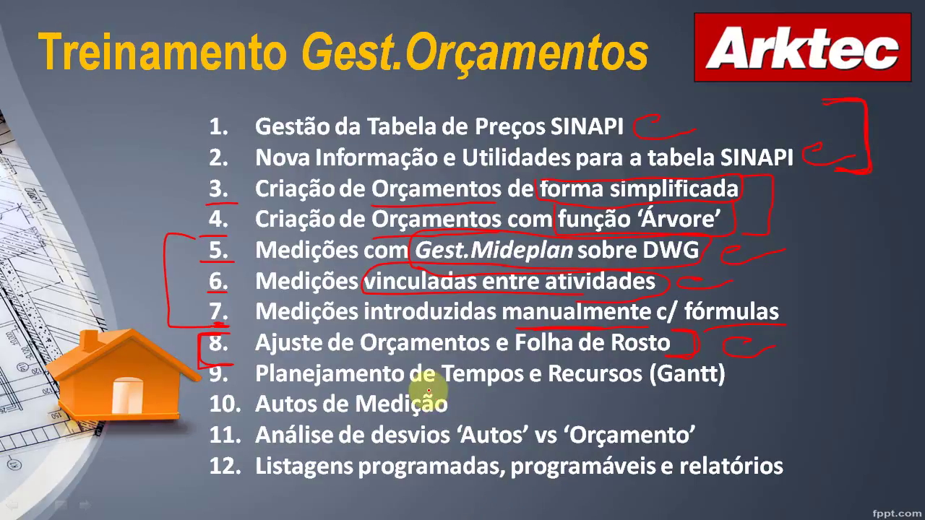
{"action": "mouse_move", "coordinate": [430, 383]}
{"action": "left_mouse_down"}
{"action": "mouse_move", "coordinate": [470, 388]}
{"action": "mouse_move", "coordinate": [441, 417]}
{"action": "mouse_move", "coordinate": [233, 426]}
{"action": "mouse_move", "coordinate": [217, 394]}
{"action": "mouse_move", "coordinate": [291, 381]}
{"action": "mouse_move", "coordinate": [464, 385]}
{"action": "left_mouse_up"}
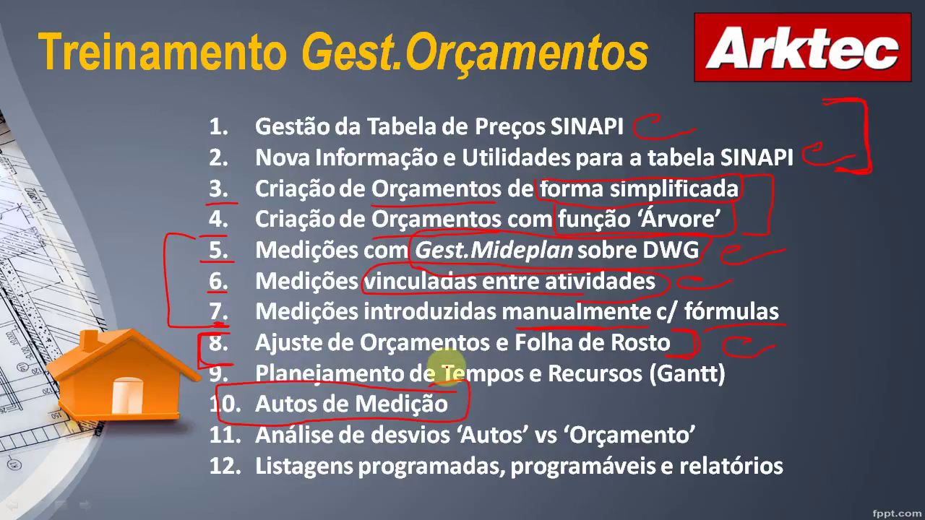
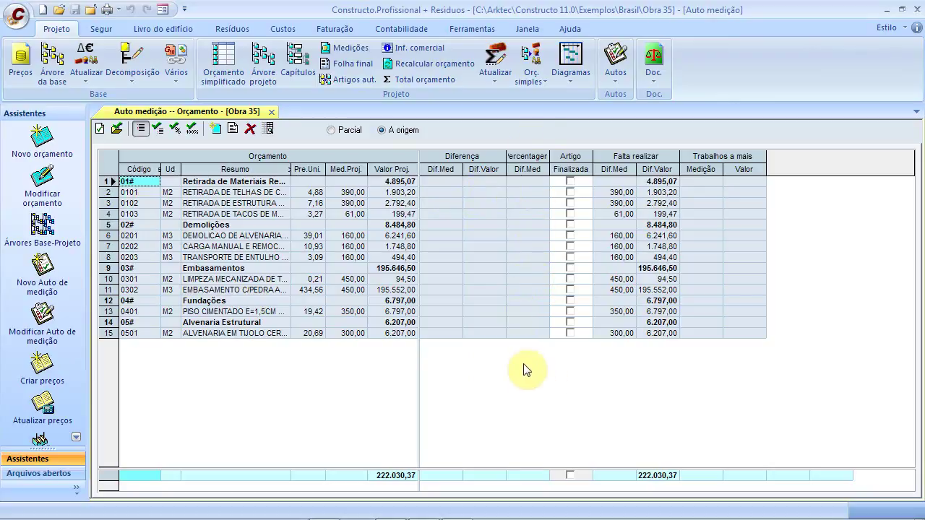
Step: Add a new measurement report to Obra 35 under the file name "Obra 35 auto medição 01"
{"action": "left_click", "coordinate": [100, 132]}
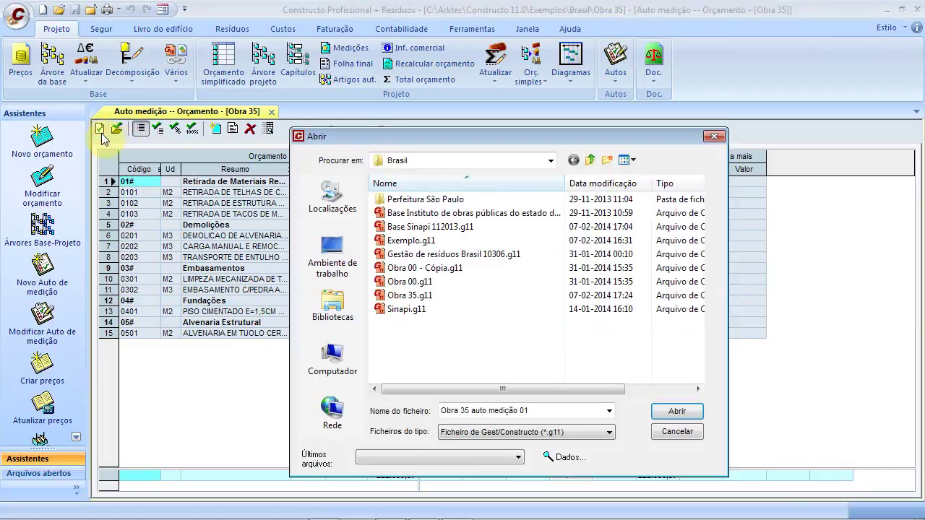
{"action": "left_click", "coordinate": [473, 410]}
{"action": "left_click_drag", "start_coordinate": [471, 410], "coordinate": [535, 407]}
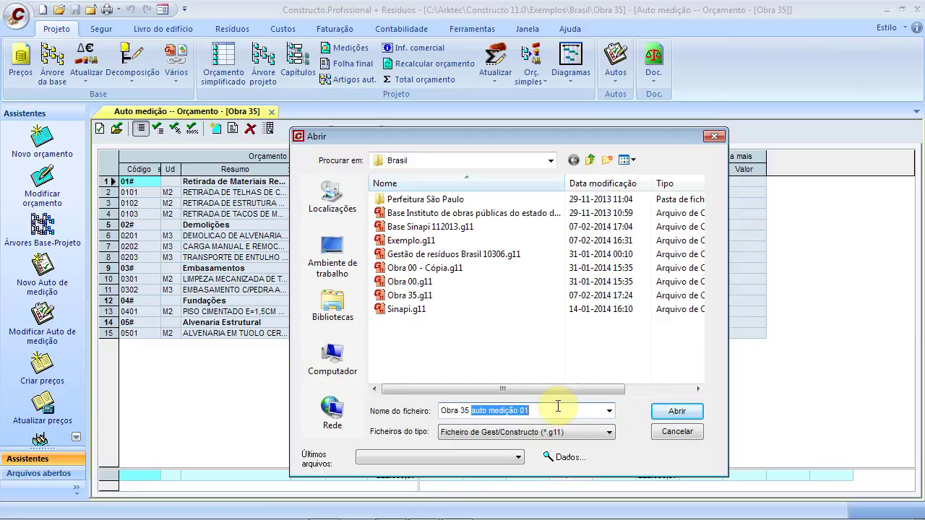
{"action": "left_click", "coordinate": [673, 412]}
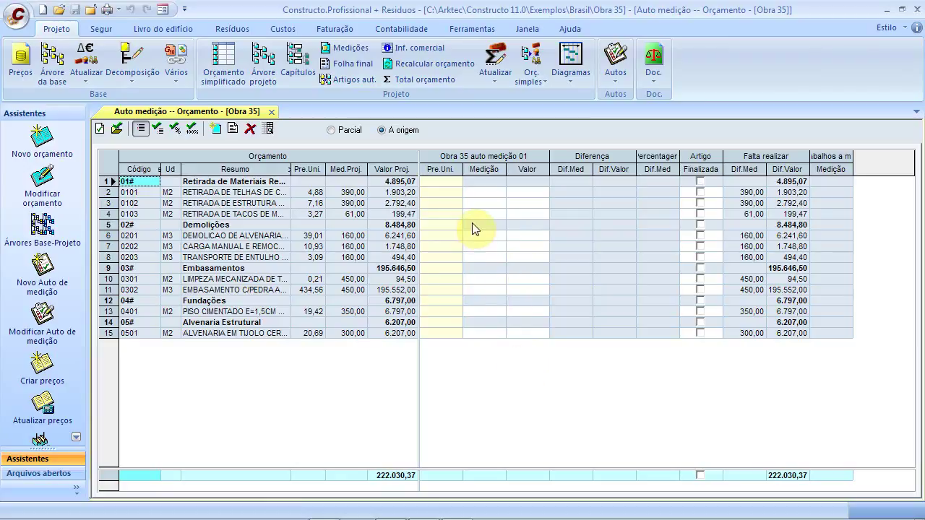
Step: In report 01, remove the # mark from the 390,00 measurement line of article 0101 and save the changes
{"action": "left_click", "coordinate": [482, 194]}
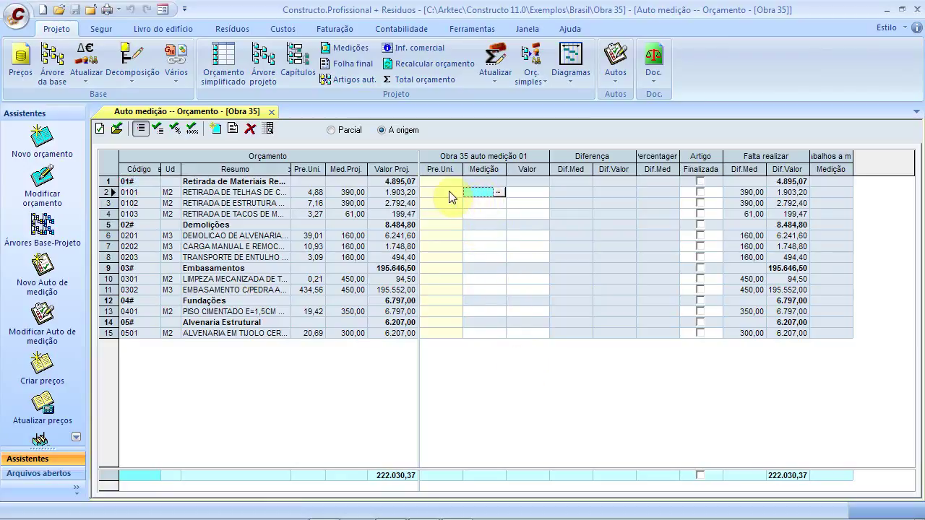
{"action": "left_click", "coordinate": [499, 192]}
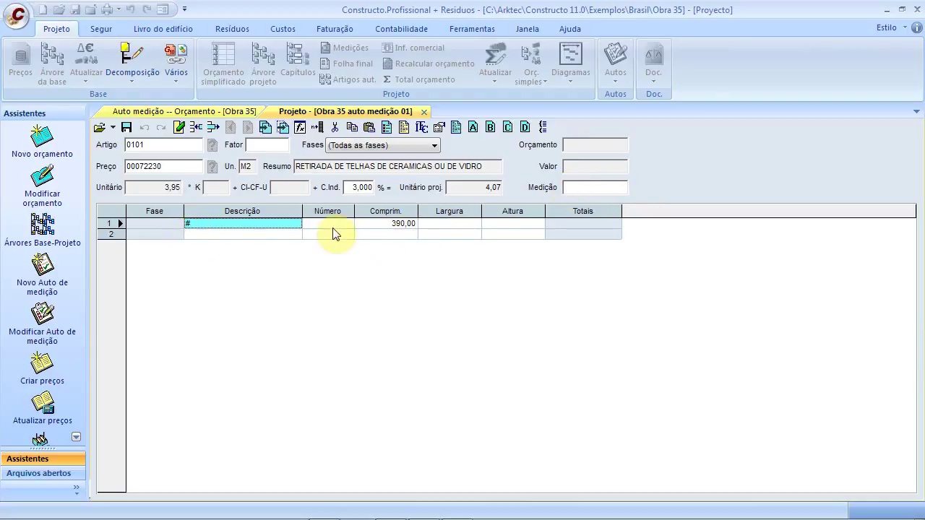
{"action": "key", "text": "BackSpace"}
{"action": "left_click", "coordinate": [267, 234]}
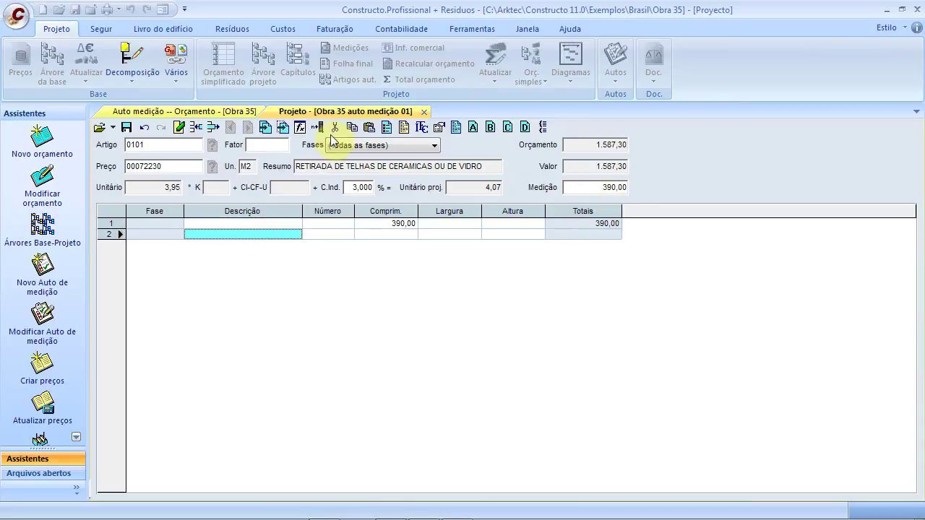
{"action": "left_click", "coordinate": [424, 111]}
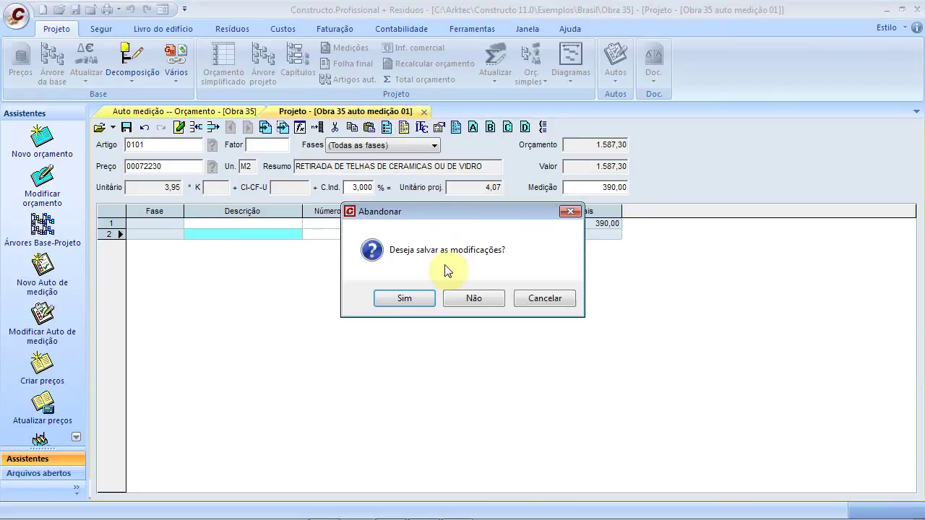
{"action": "left_click", "coordinate": [424, 297]}
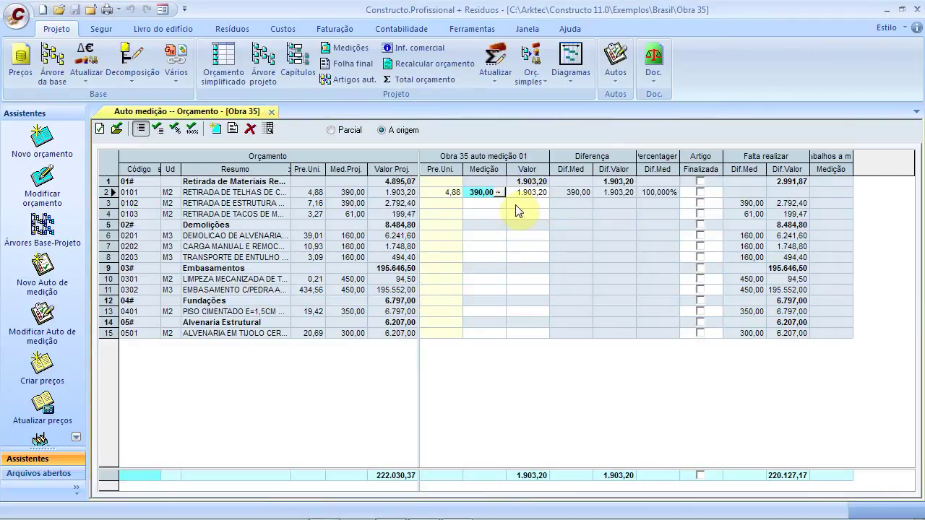
Step: Switch the report to partial measurement and set article 0102's measurement in report 01 equal to the project
{"action": "left_click", "coordinate": [516, 204]}
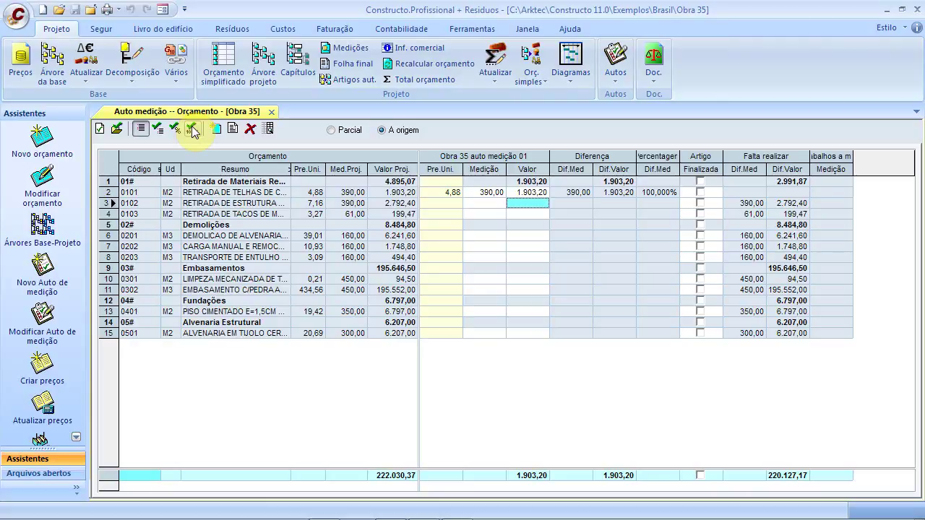
{"action": "left_click", "coordinate": [337, 137]}
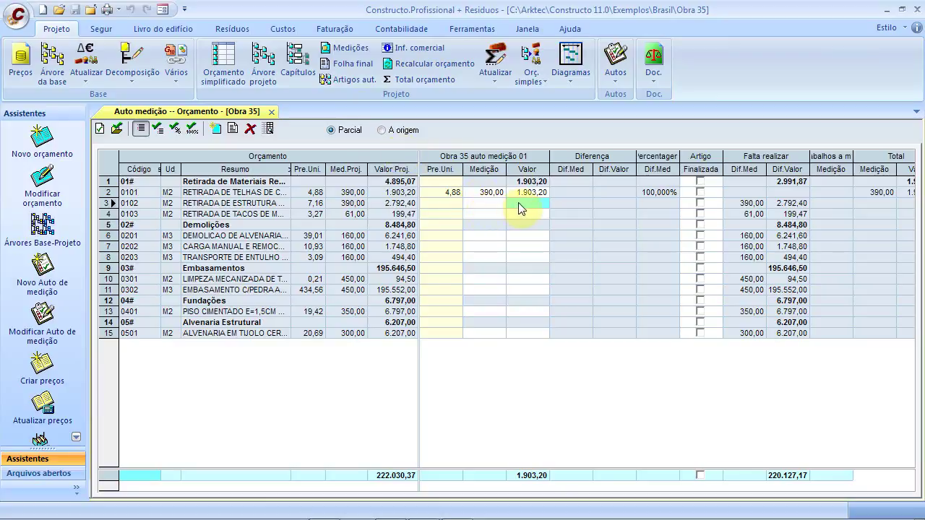
{"action": "left_click", "coordinate": [196, 128]}
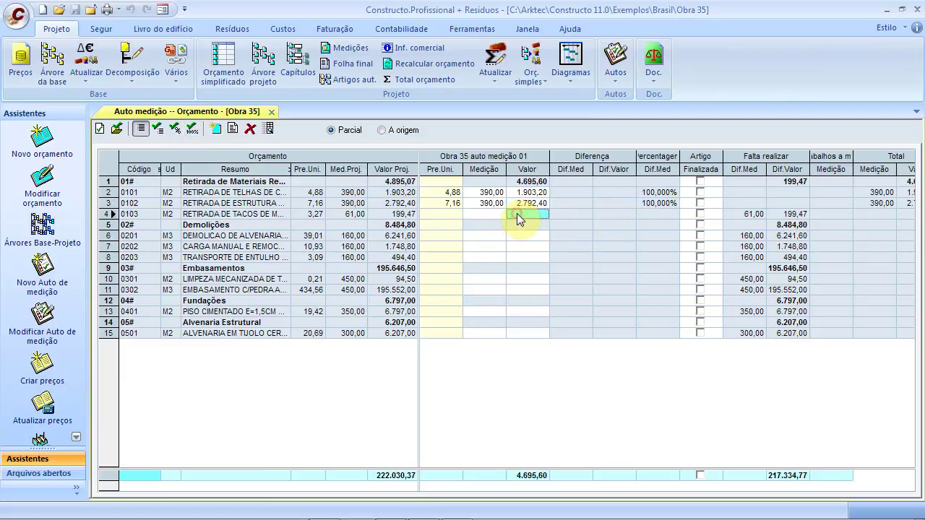
Step: In report 01, remove the # marks from the Quarto A and Quarto B lines of article 0103 and save the changes
{"action": "left_click", "coordinate": [473, 213]}
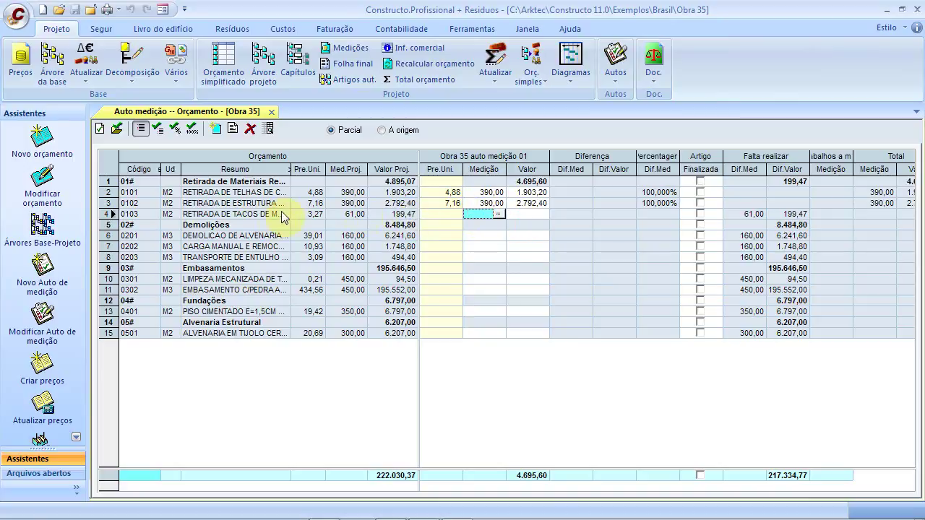
{"action": "left_click", "coordinate": [499, 214]}
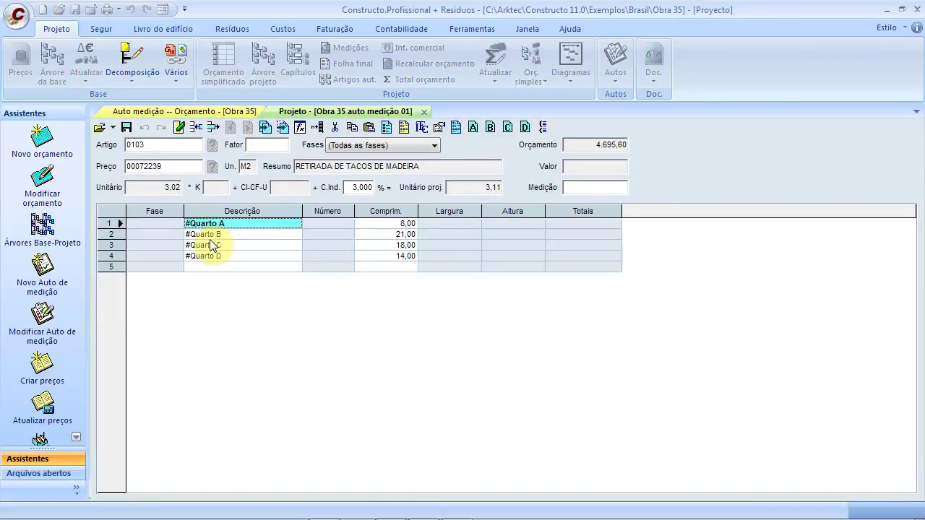
{"action": "left_click", "coordinate": [189, 224]}
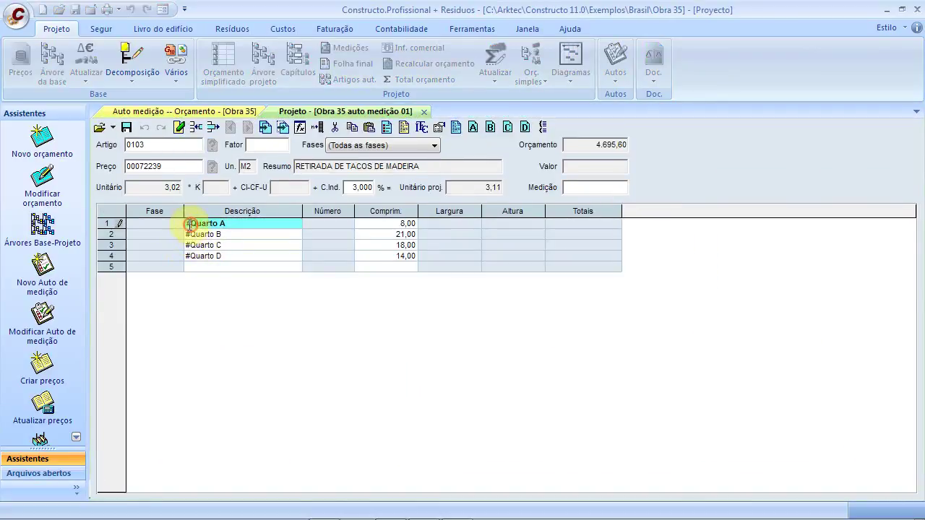
{"action": "key", "text": "BackSpace"}
{"action": "left_click", "coordinate": [193, 235]}
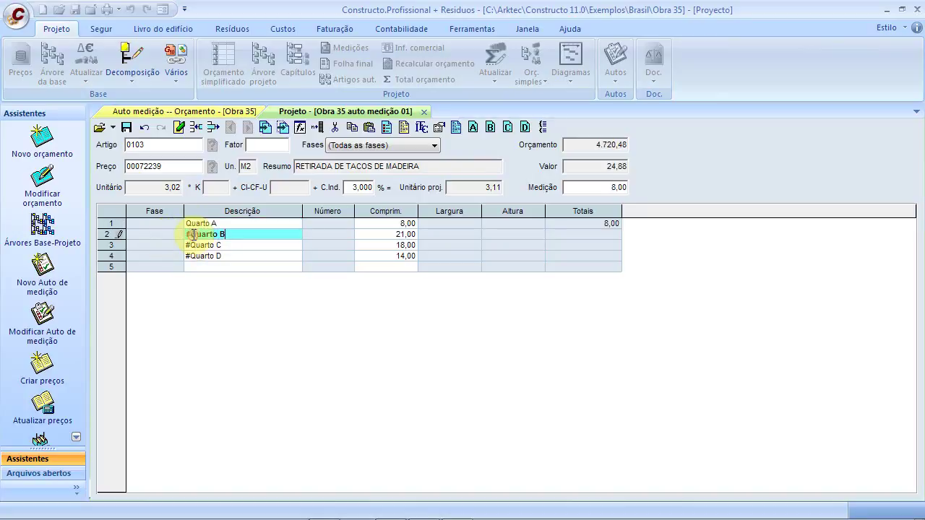
{"action": "key", "text": "BackSpace"}
{"action": "left_click", "coordinate": [239, 246]}
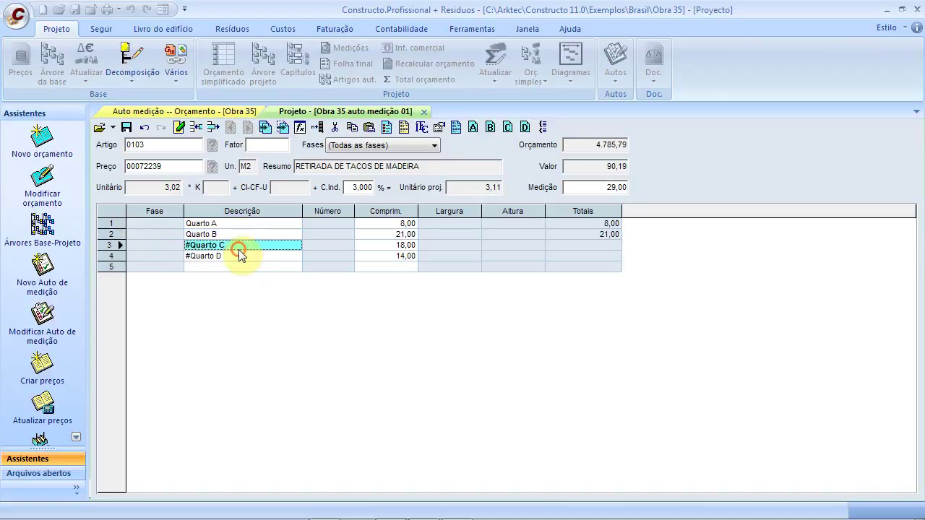
{"action": "left_click", "coordinate": [425, 112]}
{"action": "left_click", "coordinate": [432, 295]}
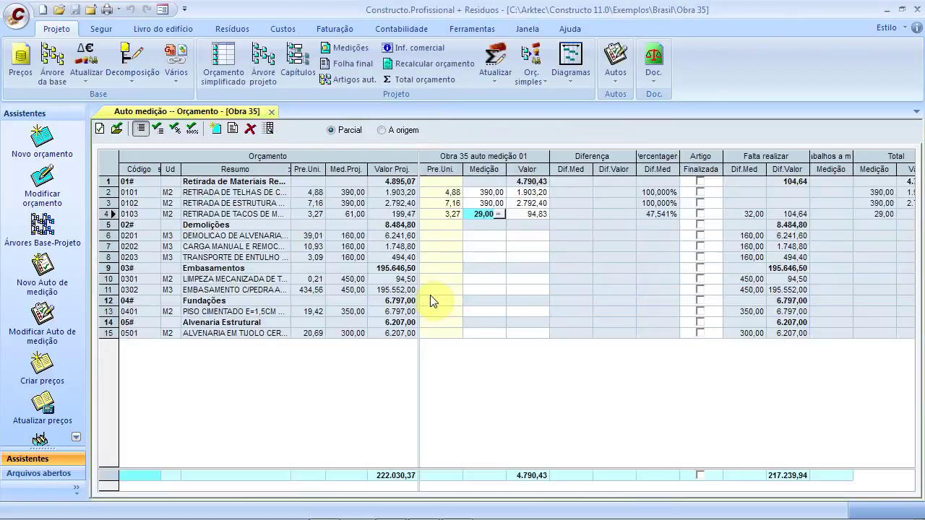
Step: Check article 0103's measurement, value and completed percentage in report 01
{"action": "left_click", "coordinate": [482, 238]}
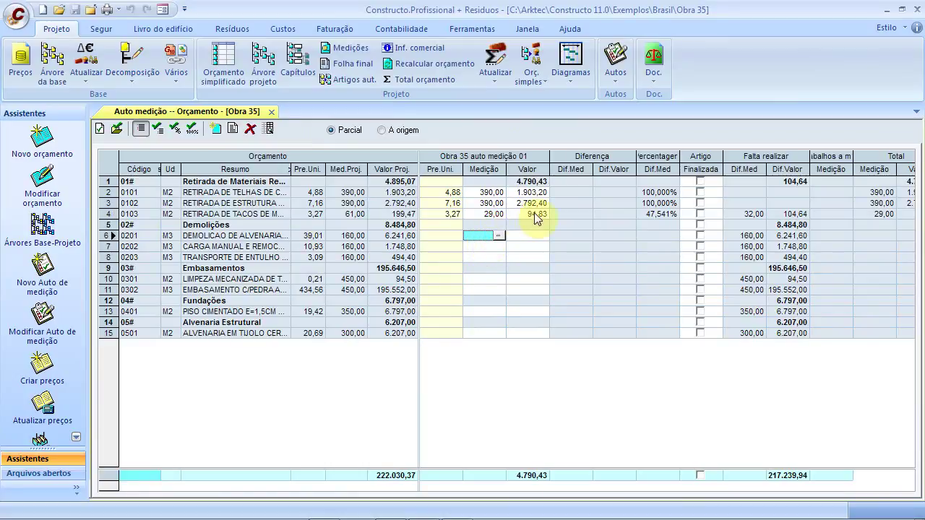
{"action": "left_click", "coordinate": [534, 217]}
{"action": "left_click", "coordinate": [486, 215]}
{"action": "left_click", "coordinate": [660, 216]}
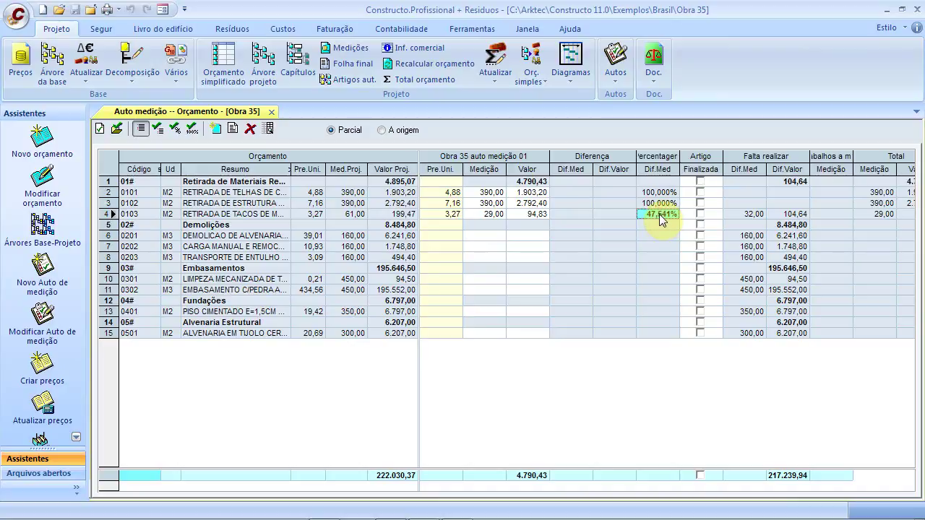
{"action": "left_click", "coordinate": [481, 235]}
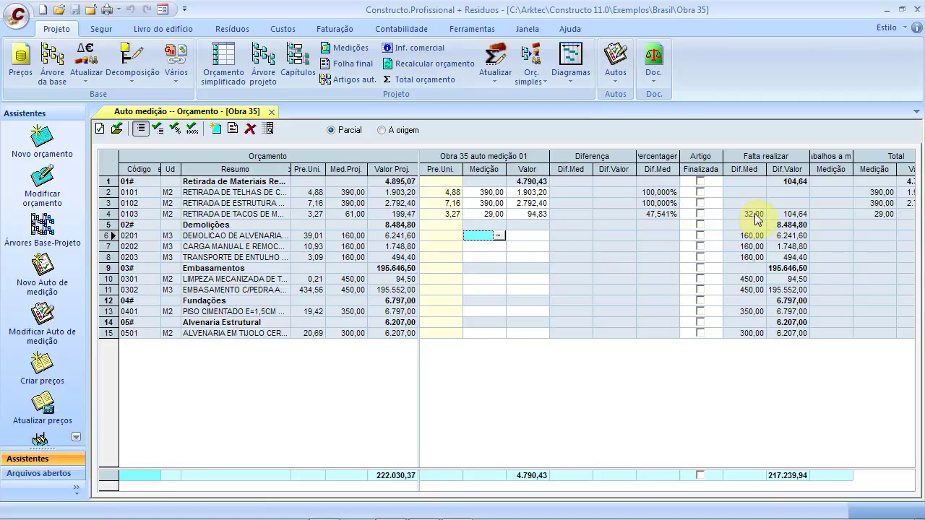
Step: Hide the Diferença Dif.Med and Diferença Dif.Valor columns in the measurement comparison table
{"action": "right_click", "coordinate": [593, 165]}
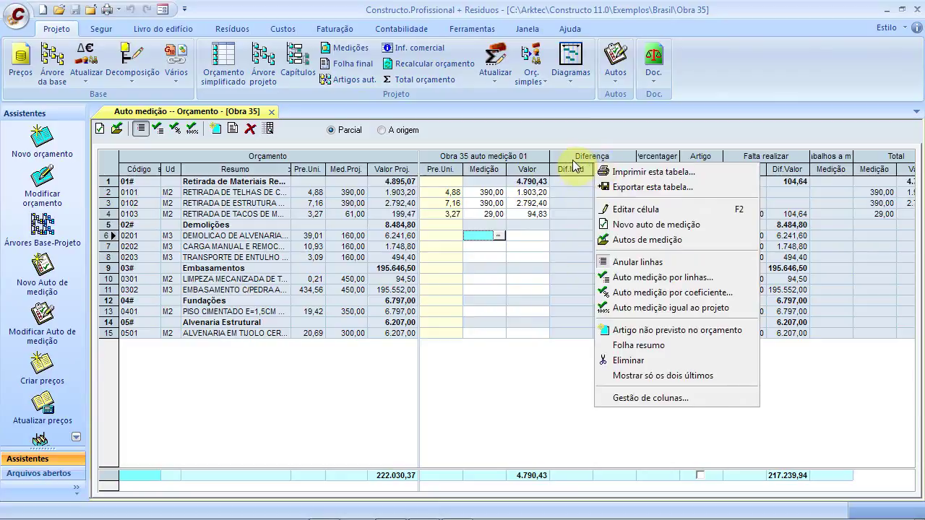
{"action": "right_click", "coordinate": [572, 162]}
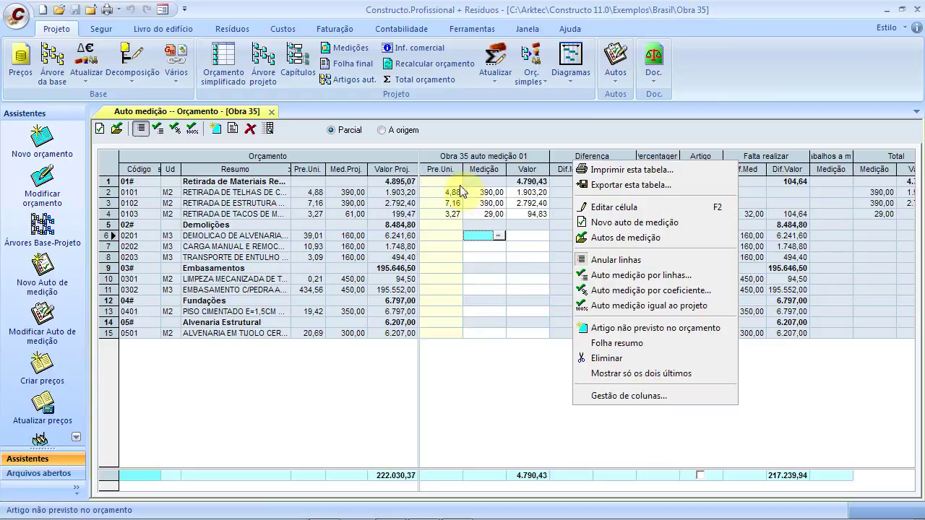
{"action": "left_click", "coordinate": [629, 397]}
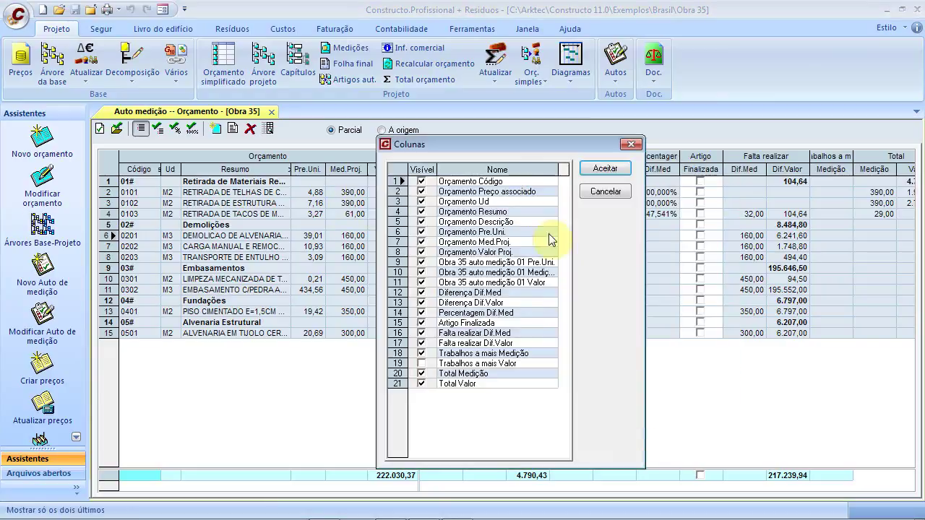
{"action": "left_click", "coordinate": [421, 292]}
{"action": "left_click", "coordinate": [421, 302]}
{"action": "left_click", "coordinate": [604, 171]}
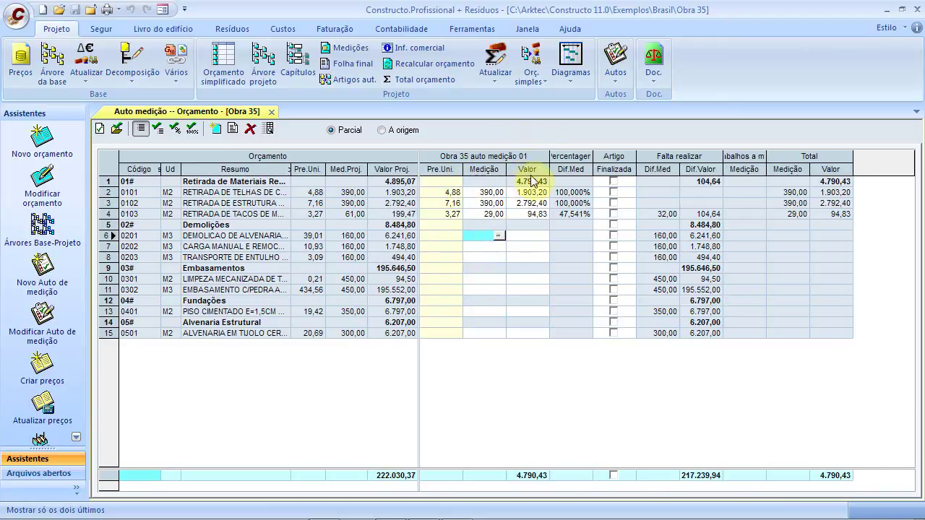
Step: Add a second measurement report to Obra 35 under the file name "Obra 35 auto medição 02"
{"action": "left_click", "coordinate": [102, 130]}
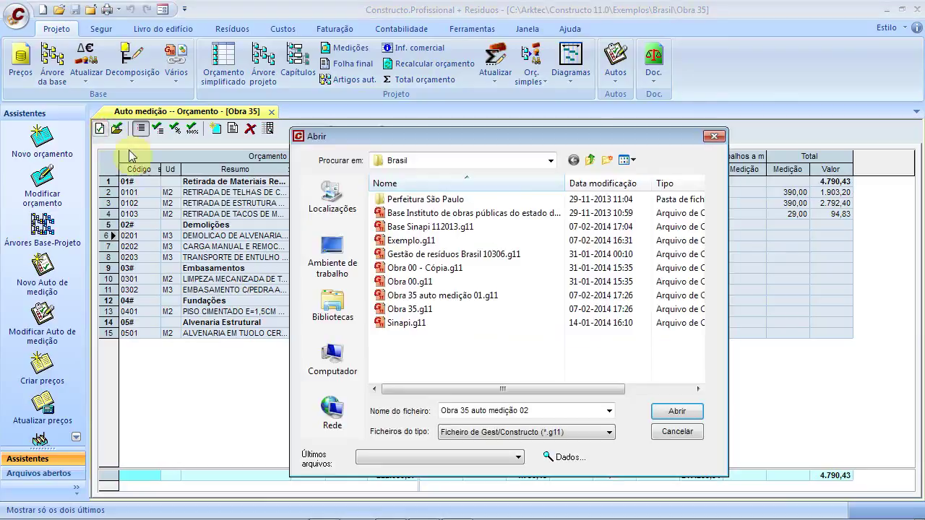
{"action": "double_click", "coordinate": [532, 411]}
{"action": "left_click_drag", "start_coordinate": [537, 410], "coordinate": [471, 403]}
{"action": "left_click", "coordinate": [668, 413]}
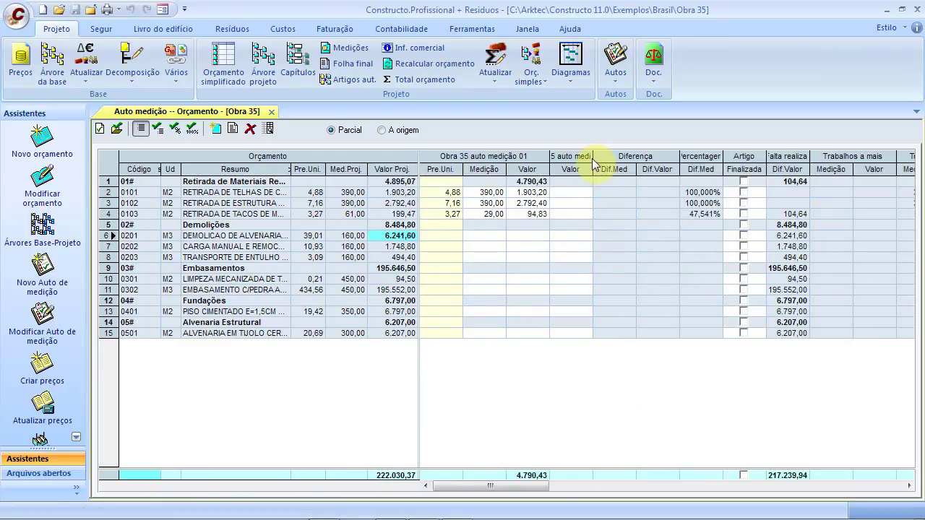
Step: Show report 02's Pre.Uni. and Medição columns and adjust the width of its Valor column
{"action": "left_click_drag", "start_coordinate": [594, 157], "coordinate": [629, 158]}
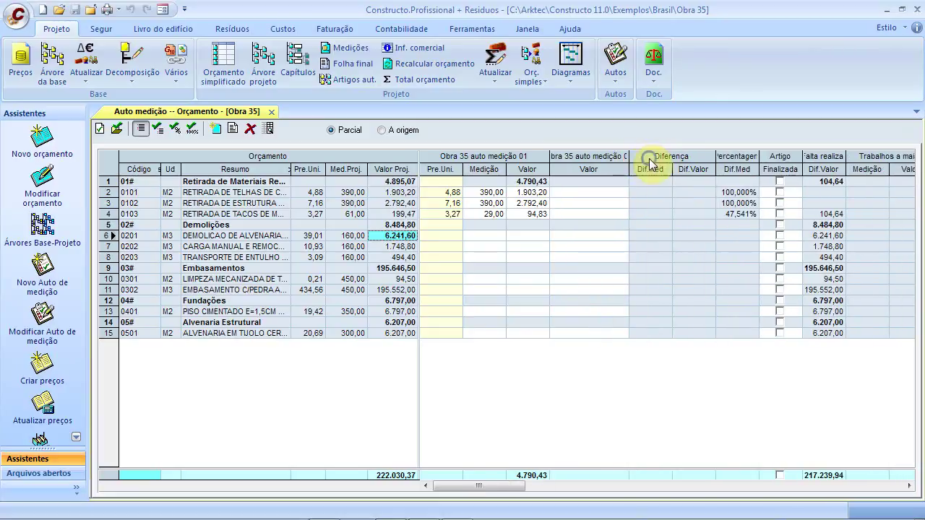
{"action": "right_click", "coordinate": [649, 160]}
{"action": "left_click", "coordinate": [687, 394]}
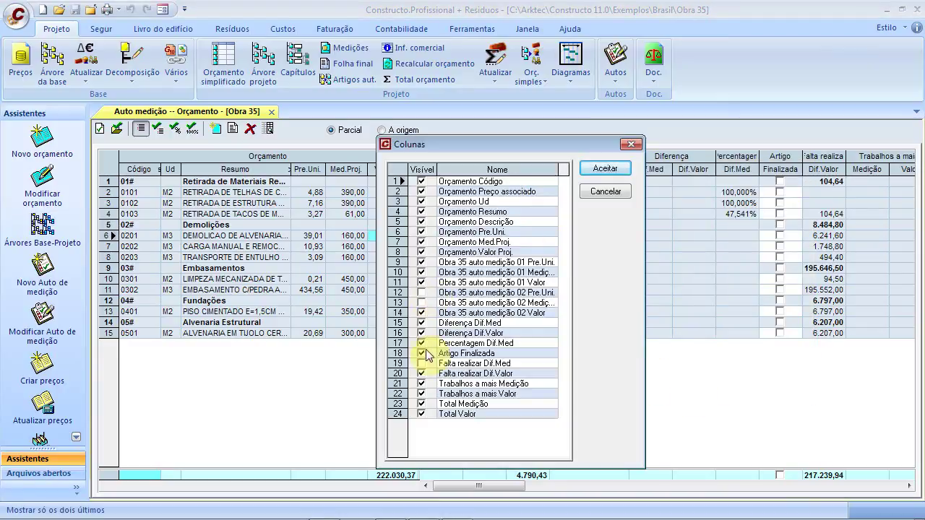
{"action": "left_click", "coordinate": [422, 294]}
{"action": "left_click", "coordinate": [422, 303]}
{"action": "left_click", "coordinate": [599, 168]}
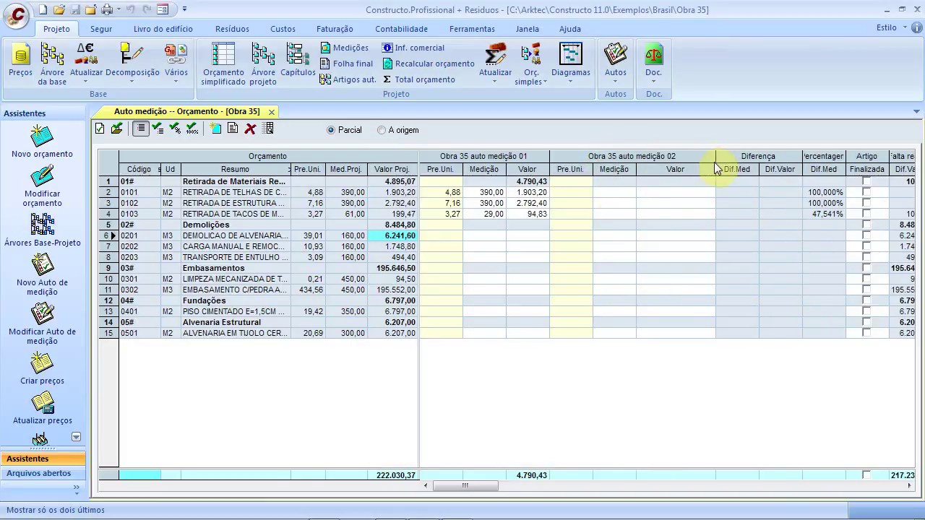
{"action": "left_click_drag", "start_coordinate": [716, 162], "coordinate": [698, 161]}
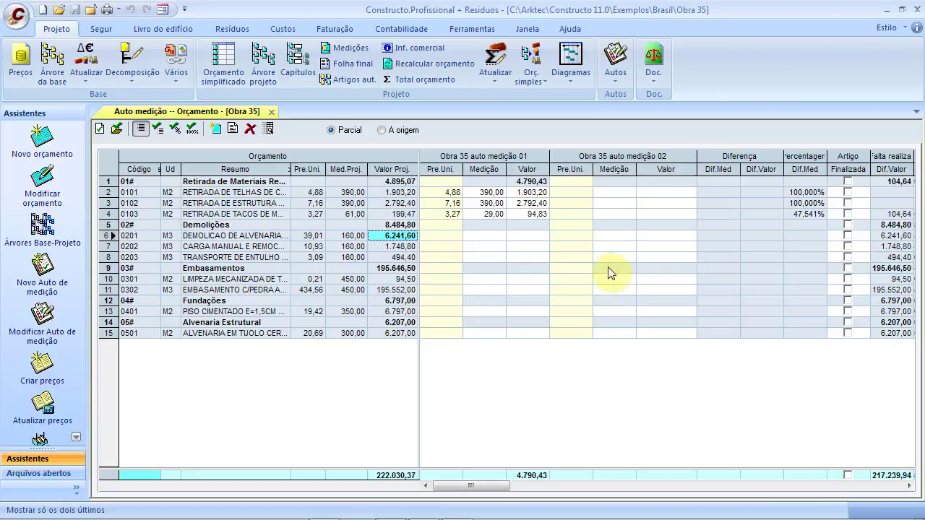
Step: In report 02, remove the # marks from the Quarto C and Quarto D lines of article 0103 and save the measurement
{"action": "left_click", "coordinate": [611, 213]}
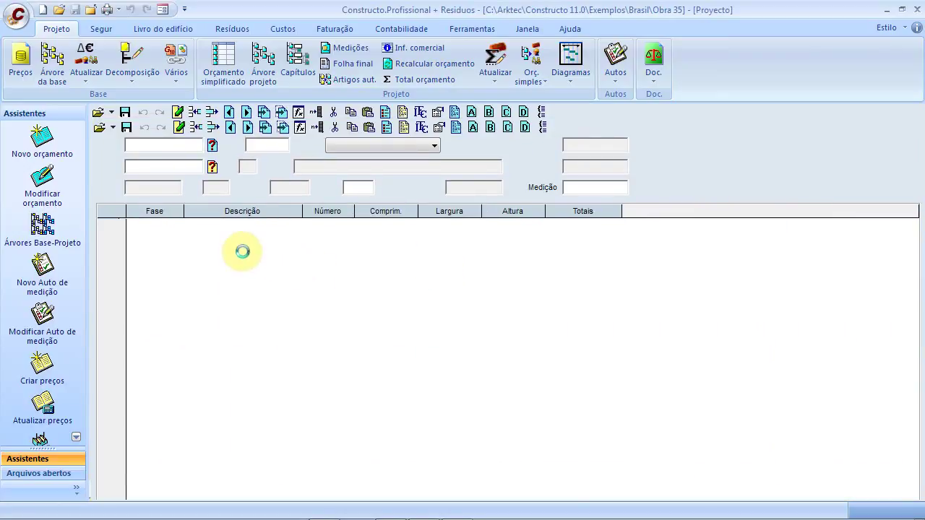
{"action": "left_click", "coordinate": [193, 246]}
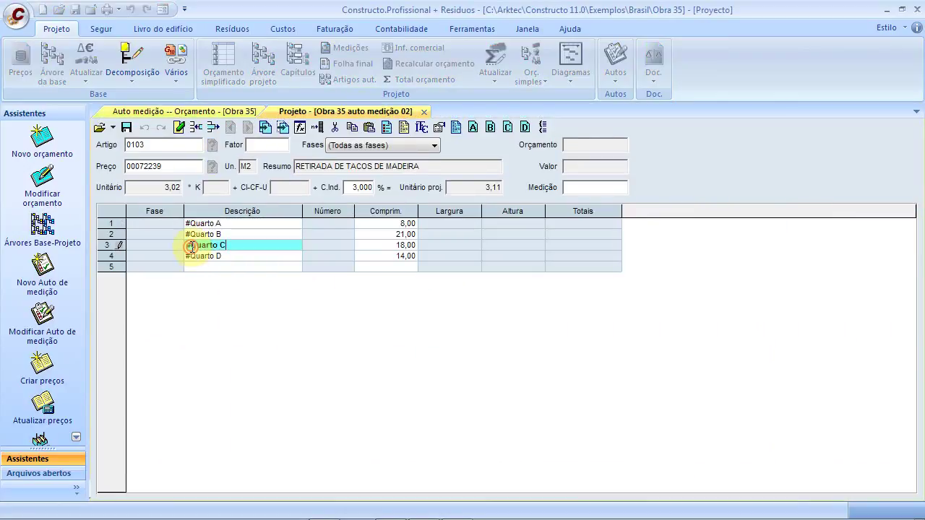
{"action": "key", "text": "Delete"}
{"action": "left_click", "coordinate": [195, 256]}
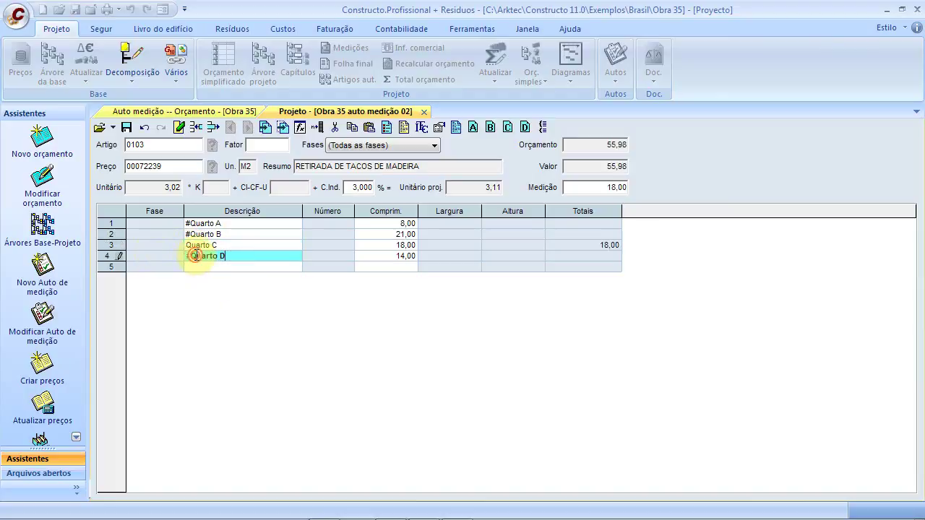
{"action": "key", "text": "Delete"}
{"action": "left_click", "coordinate": [367, 255]}
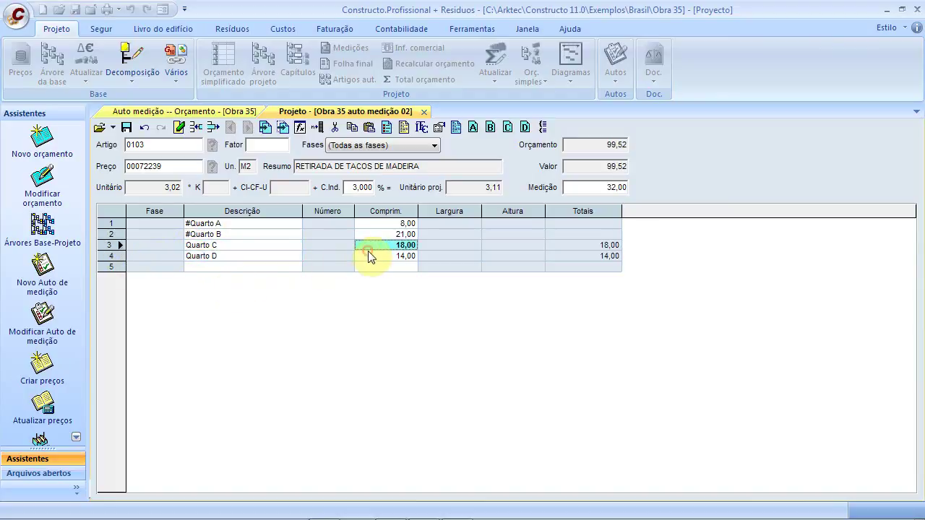
{"action": "left_click", "coordinate": [125, 128]}
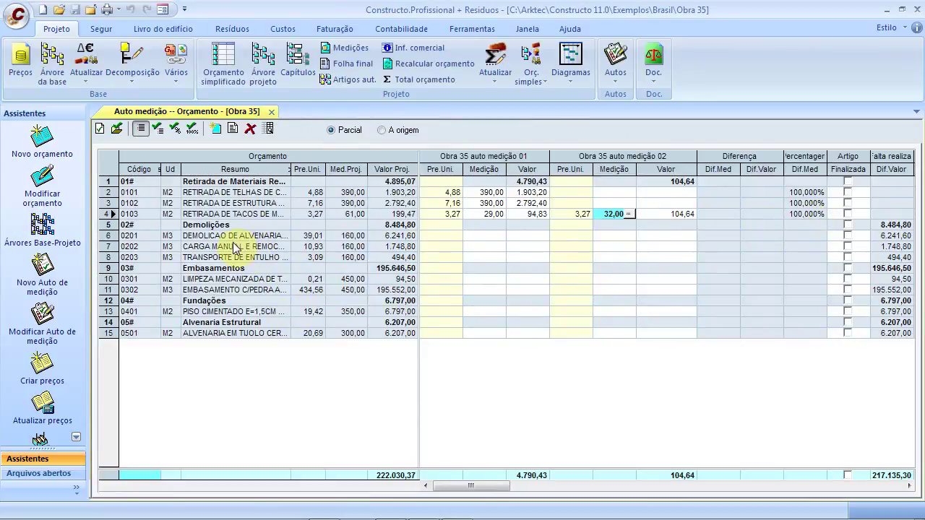
Step: In report 02, set the measurement of the Demolições articles 0201, 0202 and 0203 to 179 each
{"action": "left_click", "coordinate": [347, 235]}
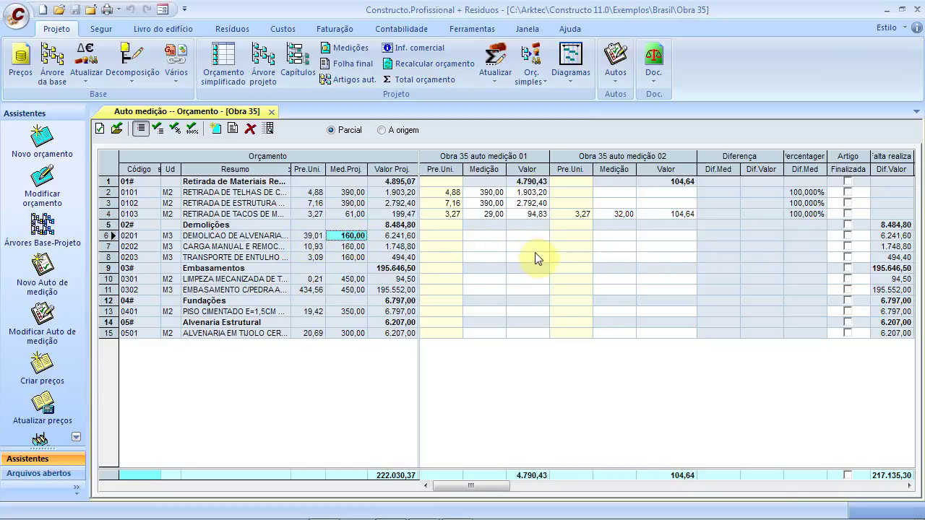
{"action": "left_click", "coordinate": [618, 236]}
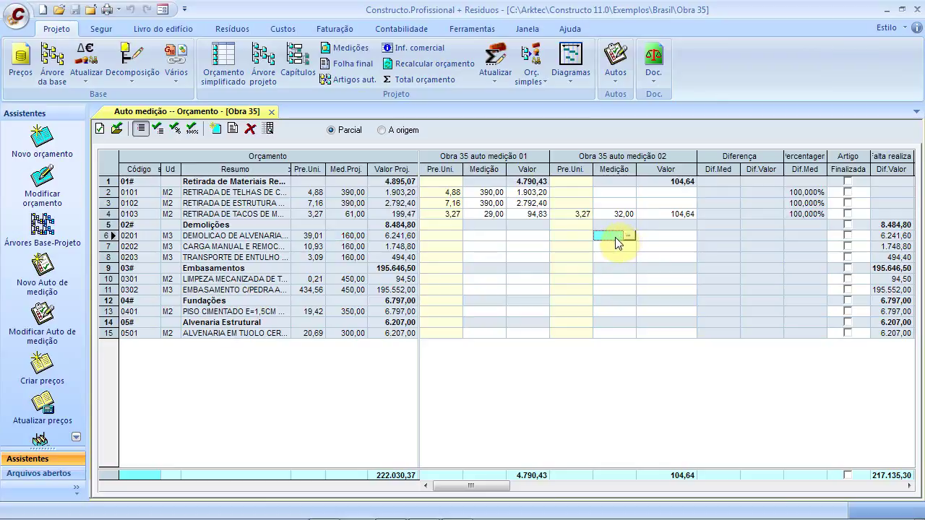
{"action": "type", "text": "179"}
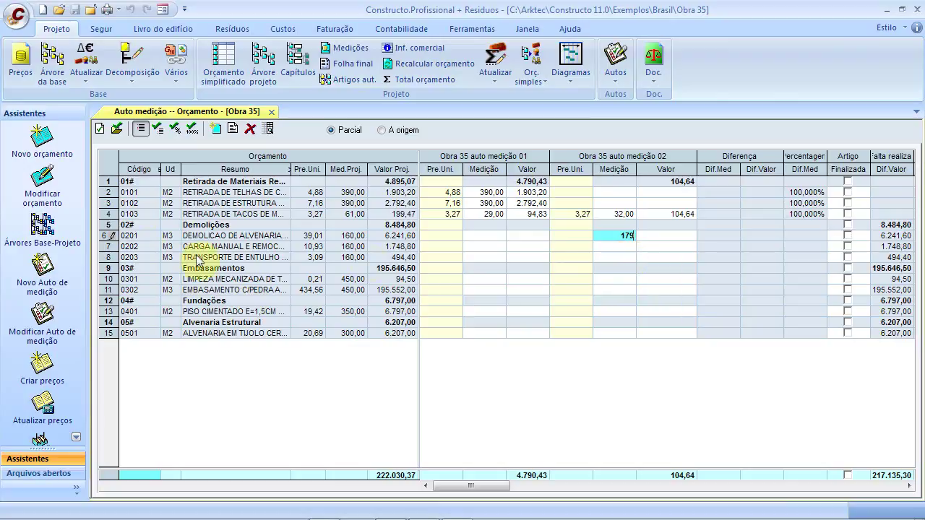
{"action": "left_click", "coordinate": [605, 247]}
{"action": "type", "text": "179"}
{"action": "left_click", "coordinate": [614, 258]}
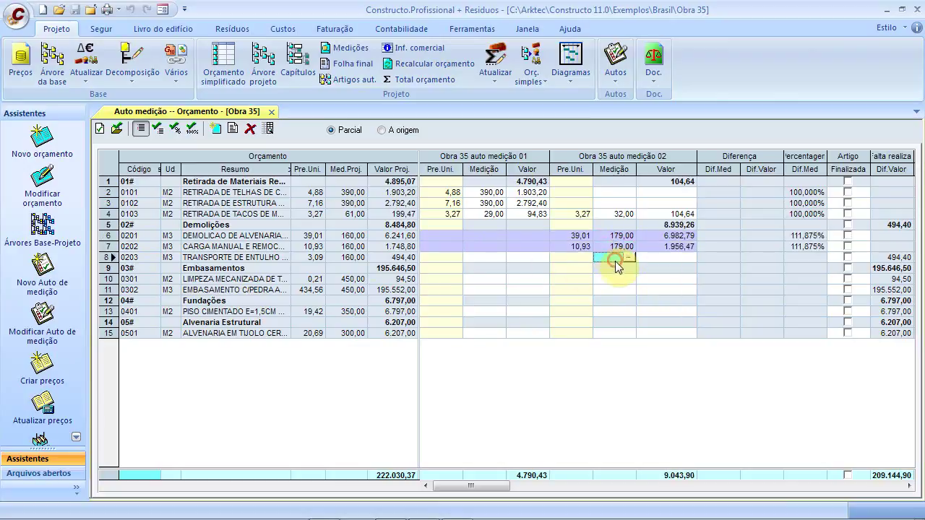
{"action": "type", "text": "179"}
{"action": "left_click", "coordinate": [613, 279]}
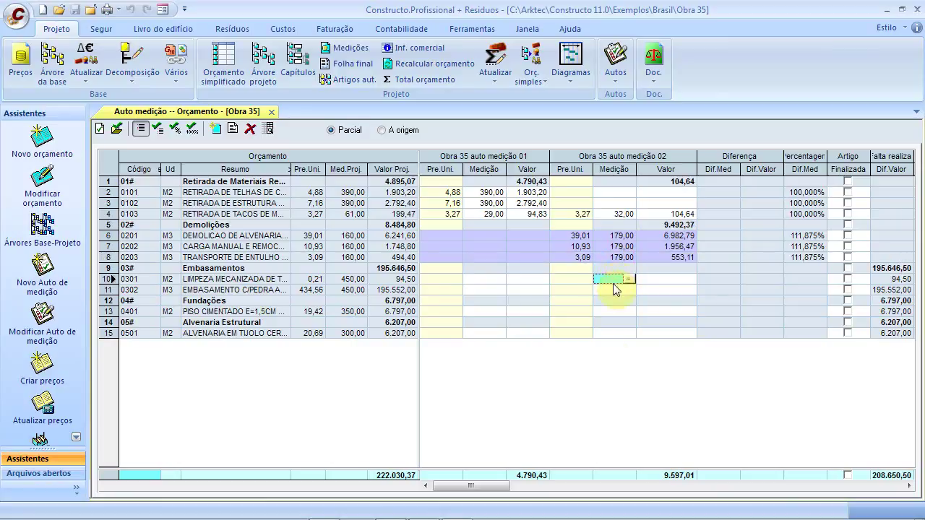
Step: Mark articles 0101, 0102, 0103, 0201, 0202 and 0203 as finished
{"action": "left_click_drag", "start_coordinate": [492, 487], "coordinate": [799, 485]}
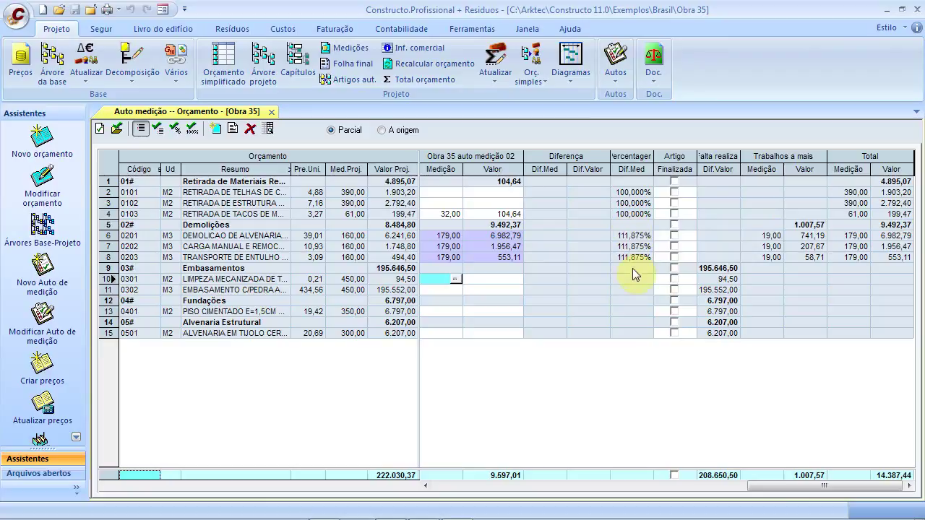
{"action": "left_click", "coordinate": [677, 182]}
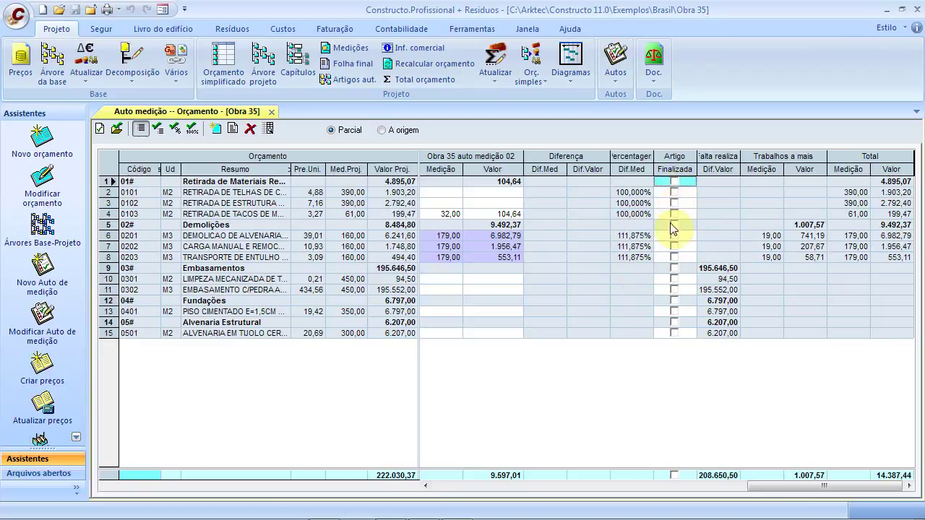
{"action": "left_click", "coordinate": [675, 193]}
{"action": "left_click", "coordinate": [674, 204]}
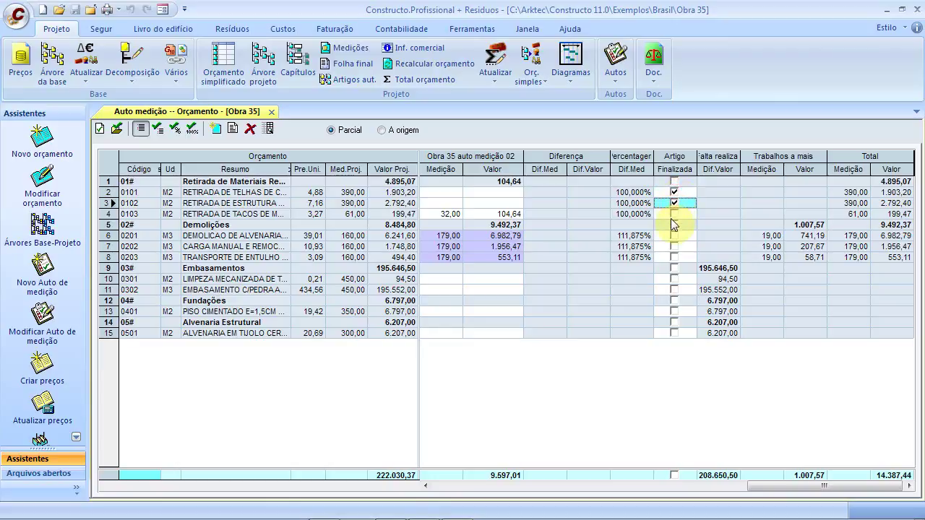
{"action": "left_click", "coordinate": [674, 214]}
{"action": "left_click", "coordinate": [675, 236]}
{"action": "left_click", "coordinate": [675, 248]}
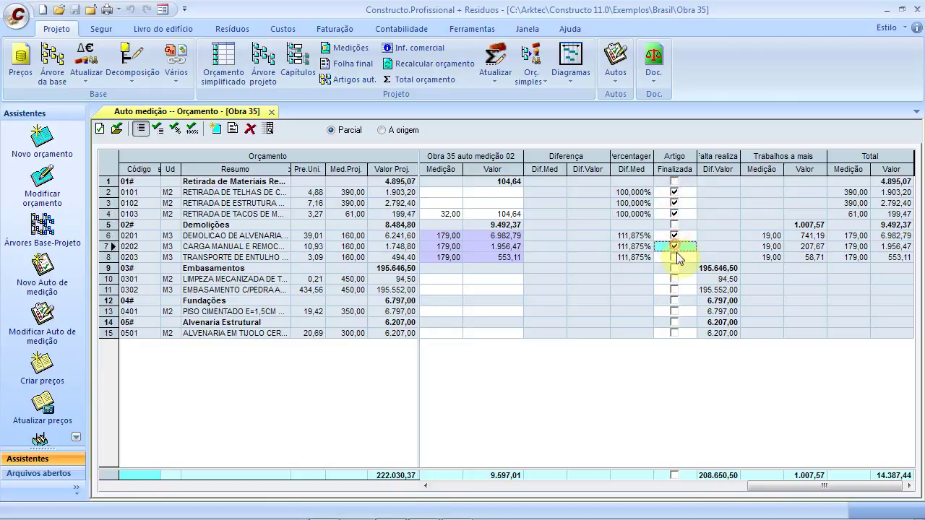
{"action": "left_click", "coordinate": [676, 259]}
Step: In report 02, measure the Embasamentos articles 0301 and 0302 at 100% of their budgeted quantities
{"action": "left_click_drag", "start_coordinate": [785, 485], "coordinate": [495, 483]}
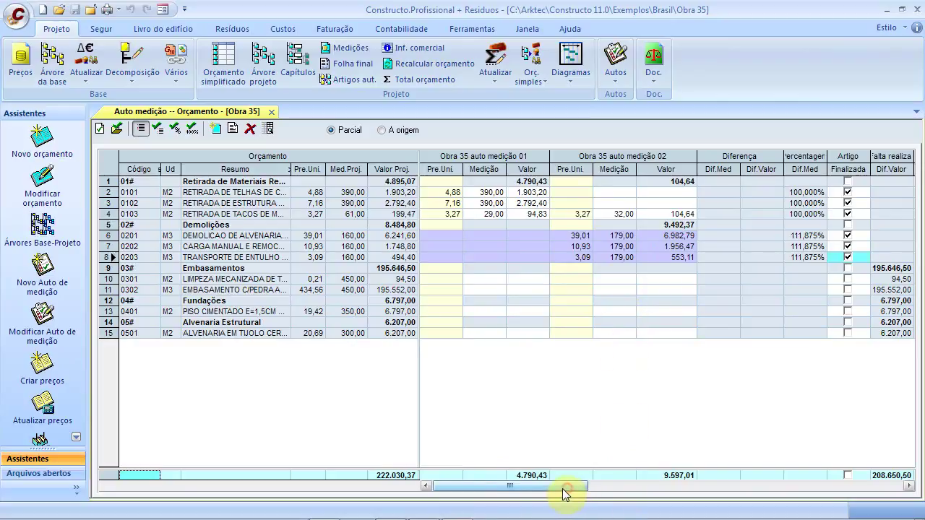
{"action": "left_click", "coordinate": [607, 281]}
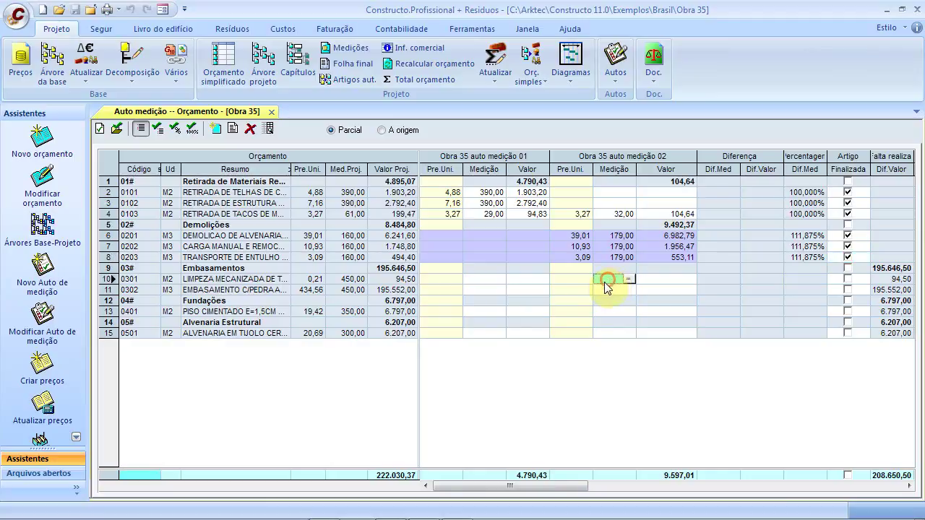
{"action": "left_click", "coordinate": [192, 130]}
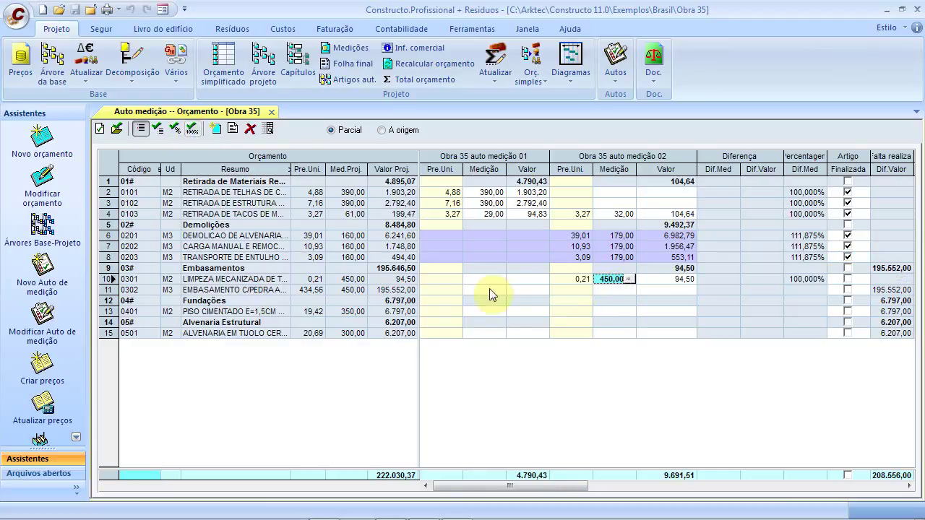
{"action": "left_click", "coordinate": [611, 290]}
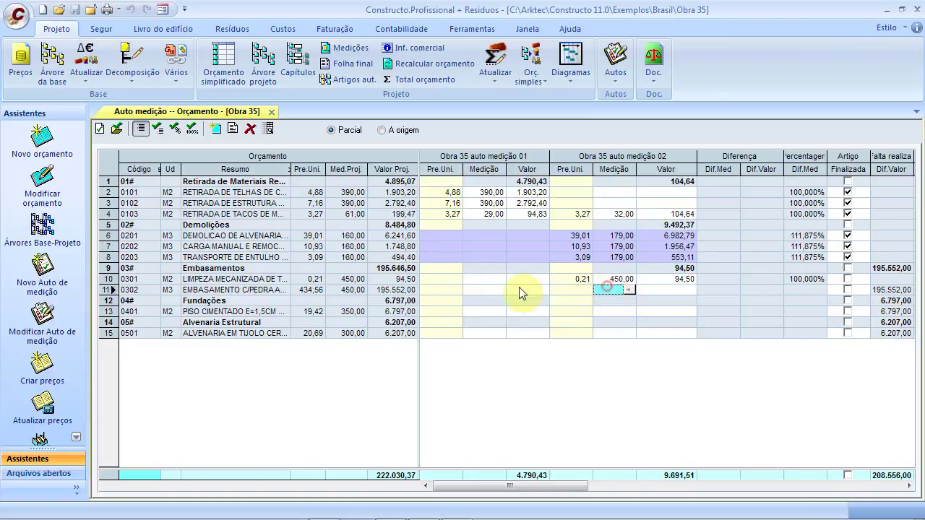
{"action": "left_click", "coordinate": [193, 130]}
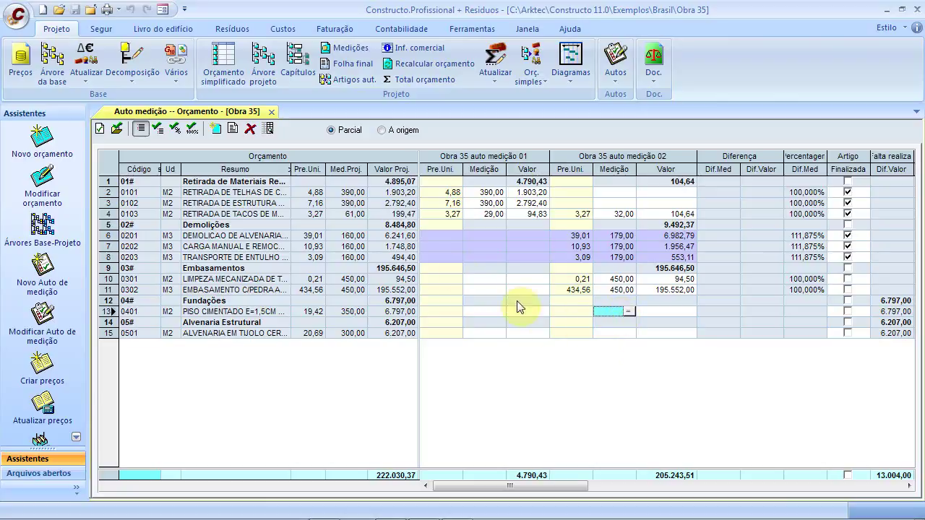
Step: Add a third measurement report named "Obra 35 auto medição 03" and measure articles 0401 and 0501 at 100% in it
{"action": "left_click", "coordinate": [101, 128]}
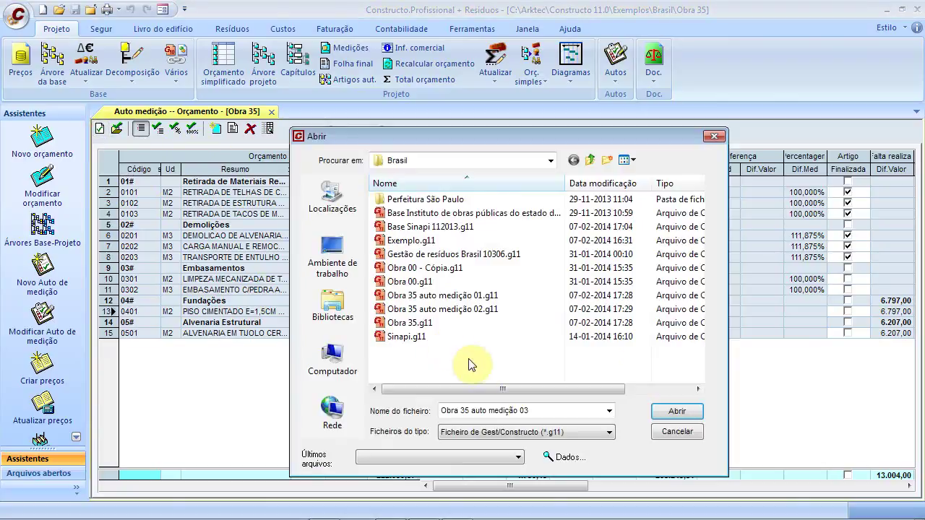
{"action": "left_click", "coordinate": [675, 412]}
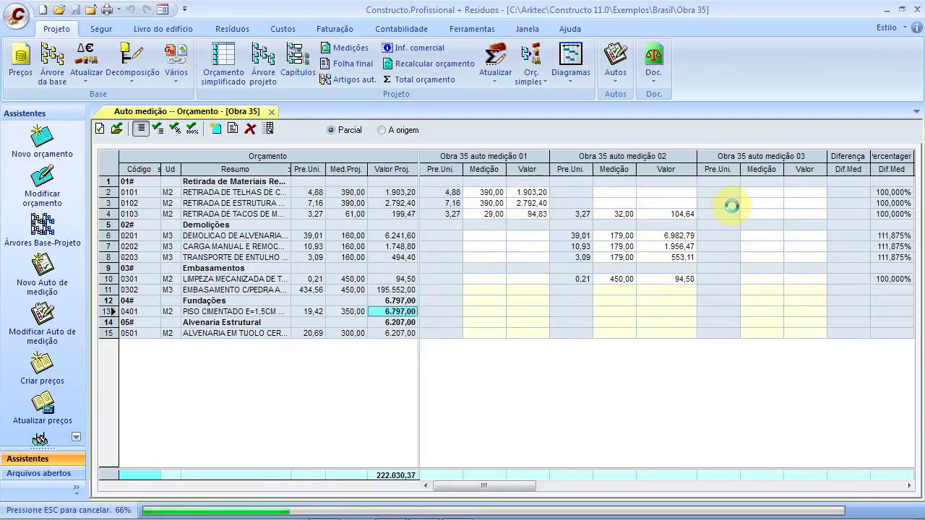
{"action": "left_click", "coordinate": [765, 305]}
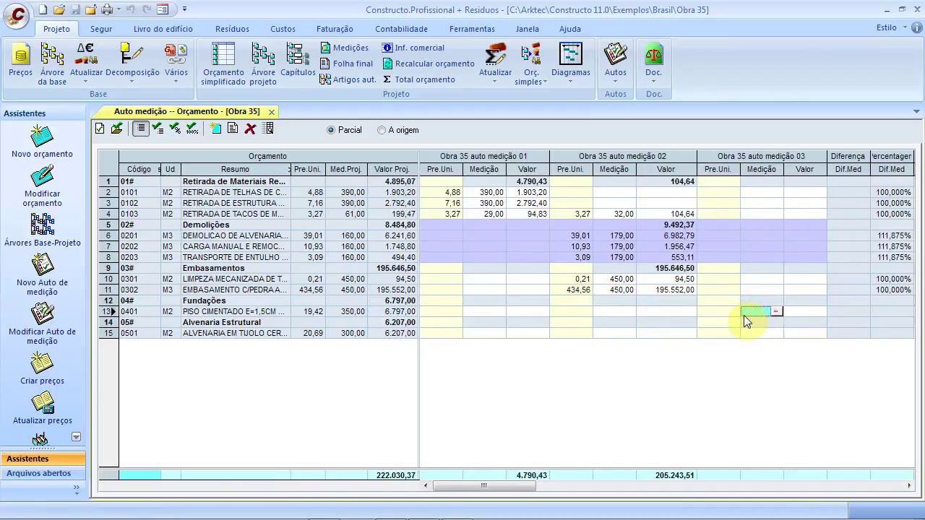
{"action": "left_click", "coordinate": [191, 129]}
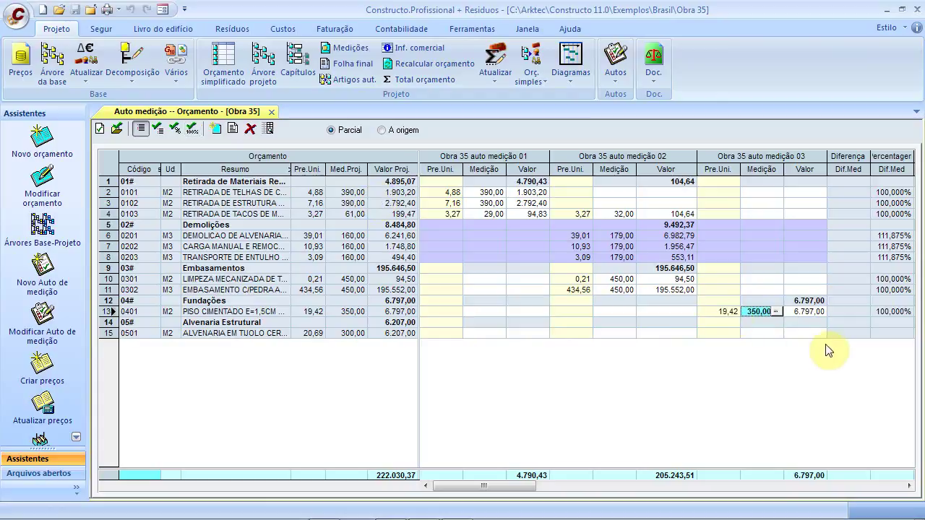
{"action": "left_click", "coordinate": [755, 334]}
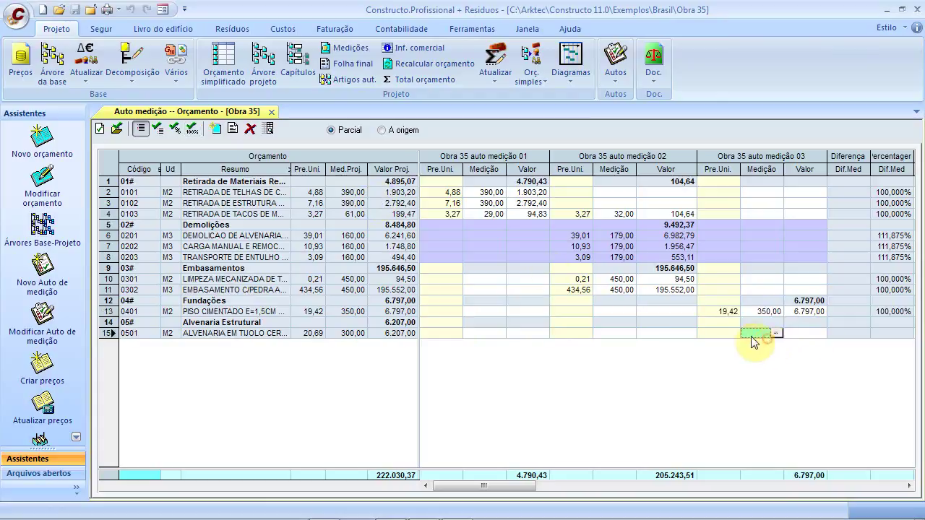
{"action": "left_click", "coordinate": [192, 130]}
{"action": "left_click", "coordinate": [669, 333]}
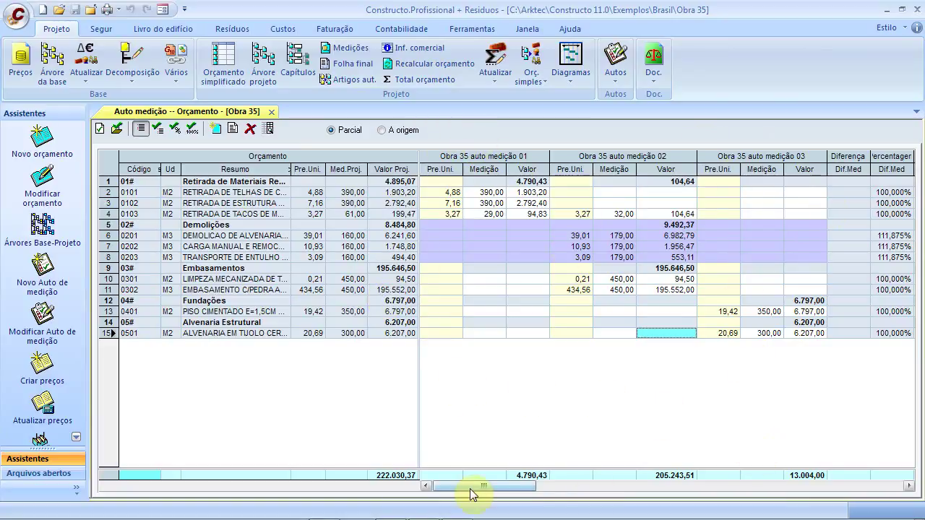
Step: Mark articles 0301, 0302, 0401 and 0501 as finished, and close the measurement comparison table
{"action": "left_click_drag", "start_coordinate": [477, 492], "coordinate": [758, 496]}
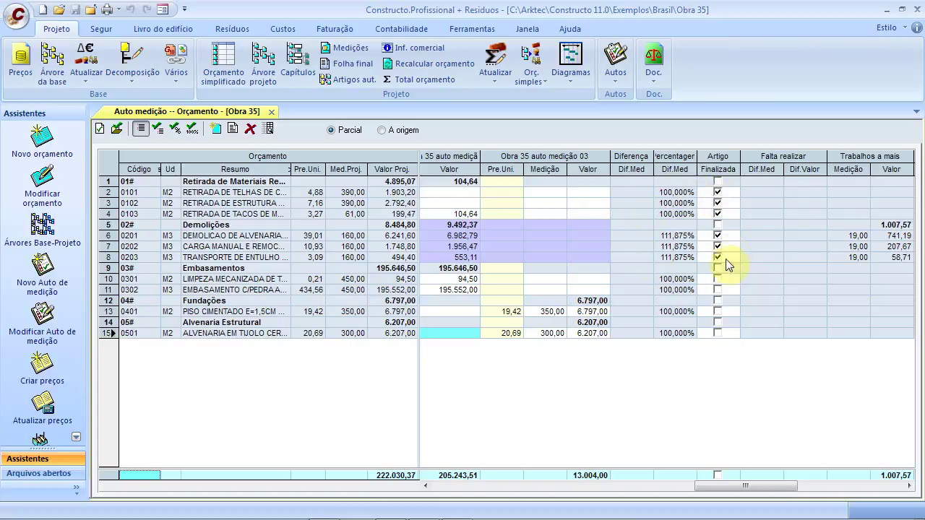
{"action": "left_click", "coordinate": [765, 490]}
{"action": "left_click", "coordinate": [717, 279]}
{"action": "left_click", "coordinate": [718, 333]}
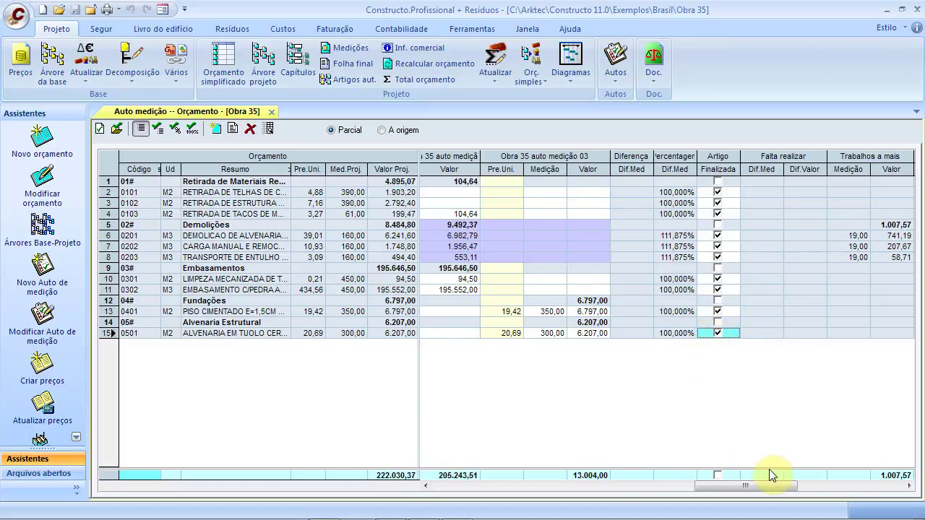
{"action": "left_click_drag", "start_coordinate": [749, 495], "coordinate": [445, 497]}
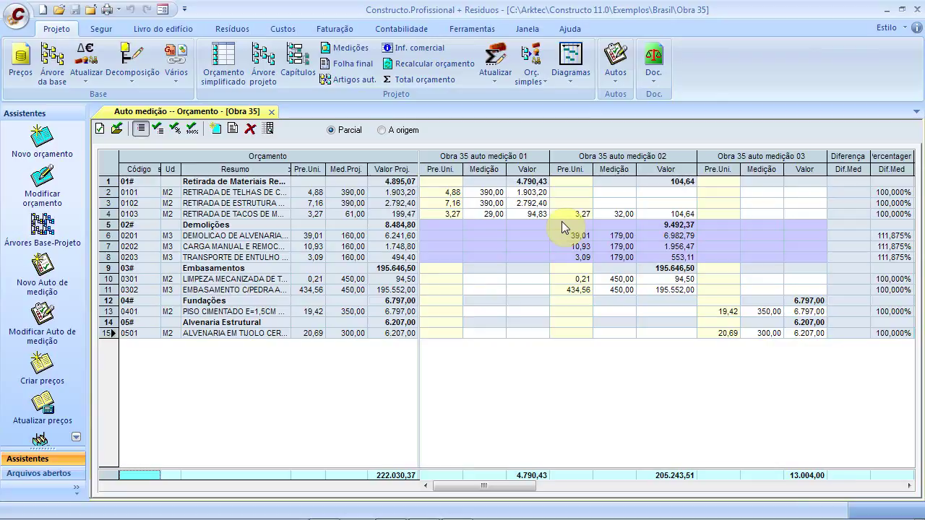
{"action": "left_click", "coordinate": [270, 113]}
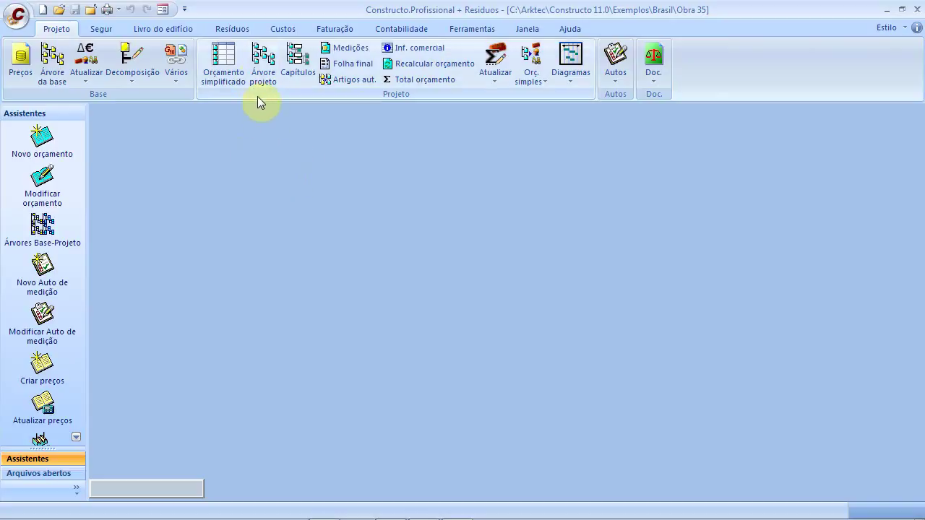
Step: Open the project's Gantt time diagram and widen its article table
{"action": "left_click", "coordinate": [571, 76]}
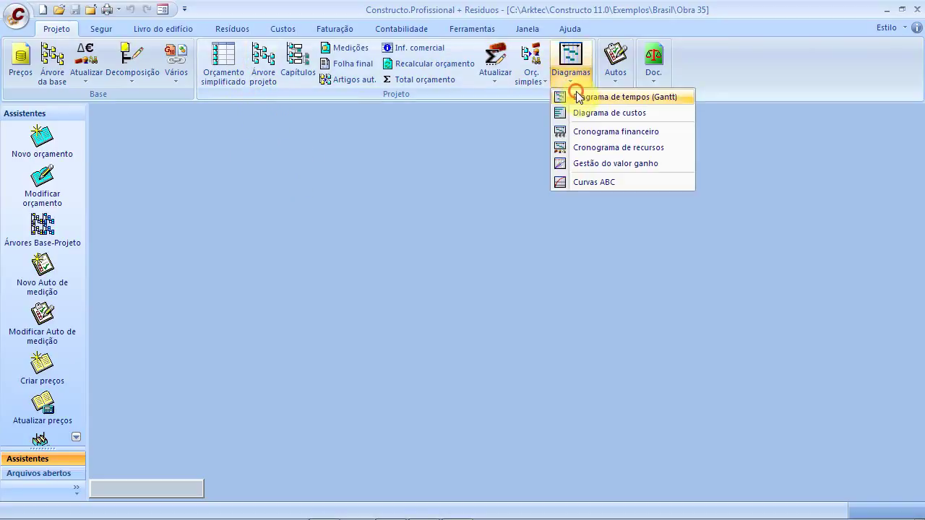
{"action": "left_click", "coordinate": [578, 97]}
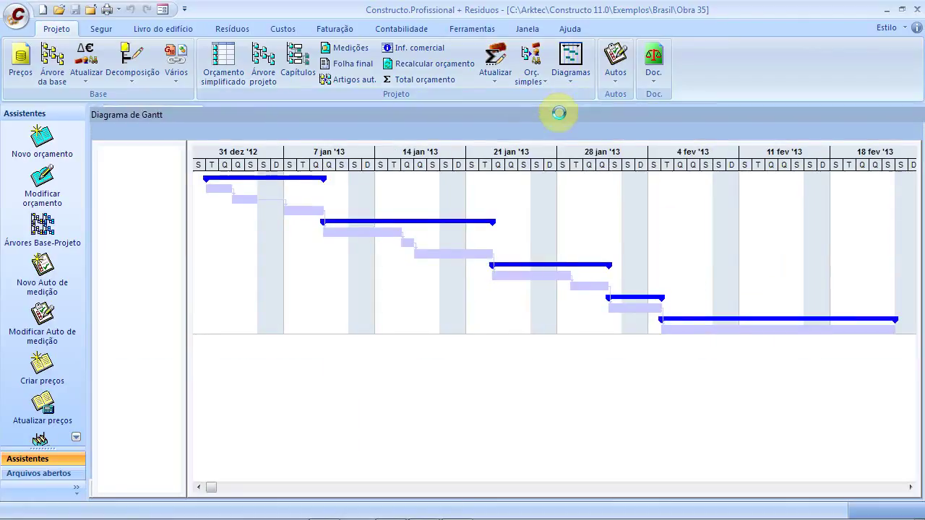
{"action": "left_click_drag", "start_coordinate": [184, 184], "coordinate": [340, 182]}
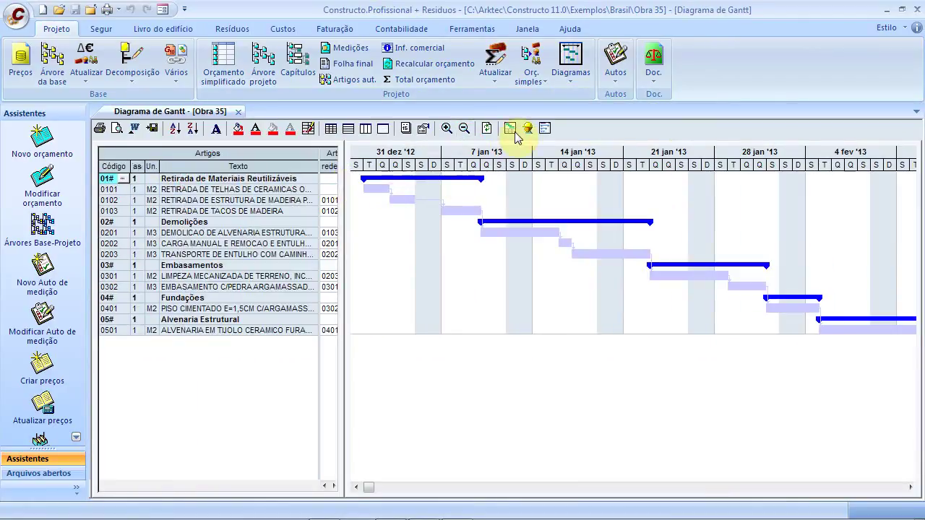
Step: Add "Obra 35 auto medição 01" to the Gantt diagram as an Auto medição comparison project and widen the article table further
{"action": "left_click", "coordinate": [423, 130]}
{"action": "left_click", "coordinate": [399, 293]}
{"action": "left_click", "coordinate": [402, 305]}
{"action": "left_click", "coordinate": [450, 295]}
{"action": "left_click", "coordinate": [499, 294]}
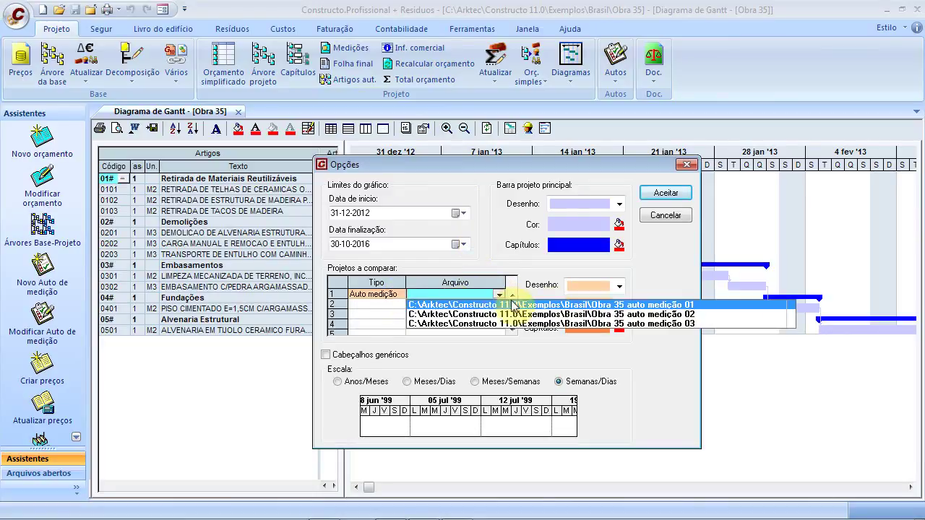
{"action": "left_click", "coordinate": [685, 313]}
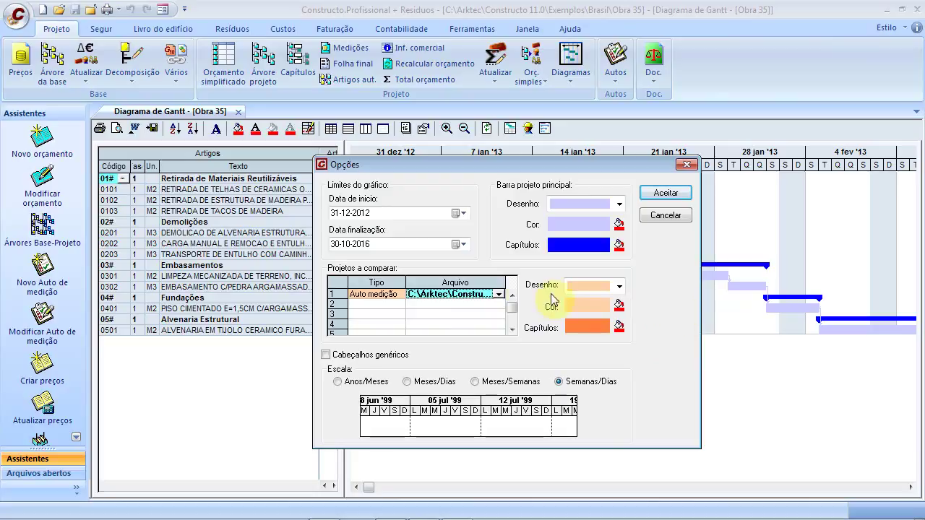
{"action": "left_click", "coordinate": [370, 307]}
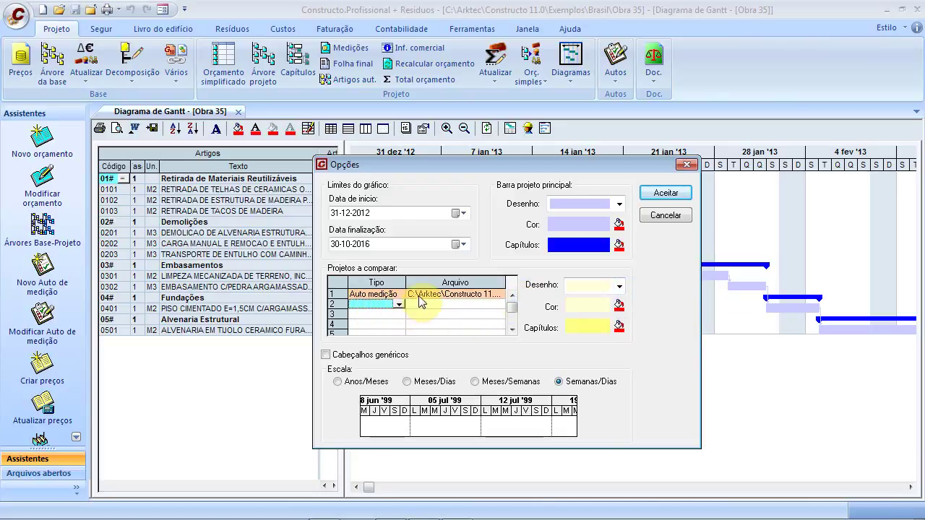
{"action": "left_click", "coordinate": [427, 295]}
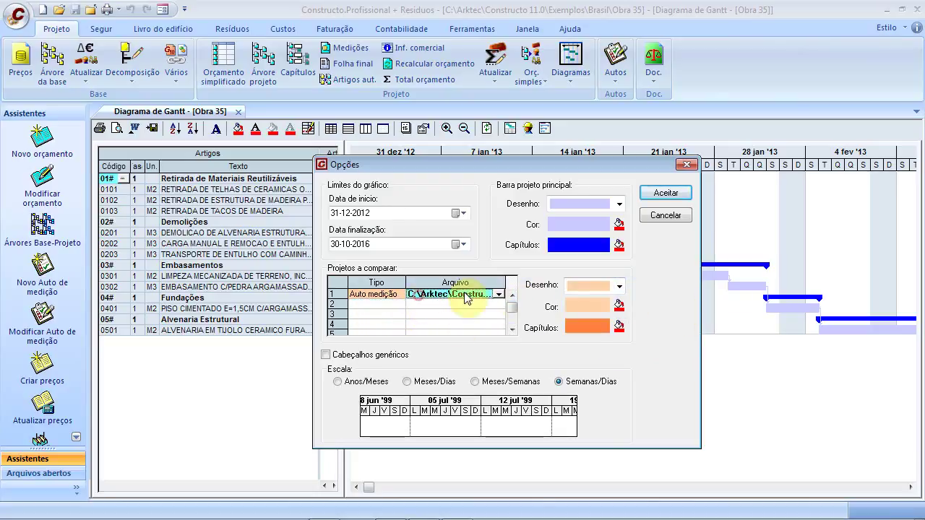
{"action": "left_click", "coordinate": [649, 196]}
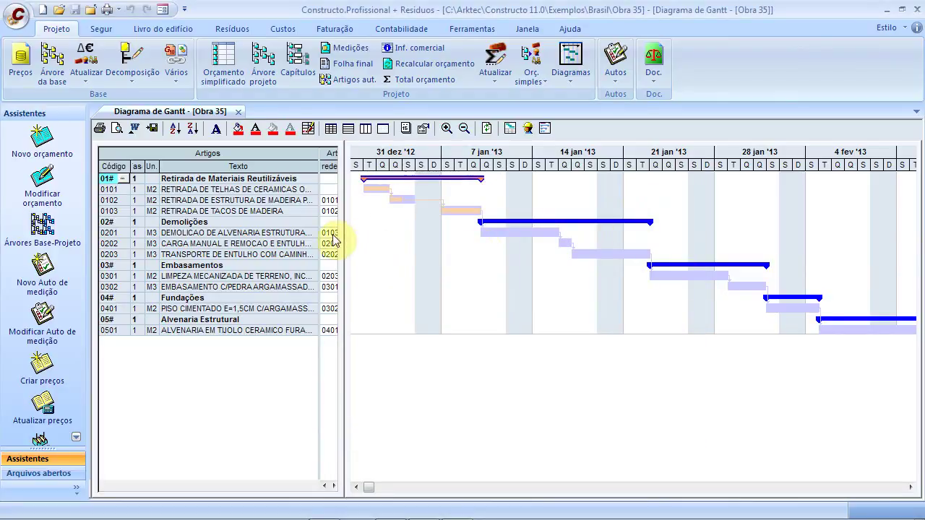
{"action": "left_click_drag", "start_coordinate": [348, 231], "coordinate": [391, 231]}
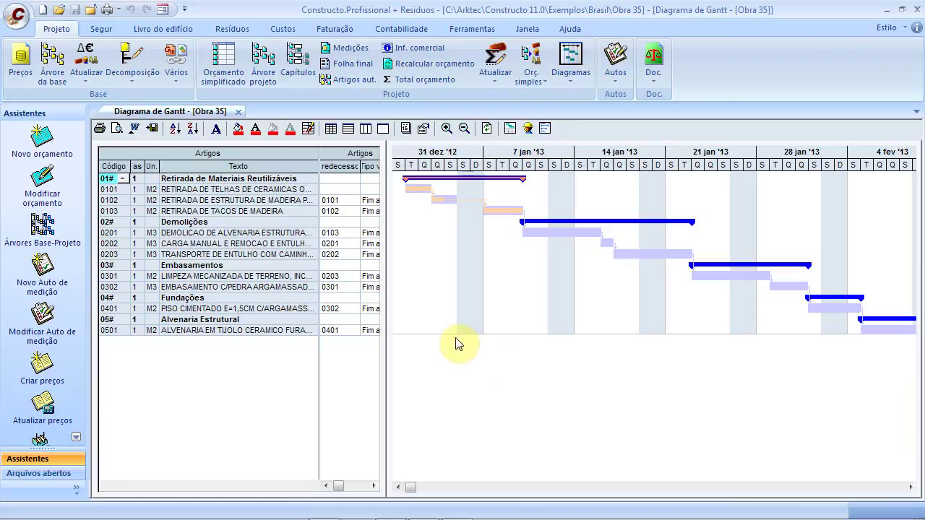
Step: Add "Obra 35 auto medição 02" to the Gantt diagram as a second Auto medição comparison project
{"action": "left_click", "coordinate": [424, 129]}
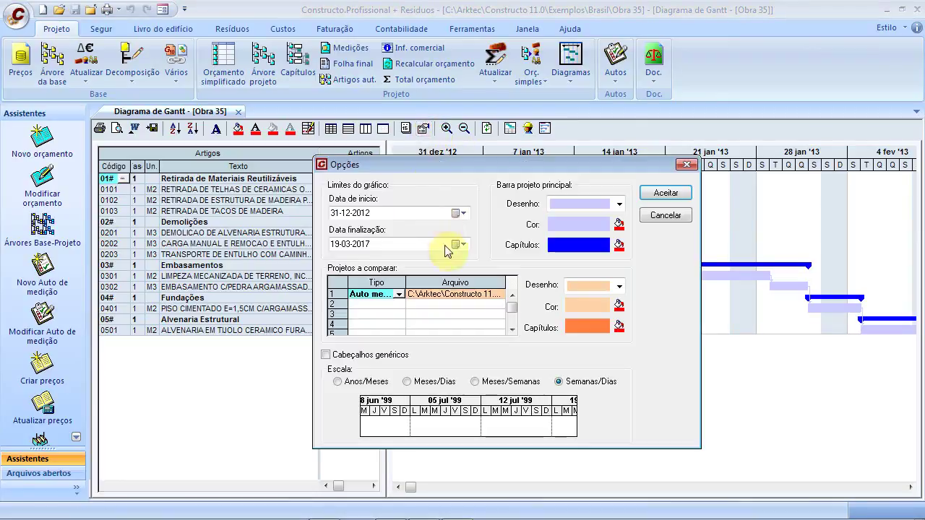
{"action": "left_click", "coordinate": [391, 304]}
{"action": "left_click", "coordinate": [400, 304]}
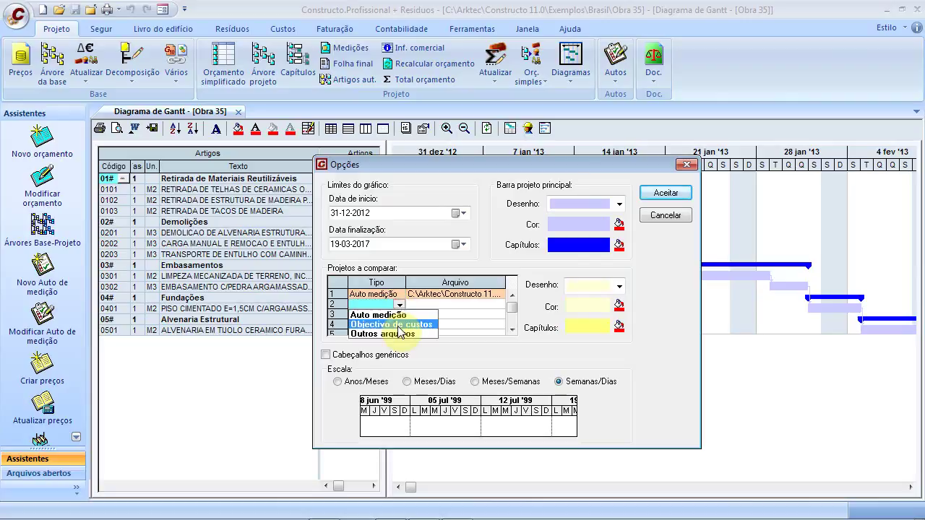
{"action": "left_click", "coordinate": [394, 314]}
{"action": "left_click", "coordinate": [443, 305]}
{"action": "left_click", "coordinate": [498, 305]}
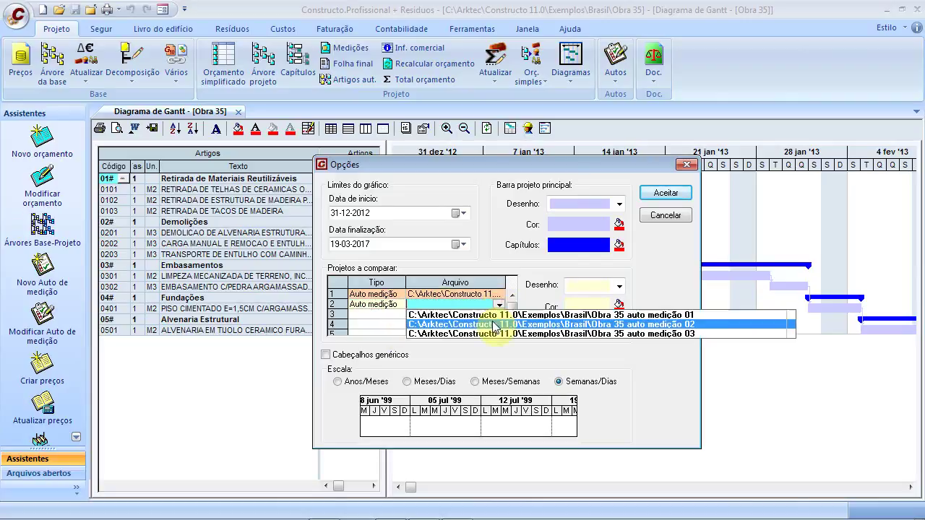
{"action": "left_click", "coordinate": [493, 326]}
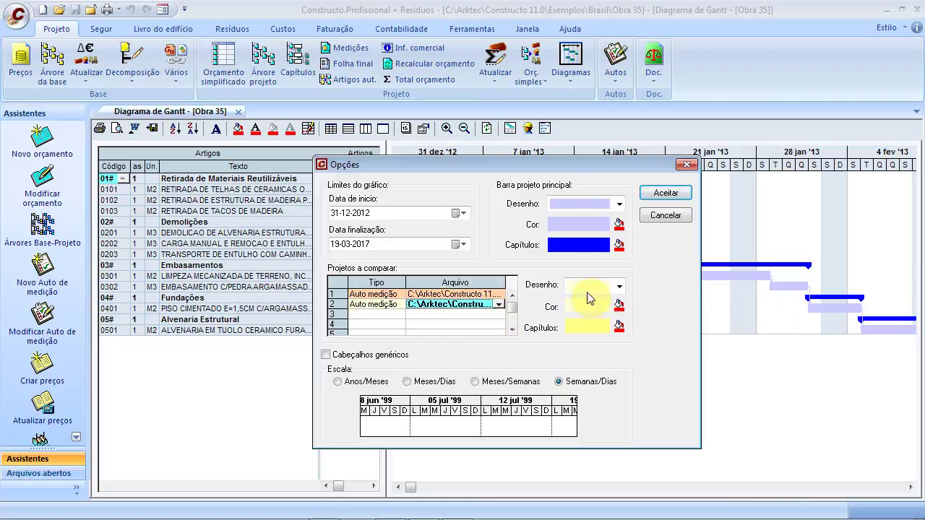
{"action": "left_click", "coordinate": [660, 195]}
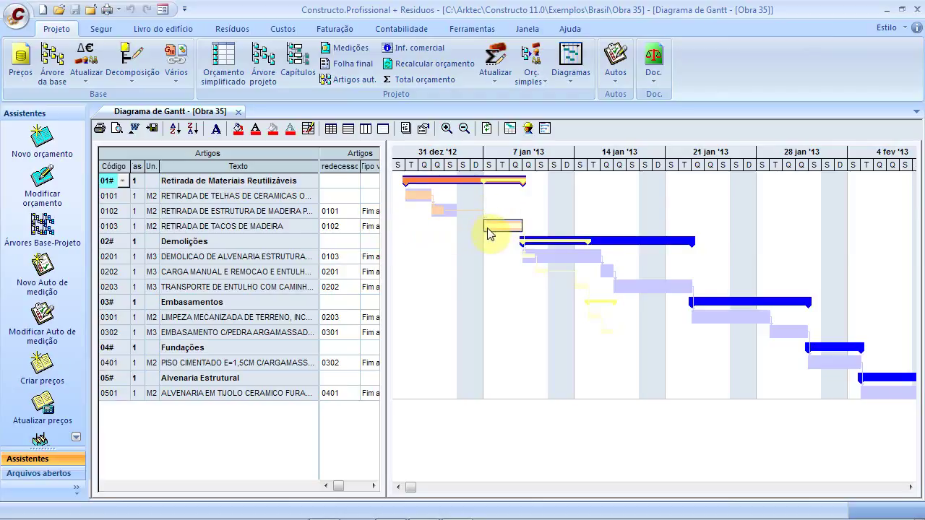
Step: Examine the planned and measured bars of article 0103 and chapter 01#, and close the Gantt diagram
{"action": "left_click_drag", "start_coordinate": [488, 226], "coordinate": [511, 226]}
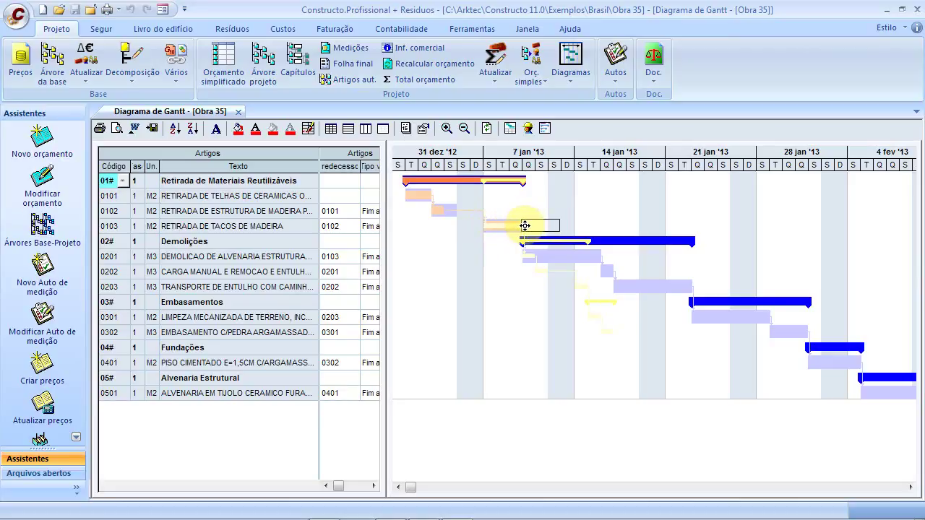
{"action": "left_click_drag", "start_coordinate": [526, 226], "coordinate": [528, 225]}
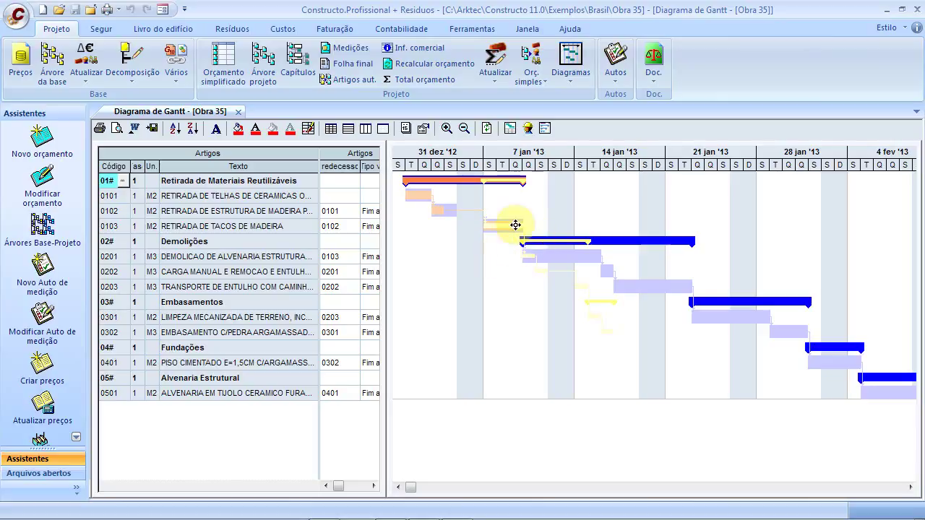
{"action": "left_click", "coordinate": [514, 184]}
{"action": "mouse_move", "coordinate": [385, 290]}
{"action": "left_mouse_down"}
{"action": "mouse_move", "coordinate": [528, 289]}
{"action": "mouse_move", "coordinate": [392, 279]}
{"action": "left_mouse_up"}
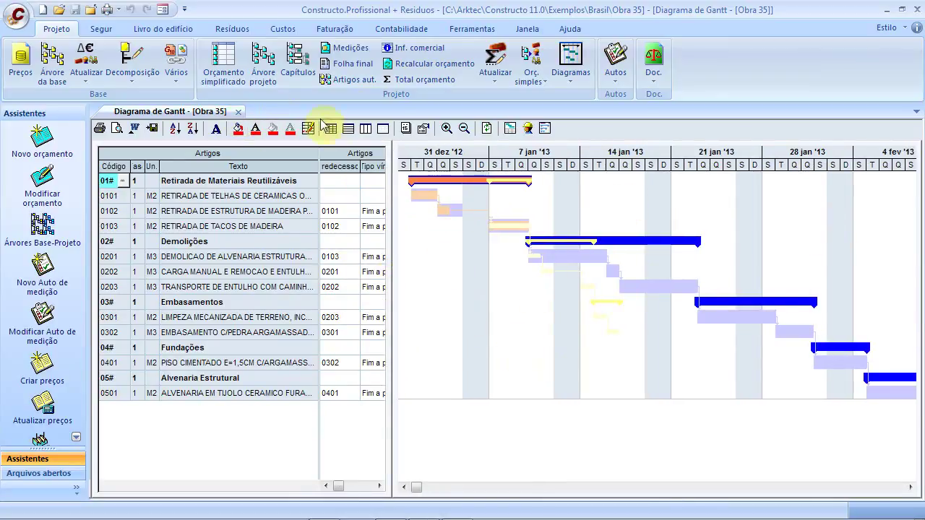
{"action": "left_click", "coordinate": [241, 112]}
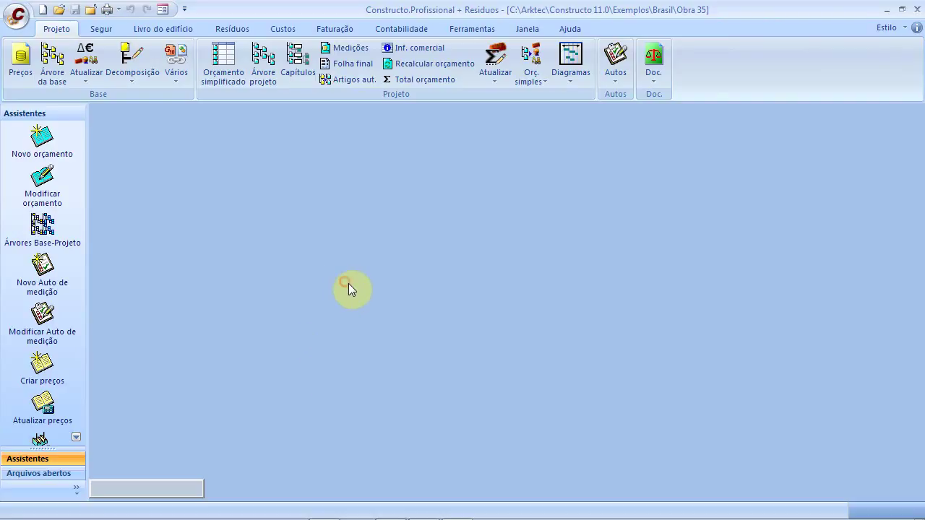
{"action": "key", "text": "alt+Tab"}
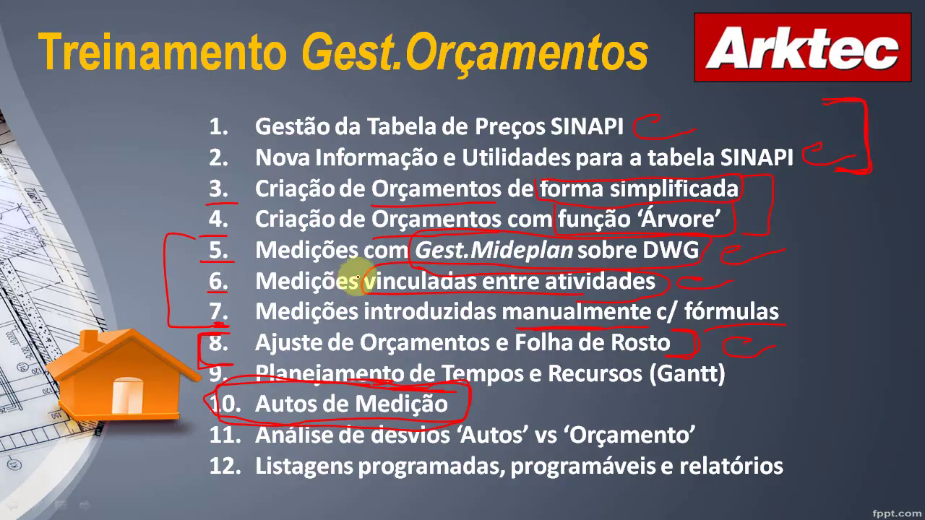
{"action": "mouse_move", "coordinate": [463, 450]}
{"action": "left_mouse_down"}
{"action": "mouse_move", "coordinate": [553, 450]}
{"action": "mouse_move", "coordinate": [675, 413]}
{"action": "mouse_move", "coordinate": [477, 422]}
{"action": "mouse_move", "coordinate": [463, 448]}
{"action": "left_mouse_up"}
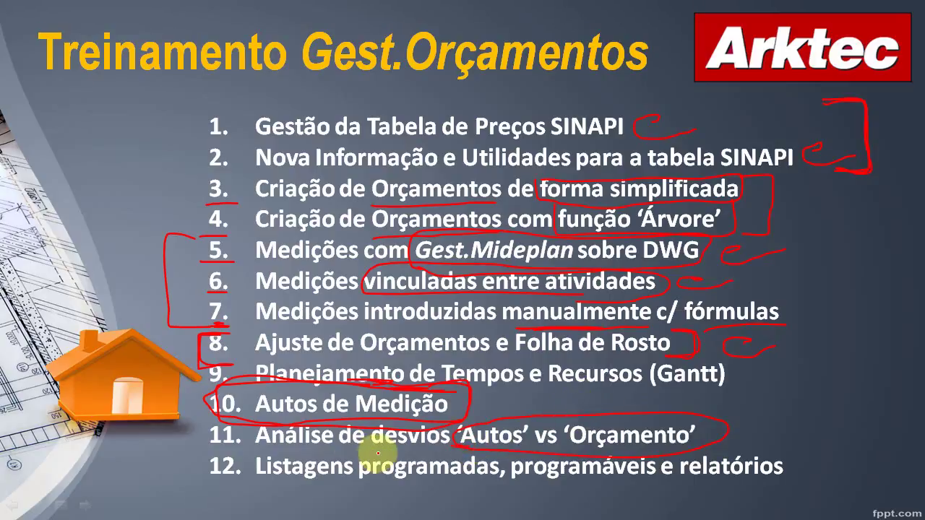
{"action": "mouse_move", "coordinate": [253, 468]}
{"action": "left_mouse_down"}
{"action": "mouse_move", "coordinate": [560, 499]}
{"action": "mouse_move", "coordinate": [774, 451]}
{"action": "mouse_move", "coordinate": [357, 466]}
{"action": "left_mouse_up"}
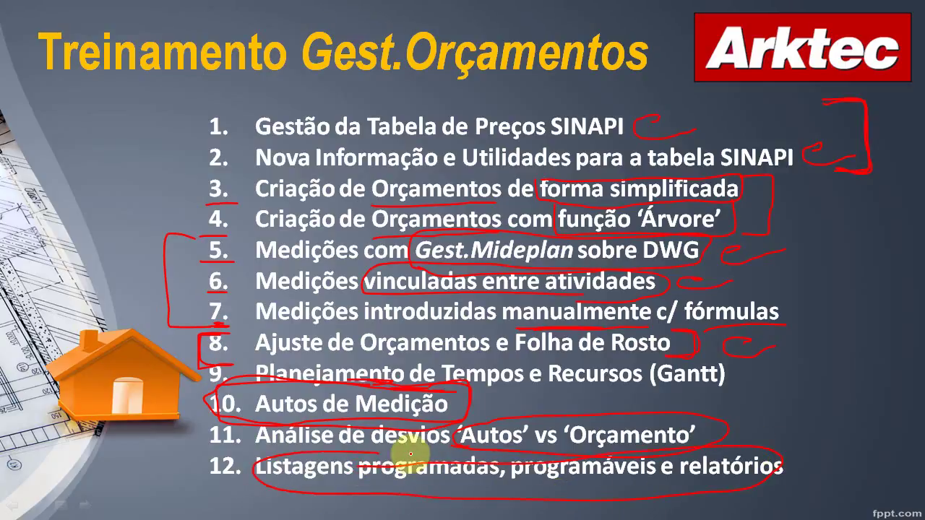
{"action": "key", "text": "alt+Tab"}
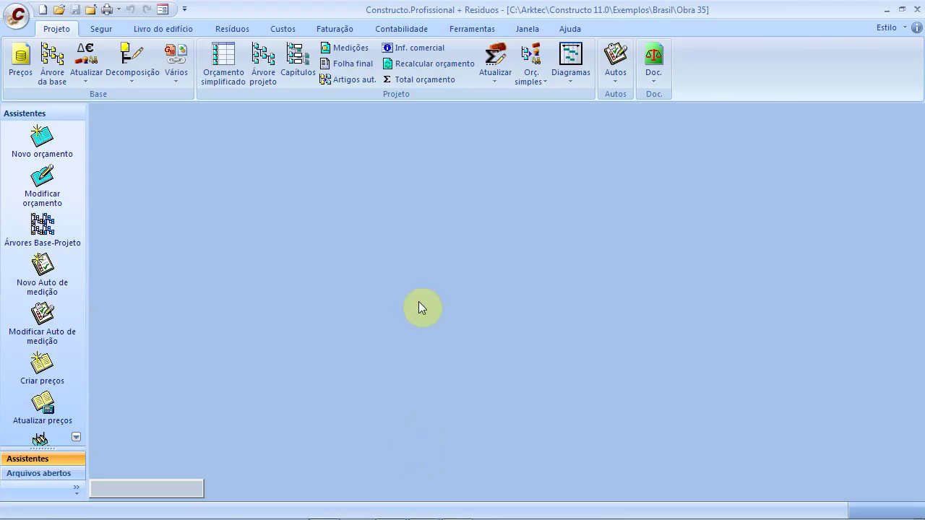
Step: Open the print dialog for Obra 35 and the definition of the project's programmable listings
{"action": "left_click", "coordinate": [7, 17]}
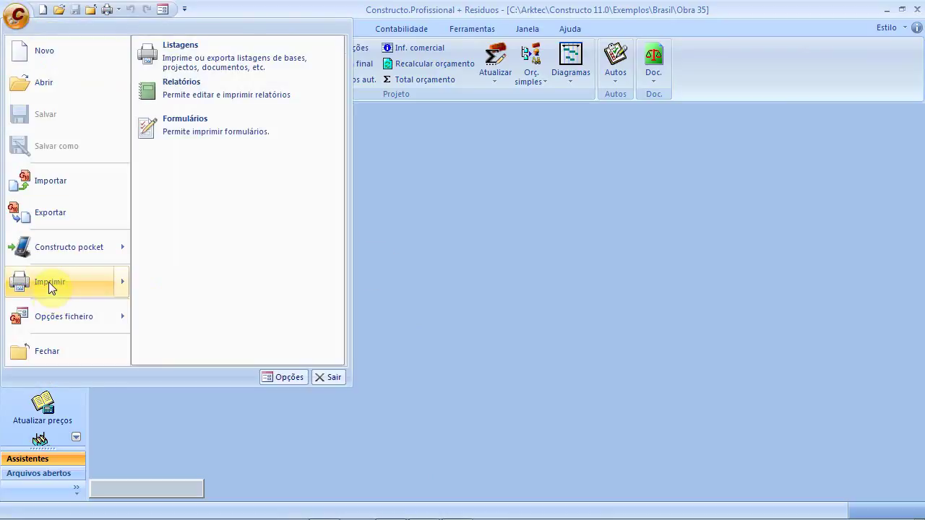
{"action": "left_click", "coordinate": [48, 281]}
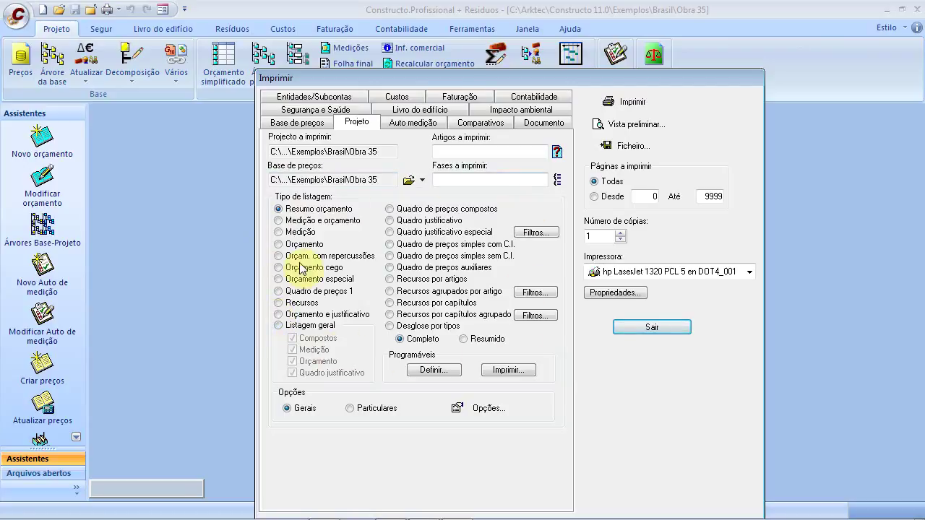
{"action": "left_click", "coordinate": [431, 370]}
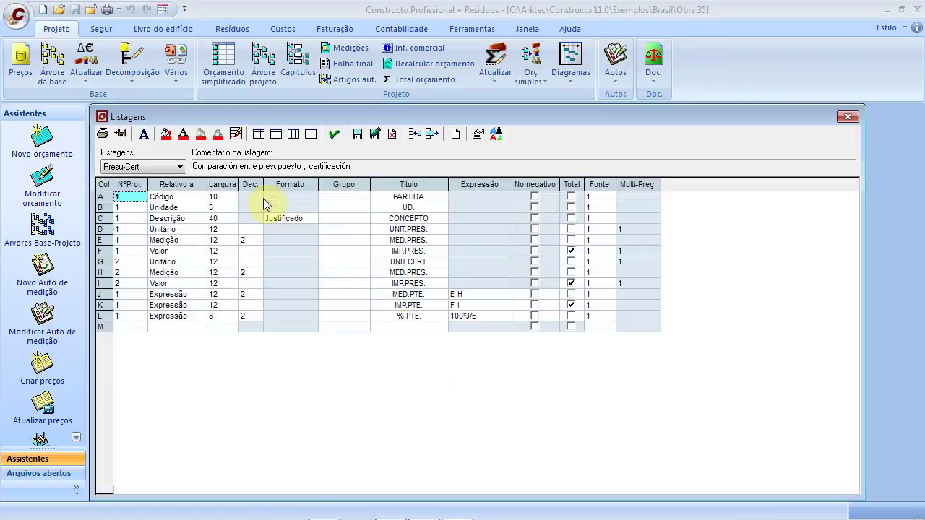
Step: Examine the columns of the Presu-Cert listing and the field types available for column E, and close the definition
{"action": "left_click", "coordinate": [182, 200]}
{"action": "left_click", "coordinate": [180, 209]}
{"action": "left_click", "coordinate": [180, 219]}
{"action": "left_click", "coordinate": [177, 230]}
{"action": "left_click", "coordinate": [181, 241]}
{"action": "left_click", "coordinate": [186, 252]}
{"action": "left_click", "coordinate": [184, 263]}
{"action": "left_click", "coordinate": [188, 242]}
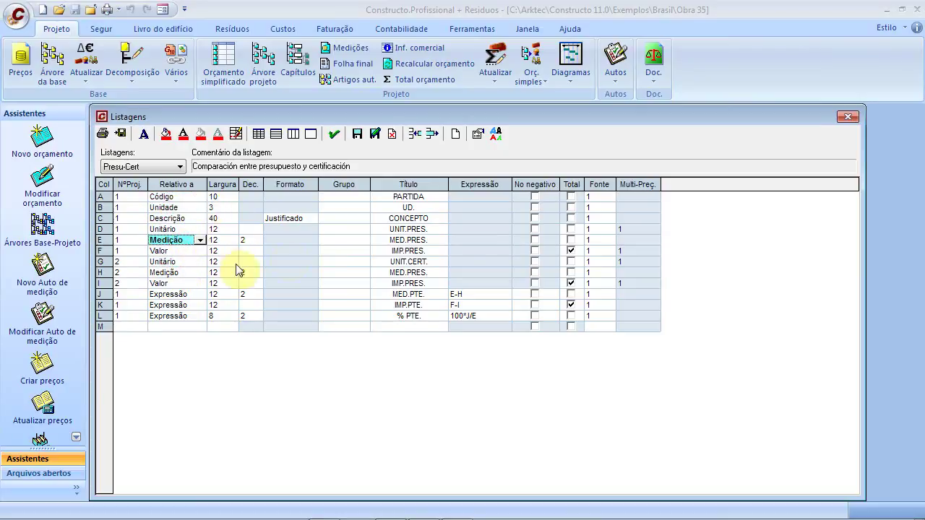
{"action": "left_click", "coordinate": [201, 240]}
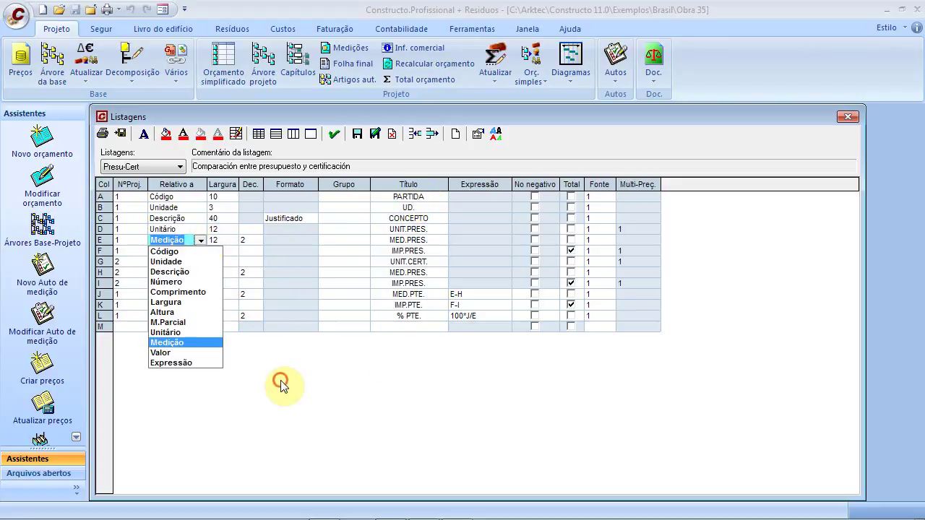
{"action": "left_click", "coordinate": [848, 116]}
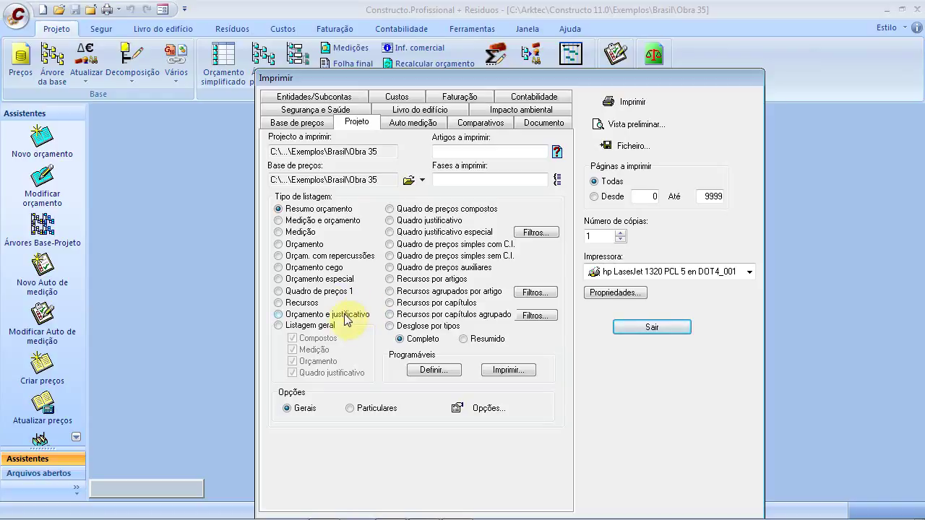
Step: Set up a comparative listing for printing with "Obra 35 auto medição 01" as its first Auto medição project
{"action": "left_click", "coordinate": [478, 128]}
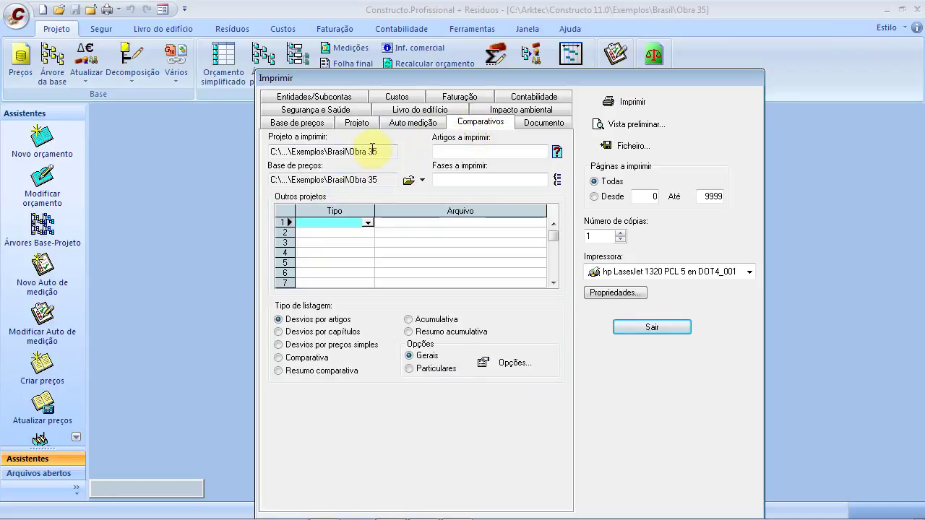
{"action": "left_click", "coordinate": [368, 223]}
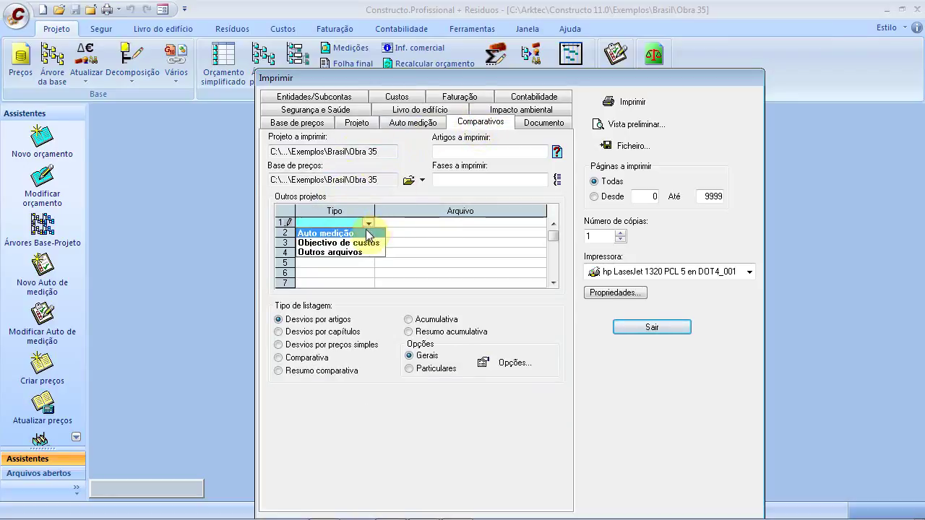
{"action": "left_click", "coordinate": [361, 234]}
{"action": "left_click", "coordinate": [423, 224]}
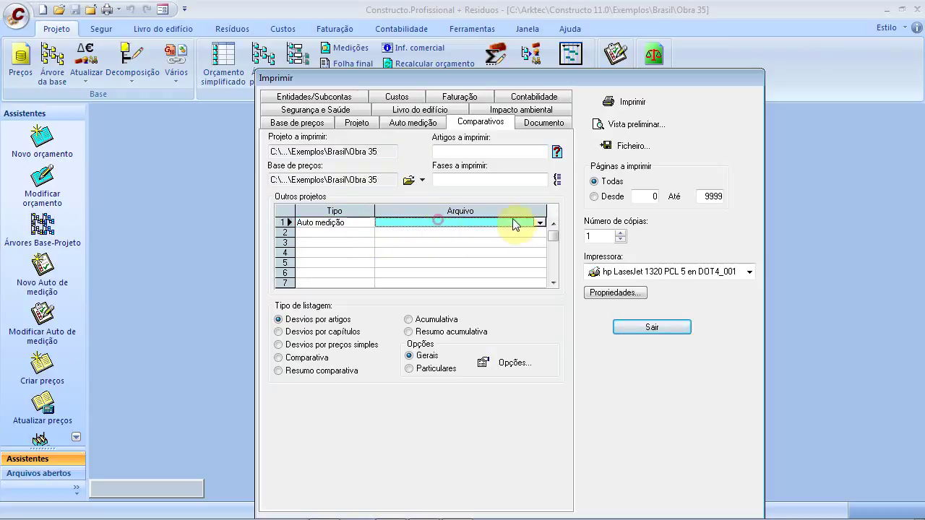
{"action": "left_click", "coordinate": [542, 223]}
{"action": "left_click", "coordinate": [537, 243]}
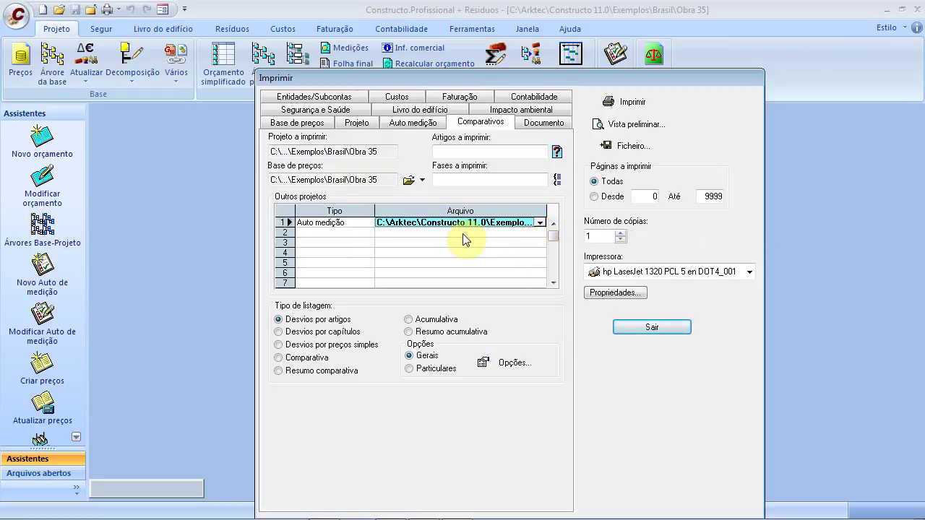
Step: Add "Obra 35 auto medição 02" as the second Auto medição project of the comparative listing
{"action": "left_click", "coordinate": [337, 233]}
{"action": "left_click", "coordinate": [368, 233]}
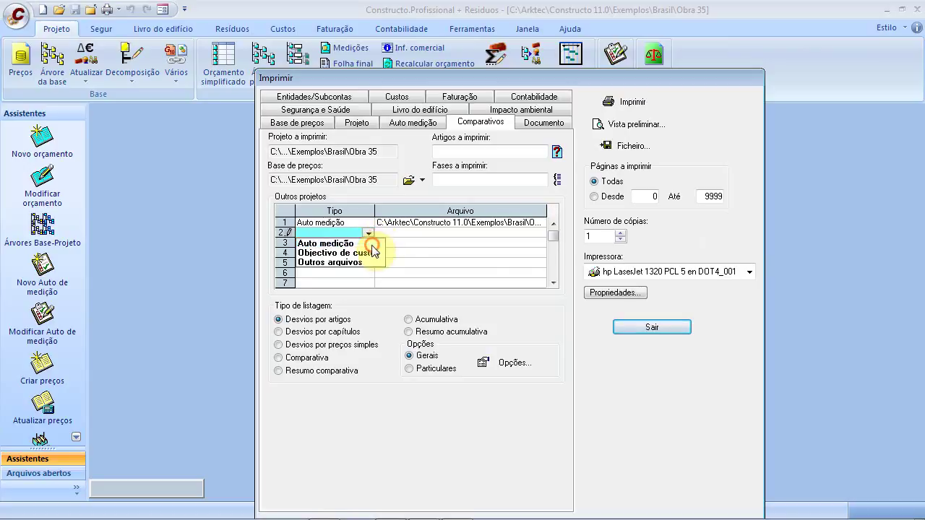
{"action": "left_click", "coordinate": [365, 242]}
{"action": "left_click", "coordinate": [429, 234]}
{"action": "left_click", "coordinate": [541, 233]}
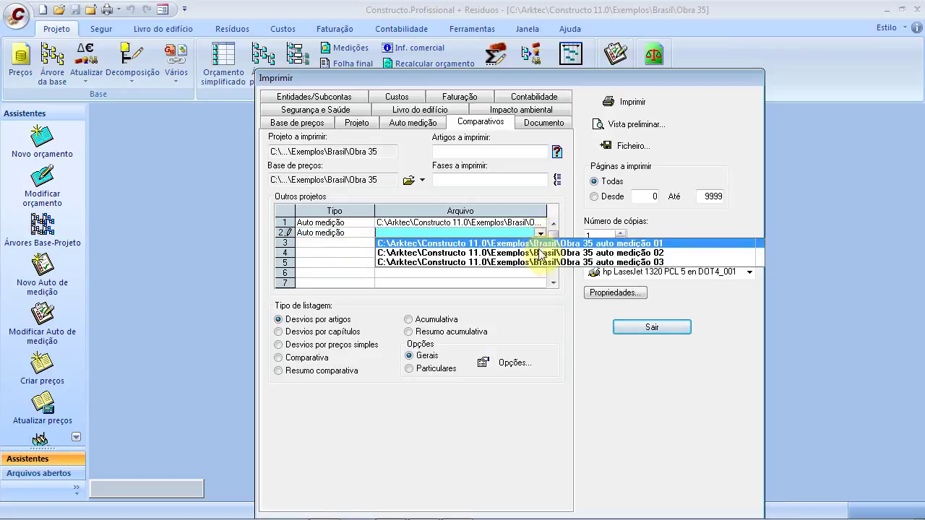
{"action": "left_click", "coordinate": [599, 249]}
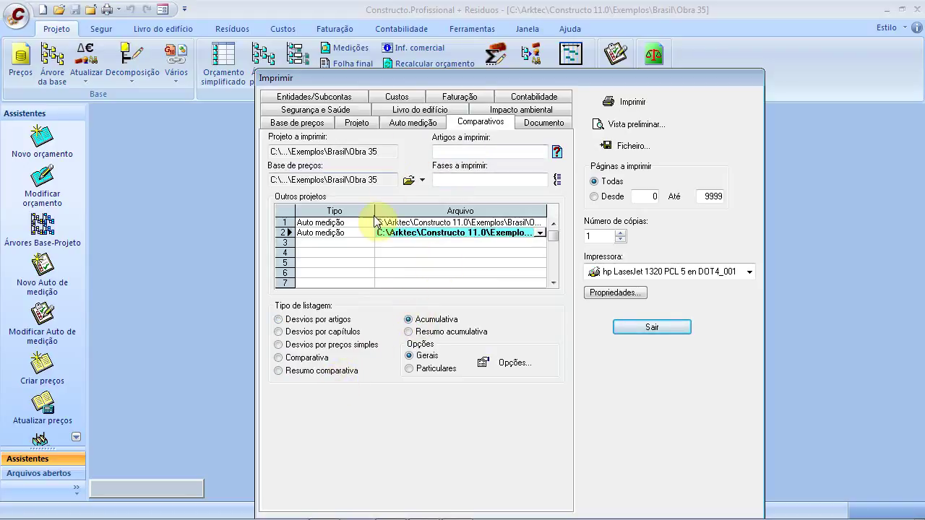
Step: Select both measurement reports and preview the listing of deviations by article (Desvios por artigos)
{"action": "left_click", "coordinate": [284, 222]}
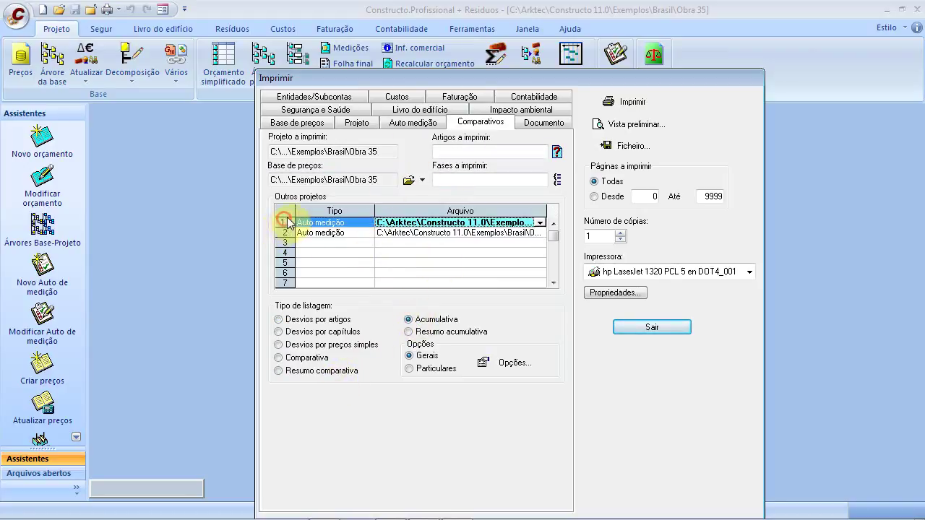
{"action": "left_click", "coordinate": [285, 233], "text": "shift"}
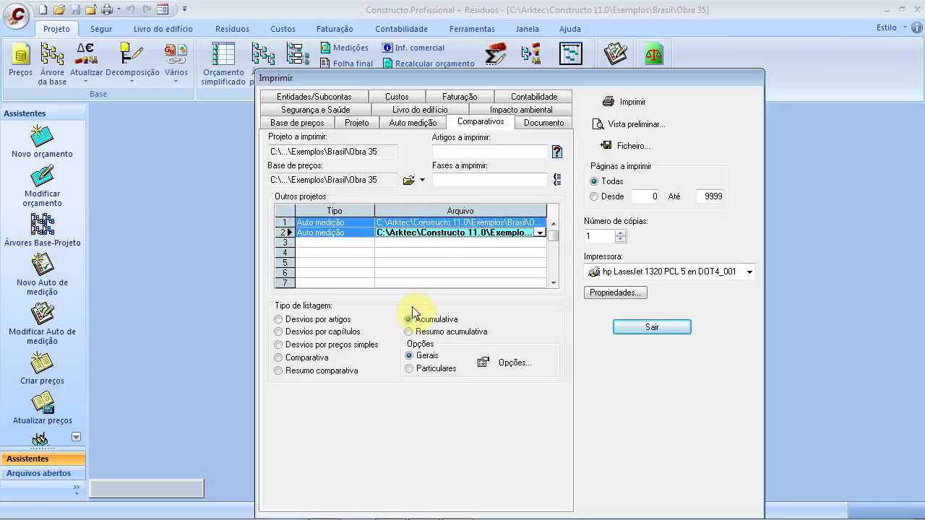
{"action": "left_click", "coordinate": [611, 127]}
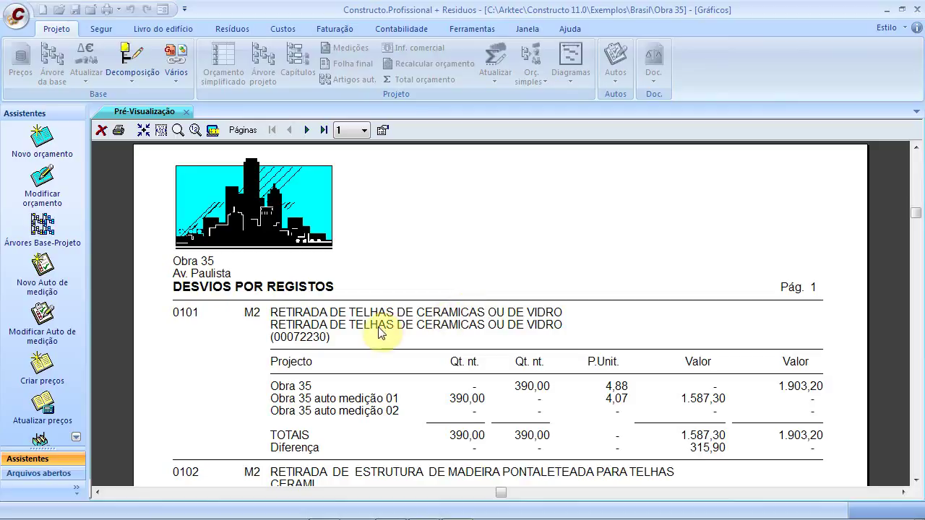
{"action": "scroll", "coordinate": [380, 332], "scroll_direction": "down", "scroll_amount": 1}
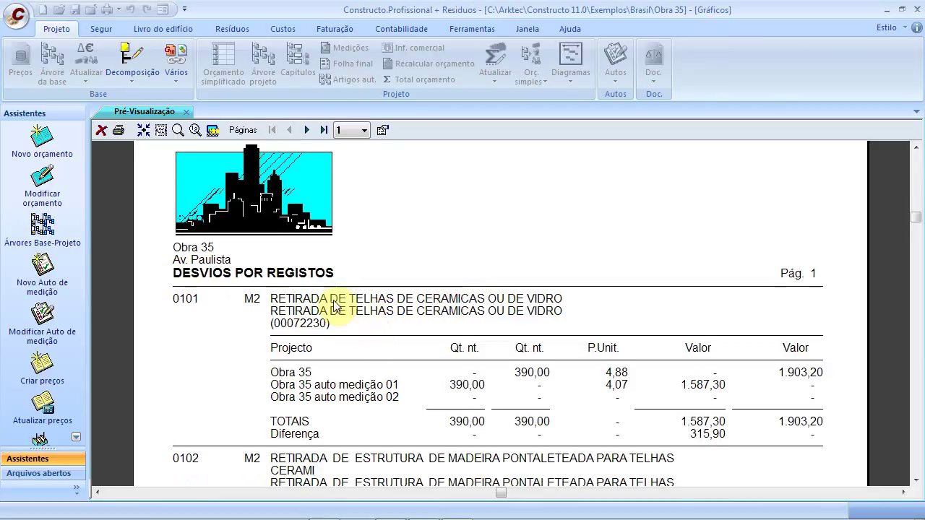
Step: Exclude the summary text (Texto resumo) from the comparative listing and apply the change to the preview
{"action": "right_click", "coordinate": [502, 190]}
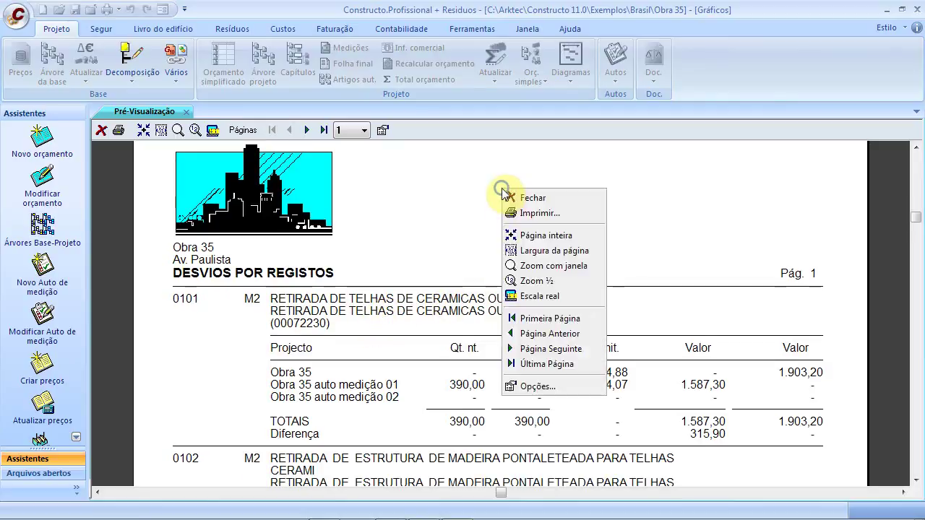
{"action": "left_click", "coordinate": [539, 386]}
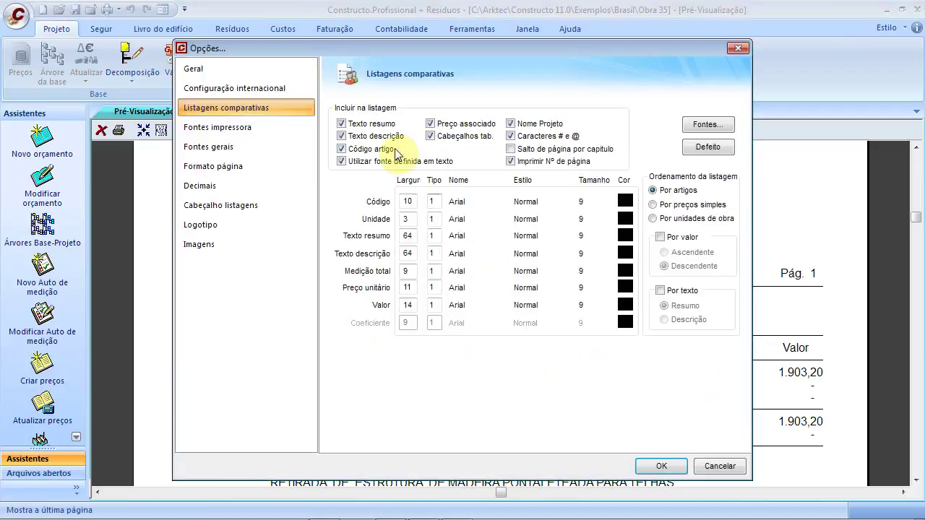
{"action": "left_click", "coordinate": [654, 465]}
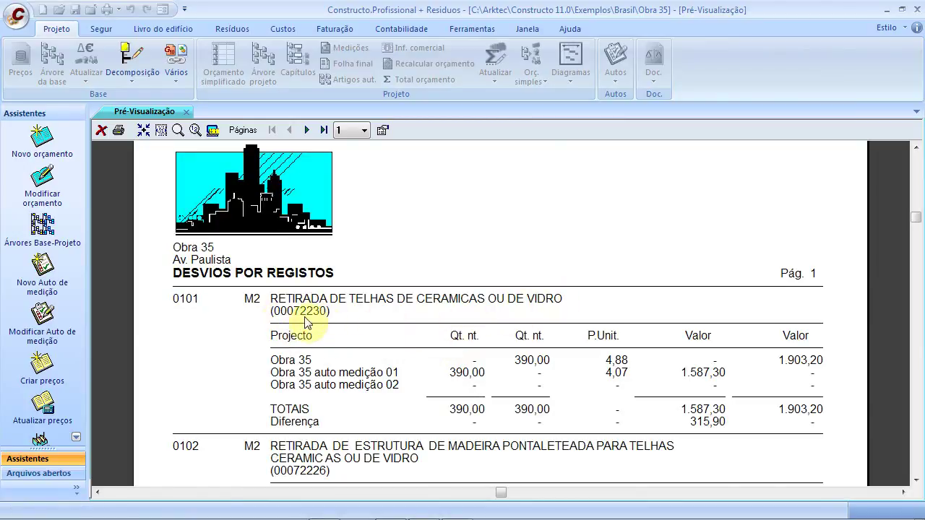
Step: Exclude the article code (Código artigo) from the comparative listing and apply the change to the preview
{"action": "right_click", "coordinate": [414, 243]}
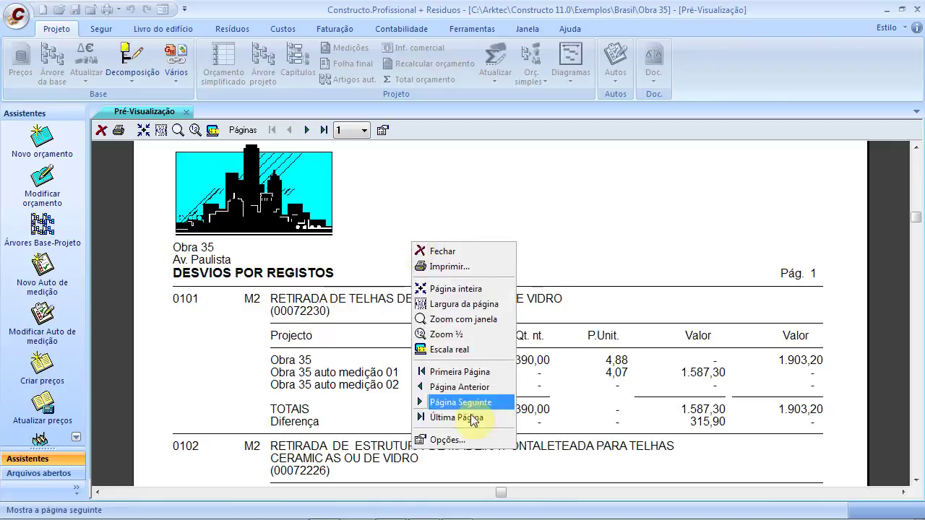
{"action": "left_click", "coordinate": [467, 440]}
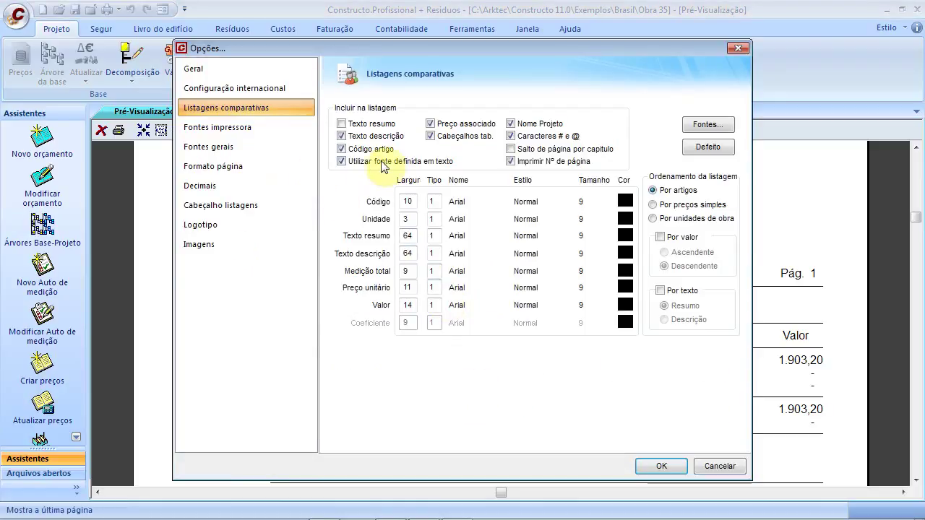
{"action": "left_click", "coordinate": [390, 150]}
{"action": "left_click", "coordinate": [659, 469]}
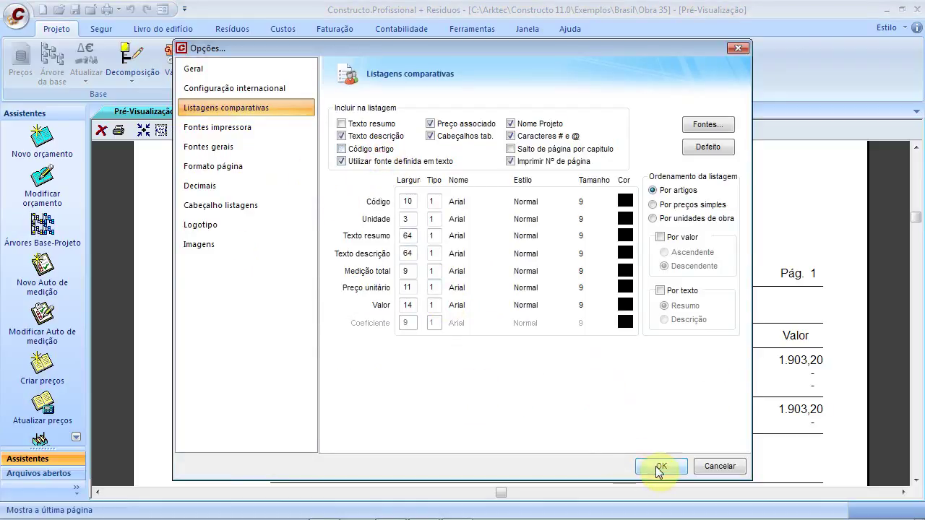
{"action": "left_click", "coordinate": [362, 149]}
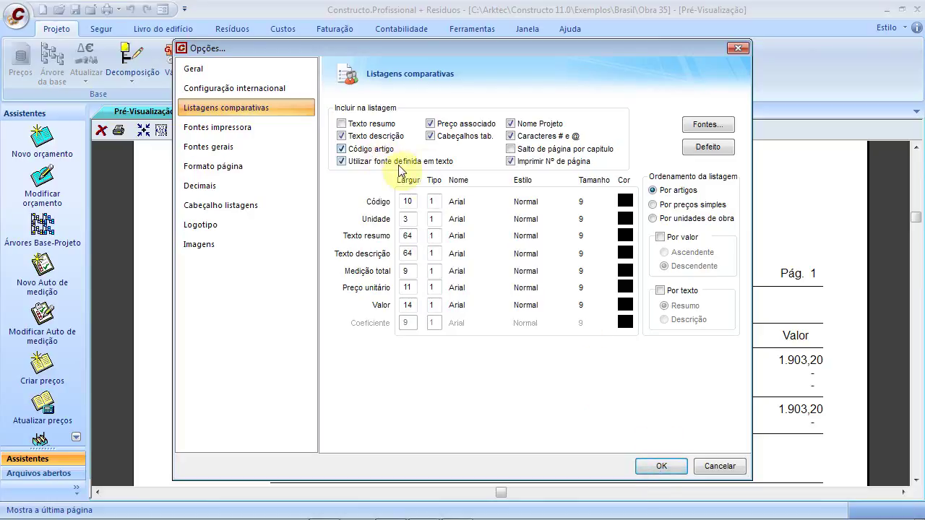
{"action": "left_click", "coordinate": [654, 467]}
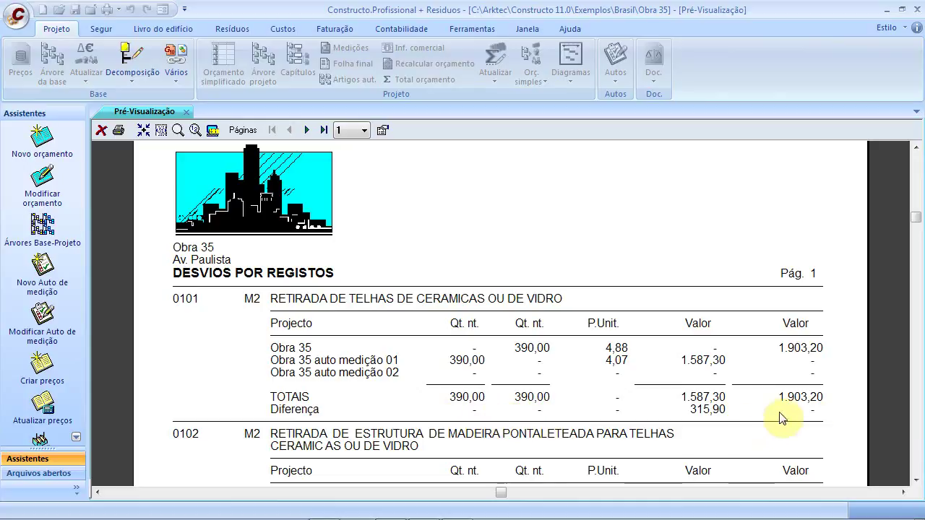
Step: Examine the budgeted and executed quantities and values on pages 1 and 2 of the deviations listing, and close the preview and print dialog
{"action": "scroll", "coordinate": [646, 406], "scroll_direction": "down", "scroll_amount": 1}
{"action": "scroll", "coordinate": [645, 407], "scroll_direction": "down", "scroll_amount": 6}
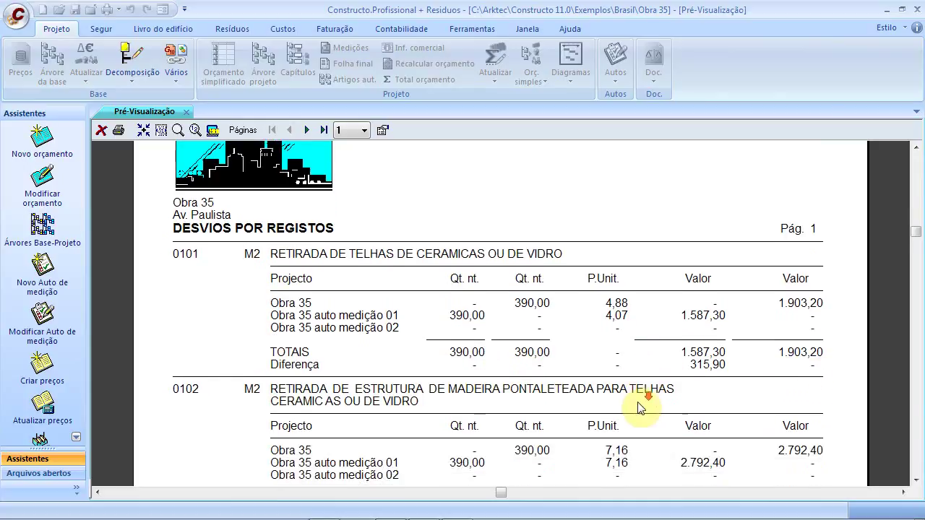
{"action": "scroll", "coordinate": [620, 411], "scroll_direction": "down", "scroll_amount": 3}
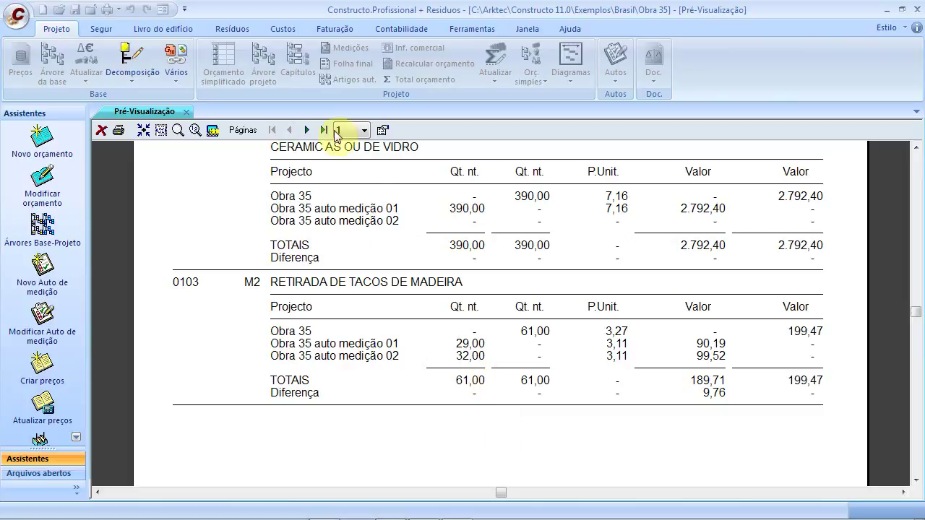
{"action": "left_click", "coordinate": [306, 130]}
{"action": "scroll", "coordinate": [402, 325], "scroll_direction": "up", "scroll_amount": 1}
{"action": "scroll", "coordinate": [402, 323], "scroll_direction": "up", "scroll_amount": 5}
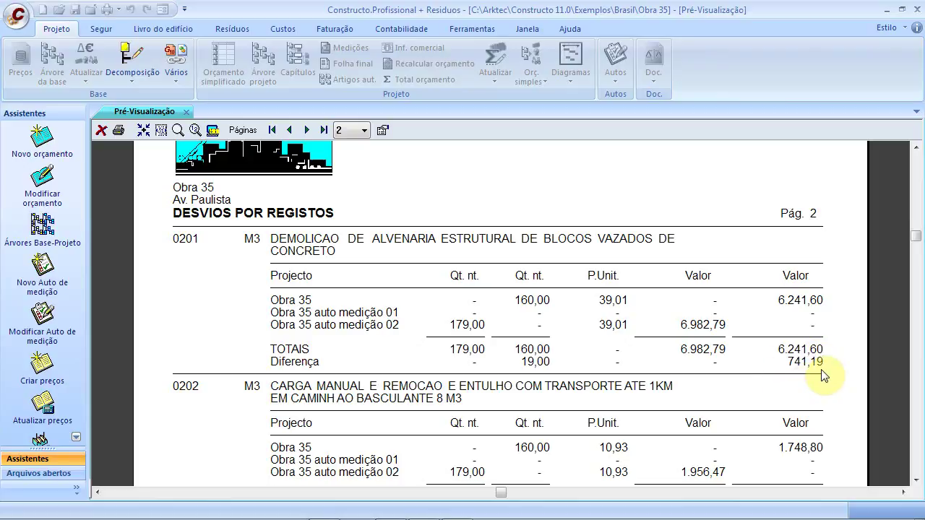
{"action": "scroll", "coordinate": [744, 376], "scroll_direction": "down", "scroll_amount": 3}
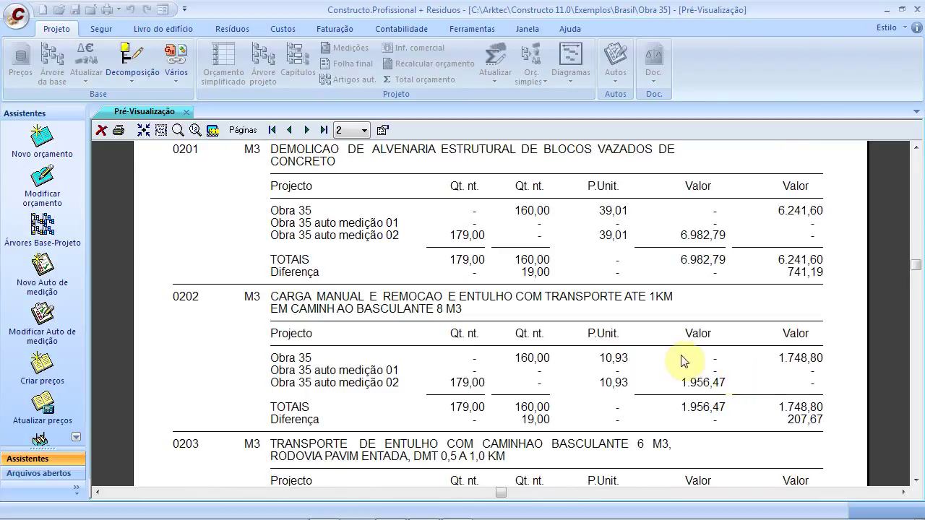
{"action": "left_click", "coordinate": [186, 111]}
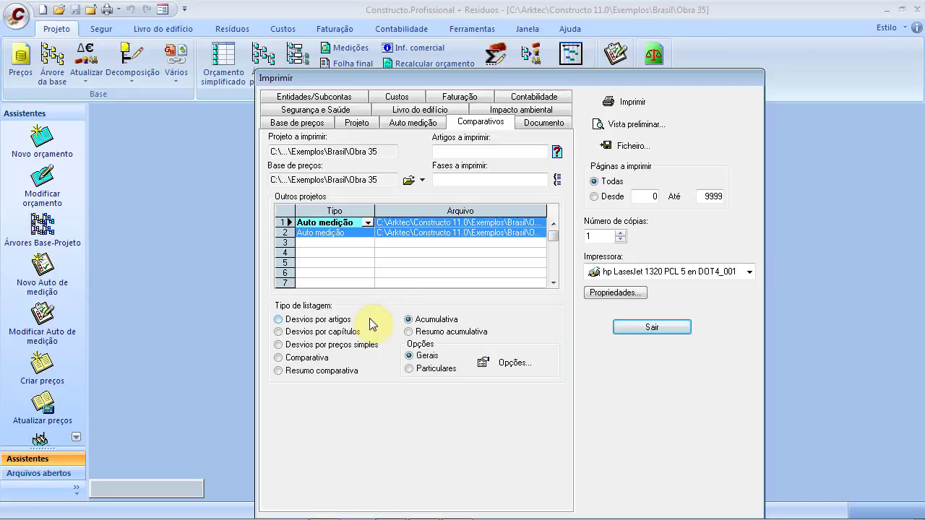
{"action": "left_click", "coordinate": [421, 244]}
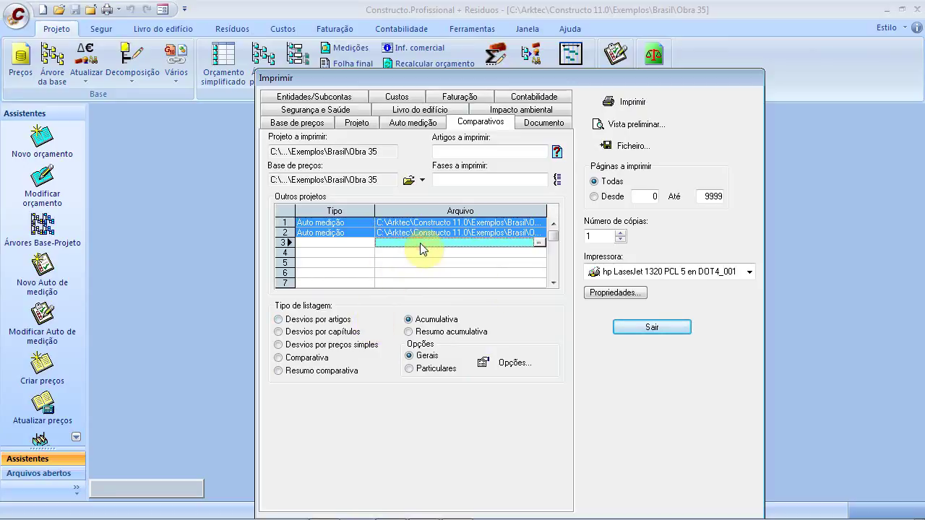
{"action": "left_click", "coordinate": [674, 331]}
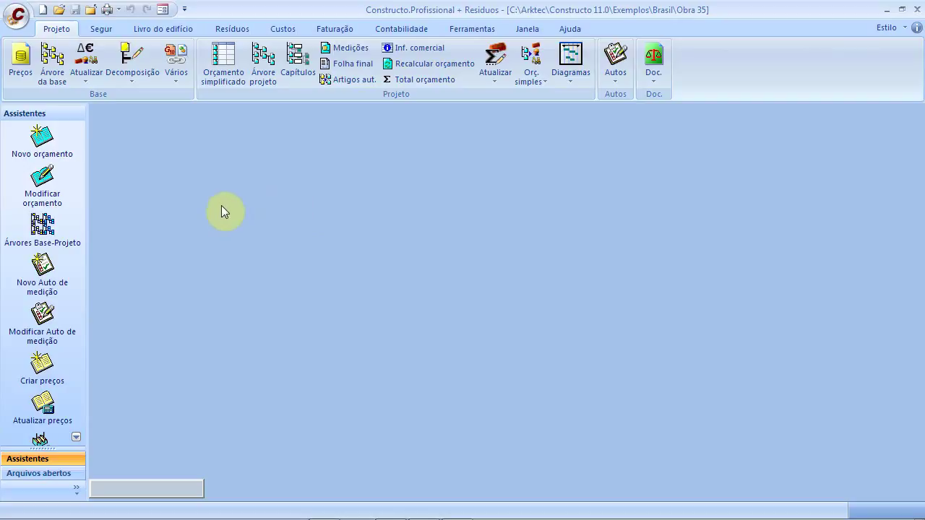
Step: Preview the resources listing (Recursos) of the Obra 35 project for printing
{"action": "left_click", "coordinate": [14, 13]}
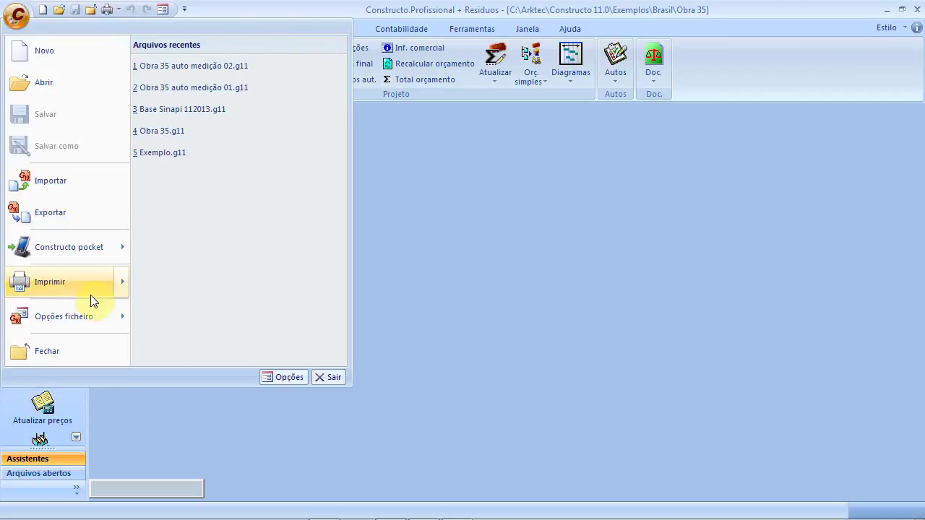
{"action": "left_click", "coordinate": [90, 288]}
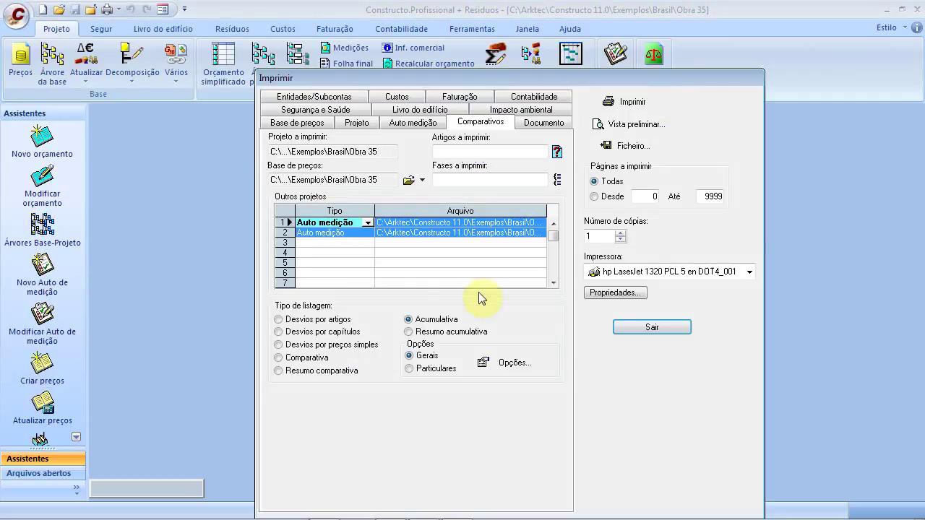
{"action": "left_click", "coordinate": [300, 123]}
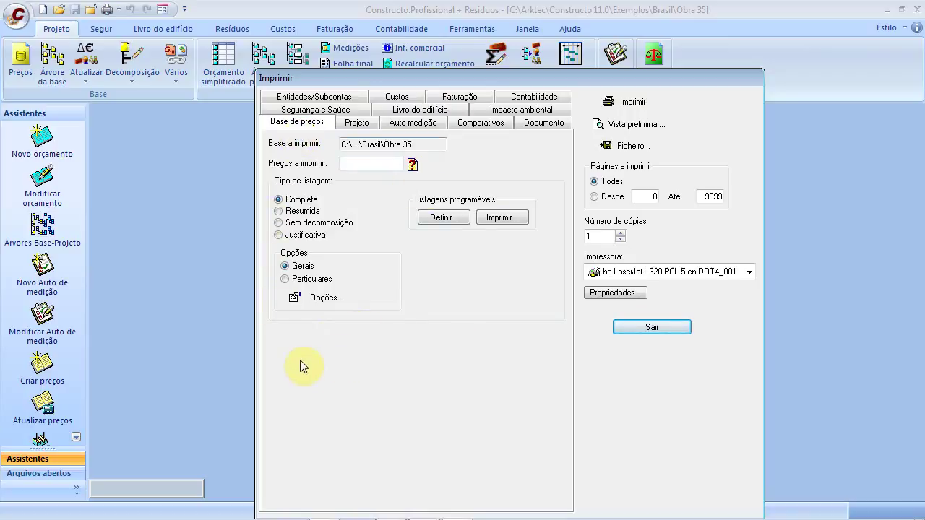
{"action": "left_click", "coordinate": [349, 122]}
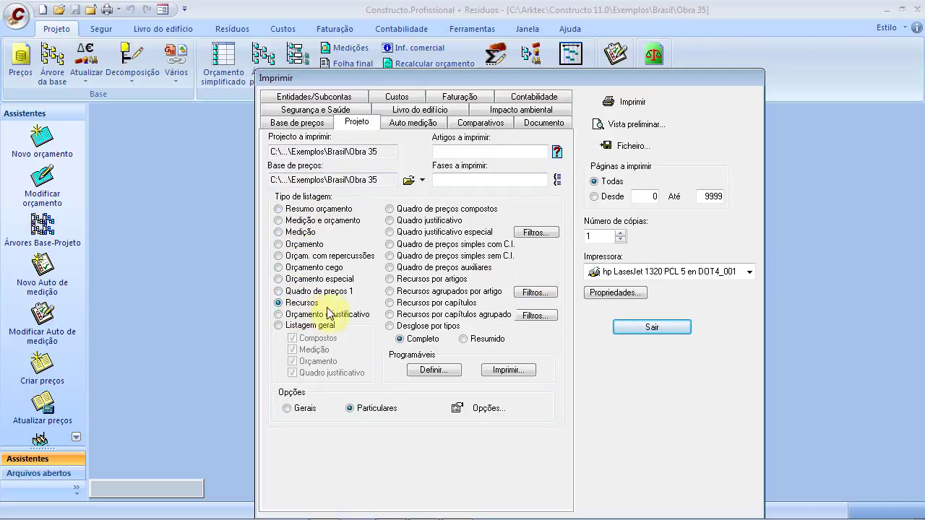
{"action": "left_click", "coordinate": [629, 125]}
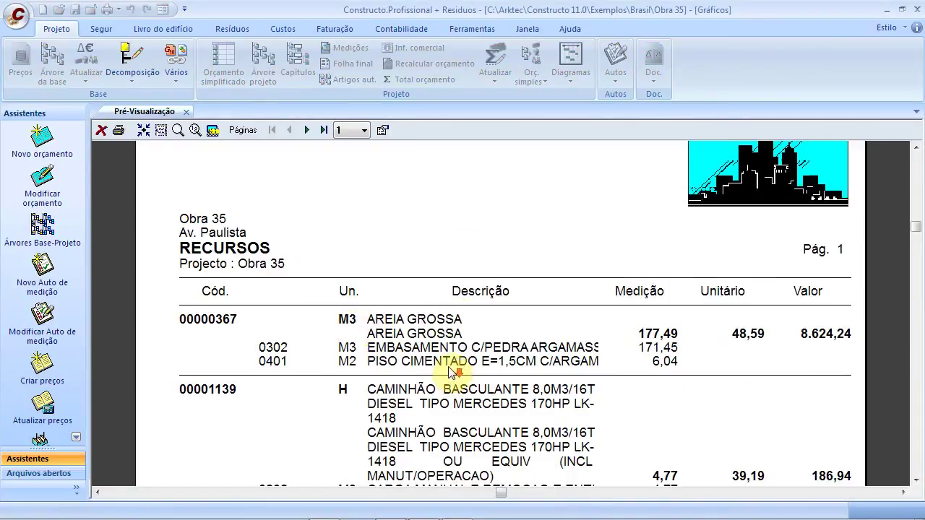
Step: Examine page 1 of the resources listing for each resource's total quantity, unit price and the articles that use it
{"action": "scroll", "coordinate": [452, 347], "scroll_direction": "down", "scroll_amount": 3}
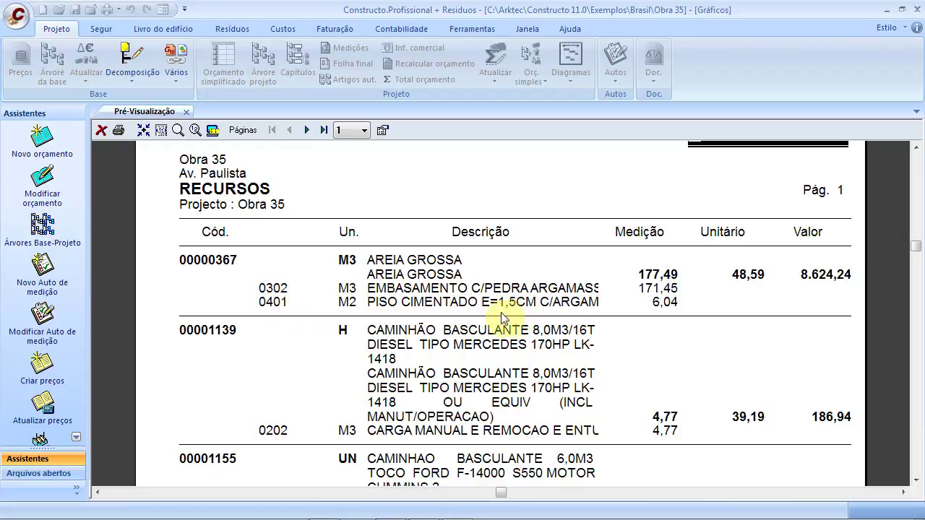
{"action": "scroll", "coordinate": [345, 313], "scroll_direction": "down", "scroll_amount": 2}
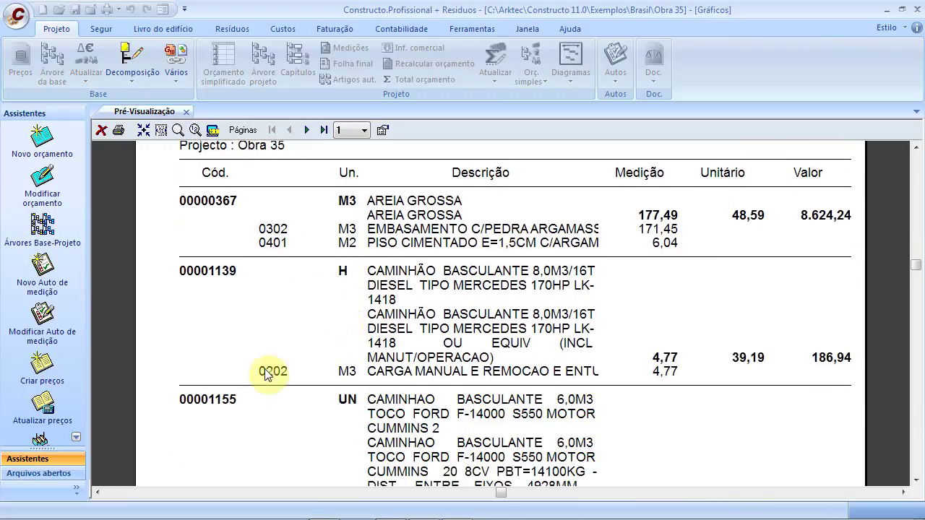
{"action": "scroll", "coordinate": [272, 370], "scroll_direction": "down", "scroll_amount": 1}
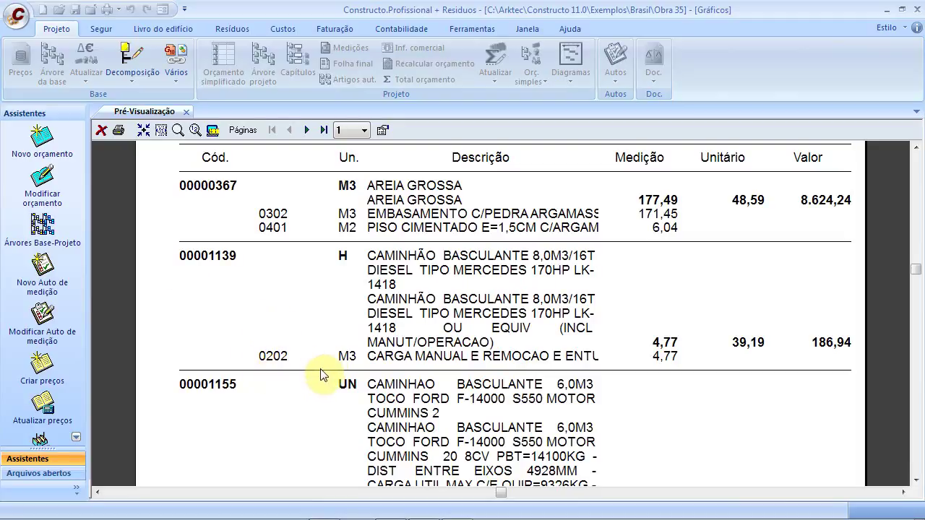
{"action": "scroll", "coordinate": [318, 380], "scroll_direction": "down", "scroll_amount": 2}
{"action": "scroll", "coordinate": [318, 361], "scroll_direction": "down", "scroll_amount": 3}
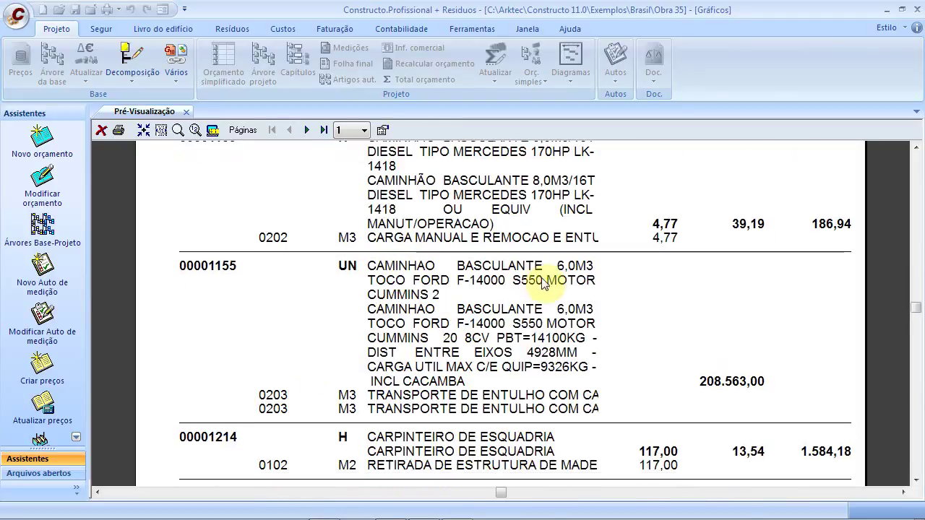
{"action": "scroll", "coordinate": [383, 333], "scroll_direction": "down", "scroll_amount": 2}
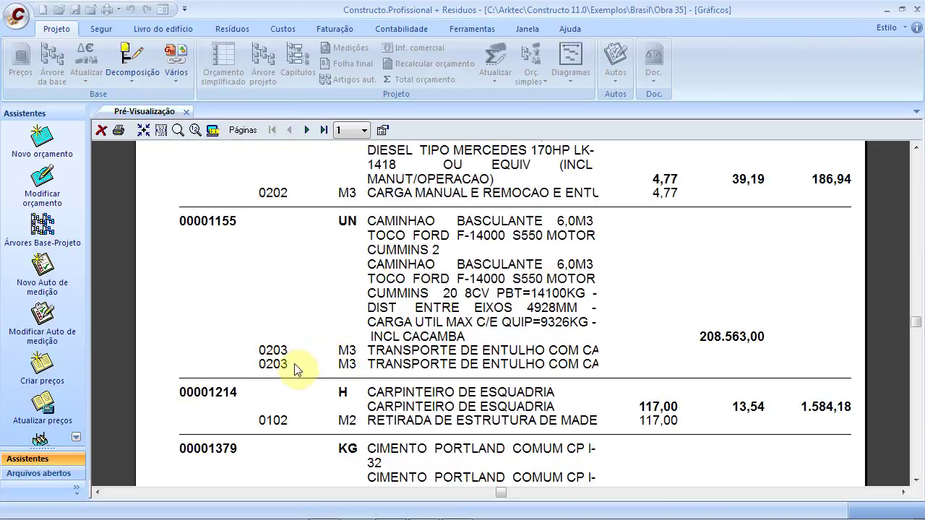
{"action": "scroll", "coordinate": [347, 368], "scroll_direction": "down", "scroll_amount": 2}
{"action": "scroll", "coordinate": [343, 366], "scroll_direction": "down", "scroll_amount": 3}
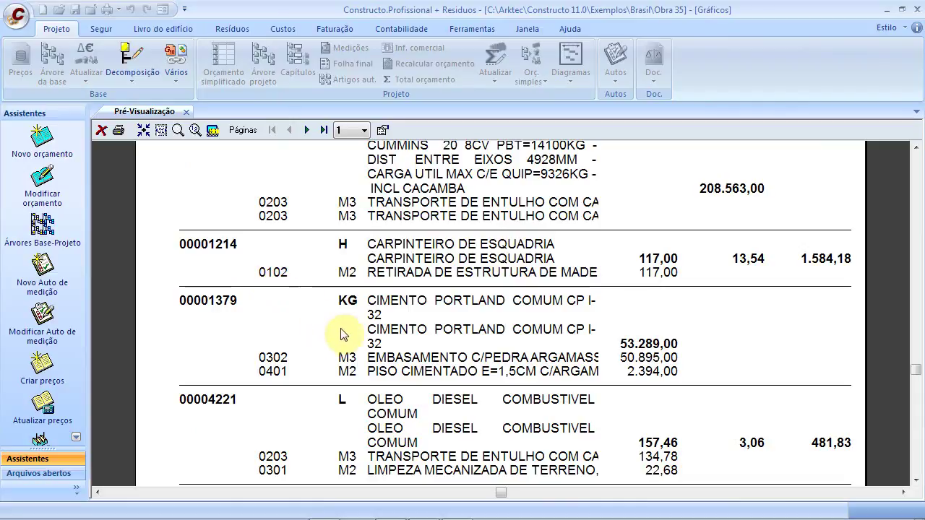
{"action": "scroll", "coordinate": [331, 337], "scroll_direction": "down", "scroll_amount": 2}
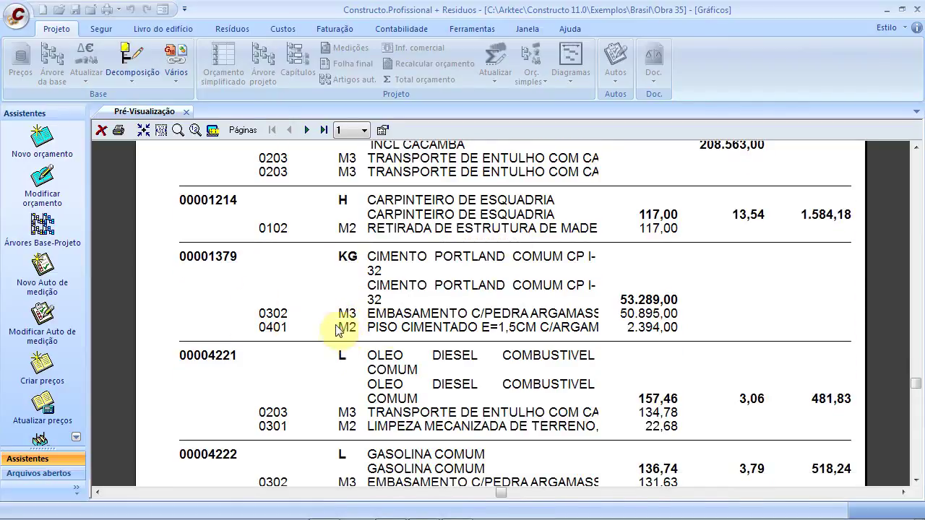
{"action": "scroll", "coordinate": [427, 339], "scroll_direction": "down", "scroll_amount": 2}
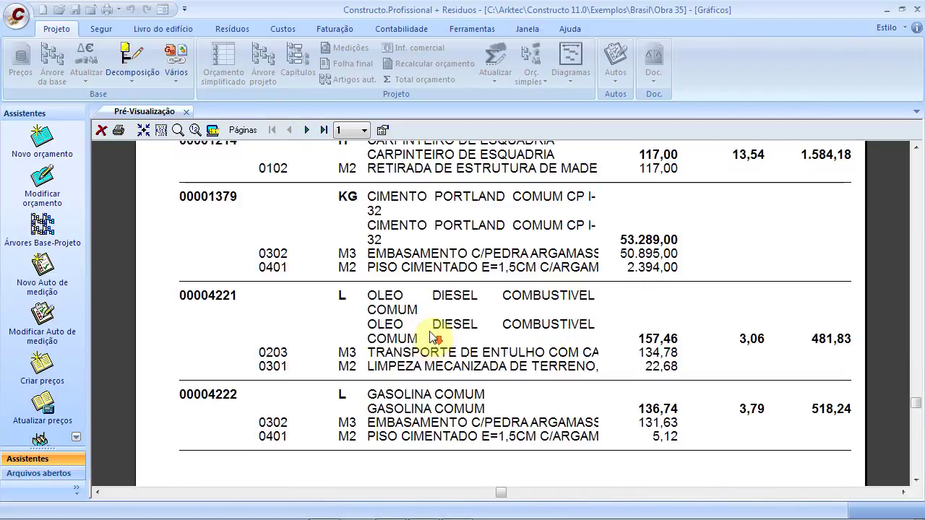
{"action": "scroll", "coordinate": [426, 332], "scroll_direction": "down", "scroll_amount": 2}
{"action": "scroll", "coordinate": [415, 336], "scroll_direction": "down", "scroll_amount": 1}
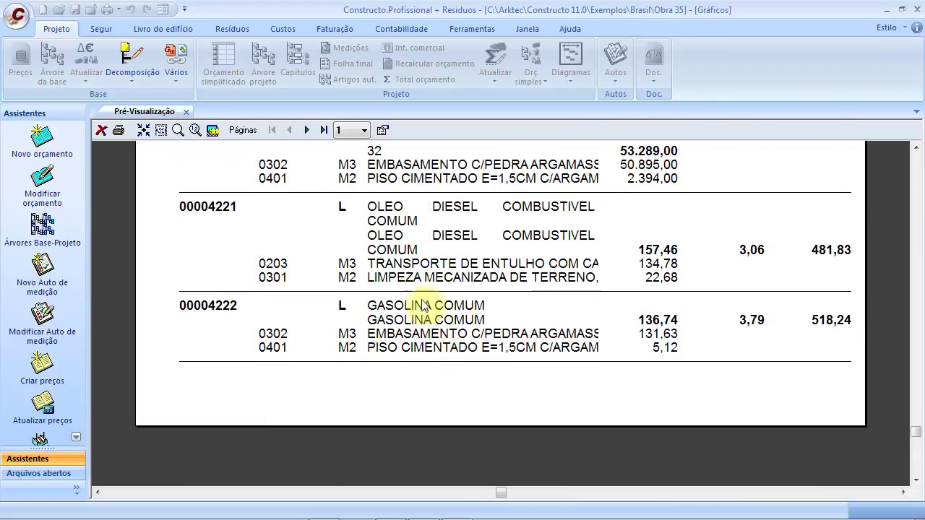
{"action": "scroll", "coordinate": [424, 319], "scroll_direction": "down", "scroll_amount": 3}
{"action": "scroll", "coordinate": [332, 228], "scroll_direction": "up", "scroll_amount": 3}
Step: Examine the machinery, material and labour resources on page 2 of the resources listing
{"action": "left_click", "coordinate": [308, 129]}
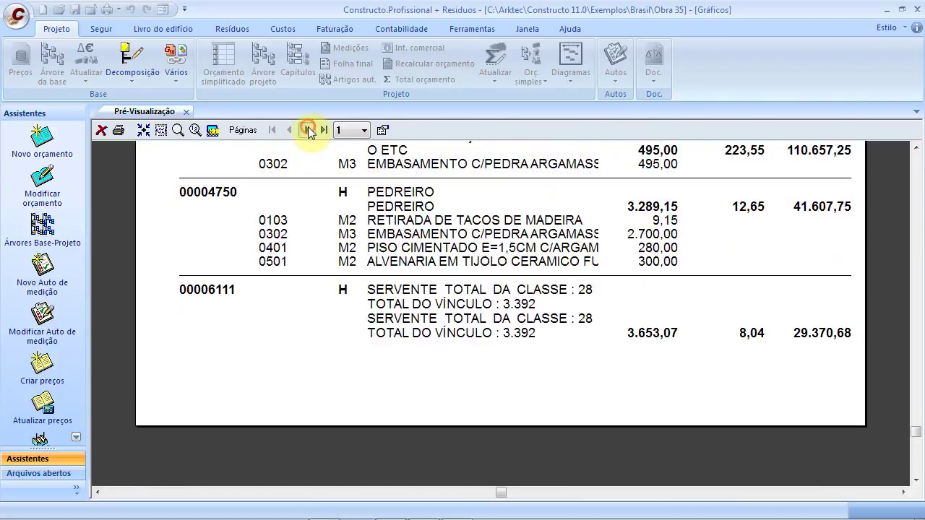
{"action": "scroll", "coordinate": [361, 260], "scroll_direction": "up", "scroll_amount": 3}
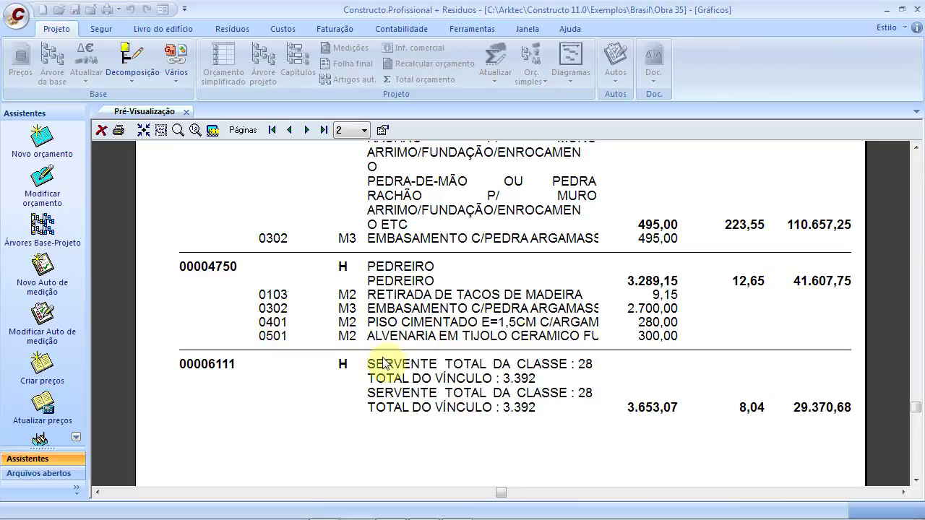
{"action": "scroll", "coordinate": [385, 361], "scroll_direction": "down", "scroll_amount": 2}
{"action": "scroll", "coordinate": [386, 355], "scroll_direction": "up", "scroll_amount": 5}
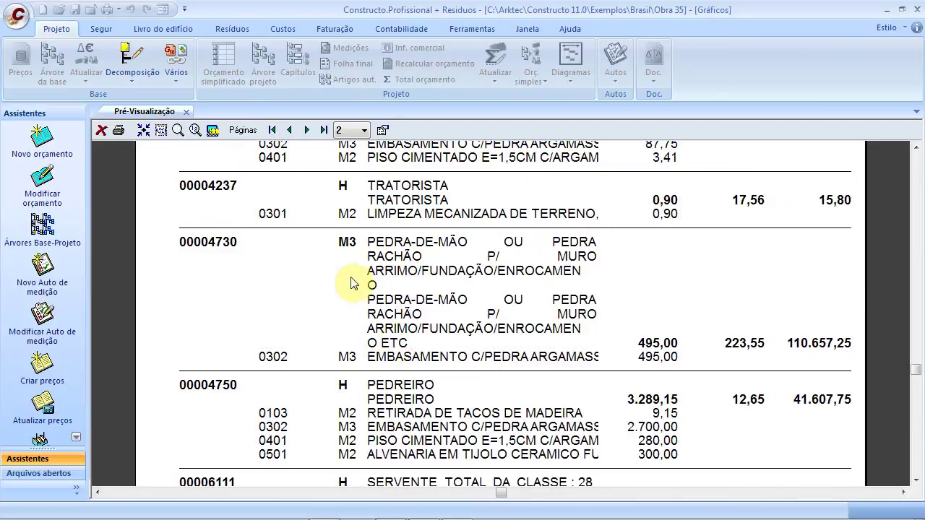
{"action": "scroll", "coordinate": [419, 269], "scroll_direction": "up", "scroll_amount": 3}
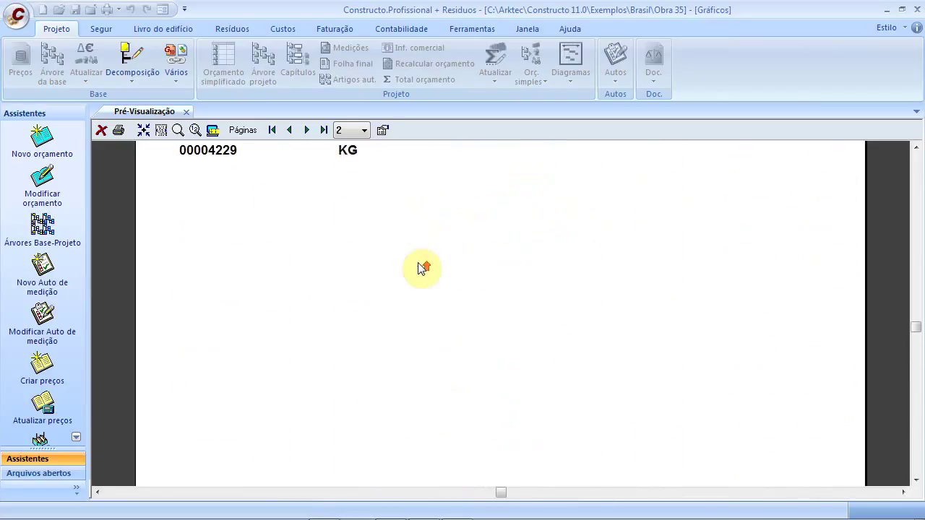
{"action": "scroll", "coordinate": [421, 267], "scroll_direction": "up", "scroll_amount": 1}
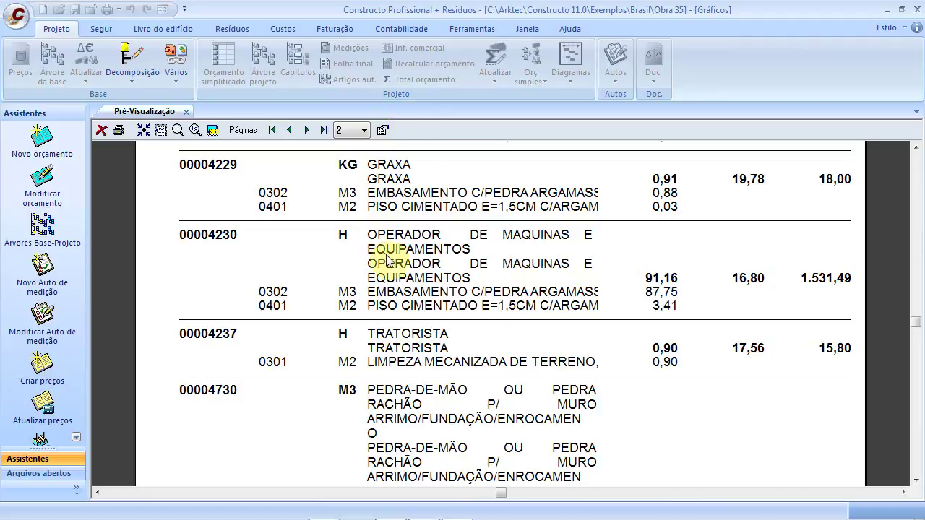
{"action": "scroll", "coordinate": [391, 269], "scroll_direction": "down", "scroll_amount": 1}
{"action": "scroll", "coordinate": [465, 314], "scroll_direction": "down", "scroll_amount": 5}
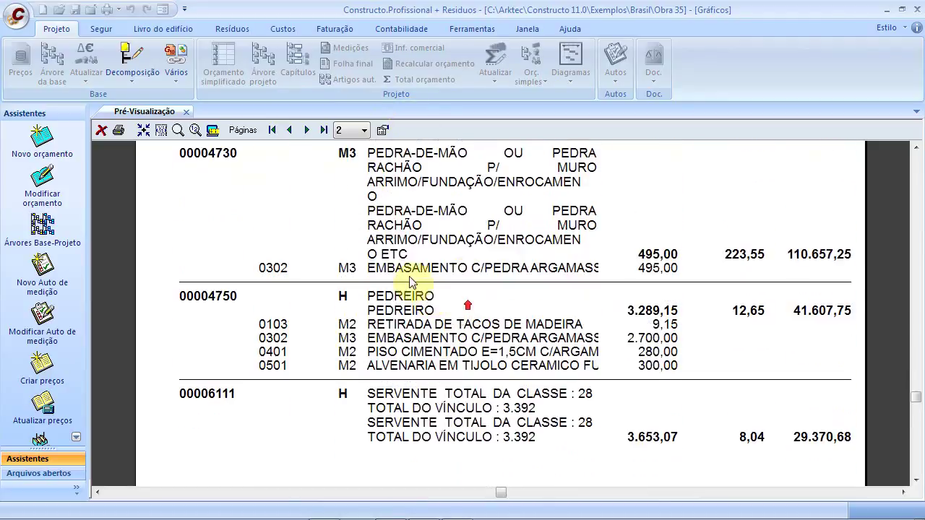
Step: Examine the resources and their article quantities on page 3 of the resources listing
{"action": "left_click", "coordinate": [306, 130]}
{"action": "scroll", "coordinate": [361, 260], "scroll_direction": "up", "scroll_amount": 4}
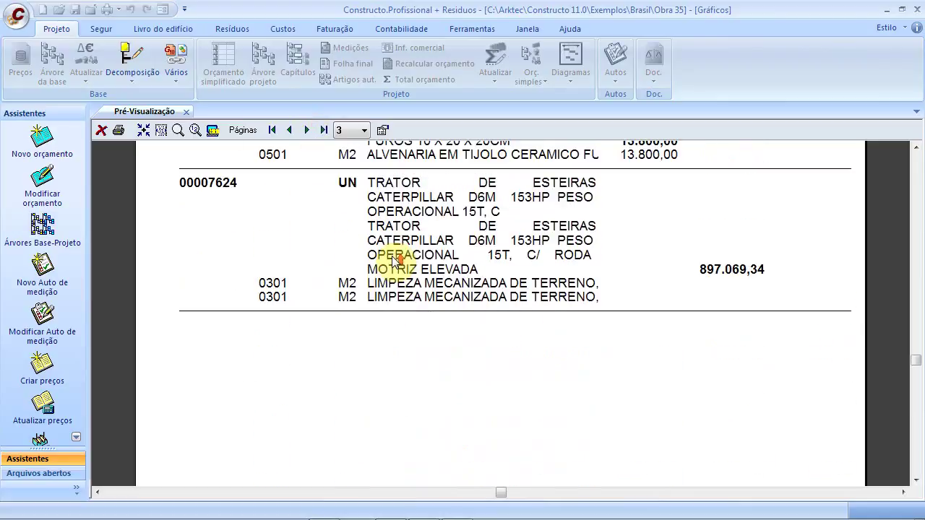
{"action": "scroll", "coordinate": [593, 260], "scroll_direction": "up", "scroll_amount": 7}
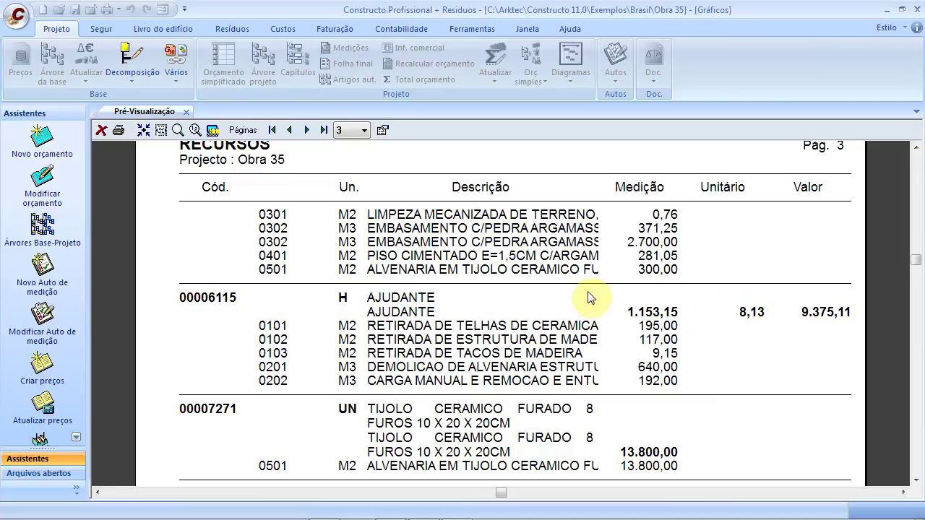
{"action": "scroll", "coordinate": [596, 300], "scroll_direction": "down", "scroll_amount": 3}
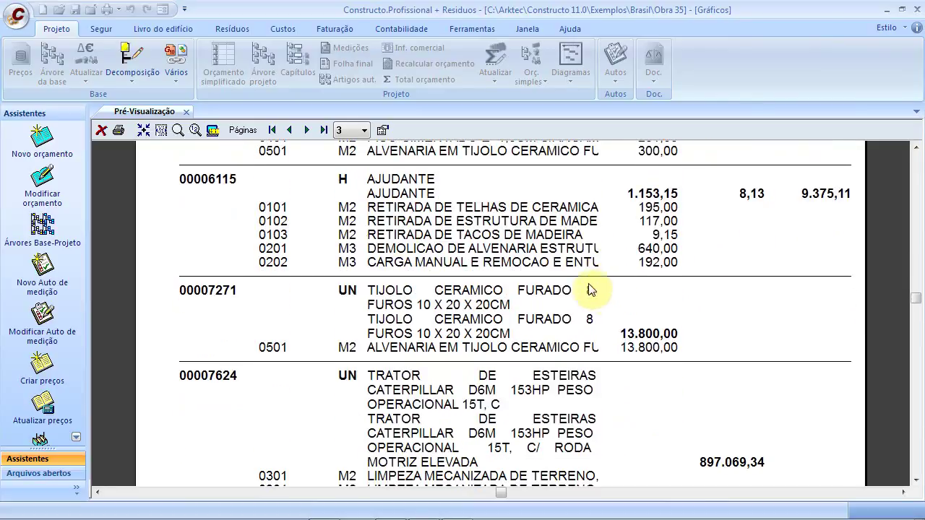
Step: Close the resources listing preview and check which printers are available for output, keeping the selected hp LaserJet 1320 PCL 5
{"action": "left_click", "coordinate": [187, 114]}
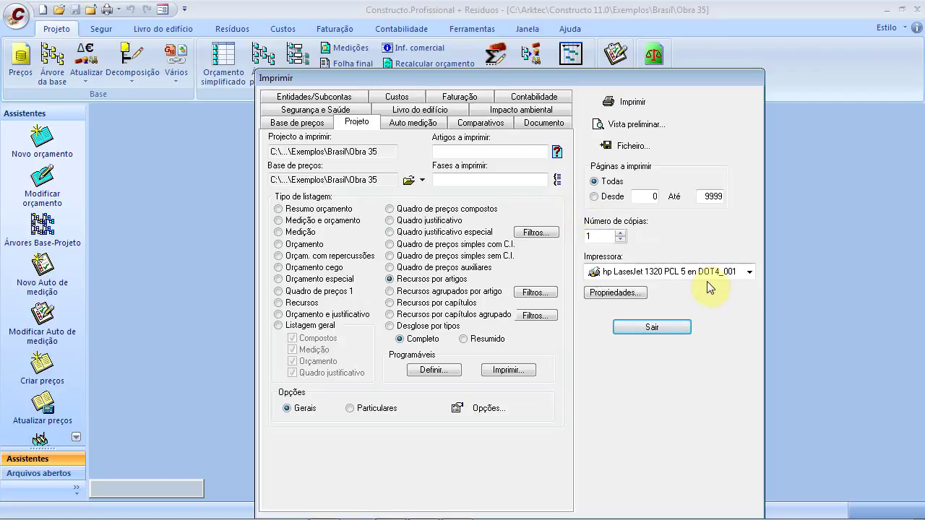
{"action": "left_click", "coordinate": [752, 272]}
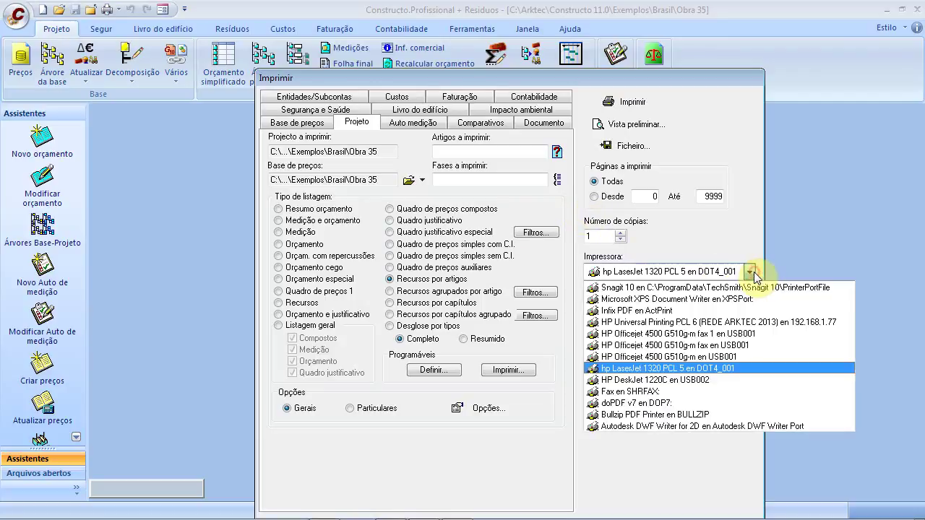
{"action": "left_click", "coordinate": [767, 227]}
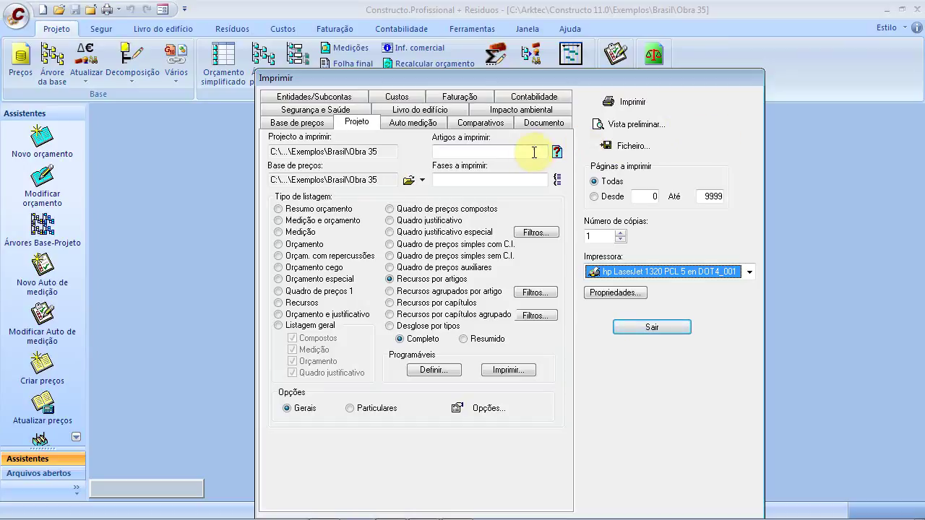
Step: Examine the print listing types for measurement reports, comparatives, documents, environmental impact, the building book, and health and safety
{"action": "left_click", "coordinate": [428, 126]}
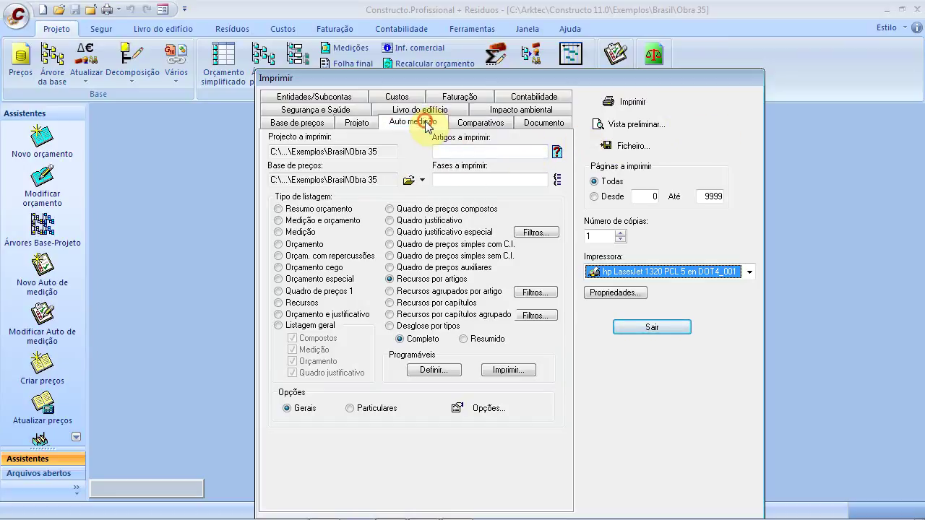
{"action": "left_click", "coordinate": [474, 127]}
{"action": "left_click", "coordinate": [541, 124]}
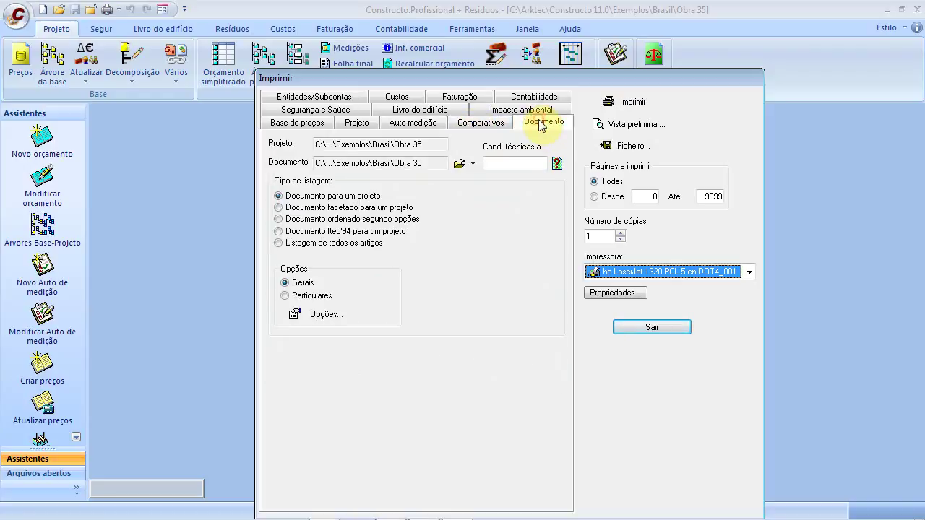
{"action": "left_click", "coordinate": [521, 109]}
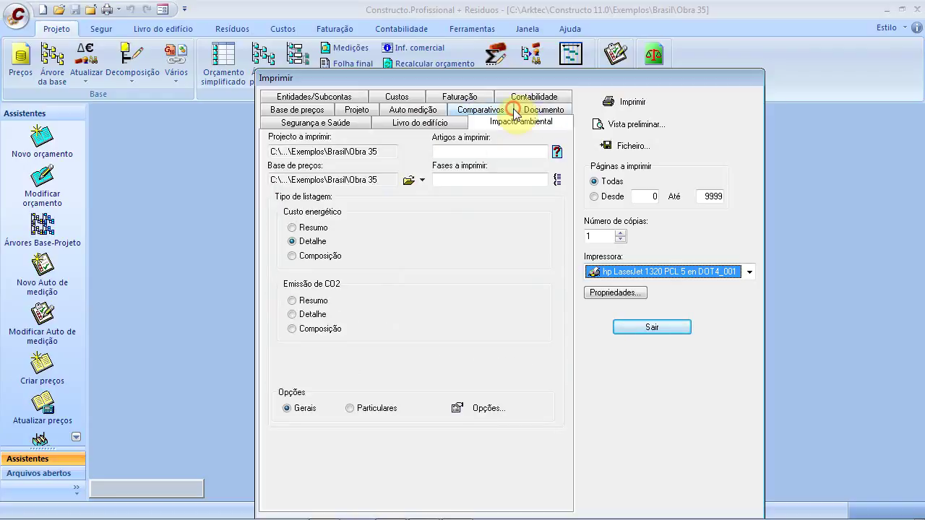
{"action": "left_click", "coordinate": [449, 128]}
{"action": "left_click", "coordinate": [355, 129]}
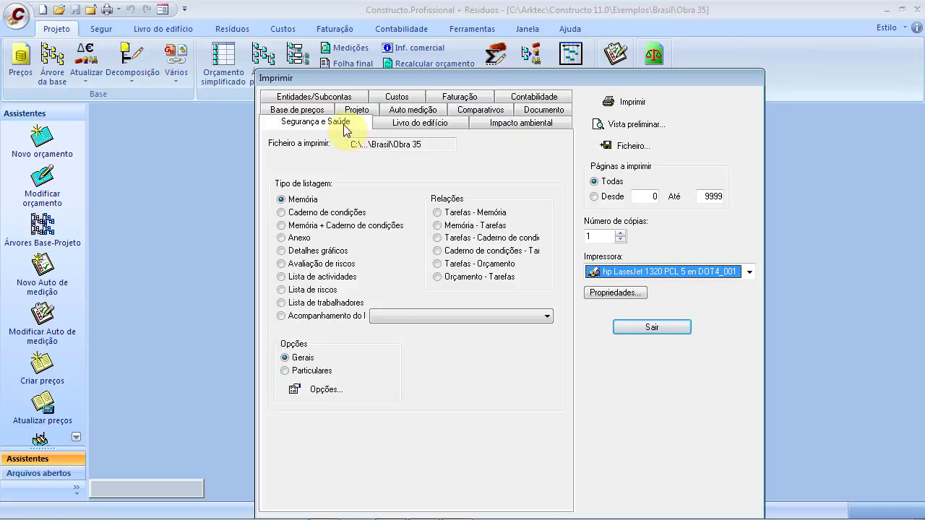
Step: Review the cost listing types (Custos), and exit the print dialog from the project listings without printing
{"action": "left_click", "coordinate": [391, 100]}
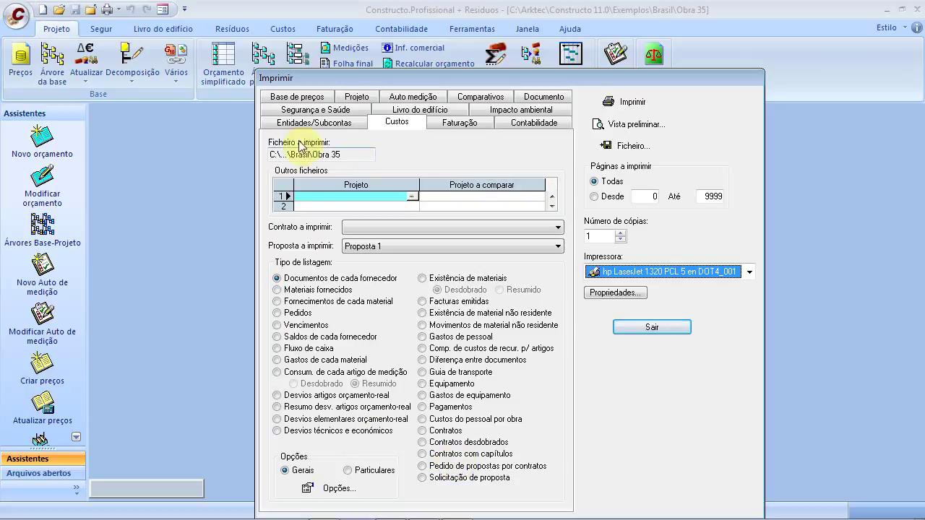
{"action": "left_click", "coordinate": [353, 99]}
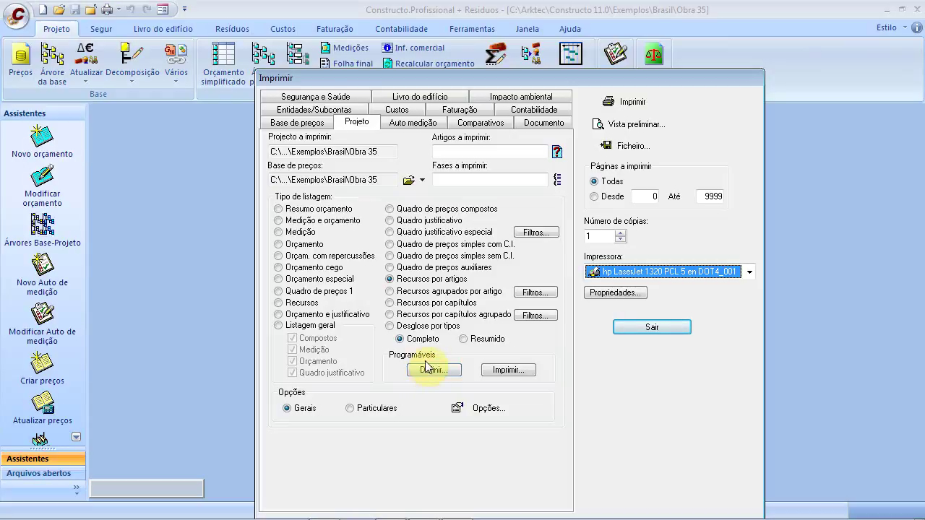
{"action": "left_click", "coordinate": [637, 328]}
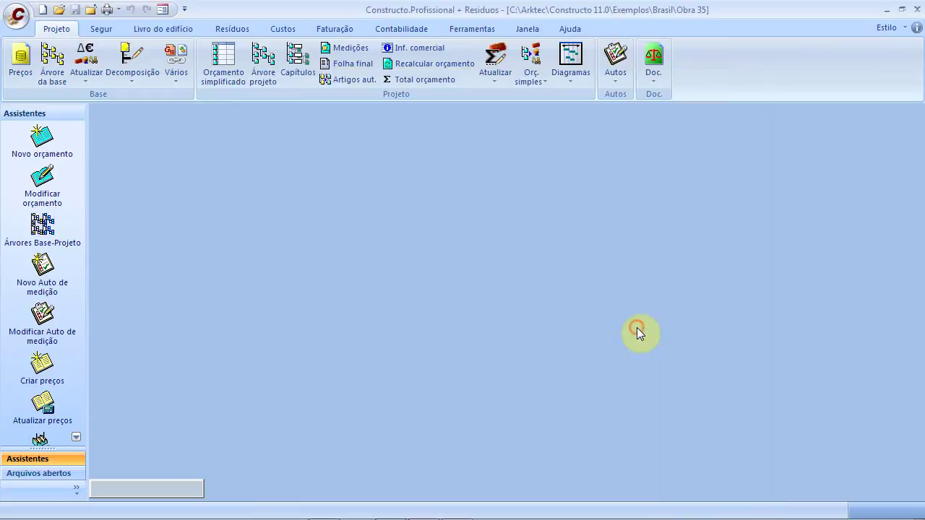
{"action": "key", "text": "alt+Tab"}
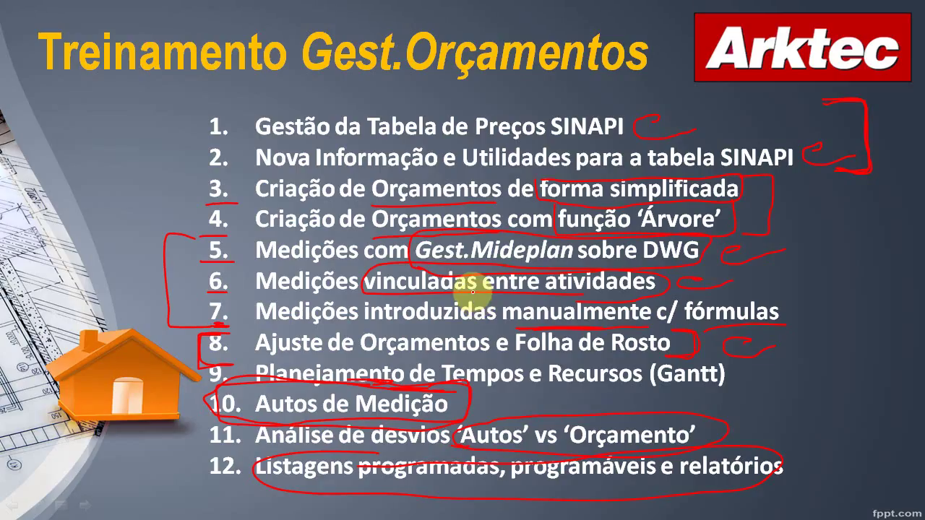
{"action": "key", "text": "Left"}
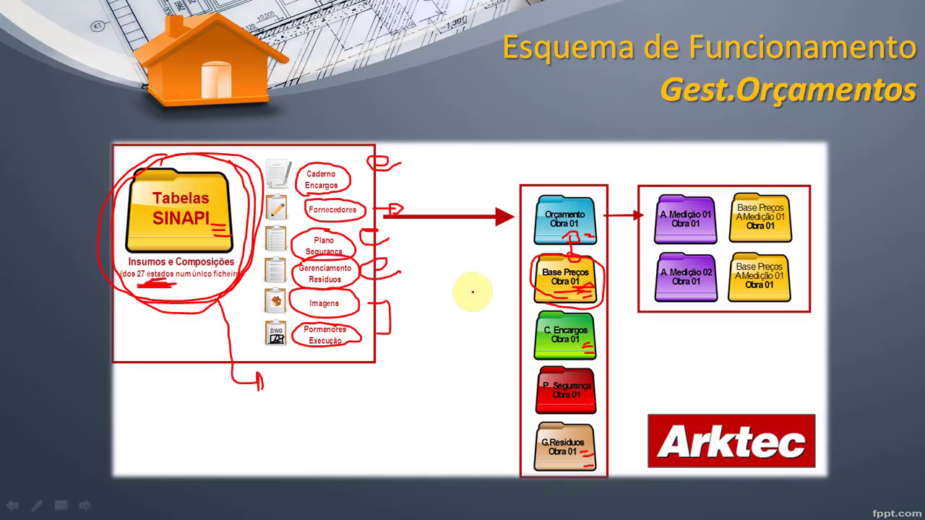
{"action": "key", "text": "Right"}
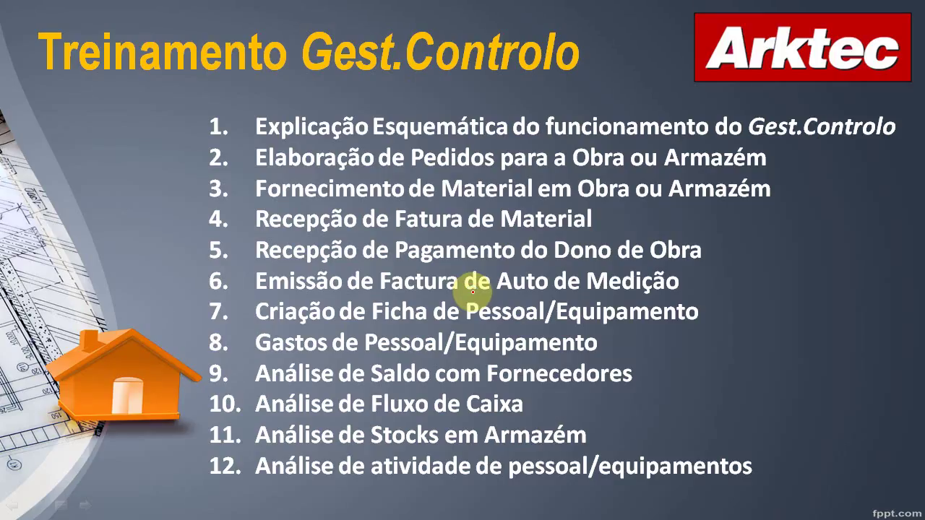